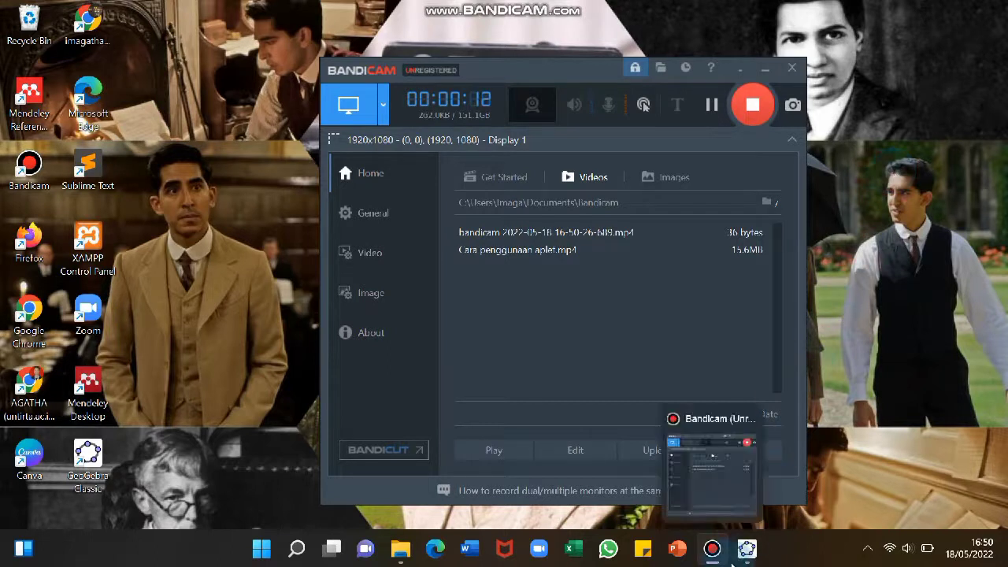
Switch to GeoGebra Classic and draw a regular polygon with 6 vertices from A (-2, -1) to B (2, -1)
{"action": "left_click", "coordinate": [733, 564]}
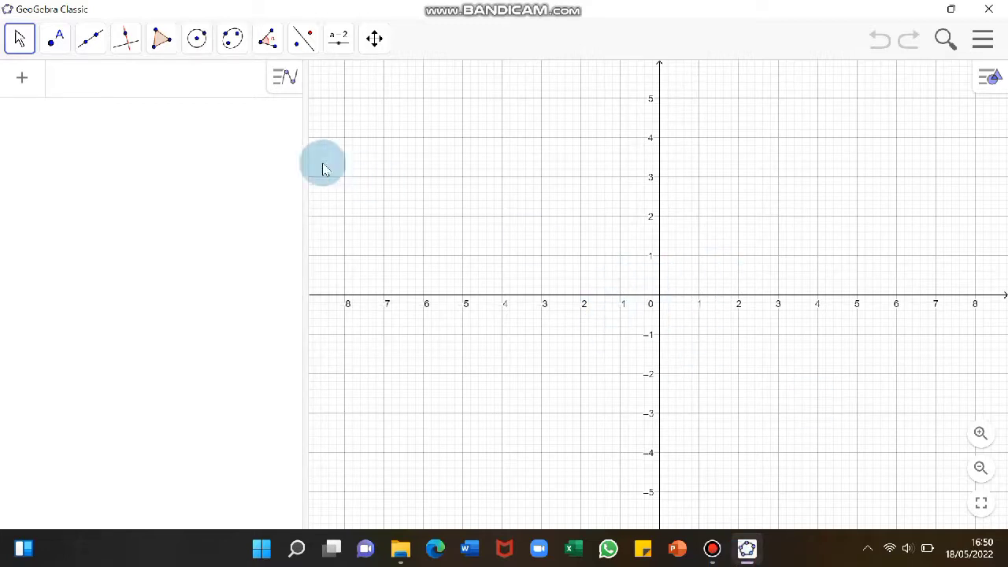
{"action": "left_click", "coordinate": [168, 47]}
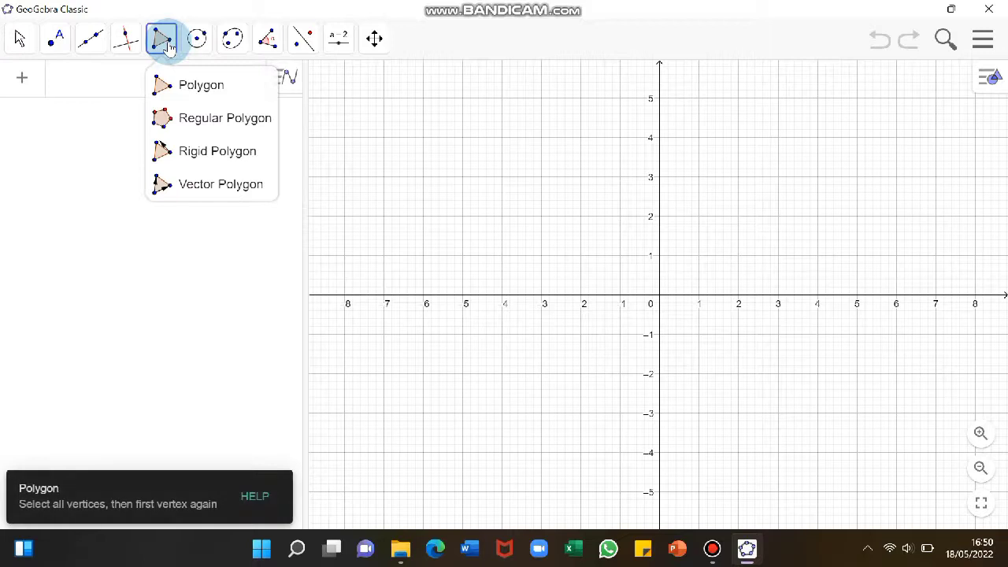
{"action": "left_click", "coordinate": [196, 126]}
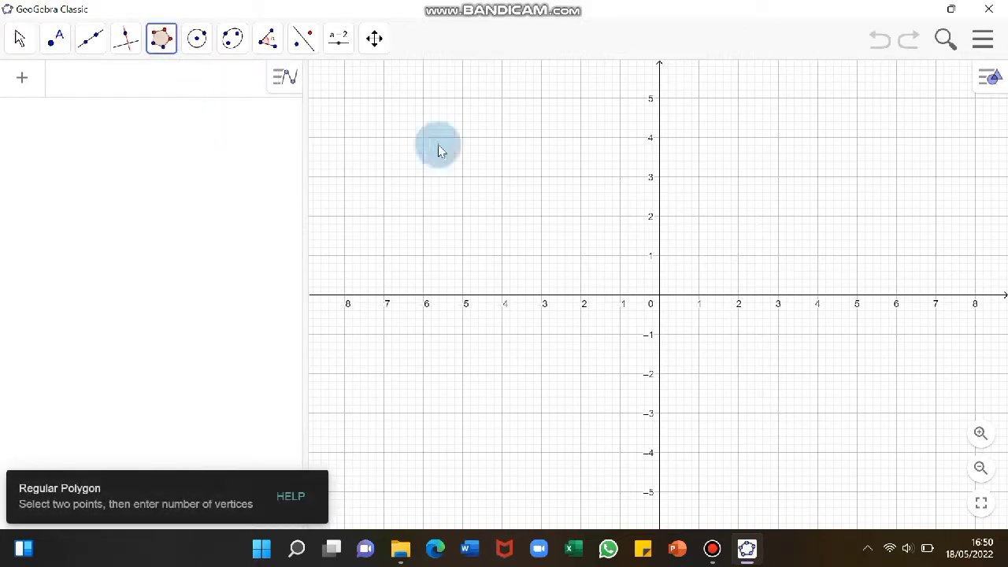
{"action": "left_click", "coordinate": [582, 336]}
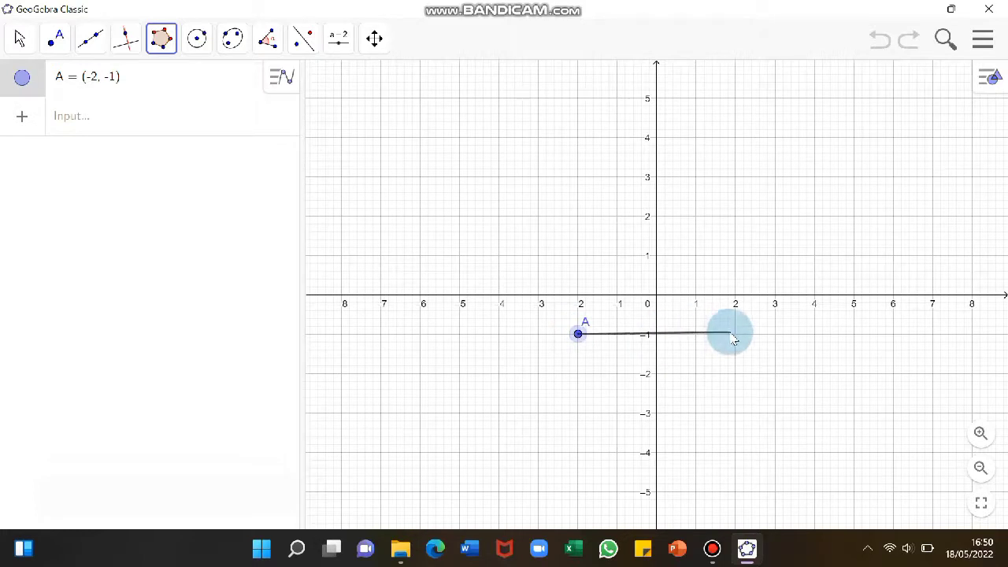
{"action": "left_click", "coordinate": [735, 336]}
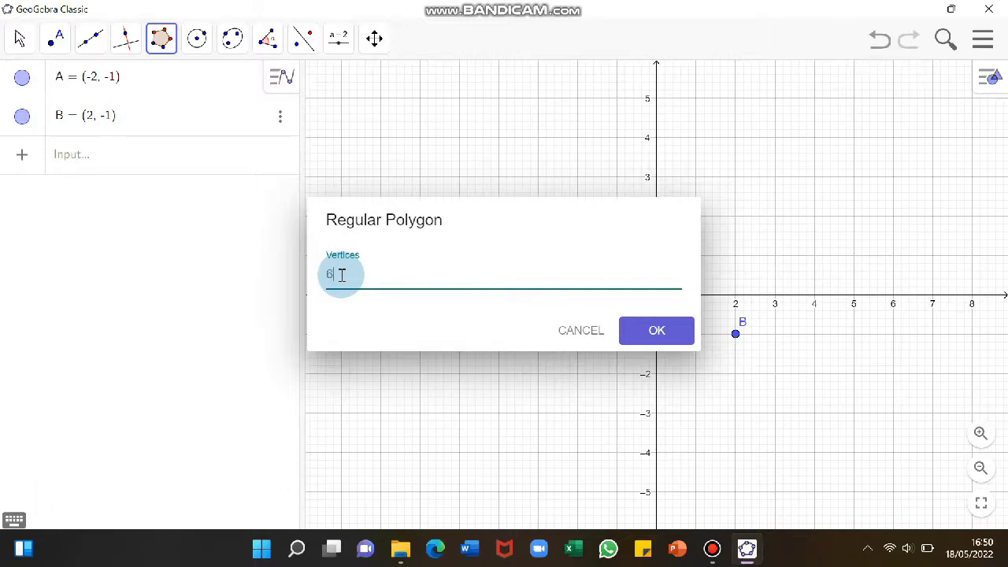
{"action": "key", "text": "Return"}
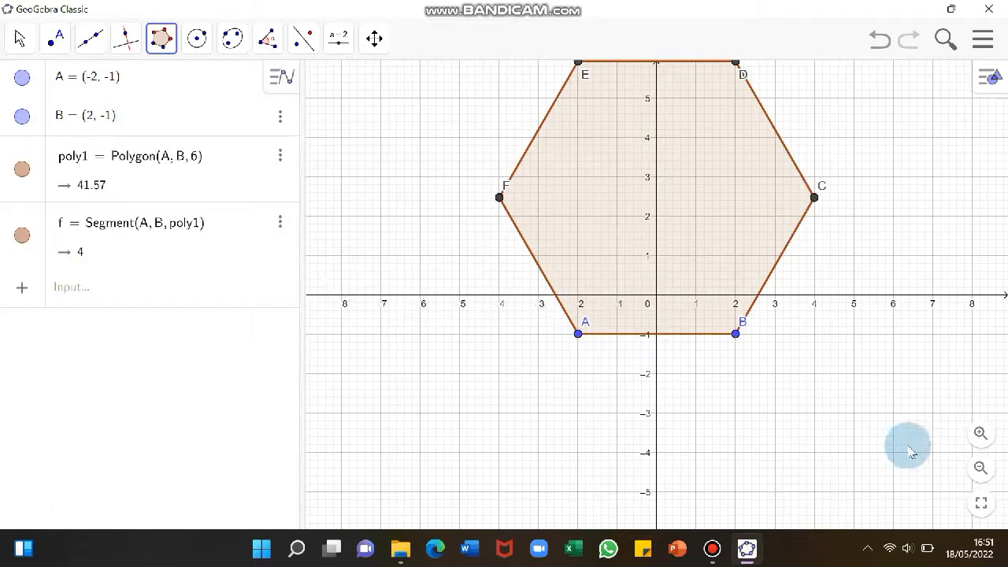
{"action": "left_click", "coordinate": [979, 469]}
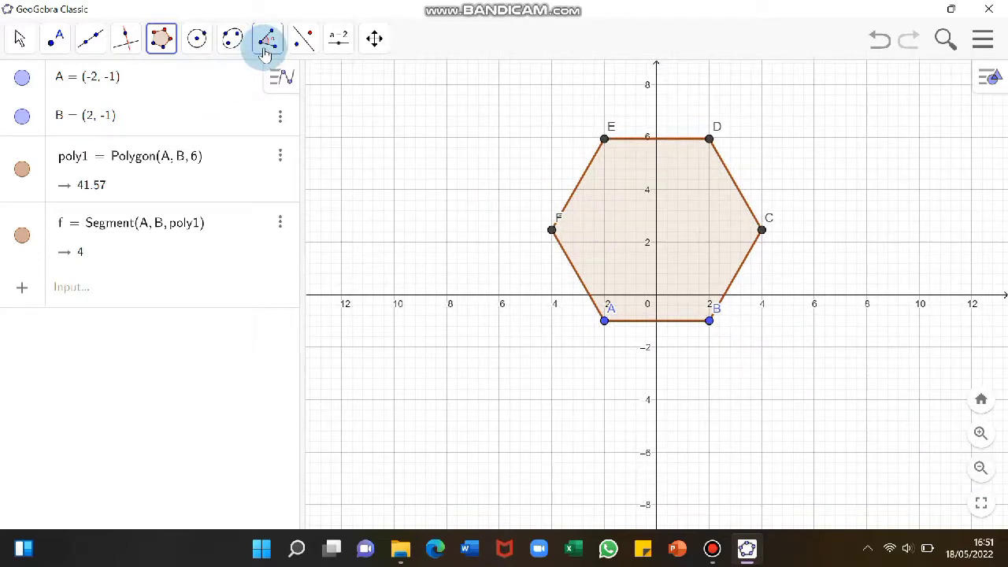
Show the 3D Graphics view beside the 2D view and widen the 2D view slightly
{"action": "left_click", "coordinate": [981, 43]}
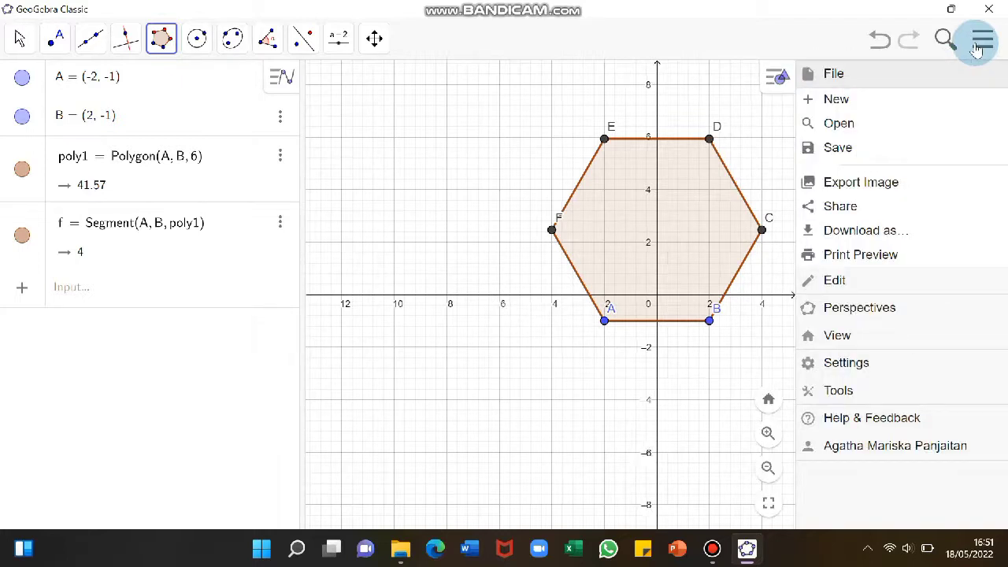
{"action": "left_click", "coordinate": [839, 338]}
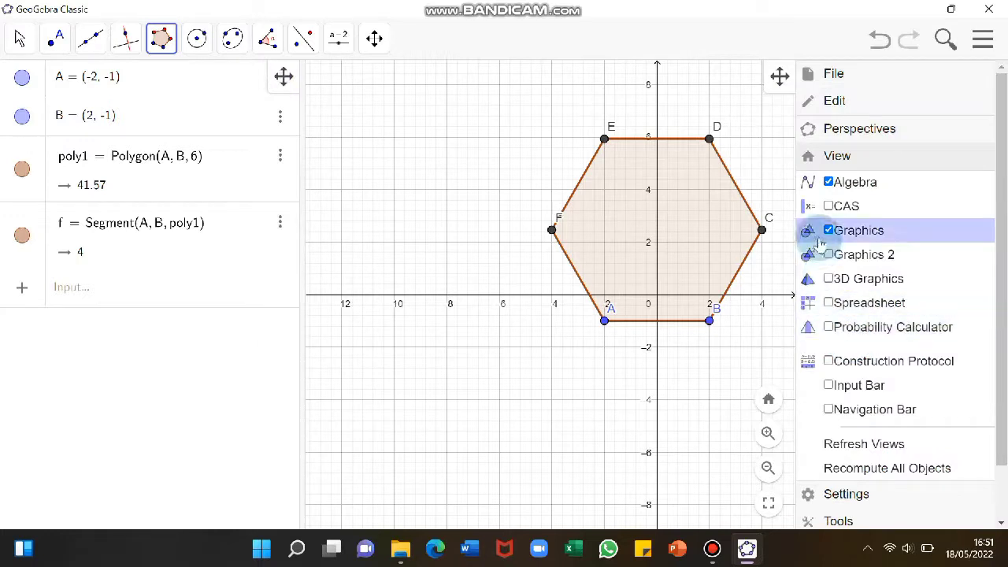
{"action": "left_click", "coordinate": [829, 281]}
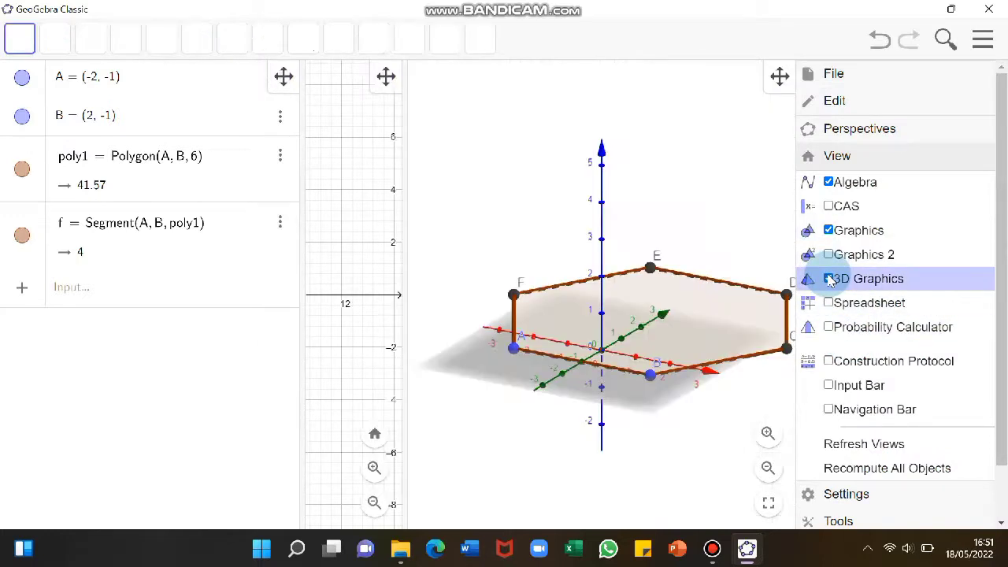
{"action": "left_click", "coordinate": [991, 47]}
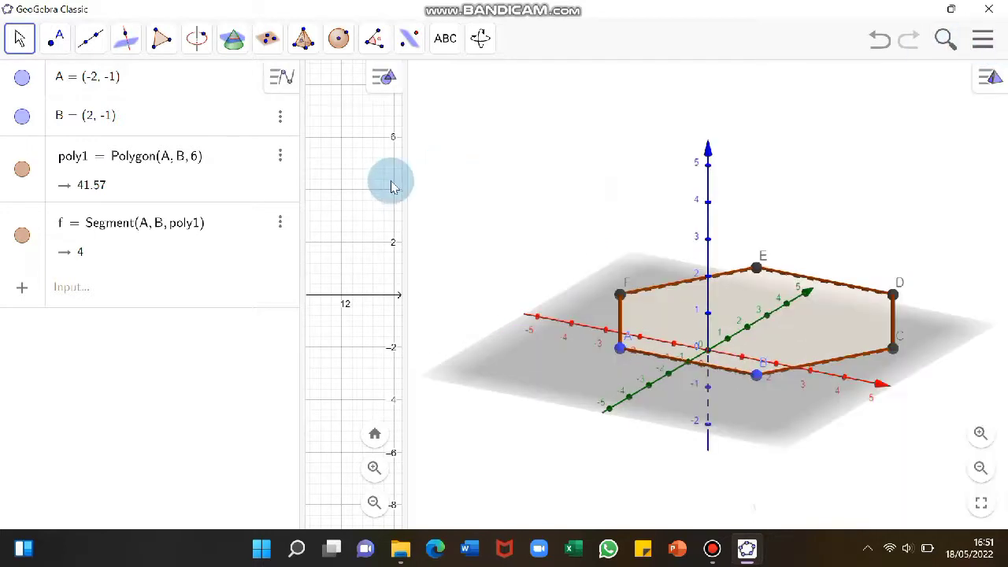
{"action": "left_click_drag", "start_coordinate": [408, 187], "coordinate": [576, 212]}
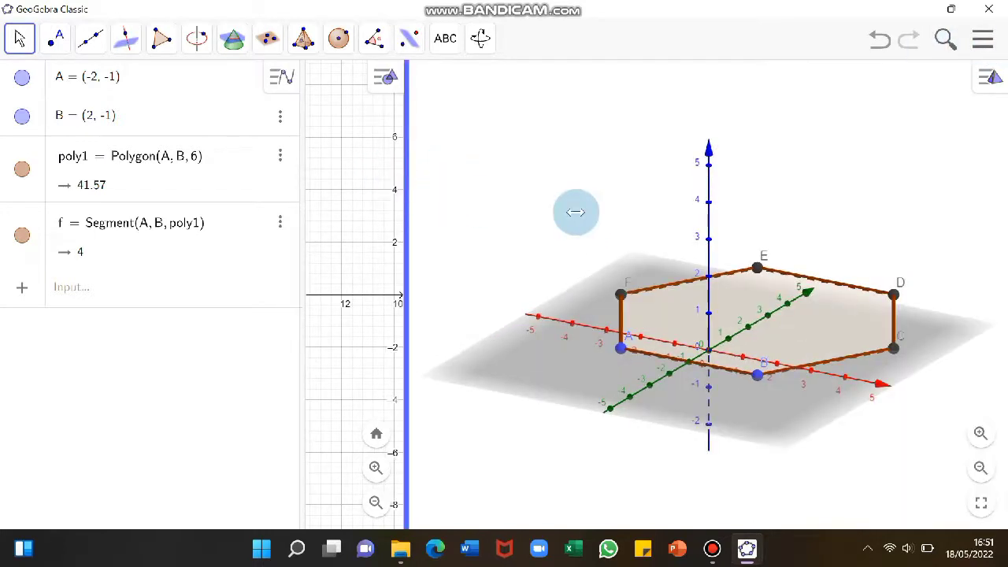
Hide the plane and the axes in the 3D Graphics view
{"action": "right_click", "coordinate": [577, 216]}
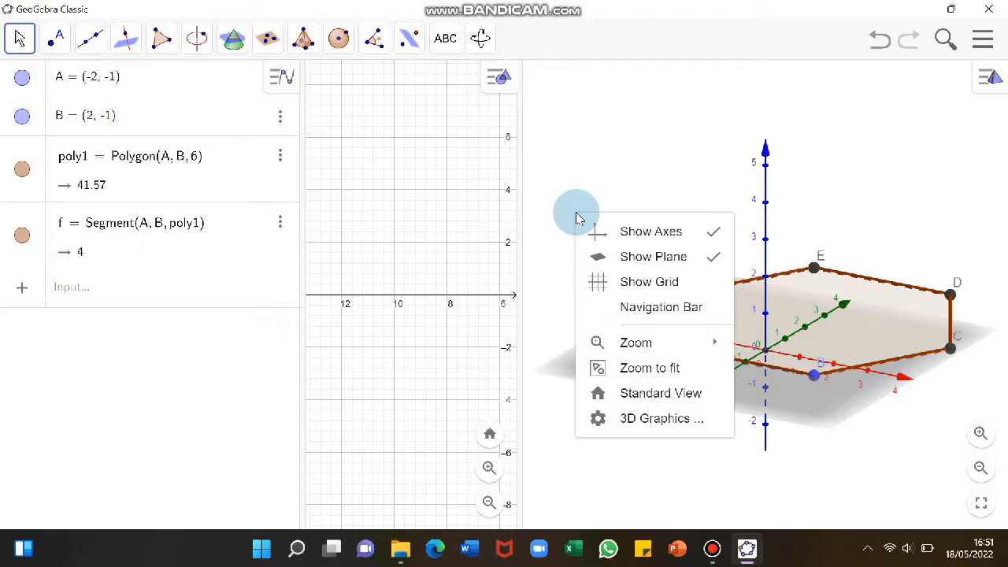
{"action": "left_click", "coordinate": [631, 270]}
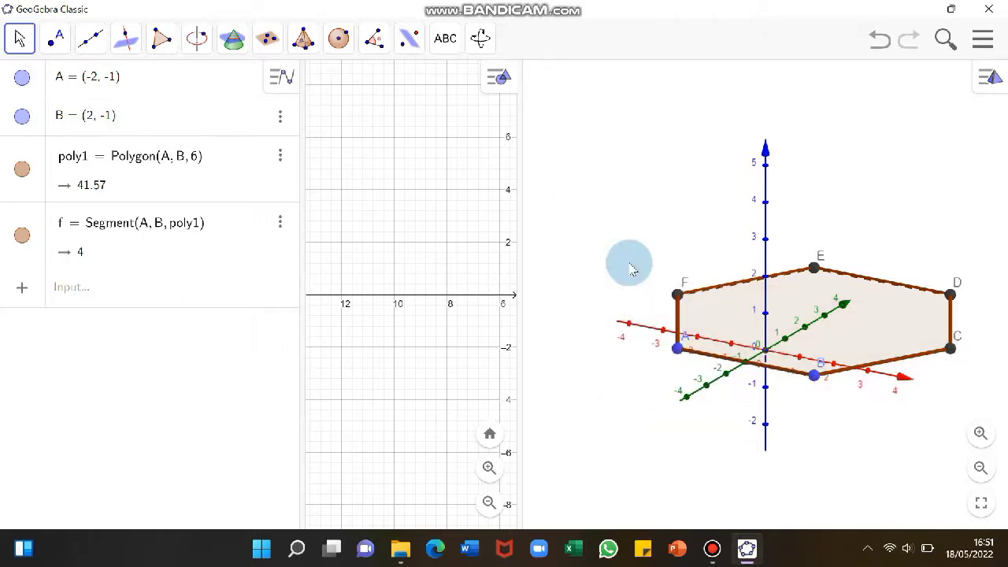
{"action": "right_click", "coordinate": [630, 267]}
{"action": "left_click", "coordinate": [663, 293]}
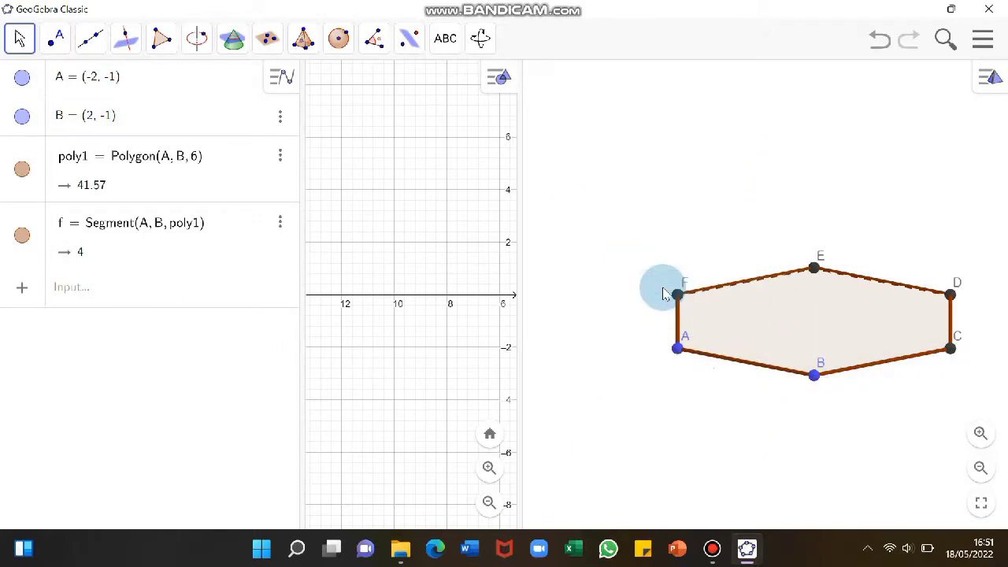
Extrude the hexagon to a pyramid with an altitude of 7 in the 3D view
{"action": "left_click", "coordinate": [304, 39]}
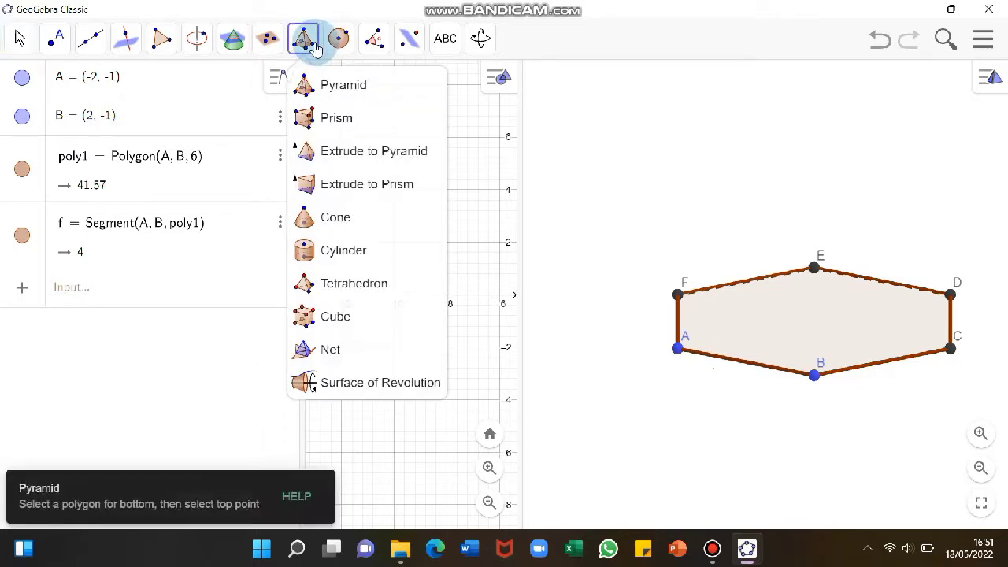
{"action": "left_click", "coordinate": [373, 150]}
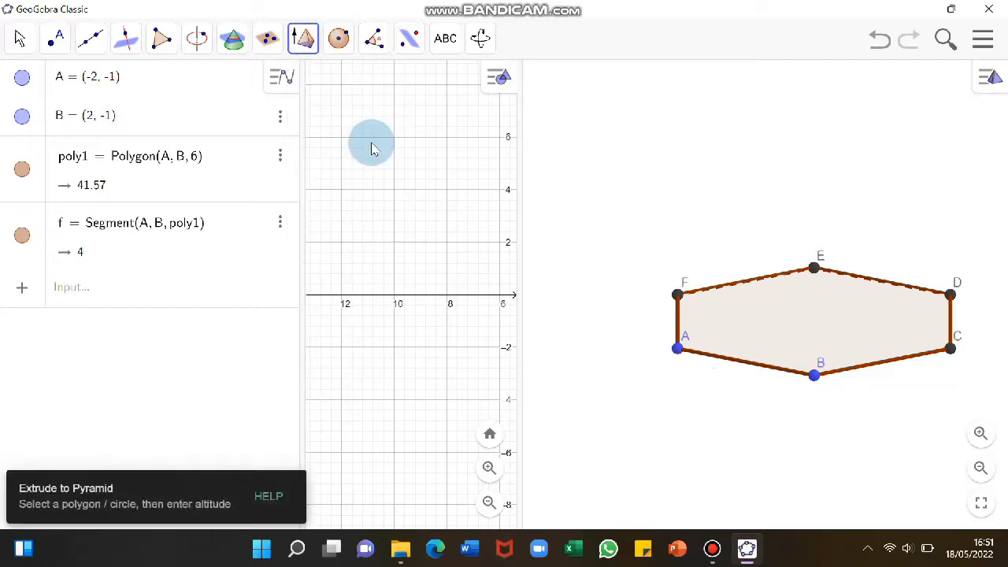
{"action": "left_click", "coordinate": [819, 326]}
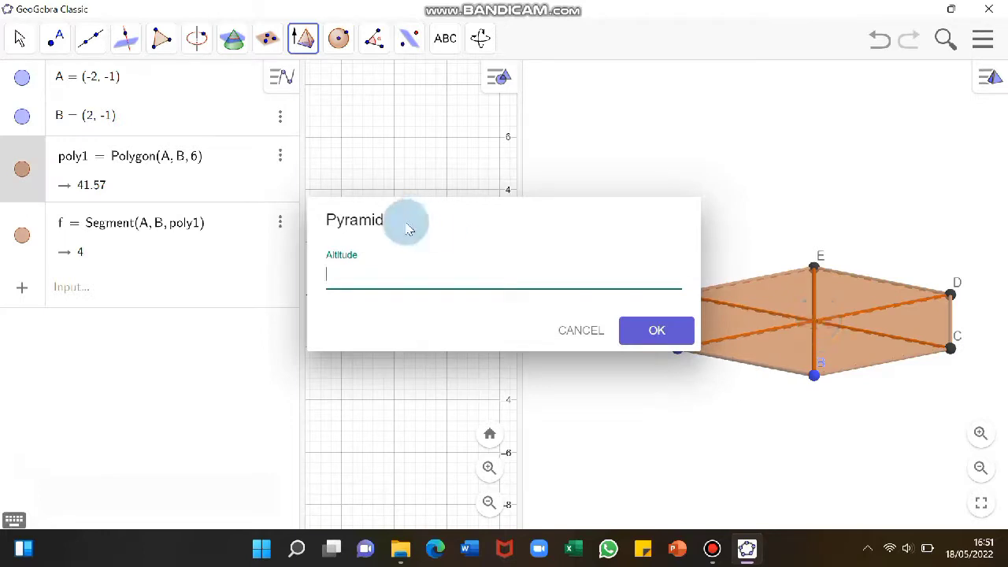
{"action": "left_click", "coordinate": [331, 270]}
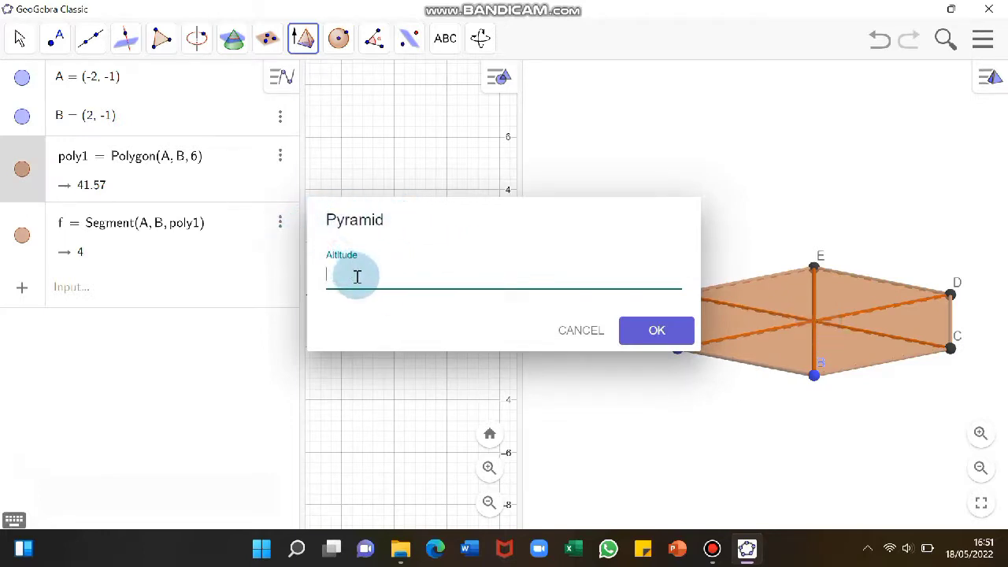
{"action": "key", "text": "Return"}
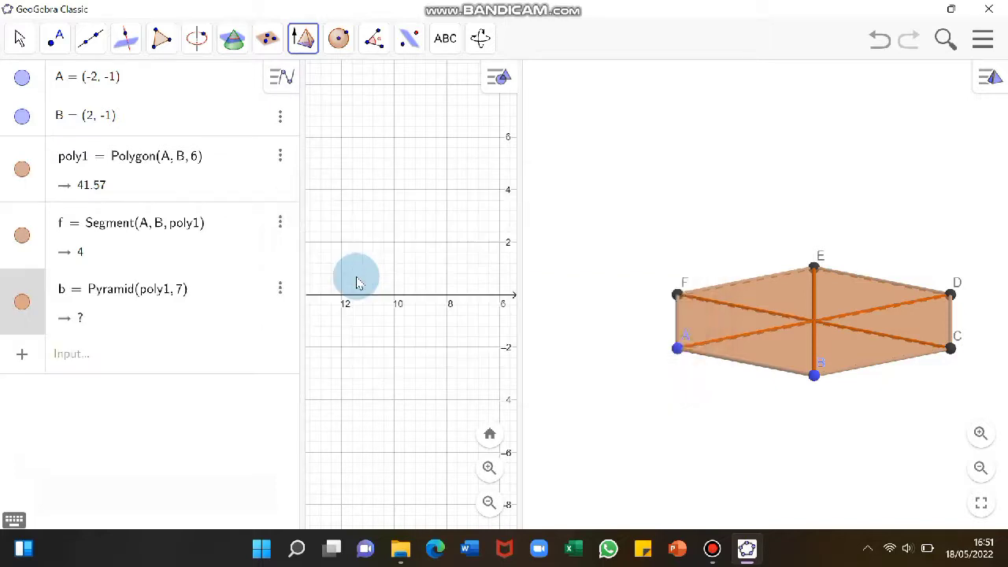
{"action": "left_click", "coordinate": [979, 471]}
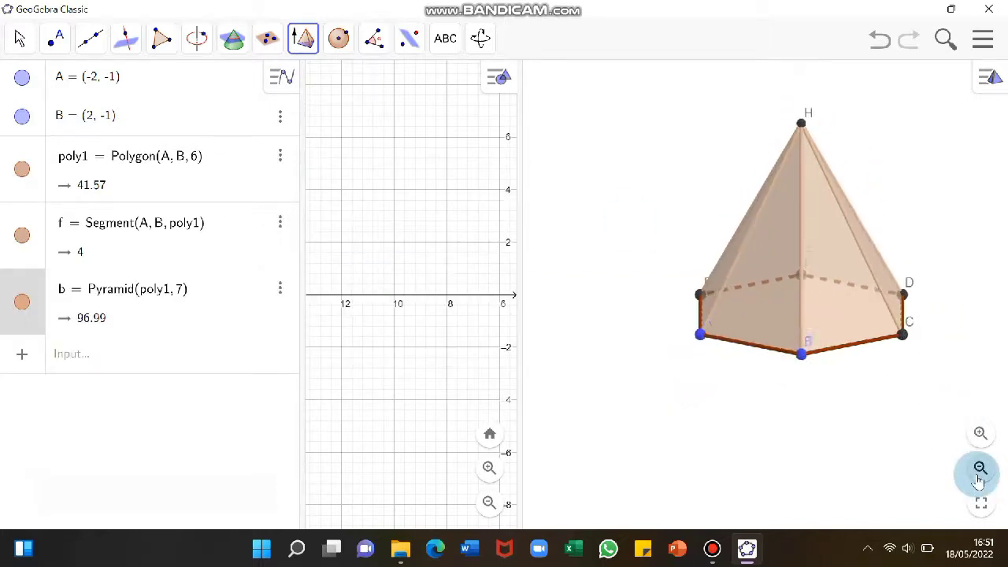
{"action": "left_click", "coordinate": [26, 39]}
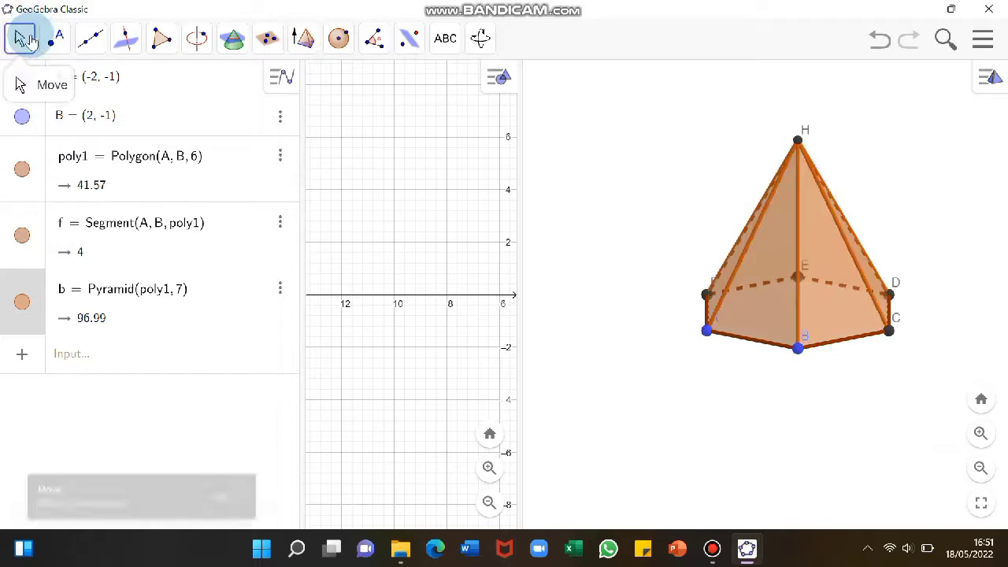
Create the net of the hexagonal pyramid with the Net tool
{"action": "left_click", "coordinate": [307, 39]}
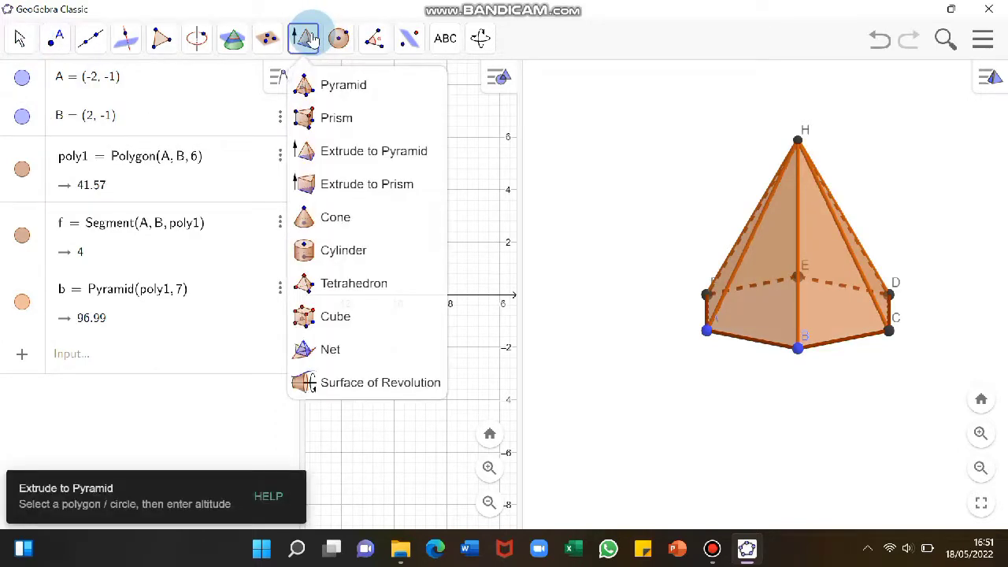
{"action": "left_click", "coordinate": [340, 360]}
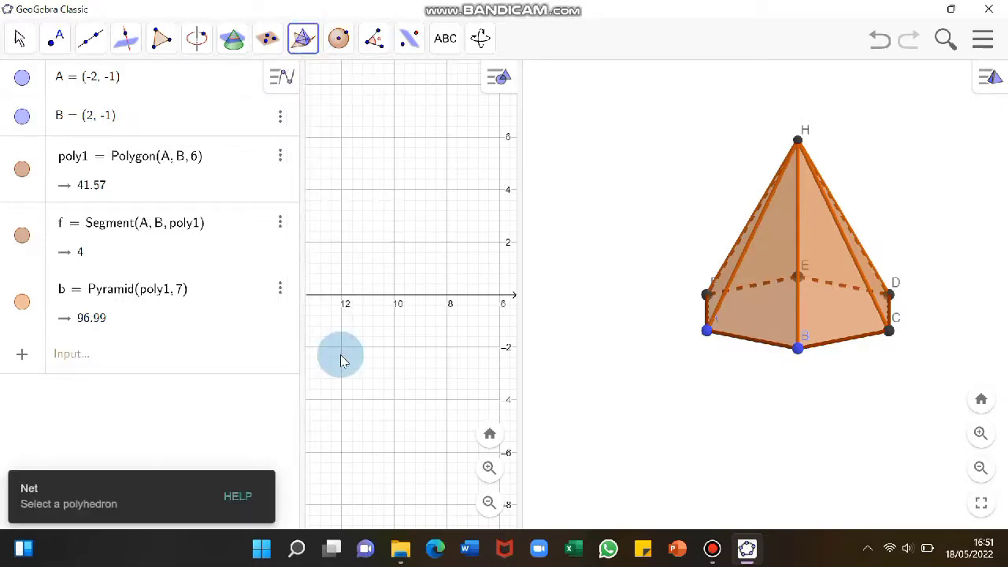
{"action": "left_click", "coordinate": [749, 318]}
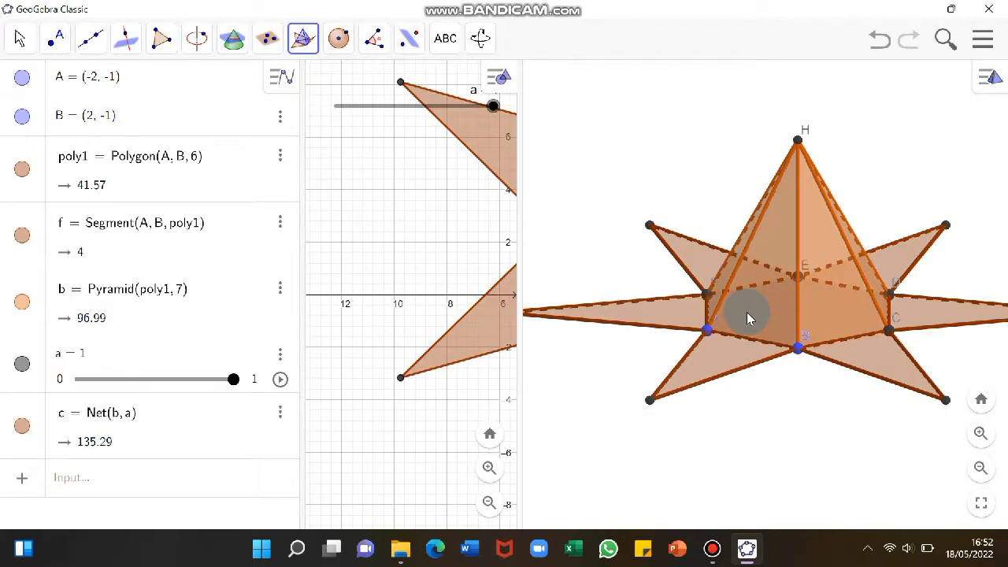
{"action": "left_click", "coordinate": [980, 468]}
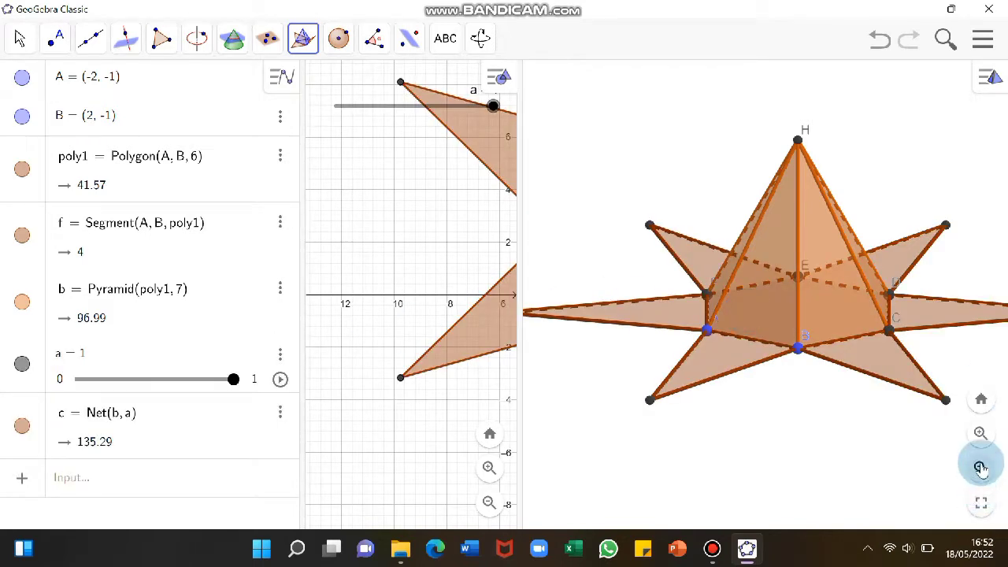
{"action": "left_click", "coordinate": [981, 469]}
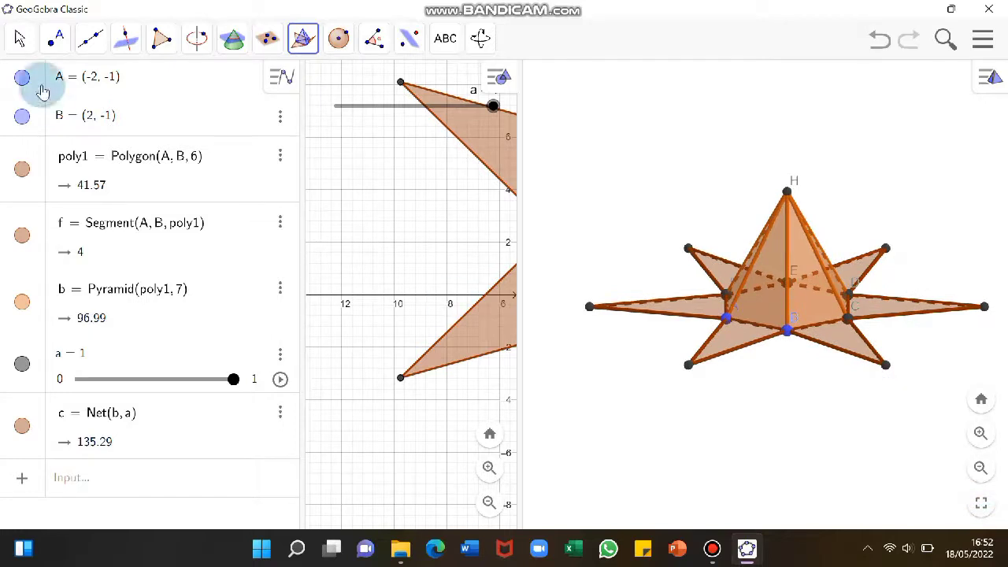
Animate the net's slider a to fold the net, raising the speed to 2× and returning it to 1×
{"action": "left_click", "coordinate": [22, 41]}
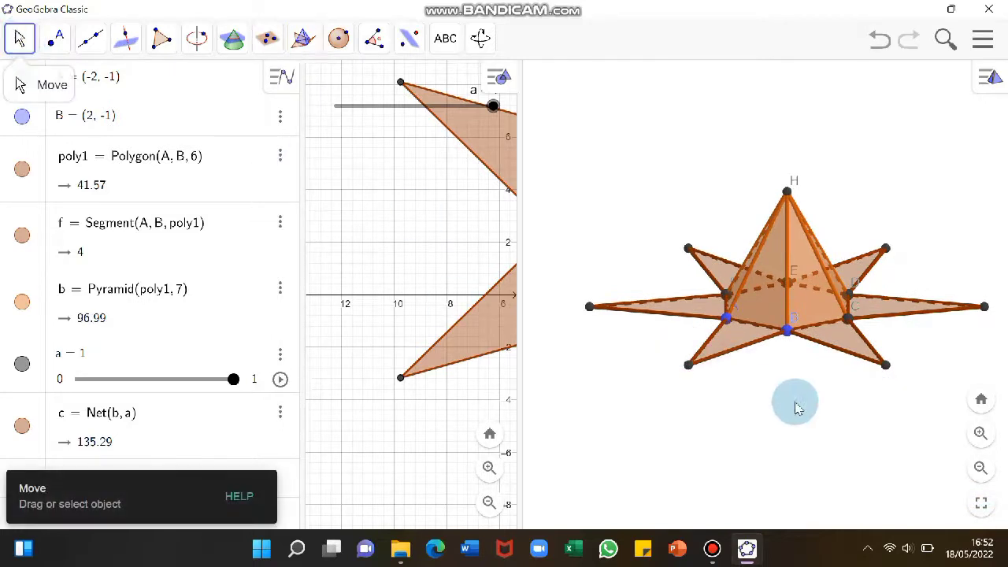
{"action": "left_click_drag", "start_coordinate": [806, 409], "coordinate": [742, 419]}
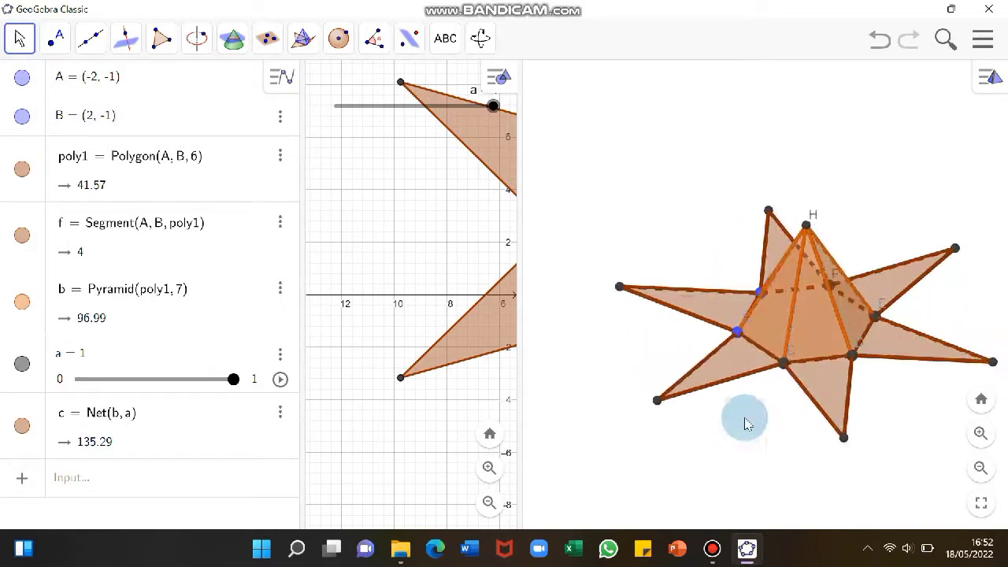
{"action": "left_click", "coordinate": [268, 376]}
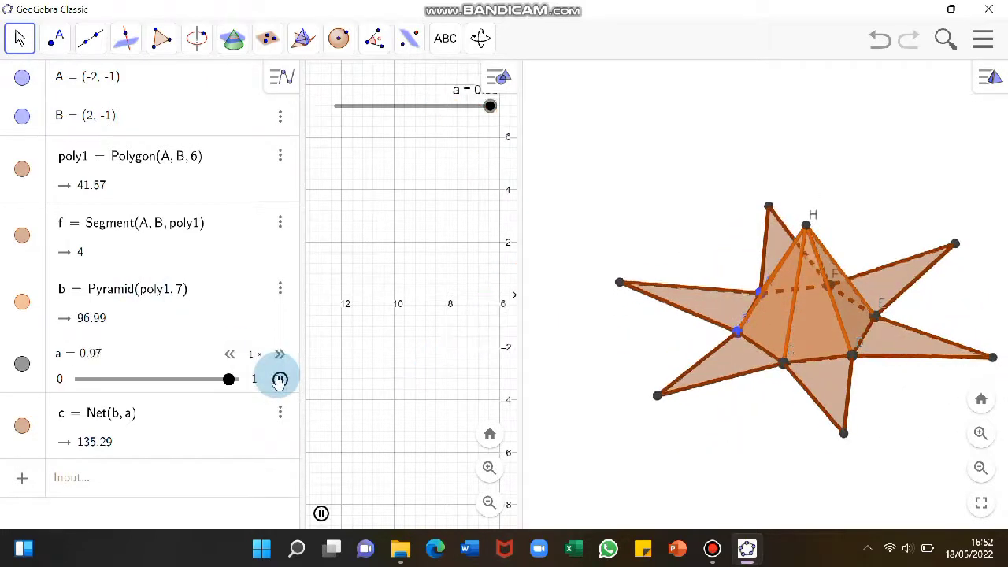
{"action": "left_click", "coordinate": [278, 354]}
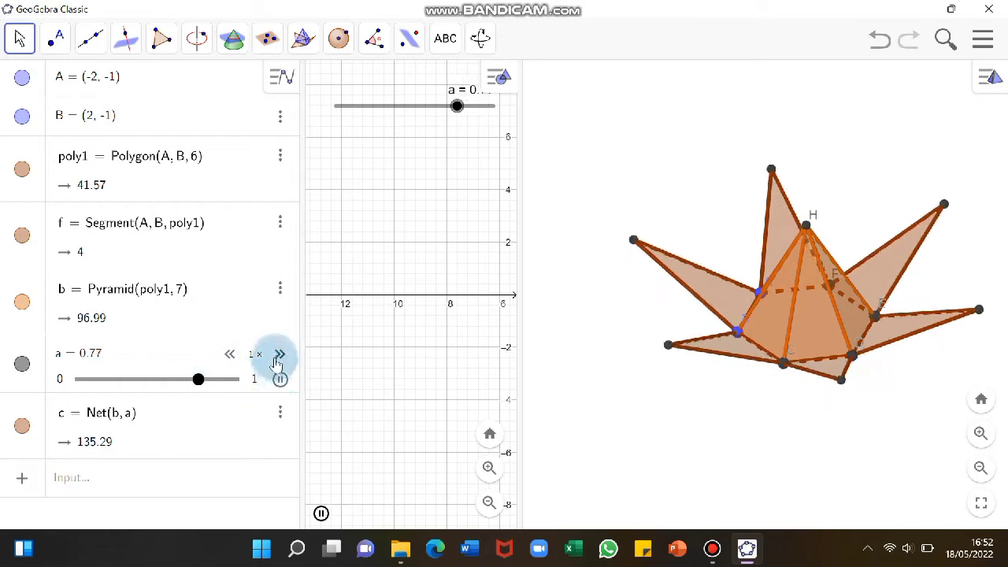
{"action": "left_click", "coordinate": [279, 355]}
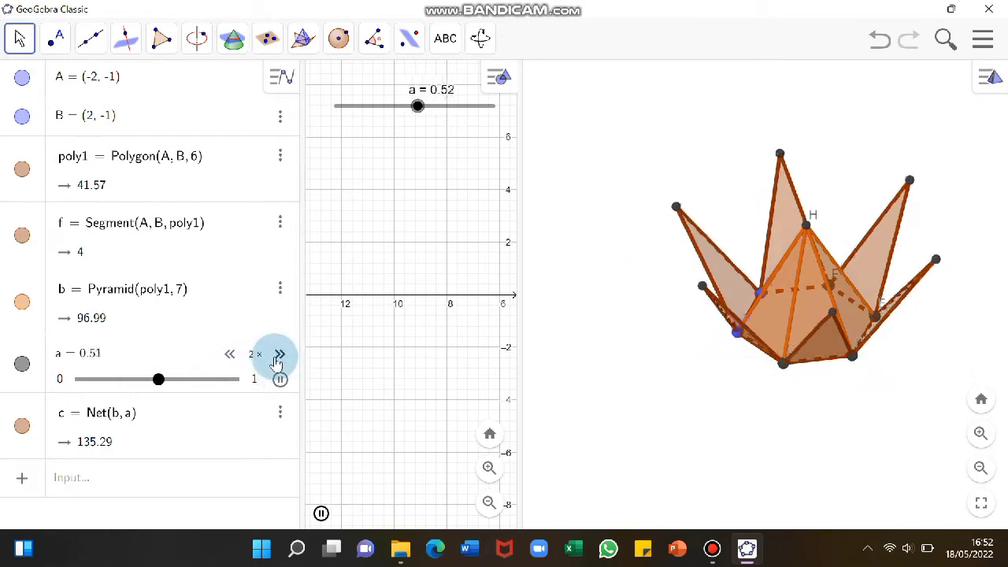
{"action": "left_click", "coordinate": [226, 356]}
{"action": "left_click", "coordinate": [227, 356]}
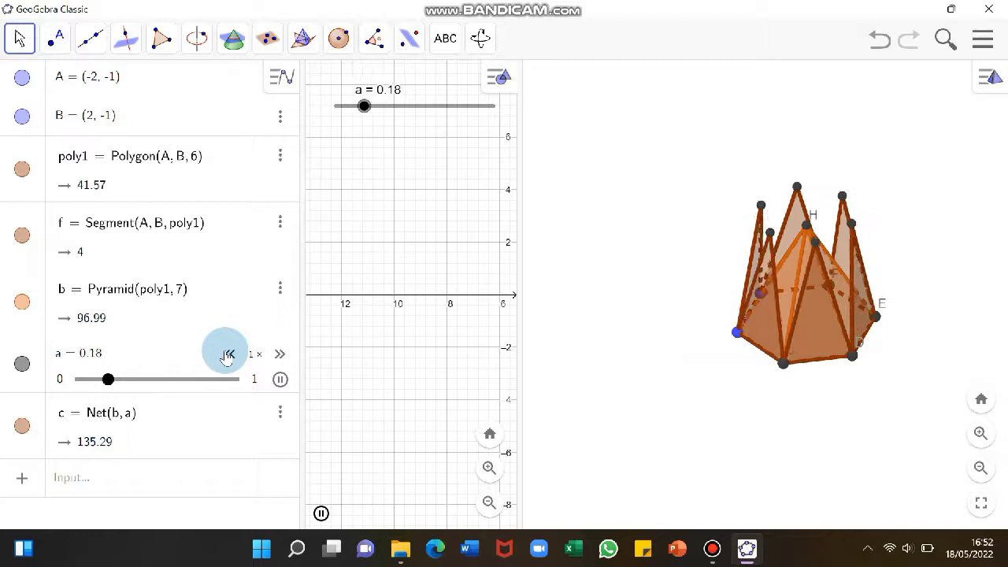
Stop the animation of slider a and set it to 1 so the net is fully unfolded
{"action": "left_click", "coordinate": [89, 381]}
{"action": "left_click_drag", "start_coordinate": [111, 386], "coordinate": [268, 384]}
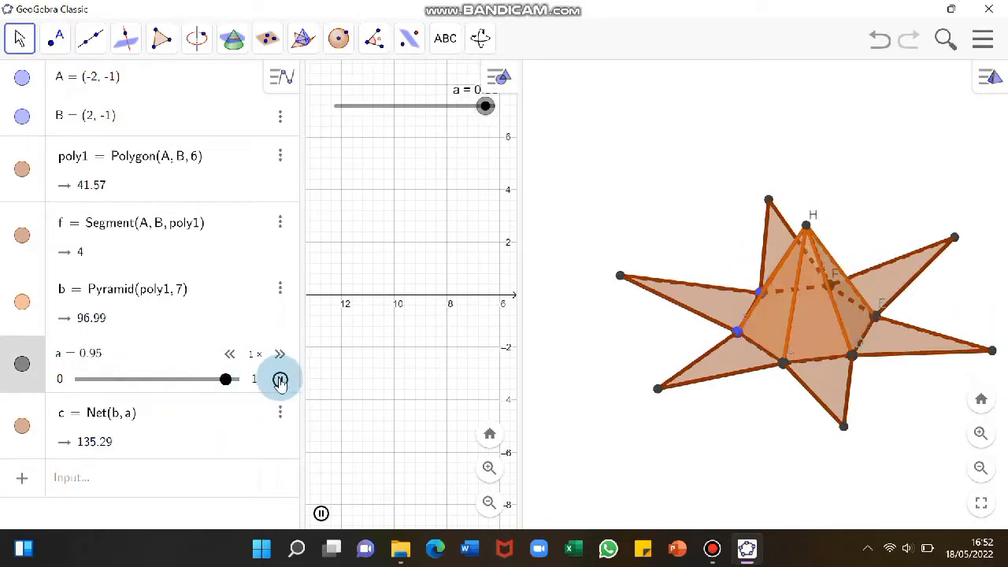
{"action": "left_click", "coordinate": [281, 379]}
{"action": "left_click_drag", "start_coordinate": [221, 382], "coordinate": [270, 401]}
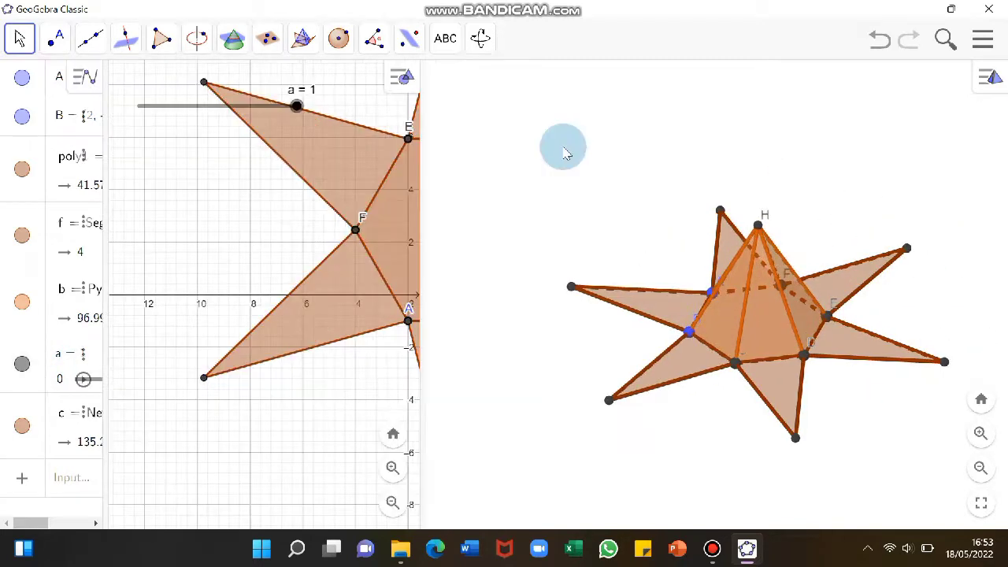
Widen the 2D graphics view, zoom it out and pan it until the flat net lies out of sight
{"action": "left_click_drag", "start_coordinate": [423, 274], "coordinate": [643, 347]}
{"action": "left_click", "coordinate": [980, 468]}
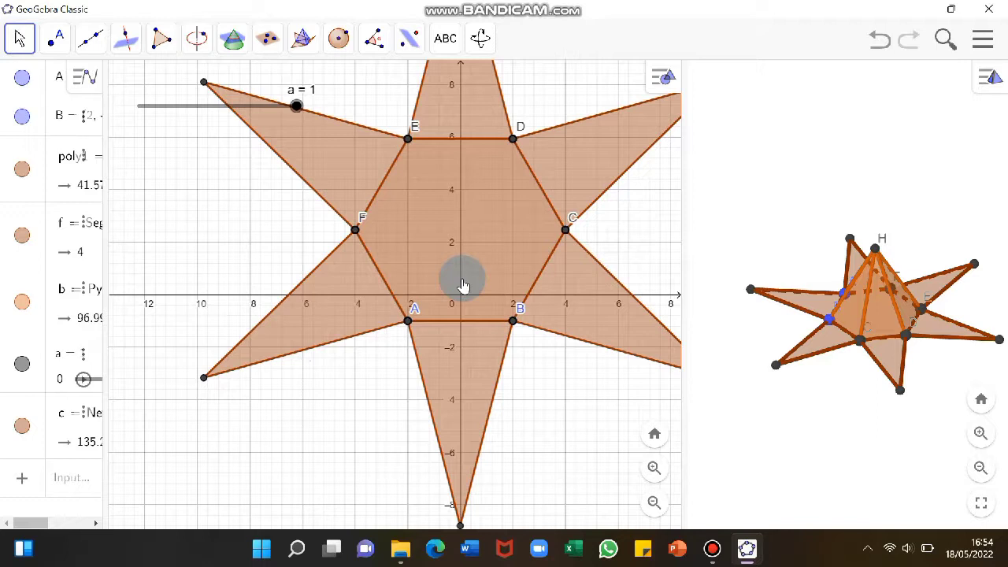
{"action": "left_click", "coordinate": [412, 218]}
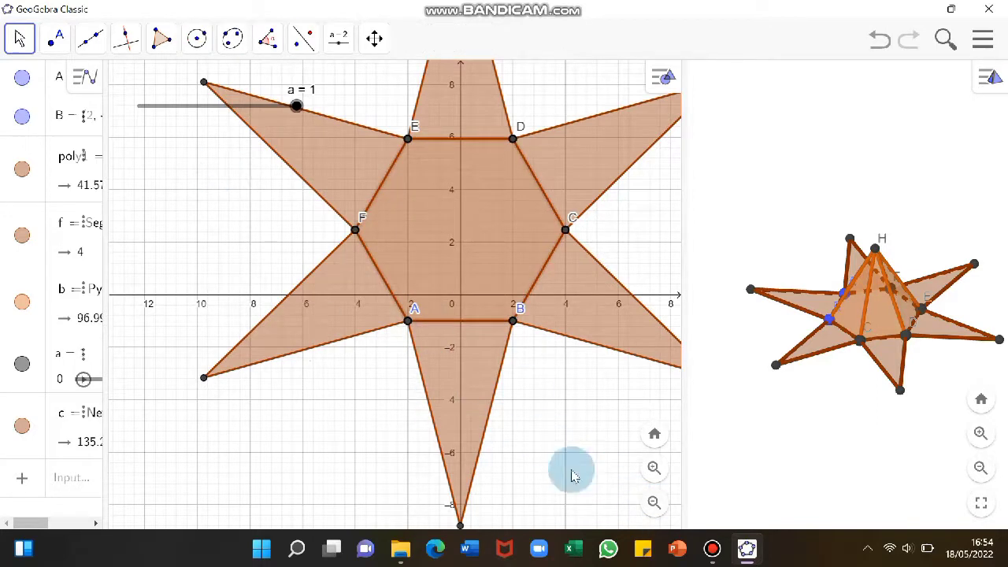
{"action": "left_click", "coordinate": [655, 504]}
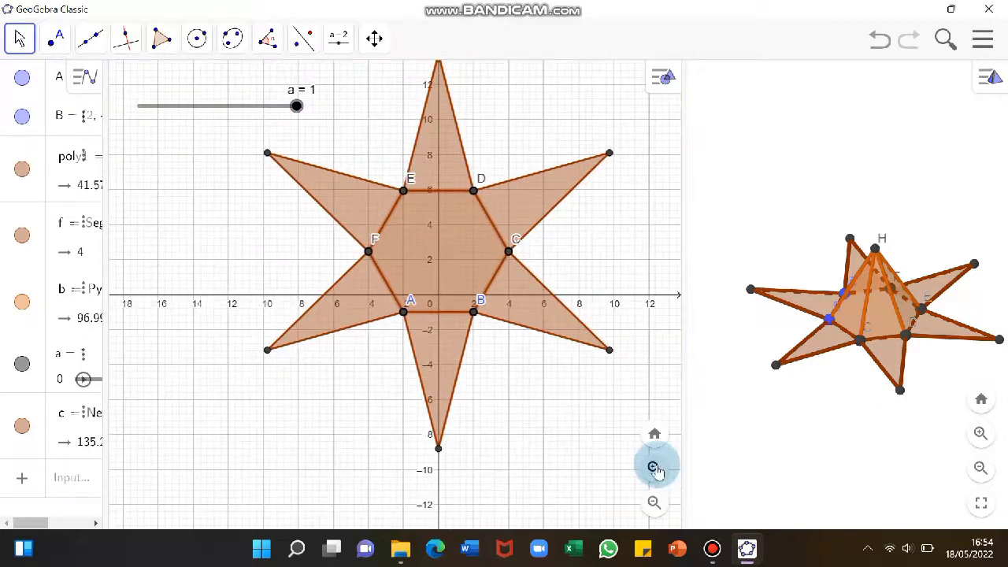
{"action": "left_click_drag", "start_coordinate": [535, 125], "coordinate": [535, 464]}
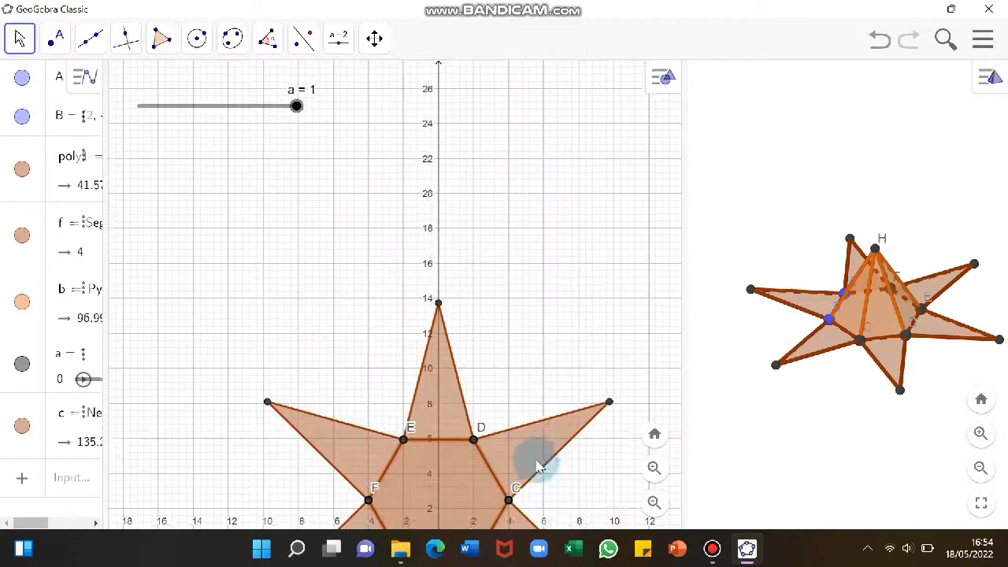
{"action": "left_click_drag", "start_coordinate": [556, 405], "coordinate": [555, 485]}
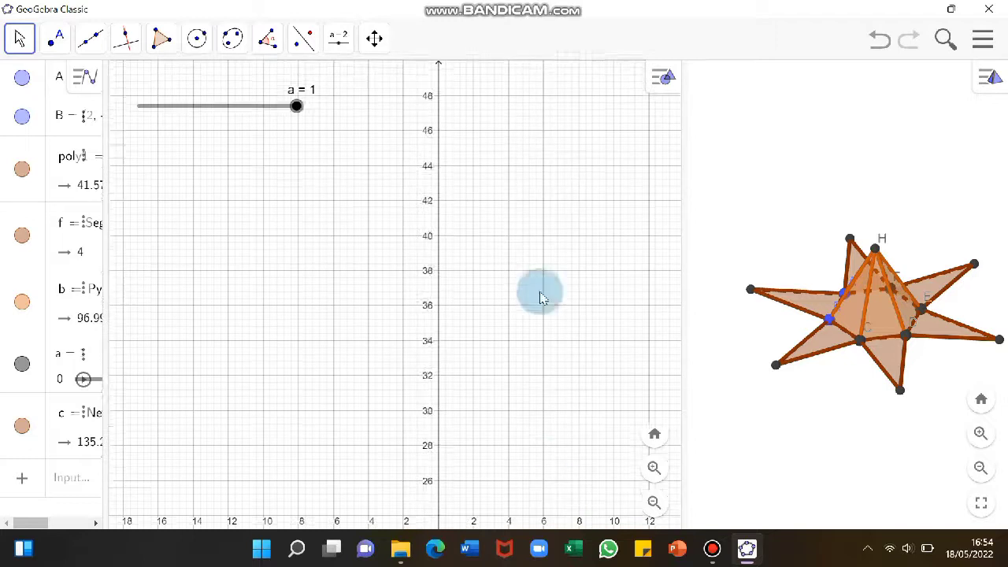
{"action": "left_click_drag", "start_coordinate": [530, 320], "coordinate": [511, 514]}
{"action": "left_click_drag", "start_coordinate": [515, 226], "coordinate": [513, 405]}
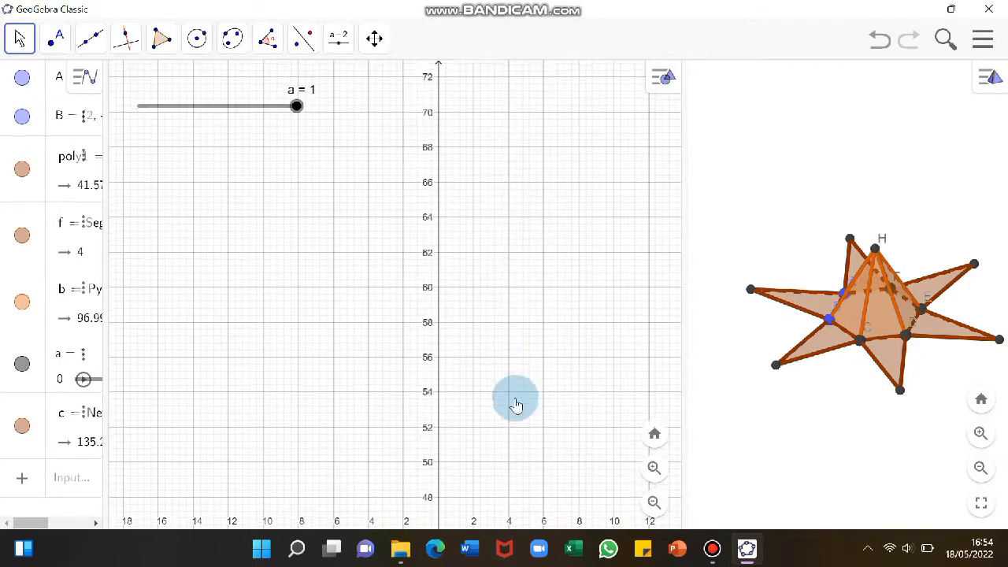
Hide the grid and the axes in the 2D graphics view
{"action": "right_click", "coordinate": [407, 297]}
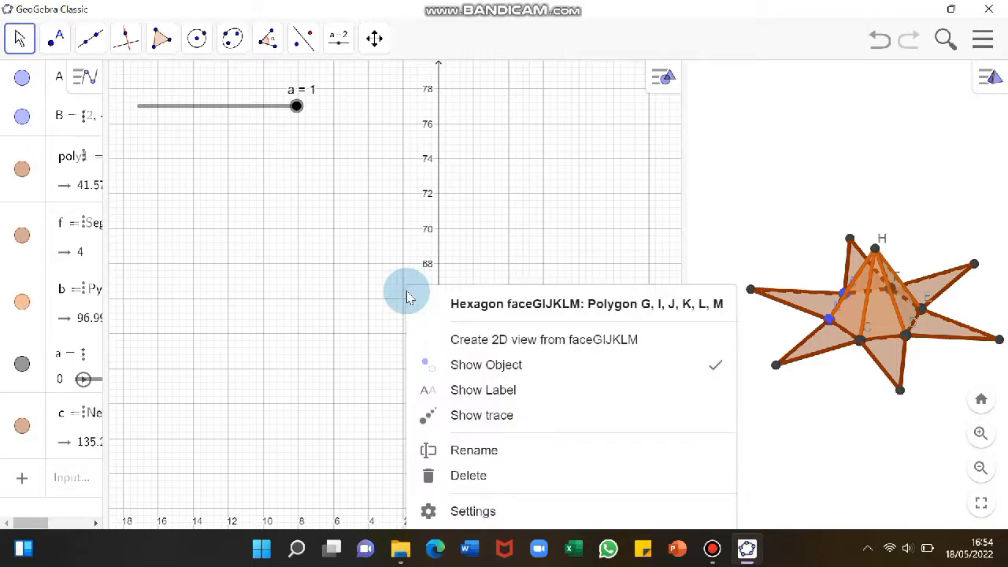
{"action": "left_click", "coordinate": [303, 240]}
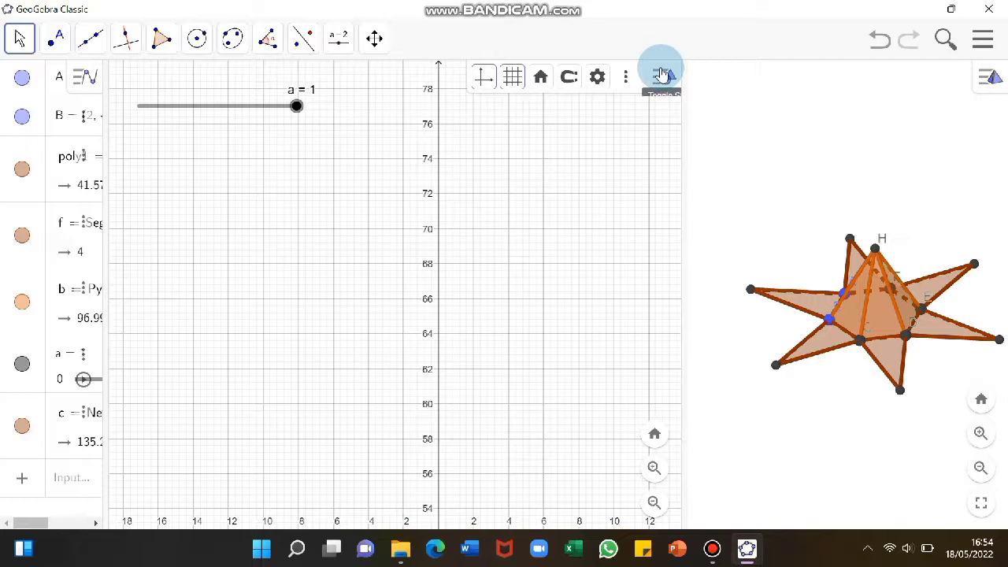
{"action": "left_click", "coordinate": [515, 115]}
{"action": "left_click", "coordinate": [484, 77]}
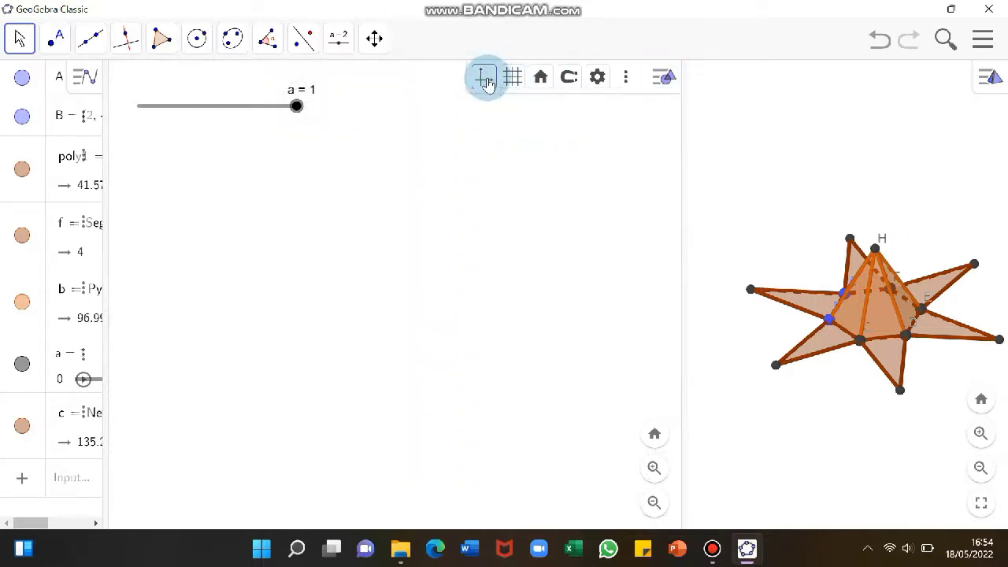
{"action": "left_click", "coordinate": [660, 79]}
{"action": "left_click", "coordinate": [573, 230]}
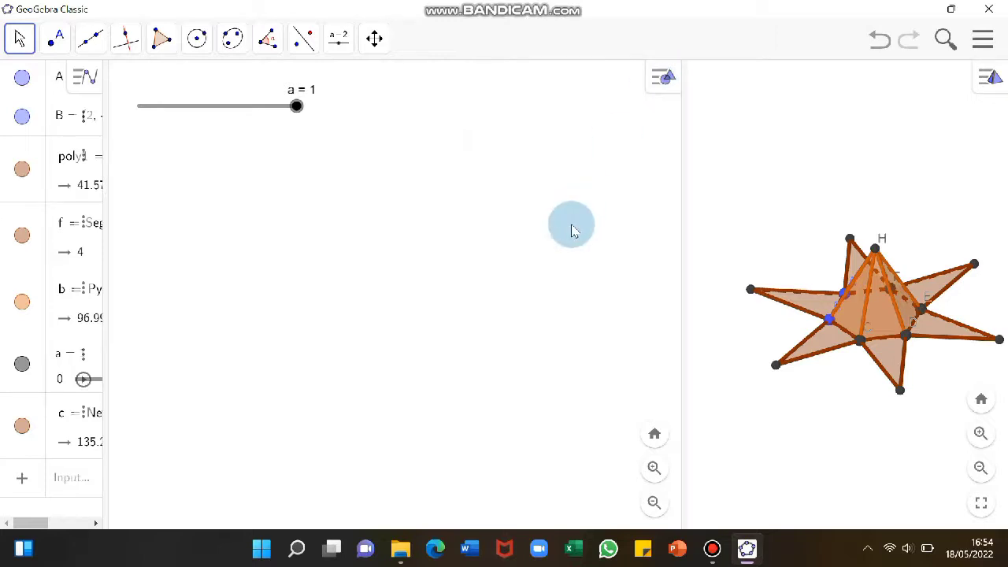
Move slider a to the lower part of the empty 2D graphics view
{"action": "right_click", "coordinate": [246, 114]}
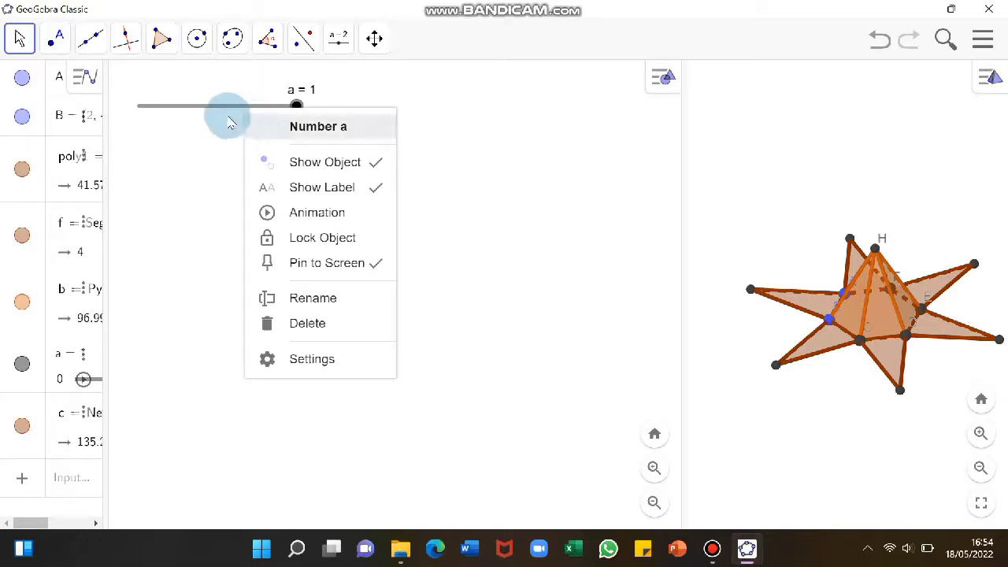
{"action": "left_click", "coordinate": [223, 117]}
{"action": "left_click_drag", "start_coordinate": [223, 112], "coordinate": [536, 482]}
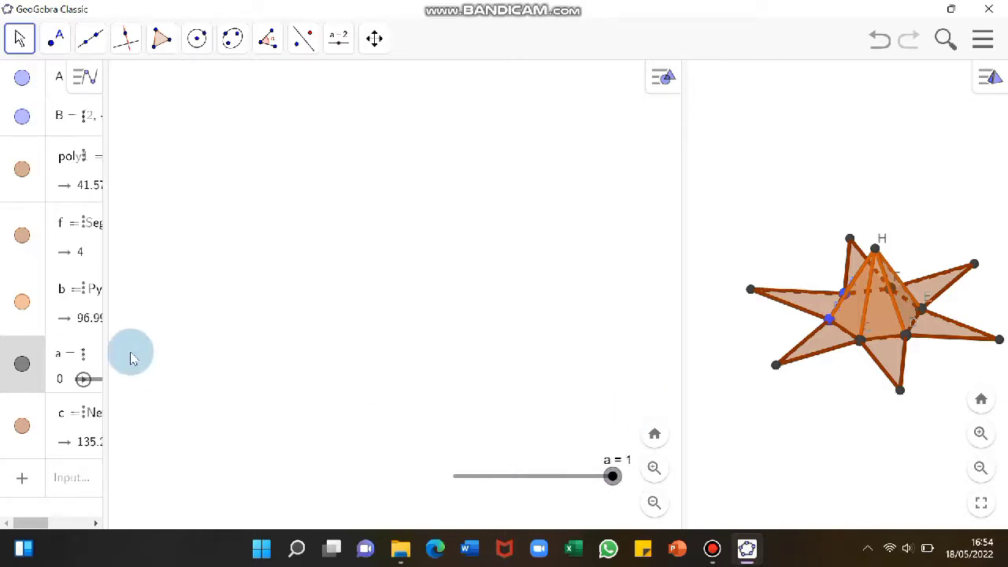
{"action": "left_click_drag", "start_coordinate": [506, 484], "coordinate": [448, 481]}
Enlarge the 3D view so the whole unfolded net fits, and shift slider a clear of the zoom controls
{"action": "left_click_drag", "start_coordinate": [686, 403], "coordinate": [638, 406]}
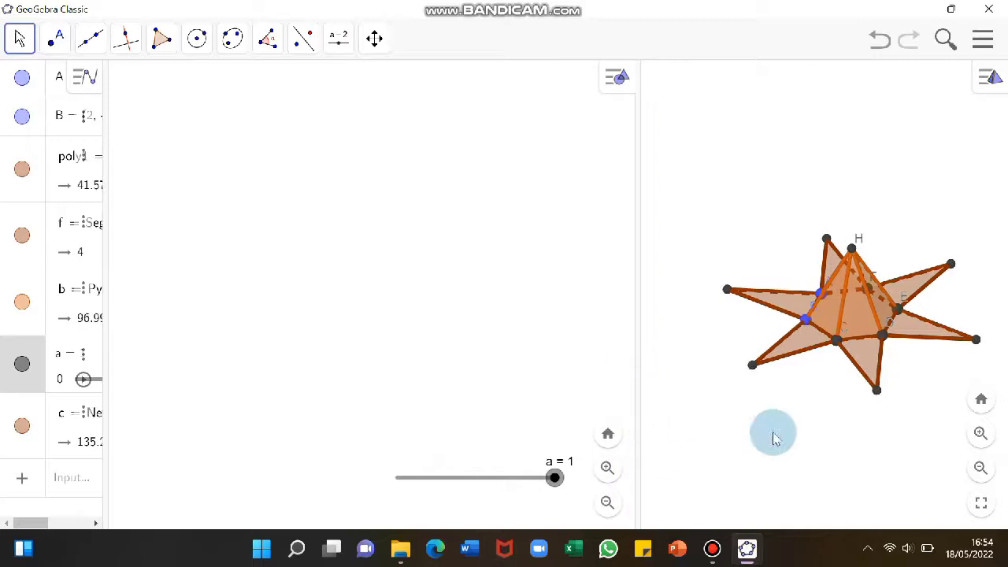
{"action": "left_click", "coordinate": [982, 432]}
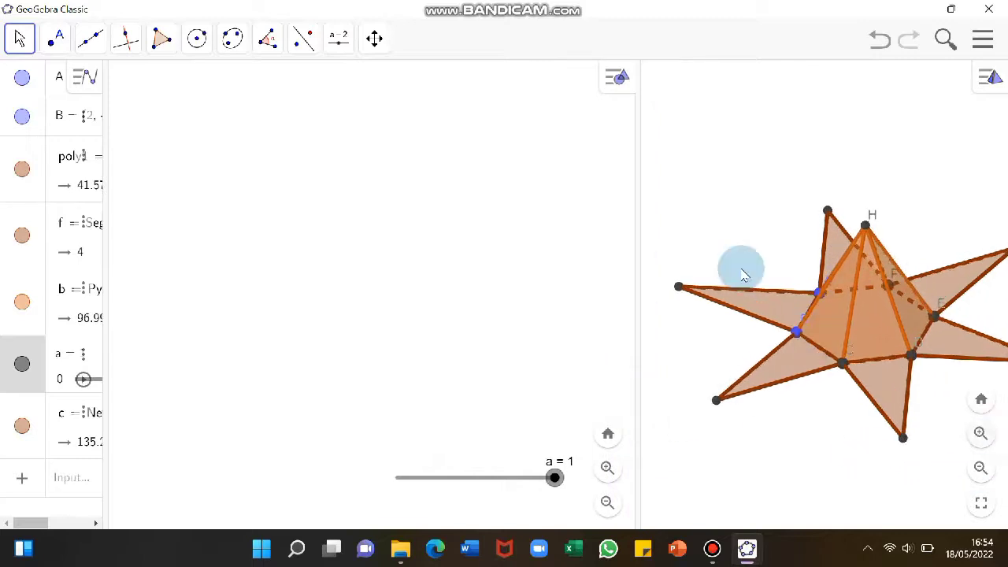
{"action": "left_click", "coordinate": [374, 37]}
{"action": "left_click", "coordinate": [827, 354]}
{"action": "left_click_drag", "start_coordinate": [826, 354], "coordinate": [805, 346]}
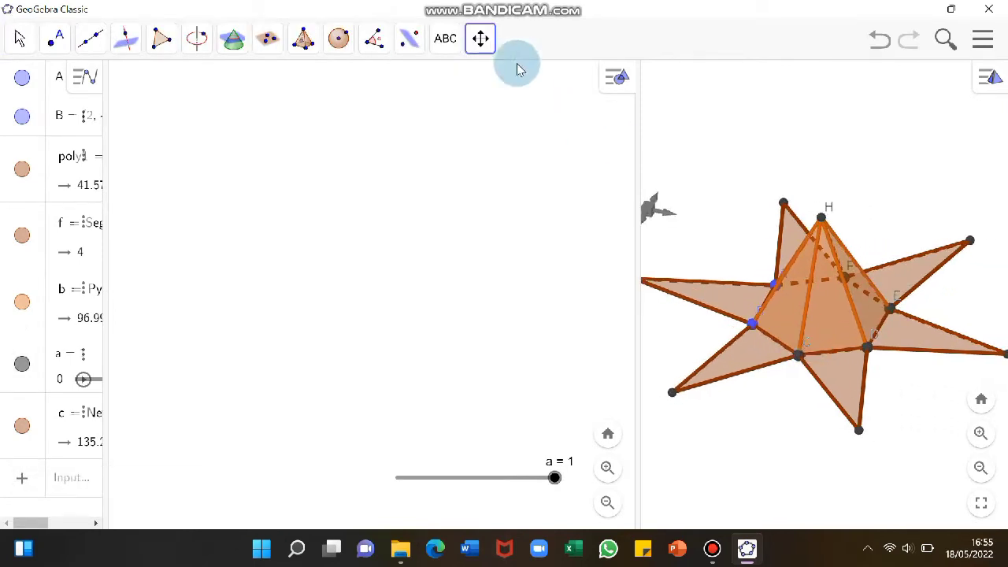
{"action": "left_click", "coordinate": [481, 40]}
{"action": "left_click", "coordinate": [20, 39]}
{"action": "left_click", "coordinate": [420, 255]}
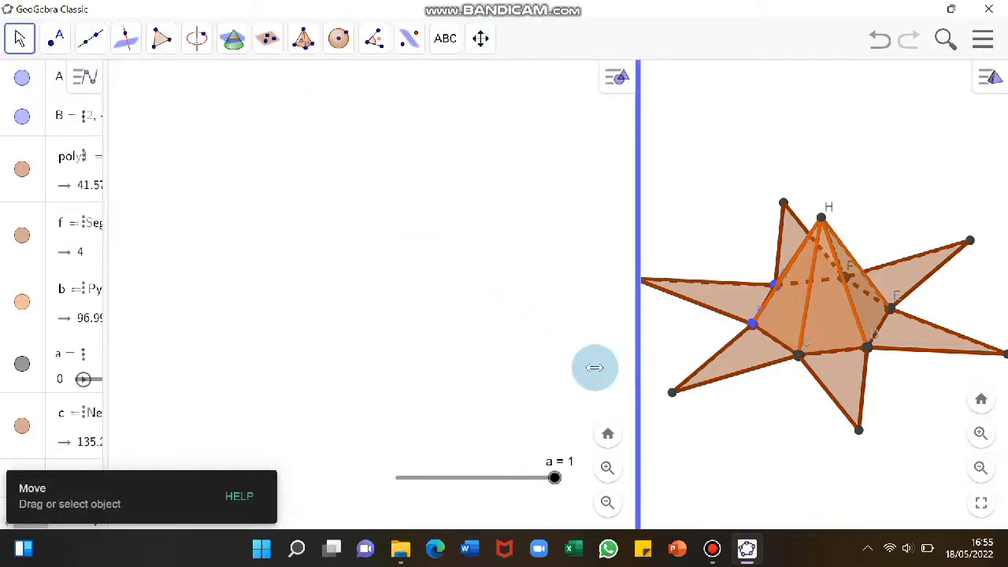
{"action": "left_click_drag", "start_coordinate": [595, 367], "coordinate": [592, 367]}
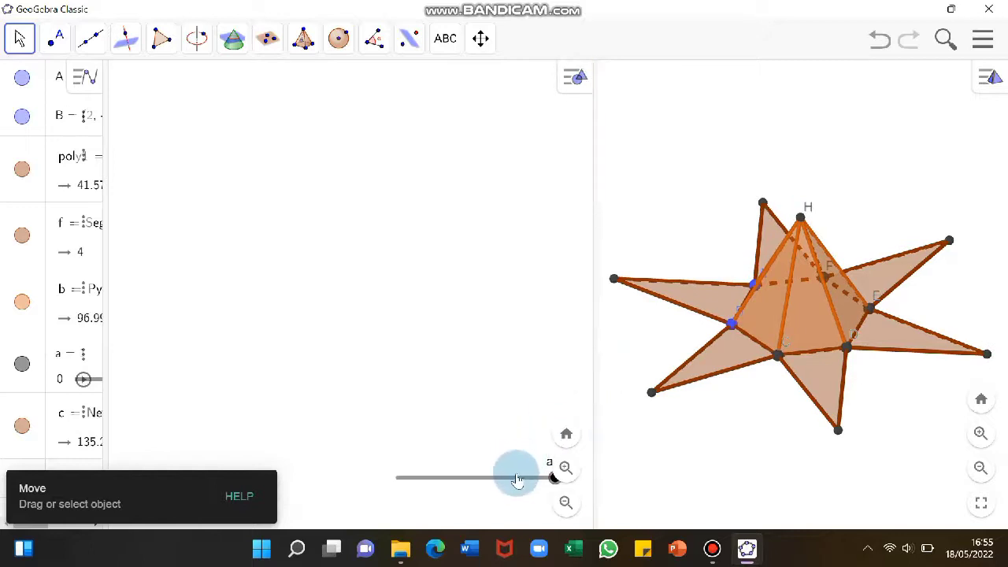
{"action": "left_click_drag", "start_coordinate": [516, 478], "coordinate": [114, 342]}
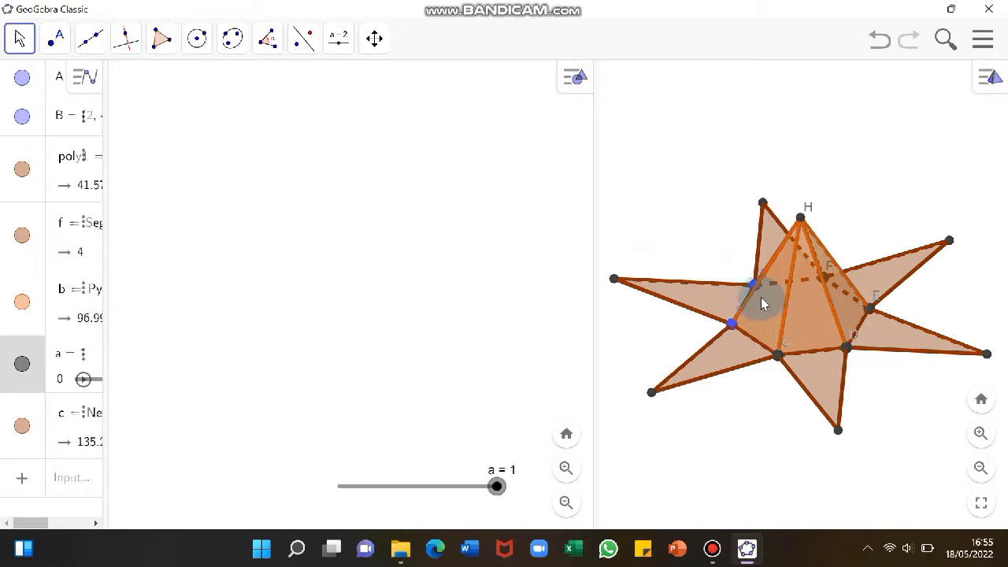
Colour the net's triangular face on edge AB light purple (#CC99FF) with full opacity
{"action": "left_click_drag", "start_coordinate": [753, 398], "coordinate": [773, 318]}
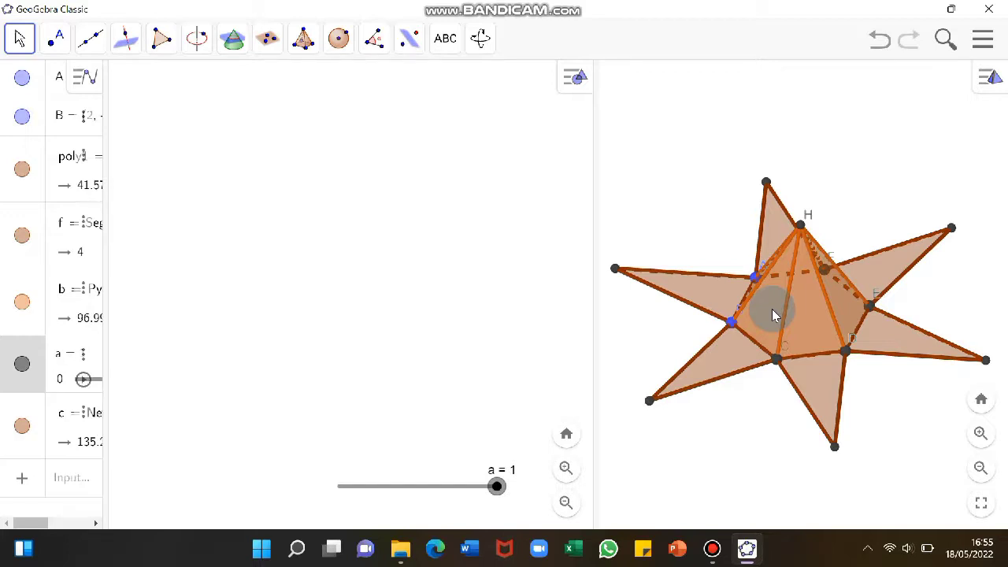
{"action": "left_click", "coordinate": [785, 325]}
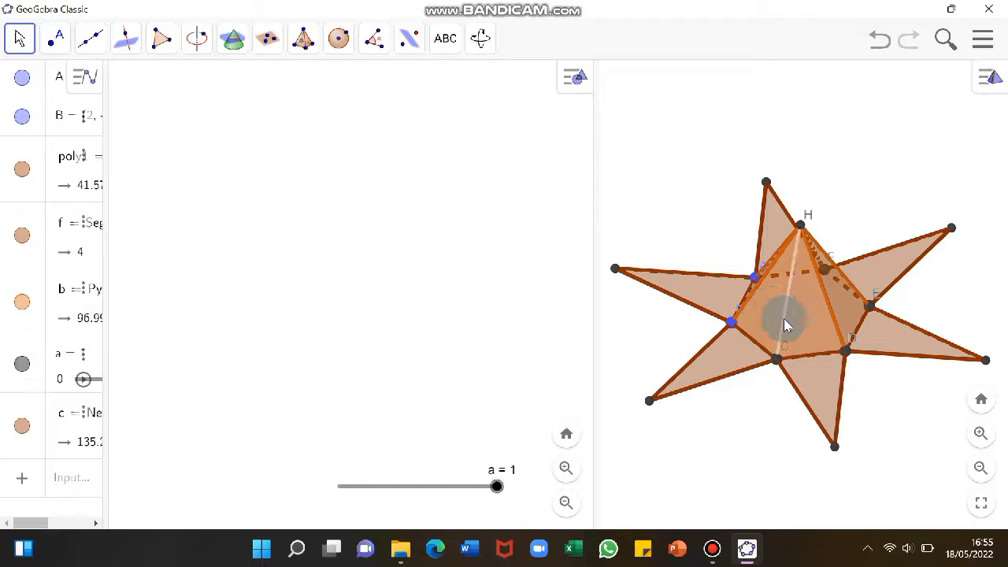
{"action": "left_click", "coordinate": [723, 304]}
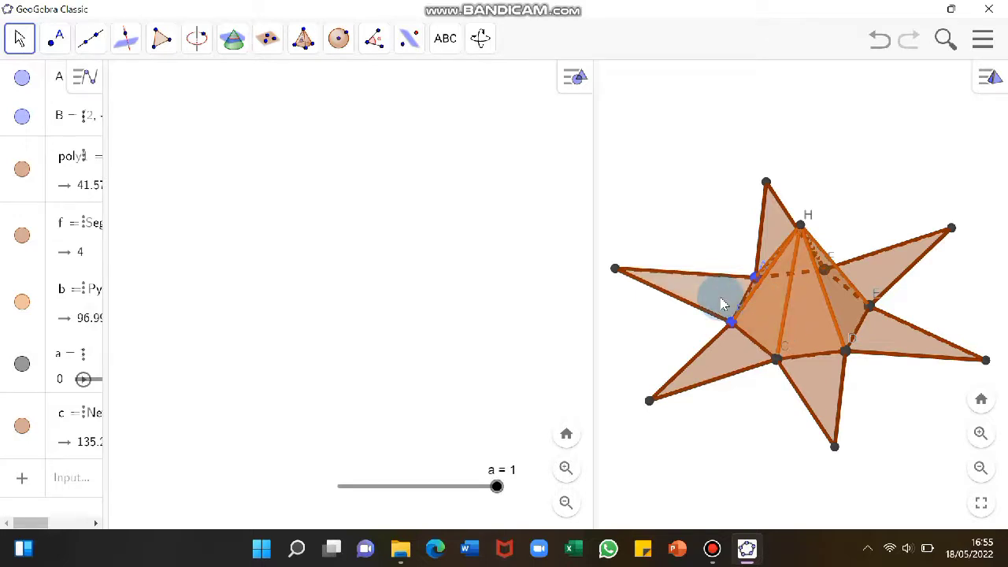
{"action": "left_click", "coordinate": [776, 246]}
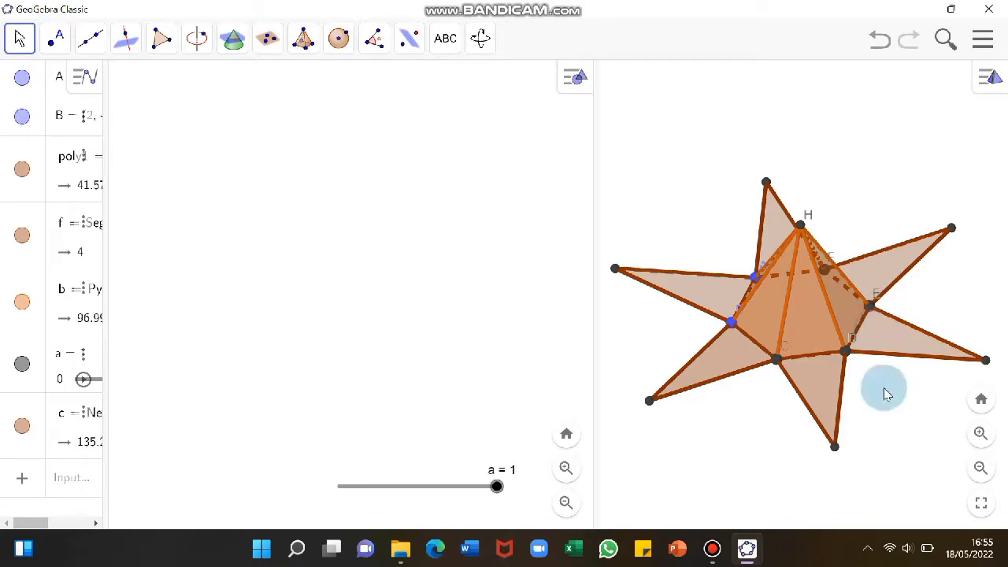
{"action": "right_click", "coordinate": [707, 293]}
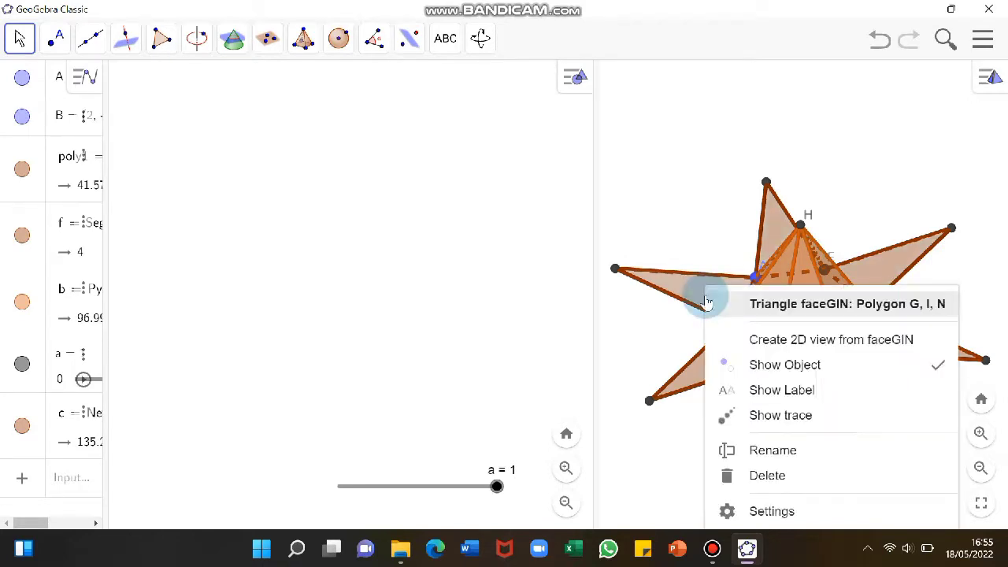
{"action": "left_click", "coordinate": [754, 514]}
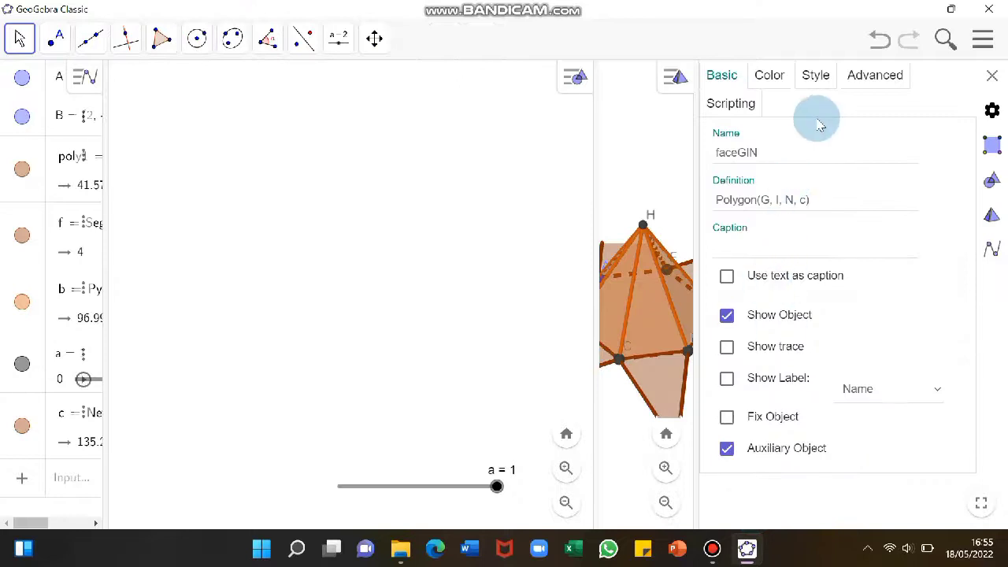
{"action": "left_click", "coordinate": [781, 89]}
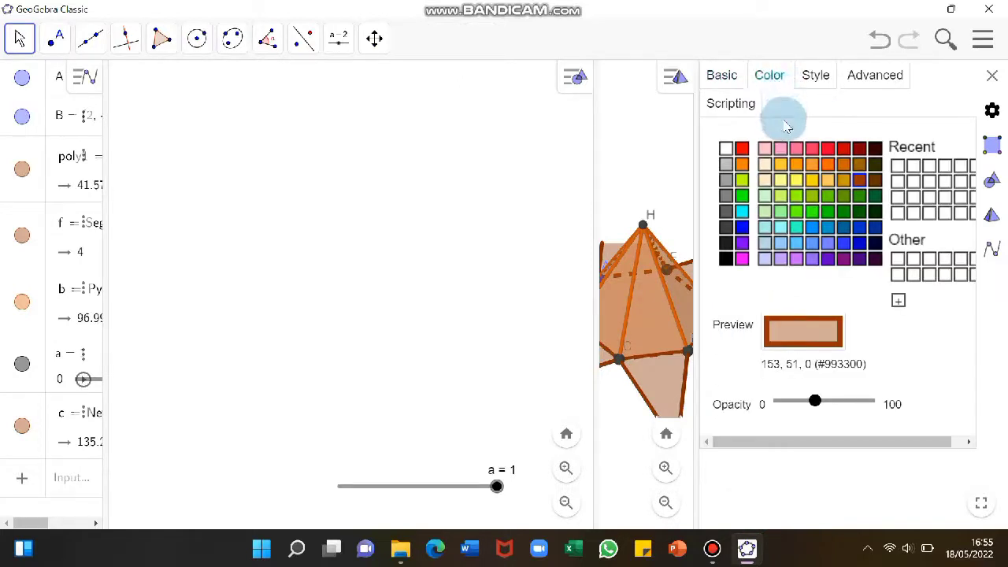
{"action": "left_click", "coordinate": [780, 259]}
{"action": "left_click_drag", "start_coordinate": [816, 403], "coordinate": [921, 414]}
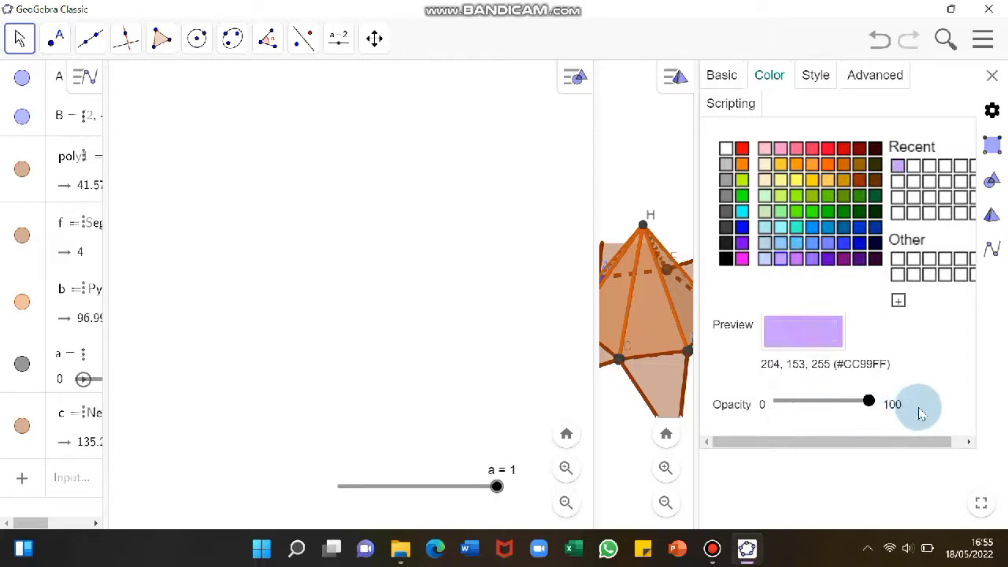
{"action": "left_click", "coordinate": [992, 76]}
{"action": "left_click", "coordinate": [829, 210]}
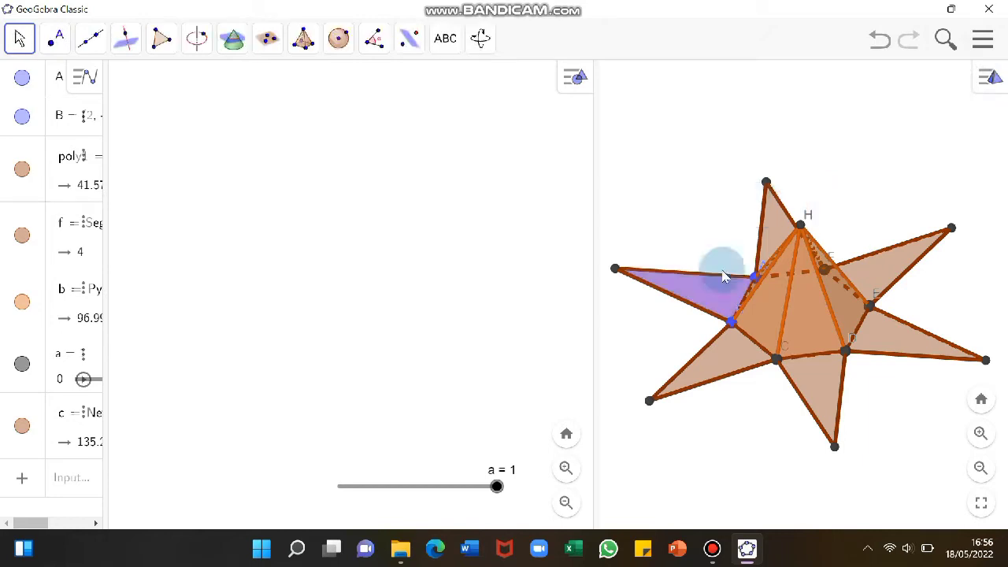
Colour the net's triangular face on edge AF lime green (#BFFF00) and raise its opacity
{"action": "left_click_drag", "start_coordinate": [773, 235], "coordinate": [795, 230]}
{"action": "right_click", "coordinate": [794, 230]}
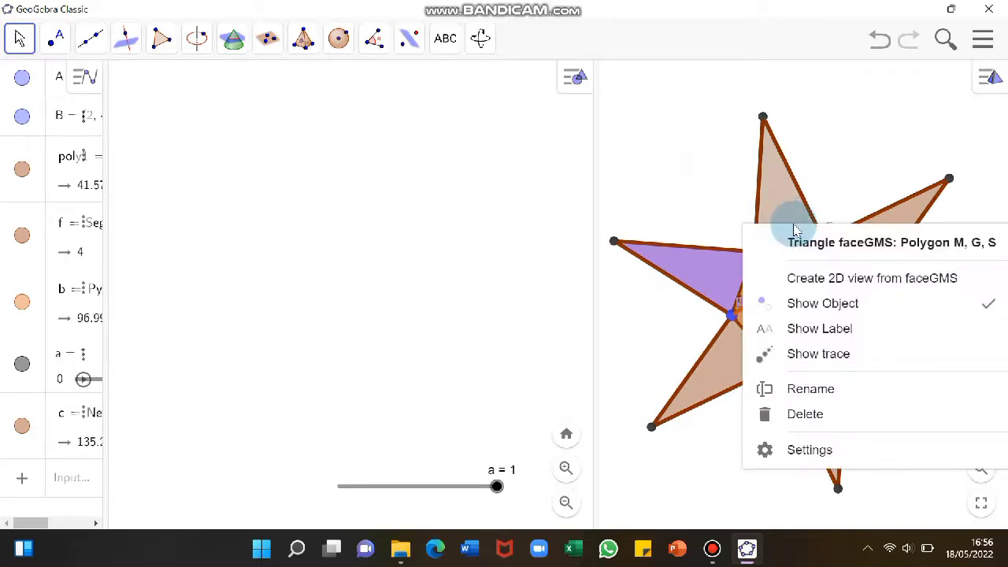
{"action": "left_click", "coordinate": [783, 211]}
{"action": "right_click", "coordinate": [783, 211]}
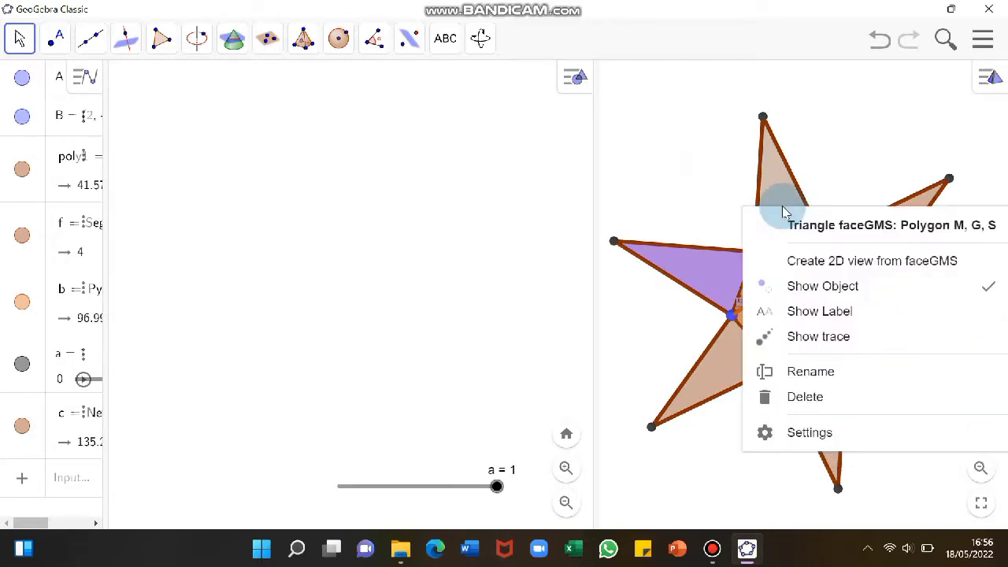
{"action": "left_click", "coordinate": [808, 432]}
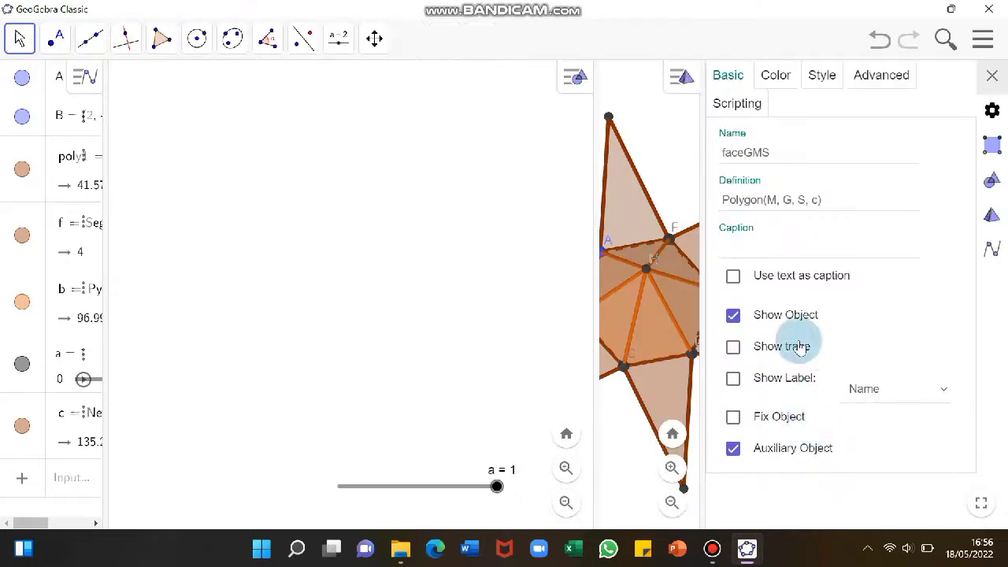
{"action": "left_click", "coordinate": [791, 75]}
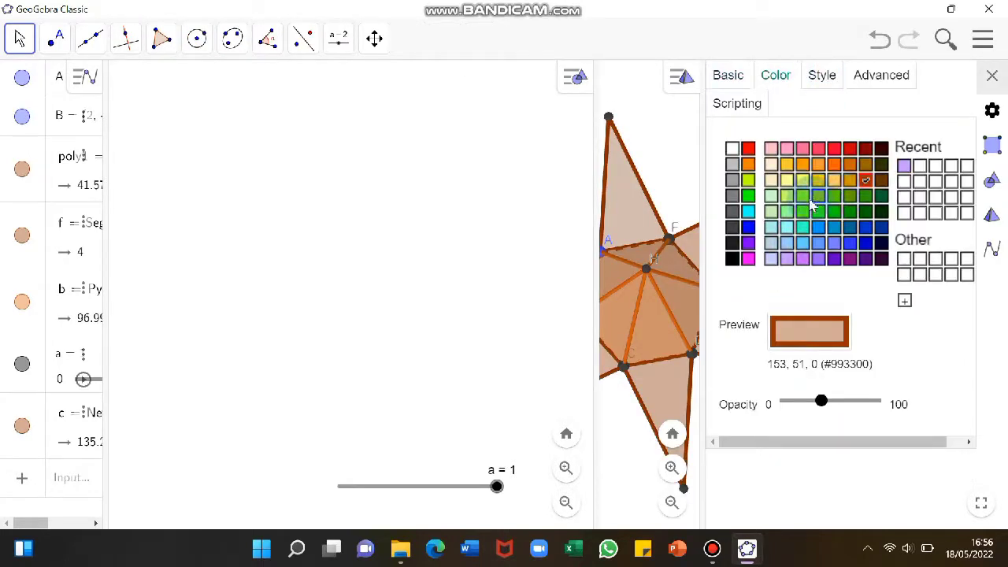
{"action": "left_click", "coordinate": [748, 179]}
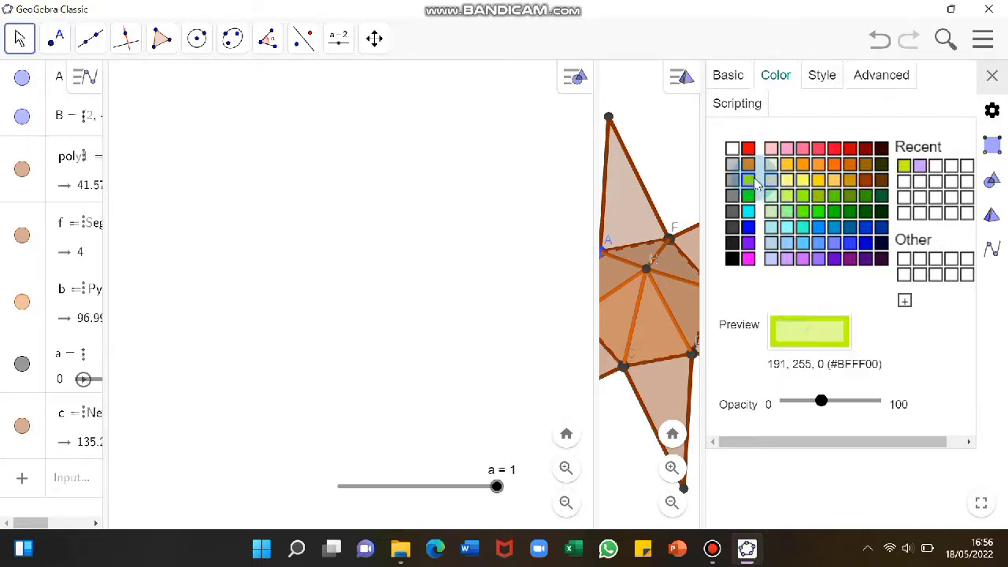
{"action": "left_click_drag", "start_coordinate": [821, 401], "coordinate": [909, 418]}
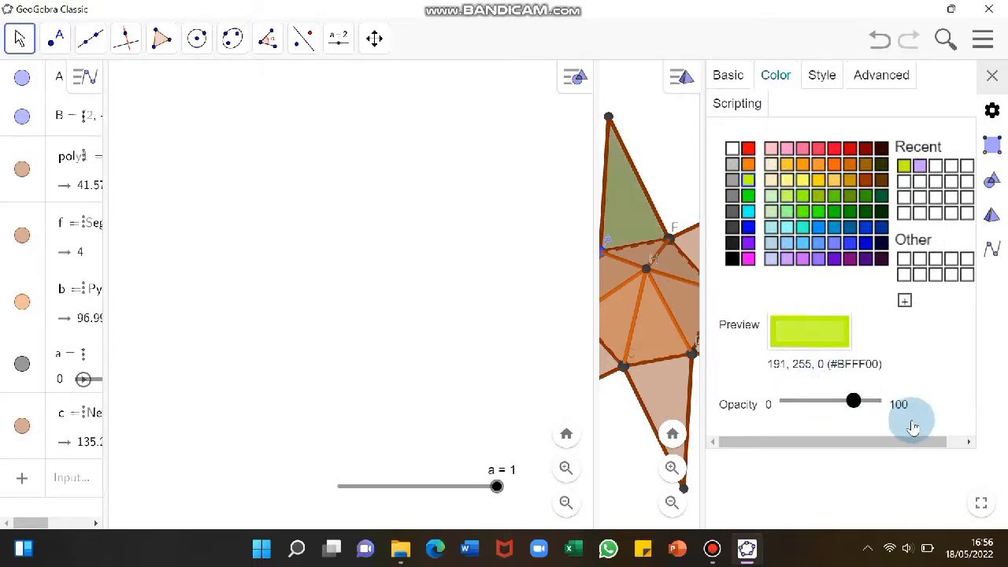
{"action": "left_click", "coordinate": [991, 75]}
{"action": "left_click", "coordinate": [850, 158]}
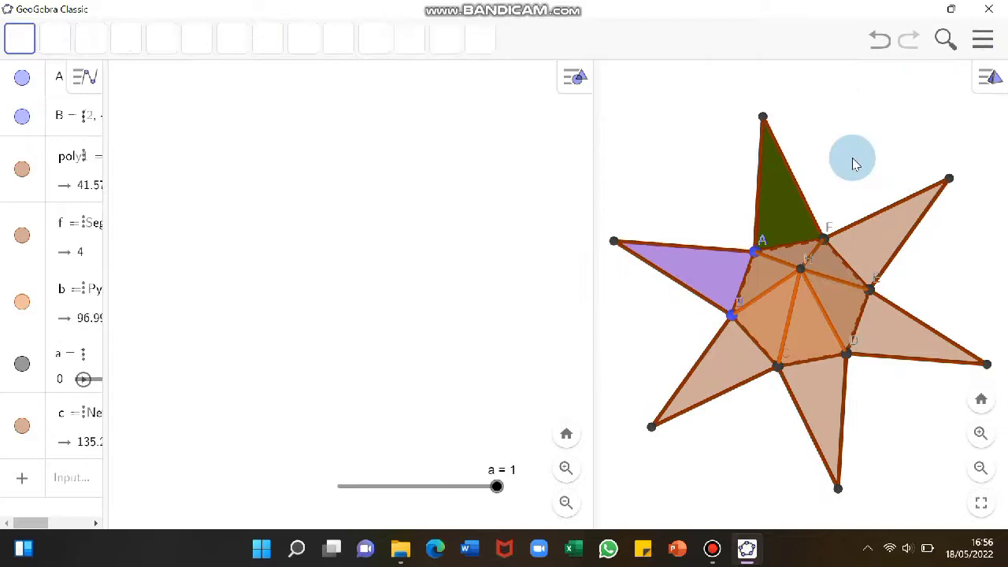
Colour the net's triangular face on edge EF cream and raise its opacity
{"action": "right_click", "coordinate": [879, 234]}
{"action": "left_click", "coordinate": [923, 457]}
{"action": "left_click", "coordinate": [844, 76]}
{"action": "left_click", "coordinate": [778, 164]}
{"action": "left_click_drag", "start_coordinate": [827, 403], "coordinate": [906, 406]}
{"action": "left_click", "coordinate": [991, 75]}
Recolour the net's triangular face on edge EF light pink
{"action": "right_click", "coordinate": [881, 236]}
{"action": "left_click", "coordinate": [905, 459]}
{"action": "left_click", "coordinate": [792, 77]}
{"action": "left_click", "coordinate": [790, 182]}
{"action": "left_click", "coordinate": [789, 149]}
{"action": "left_click", "coordinate": [991, 76]}
Colour the net's triangular face on edge DE light green (#99FF99) and raise its opacity
{"action": "right_click", "coordinate": [905, 339]}
{"action": "left_click", "coordinate": [833, 518]}
{"action": "left_click", "coordinate": [812, 75]}
{"action": "left_click", "coordinate": [803, 201]}
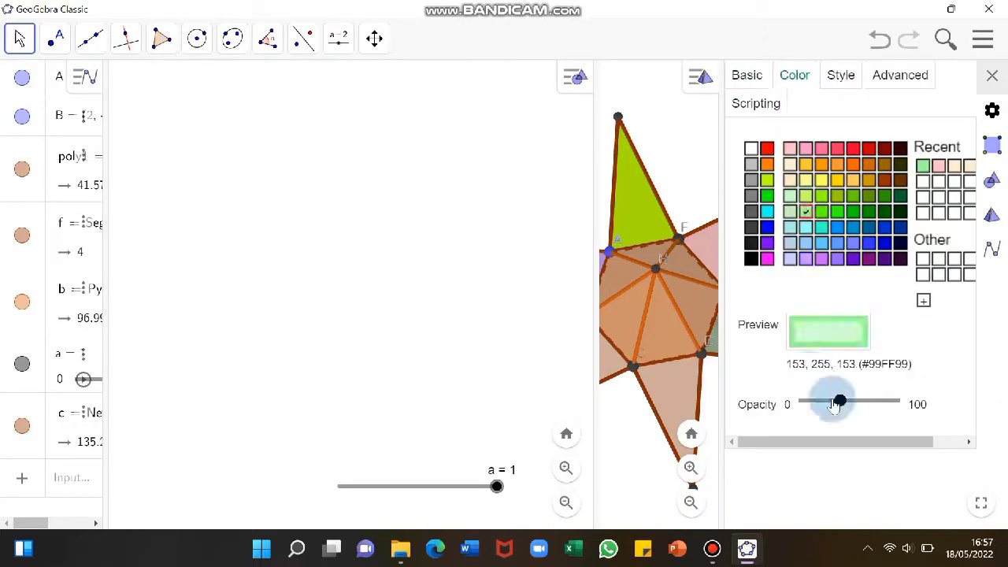
{"action": "left_click_drag", "start_coordinate": [838, 402], "coordinate": [886, 403]}
{"action": "left_click", "coordinate": [991, 75]}
Colour the net's triangular face on edge CD golden yellow (#FFCC33) with full opacity
{"action": "right_click", "coordinate": [822, 408]}
{"action": "left_click", "coordinate": [851, 511]}
{"action": "left_click", "coordinate": [813, 77]}
{"action": "left_click", "coordinate": [812, 164]}
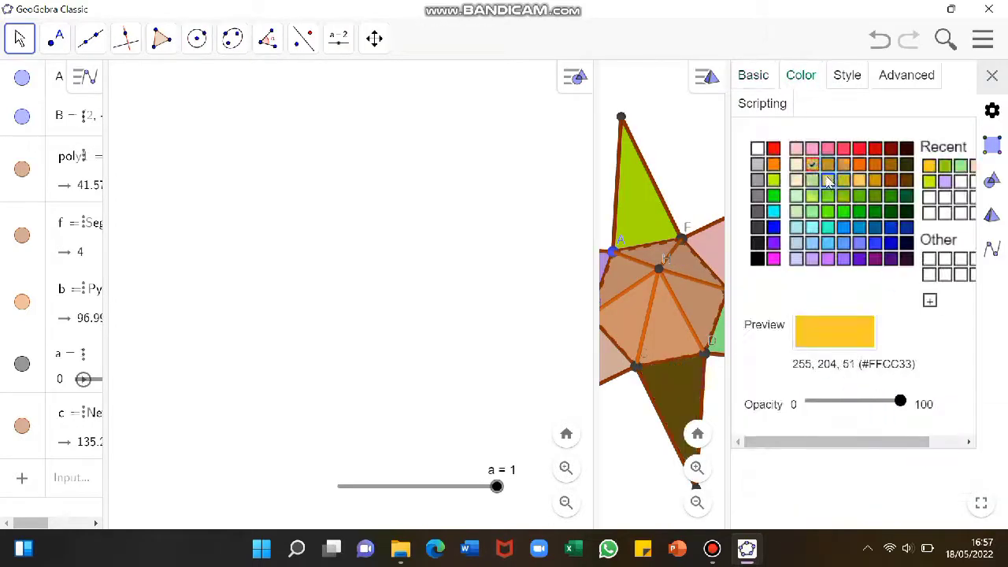
{"action": "left_click", "coordinate": [874, 196]}
{"action": "left_click", "coordinate": [812, 166]}
{"action": "left_click", "coordinate": [991, 76]}
Colour the net's triangular face on edge BC cream and raise its opacity to the maximum
{"action": "right_click", "coordinate": [708, 376]}
{"action": "left_click", "coordinate": [737, 512]}
{"action": "left_click", "coordinate": [811, 77]}
{"action": "left_click", "coordinate": [802, 181]}
{"action": "left_click_drag", "start_coordinate": [839, 401], "coordinate": [931, 374]}
{"action": "left_click", "coordinate": [991, 76]}
Recolour the net's triangular face on edge AF a lighter lime green
{"action": "right_click", "coordinate": [770, 198]}
{"action": "left_click", "coordinate": [799, 429]}
{"action": "left_click", "coordinate": [813, 77]}
{"action": "left_click", "coordinate": [819, 196]}
{"action": "left_click_drag", "start_coordinate": [688, 180], "coordinate": [728, 191]}
{"action": "left_click", "coordinate": [991, 76]}
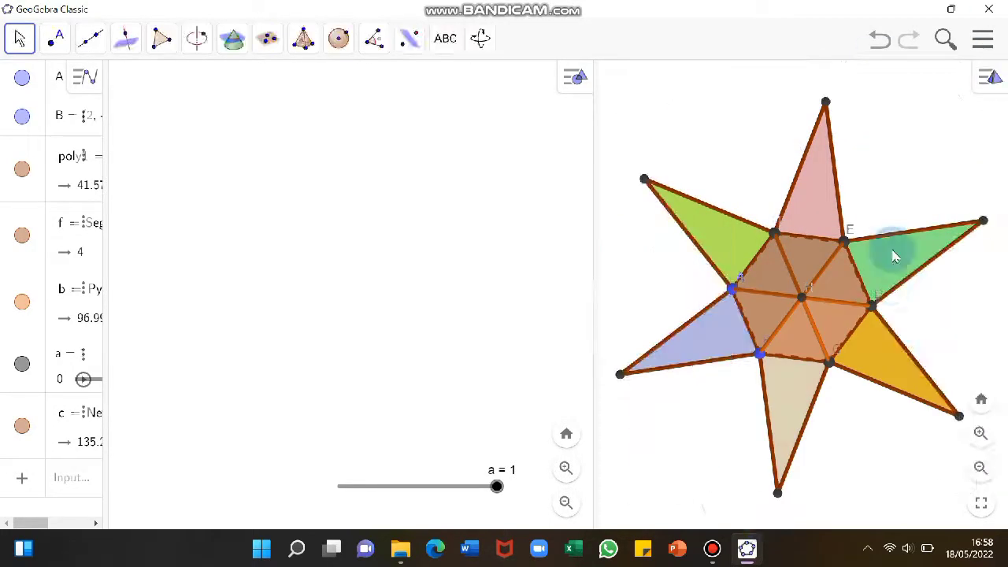
Colour the selected outer edges of the net and the pyramid's slanted edges black (#000000)
{"action": "left_click_drag", "start_coordinate": [854, 410], "coordinate": [830, 411]}
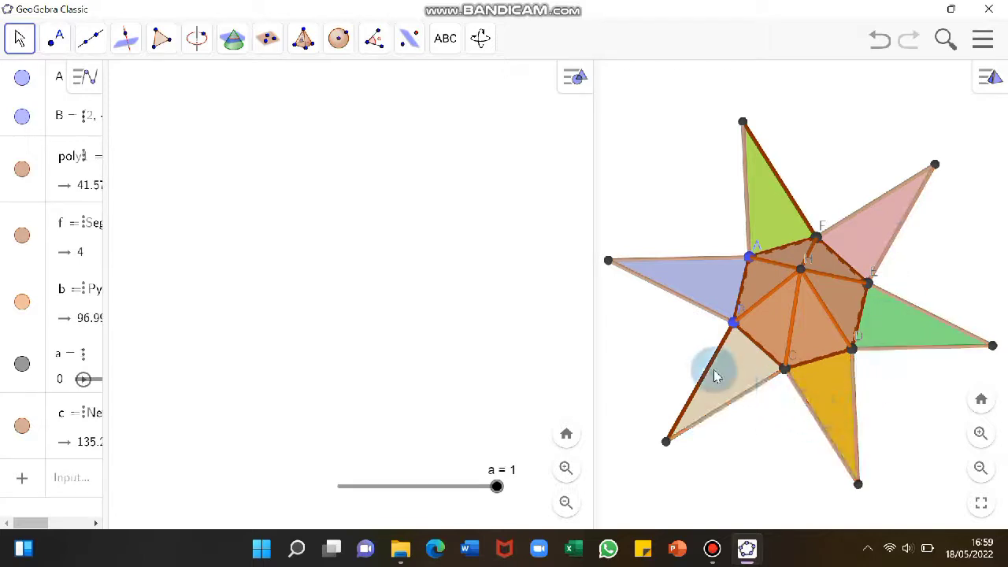
{"action": "right_click", "coordinate": [799, 304]}
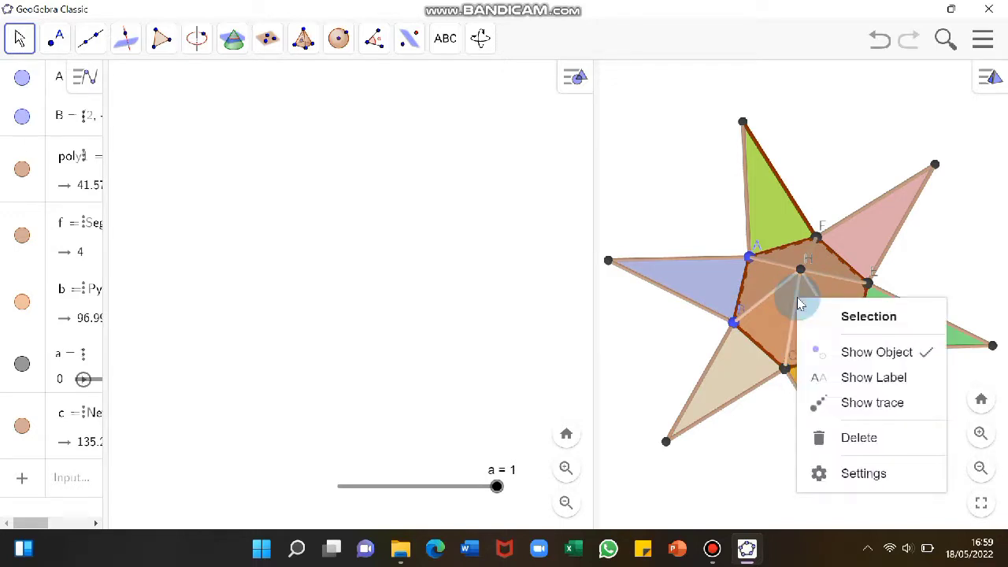
{"action": "left_click", "coordinate": [824, 473]}
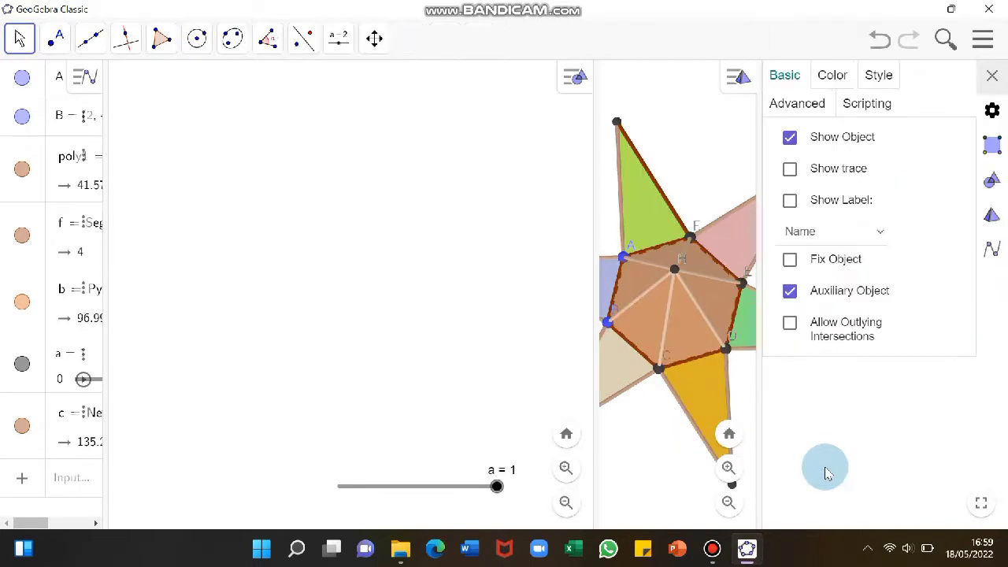
{"action": "left_click", "coordinate": [830, 78]}
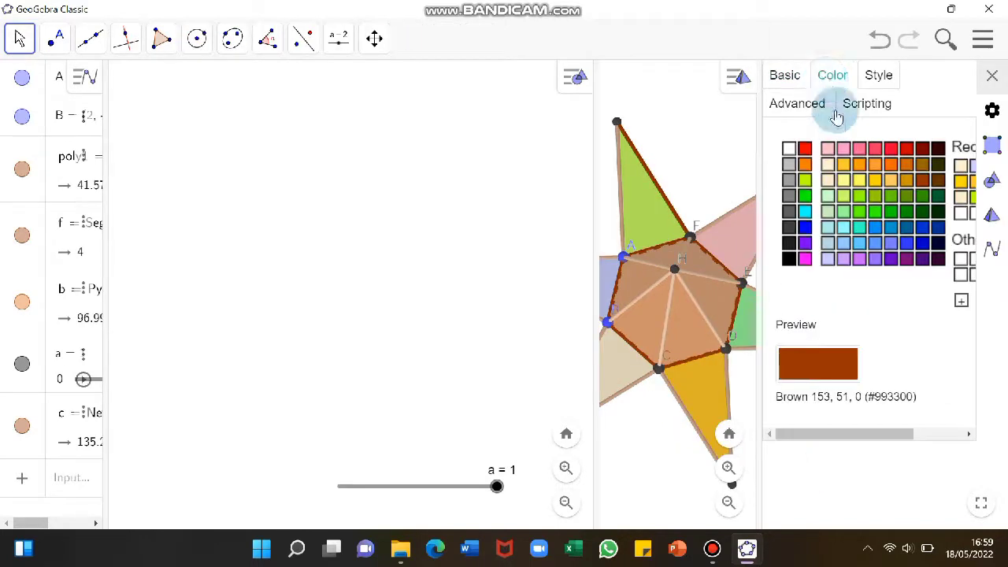
{"action": "left_click", "coordinate": [789, 259]}
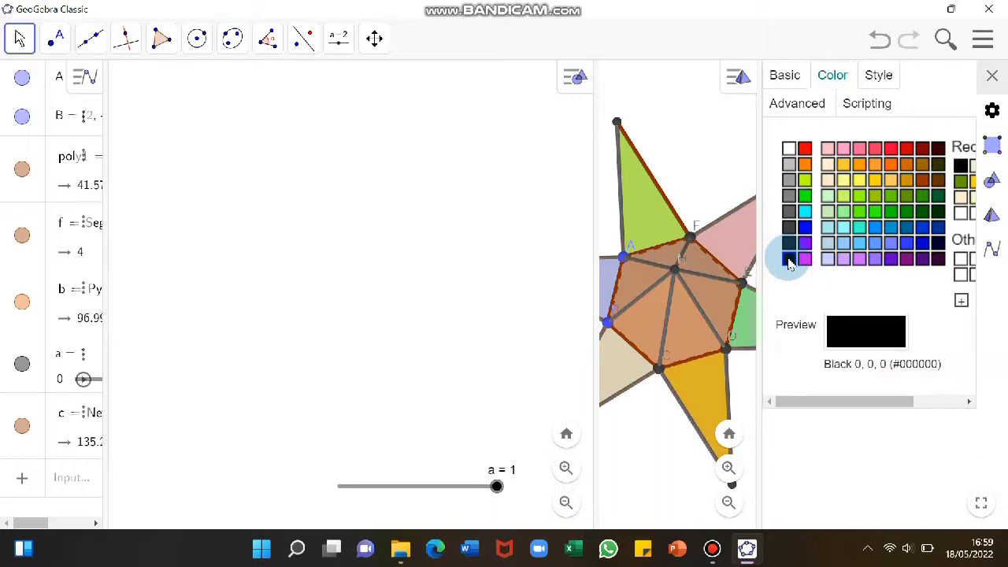
{"action": "left_click", "coordinate": [991, 76]}
Colour the hexagonal base's edges and the remaining brown net edge on face AF black (#000000)
{"action": "left_click_drag", "start_coordinate": [914, 399], "coordinate": [857, 381]}
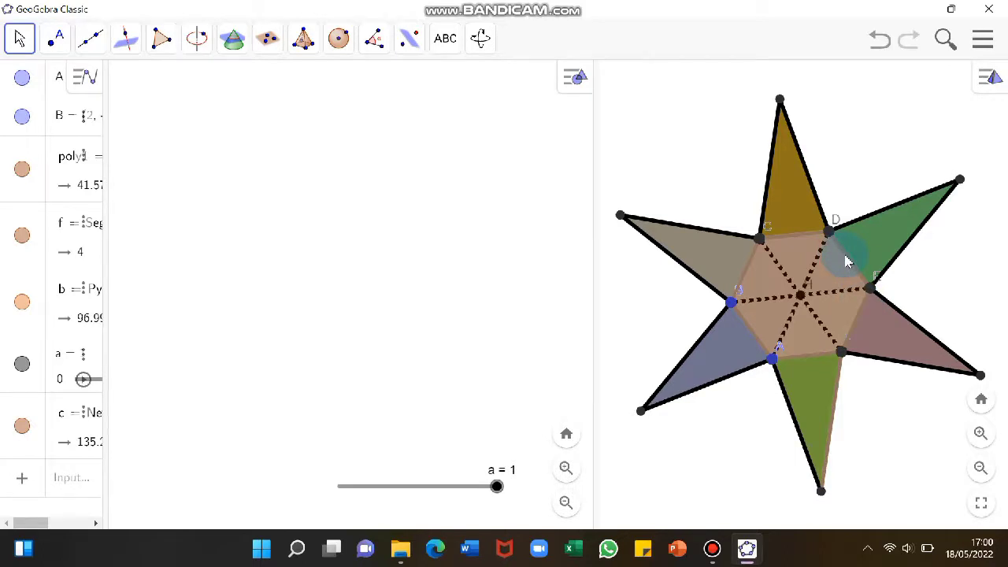
{"action": "right_click", "coordinate": [846, 262]}
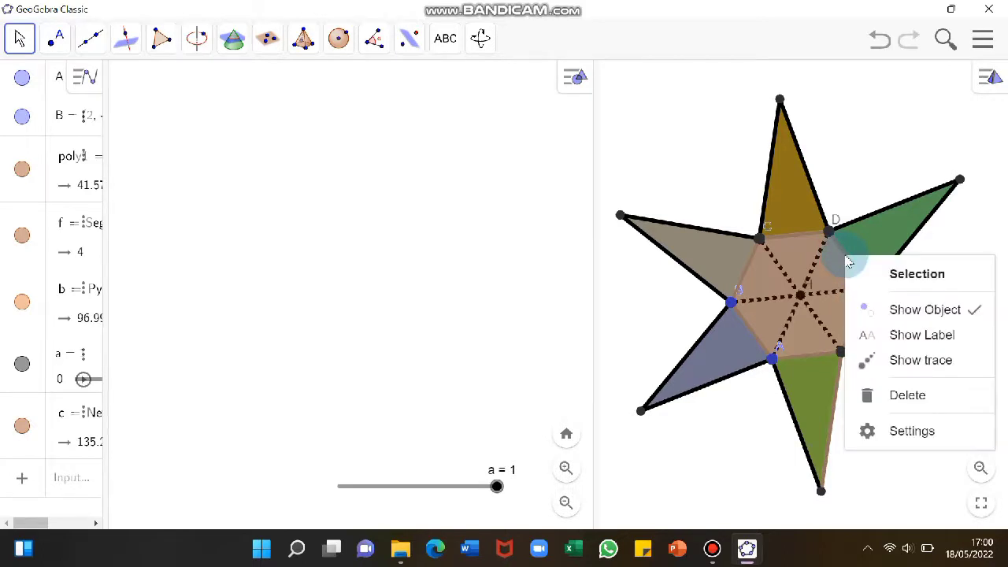
{"action": "left_click", "coordinate": [890, 431]}
{"action": "left_click", "coordinate": [839, 77]}
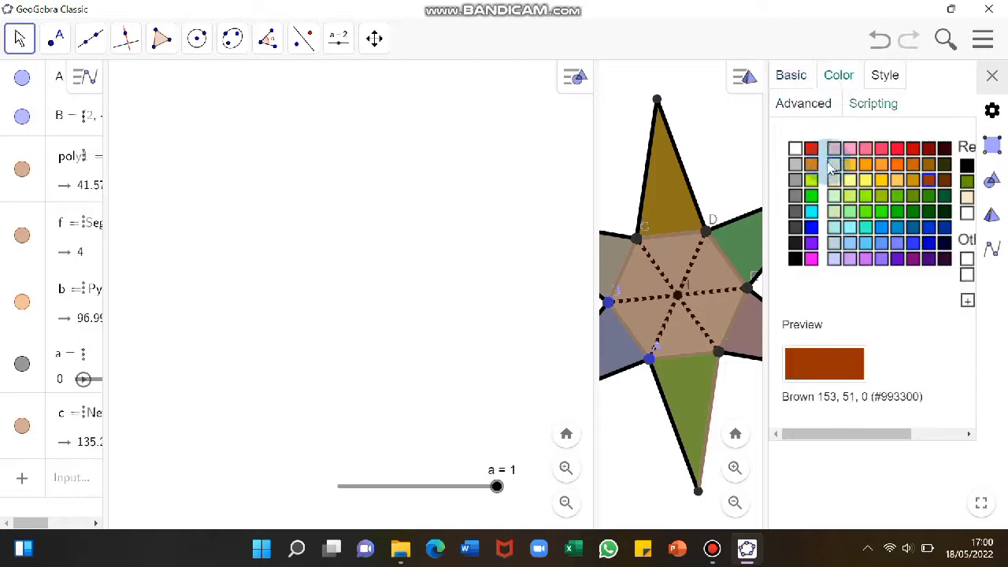
{"action": "left_click", "coordinate": [795, 259]}
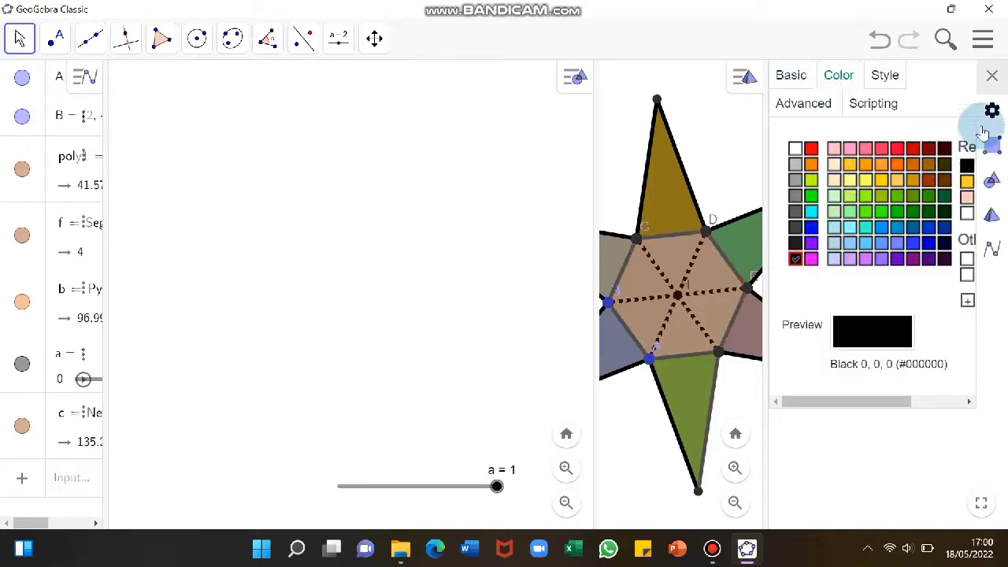
{"action": "left_click", "coordinate": [991, 76]}
Make the pyramid's faces white (#FFFFFF) and lower their opacity to nearly 0
{"action": "mouse_move", "coordinate": [830, 173]}
{"action": "left_mouse_down"}
{"action": "mouse_move", "coordinate": [823, 233]}
{"action": "mouse_move", "coordinate": [819, 187]}
{"action": "left_mouse_up"}
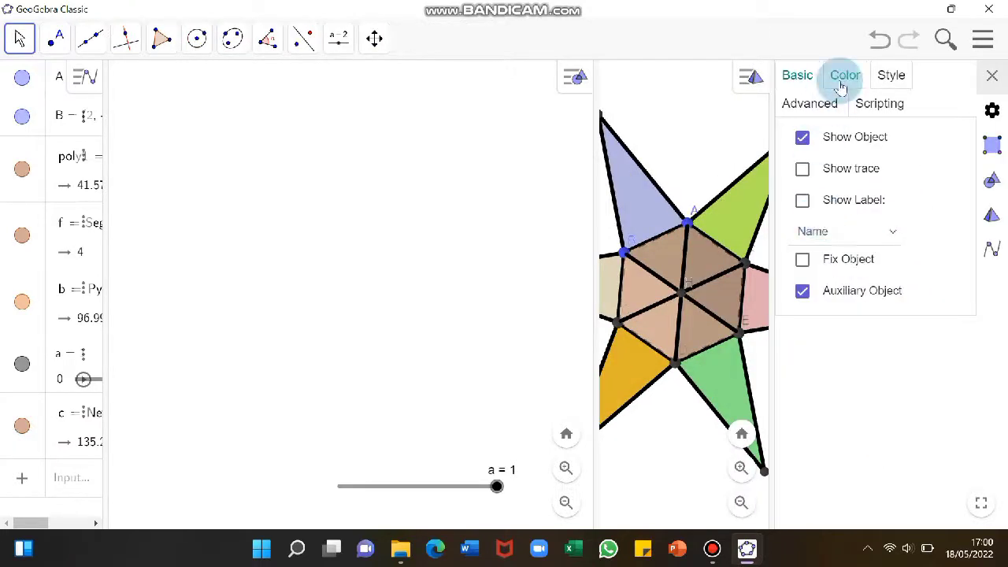
{"action": "left_click", "coordinate": [841, 81]}
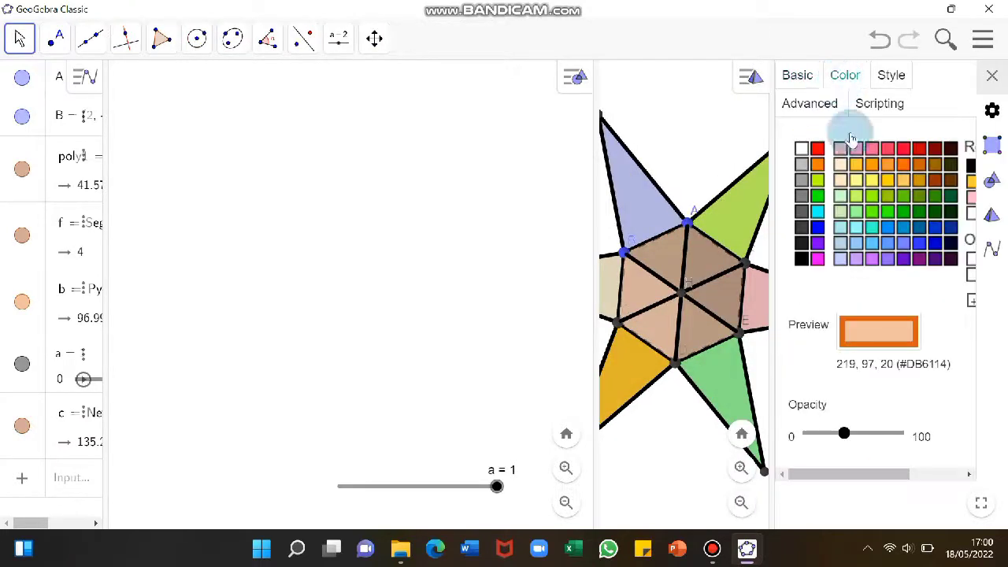
{"action": "left_click_drag", "start_coordinate": [844, 439], "coordinate": [788, 434]}
{"action": "left_click", "coordinate": [801, 148]}
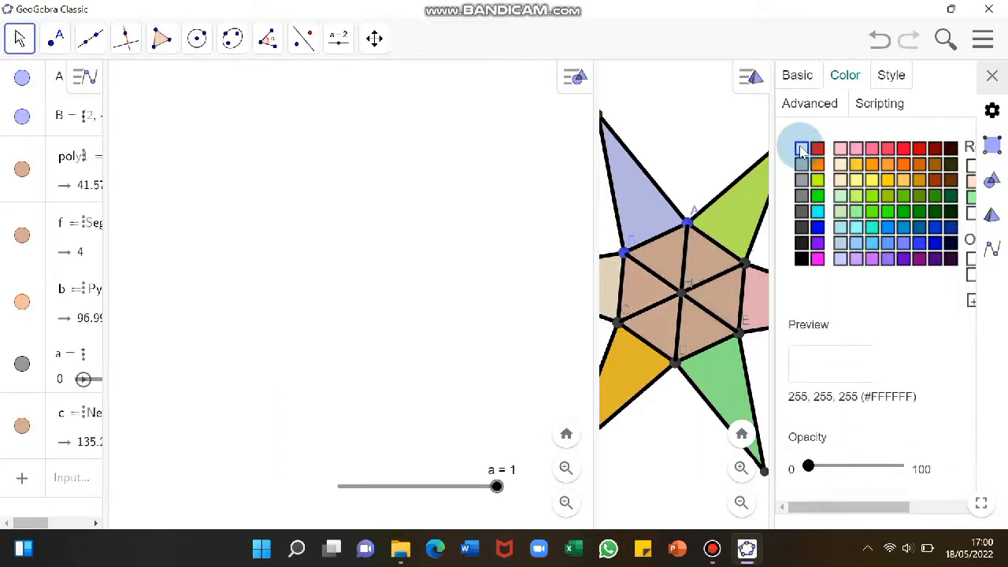
{"action": "left_click", "coordinate": [992, 75]}
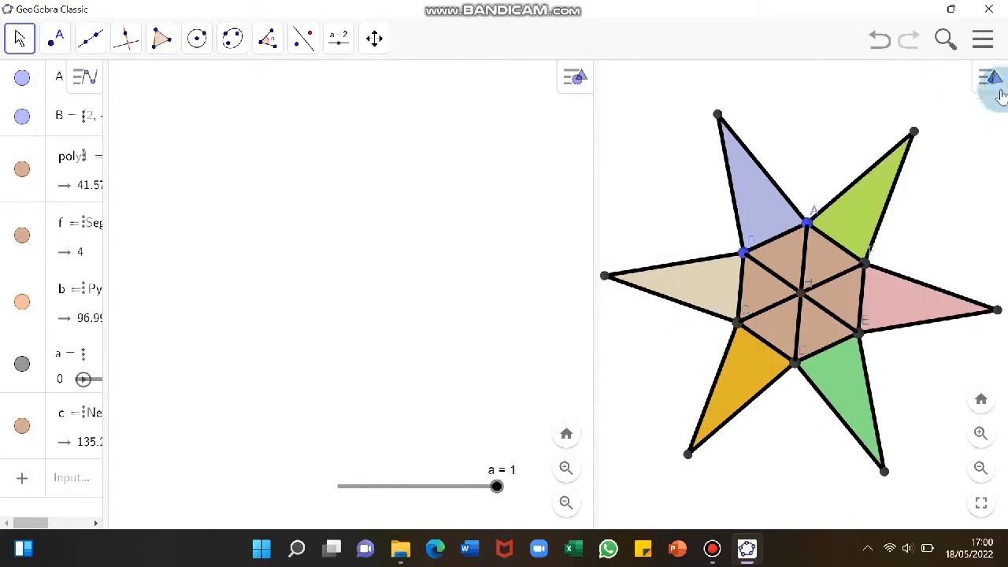
Rename the pyramid's apex point H as G
{"action": "left_click", "coordinate": [949, 248]}
{"action": "left_click_drag", "start_coordinate": [949, 248], "coordinate": [922, 185]}
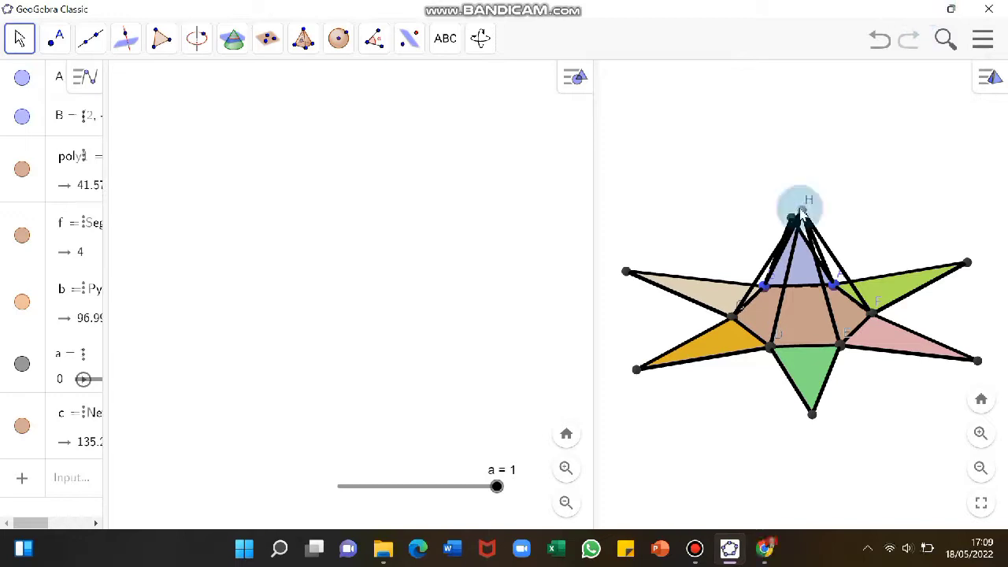
{"action": "right_click", "coordinate": [799, 208]}
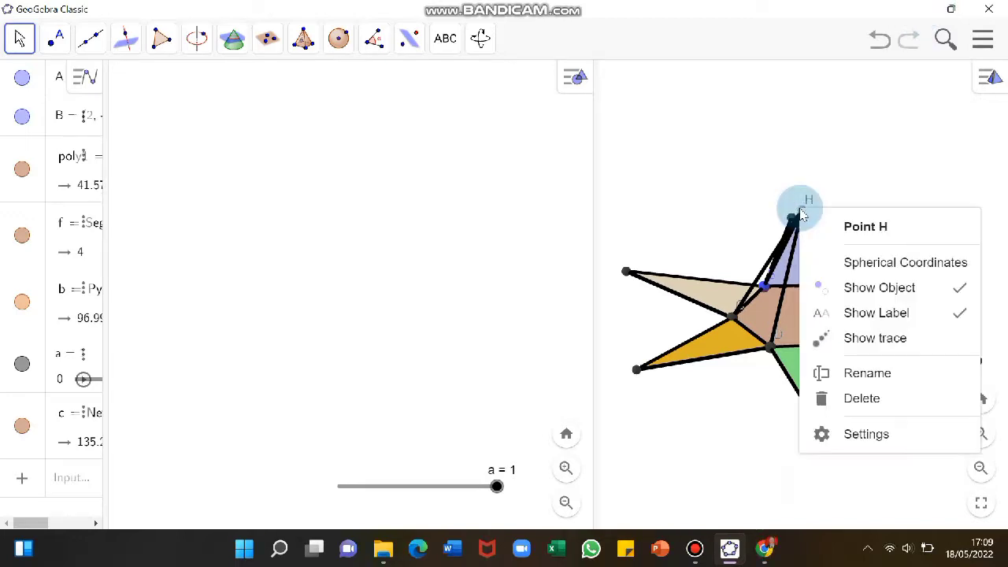
{"action": "left_click", "coordinate": [852, 372]}
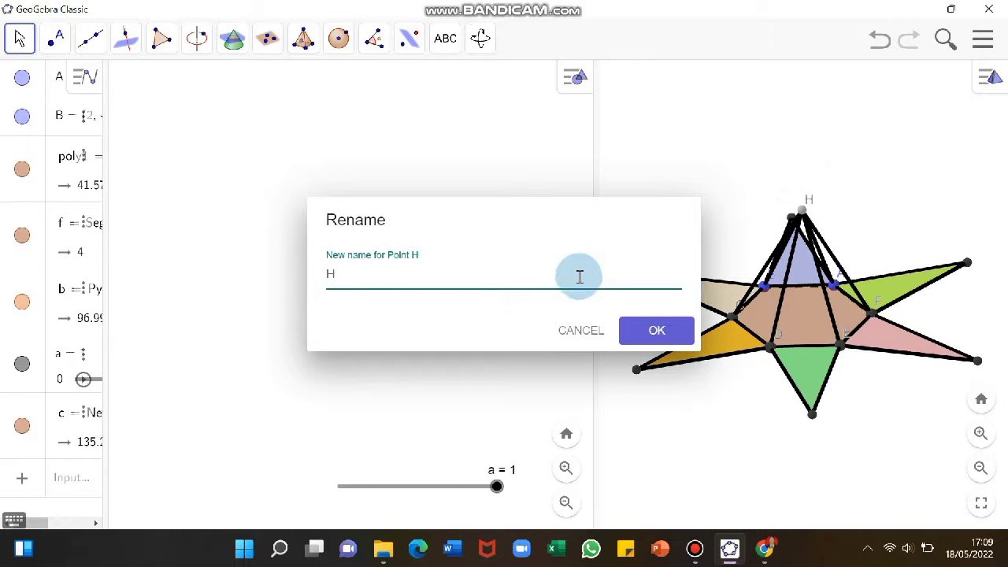
{"action": "type", "text": "G"}
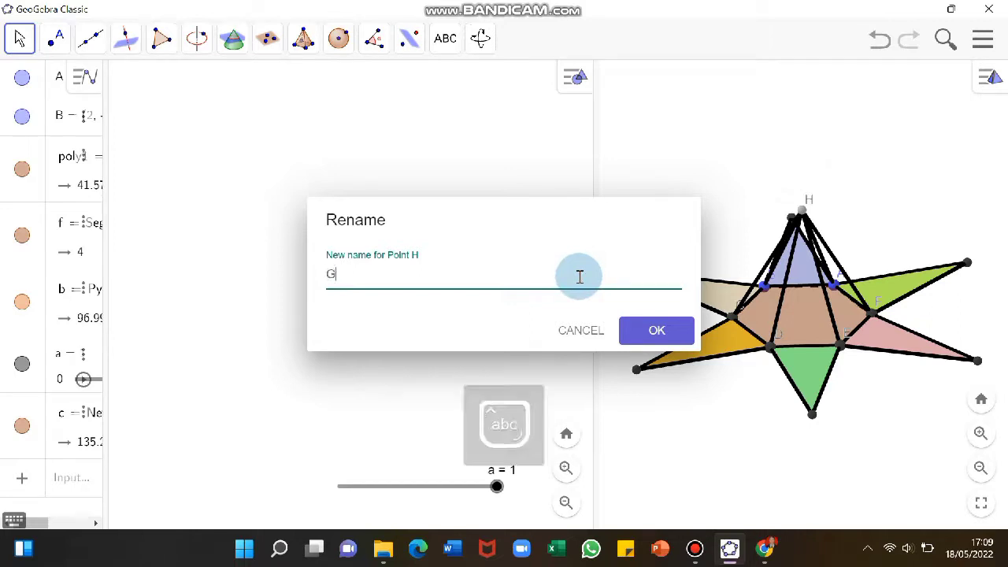
{"action": "left_click", "coordinate": [655, 330]}
Start a text object near the top of the 2D graphics view reading "Unsur-Unsur dan Luas Permukaan Limas"
{"action": "mouse_move", "coordinate": [891, 207]}
{"action": "left_mouse_down"}
{"action": "mouse_move", "coordinate": [861, 248]}
{"action": "mouse_move", "coordinate": [893, 238]}
{"action": "mouse_move", "coordinate": [892, 207]}
{"action": "left_mouse_up"}
{"action": "left_click_drag", "start_coordinate": [892, 207], "coordinate": [891, 199]}
{"action": "left_click", "coordinate": [336, 44]}
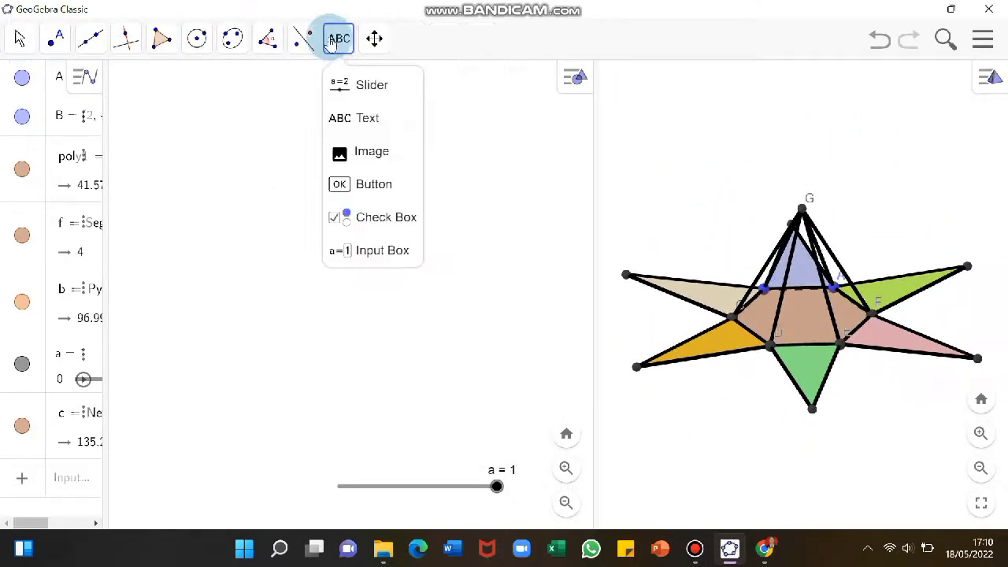
{"action": "left_click", "coordinate": [367, 118]}
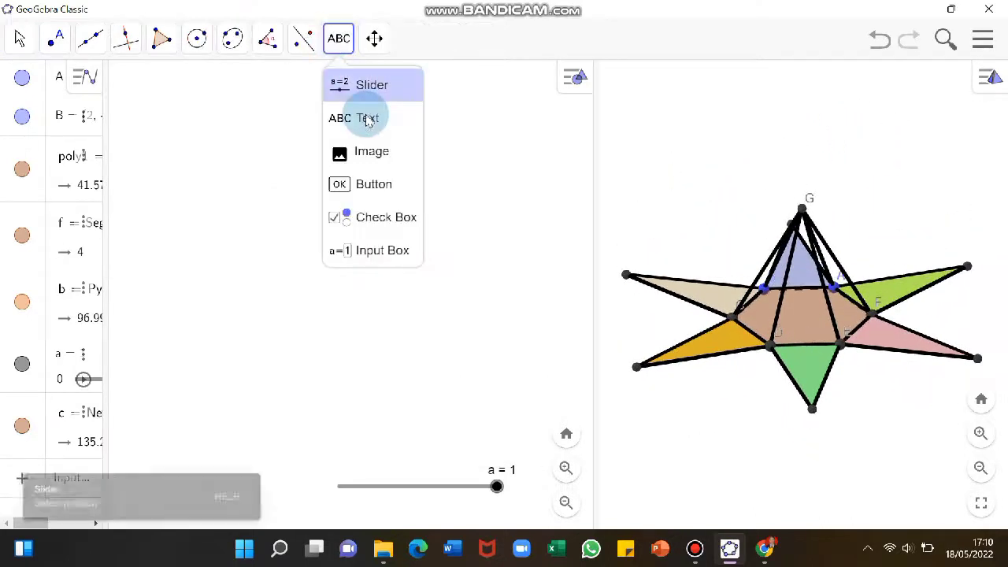
{"action": "left_click", "coordinate": [198, 124]}
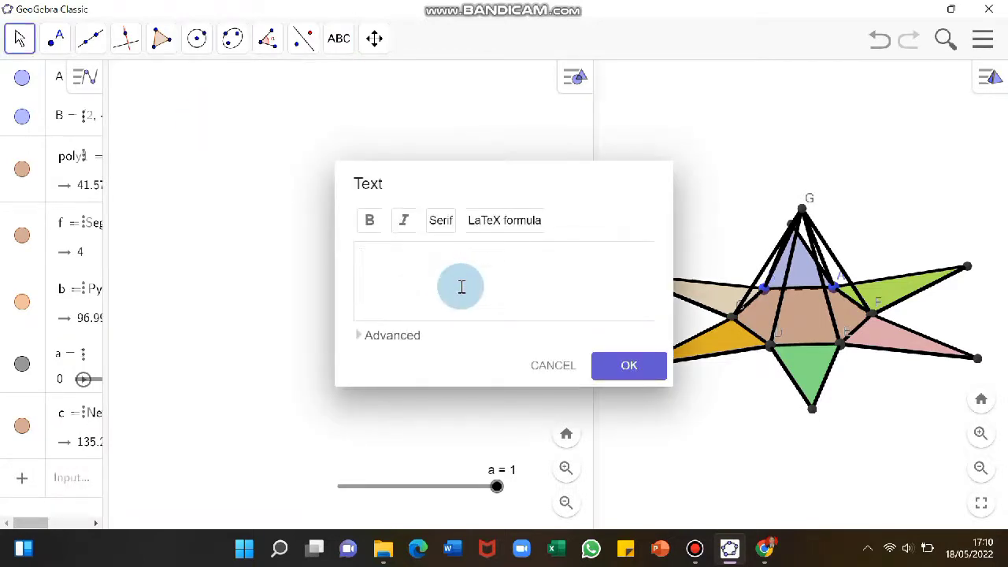
{"action": "type", "text": "Unsur-Unsur L"}
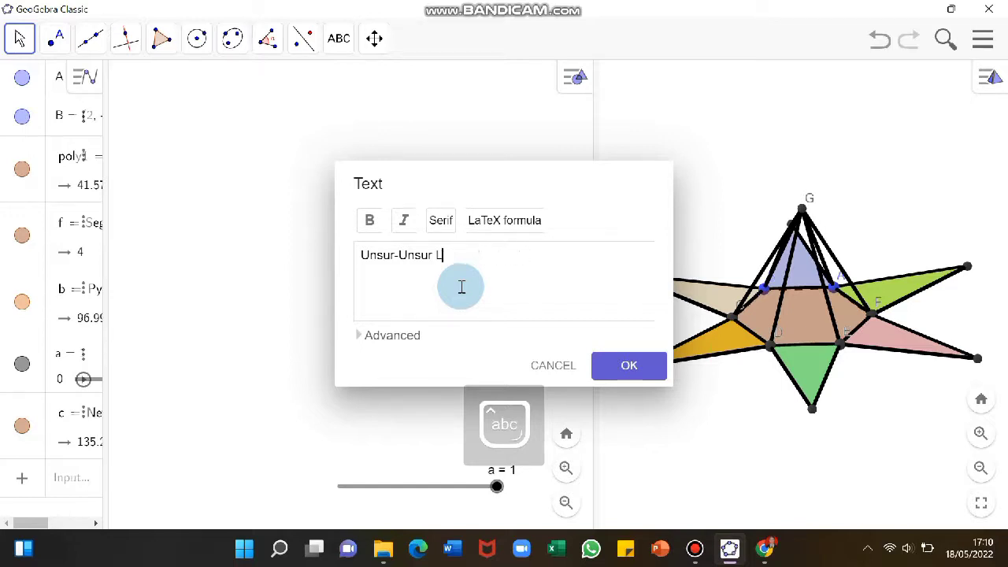
{"action": "key", "text": "BackSpace"}
{"action": "type", "text": "dan Luas Permukaan"}
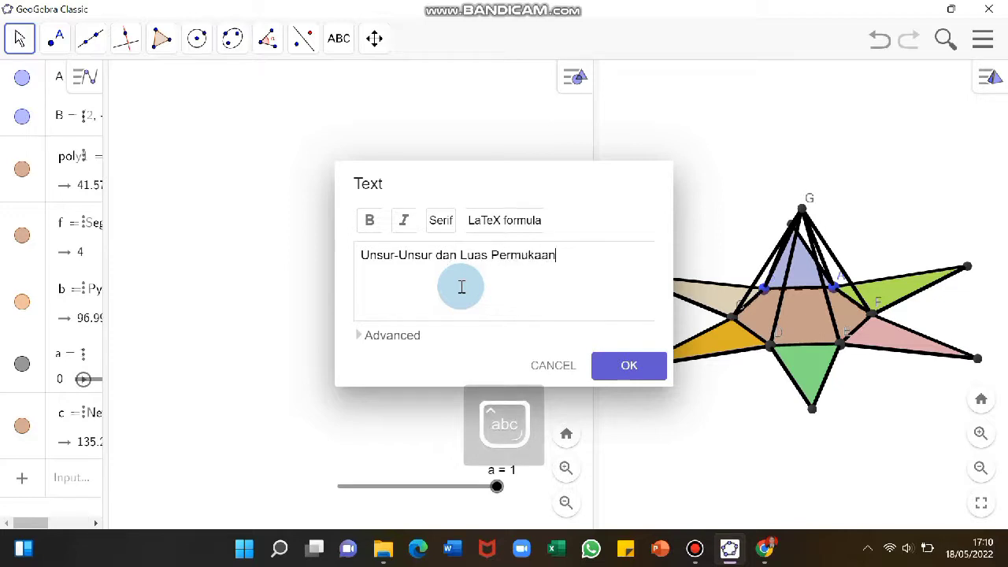
Make the title text bold and italic, turn on LaTeX formula formatting, and place it in the view
{"action": "left_click_drag", "start_coordinate": [610, 272], "coordinate": [359, 256]}
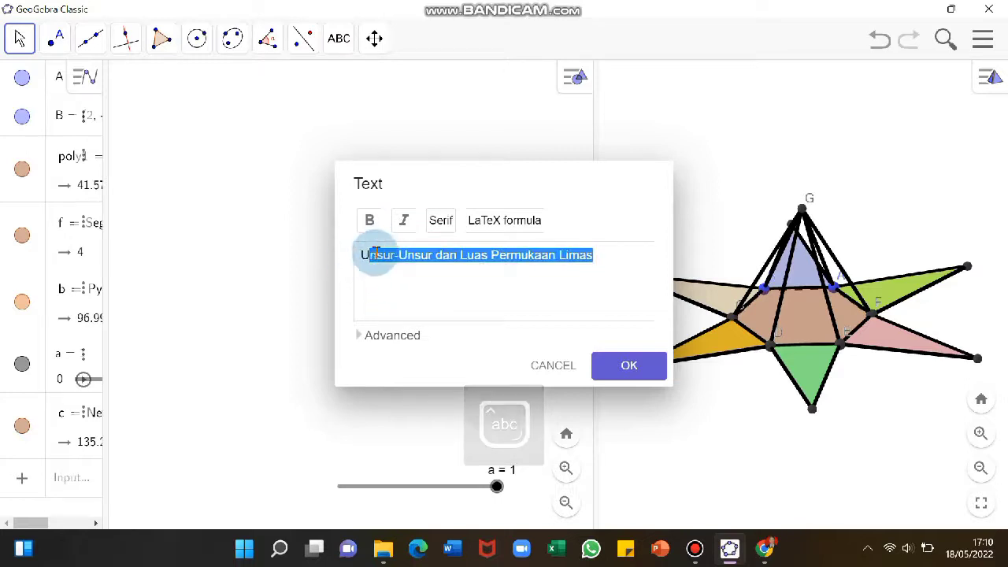
{"action": "left_click", "coordinate": [372, 260]}
{"action": "triple_click", "coordinate": [374, 263]}
{"action": "left_click", "coordinate": [370, 221]}
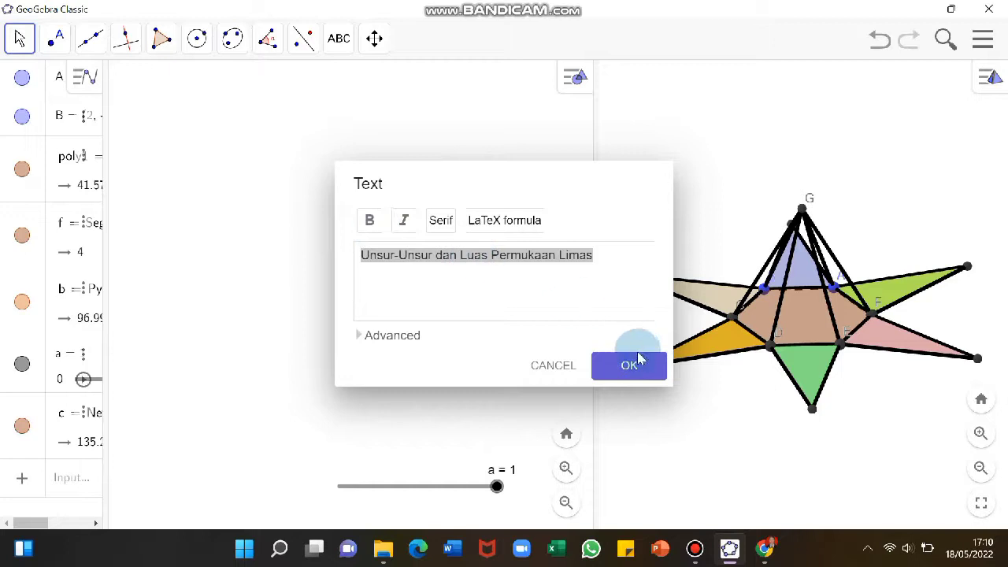
{"action": "left_click", "coordinate": [407, 224]}
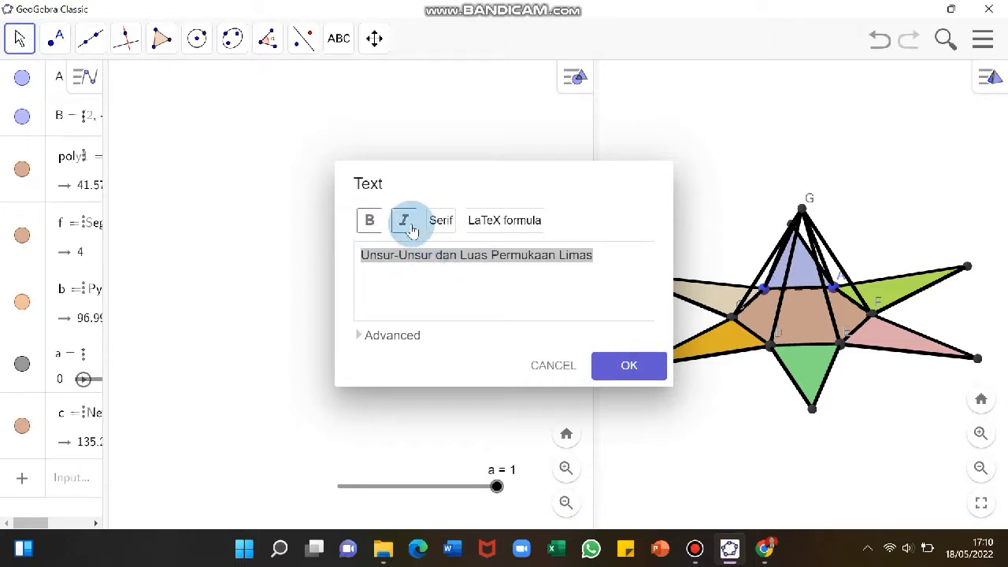
{"action": "left_click", "coordinate": [481, 227]}
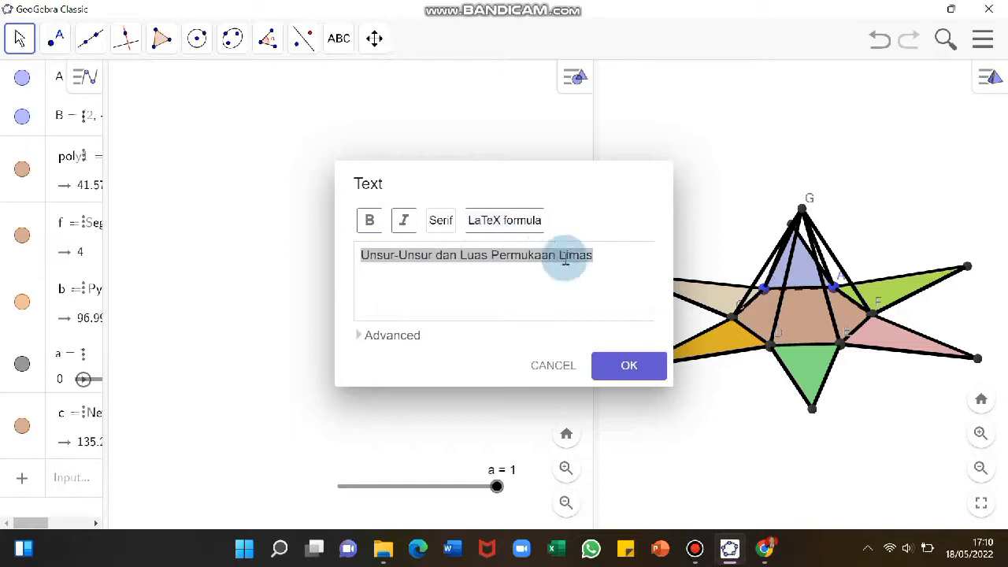
{"action": "left_click", "coordinate": [635, 366]}
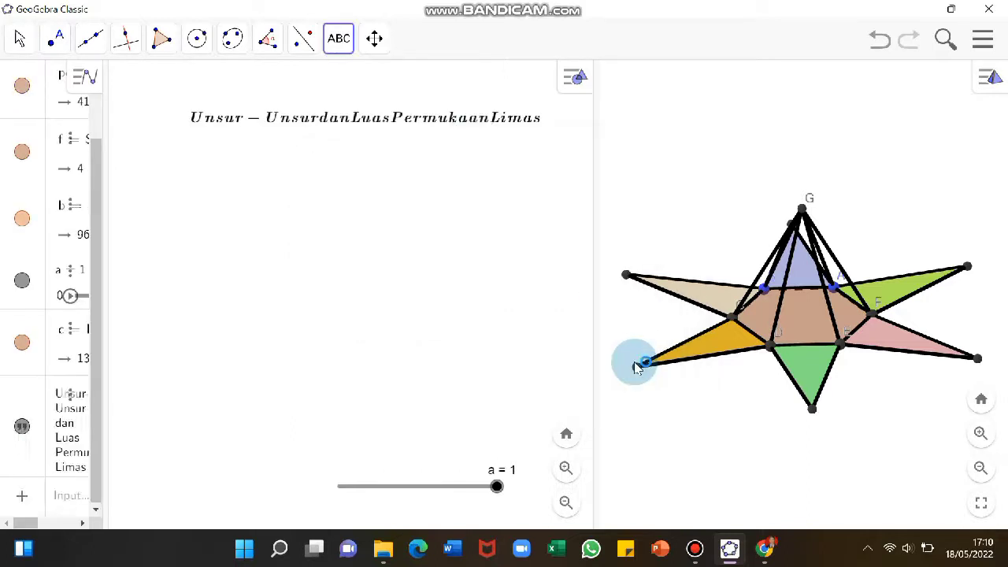
{"action": "left_click", "coordinate": [452, 122]}
{"action": "left_click", "coordinate": [513, 230]}
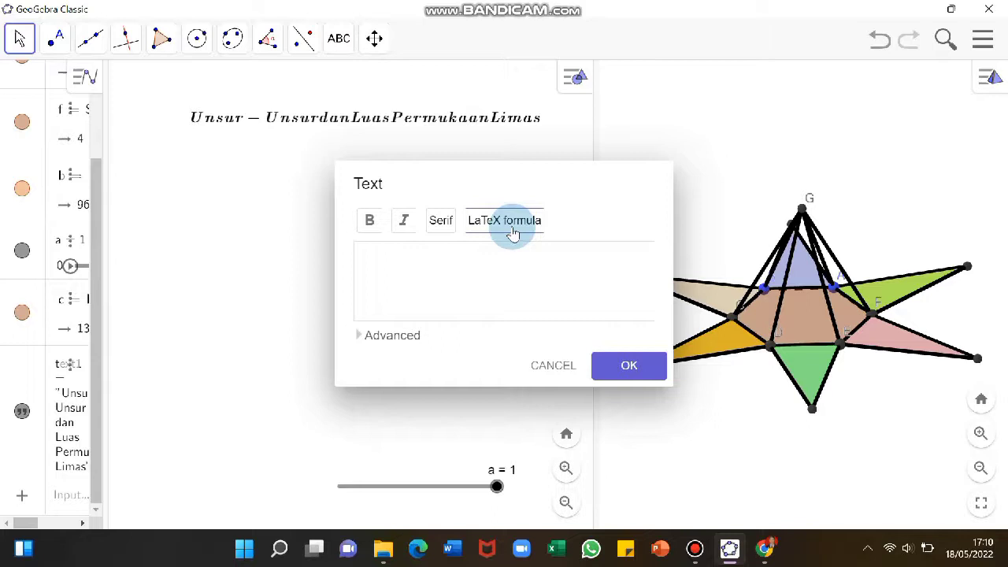
{"action": "left_click", "coordinate": [553, 367]}
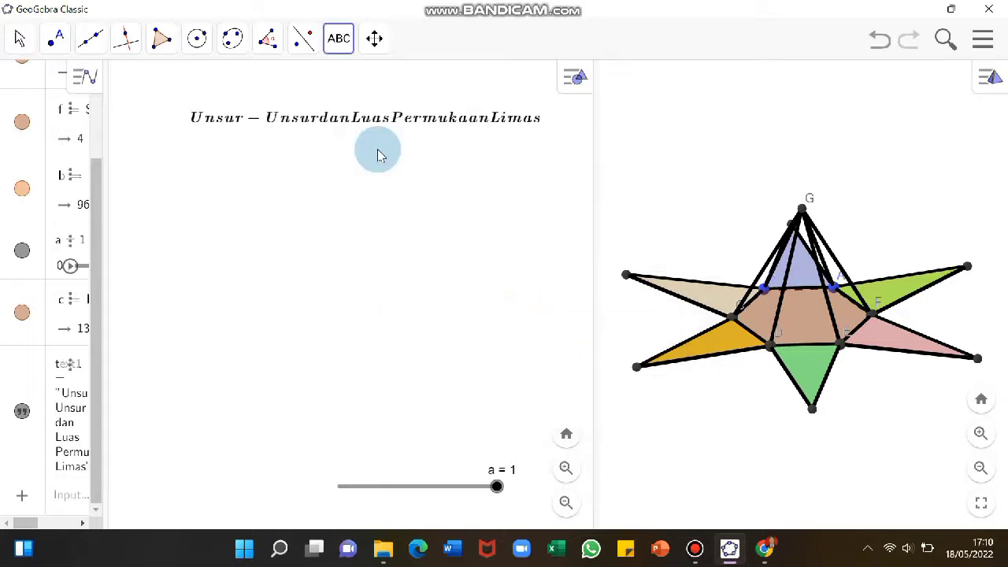
Turn off LaTeX formula formatting for the title "Unsur-Unsur dan Luas Permukaan Limas"
{"action": "left_click", "coordinate": [358, 126]}
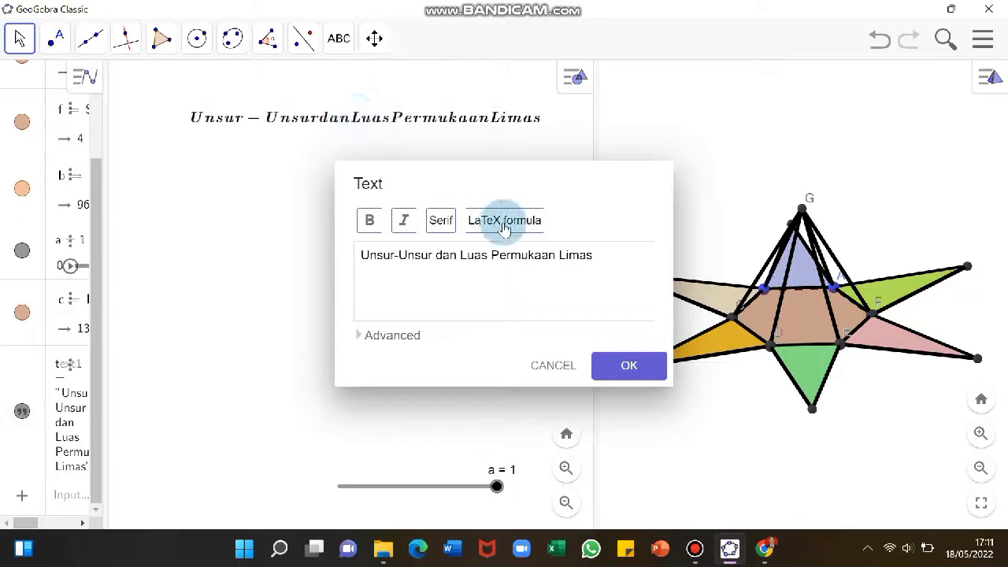
{"action": "left_click", "coordinate": [504, 224]}
{"action": "left_click", "coordinate": [625, 364]}
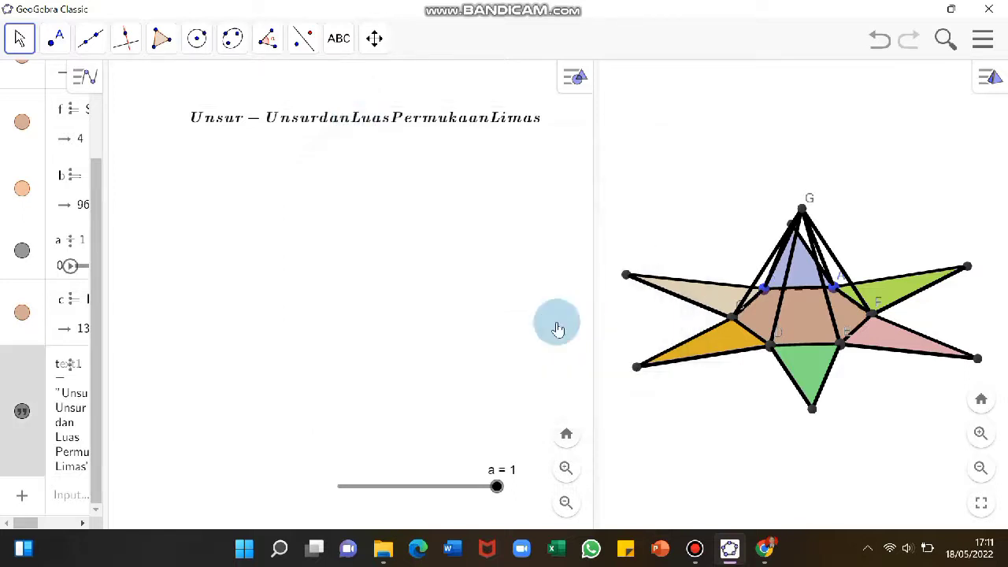
Set the title text "Unsur-Unsur dan Luas Permukaan Limas" to Medium size and move it slightly higher in the 2D view
{"action": "right_click", "coordinate": [368, 119]}
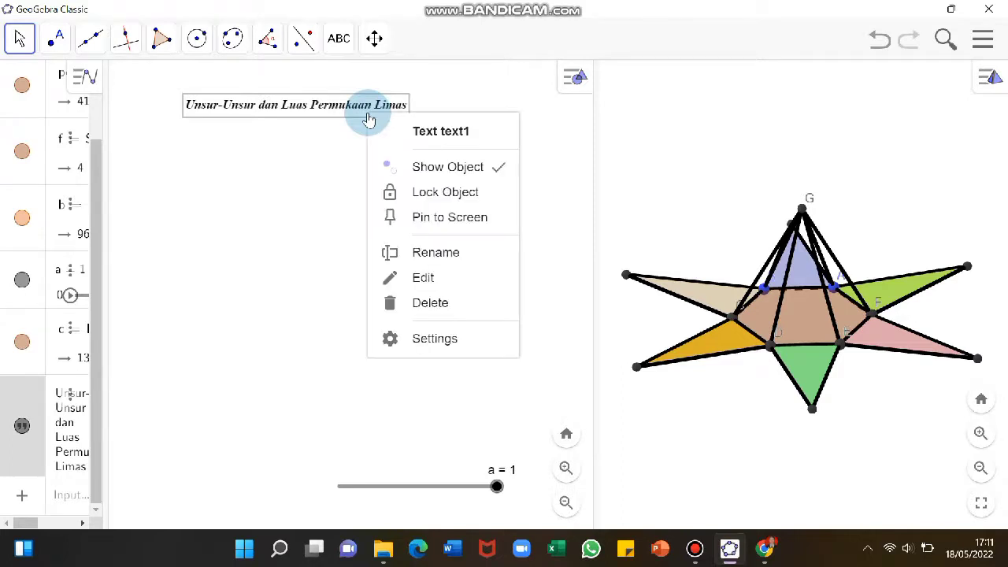
{"action": "left_click", "coordinate": [434, 338]}
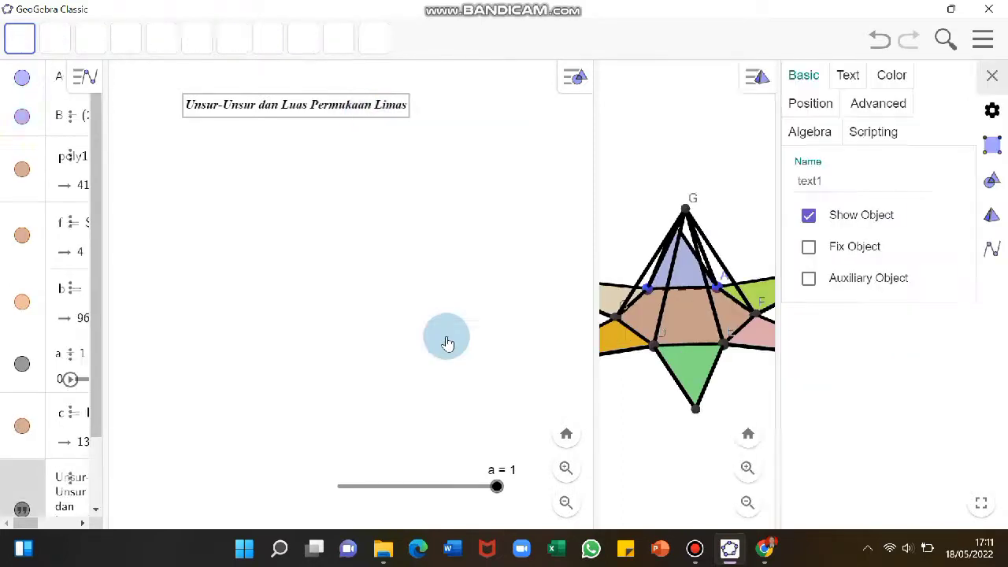
{"action": "left_click", "coordinate": [864, 85]}
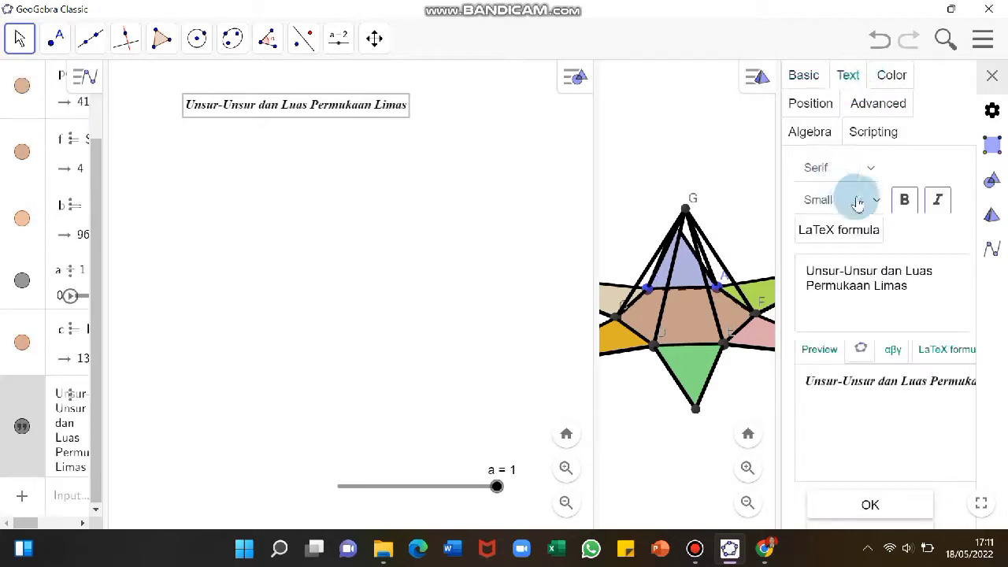
{"action": "left_click", "coordinate": [857, 203]}
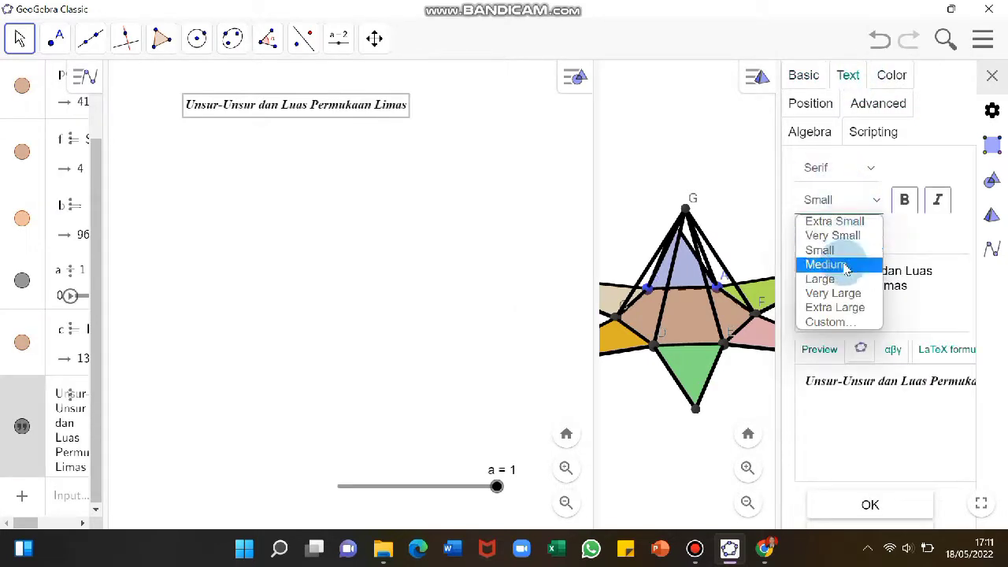
{"action": "left_click", "coordinate": [844, 266]}
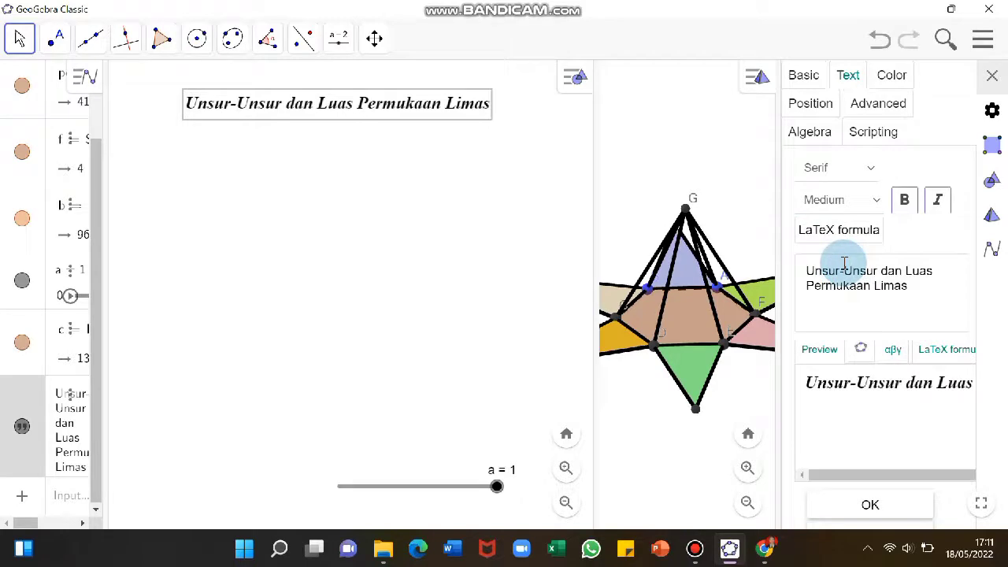
{"action": "left_click", "coordinate": [994, 75]}
{"action": "mouse_move", "coordinate": [372, 126]}
{"action": "left_mouse_down"}
{"action": "mouse_move", "coordinate": [315, 117]}
{"action": "mouse_move", "coordinate": [308, 103]}
{"action": "mouse_move", "coordinate": [373, 111]}
{"action": "left_mouse_up"}
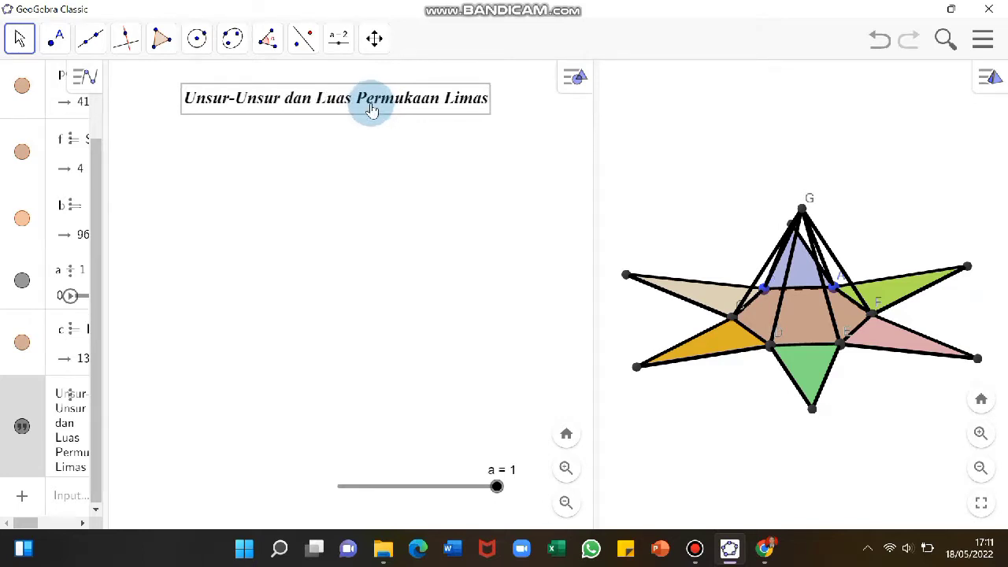
Add a button captioned "Titik Sudut" in the 2D view, below the start of the title
{"action": "left_click", "coordinate": [167, 164]}
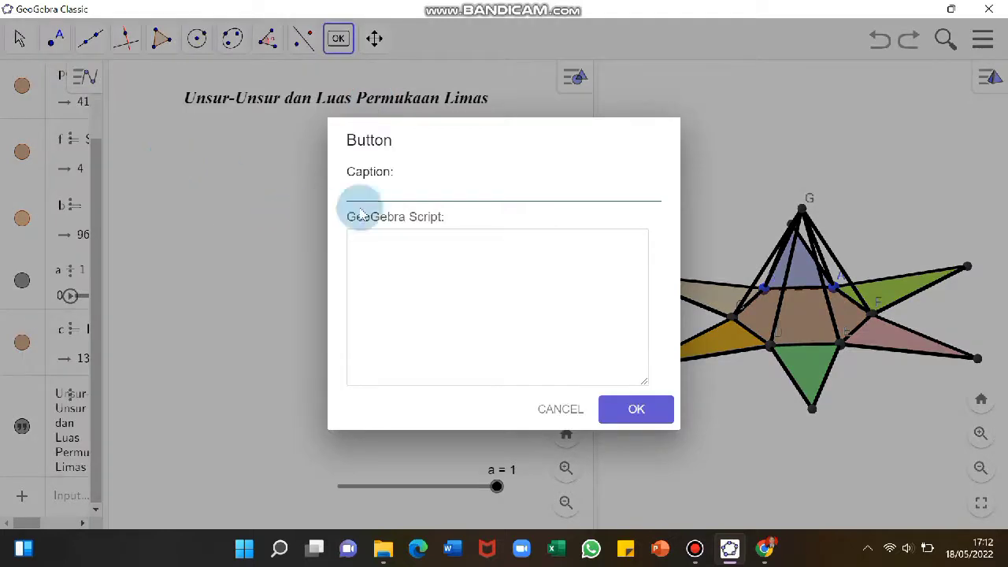
{"action": "type", "text": "T"}
{"action": "key", "text": "Caps_Lock"}
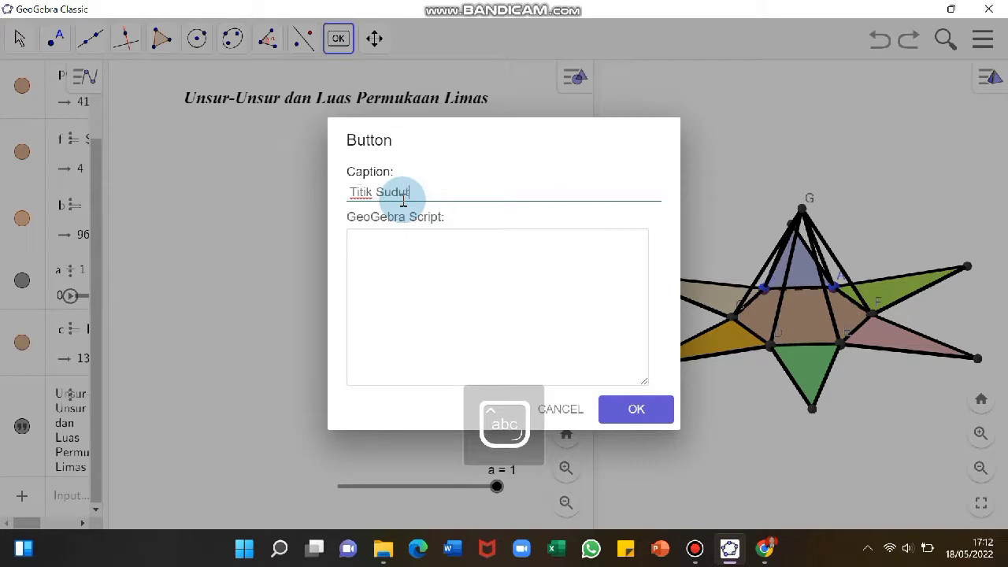
{"action": "type", "text": "itik Sudut"}
{"action": "key", "text": "Return"}
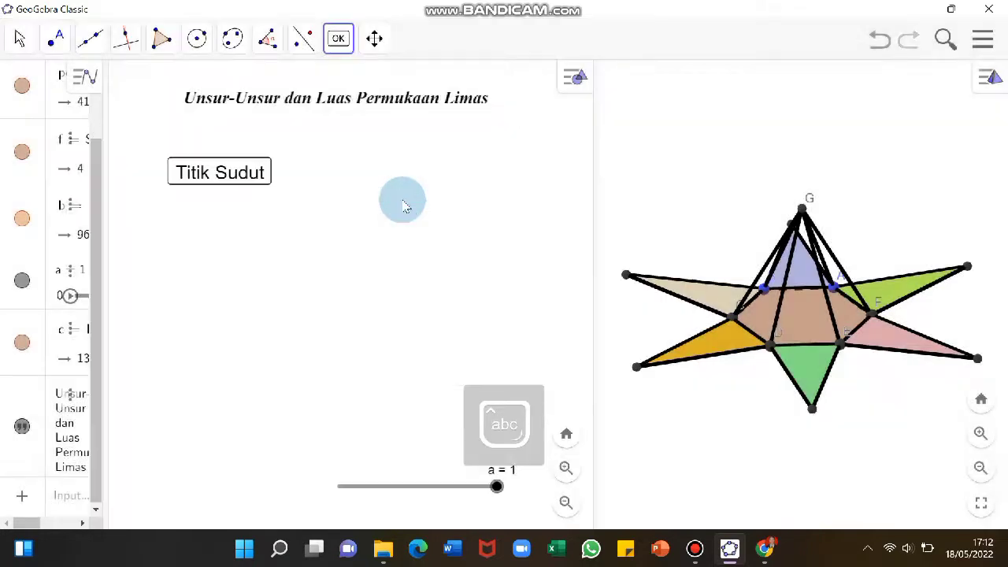
Add a button captioned "Rusuk" below the Titik Sudut button
{"action": "left_click", "coordinate": [338, 44]}
{"action": "left_click", "coordinate": [383, 183]}
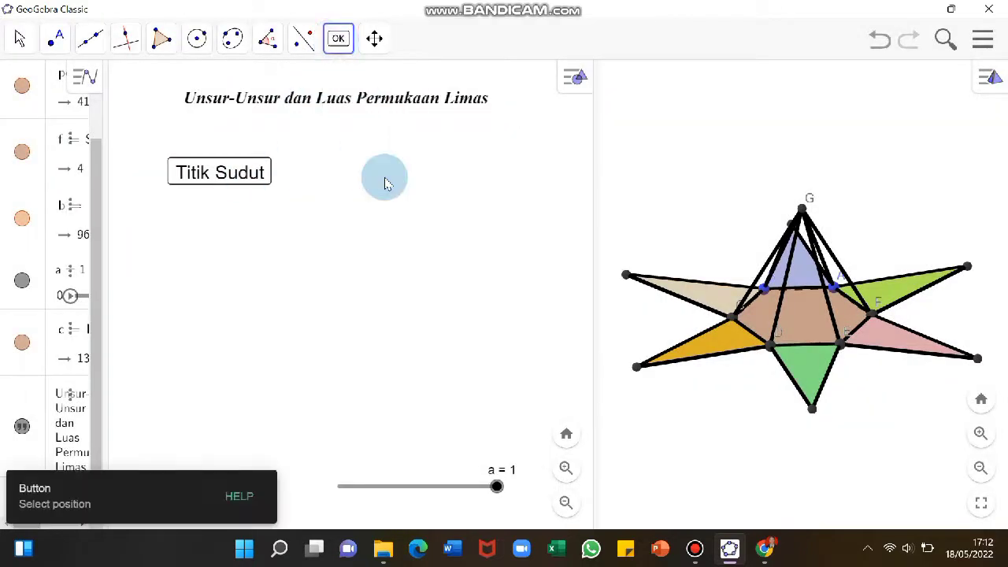
{"action": "left_click", "coordinate": [237, 216]}
{"action": "left_click", "coordinate": [384, 191]}
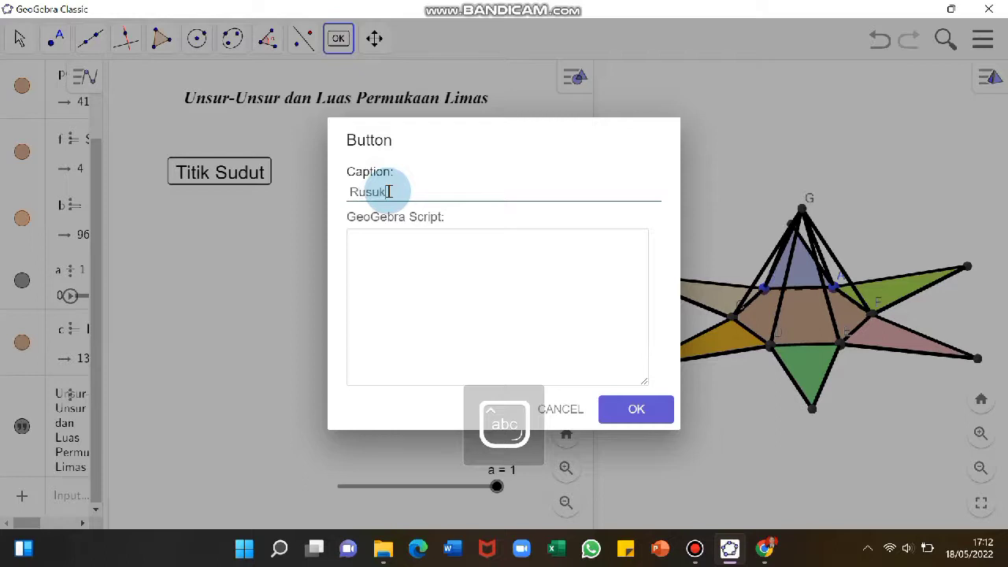
{"action": "key", "text": "Return"}
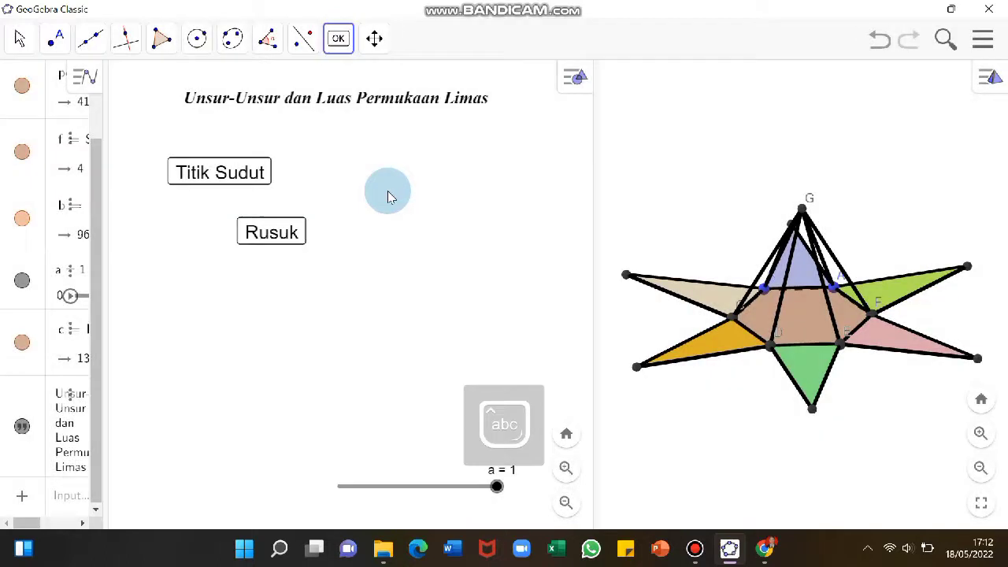
Add a button captioned "Bidang" below the Rusuk button
{"action": "right_click", "coordinate": [291, 283]}
{"action": "left_click", "coordinate": [338, 38]}
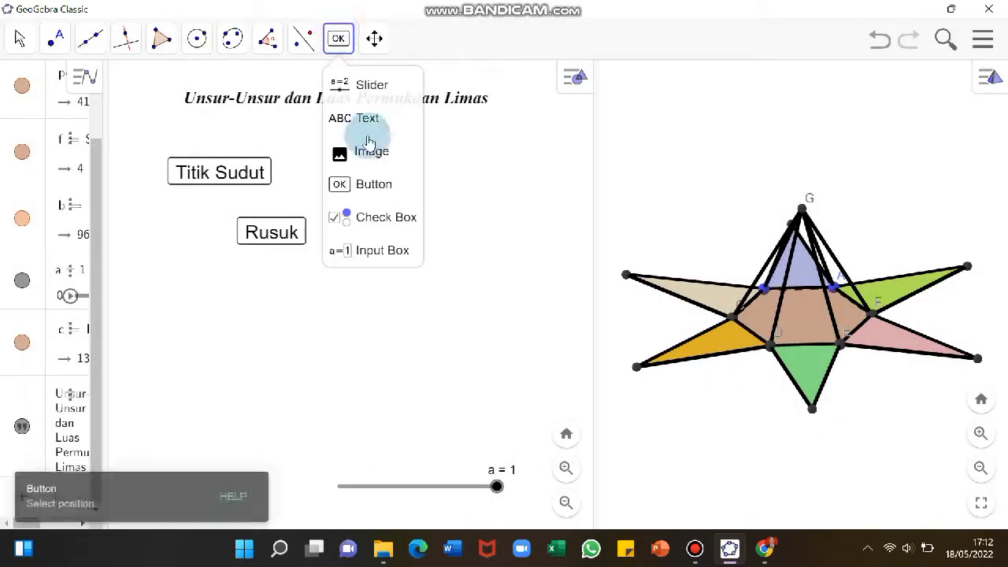
{"action": "left_click", "coordinate": [373, 184]}
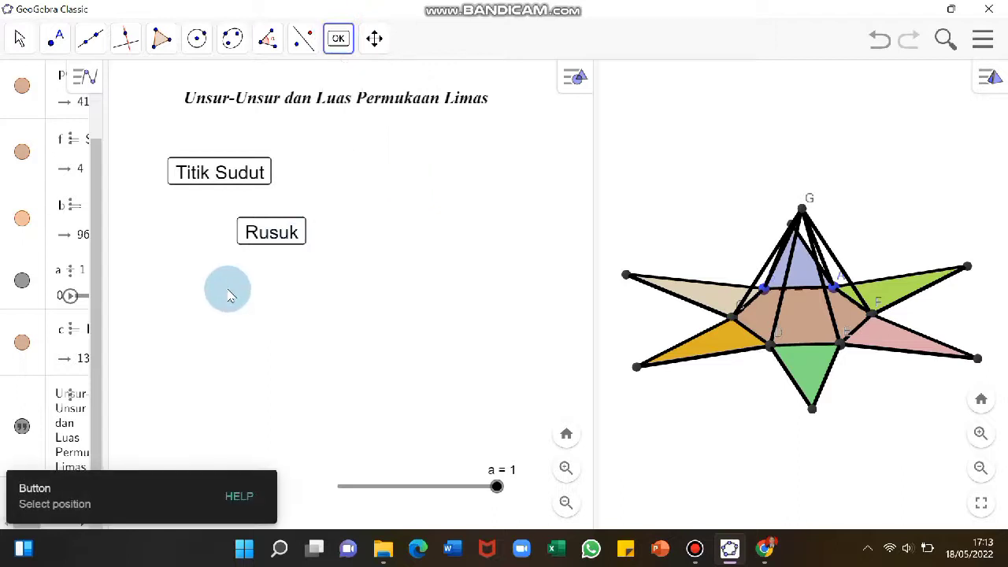
{"action": "left_click", "coordinate": [229, 293]}
{"action": "left_click", "coordinate": [449, 193]}
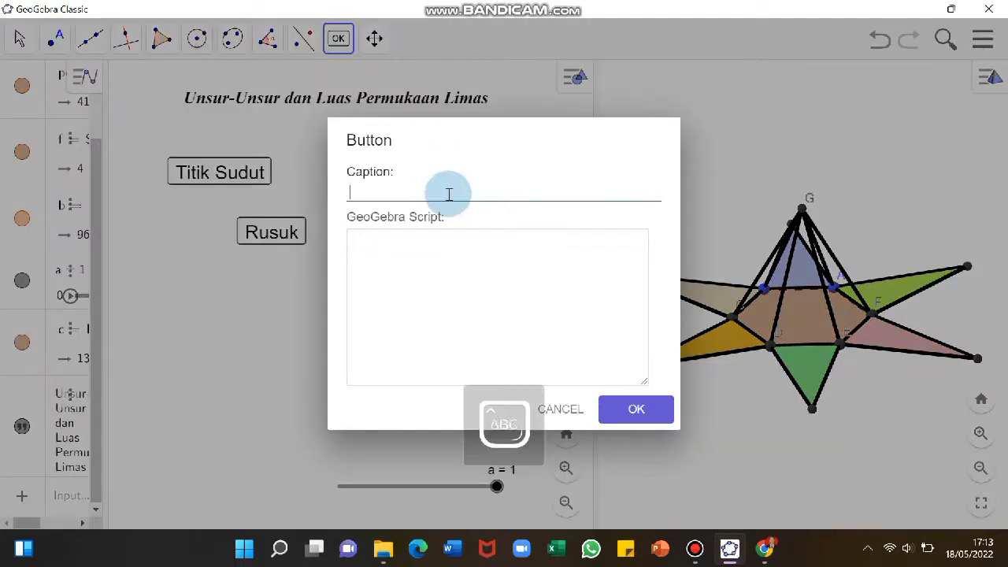
{"action": "key", "text": "Return"}
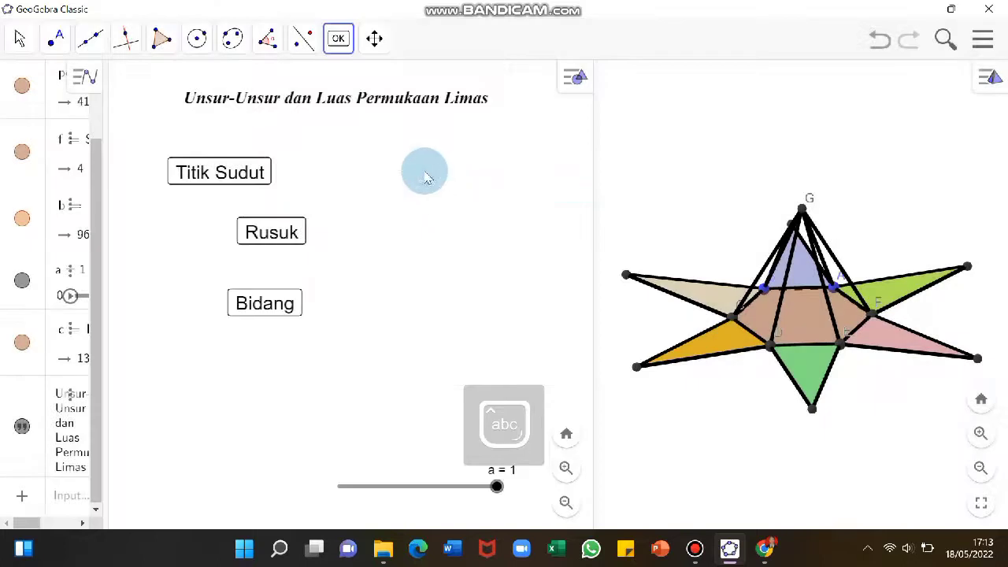
Add two buttons captioned "Diagonal Bidang" and "Diagonal Ruang", one below the other, to the right of the existing buttons
{"action": "left_click", "coordinate": [423, 175]}
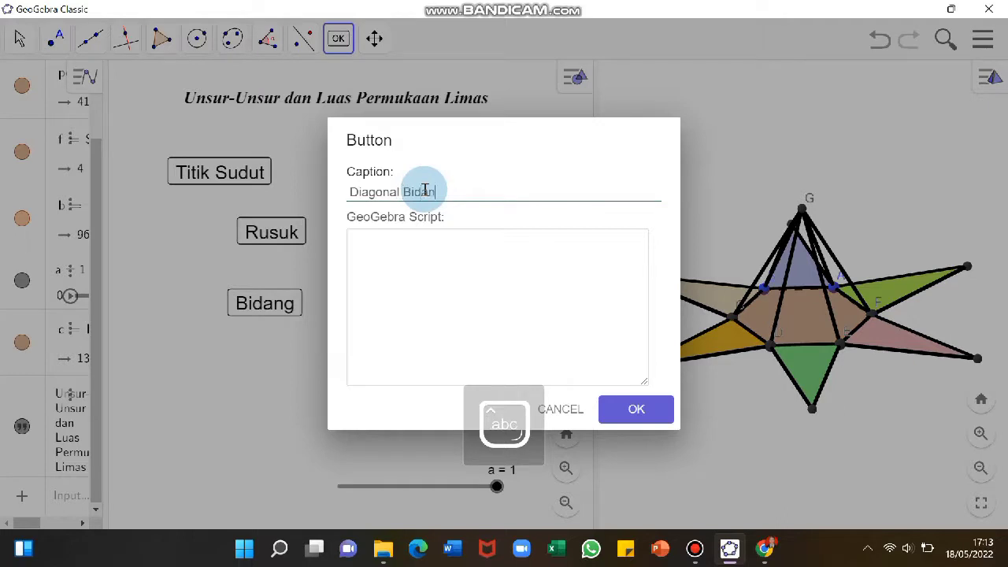
{"action": "key", "text": "Return"}
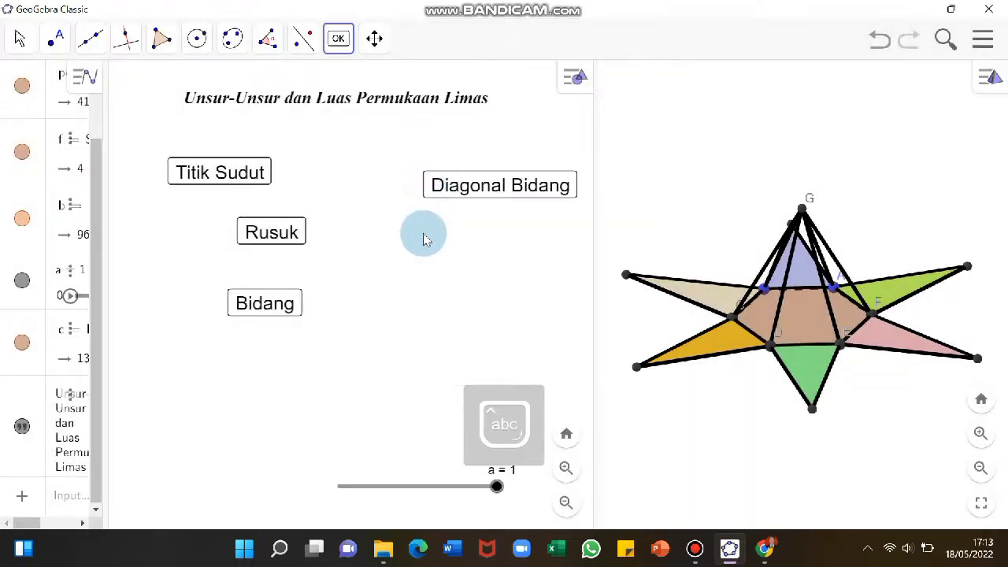
{"action": "left_click", "coordinate": [424, 233]}
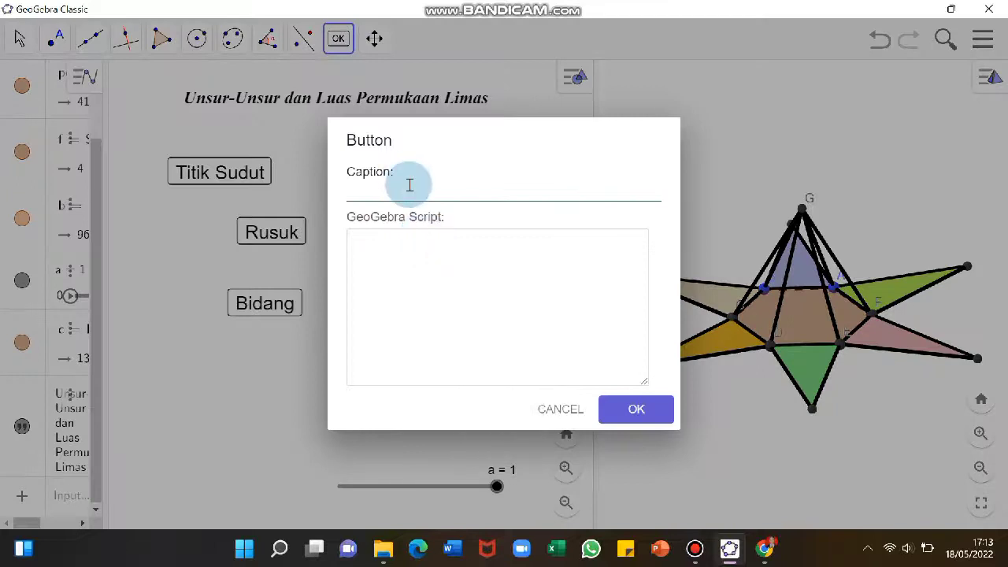
{"action": "type", "text": "Di"}
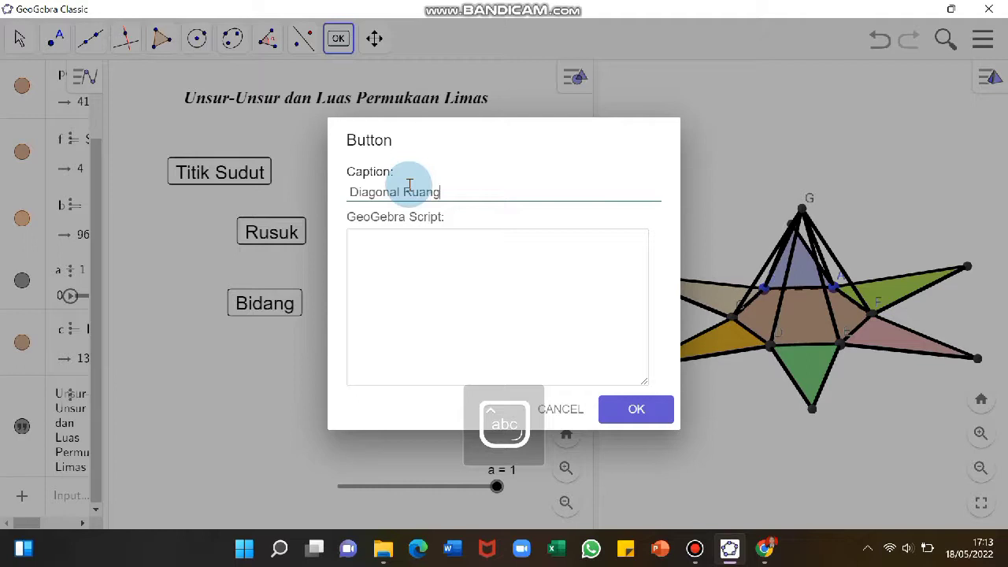
{"action": "type", "text": "agonal Ruang"}
{"action": "left_click", "coordinate": [605, 398]}
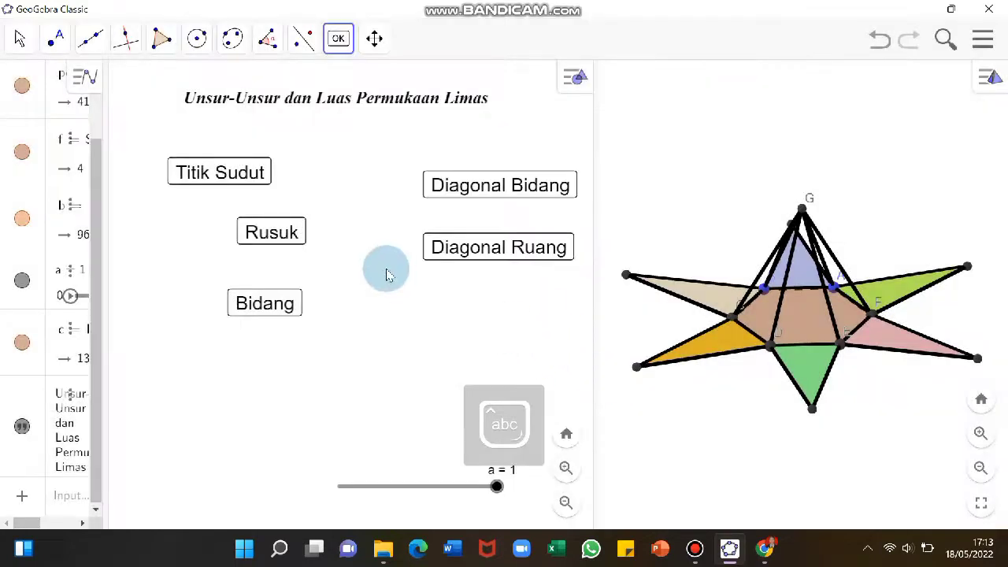
Set the text size of the Titik Sudut button to Medium
{"action": "left_click", "coordinate": [20, 38]}
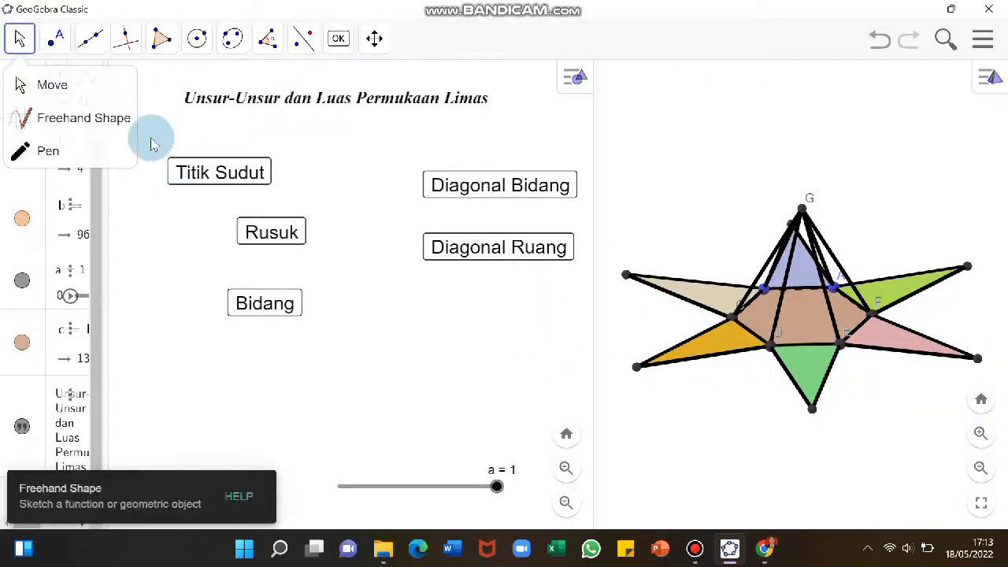
{"action": "left_click", "coordinate": [255, 169]}
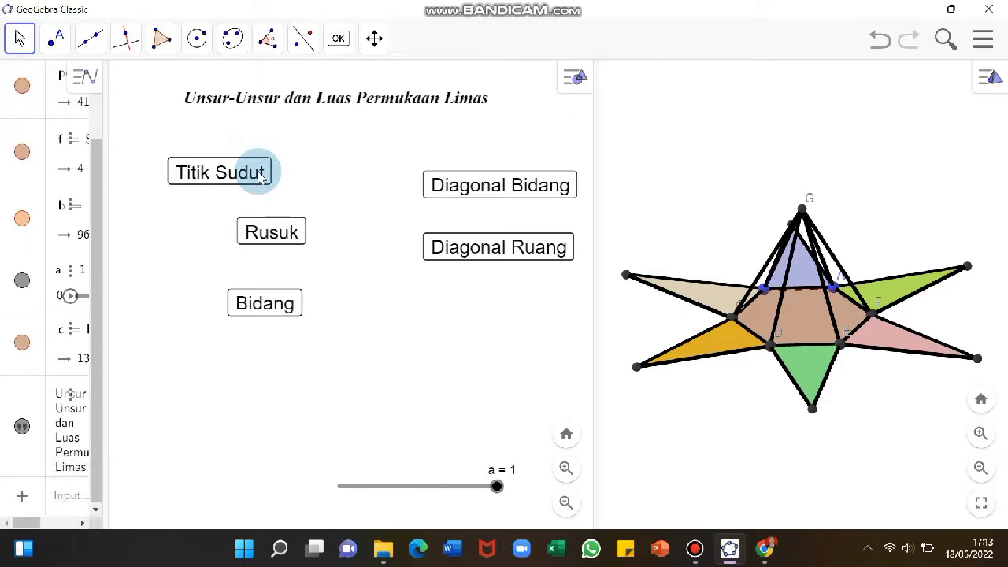
{"action": "right_click", "coordinate": [261, 176]}
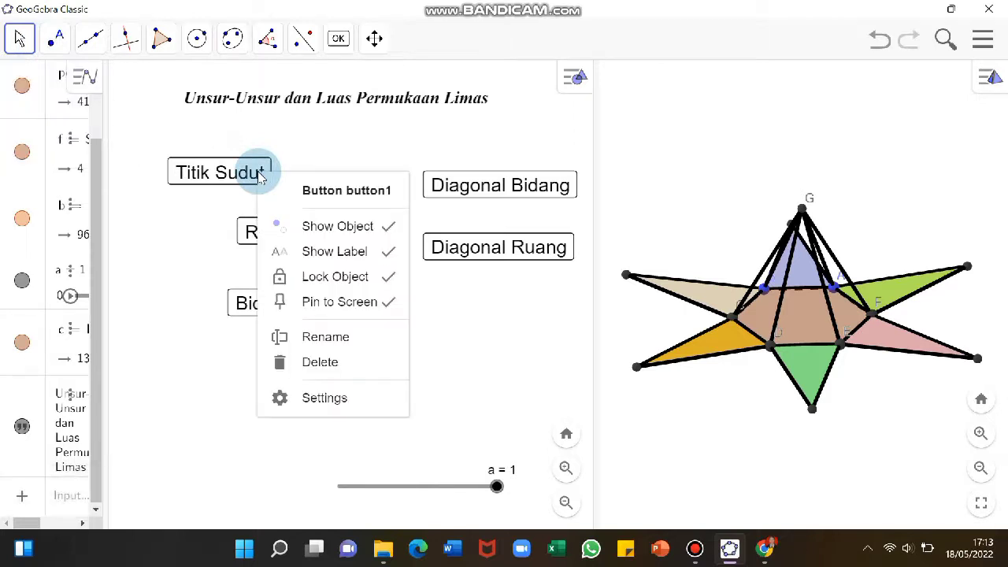
{"action": "left_click", "coordinate": [324, 399]}
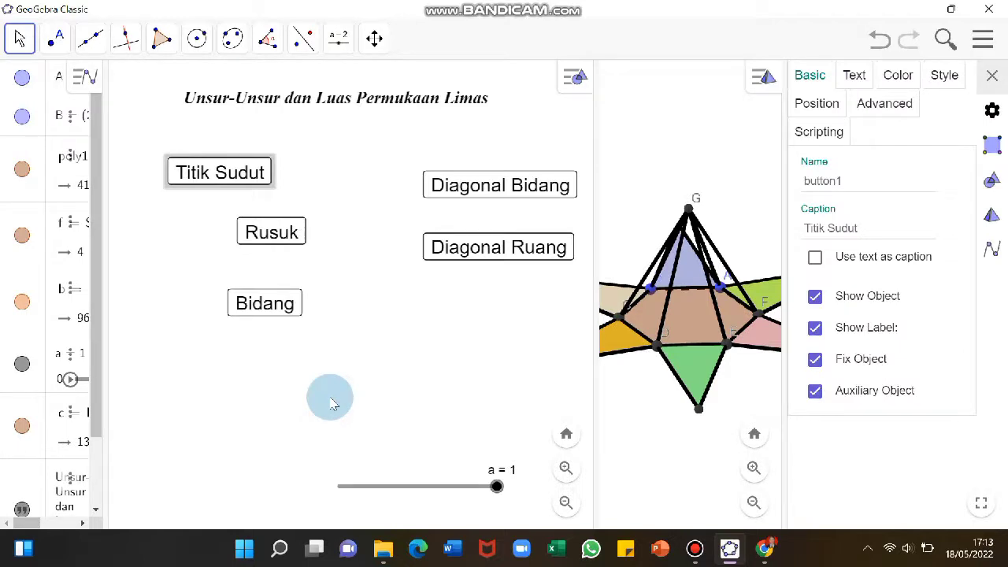
{"action": "left_click", "coordinate": [857, 76]}
{"action": "left_click", "coordinate": [866, 218]}
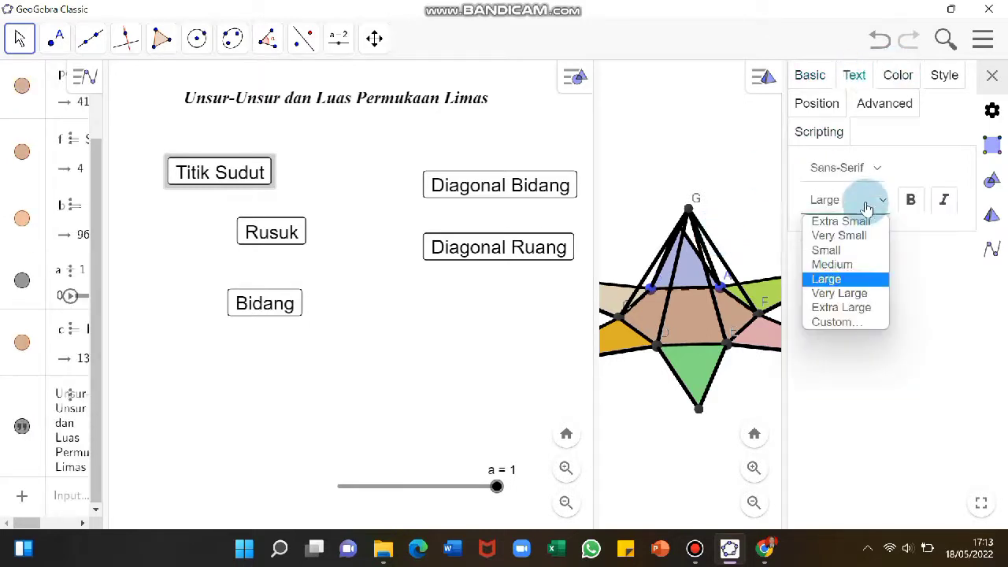
{"action": "left_click", "coordinate": [830, 250]}
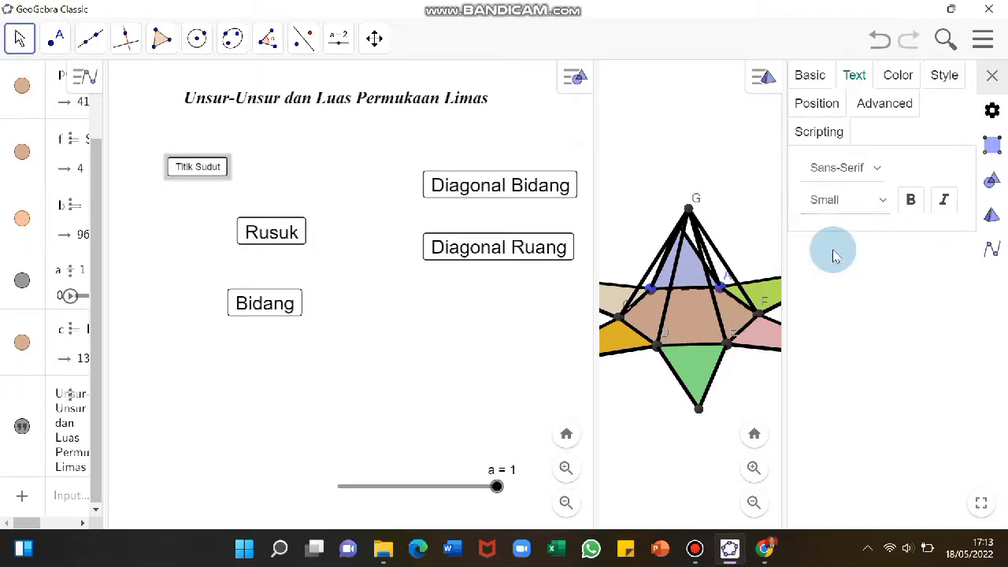
{"action": "left_click", "coordinate": [858, 201]}
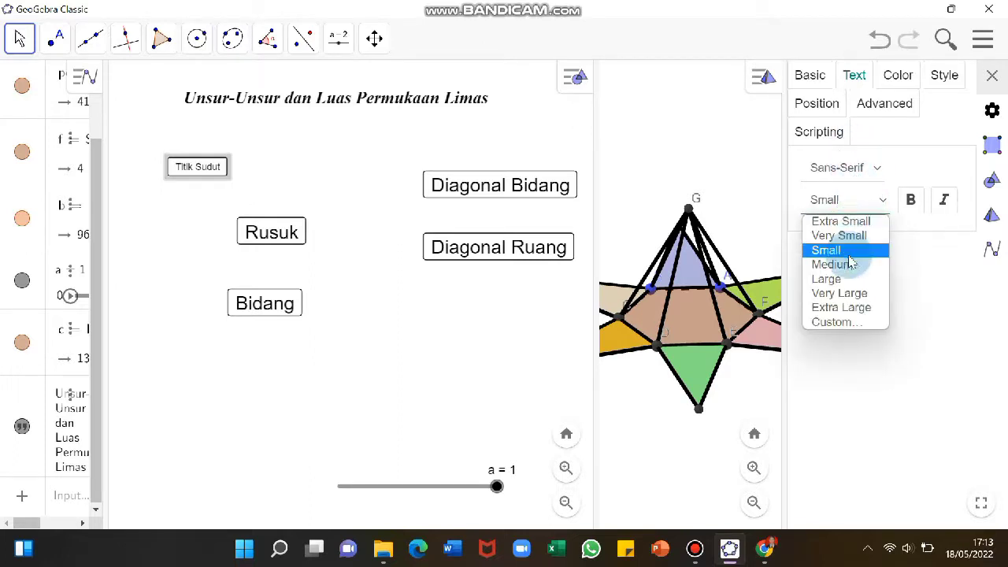
{"action": "left_click", "coordinate": [854, 267]}
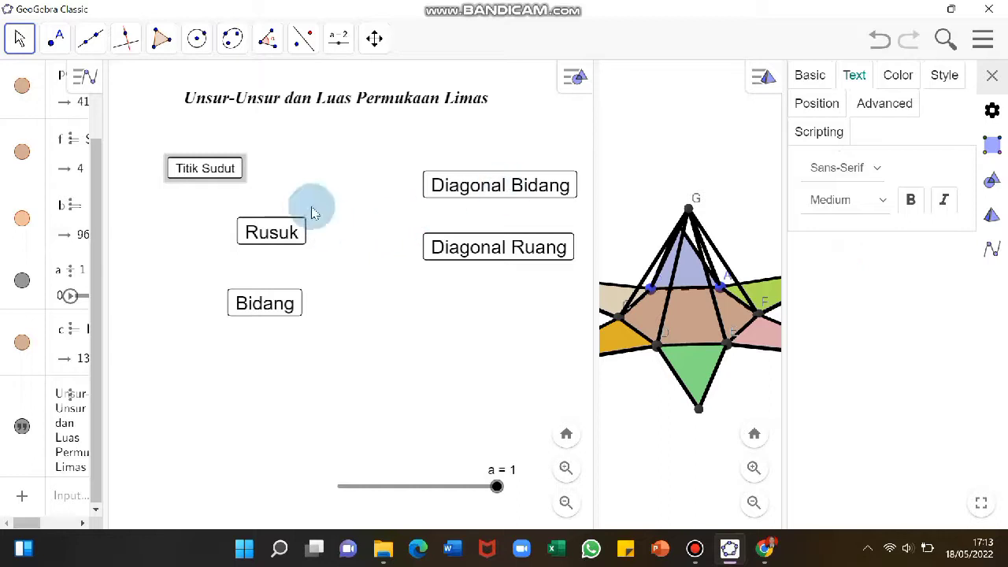
Set the text size of the Rusuk and Bidang buttons to Medium
{"action": "left_click", "coordinate": [292, 232]}
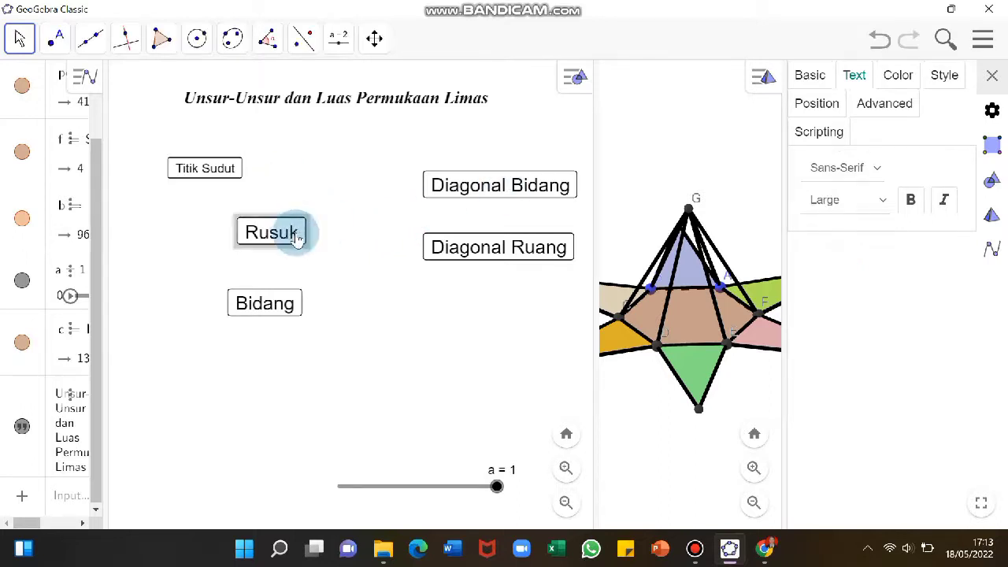
{"action": "left_click", "coordinate": [854, 202]}
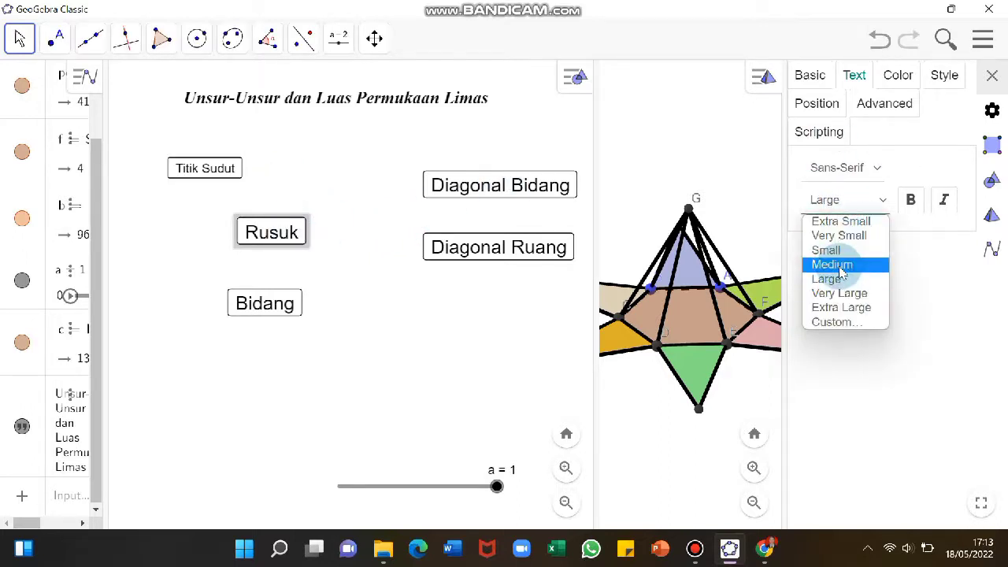
{"action": "left_click", "coordinate": [841, 265]}
{"action": "left_click", "coordinate": [860, 199]}
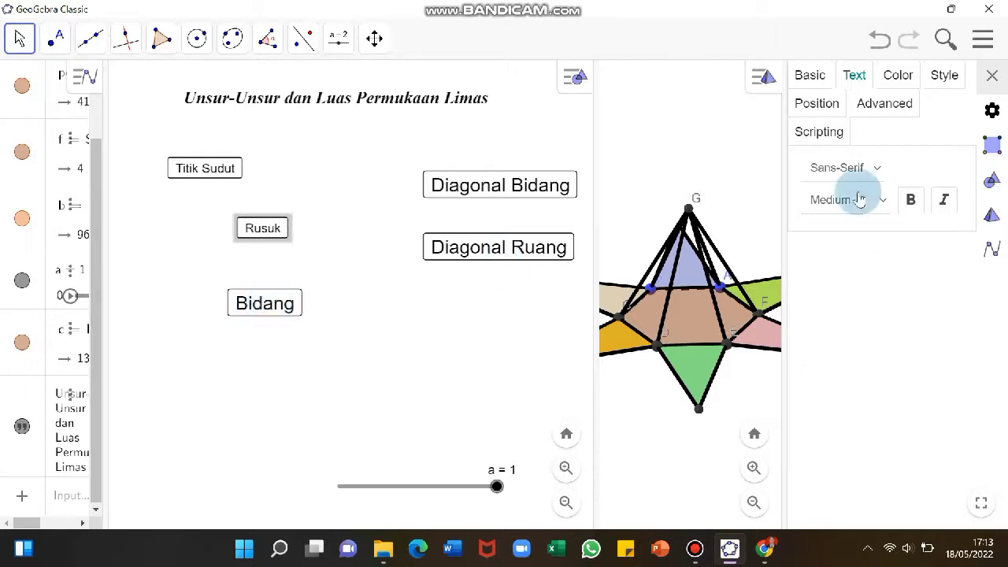
{"action": "left_click", "coordinate": [854, 202]}
{"action": "left_click", "coordinate": [855, 264]}
Set the text size of the Diagonal Bidang and Diagonal Ruang buttons to Medium
{"action": "left_click", "coordinate": [448, 184]}
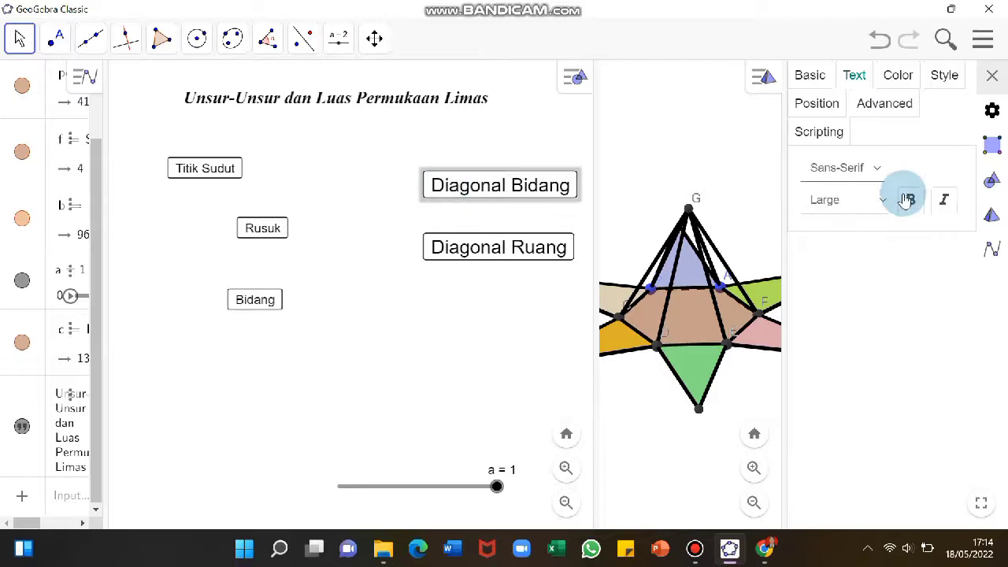
{"action": "left_click", "coordinate": [878, 198]}
{"action": "left_click", "coordinate": [847, 263]}
{"action": "left_click", "coordinate": [492, 250]}
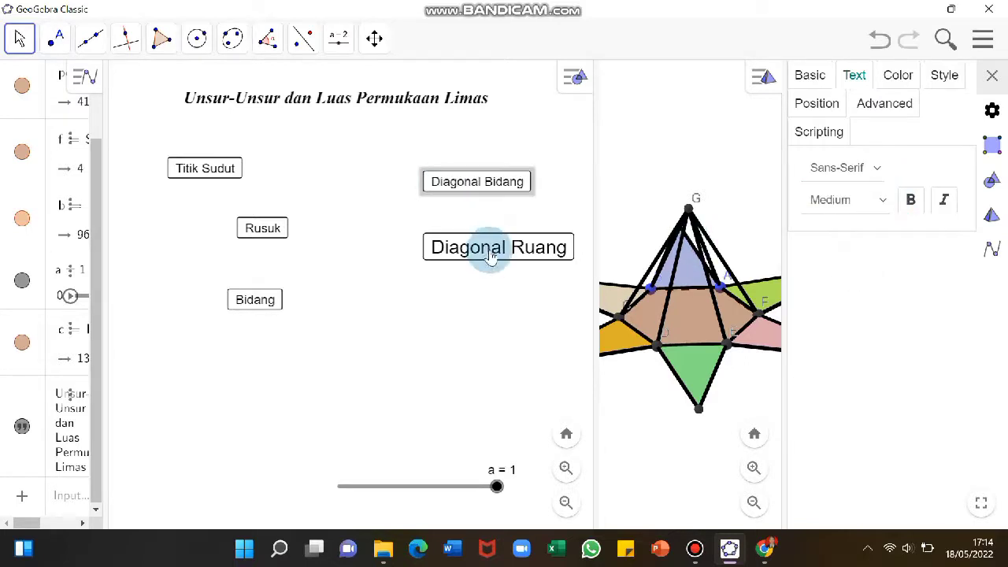
{"action": "left_click", "coordinate": [880, 198]}
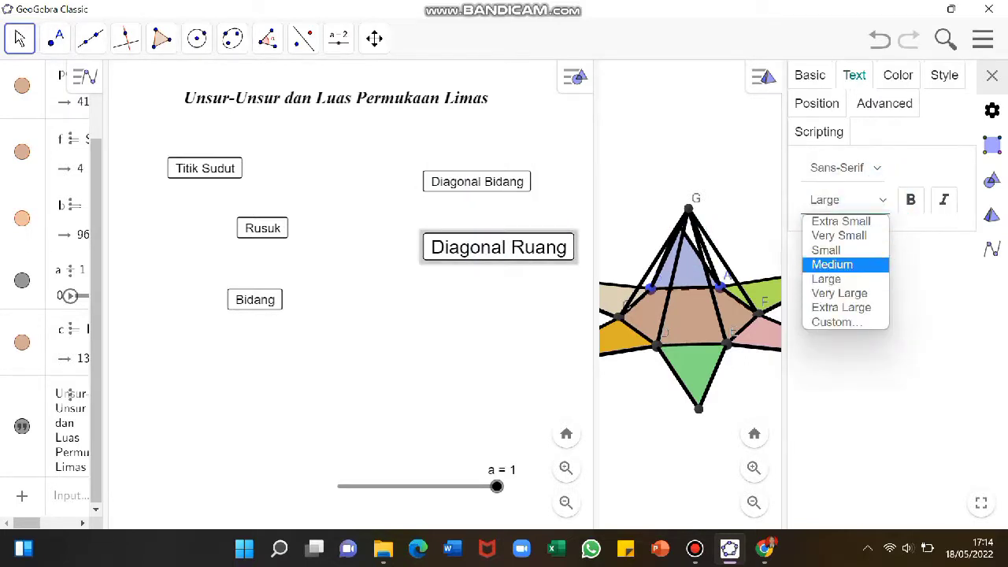
{"action": "left_click", "coordinate": [842, 265]}
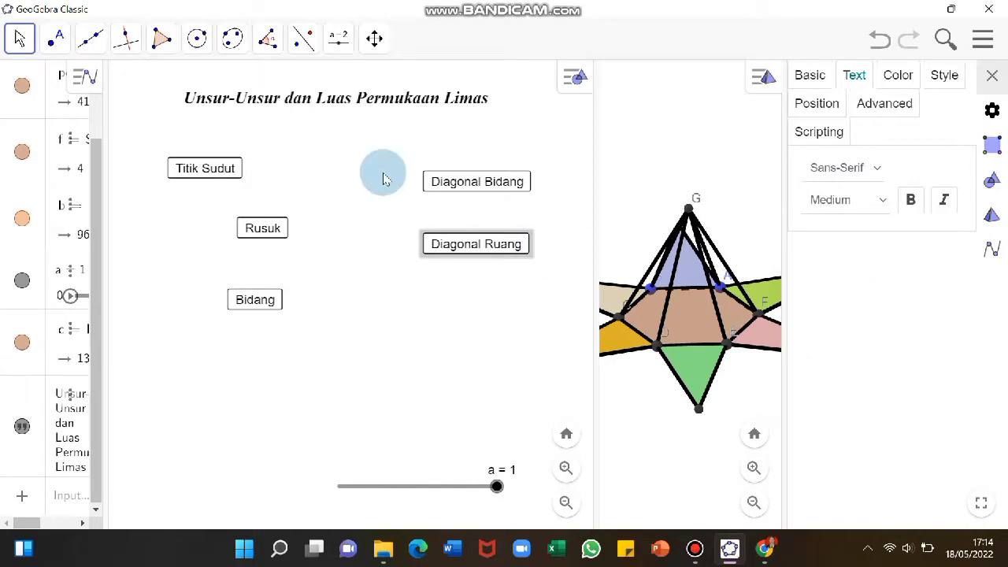
Unlock the Titik Sudut button, move it slightly up and to the left under the title, and lock it again
{"action": "left_click", "coordinate": [226, 175]}
{"action": "right_click", "coordinate": [224, 173]}
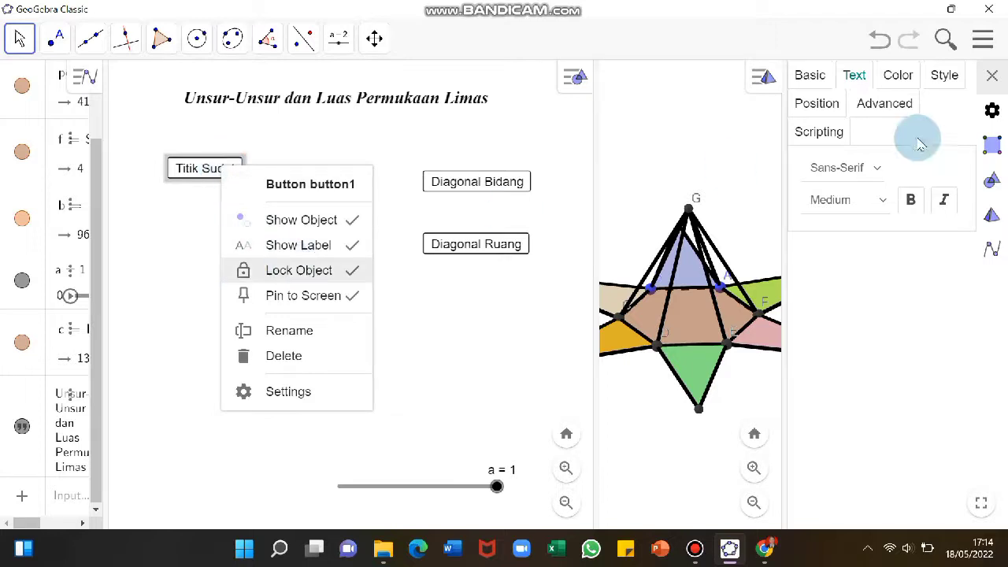
{"action": "left_click", "coordinate": [992, 76]}
{"action": "left_click", "coordinate": [349, 213]}
{"action": "left_click", "coordinate": [218, 173]}
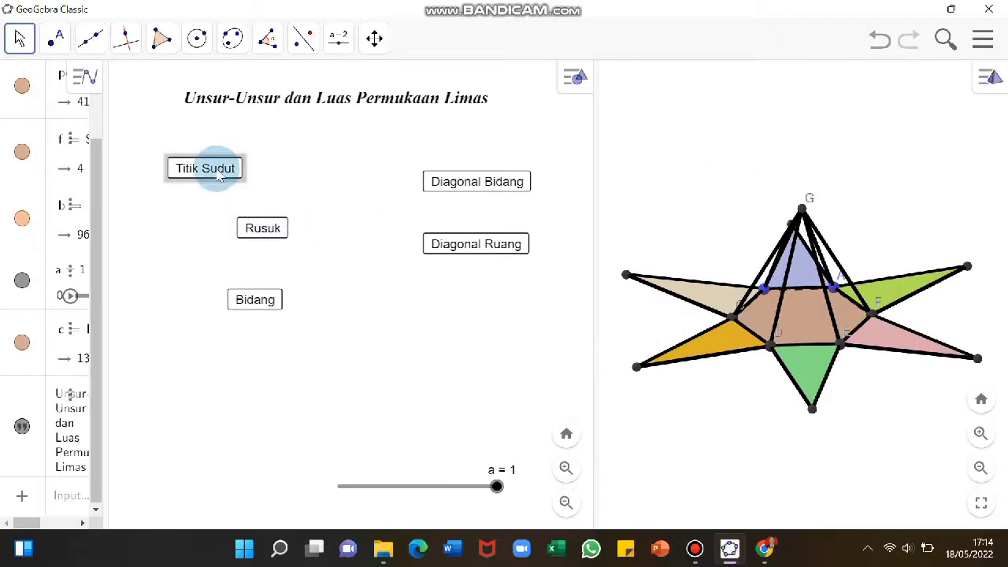
{"action": "right_click", "coordinate": [218, 173]}
{"action": "left_click", "coordinate": [237, 170]}
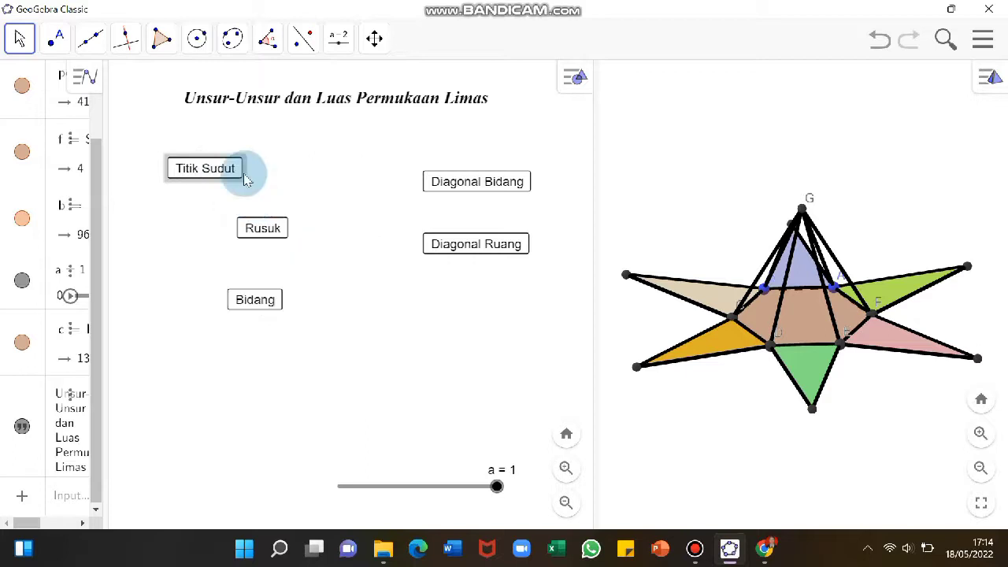
{"action": "mouse_move", "coordinate": [223, 173]}
{"action": "left_mouse_down"}
{"action": "mouse_move", "coordinate": [221, 162]}
{"action": "mouse_move", "coordinate": [212, 170]}
{"action": "left_mouse_up"}
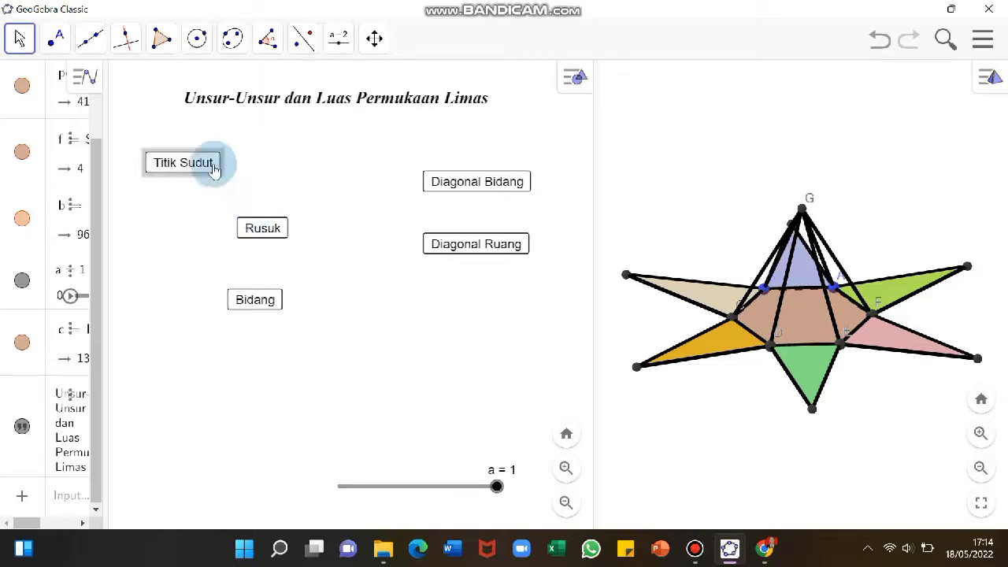
{"action": "right_click", "coordinate": [213, 169]}
{"action": "left_click", "coordinate": [300, 268]}
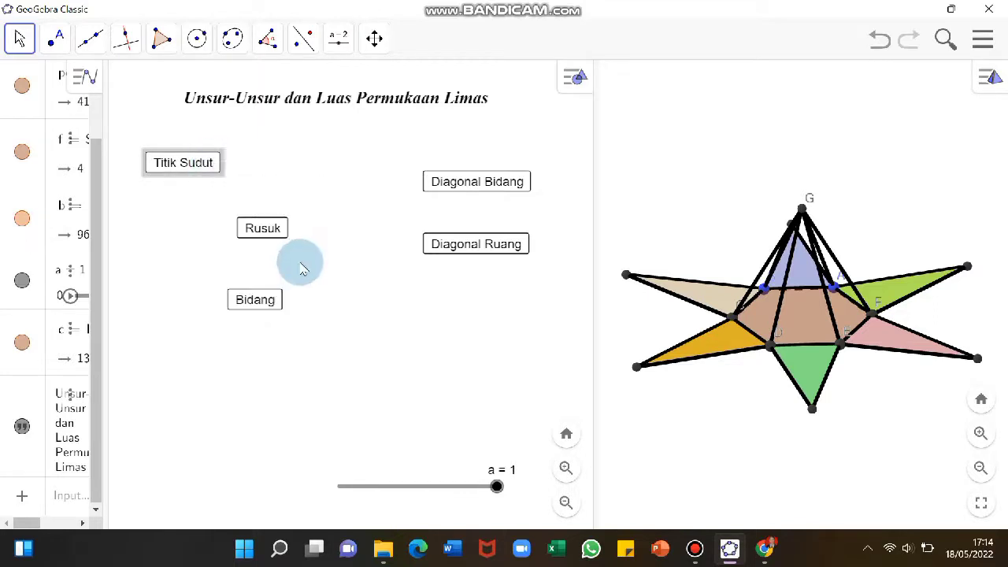
Unlock the Rusuk button, move it directly below Titik Sudut with left edges aligned, and lock it again
{"action": "right_click", "coordinate": [272, 240]}
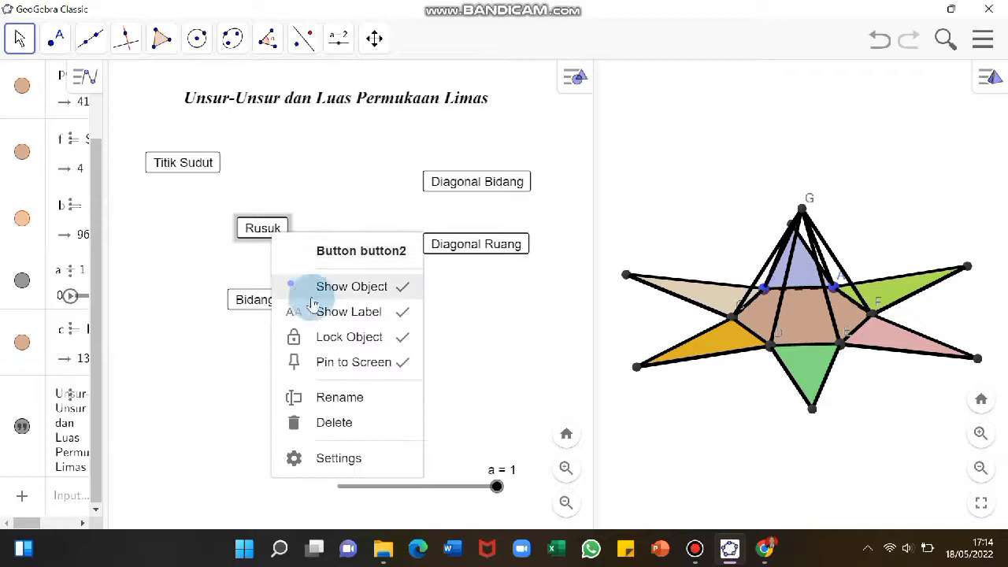
{"action": "left_click", "coordinate": [333, 336]}
{"action": "left_click_drag", "start_coordinate": [277, 228], "coordinate": [185, 199]}
{"action": "right_click", "coordinate": [185, 199]}
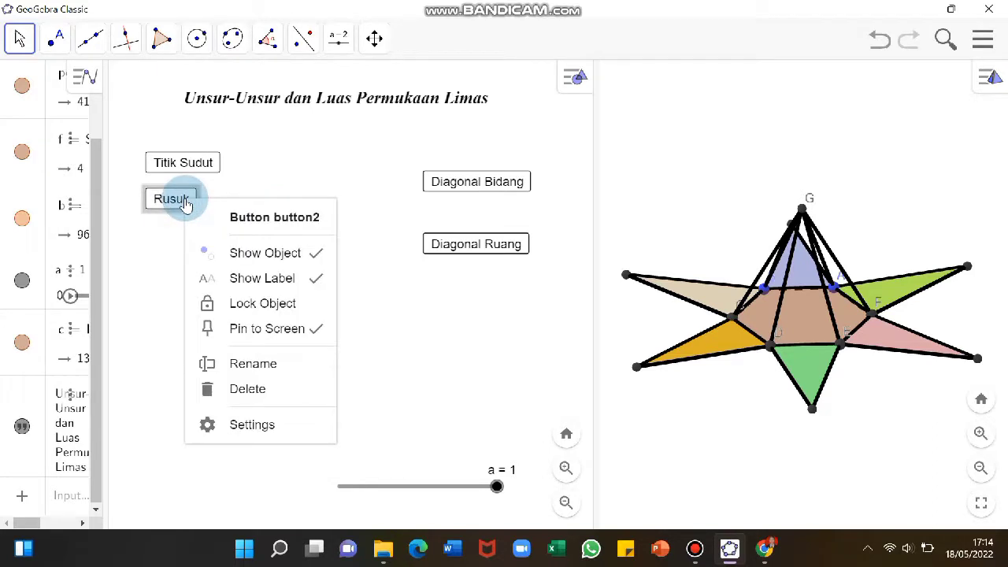
{"action": "left_click", "coordinate": [306, 301]}
Unlock the Bidang button, move it directly below Rusuk, and lock it again
{"action": "right_click", "coordinate": [244, 309]}
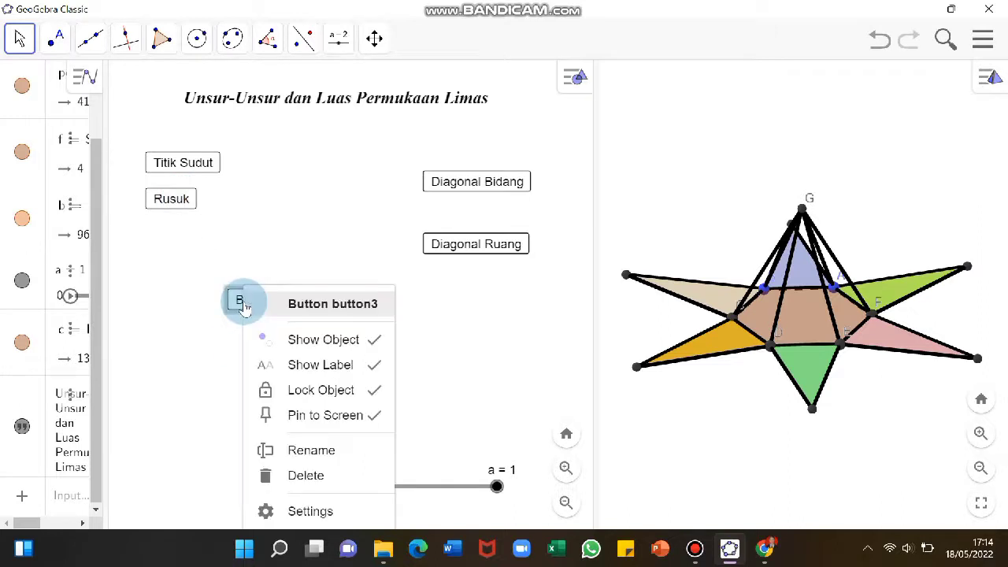
{"action": "left_click", "coordinate": [272, 389]}
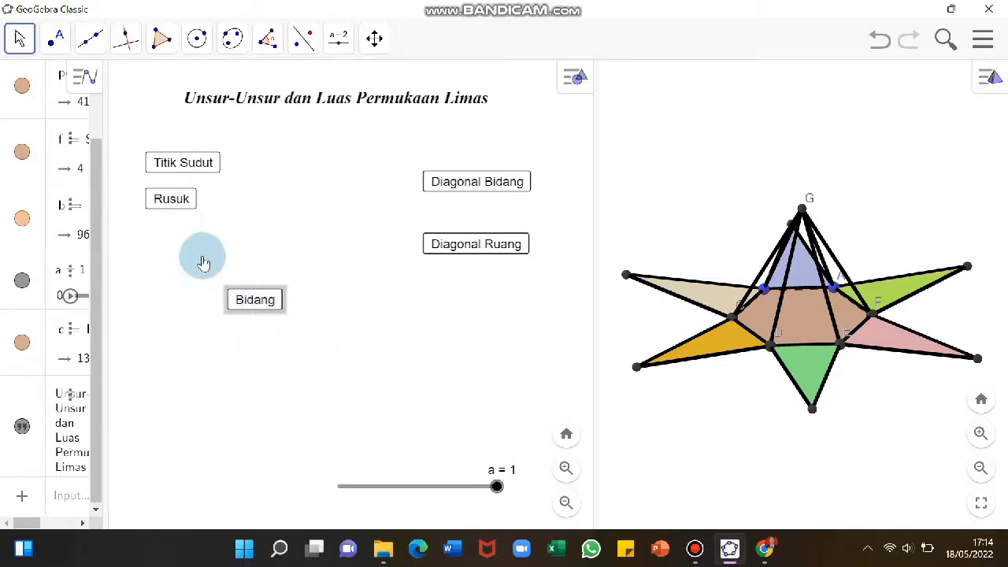
{"action": "left_click_drag", "start_coordinate": [203, 262], "coordinate": [180, 240]}
{"action": "right_click", "coordinate": [180, 235]}
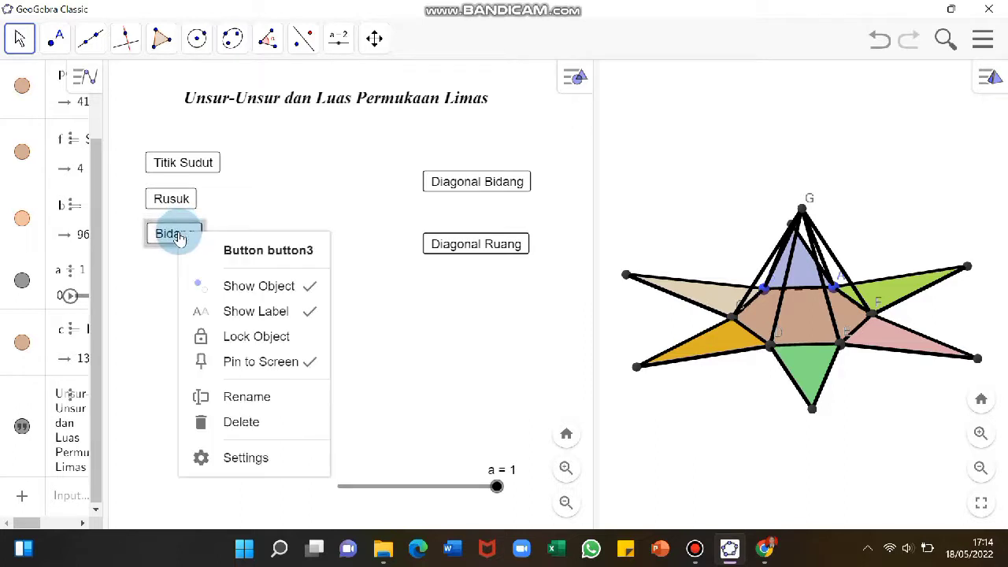
{"action": "left_click", "coordinate": [279, 337]}
Move the Diagonal Bidang button level with Titik Sudut and the Diagonal Ruang button level with Rusuk
{"action": "right_click", "coordinate": [486, 186]}
{"action": "left_click_drag", "start_coordinate": [486, 188], "coordinate": [459, 169]}
{"action": "left_click_drag", "start_coordinate": [475, 247], "coordinate": [440, 202]}
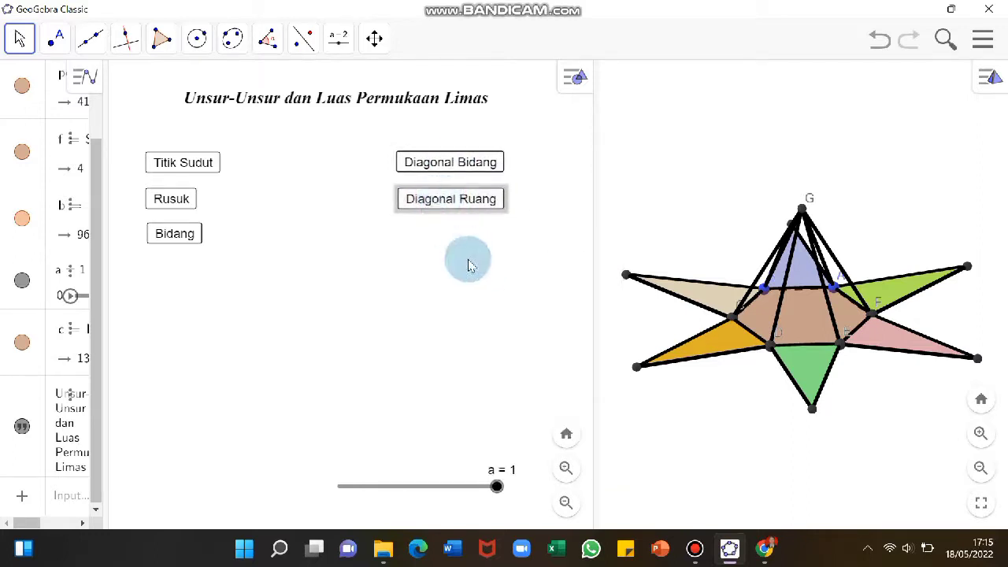
{"action": "left_click", "coordinate": [468, 265]}
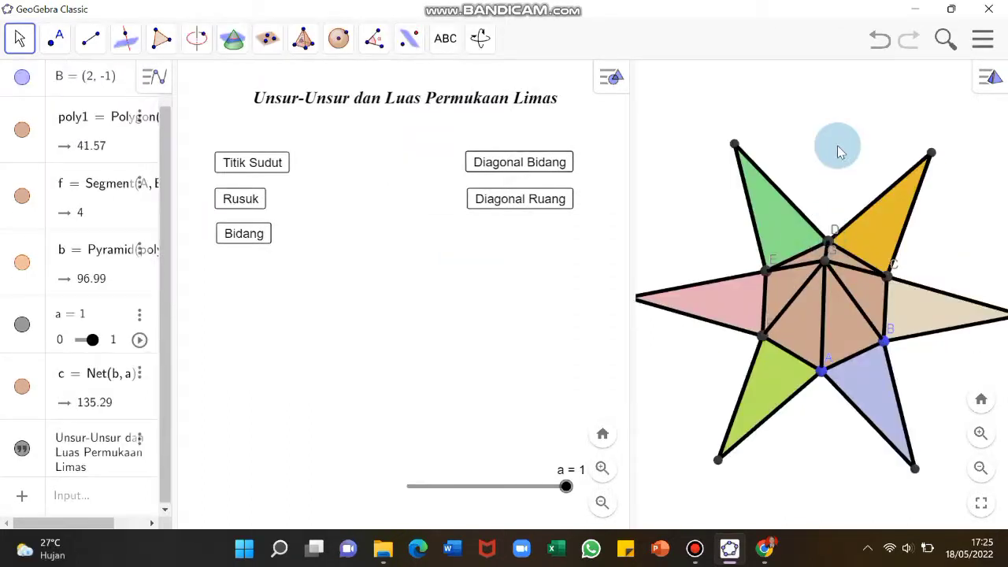
Colour the selected pyramid vertices A, C, D, E, F and G red in the 3D view
{"action": "left_click_drag", "start_coordinate": [841, 145], "coordinate": [852, 149]}
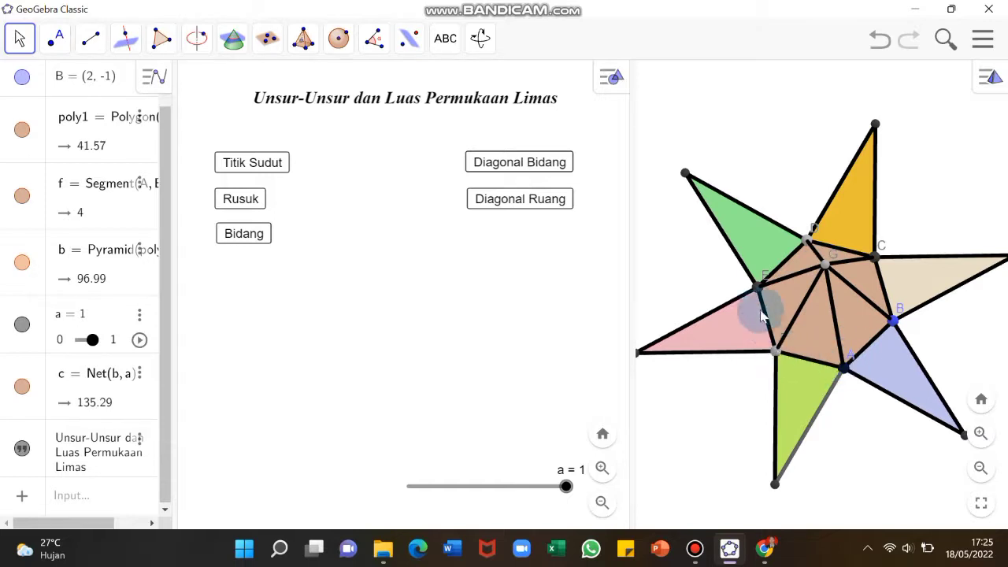
{"action": "right_click", "coordinate": [879, 264]}
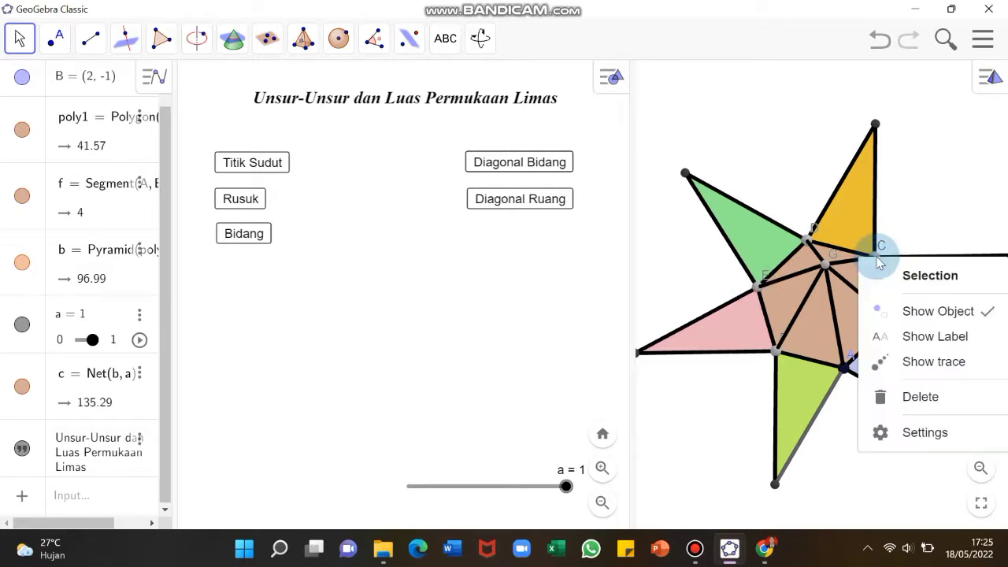
{"action": "left_click", "coordinate": [898, 436]}
{"action": "left_click", "coordinate": [871, 96]}
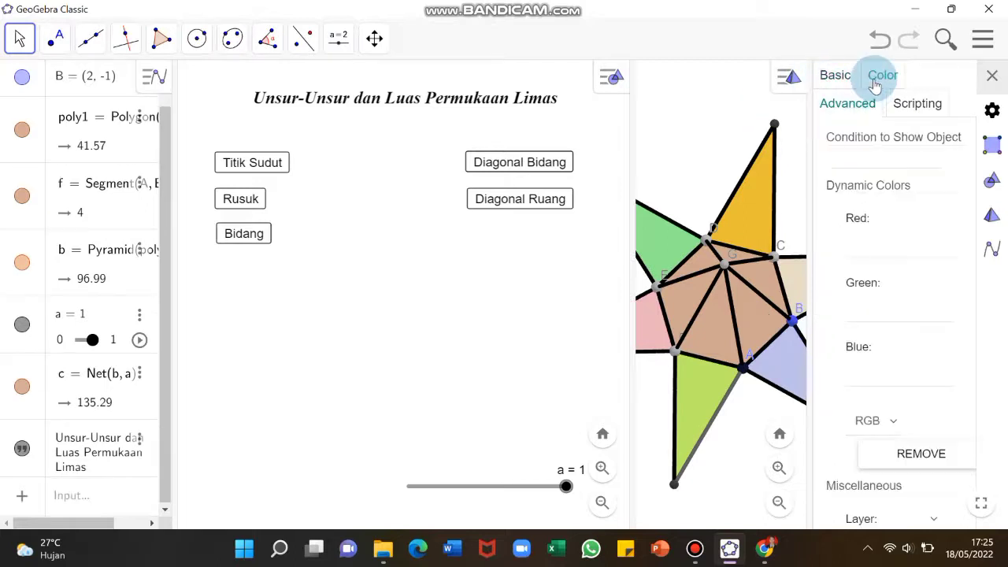
{"action": "left_click", "coordinate": [882, 75]}
{"action": "left_click", "coordinate": [856, 148]}
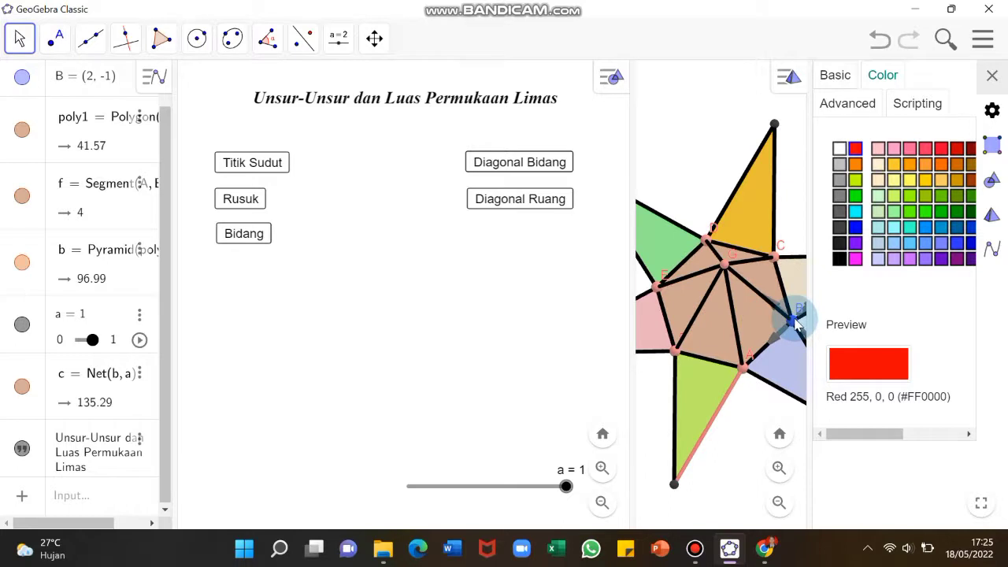
Colour the remaining base vertex B red
{"action": "left_click", "coordinate": [796, 321]}
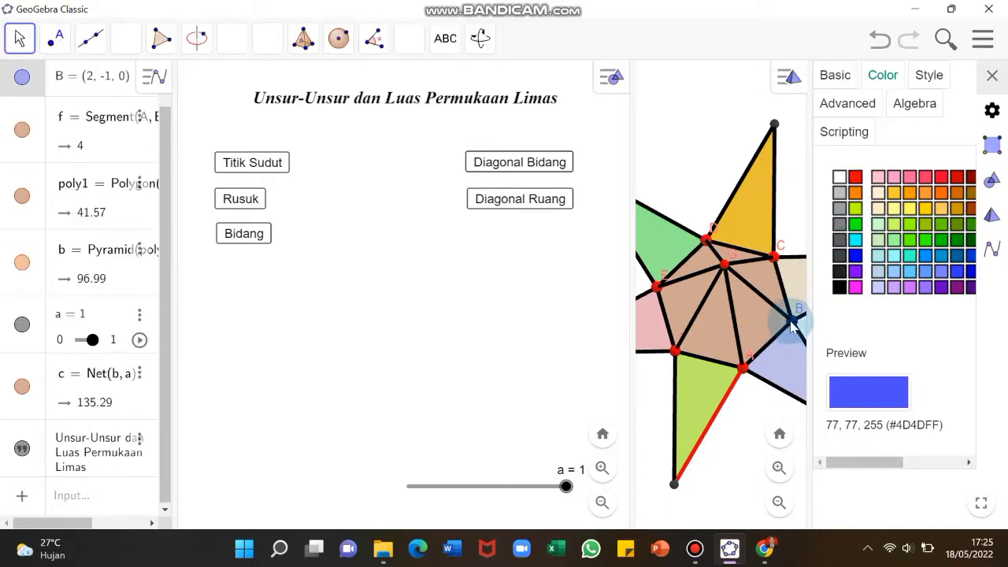
{"action": "right_click", "coordinate": [796, 321]}
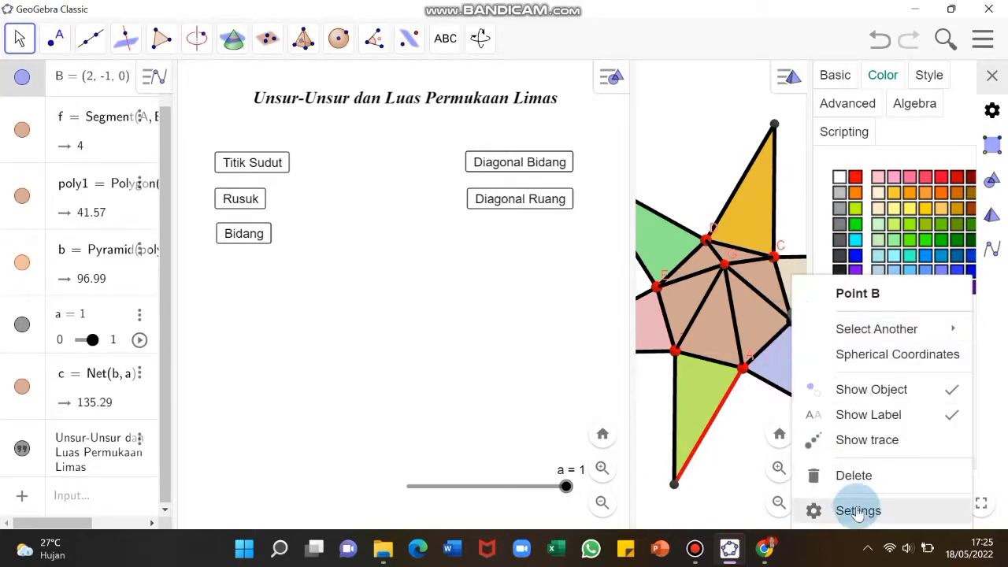
{"action": "left_click", "coordinate": [858, 511]}
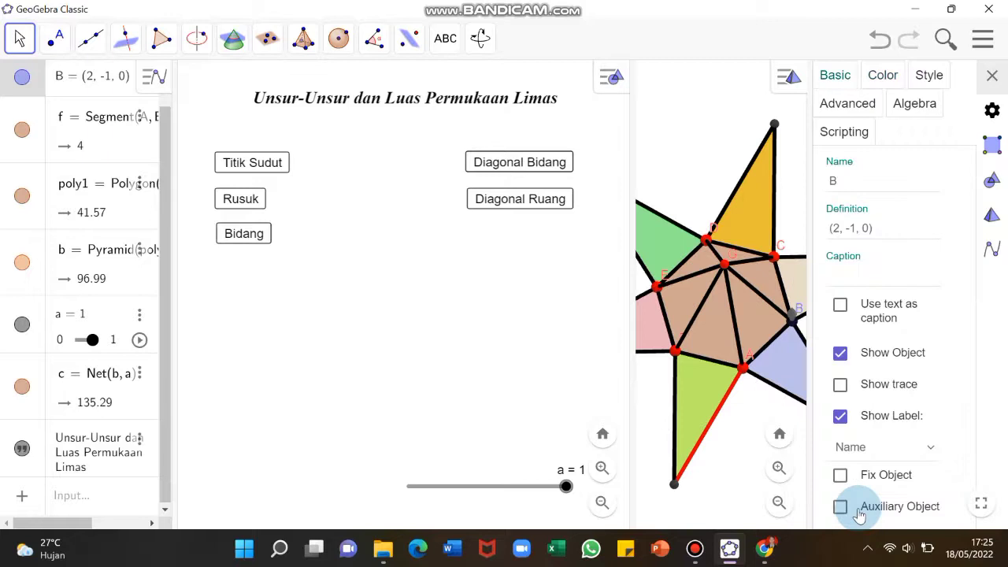
{"action": "left_click", "coordinate": [879, 77]}
{"action": "left_click", "coordinate": [855, 176]}
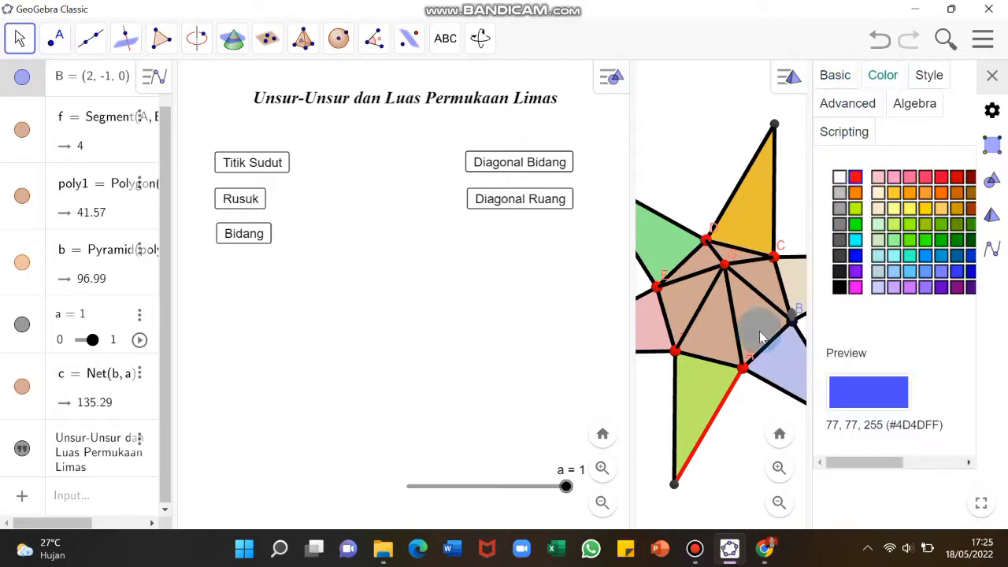
Recolour the red edge of the light-green net triangle at vertex A black and close the settings
{"action": "left_click", "coordinate": [718, 417]}
{"action": "right_click", "coordinate": [716, 413]}
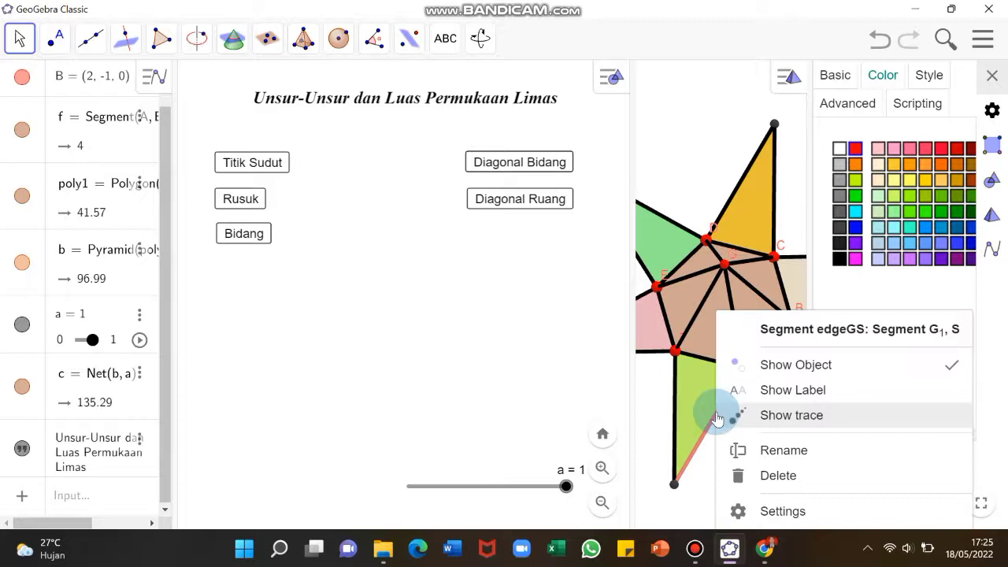
{"action": "left_click", "coordinate": [840, 258]}
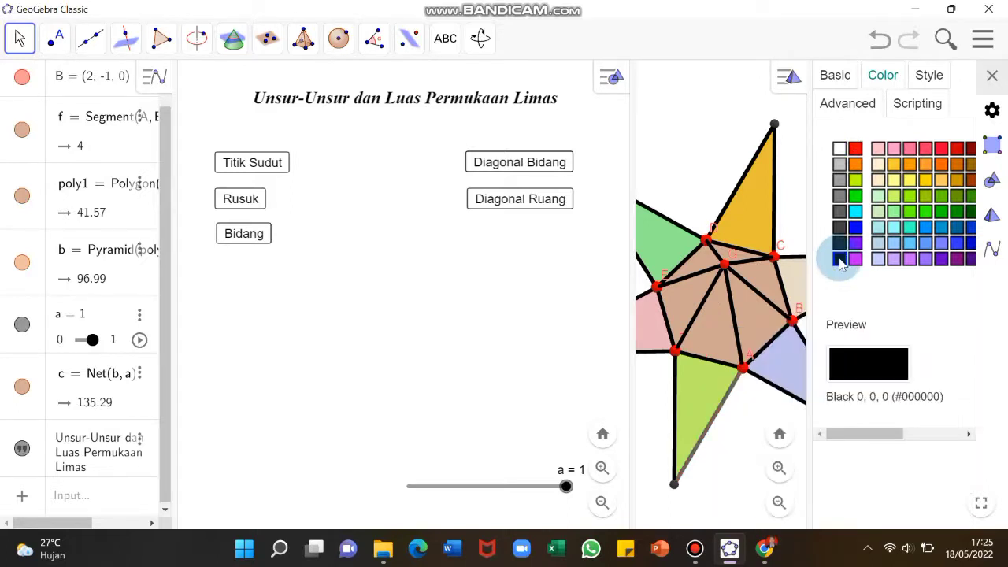
{"action": "left_click", "coordinate": [992, 75]}
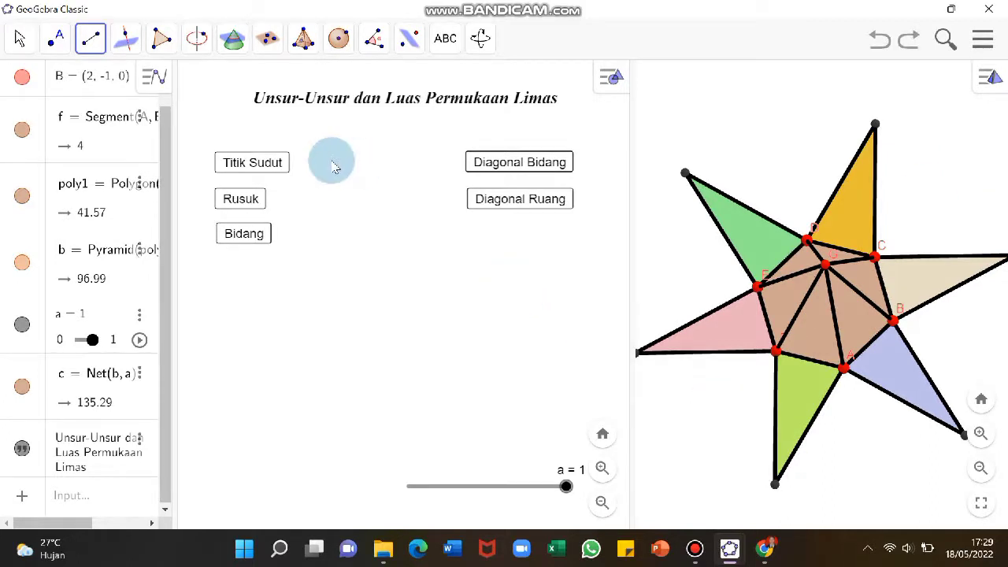
Draw segments over the pyramid's lateral edges from apex G to base vertices A, B and C
{"action": "left_click", "coordinate": [21, 38]}
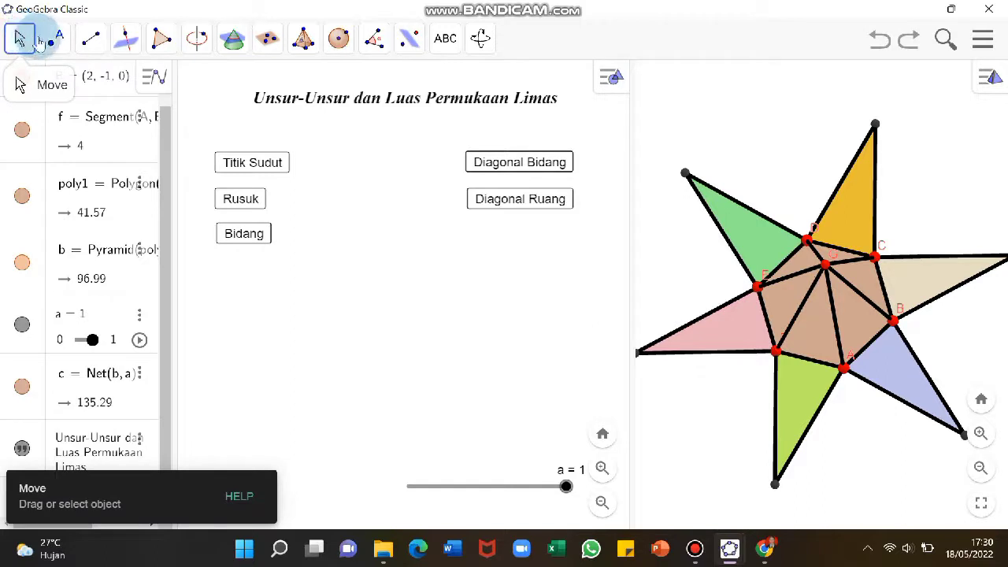
{"action": "left_click", "coordinate": [89, 41]}
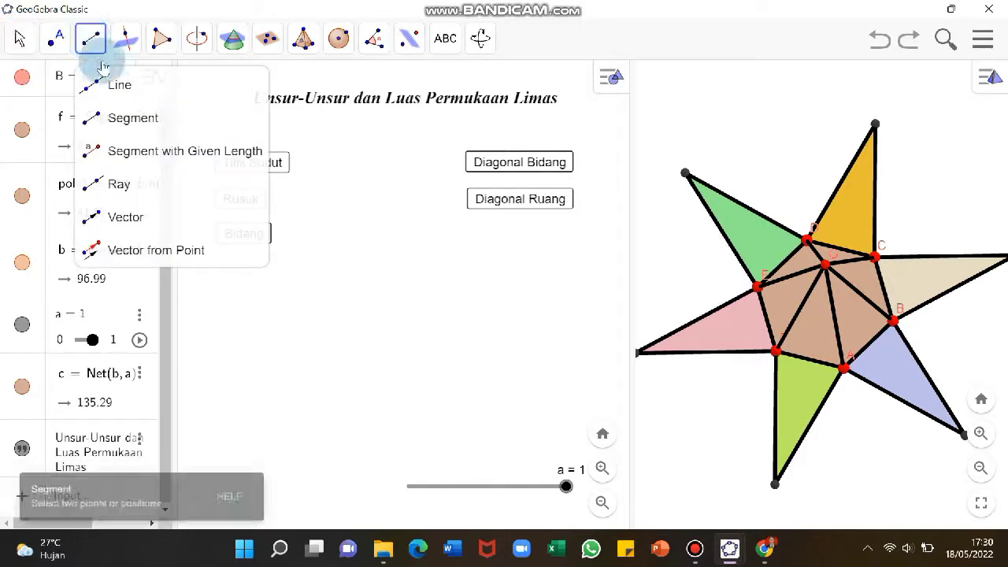
{"action": "left_click", "coordinate": [138, 116]}
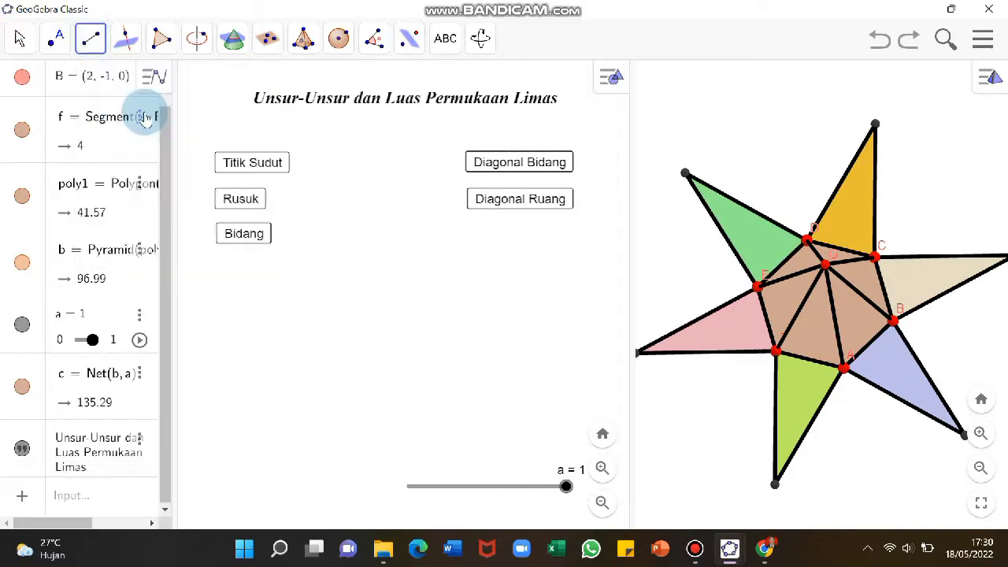
{"action": "left_click", "coordinate": [825, 266]}
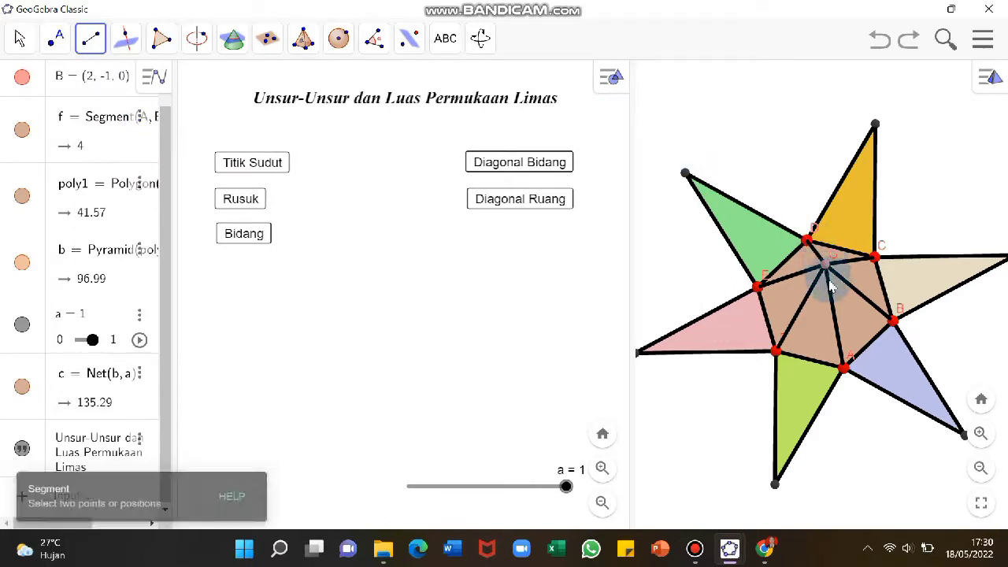
{"action": "left_click", "coordinate": [844, 366]}
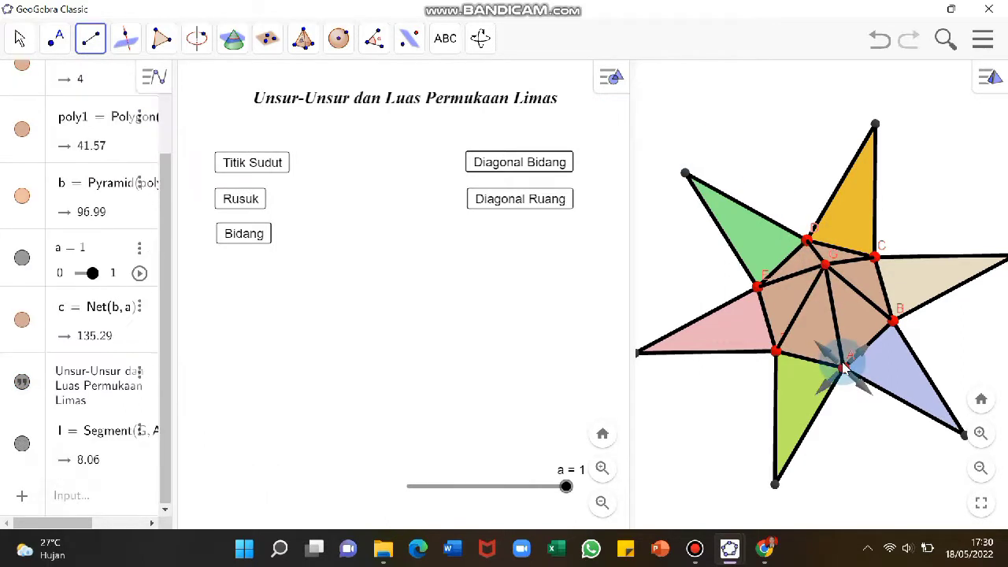
{"action": "left_click", "coordinate": [825, 266]}
{"action": "left_click", "coordinate": [893, 321]}
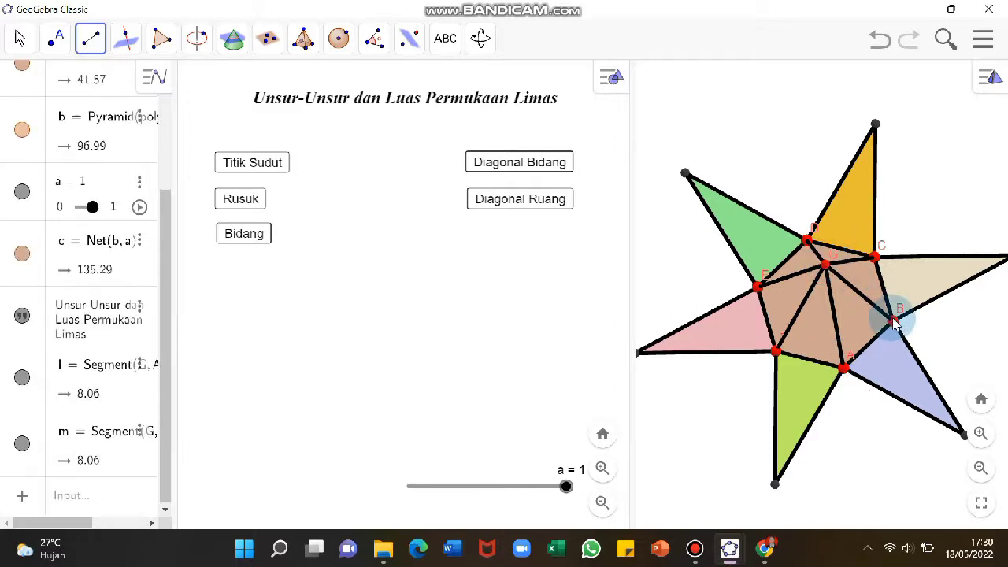
{"action": "left_click", "coordinate": [825, 266]}
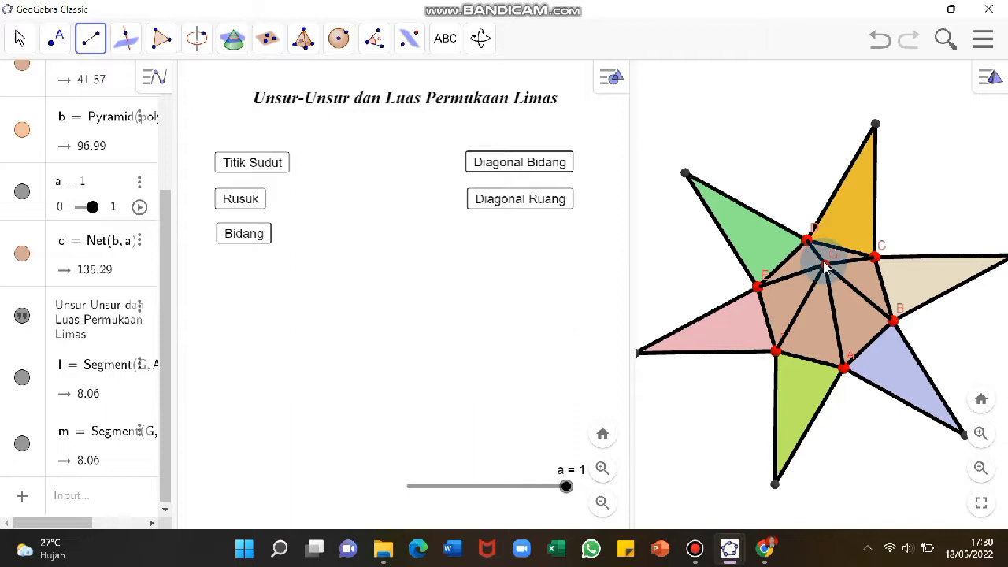
{"action": "left_click", "coordinate": [875, 257]}
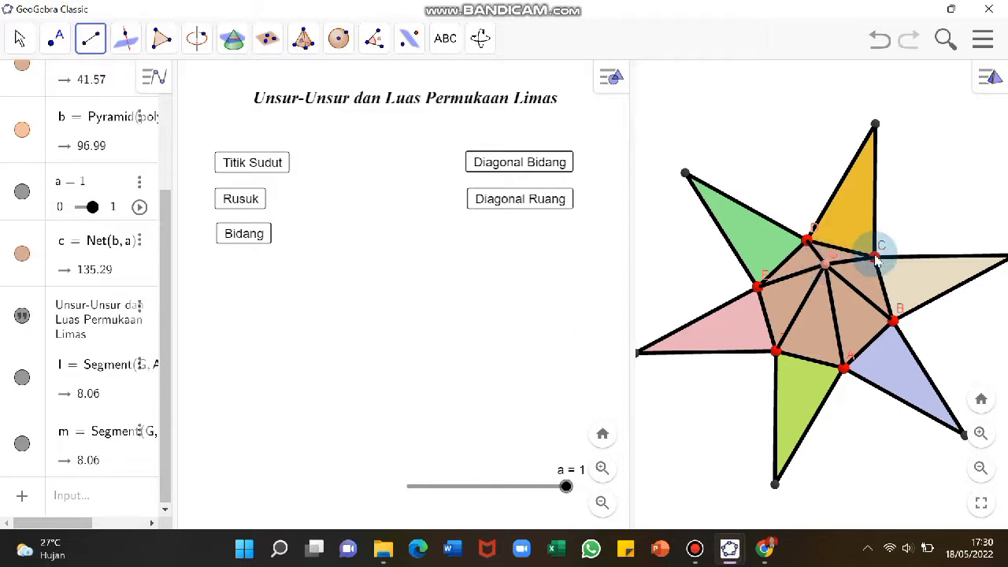
Draw segments over the remaining lateral edges from apex G to base vertices D, E and F
{"action": "left_click", "coordinate": [825, 267]}
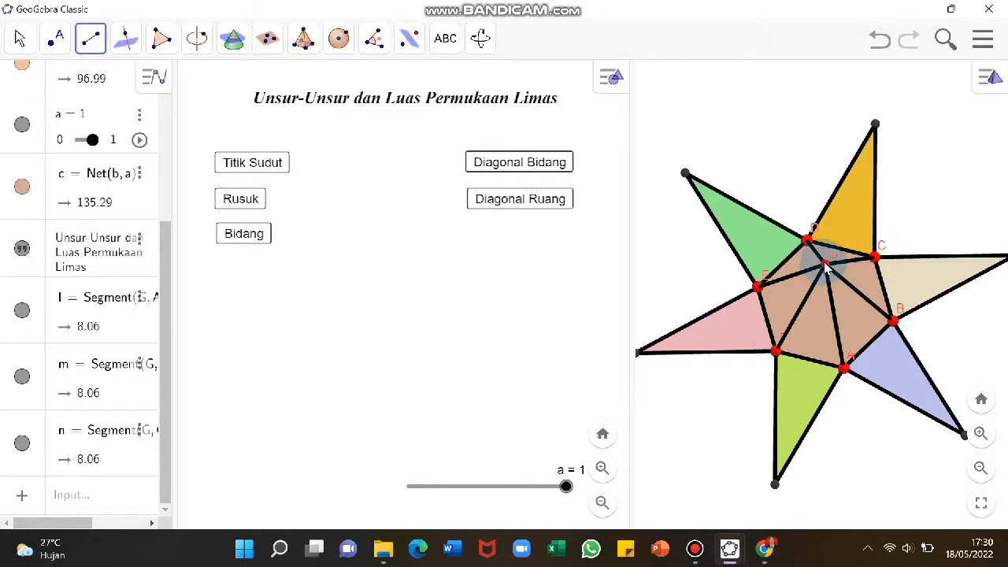
{"action": "left_click", "coordinate": [808, 240]}
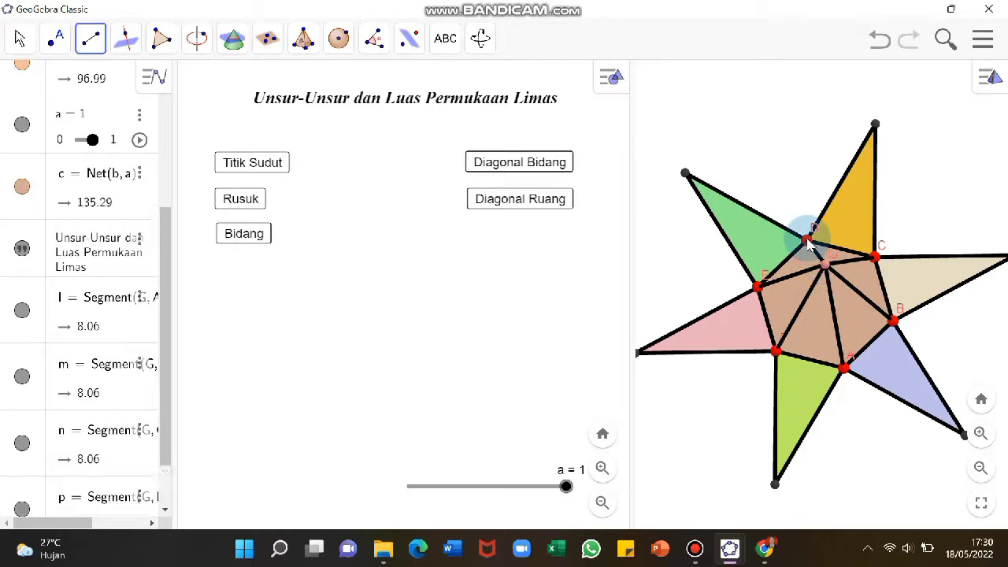
{"action": "left_click", "coordinate": [826, 267]}
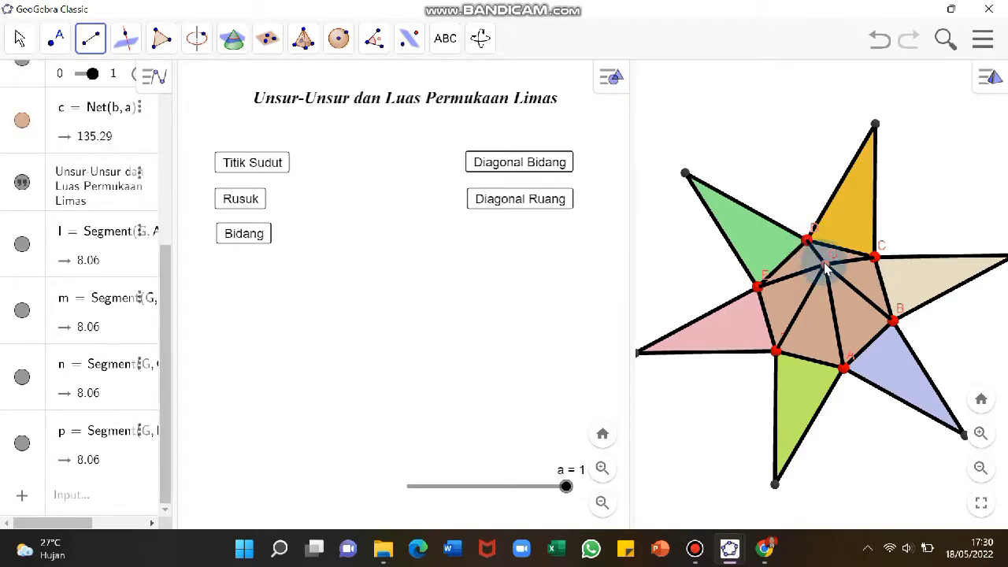
{"action": "left_click", "coordinate": [758, 285]}
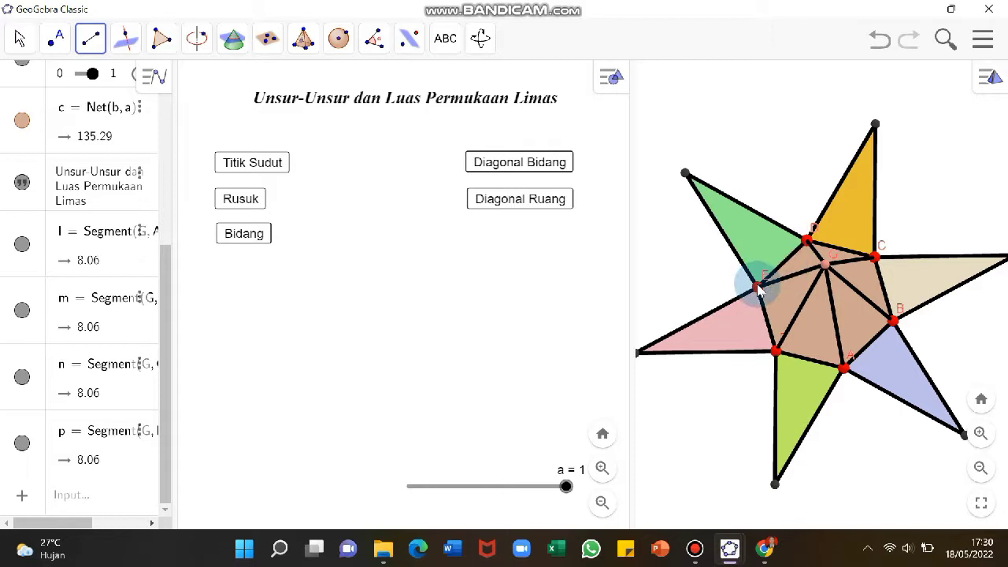
{"action": "left_click", "coordinate": [825, 268]}
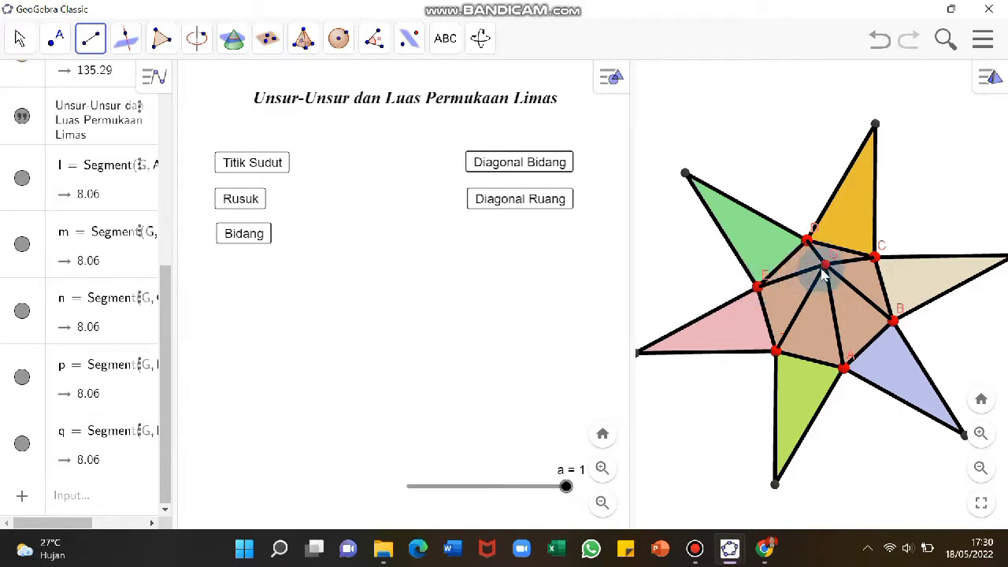
{"action": "left_click", "coordinate": [775, 352]}
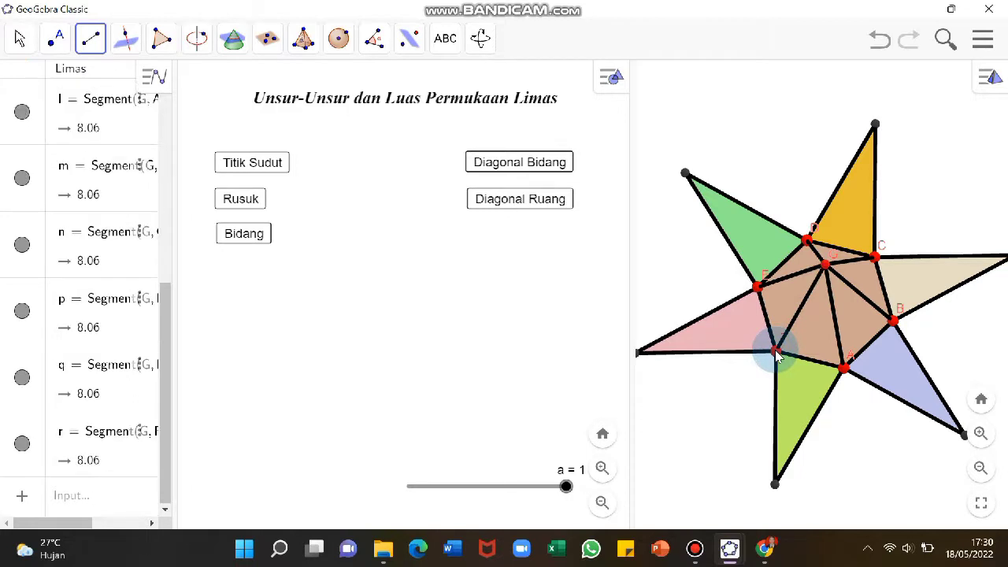
Draw segments over the base edges AB, BC and CD of the hexagon
{"action": "left_click", "coordinate": [844, 369]}
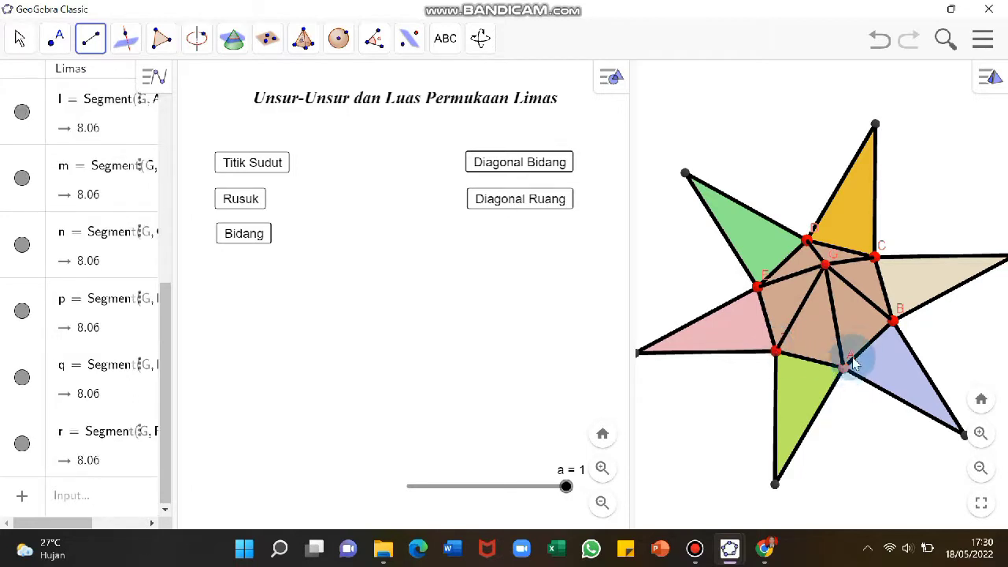
{"action": "left_click", "coordinate": [894, 322]}
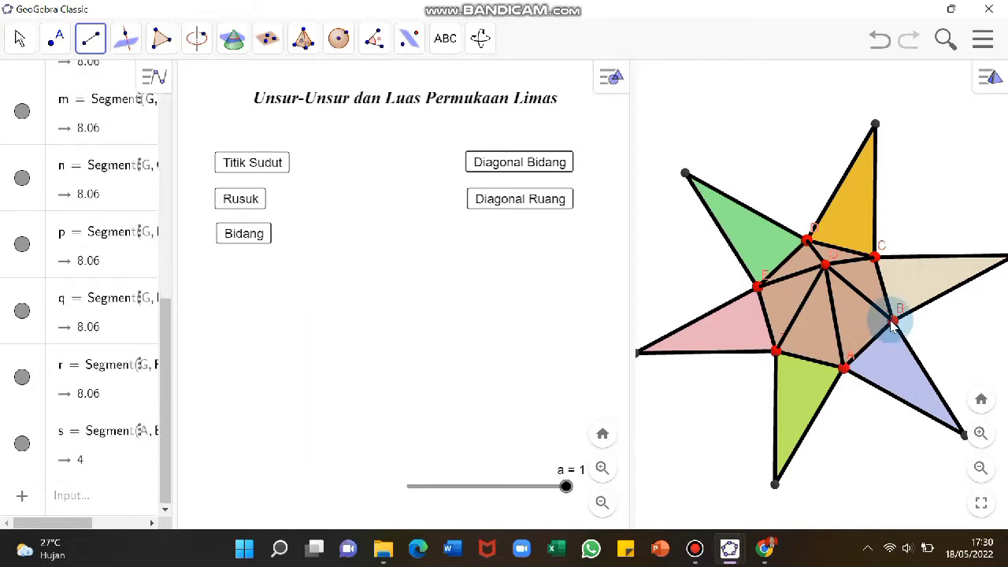
{"action": "left_click", "coordinate": [894, 321]}
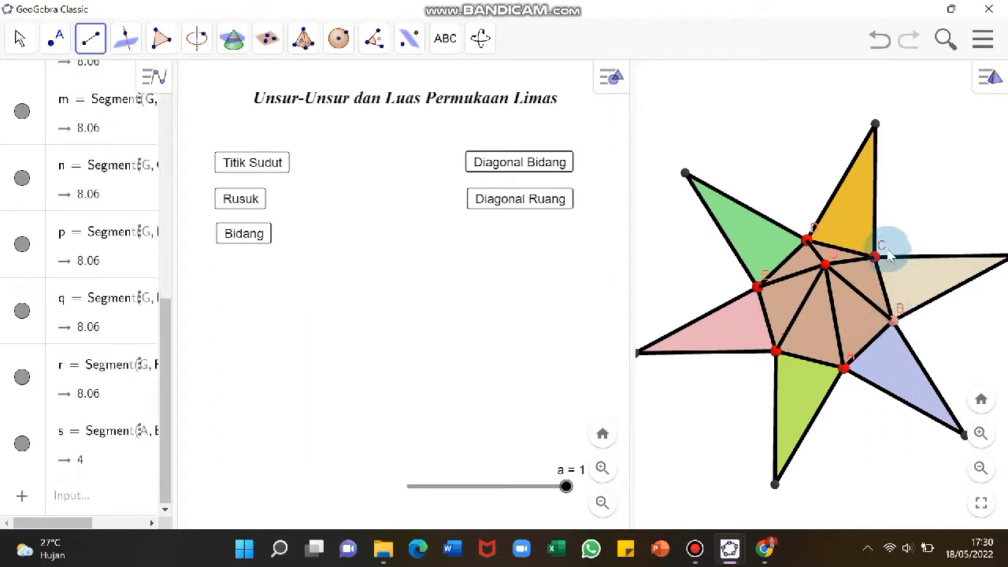
{"action": "left_click", "coordinate": [876, 257]}
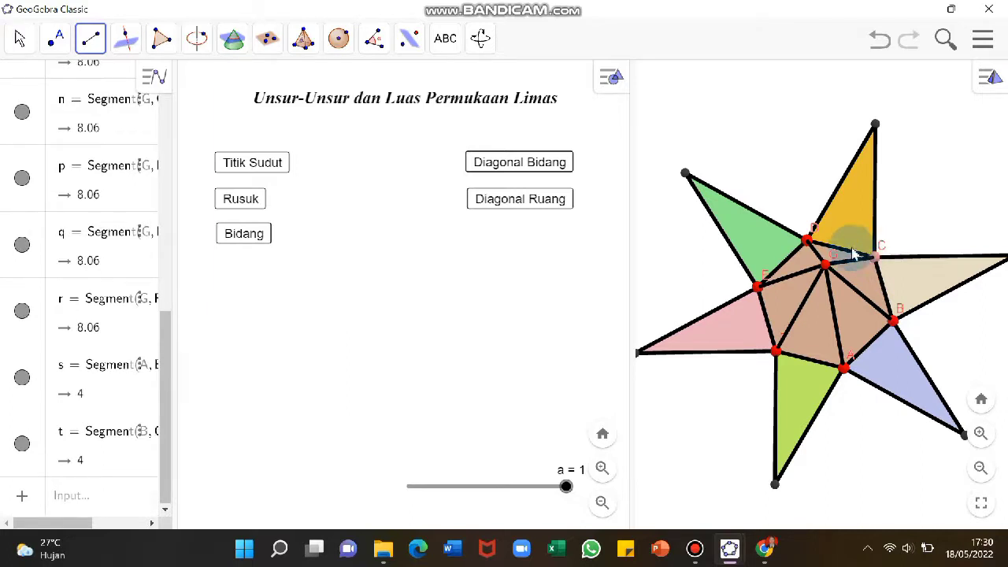
{"action": "left_click", "coordinate": [808, 240]}
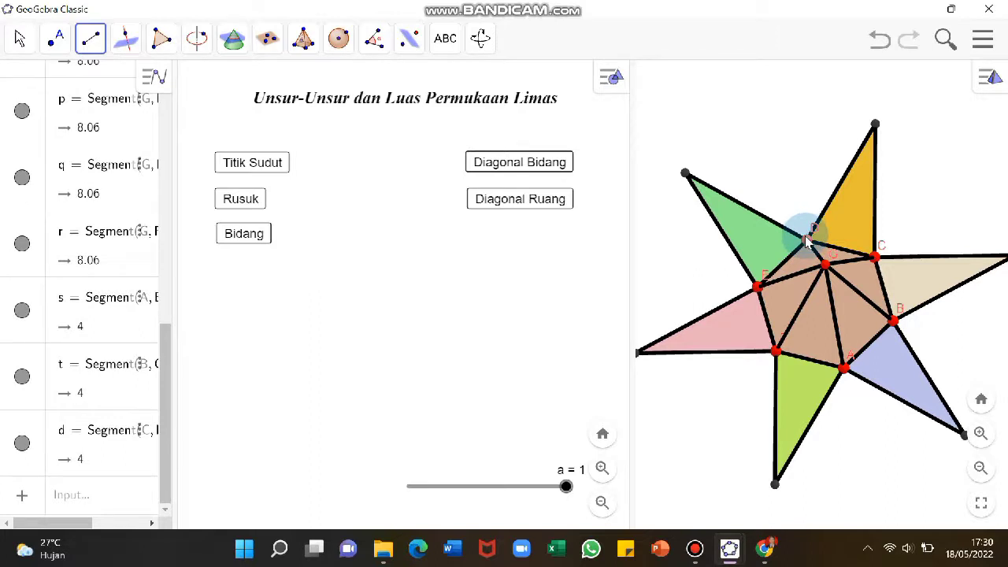
Draw segments over the remaining base edges DE, EF and FA, and leave the Segment tool
{"action": "left_click", "coordinate": [807, 240]}
{"action": "left_click", "coordinate": [758, 288]}
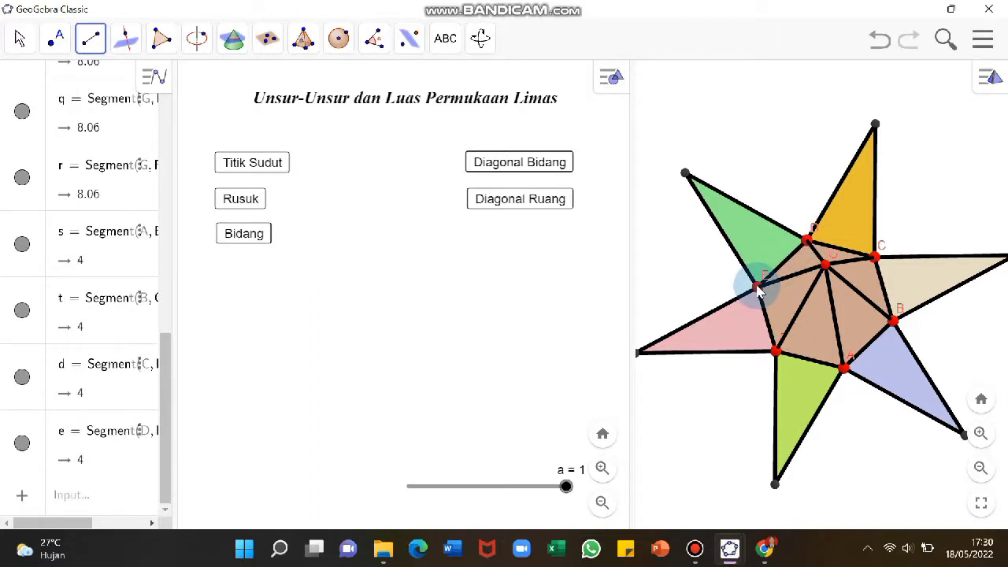
{"action": "left_click", "coordinate": [776, 353]}
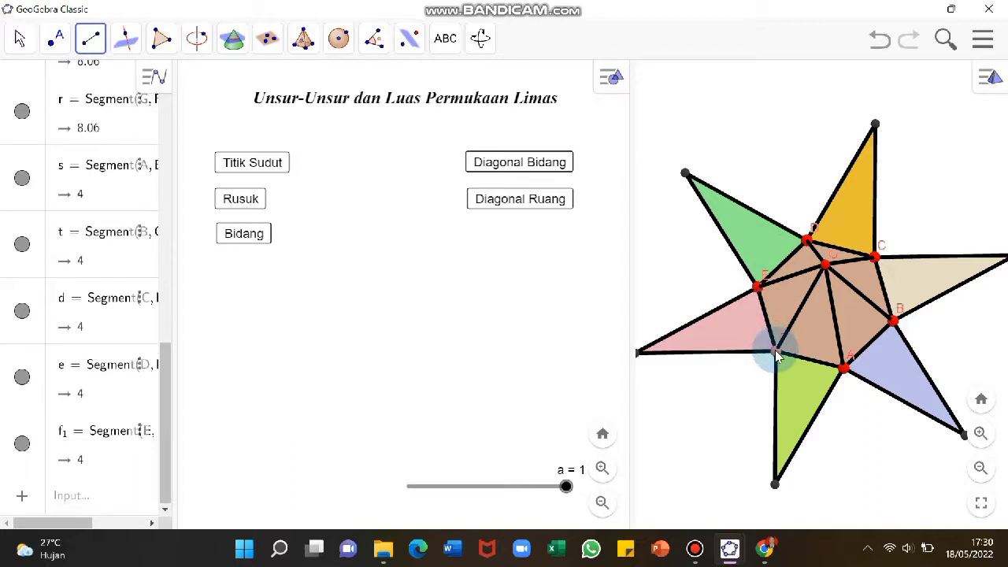
{"action": "left_click", "coordinate": [776, 354]}
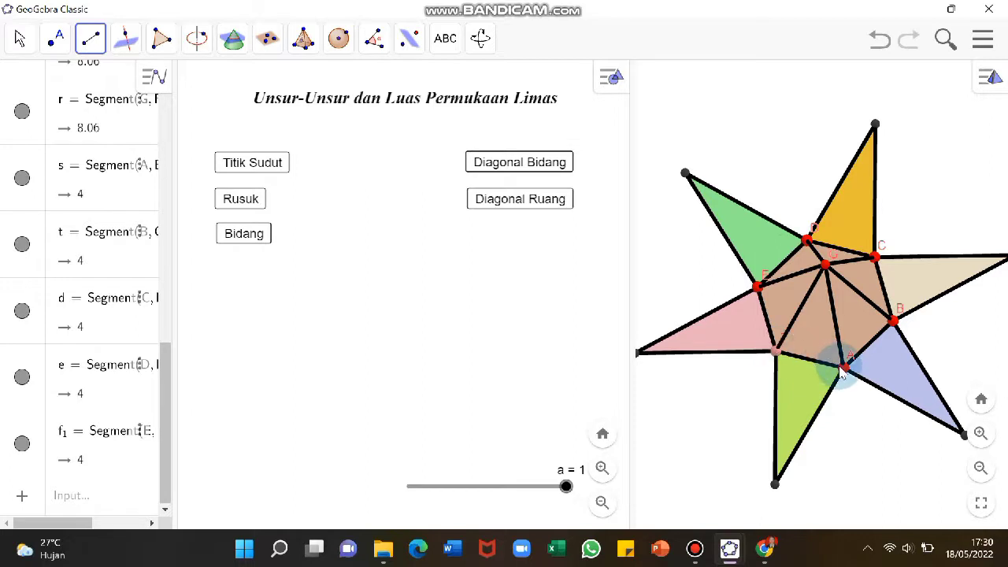
{"action": "left_click", "coordinate": [844, 367]}
{"action": "left_click", "coordinate": [20, 38]}
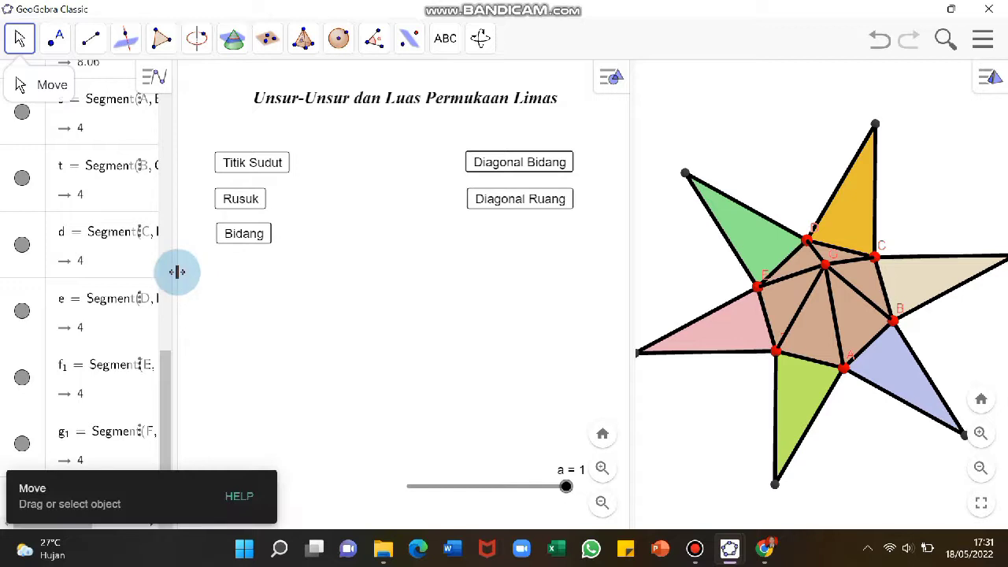
Select the six lateral-edge segments GA, GB, GC, GD, GE and GF together in the object list
{"action": "left_click_drag", "start_coordinate": [175, 275], "coordinate": [205, 276]}
{"action": "left_click_drag", "start_coordinate": [194, 370], "coordinate": [188, 188]}
{"action": "left_click_drag", "start_coordinate": [200, 335], "coordinate": [190, 507]}
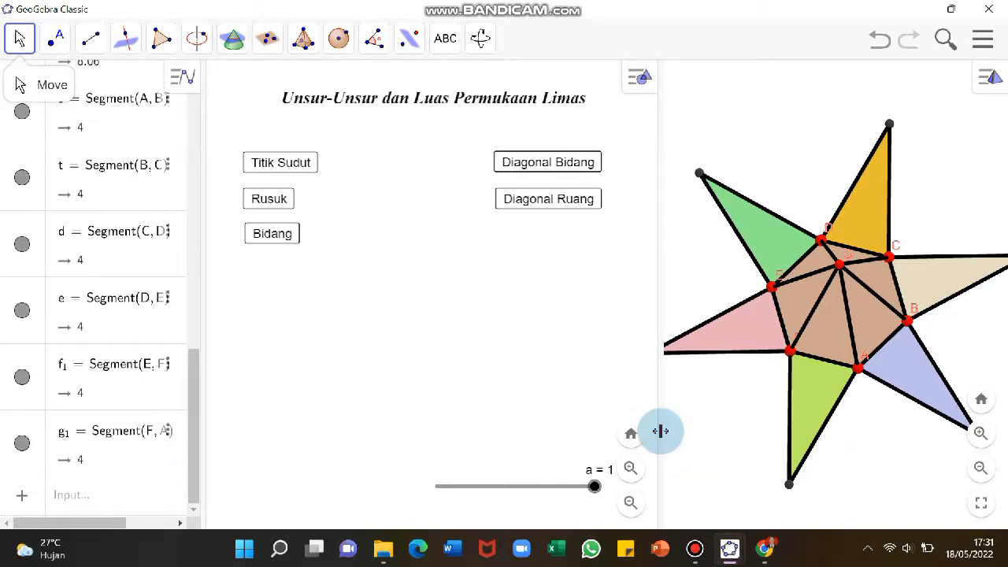
{"action": "left_click_drag", "start_coordinate": [197, 382], "coordinate": [182, 381]}
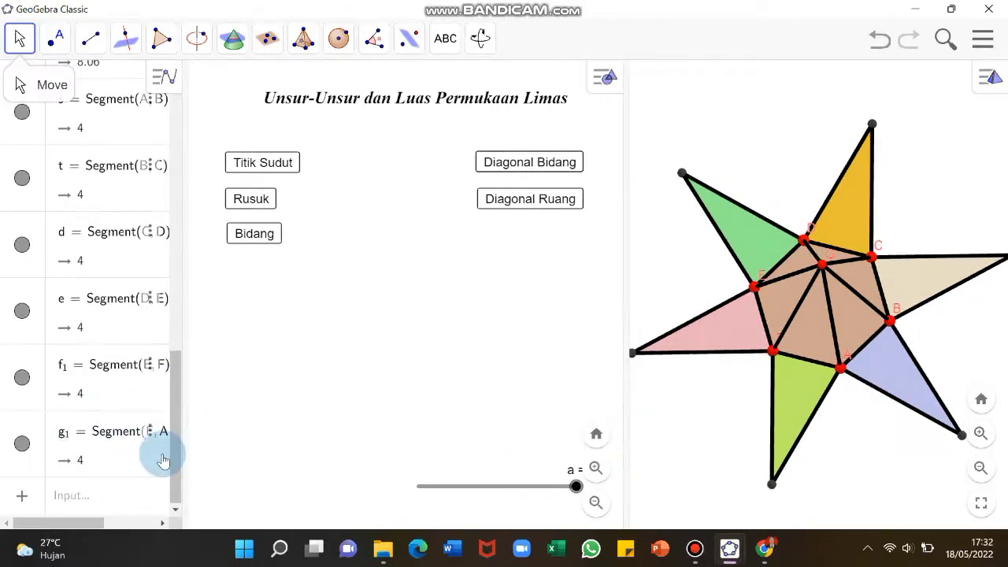
{"action": "left_click_drag", "start_coordinate": [171, 467], "coordinate": [202, 258]}
{"action": "scroll", "coordinate": [27, 247], "scroll_direction": "up", "scroll_amount": 2}
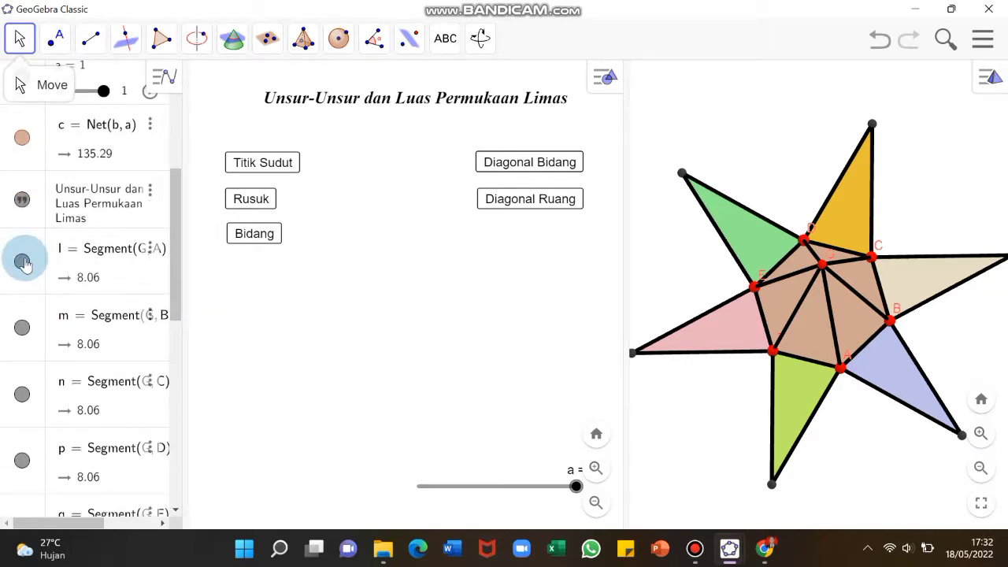
{"action": "left_click", "coordinate": [91, 262]}
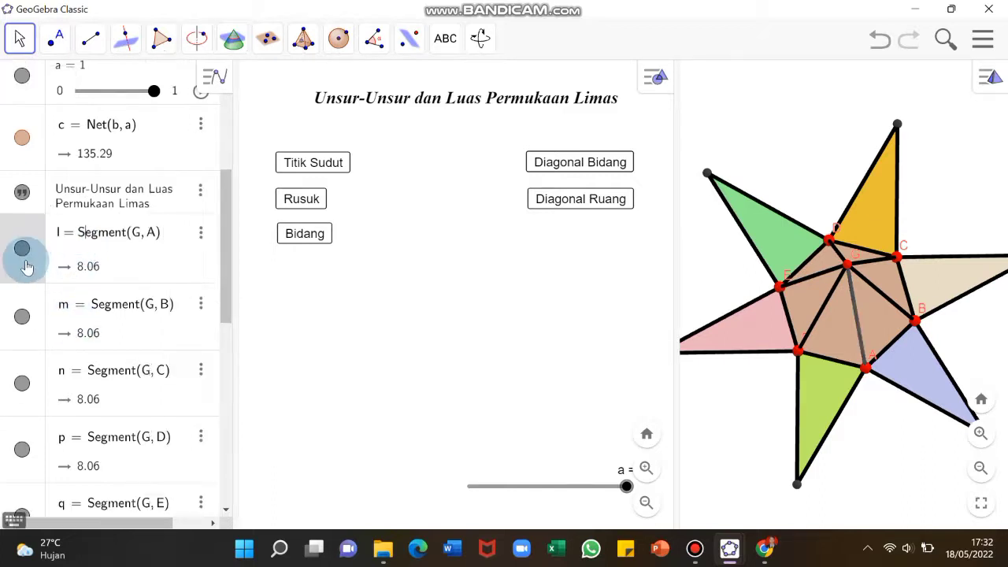
{"action": "left_click", "coordinate": [32, 313], "text": "ctrl"}
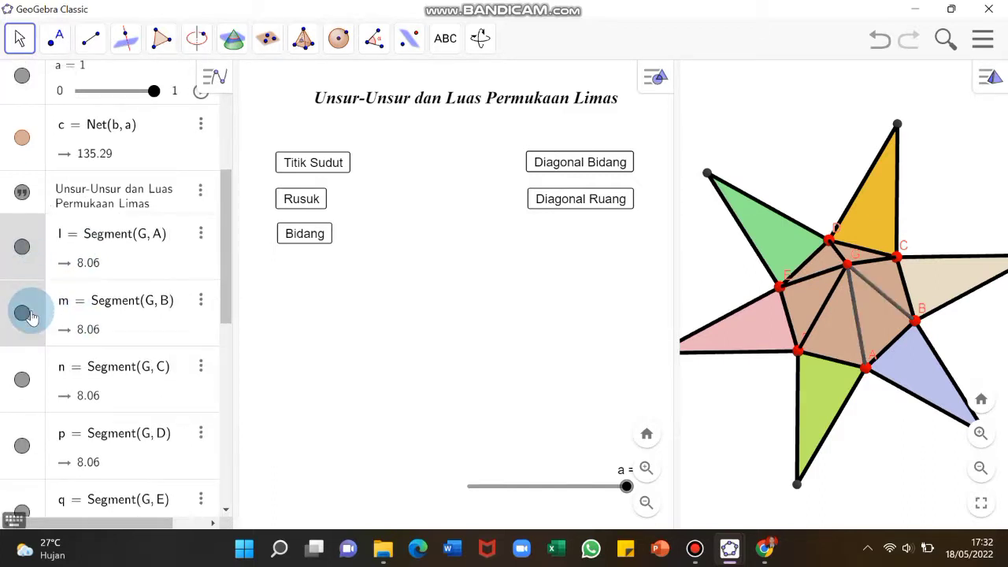
{"action": "left_click", "coordinate": [35, 379], "text": "ctrl"}
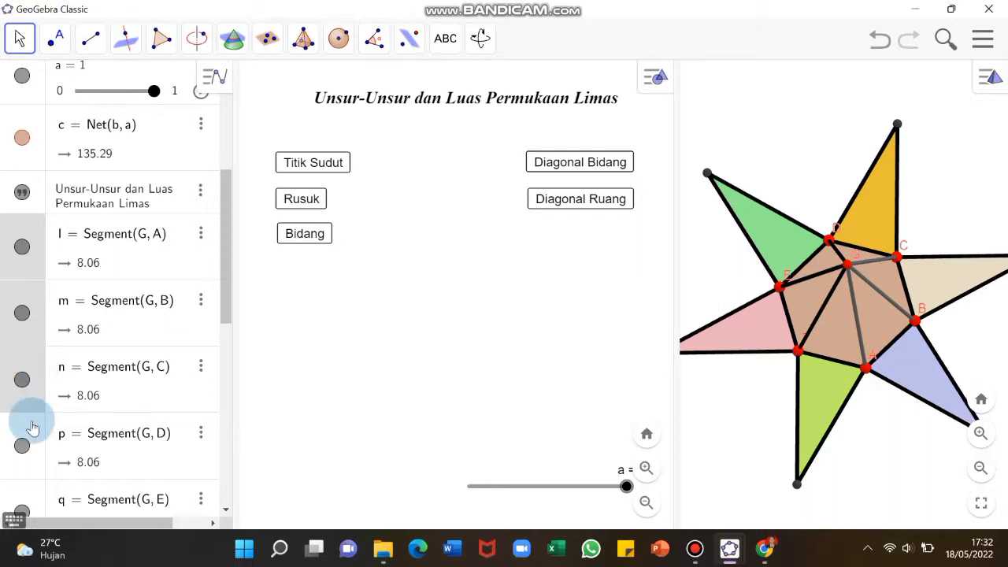
{"action": "left_click", "coordinate": [32, 426], "text": "ctrl"}
{"action": "left_click", "coordinate": [32, 502], "text": "ctrl"}
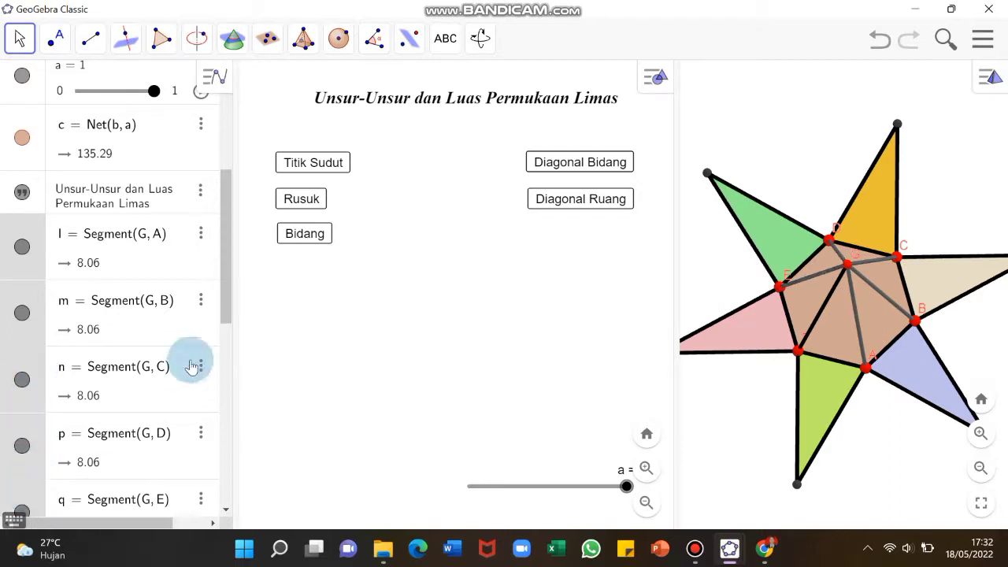
{"action": "scroll", "coordinate": [229, 362], "scroll_direction": "down", "scroll_amount": 1}
{"action": "scroll", "coordinate": [228, 362], "scroll_direction": "down", "scroll_amount": 5}
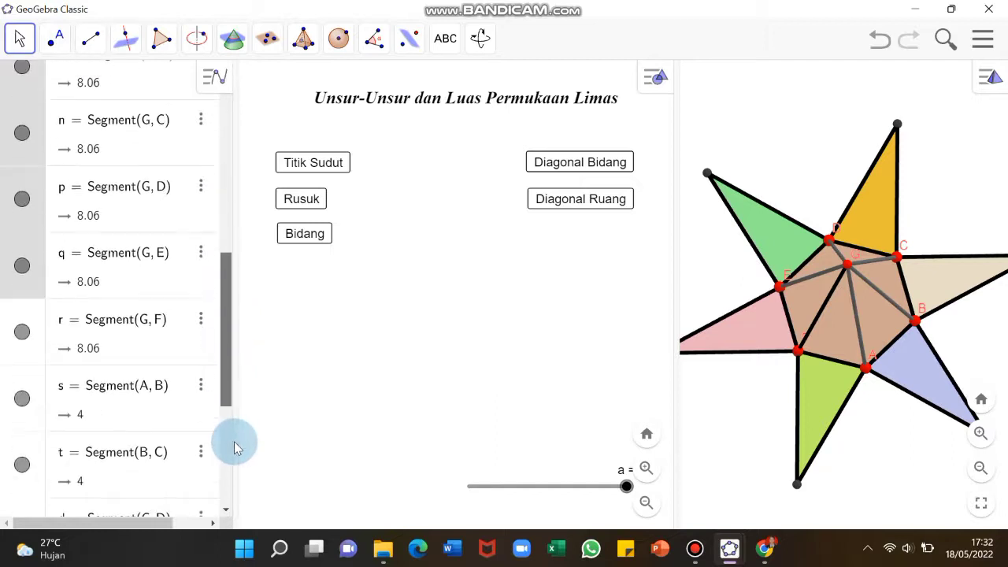
{"action": "left_click", "coordinate": [34, 181], "text": "ctrl"}
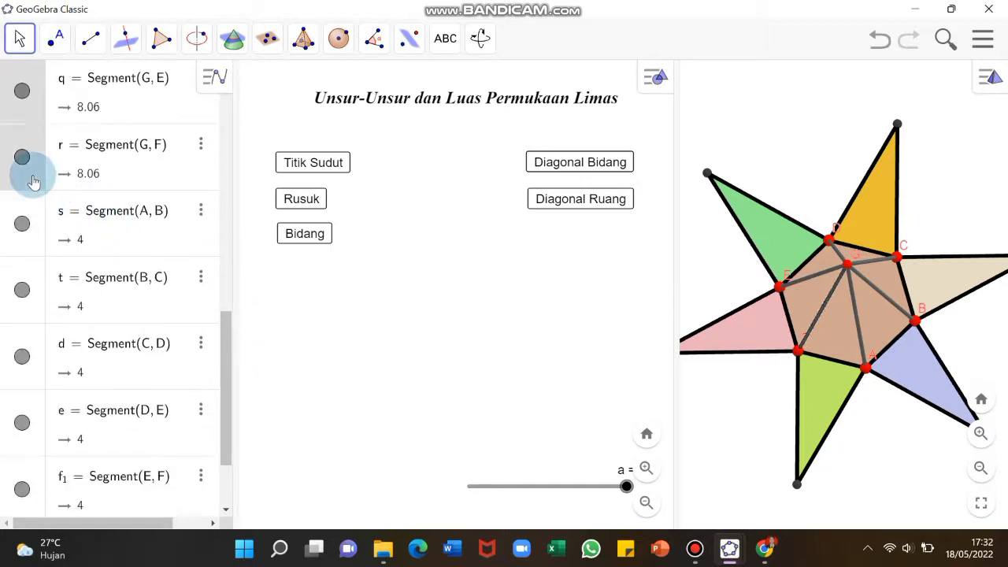
Add the six base-edge segments AB, BC, CD, DE, EF and FA to the selection
{"action": "left_click", "coordinate": [27, 248], "text": "ctrl"}
{"action": "left_click", "coordinate": [27, 306], "text": "ctrl"}
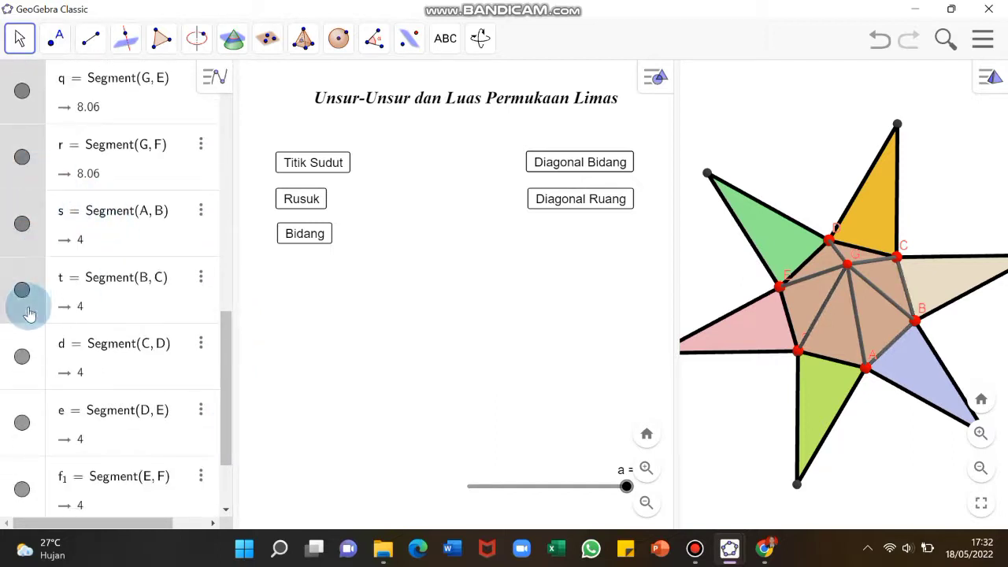
{"action": "left_click", "coordinate": [33, 378], "text": "ctrl"}
{"action": "left_click_drag", "start_coordinate": [225, 432], "coordinate": [225, 507]}
{"action": "left_click", "coordinate": [68, 340], "text": "ctrl"}
{"action": "left_click", "coordinate": [37, 331], "text": "ctrl"}
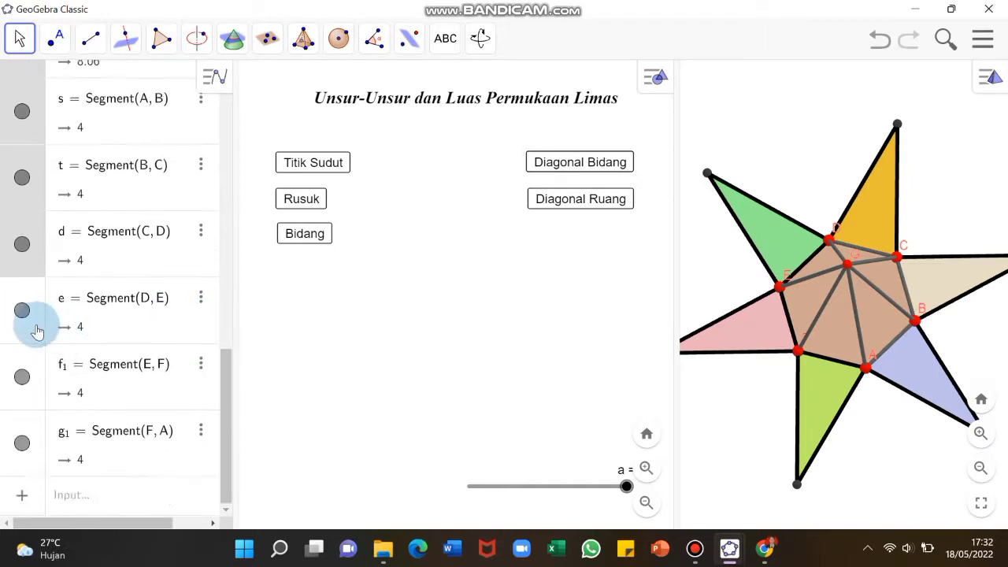
{"action": "left_click", "coordinate": [33, 403], "text": "ctrl"}
{"action": "left_click", "coordinate": [34, 456], "text": "ctrl"}
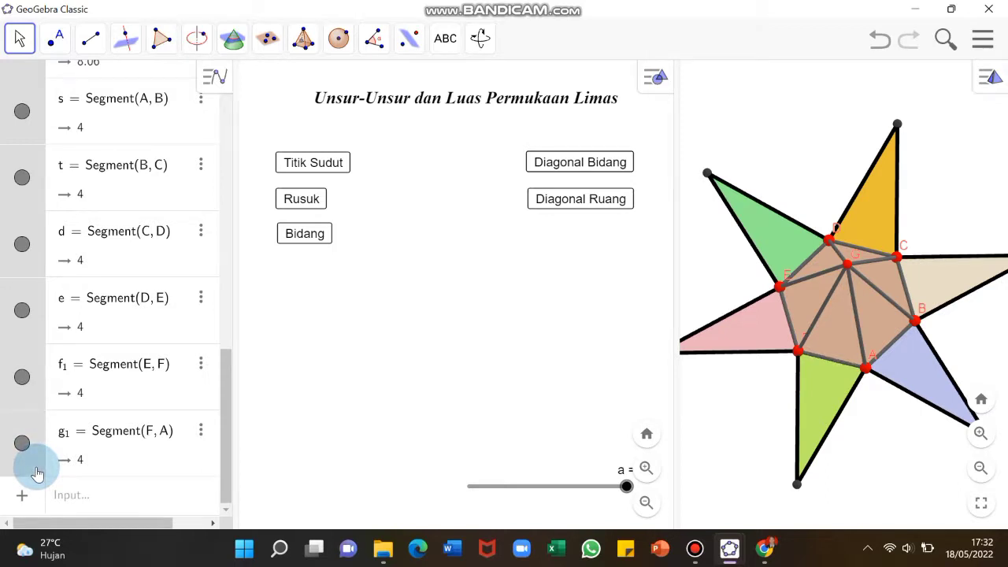
Colour the selected lateral-edge and base-edge segments of the pyramid red
{"action": "left_click", "coordinate": [123, 70]}
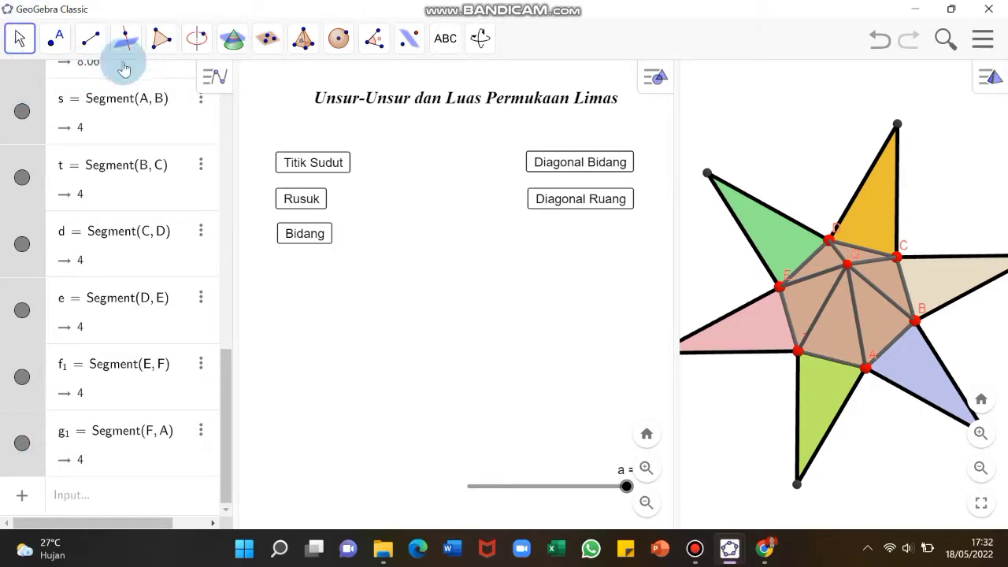
{"action": "left_click", "coordinate": [207, 85]}
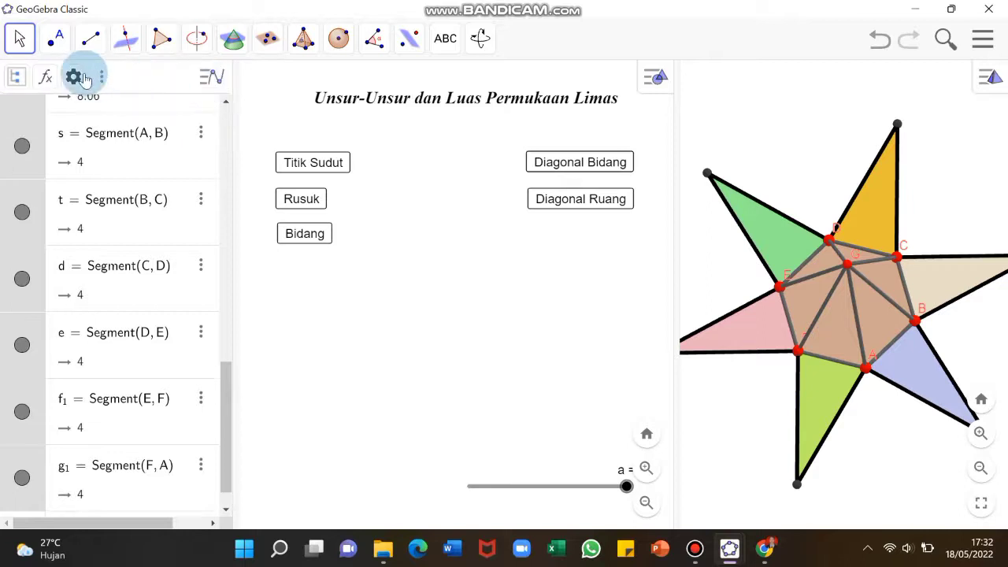
{"action": "left_click", "coordinate": [101, 78]}
{"action": "left_click", "coordinate": [101, 79]}
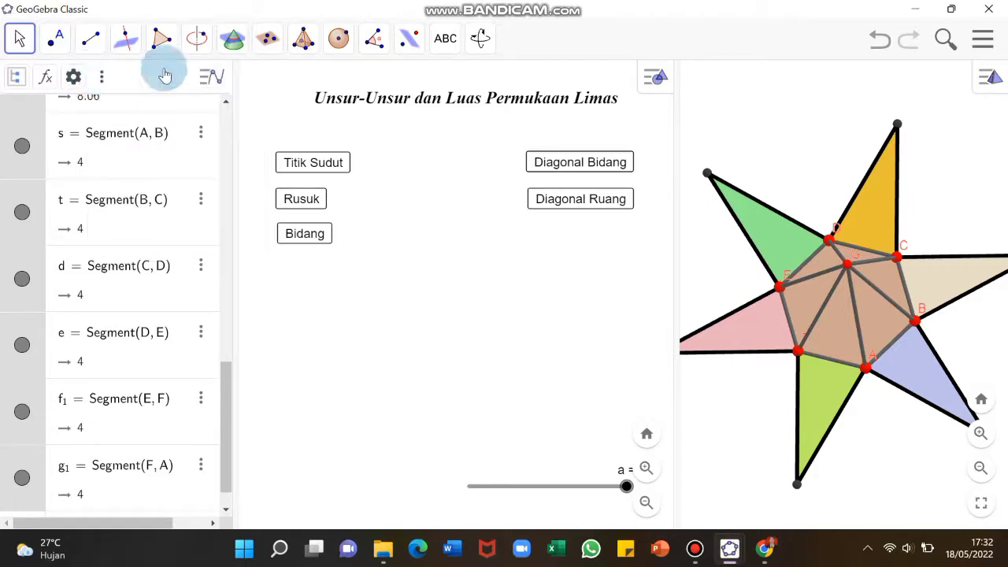
{"action": "right_click", "coordinate": [39, 266]}
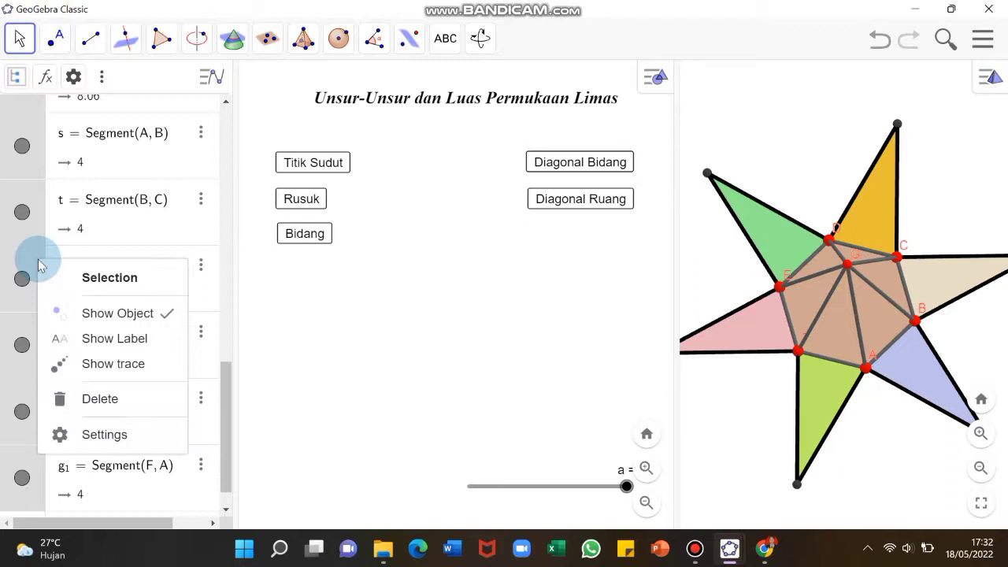
{"action": "left_click", "coordinate": [105, 435]}
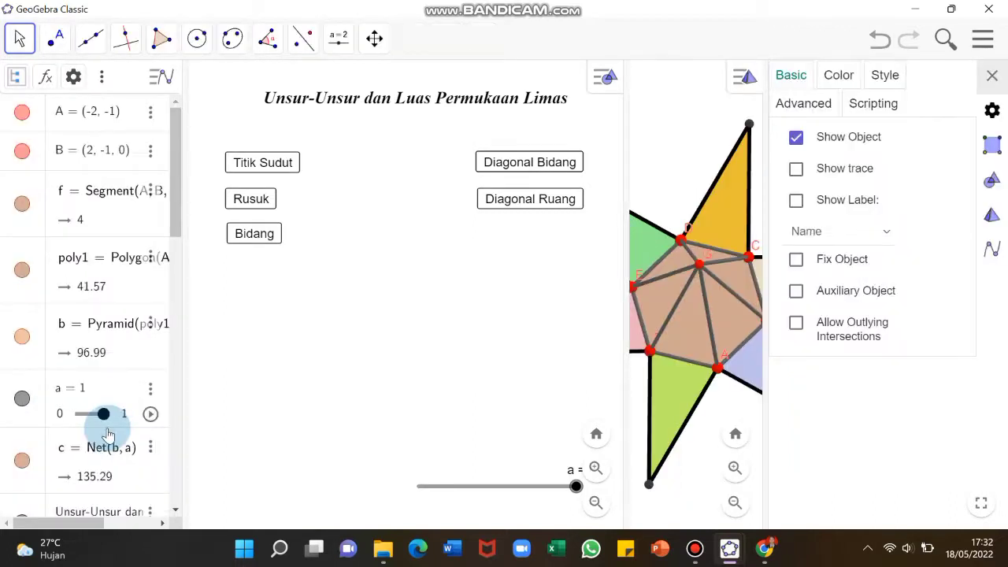
{"action": "left_click", "coordinate": [835, 78]}
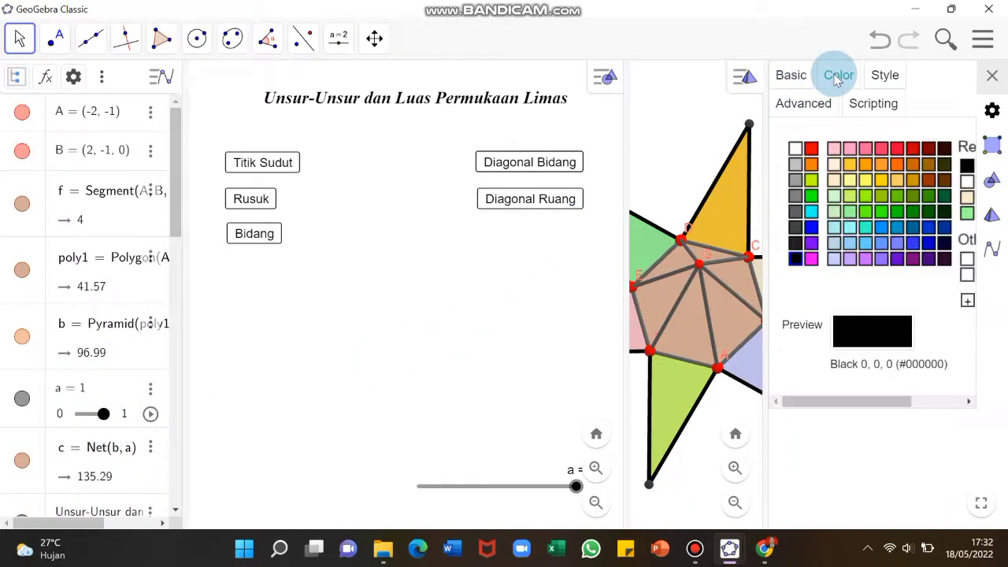
{"action": "left_click", "coordinate": [813, 150]}
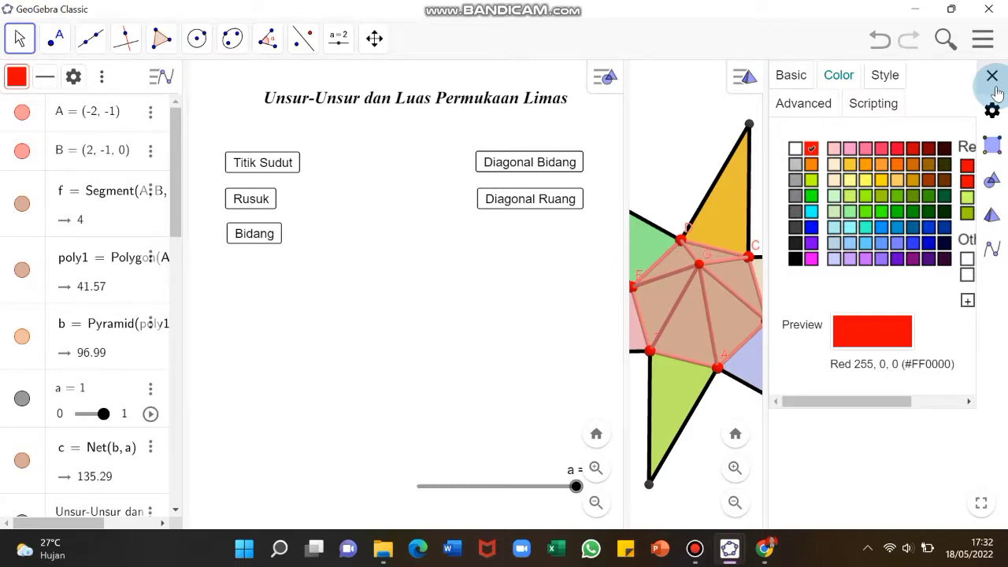
{"action": "left_click", "coordinate": [992, 76]}
{"action": "left_click", "coordinate": [918, 155]}
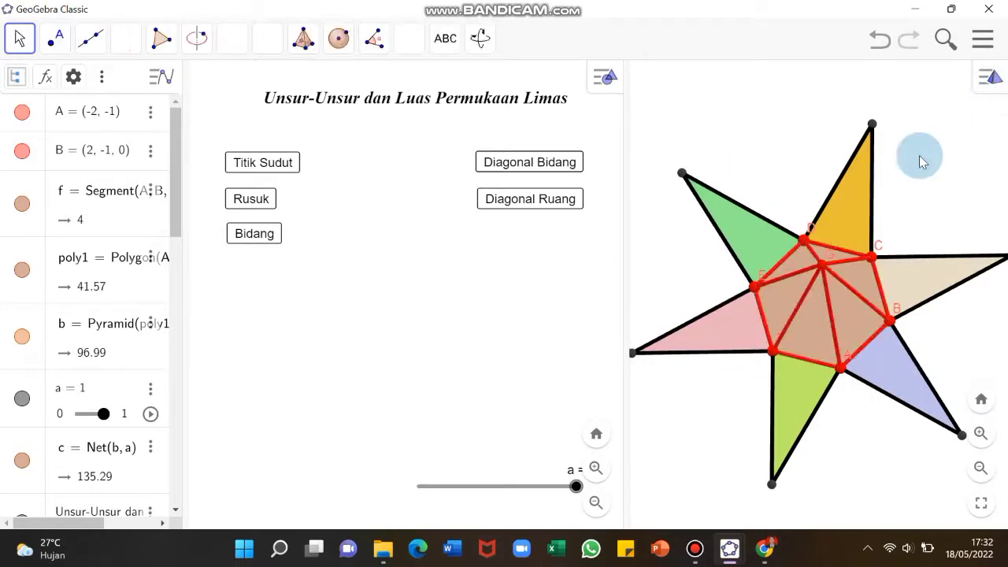
Draw a triangular polygon through G, A and B over the pyramid's lateral face and leave the Polygon tool
{"action": "mouse_move", "coordinate": [911, 176]}
{"action": "left_mouse_down"}
{"action": "mouse_move", "coordinate": [905, 153]}
{"action": "mouse_move", "coordinate": [916, 162]}
{"action": "left_mouse_up"}
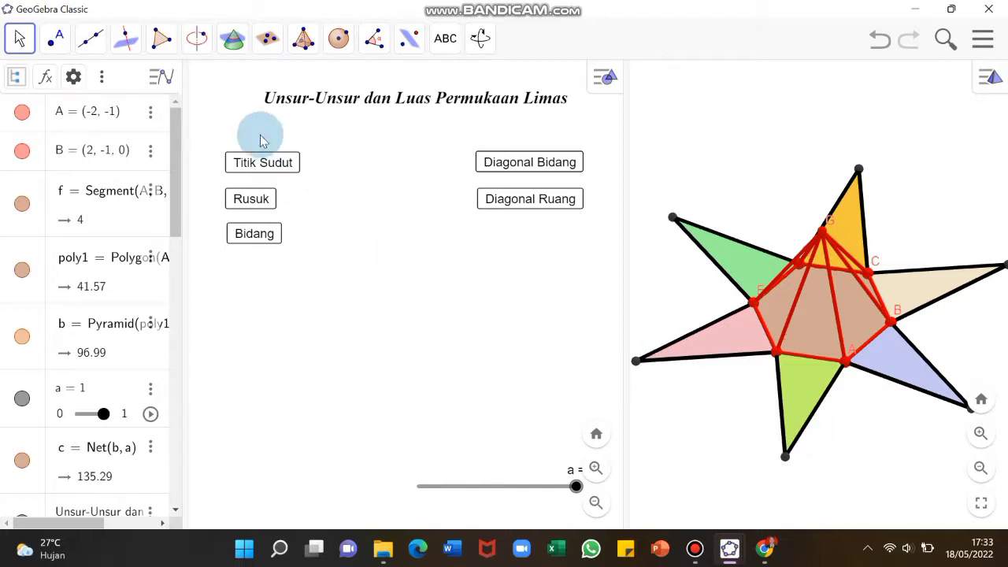
{"action": "left_click", "coordinate": [160, 43]}
{"action": "left_click", "coordinate": [171, 84]}
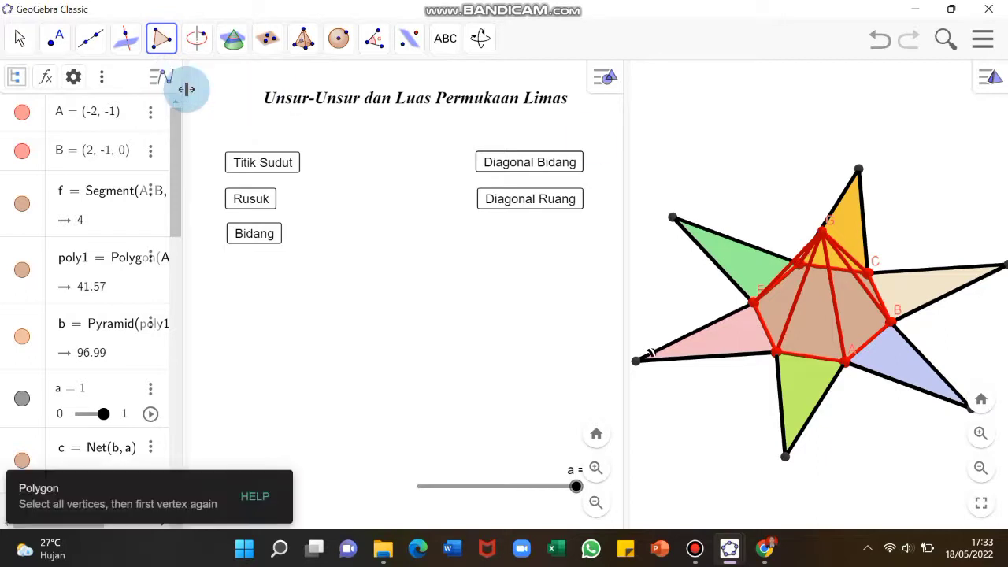
{"action": "left_click", "coordinate": [825, 232]}
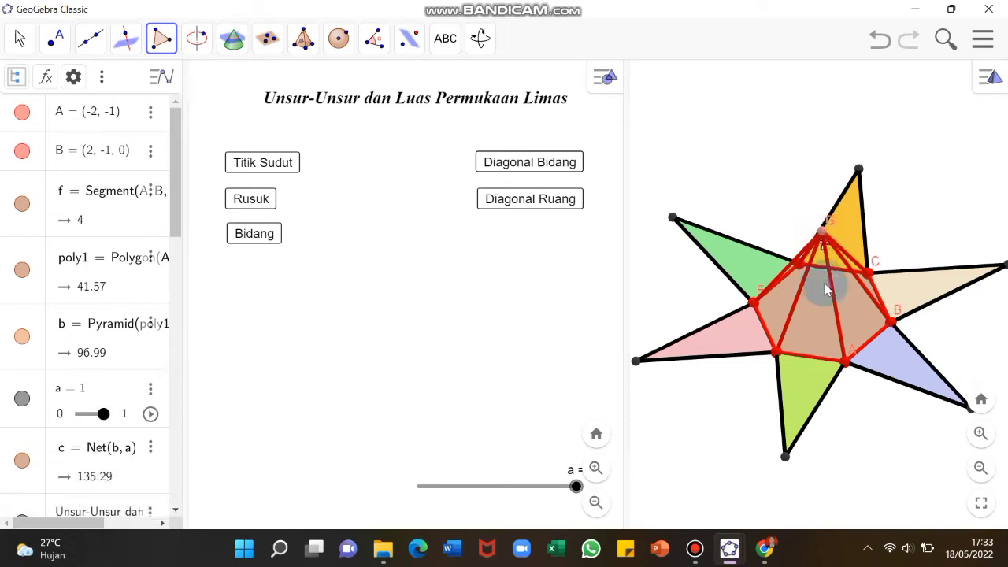
{"action": "left_click", "coordinate": [844, 362]}
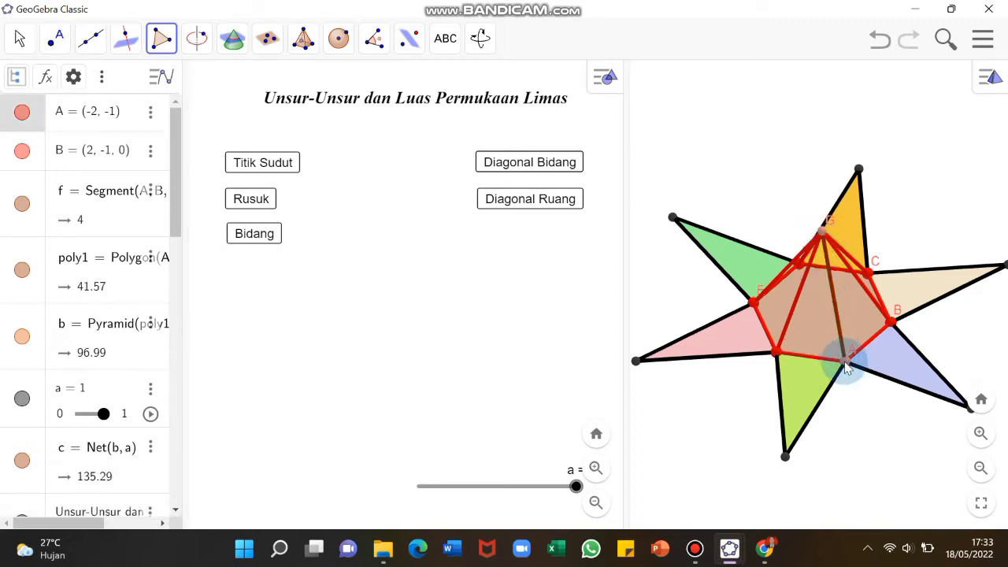
{"action": "left_click", "coordinate": [895, 323]}
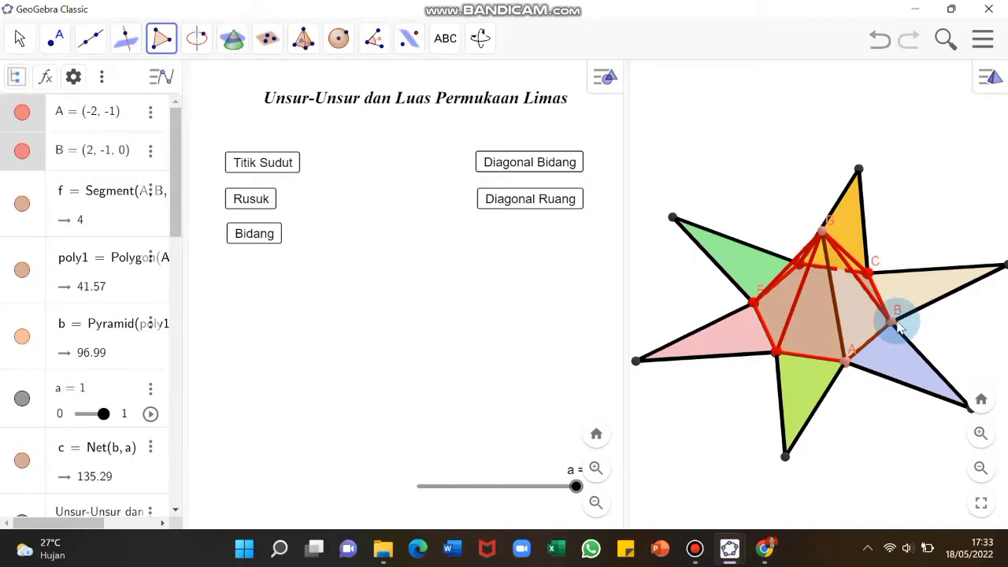
{"action": "left_click", "coordinate": [825, 233]}
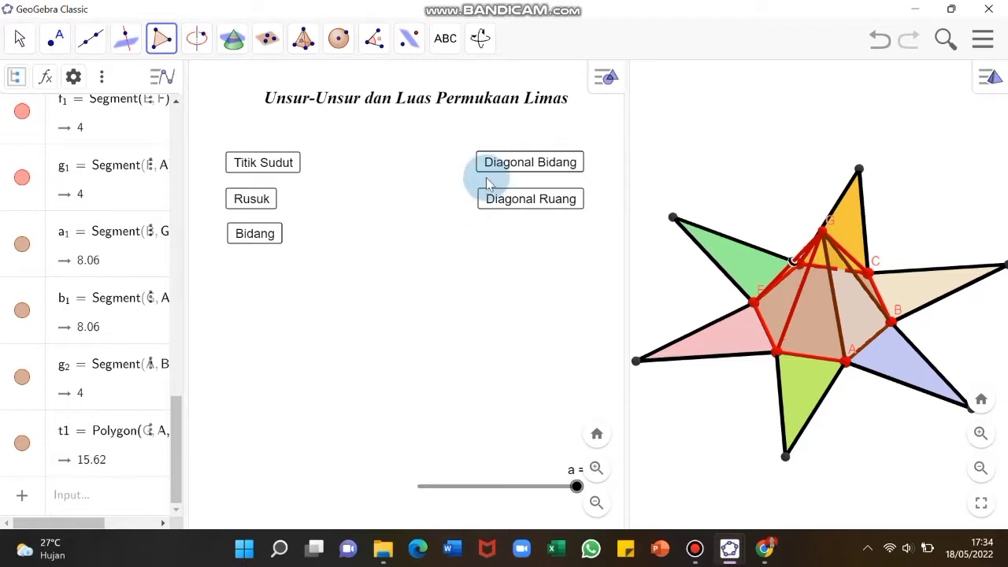
{"action": "left_click", "coordinate": [20, 38]}
Hide the three side segments BG, GA and AB that belong to the new triangle GAB
{"action": "left_click", "coordinate": [644, 454]}
{"action": "left_click_drag", "start_coordinate": [890, 452], "coordinate": [850, 461]}
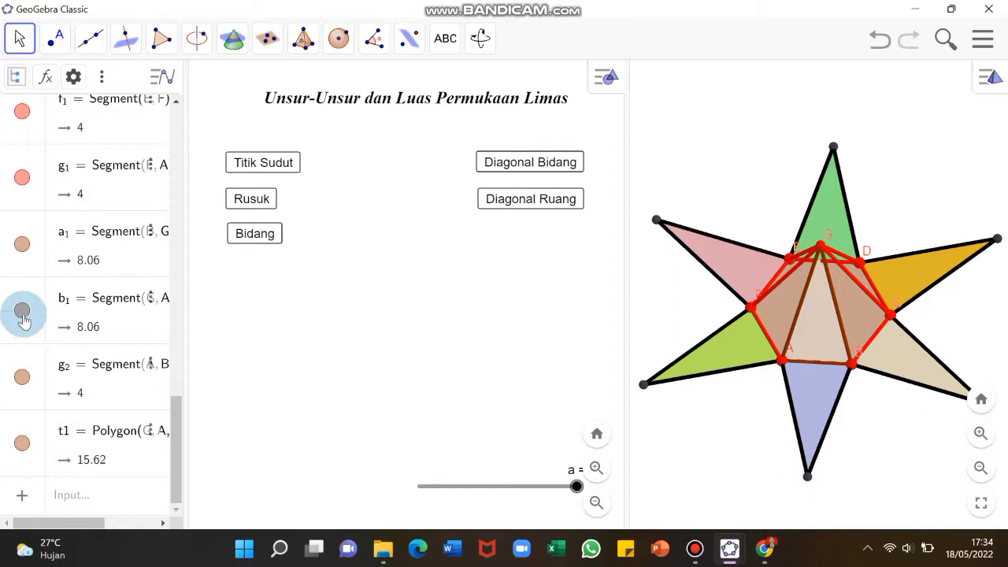
{"action": "left_click", "coordinate": [21, 376]}
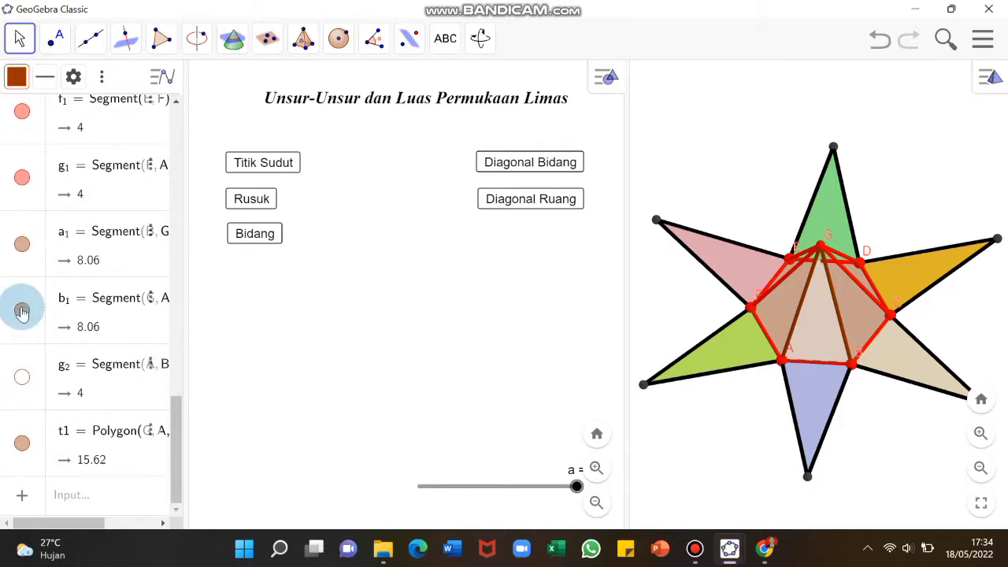
{"action": "left_click", "coordinate": [21, 243]}
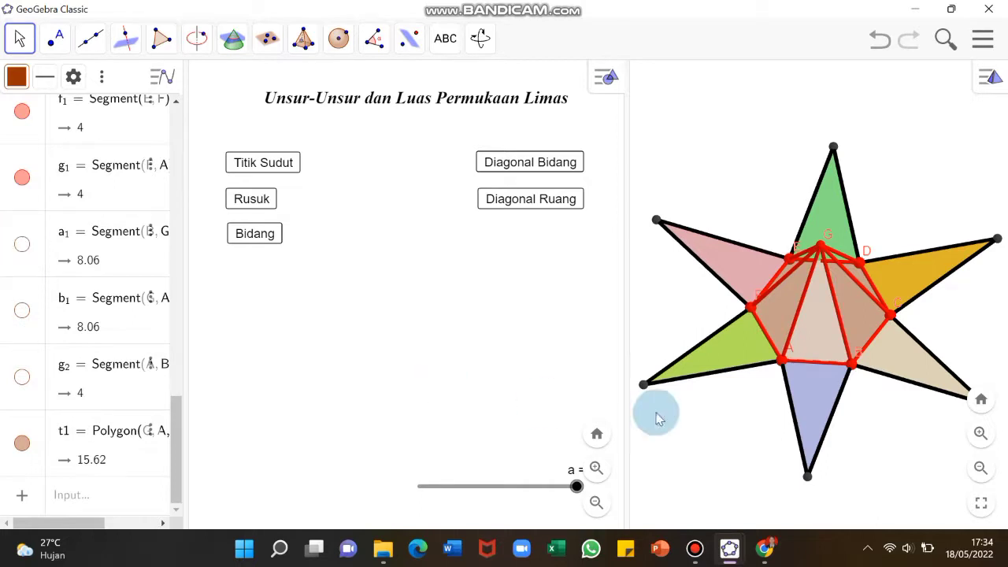
Fill triangle GAB with opaque dark brown
{"action": "right_click", "coordinate": [824, 332]}
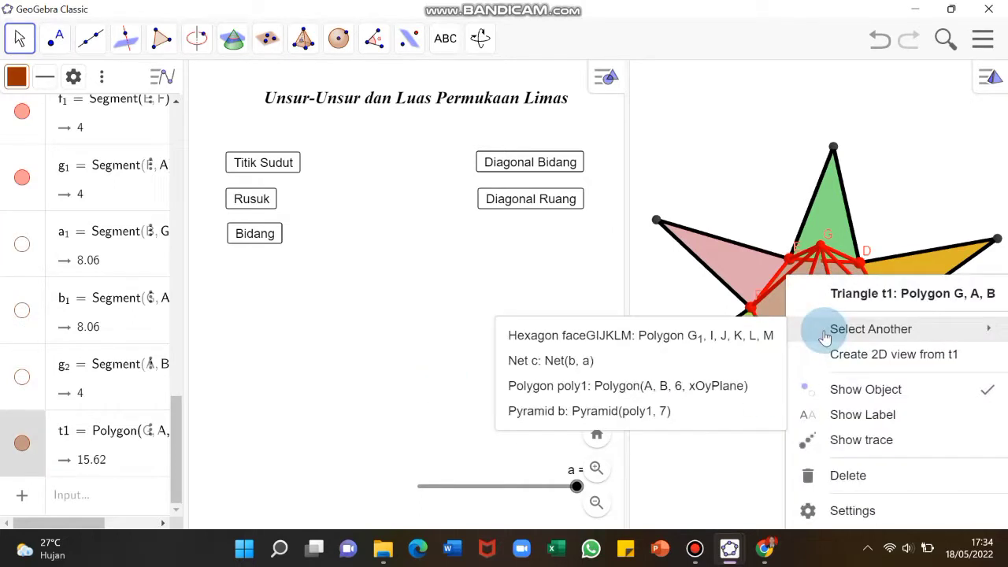
{"action": "left_click", "coordinate": [842, 511]}
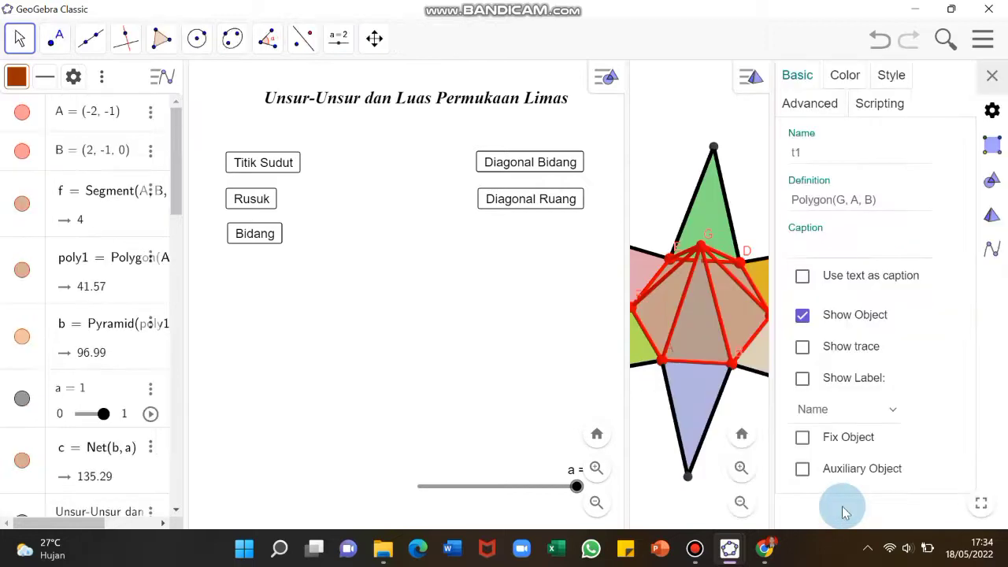
{"action": "left_click", "coordinate": [841, 75]}
{"action": "left_click", "coordinate": [918, 164]}
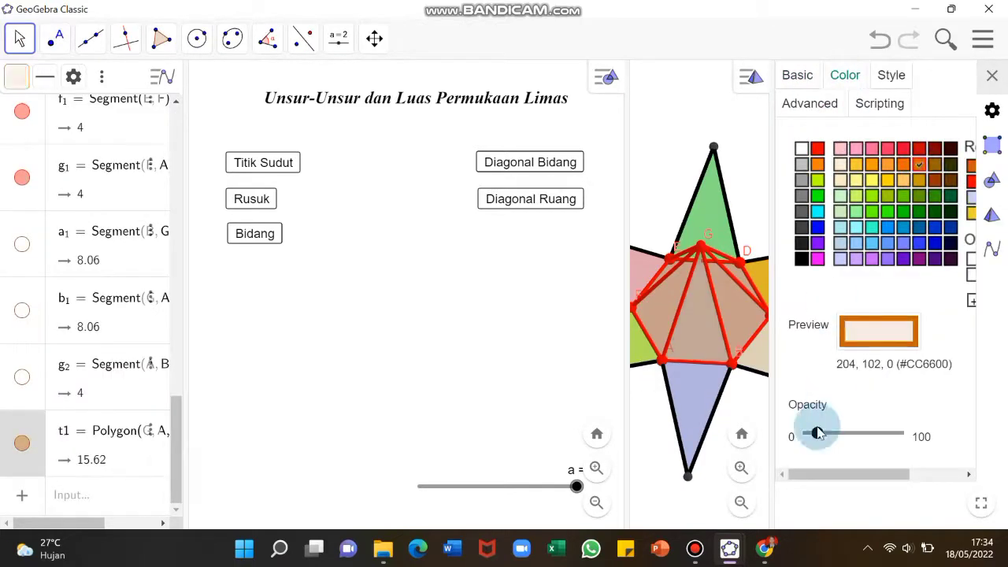
{"action": "left_click", "coordinate": [935, 167]}
{"action": "left_click", "coordinate": [991, 75]}
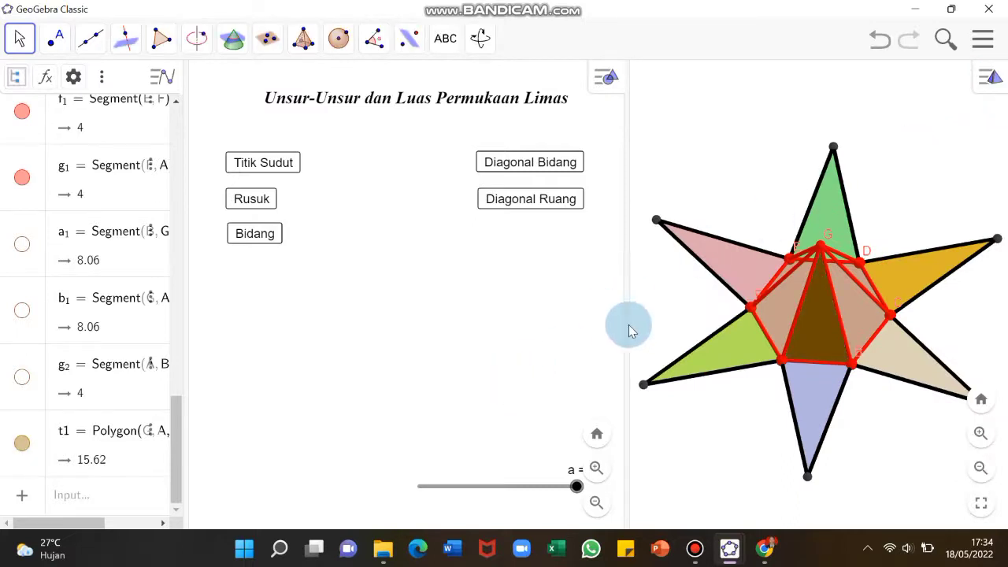
{"action": "left_click_drag", "start_coordinate": [664, 262], "coordinate": [594, 252]}
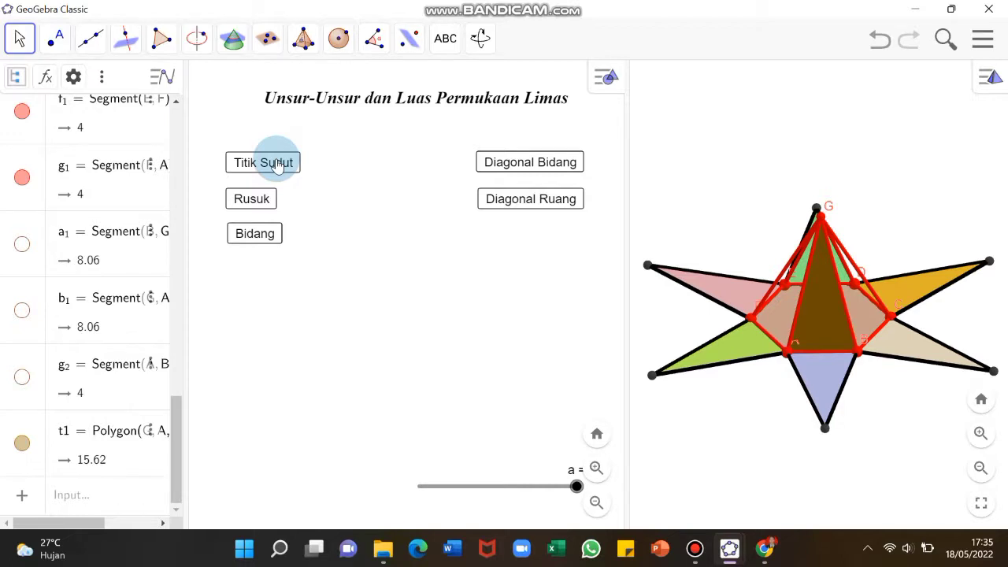
{"action": "left_click", "coordinate": [443, 41]}
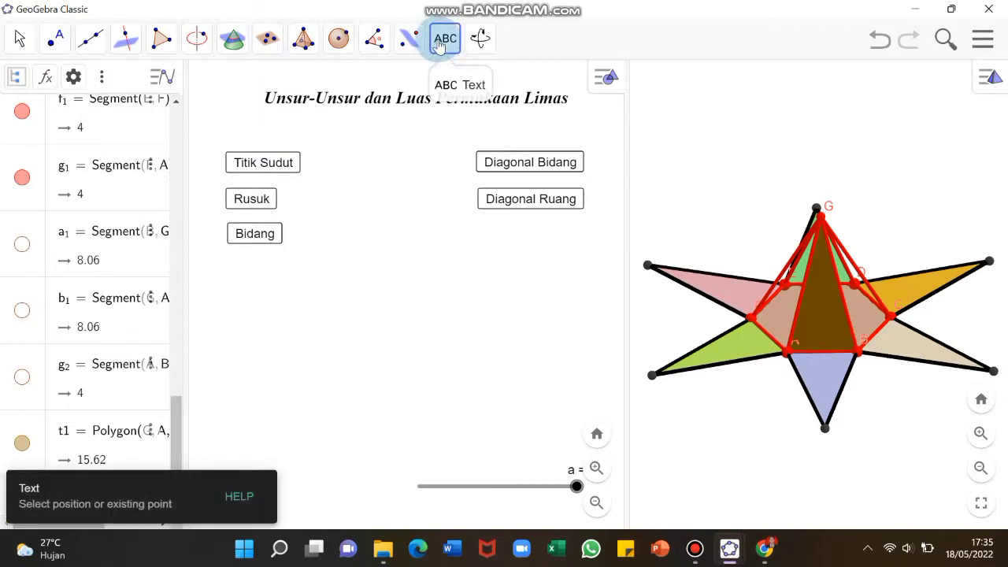
{"action": "left_click", "coordinate": [421, 344]}
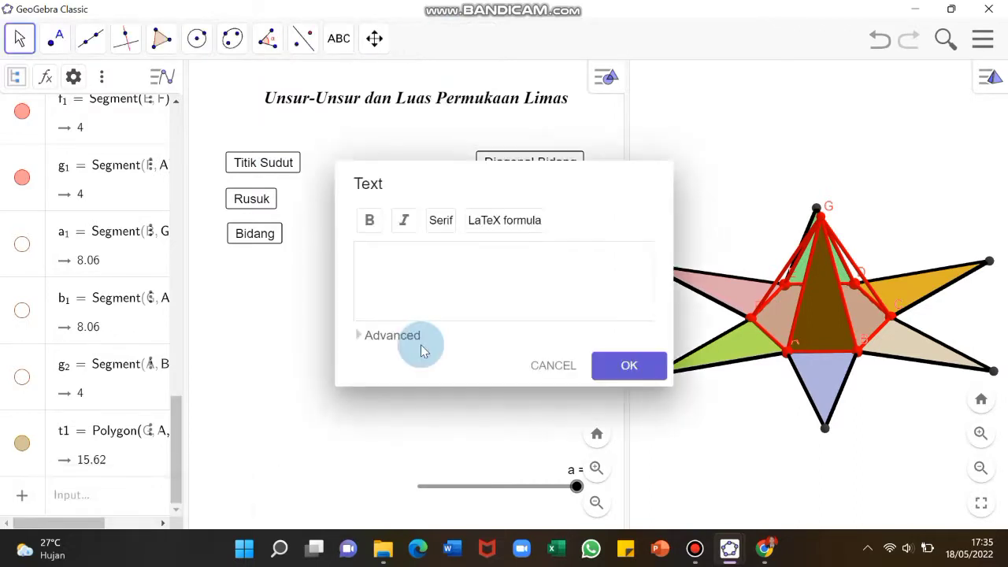
{"action": "left_click", "coordinate": [536, 367]}
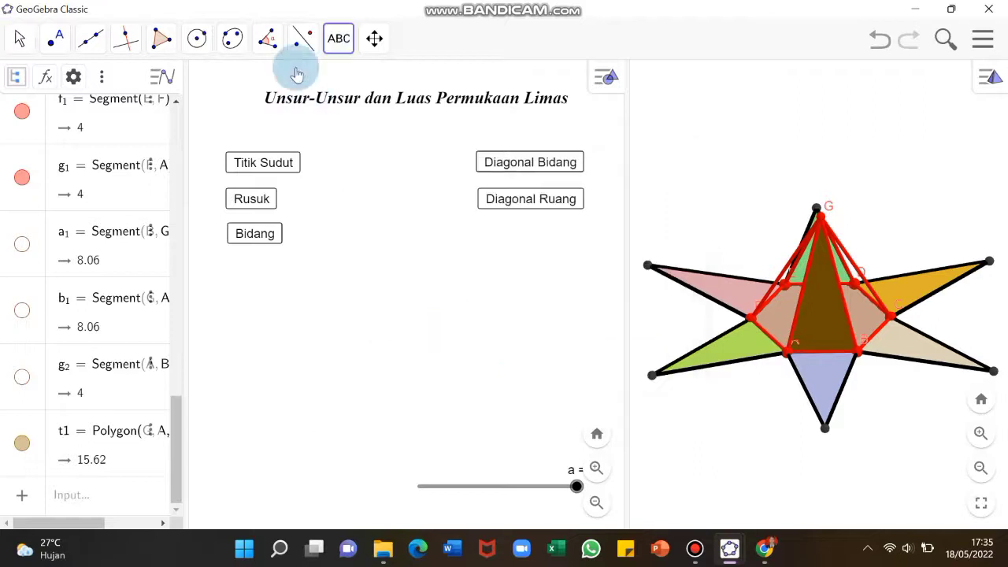
Add a check box captioned "Tiitk A" below the Bidang button, without linking any objects
{"action": "left_click", "coordinate": [338, 38]}
{"action": "left_click", "coordinate": [363, 220]}
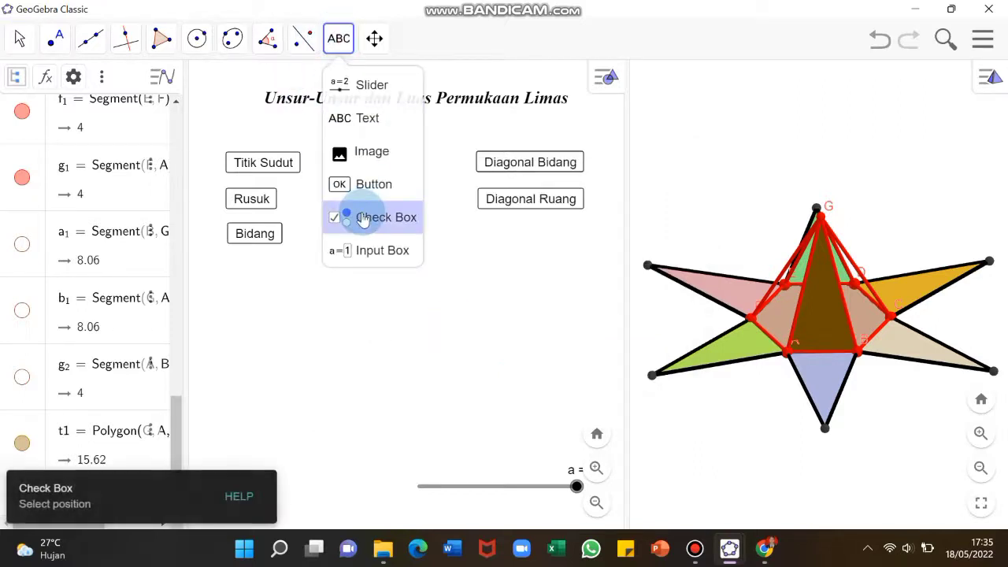
{"action": "left_click", "coordinate": [232, 305]}
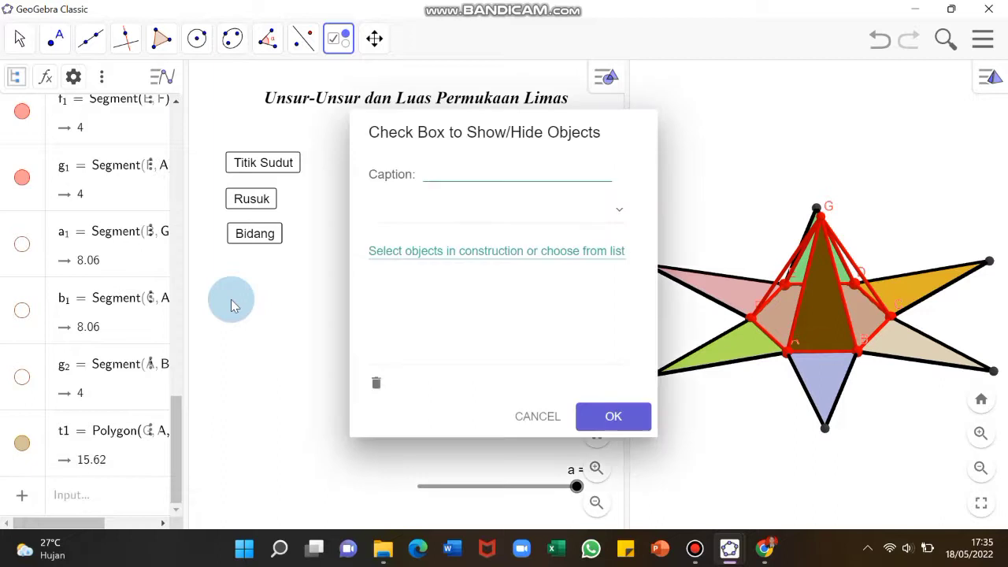
{"action": "left_click", "coordinate": [437, 175]}
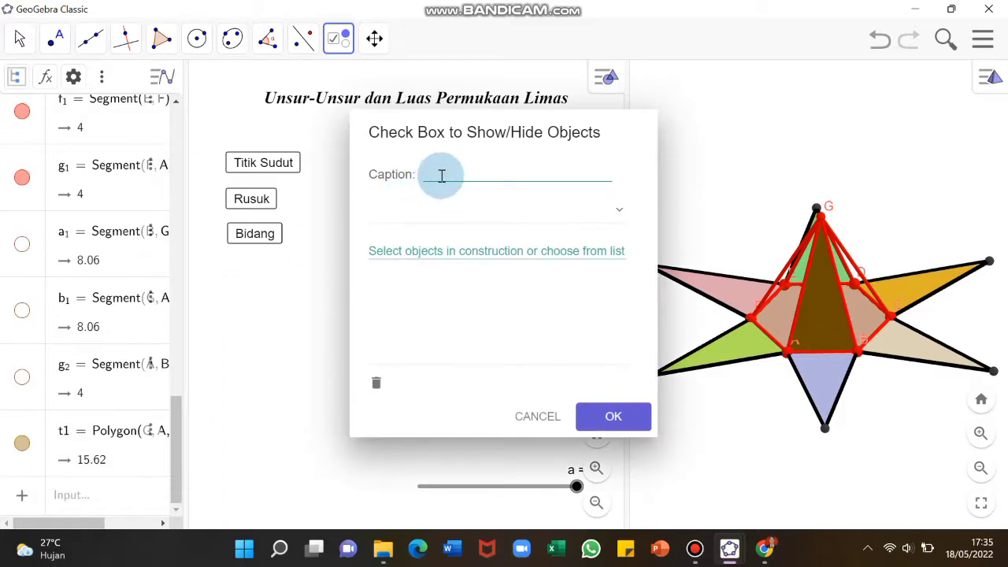
{"action": "type", "text": "Titik A"}
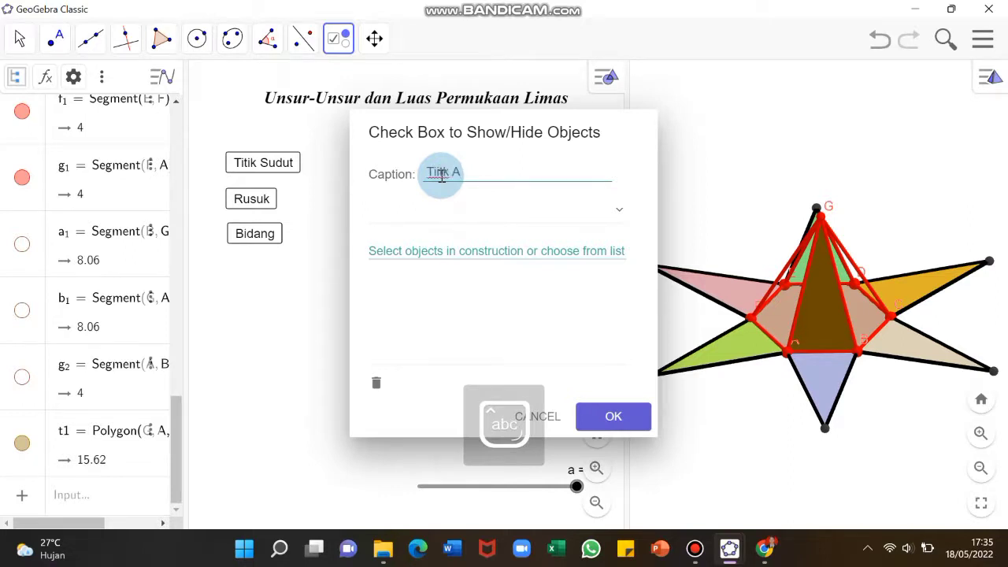
{"action": "key", "text": "Return"}
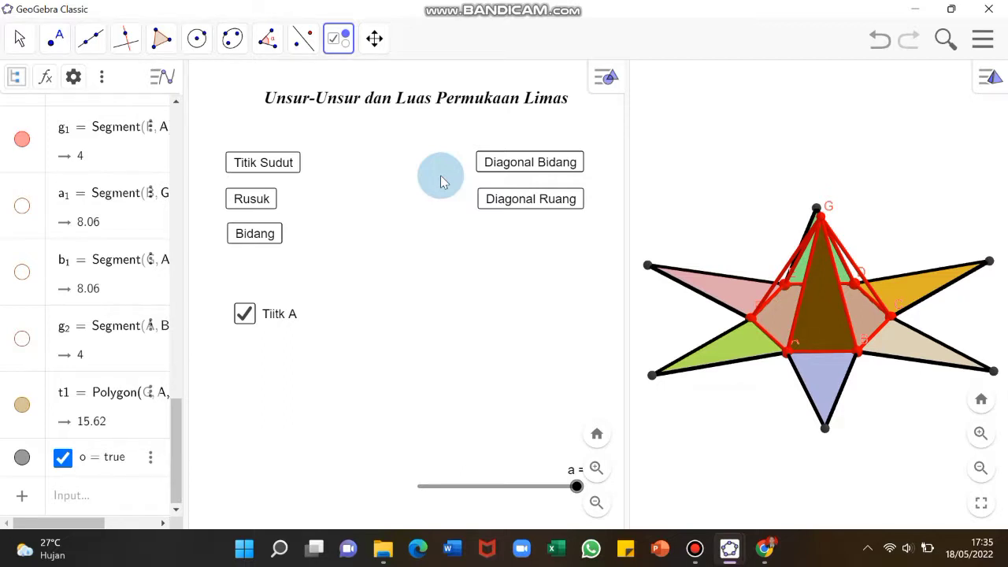
Add check boxes captioned "Titik B" below and "Titik C" to the right of the first check box, without linking objects
{"action": "left_click", "coordinate": [242, 344]}
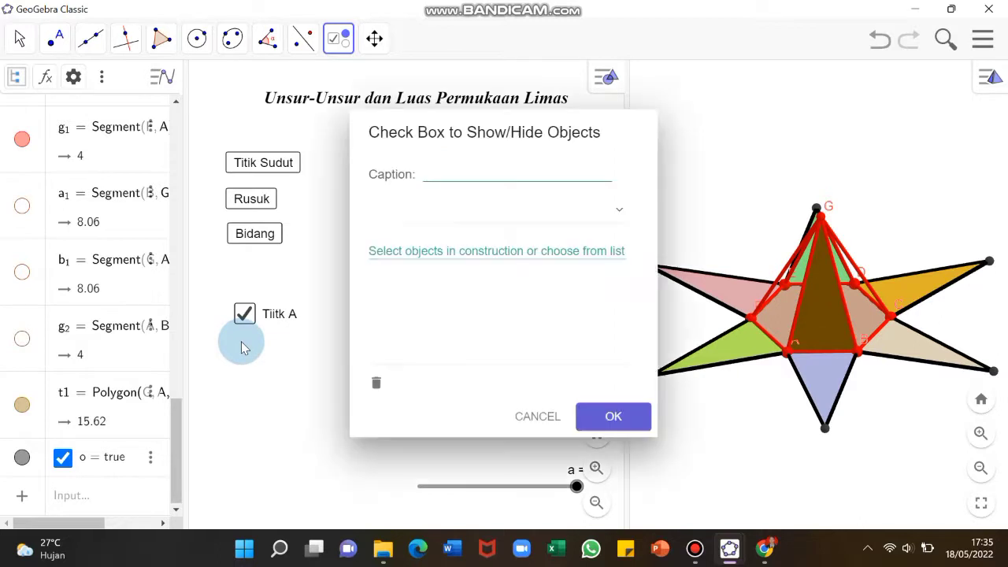
{"action": "key", "text": "Caps_Lock"}
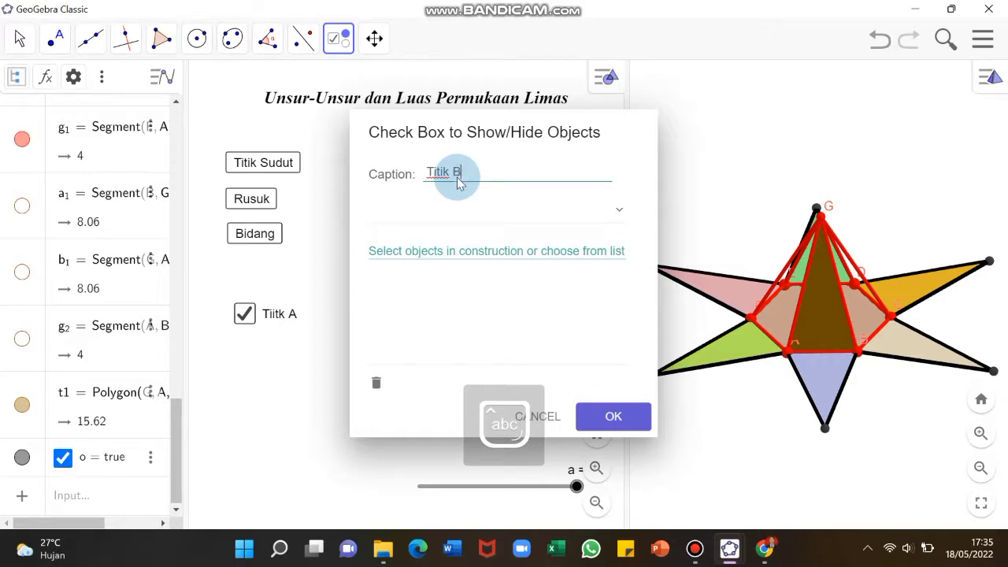
{"action": "key", "text": "Return"}
{"action": "left_click", "coordinate": [343, 296]}
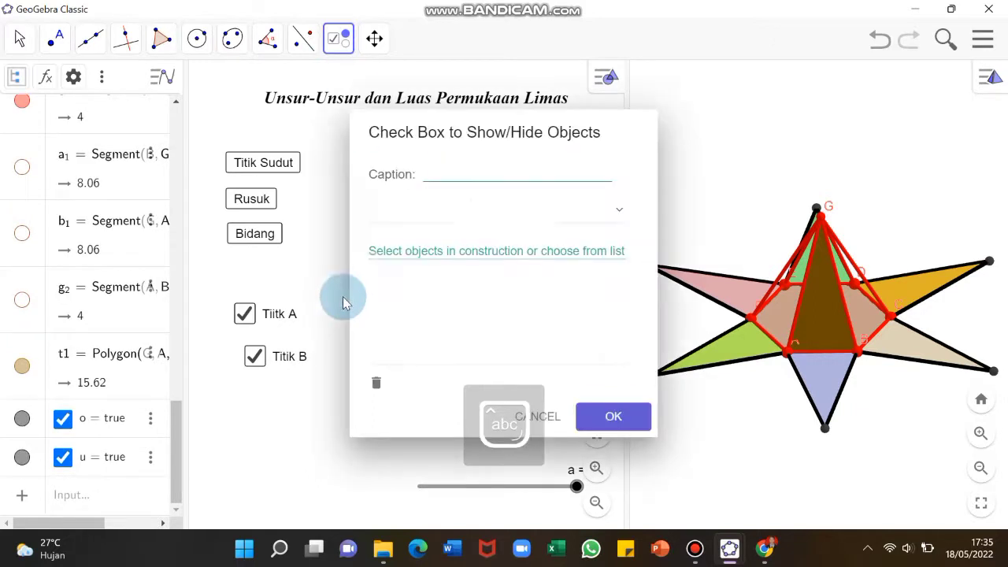
{"action": "left_click", "coordinate": [488, 180]}
{"action": "type", "text": "Titik C"}
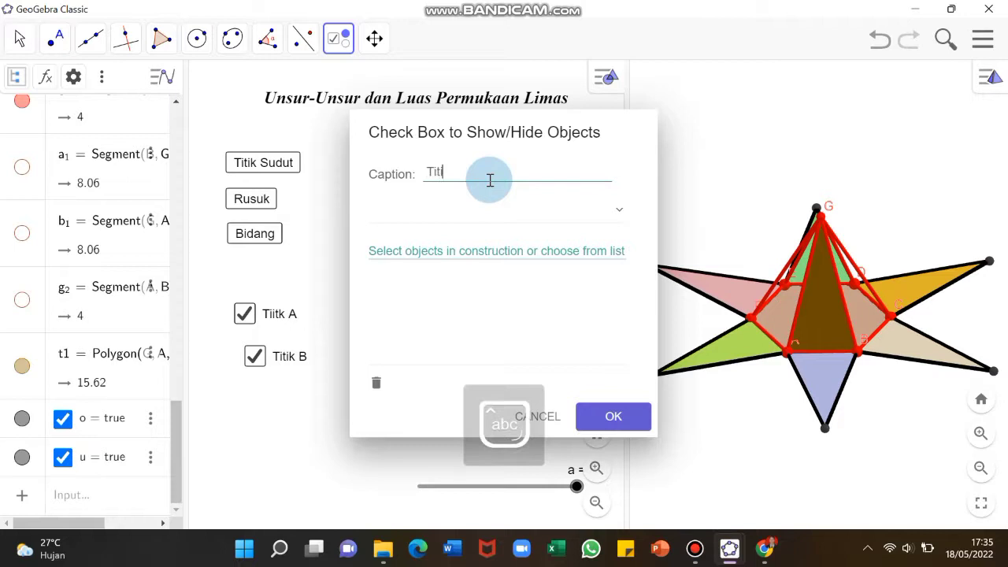
{"action": "left_click", "coordinate": [615, 418]}
{"action": "left_click", "coordinate": [330, 35]}
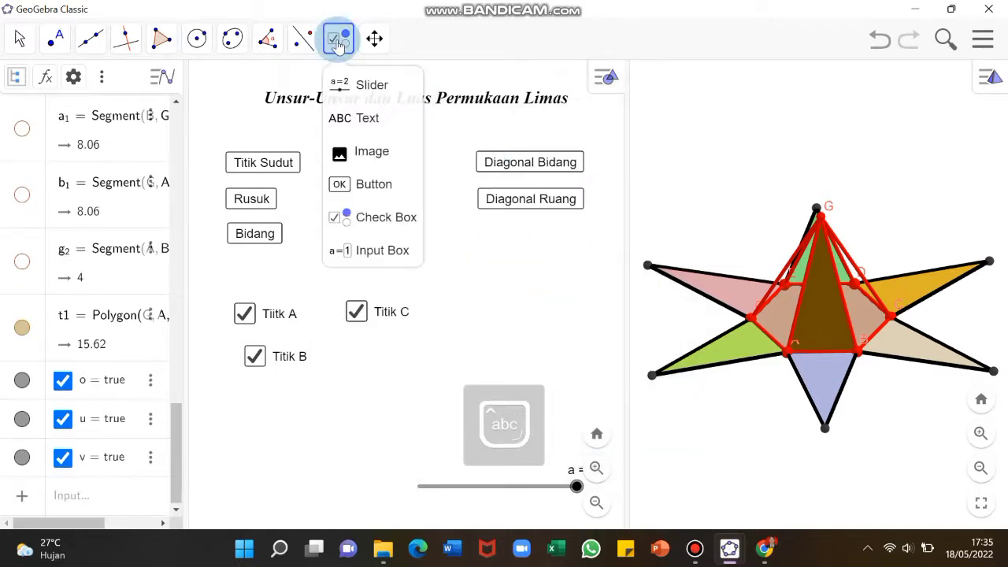
Add a check box captioned "Titik E" below the Titik C check box, without linking any objects
{"action": "left_click", "coordinate": [370, 229]}
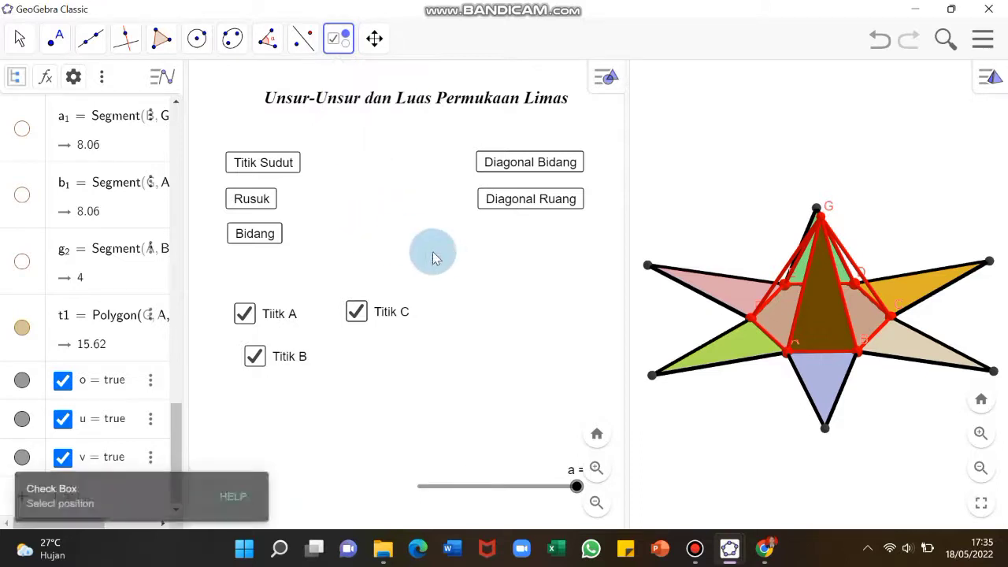
{"action": "left_click", "coordinate": [376, 348]}
{"action": "left_click", "coordinate": [450, 179]}
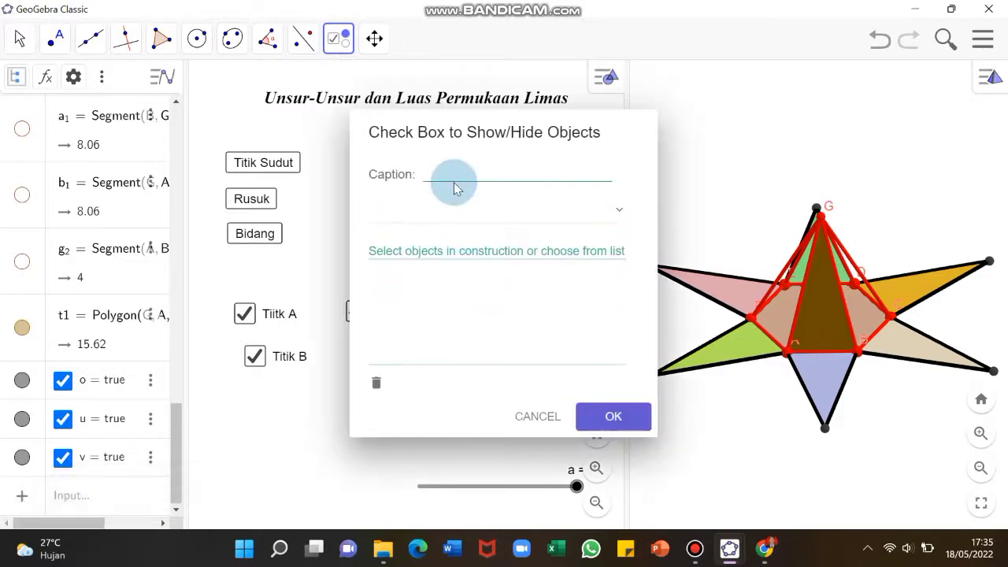
{"action": "type", "text": "Titik E"}
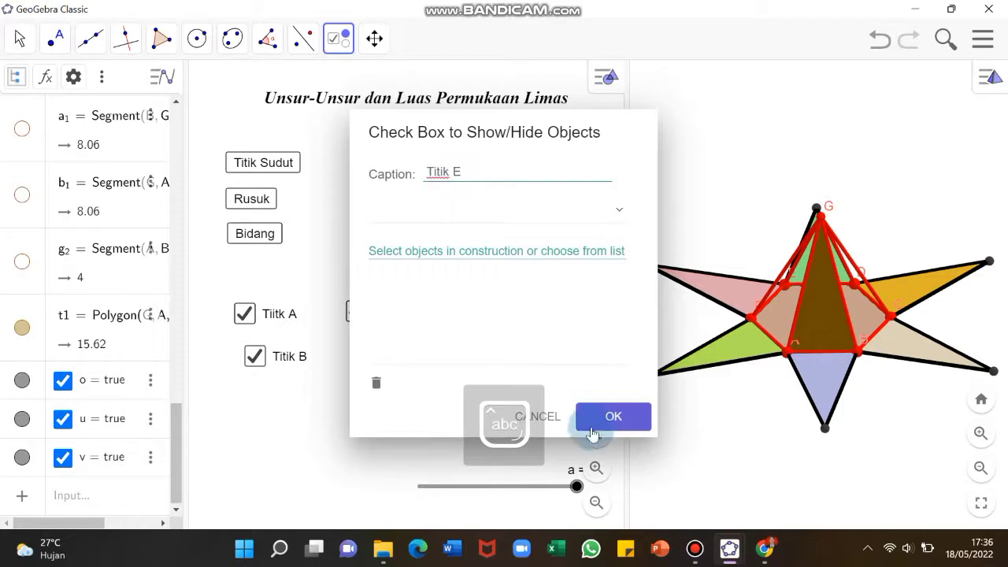
{"action": "left_click", "coordinate": [630, 417]}
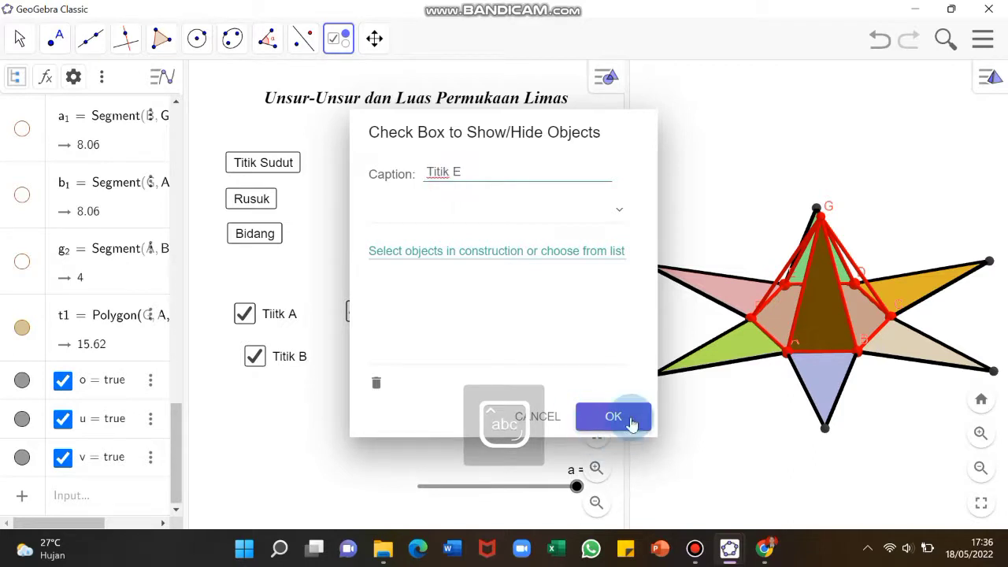
Add a second check box captioned "Titik E" beside the existing one, without linking any objects
{"action": "left_click", "coordinate": [505, 330]}
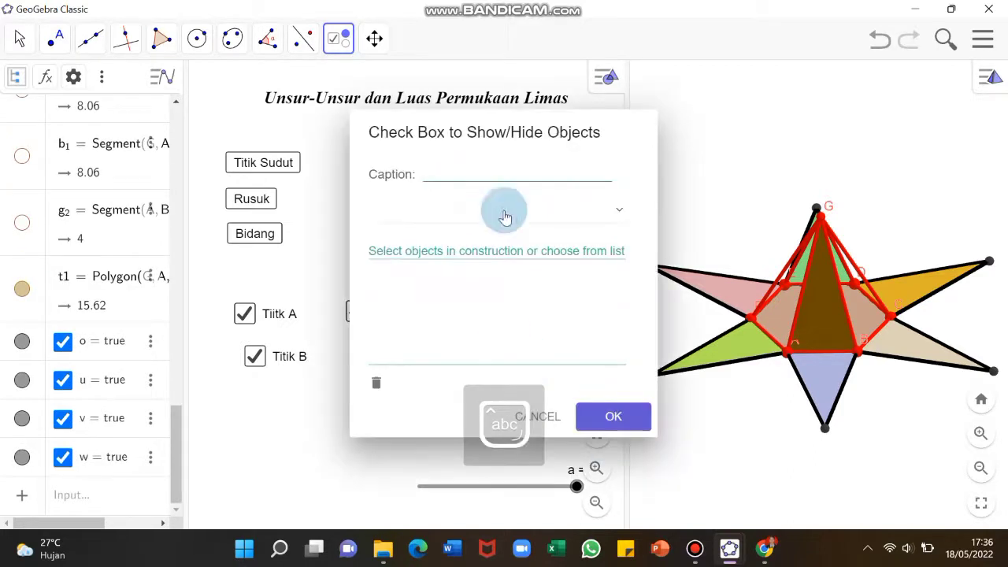
{"action": "left_click", "coordinate": [475, 178]}
{"action": "key", "text": "Caps_Lock"}
{"action": "key", "text": "Caps_Lock"}
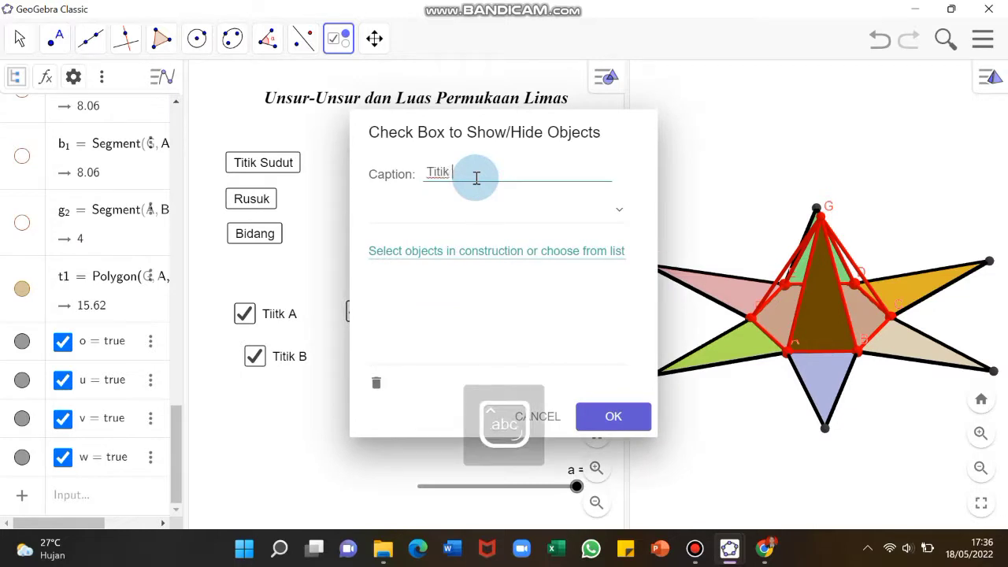
{"action": "key", "text": "Return"}
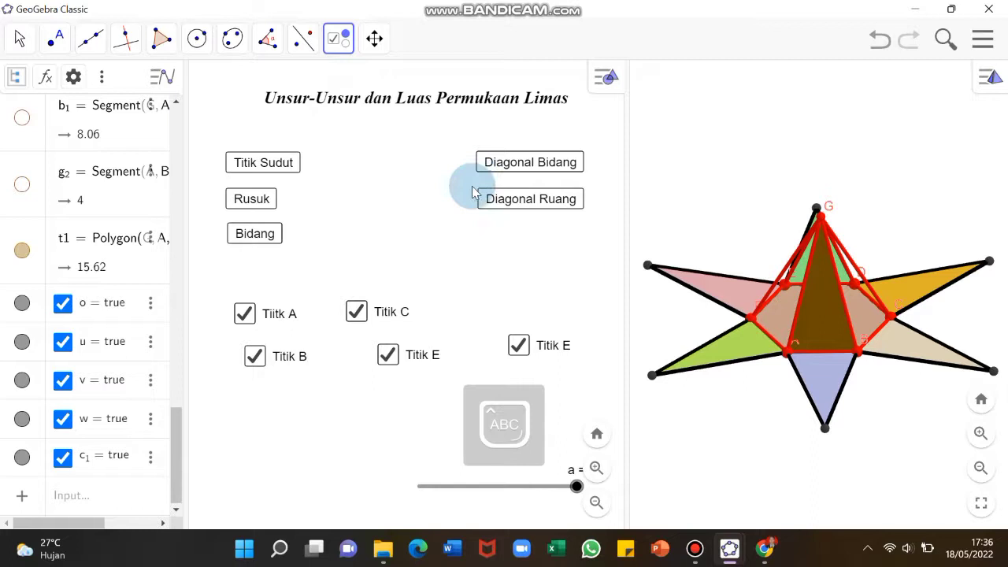
Delete the duplicate Titik E check box
{"action": "left_click", "coordinate": [558, 354]}
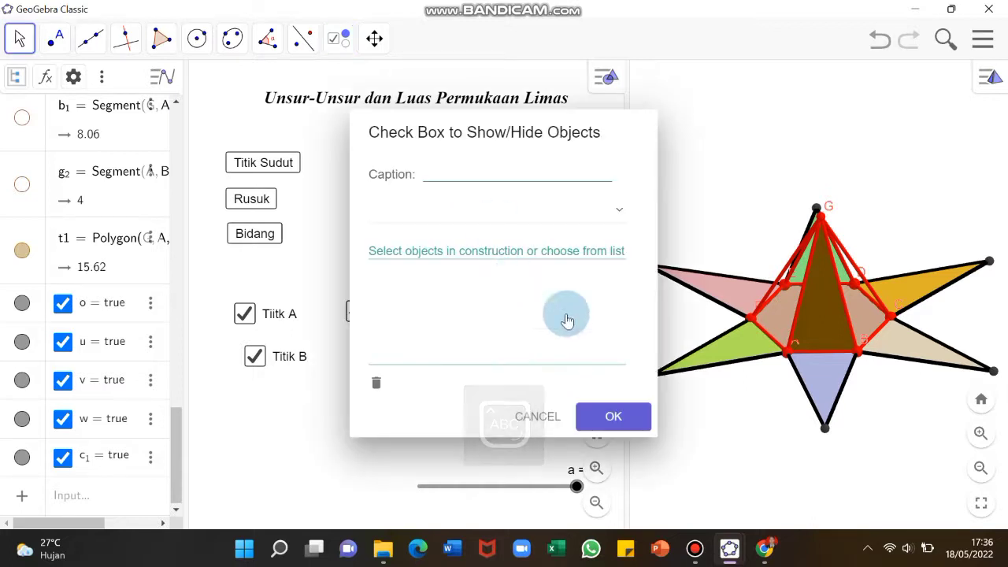
{"action": "left_click", "coordinate": [535, 416]}
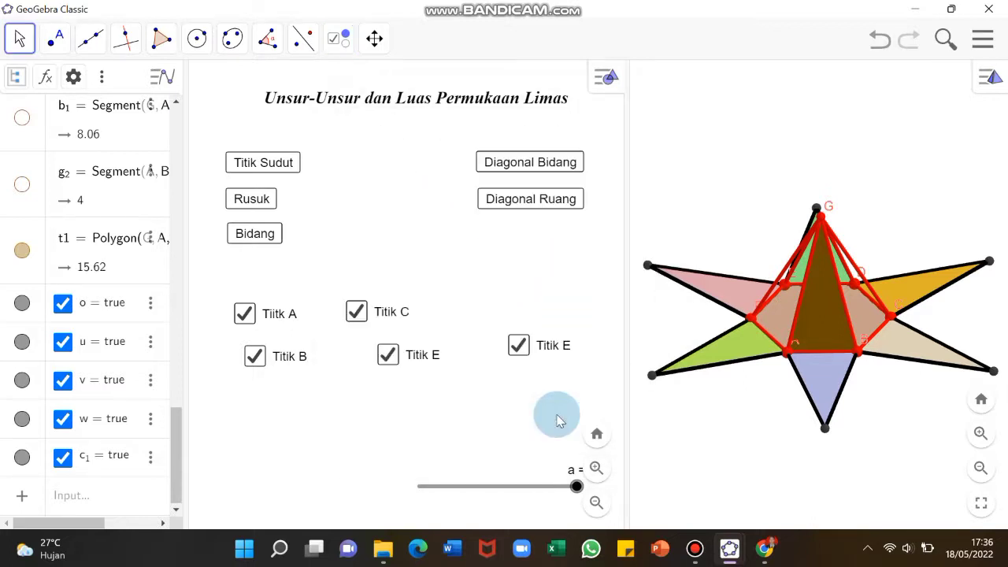
{"action": "right_click", "coordinate": [542, 350]}
{"action": "left_click", "coordinate": [605, 449]}
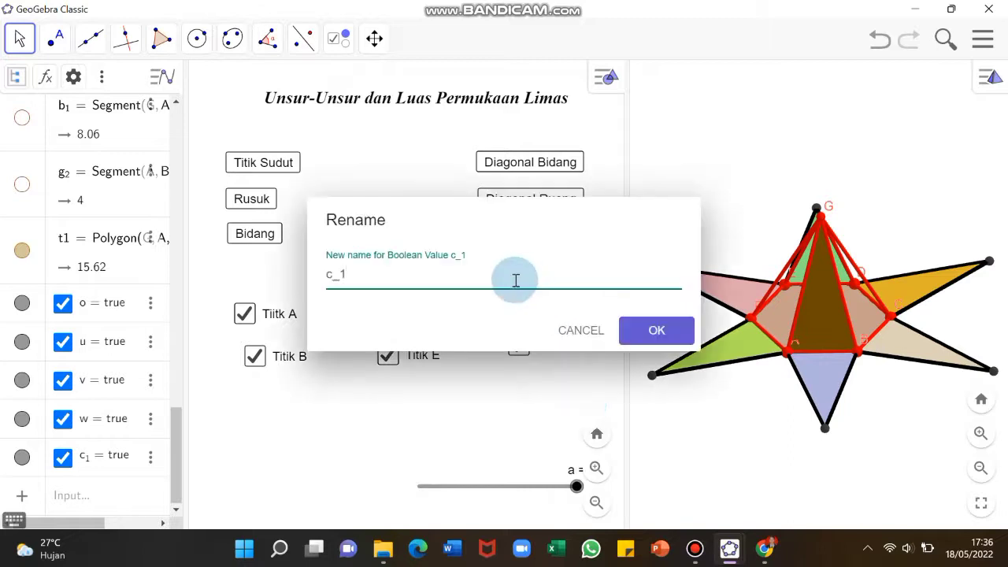
{"action": "left_click", "coordinate": [581, 330]}
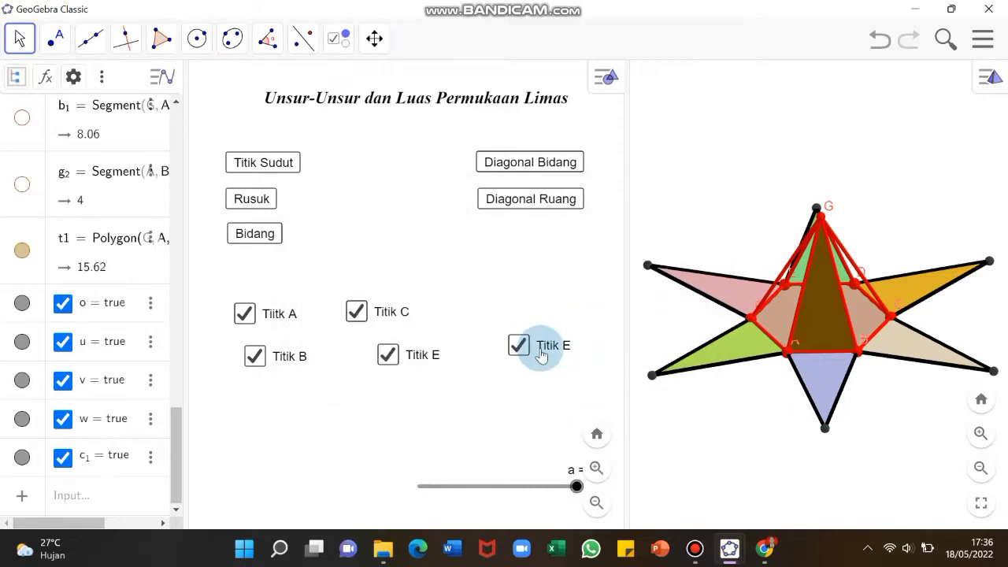
{"action": "right_click", "coordinate": [541, 355]}
{"action": "left_click", "coordinate": [596, 475]}
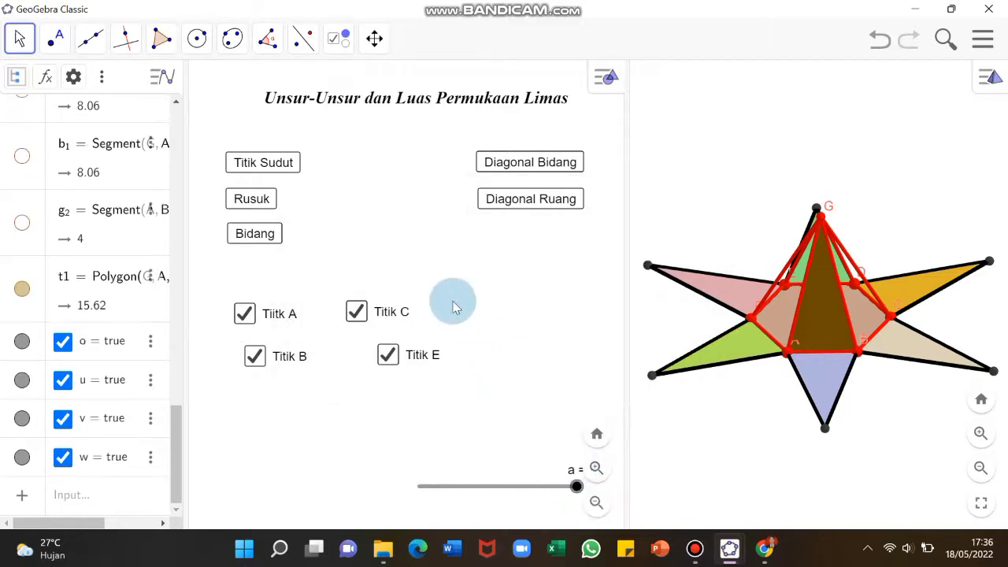
Add a check box captioned "Titik F" beside the Titik C check box, without linking any objects
{"action": "left_click", "coordinate": [337, 38]}
{"action": "left_click", "coordinate": [396, 222]}
{"action": "left_click", "coordinate": [455, 301]}
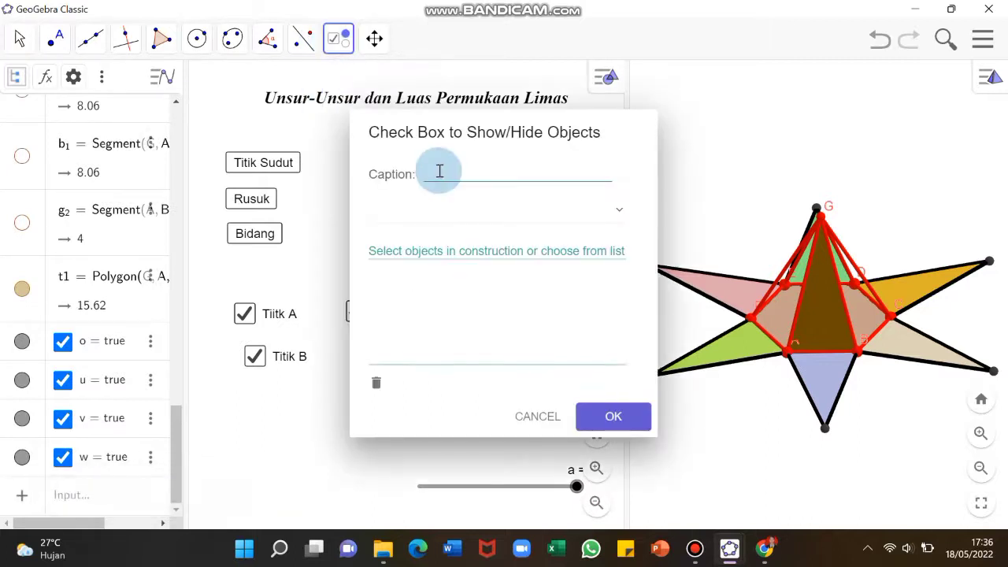
{"action": "type", "text": "Titik"}
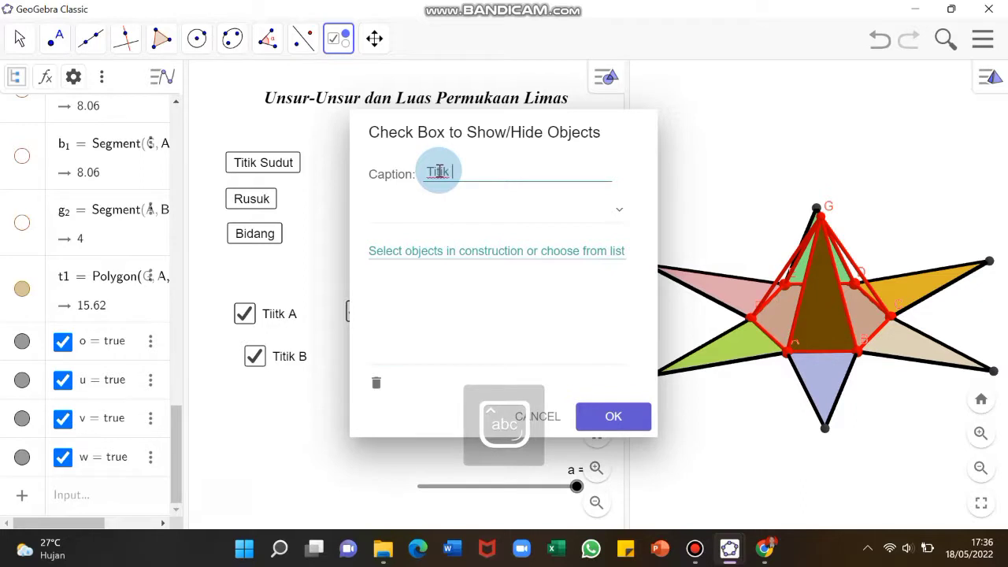
{"action": "type", "text": " F"}
{"action": "key", "text": "Return"}
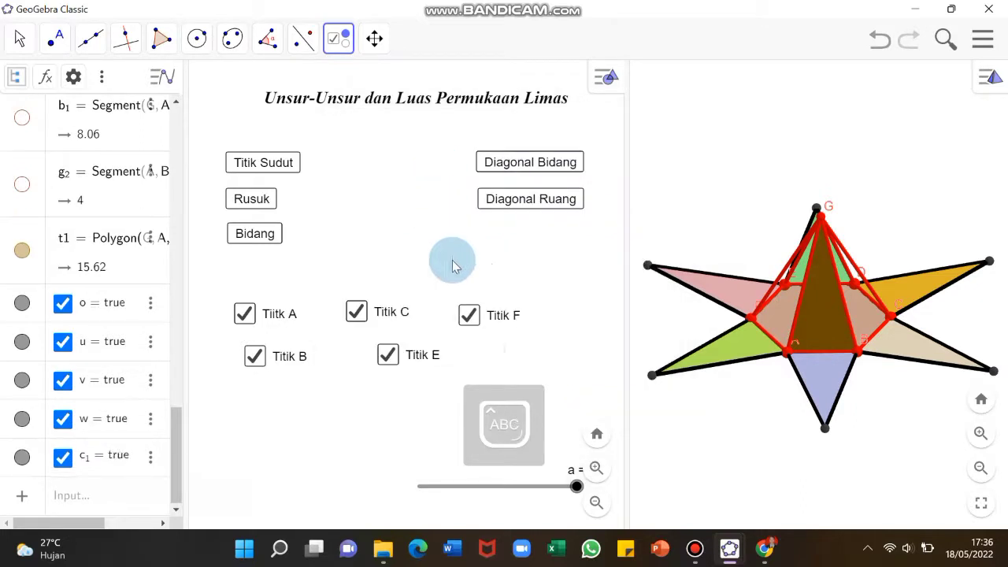
Add a check box captioned "Titik G" below the Titik F check box, without linking any objects
{"action": "left_click", "coordinate": [482, 351]}
{"action": "left_click", "coordinate": [451, 167]}
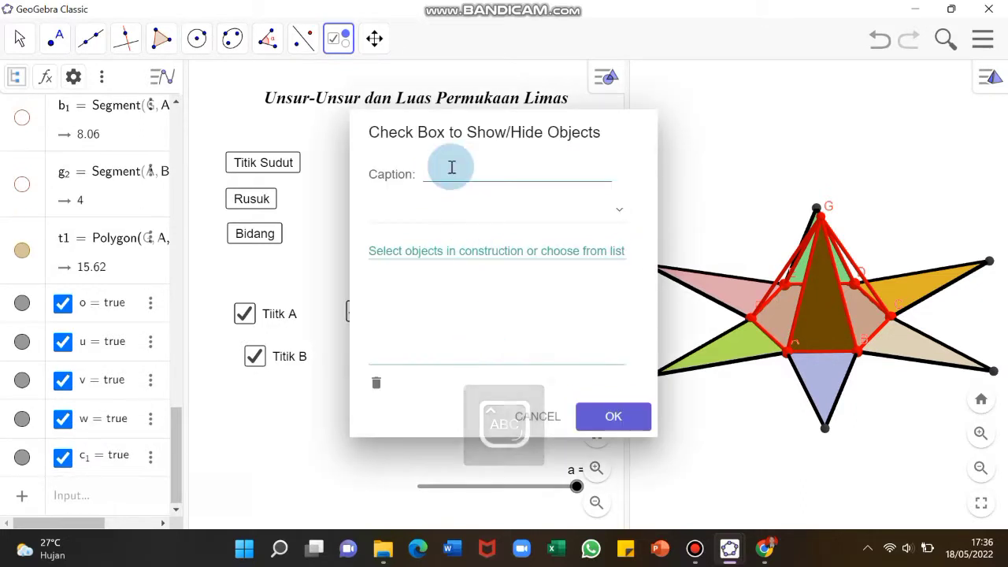
{"action": "key", "text": "Caps_Lock"}
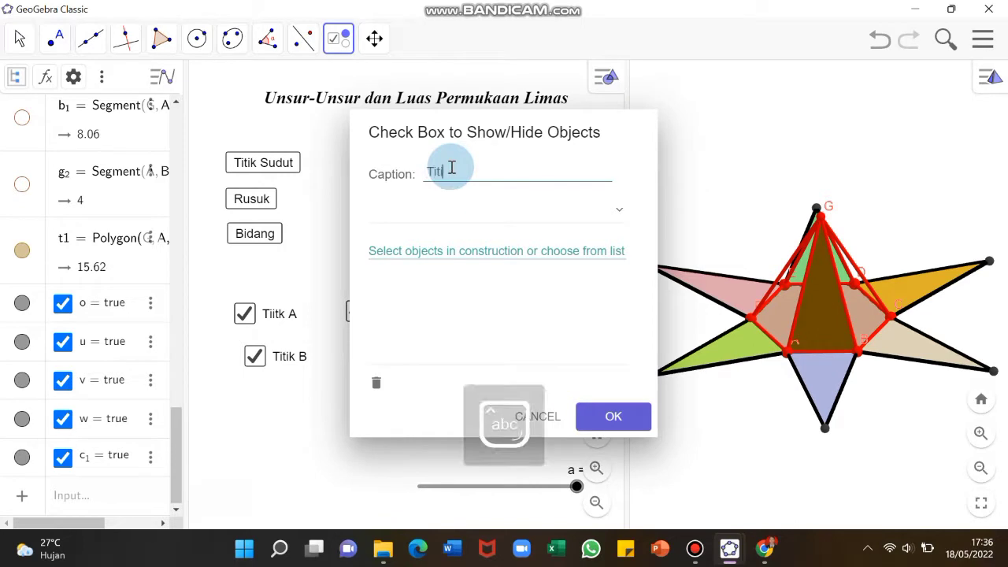
{"action": "key", "text": "Return"}
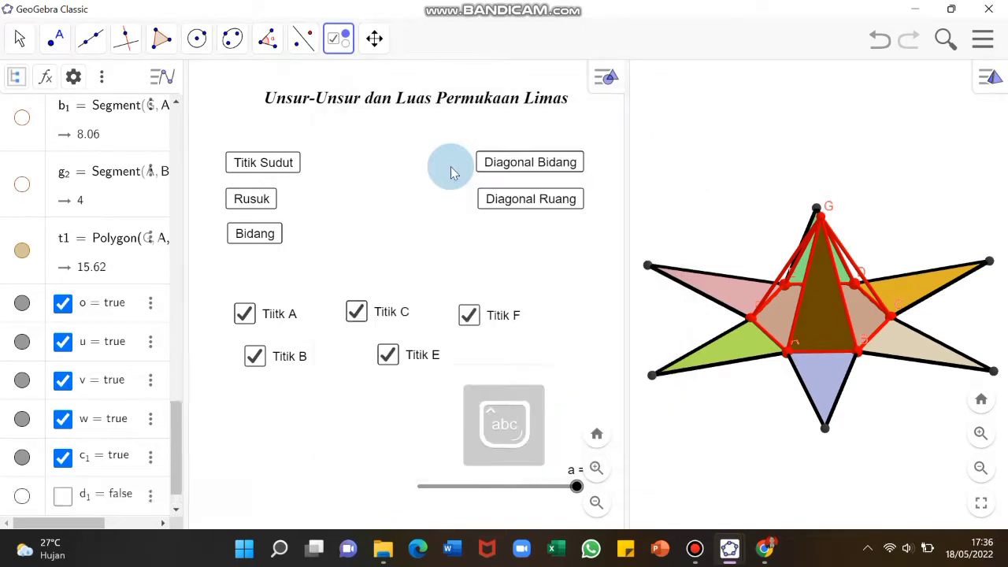
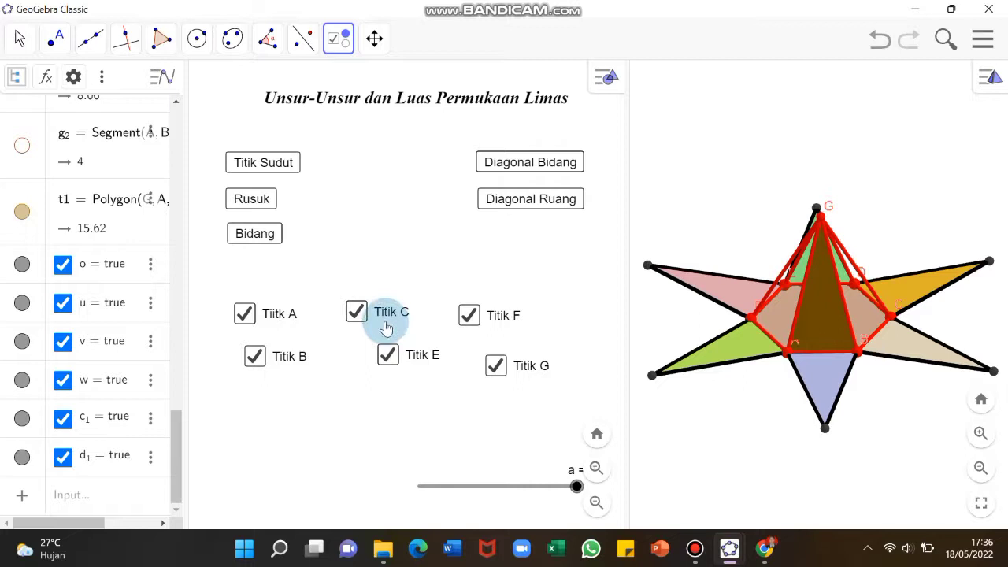
Hide the label of base vertex D on the pyramid and show it again
{"action": "left_click", "coordinate": [22, 39]}
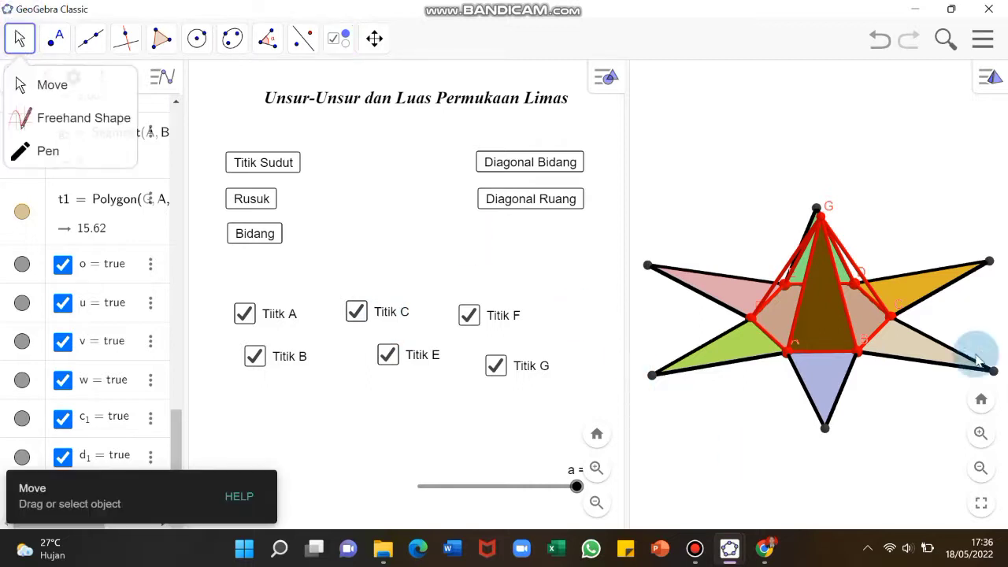
{"action": "left_click", "coordinate": [909, 429]}
{"action": "left_click_drag", "start_coordinate": [872, 432], "coordinate": [876, 366]}
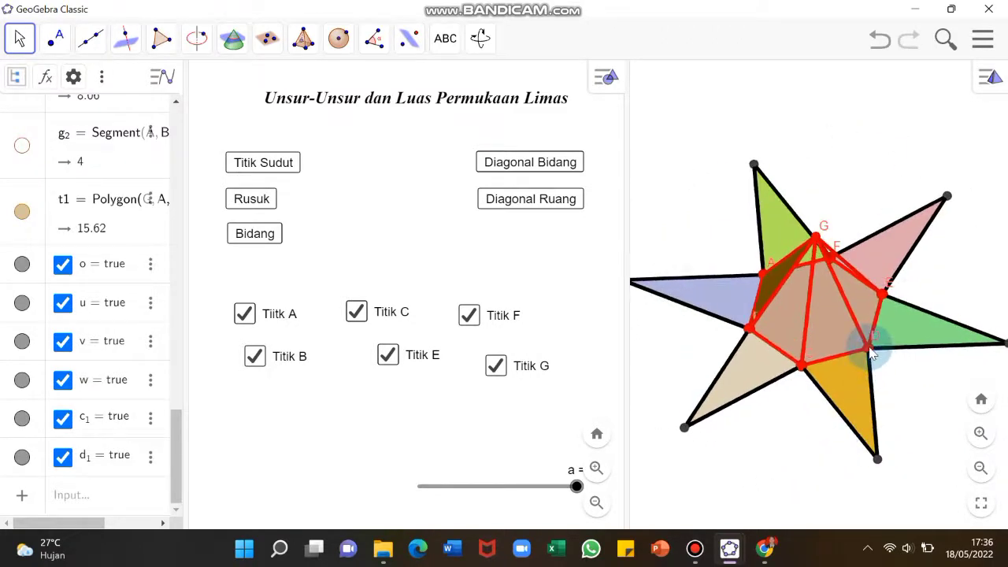
{"action": "right_click", "coordinate": [870, 353]}
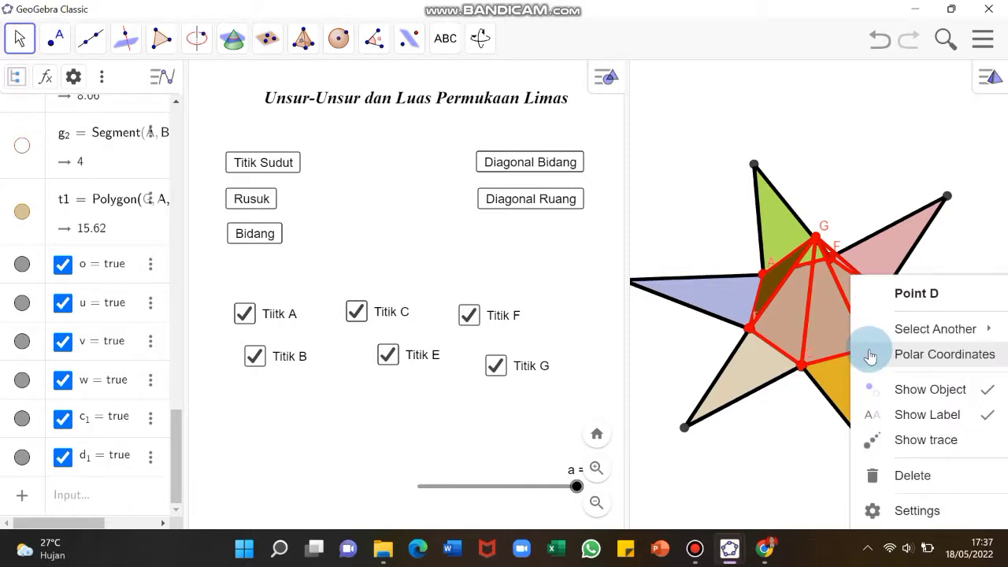
{"action": "left_click", "coordinate": [780, 464]}
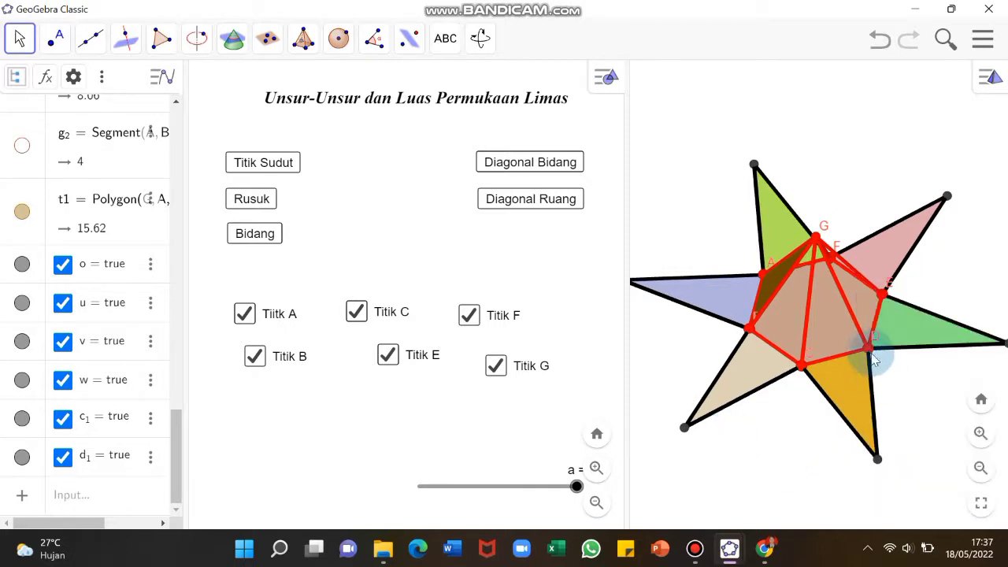
{"action": "right_click", "coordinate": [871, 354]}
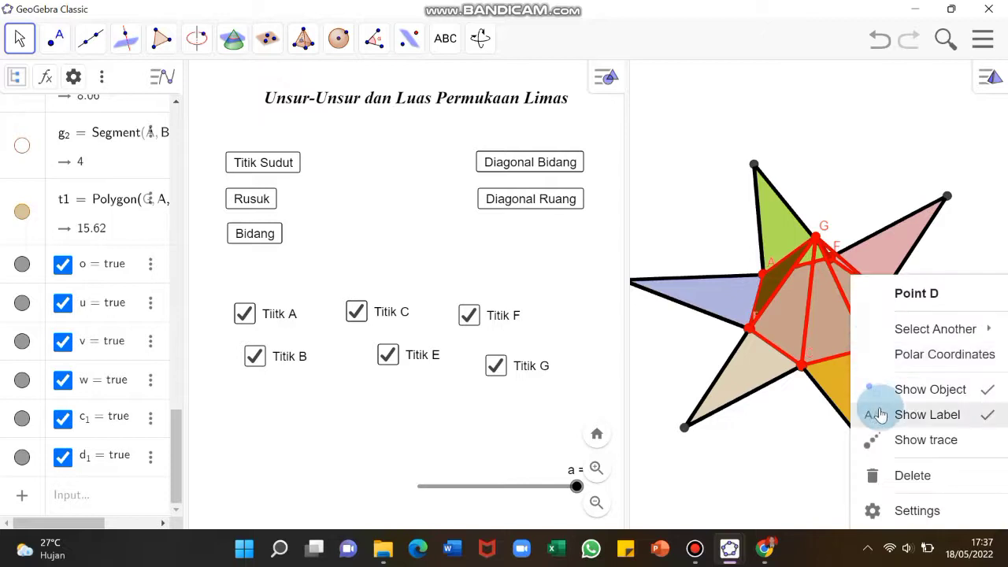
{"action": "left_click", "coordinate": [926, 415]}
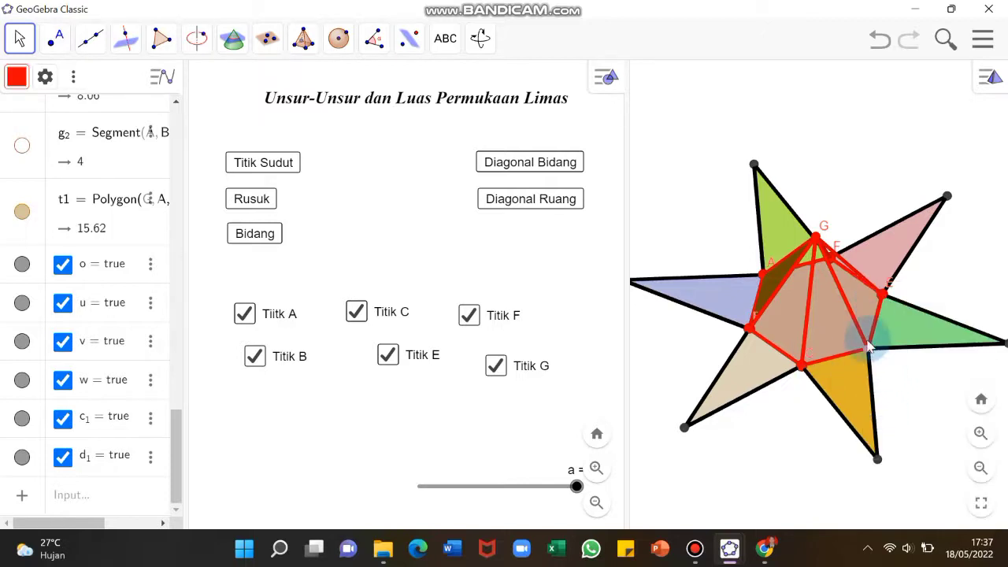
{"action": "right_click", "coordinate": [869, 353]}
{"action": "left_click", "coordinate": [906, 415]}
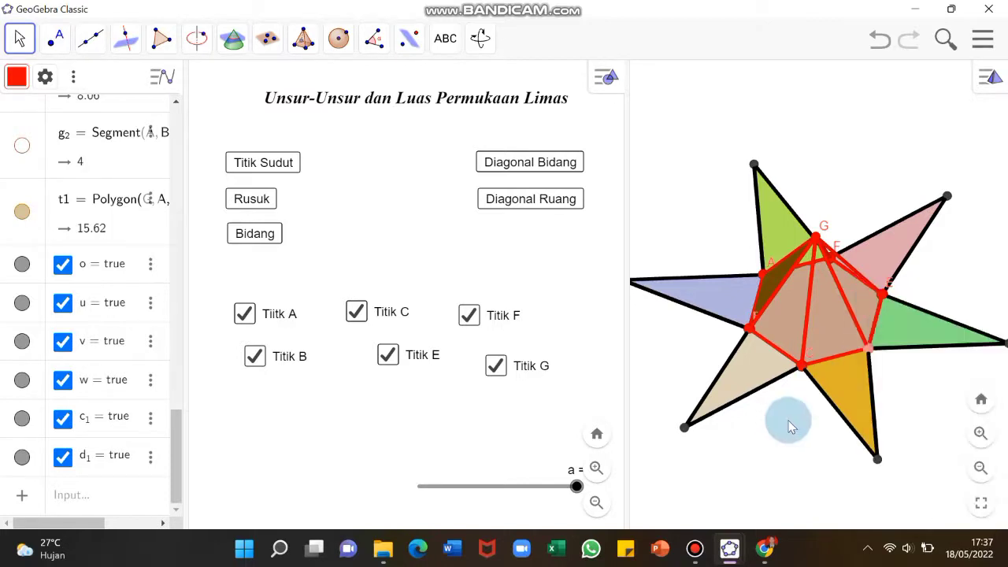
{"action": "left_click_drag", "start_coordinate": [783, 426], "coordinate": [829, 421]}
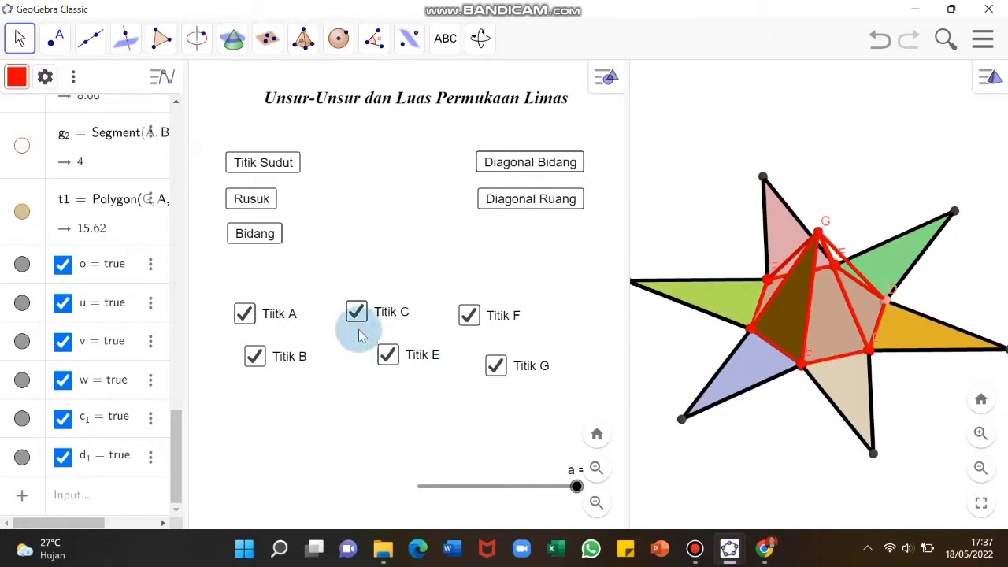
Unfix the Tiitk A check box and move it slightly down and left, below the Bidang button
{"action": "left_click", "coordinate": [275, 318]}
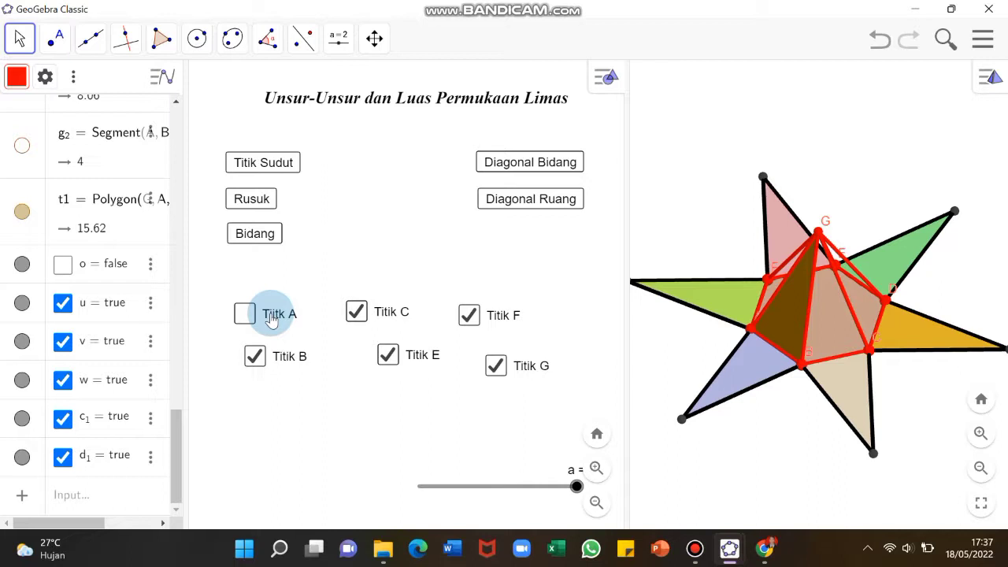
{"action": "right_click", "coordinate": [276, 321]}
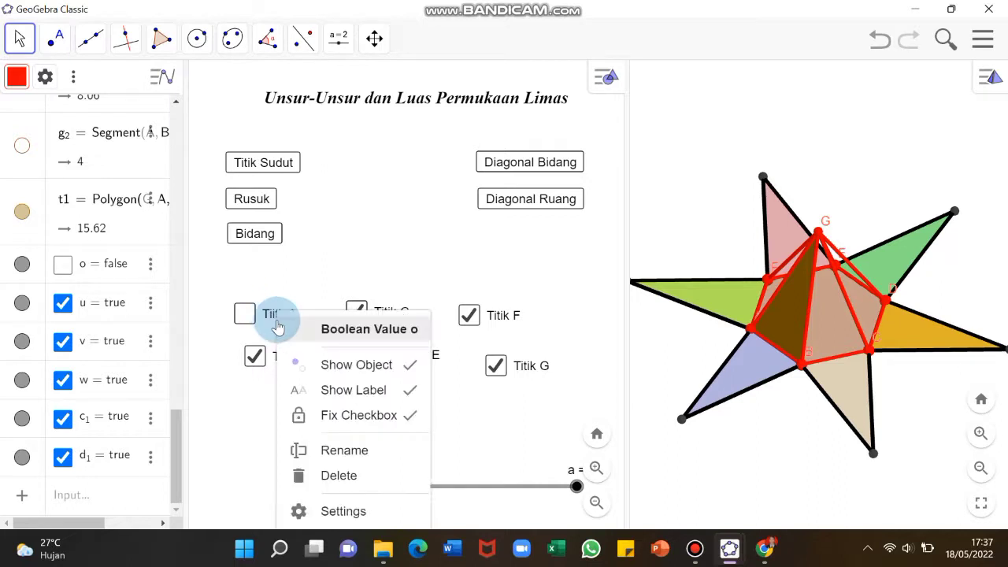
{"action": "left_click", "coordinate": [340, 414]}
{"action": "left_click_drag", "start_coordinate": [281, 307], "coordinate": [272, 329]}
Unfix the Titik B check box and align it directly beneath the Tiitk A check box
{"action": "right_click", "coordinate": [288, 356]}
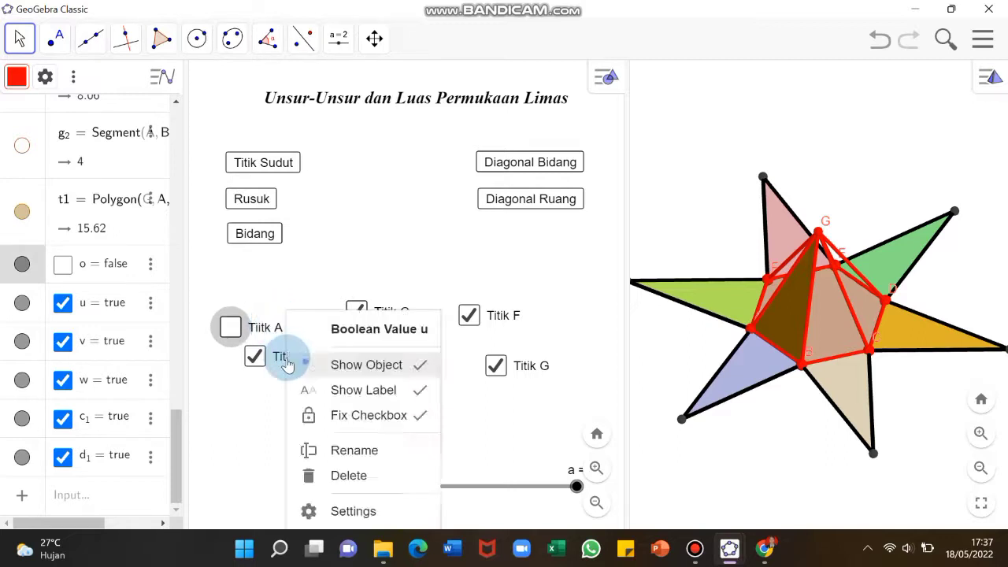
{"action": "left_click", "coordinate": [376, 417]}
{"action": "left_click_drag", "start_coordinate": [293, 370], "coordinate": [268, 359]}
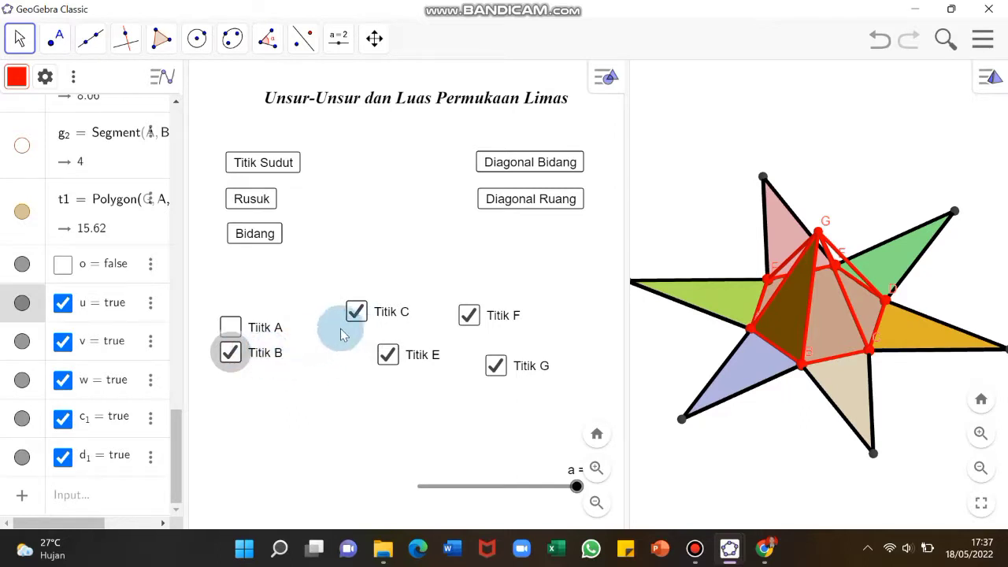
Fix the Titik B and Tiitk A check boxes in their positions
{"action": "right_click", "coordinate": [277, 356]}
{"action": "left_click", "coordinate": [338, 414]}
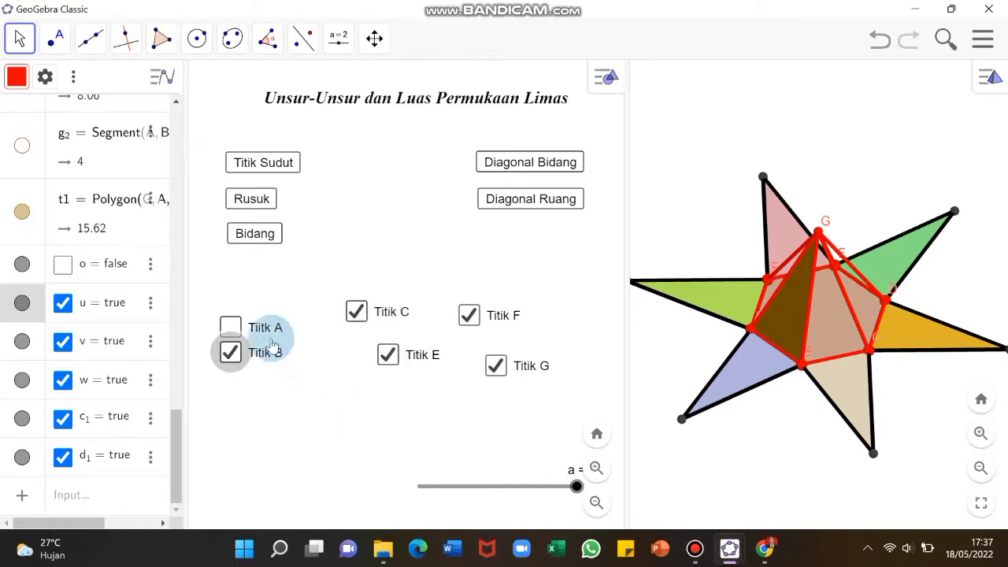
{"action": "right_click", "coordinate": [269, 337]}
{"action": "left_click", "coordinate": [307, 416]}
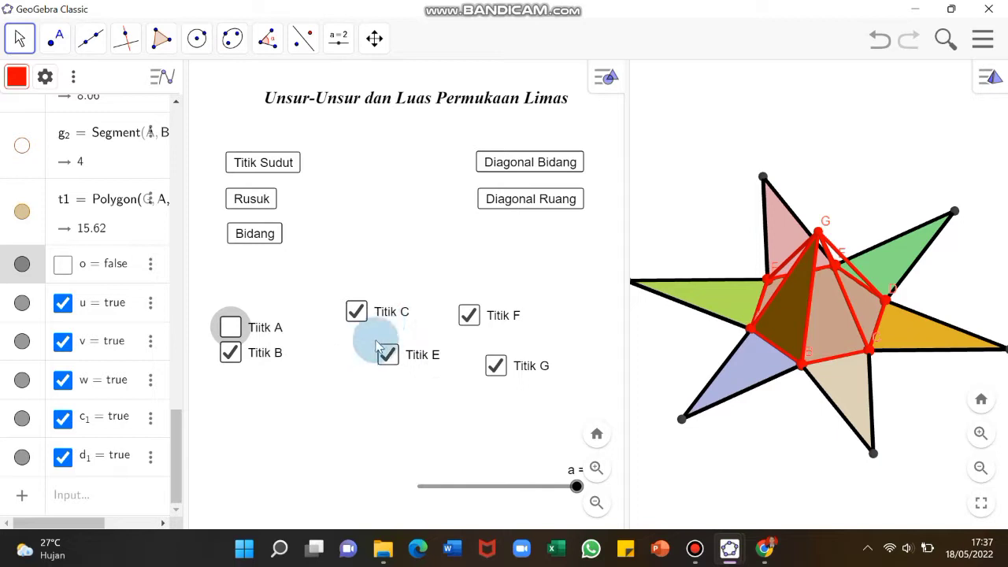
Unfix the Titik C check box and align it directly beneath the Titik B check box
{"action": "right_click", "coordinate": [385, 314]}
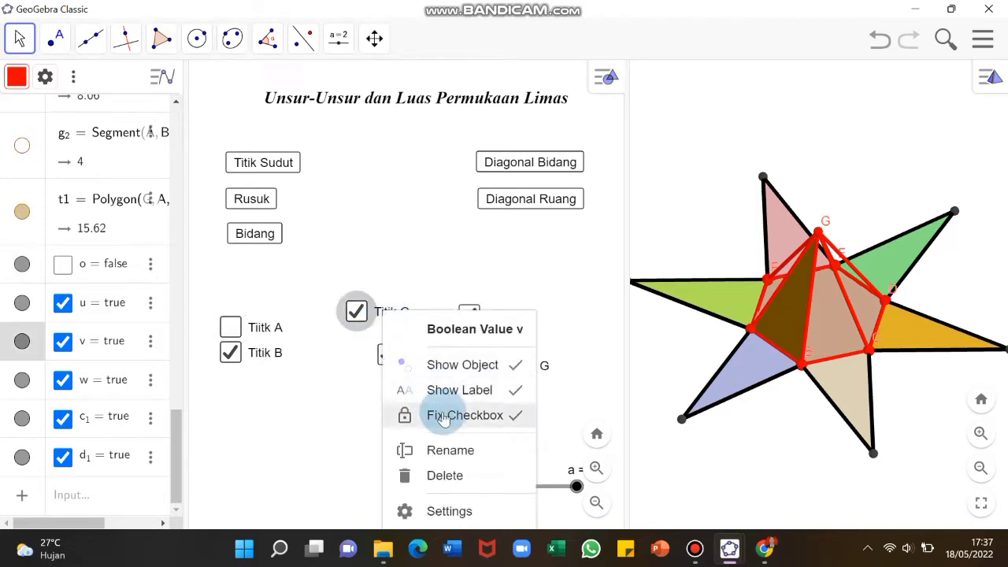
{"action": "left_click", "coordinate": [416, 415]}
{"action": "left_click_drag", "start_coordinate": [302, 382], "coordinate": [265, 383]}
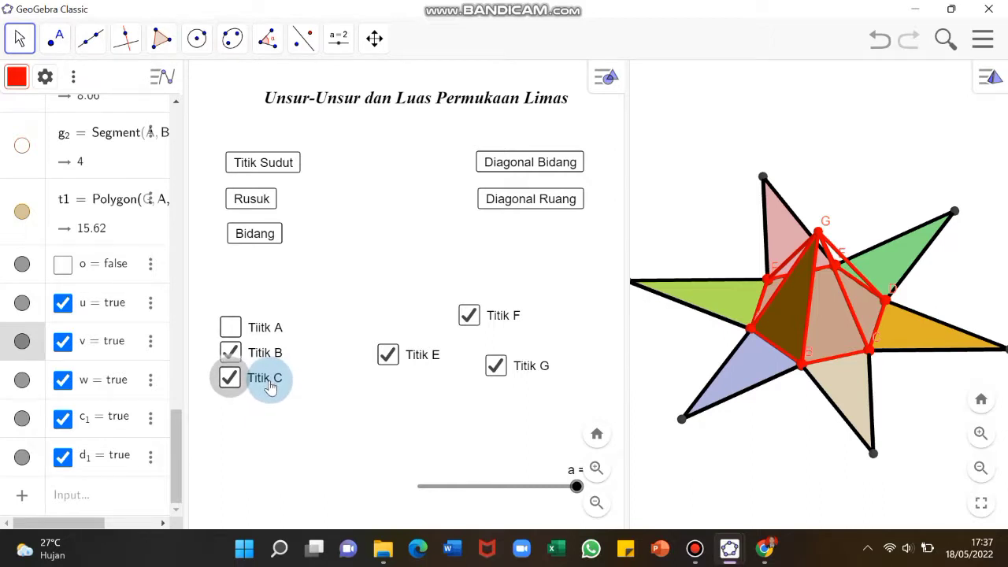
Unfix the Titik E check box, move it beside Tiitk A to start a second column, and fix it there
{"action": "right_click", "coordinate": [266, 383]}
{"action": "right_click", "coordinate": [423, 355]}
{"action": "left_click", "coordinate": [482, 411]}
{"action": "left_click_drag", "start_coordinate": [432, 355], "coordinate": [371, 329]}
{"action": "right_click", "coordinate": [371, 329]}
{"action": "left_click", "coordinate": [421, 417]}
Align the Titik F and Titik G check boxes beneath Titik E in the second column and fix Titik G in place
{"action": "left_click_drag", "start_coordinate": [496, 323], "coordinate": [360, 349]}
{"action": "left_click", "coordinate": [530, 374]}
{"action": "left_click_drag", "start_coordinate": [529, 374], "coordinate": [360, 392]}
{"action": "right_click", "coordinate": [360, 386]}
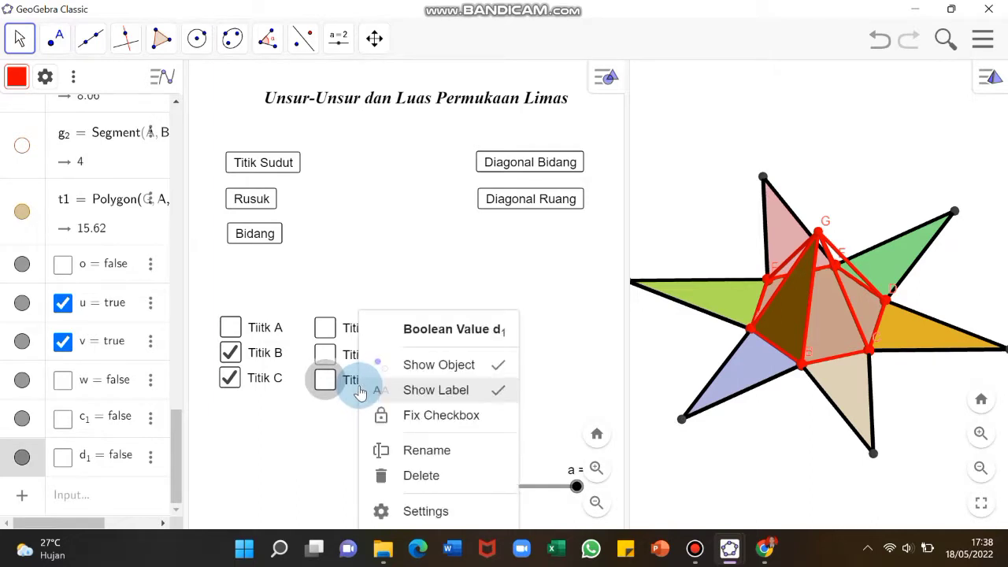
{"action": "left_click", "coordinate": [410, 418]}
{"action": "left_click", "coordinate": [477, 383]}
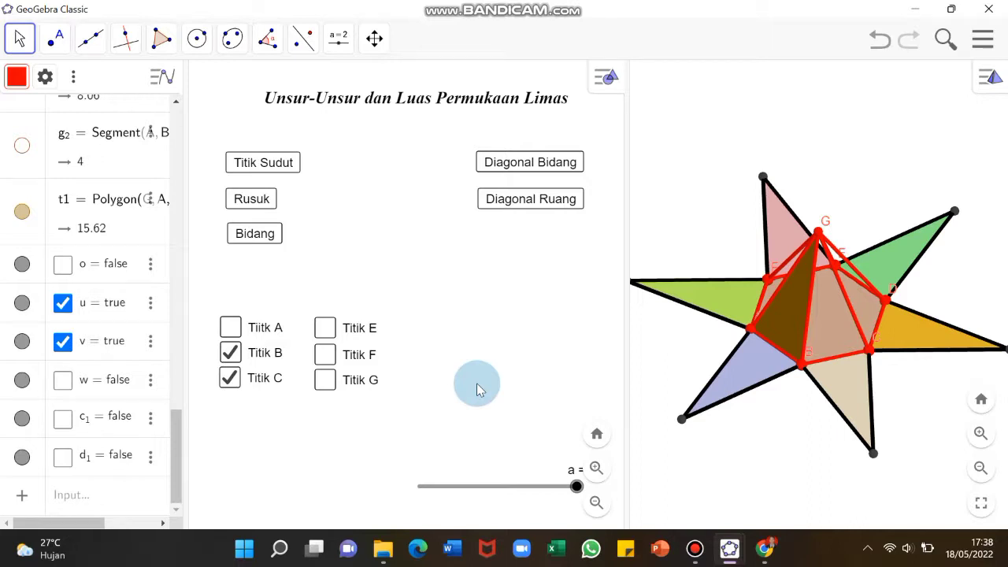
Tick the Tiitk A, Titik E, Titik F and Titik G check boxes
{"action": "left_click", "coordinate": [266, 328]}
{"action": "left_click", "coordinate": [325, 327]}
{"action": "left_click", "coordinate": [324, 379]}
{"action": "left_click", "coordinate": [325, 355]}
Start a text object above the check boxes with the line "Berikut ini titik sudut paada limas G.ABCDEFGH."
{"action": "left_click", "coordinate": [339, 39]}
{"action": "left_click", "coordinate": [356, 115]}
{"action": "left_click", "coordinate": [227, 292]}
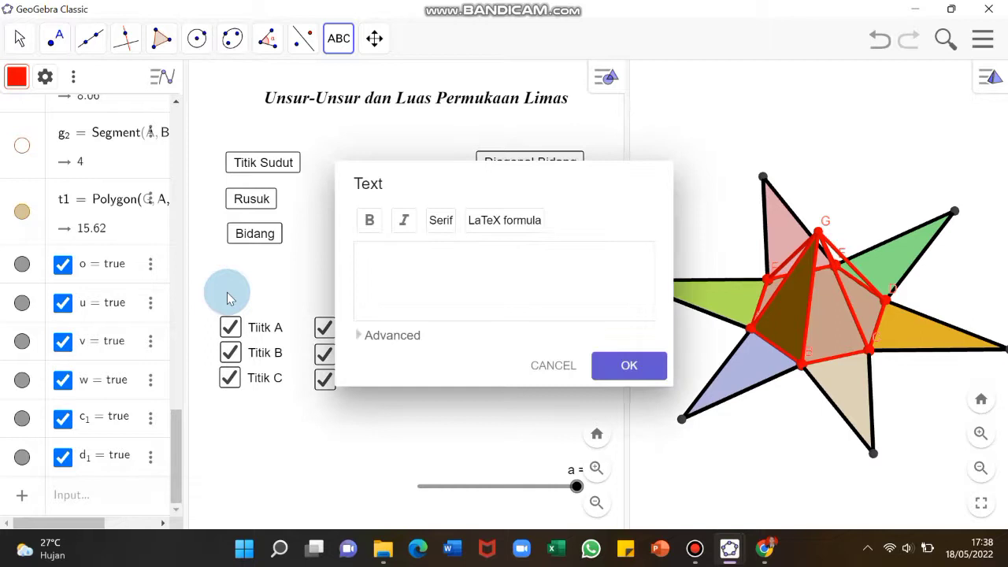
{"action": "left_click", "coordinate": [402, 281]}
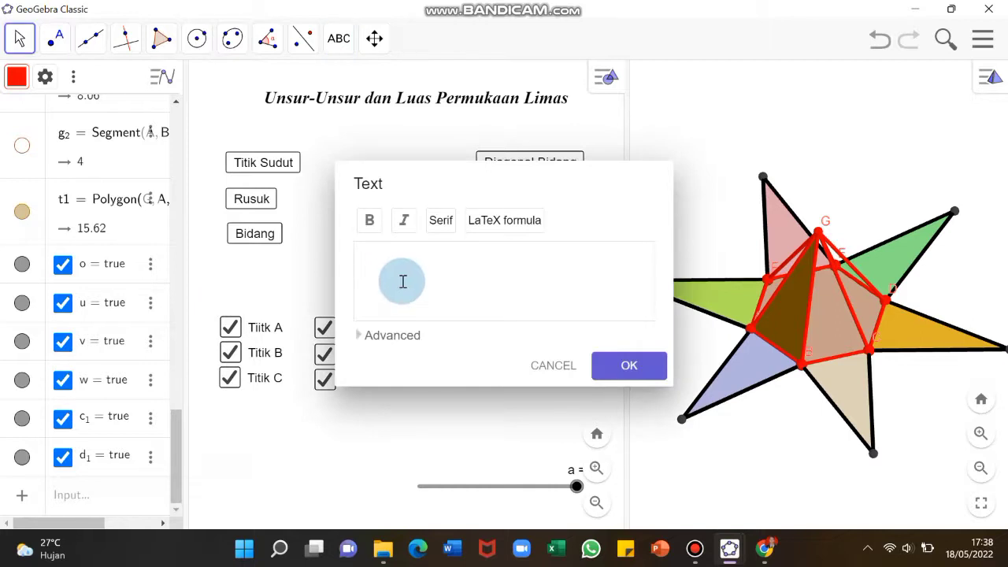
{"action": "type", "text": "Berikut"}
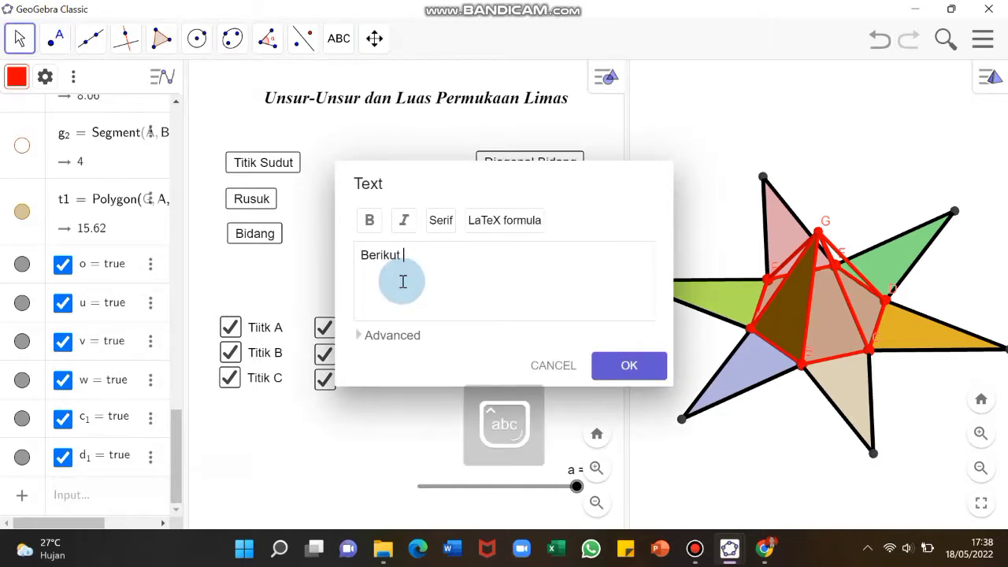
{"action": "type", "text": " ini"}
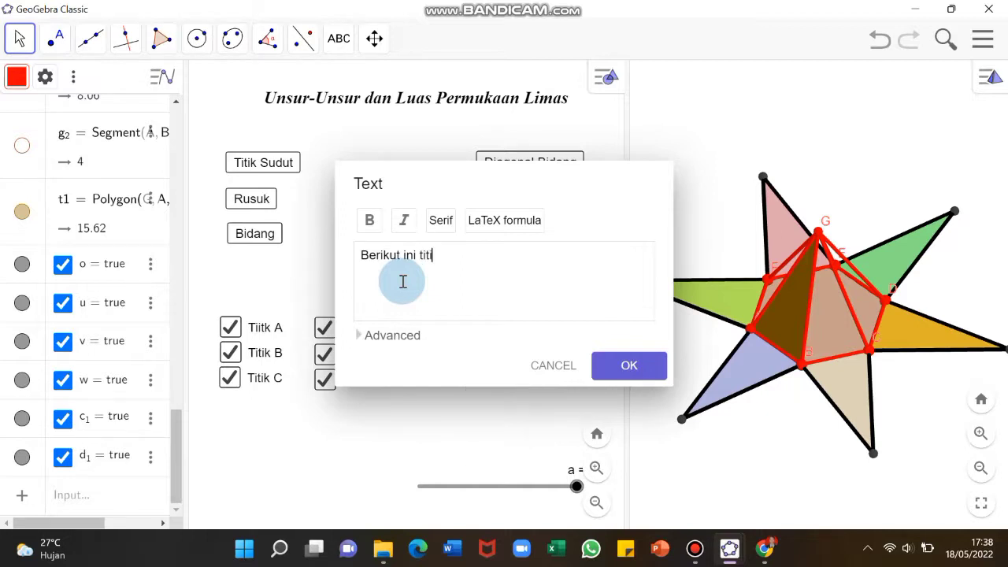
{"action": "type", "text": " titik sudut paada limas G.AB"}
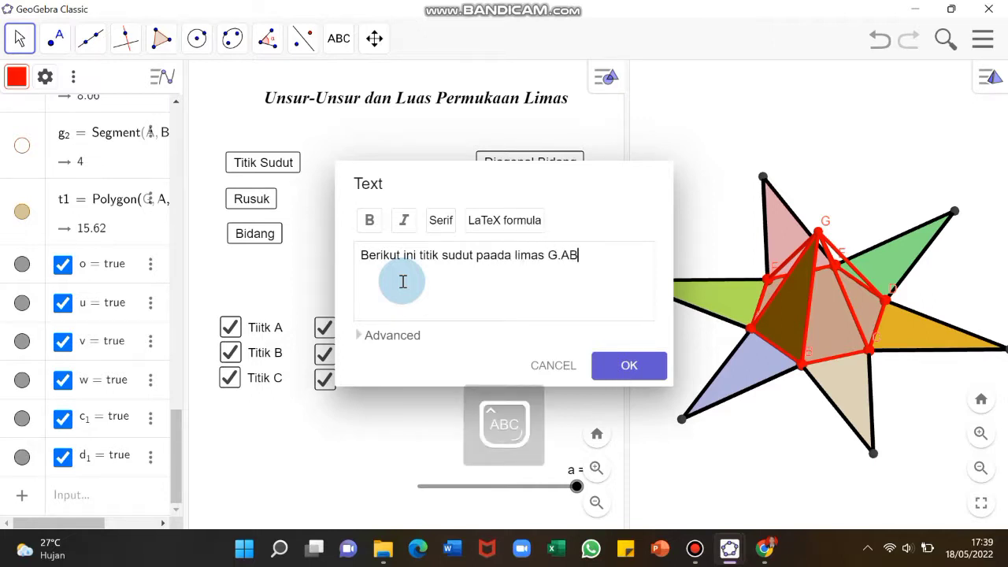
{"action": "type", "text": "CDEFGH."}
Add the second line "Lalu selidiki adakah titik sudut yang belum disebut!" to the text
{"action": "key", "text": "Return"}
{"action": "type", "text": "Lalu selidiki apa"}
{"action": "key", "text": "BackSpace"}
{"action": "type", "text": "dakah titik su"}
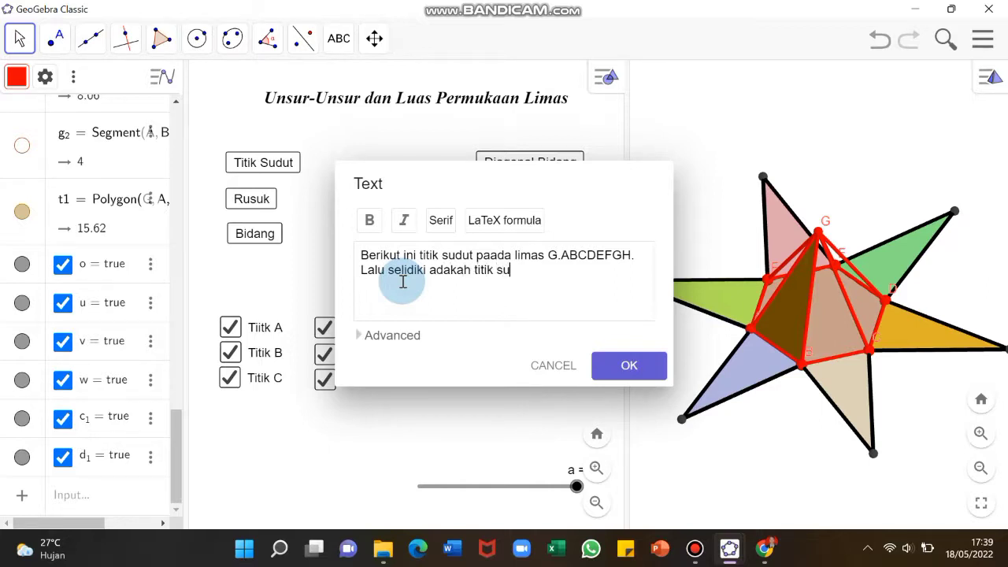
{"action": "type", "text": "dut yang belum disebut!"}
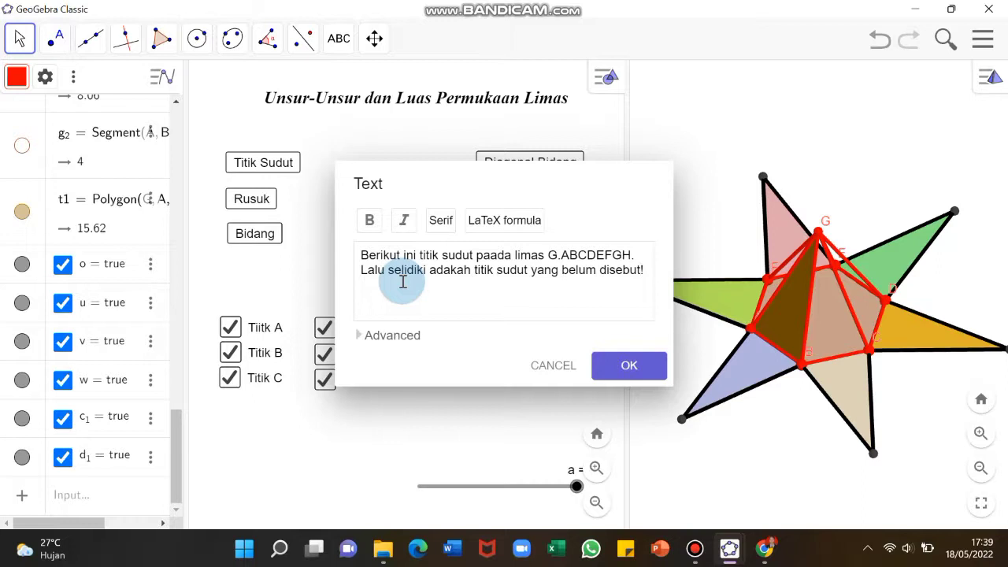
{"action": "left_click", "coordinate": [643, 366]}
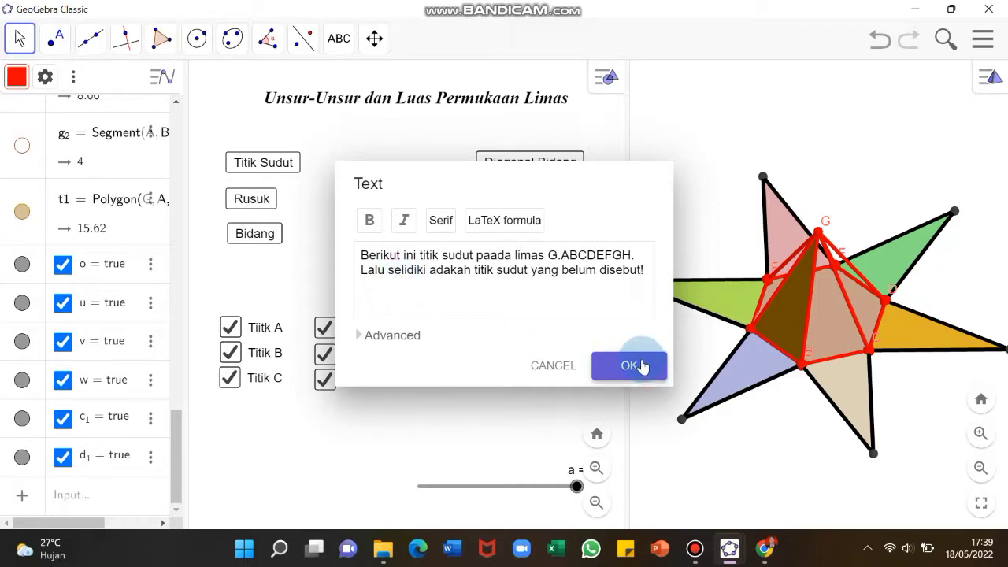
Correct "paada" to "pada" in the first line, make the text bold, and insert it
{"action": "left_click", "coordinate": [491, 256]}
{"action": "key", "text": "BackSpace"}
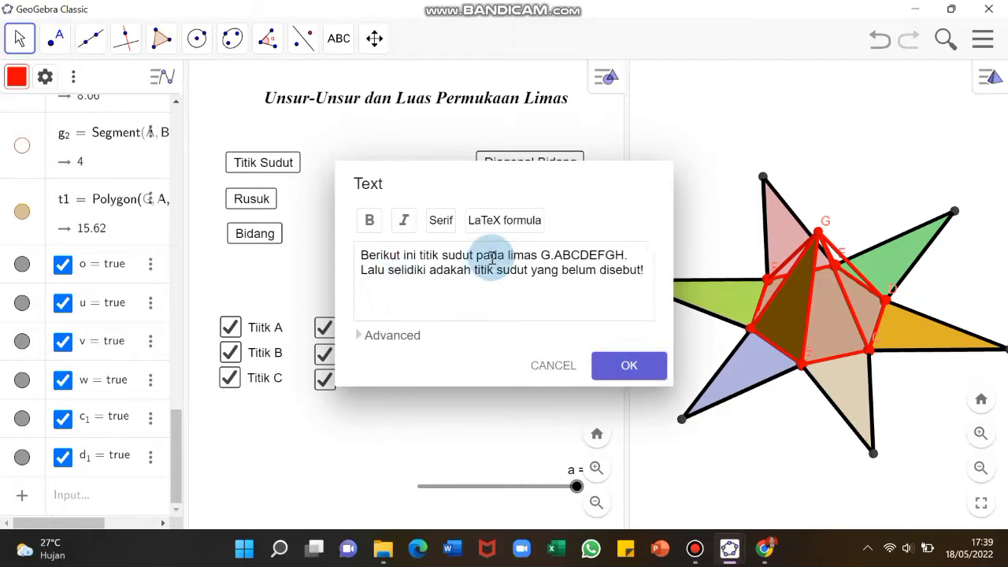
{"action": "left_click", "coordinate": [371, 221]}
{"action": "left_click", "coordinate": [565, 315]}
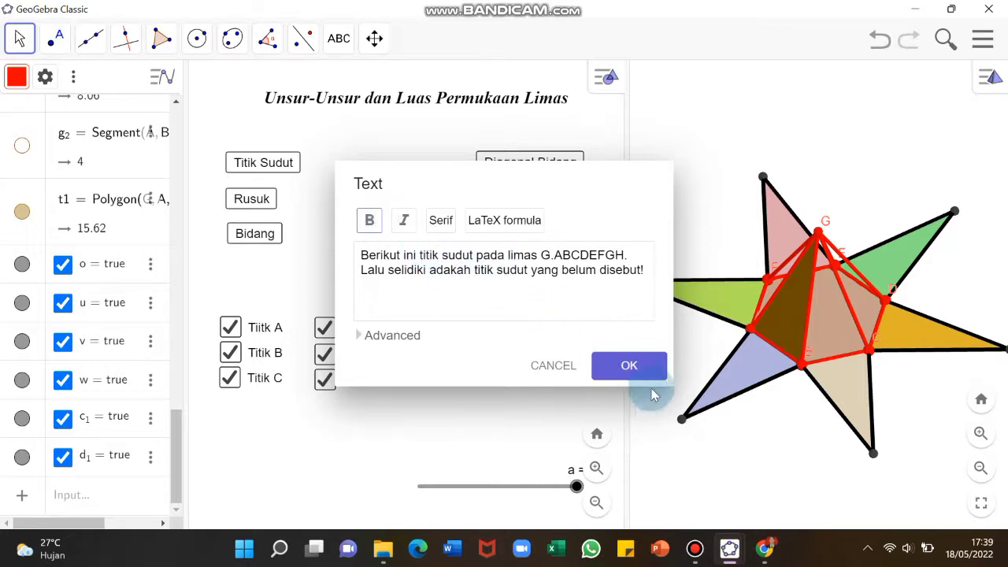
{"action": "left_click", "coordinate": [639, 372]}
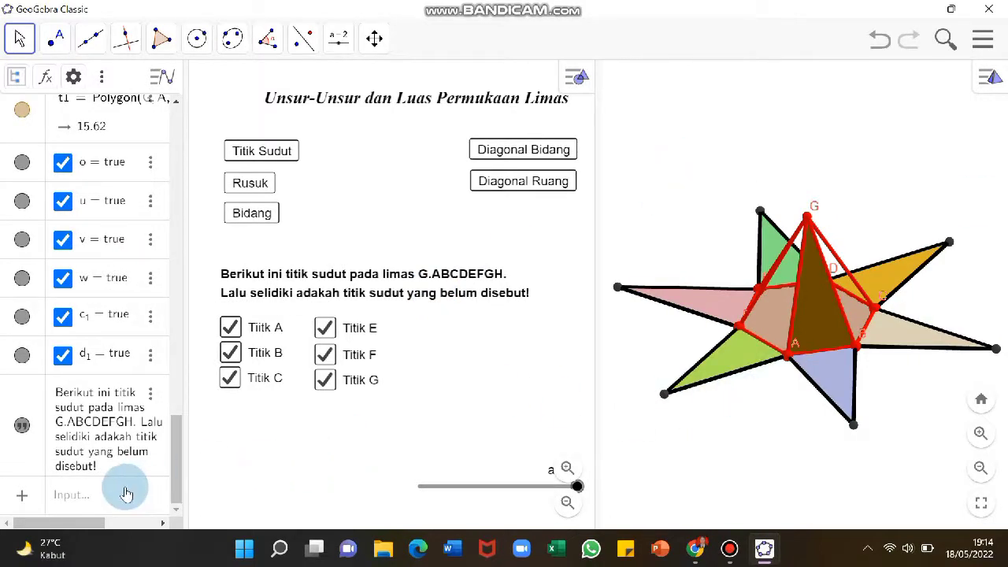
Create the number e_1 = 1 and stop showing its slider in the Algebra View
{"action": "left_click", "coordinate": [84, 504]}
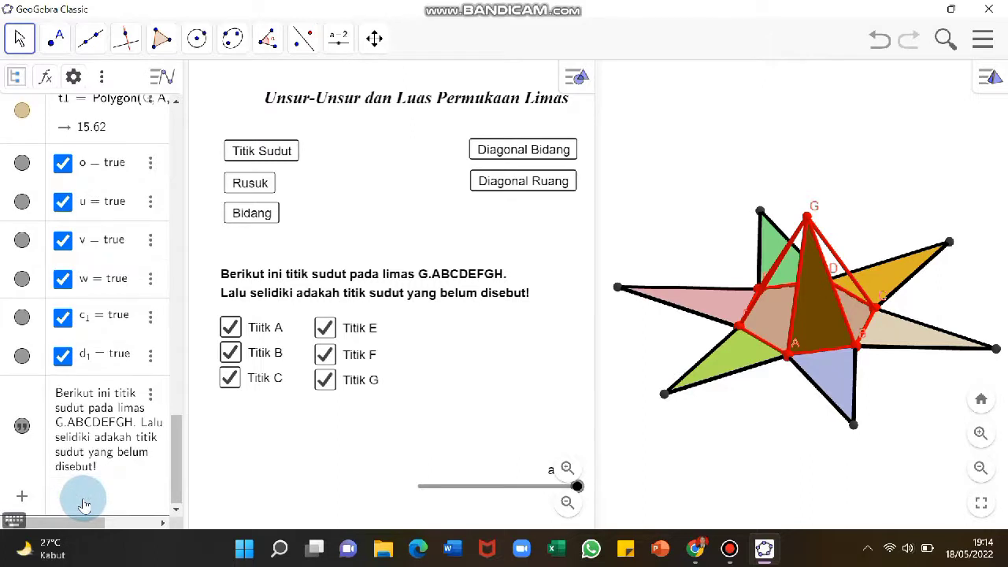
{"action": "key", "text": "Return"}
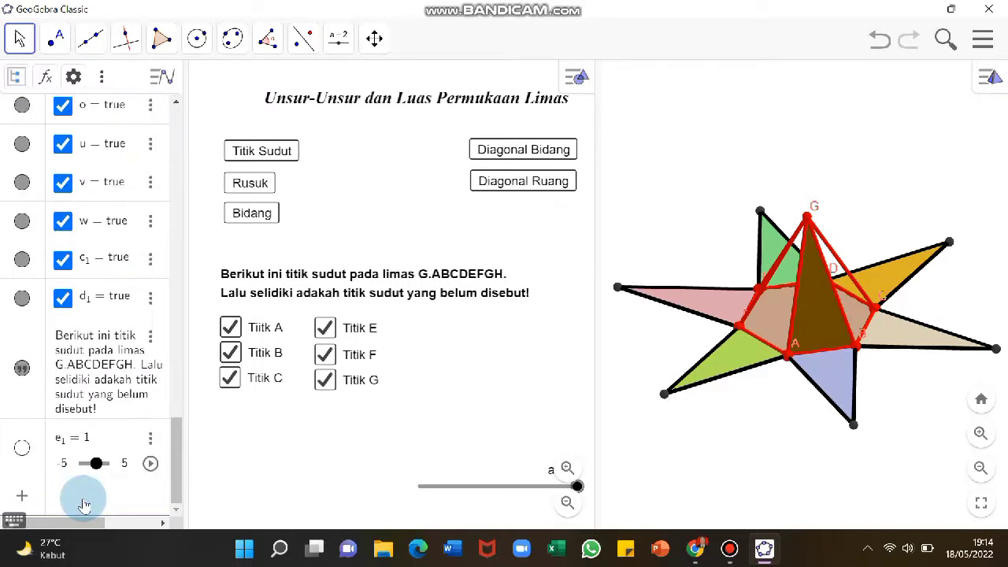
{"action": "left_click", "coordinate": [157, 443]}
{"action": "left_click", "coordinate": [223, 442]}
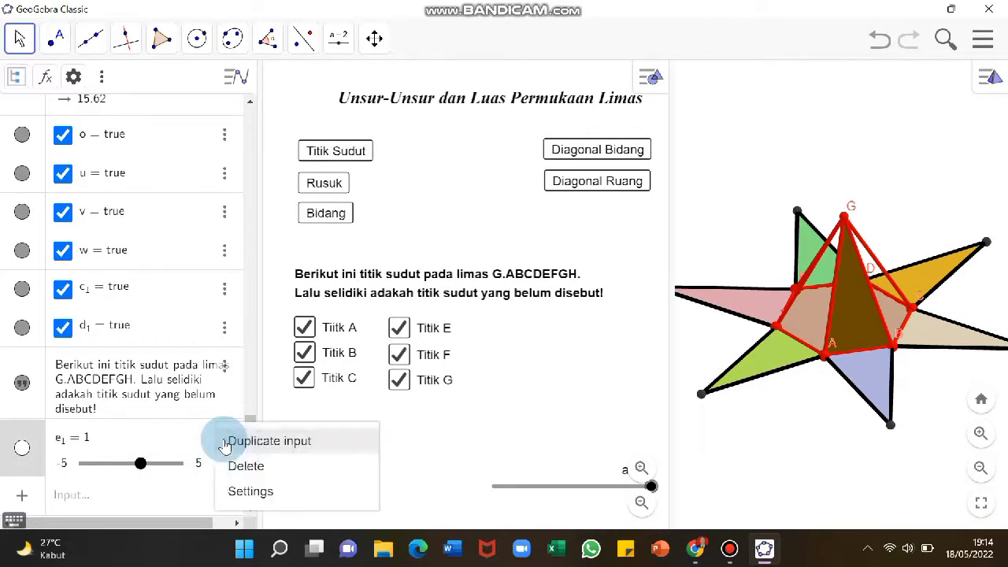
{"action": "left_click", "coordinate": [266, 487]}
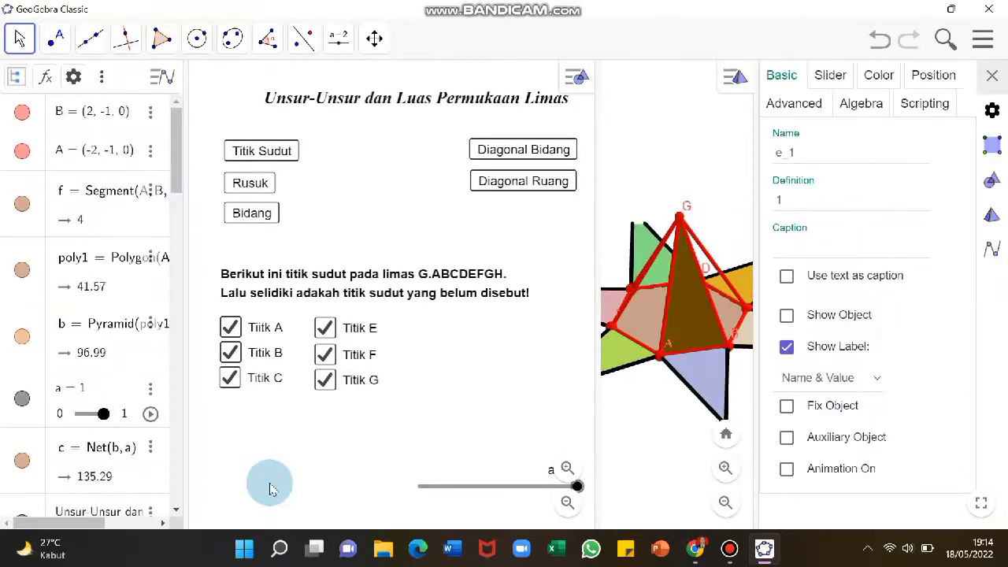
{"action": "left_click", "coordinate": [792, 103]}
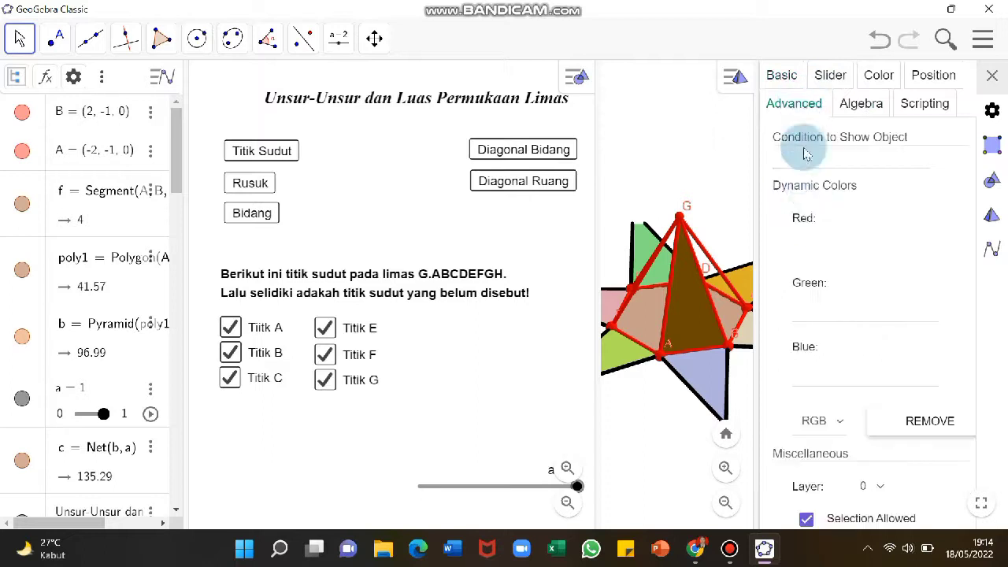
{"action": "left_click", "coordinate": [830, 79]}
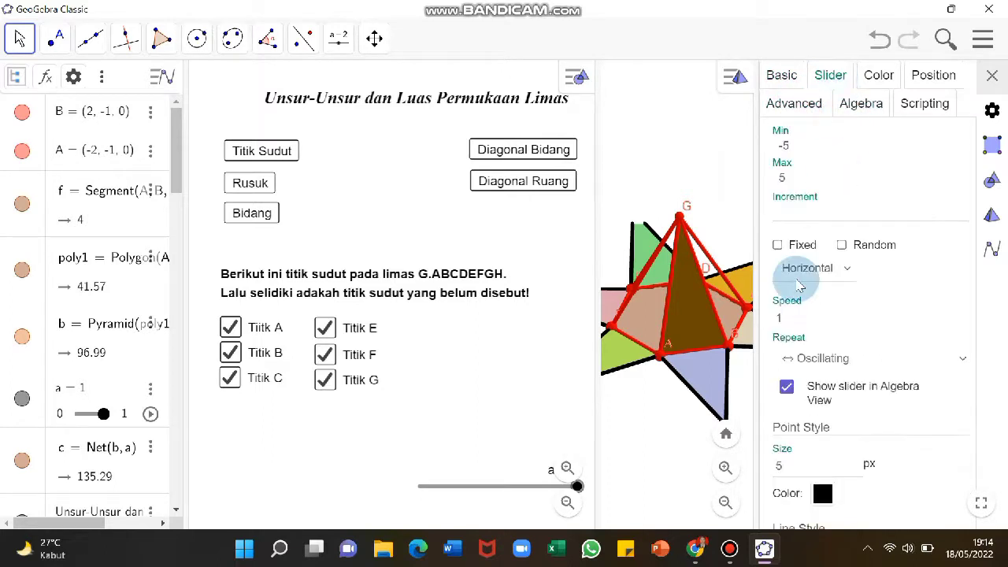
{"action": "left_click", "coordinate": [787, 386]}
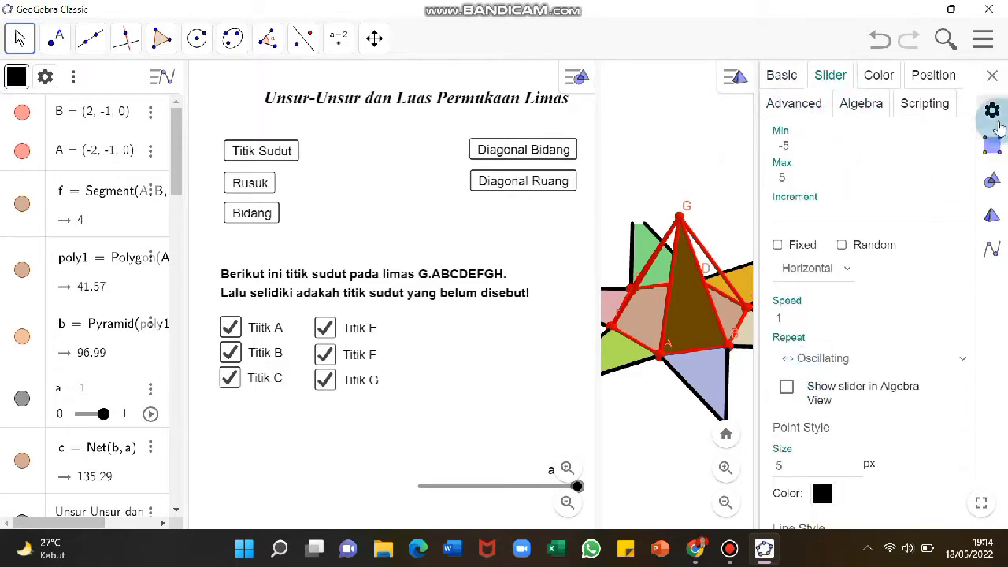
{"action": "left_click", "coordinate": [993, 77]}
{"action": "left_click", "coordinate": [540, 361]}
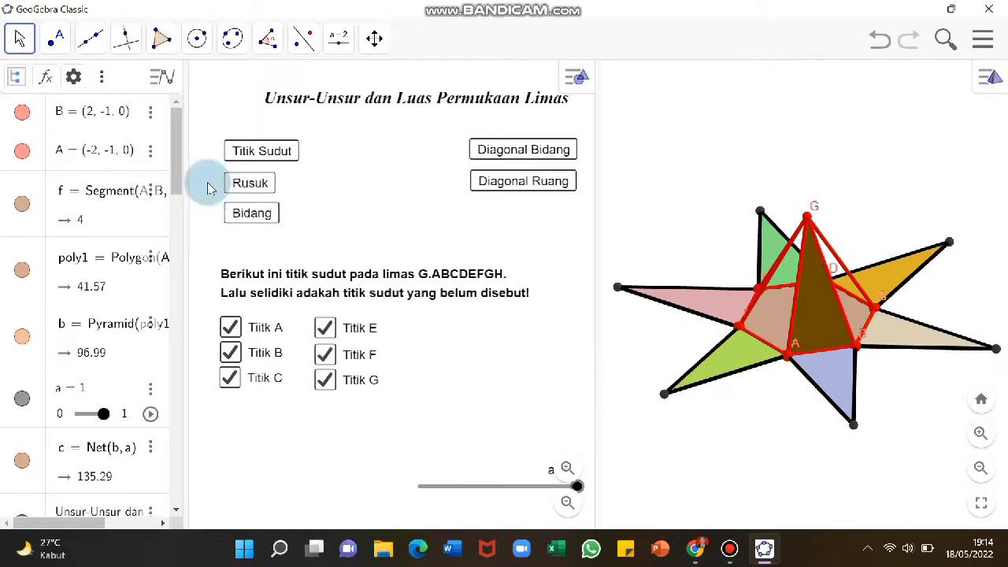
Give the Titik Sudut button the On Click script SetValue(e_1,1) and try the button
{"action": "left_click_drag", "start_coordinate": [177, 170], "coordinate": [181, 502]}
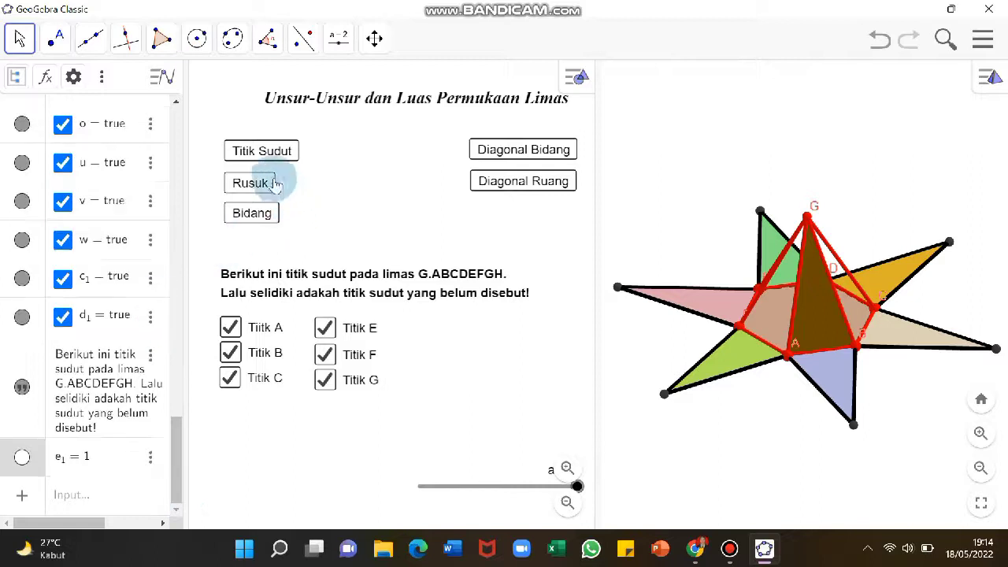
{"action": "left_click", "coordinate": [262, 150]}
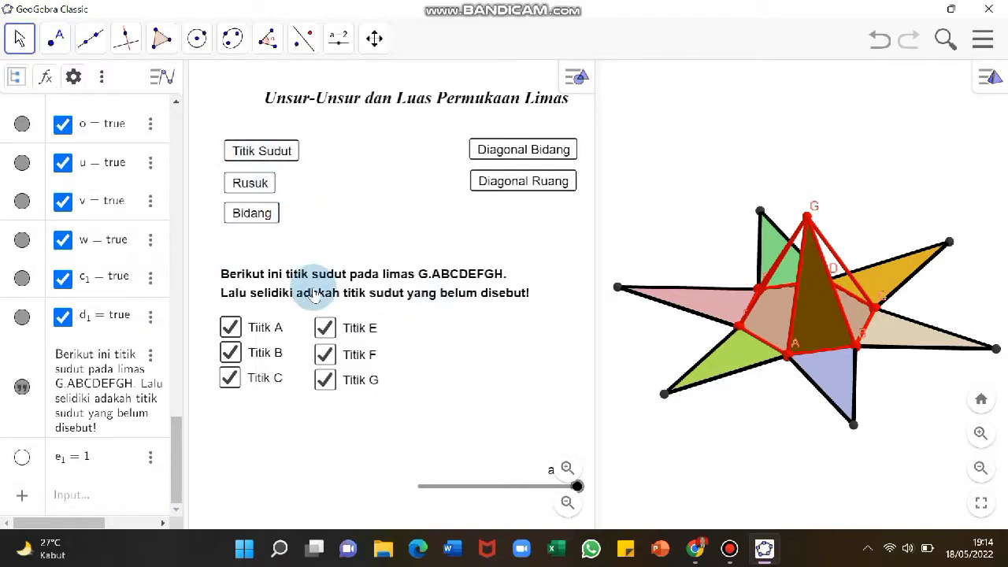
{"action": "right_click", "coordinate": [264, 152]}
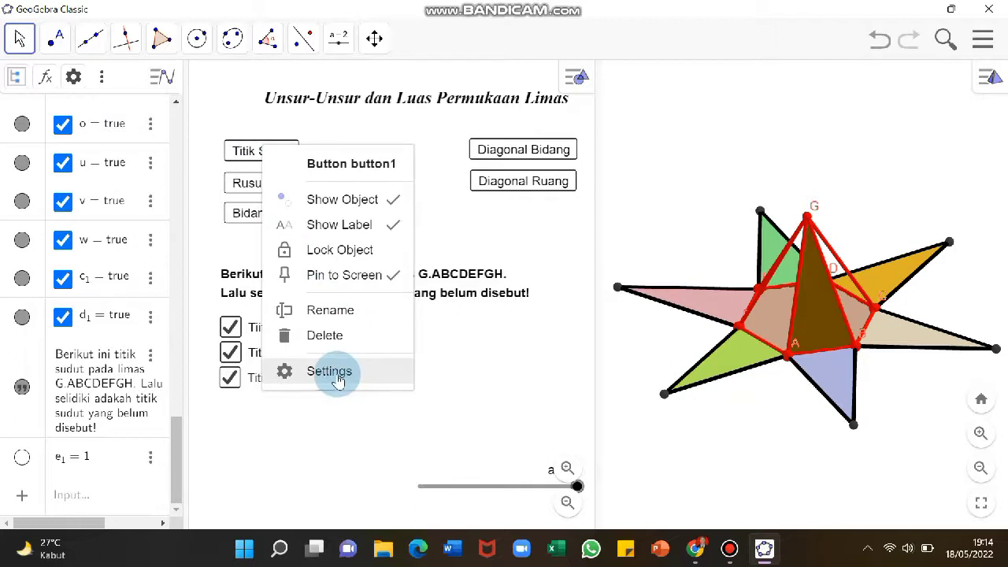
{"action": "left_click", "coordinate": [334, 372]}
{"action": "left_click_drag", "start_coordinate": [179, 173], "coordinate": [134, 433]}
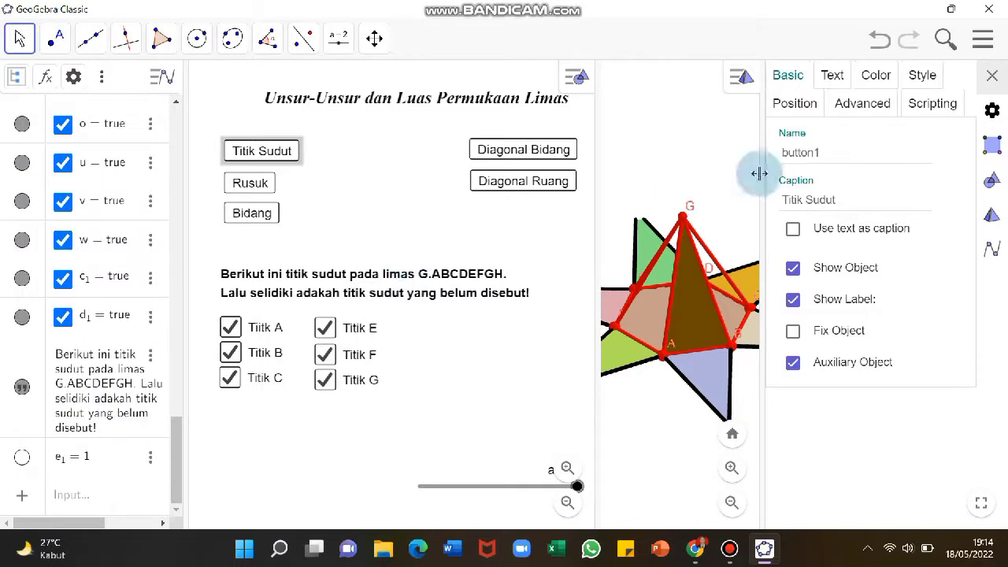
{"action": "left_click", "coordinate": [909, 102]}
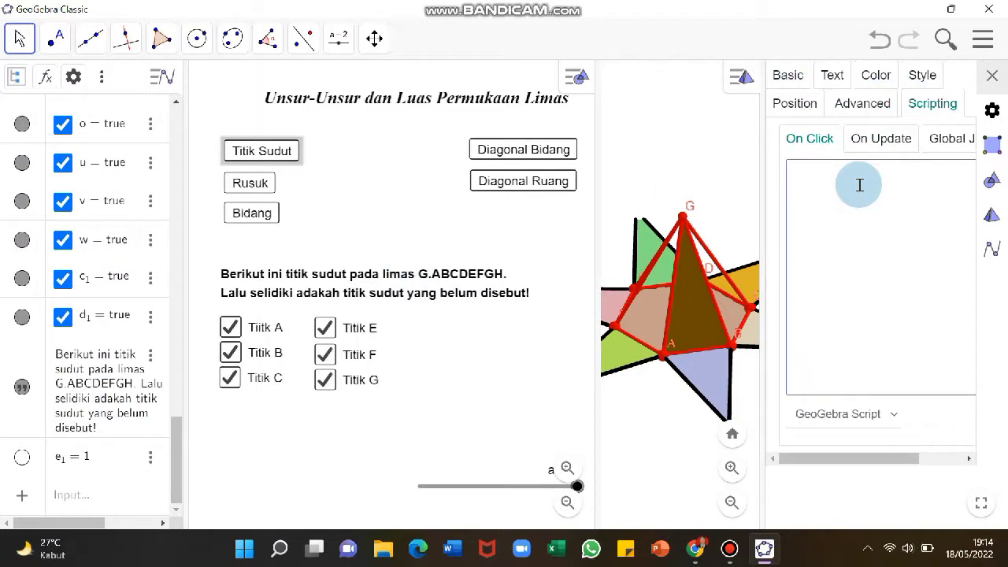
{"action": "type", "text": "SetVal"}
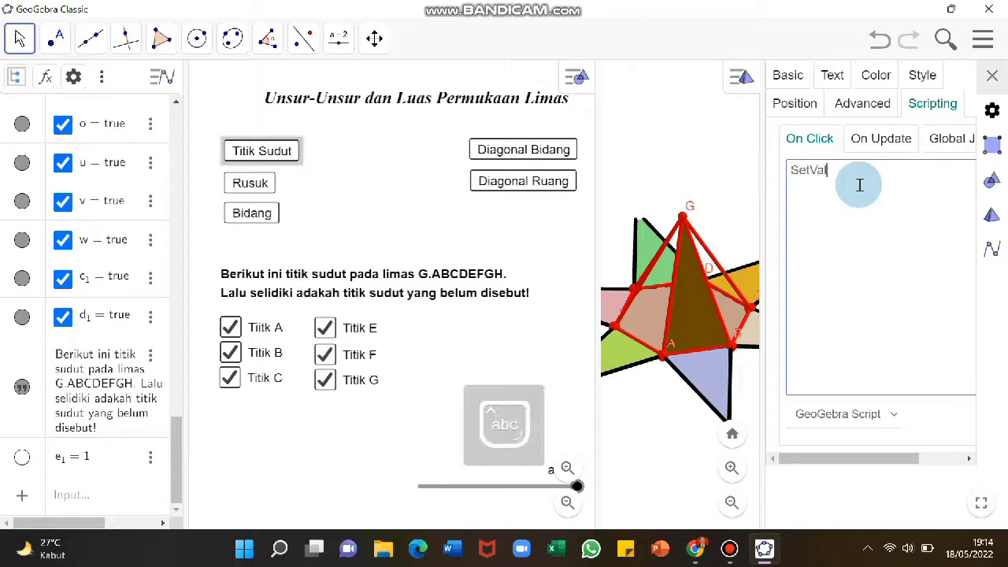
{"action": "type", "text": "ue()"}
{"action": "type", "text": "e(e"}
{"action": "type", "text": "_1,1)"}
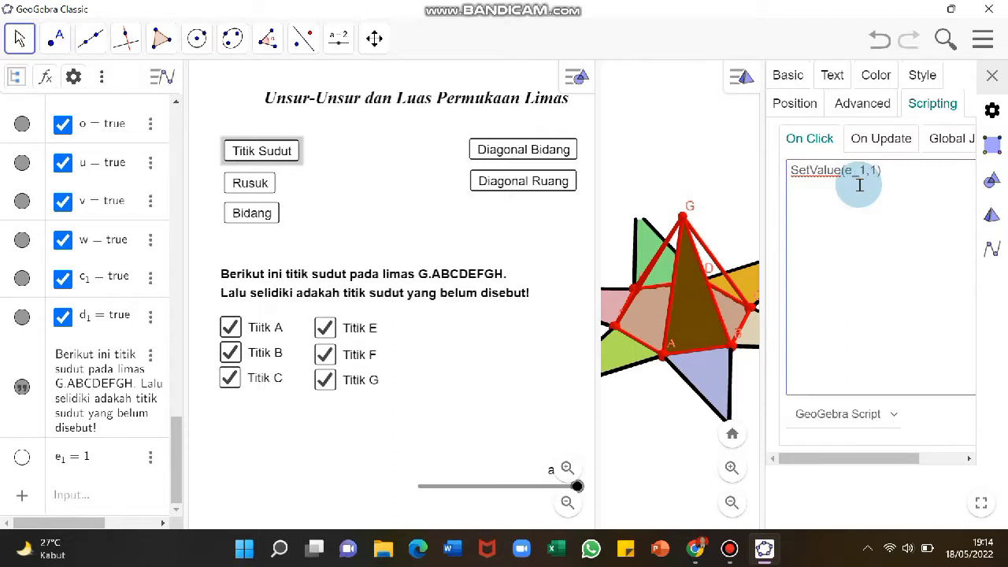
{"action": "left_click", "coordinate": [992, 83]}
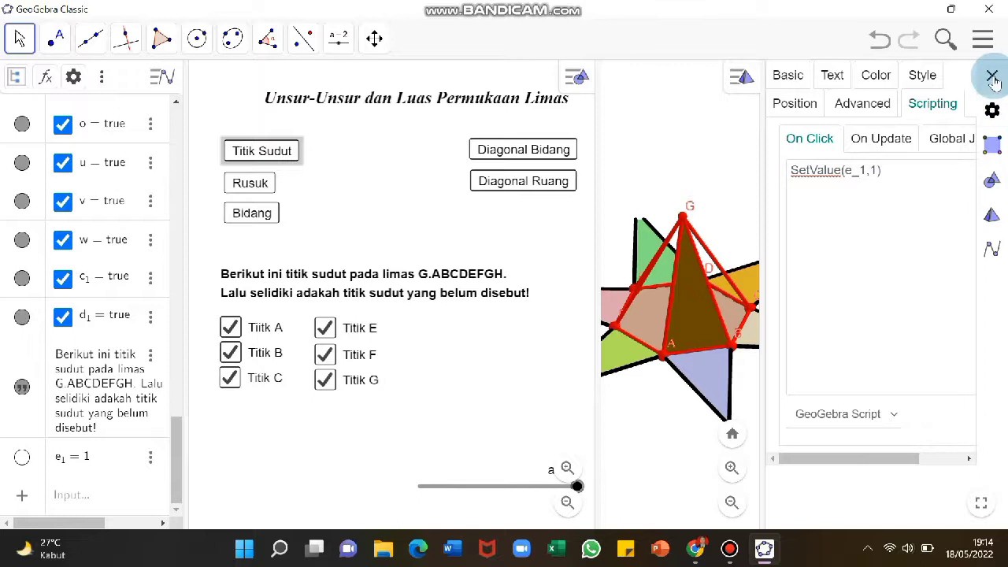
{"action": "left_click", "coordinate": [992, 79]}
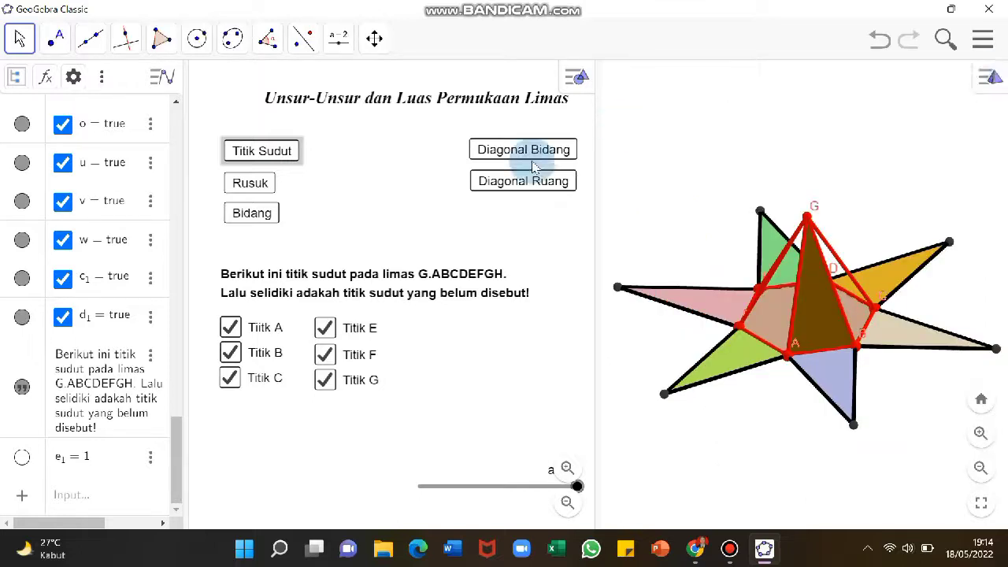
{"action": "left_click", "coordinate": [277, 161]}
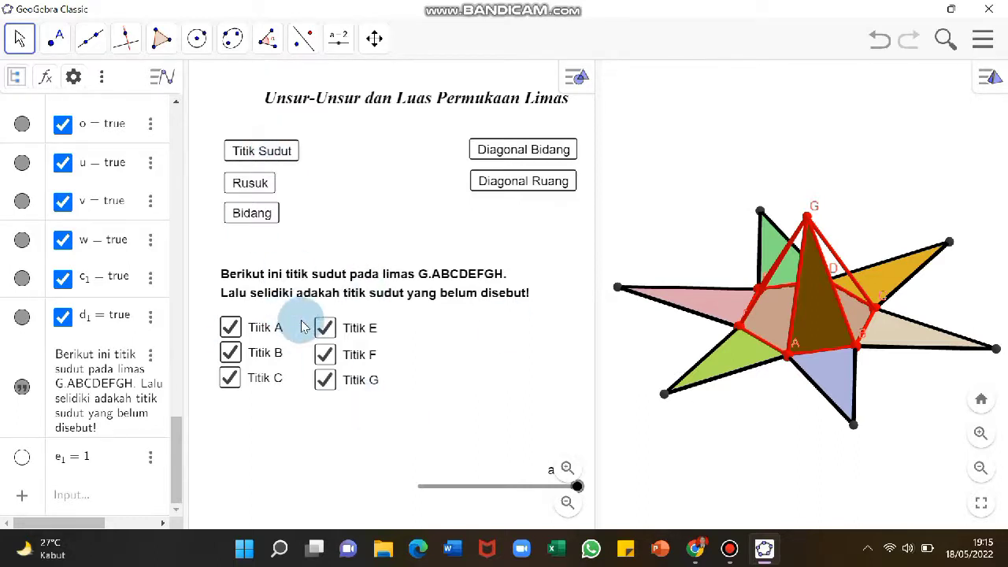
Set the instruction text's condition to show object to e_1 ≟ 1 and copy that condition
{"action": "left_click", "coordinate": [291, 296]}
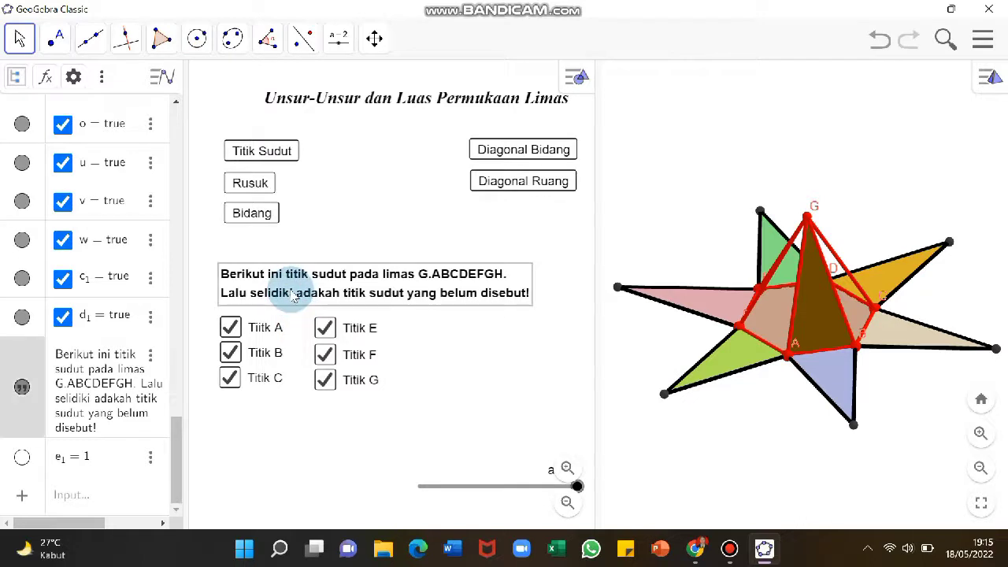
{"action": "right_click", "coordinate": [290, 293]}
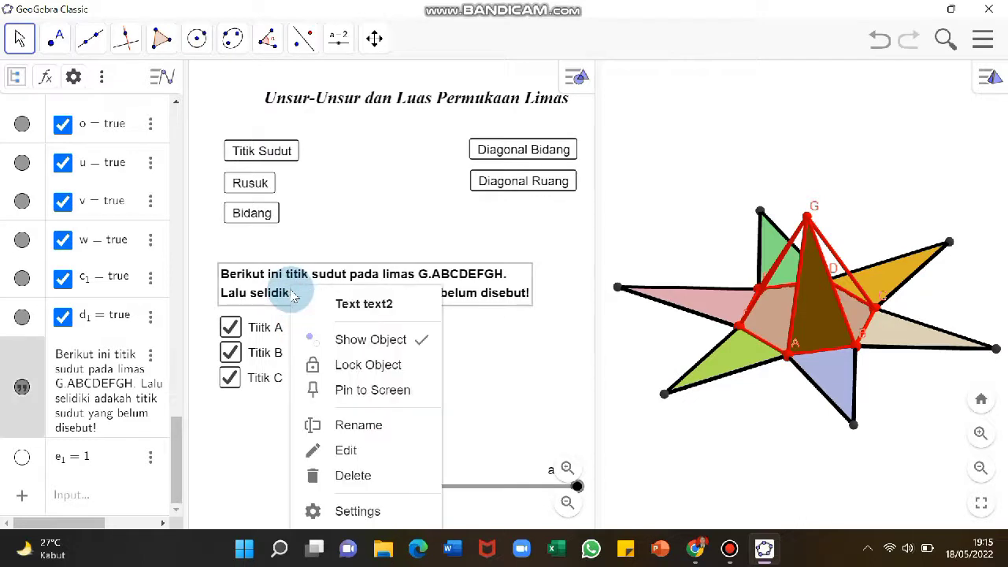
{"action": "left_click", "coordinate": [349, 511]}
{"action": "left_click", "coordinate": [835, 119]}
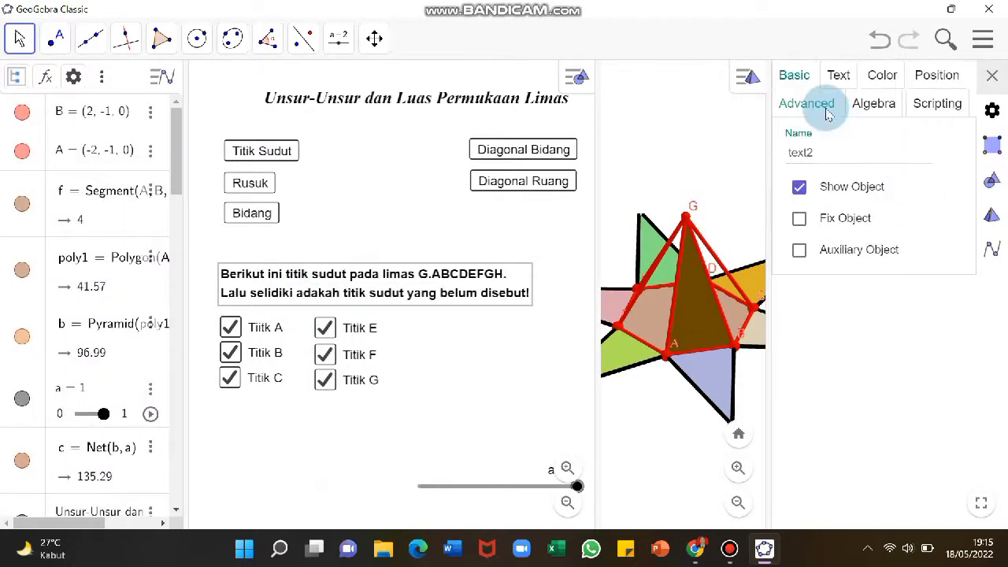
{"action": "left_click", "coordinate": [821, 161]}
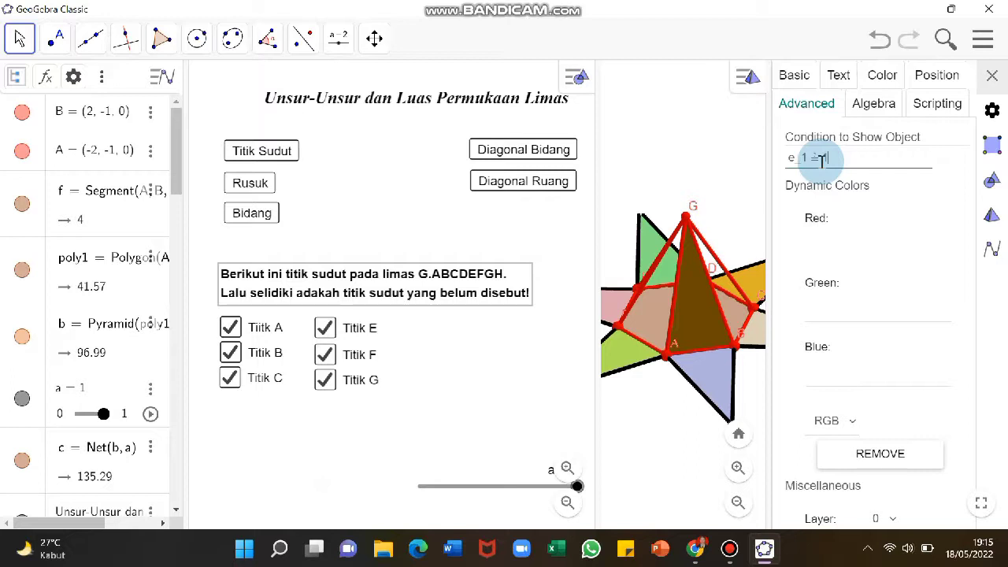
{"action": "left_click_drag", "start_coordinate": [834, 158], "coordinate": [754, 164]}
{"action": "key", "text": "ctrl+c"}
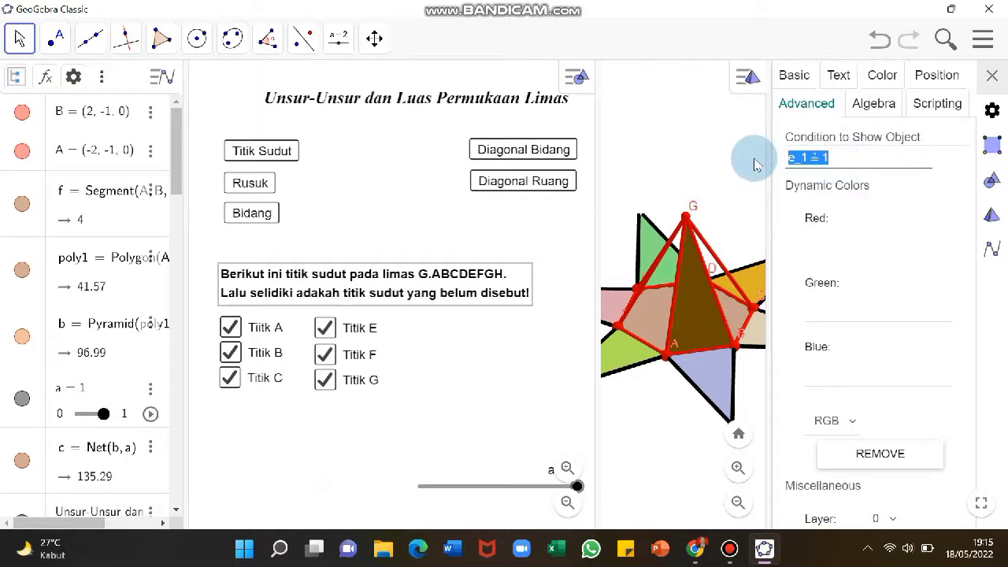
{"action": "left_click", "coordinate": [991, 75]}
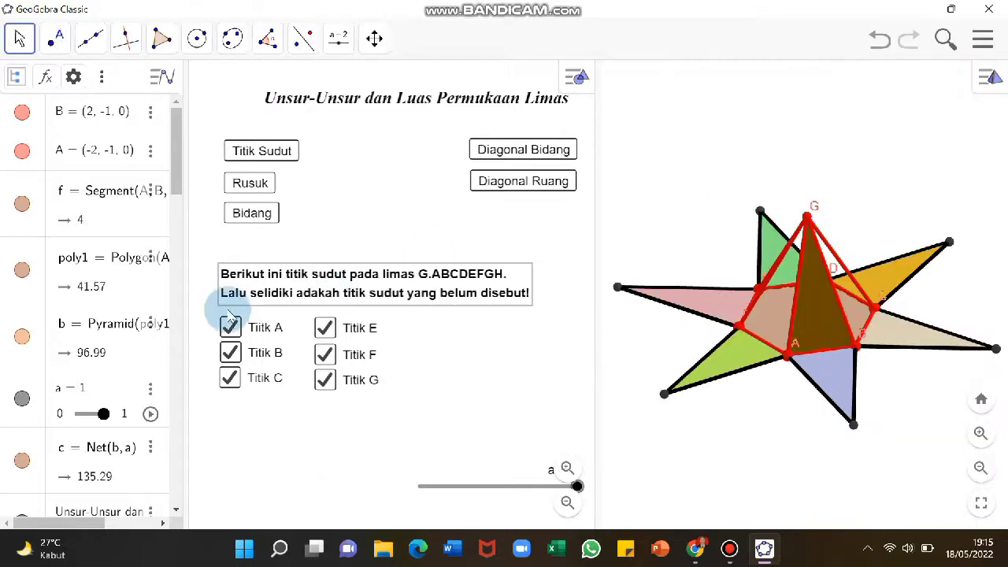
Correct the misspelled caption of the first check box to "Titik A"
{"action": "right_click", "coordinate": [265, 333]}
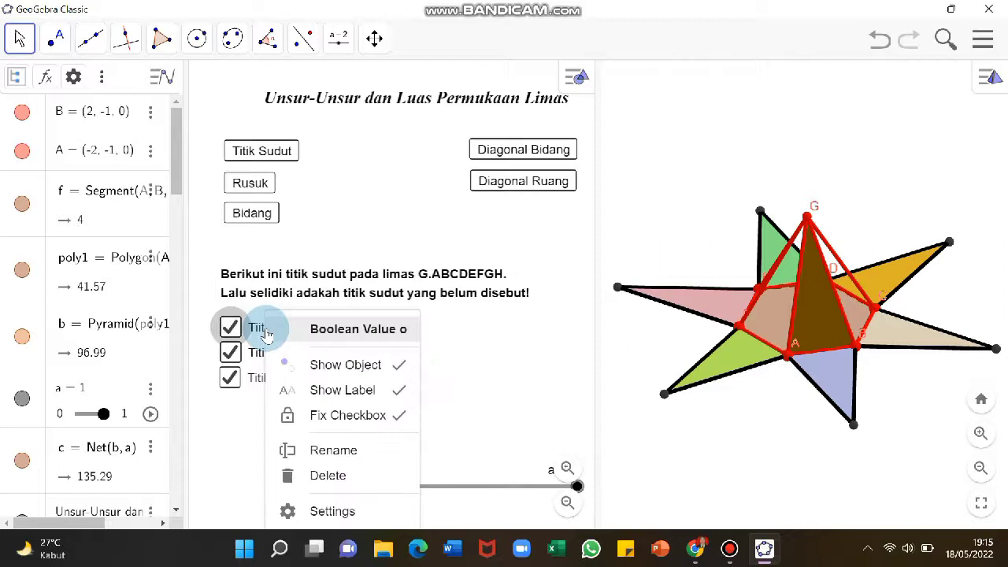
{"action": "left_click", "coordinate": [331, 512]}
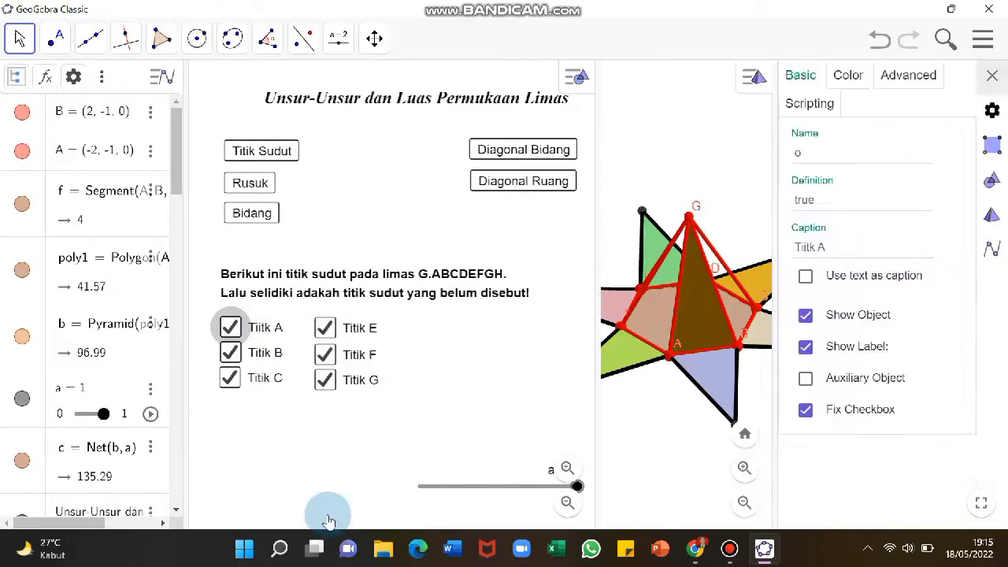
{"action": "left_click", "coordinate": [811, 248]}
{"action": "key", "text": "BackSpace"}
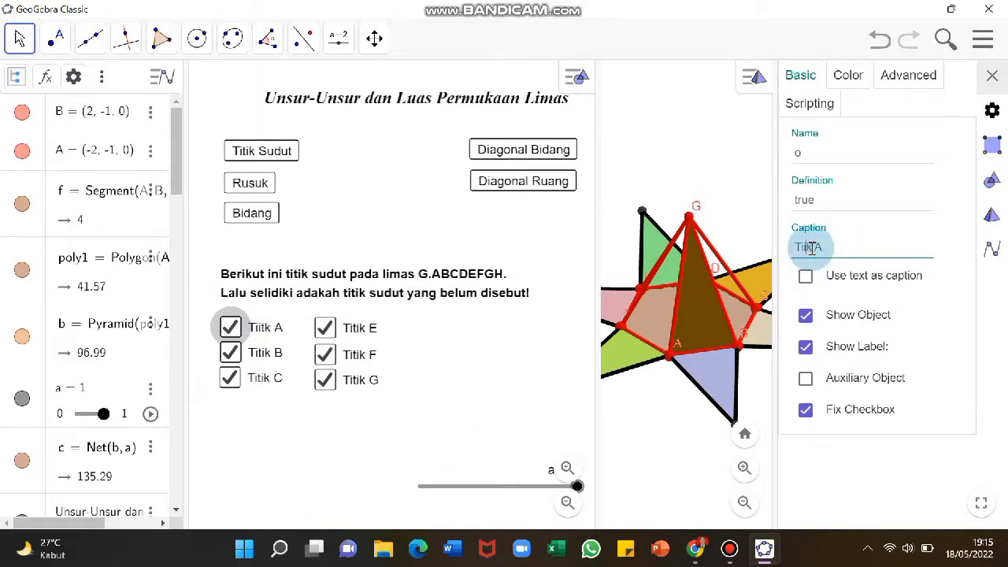
{"action": "type", "text": "t"}
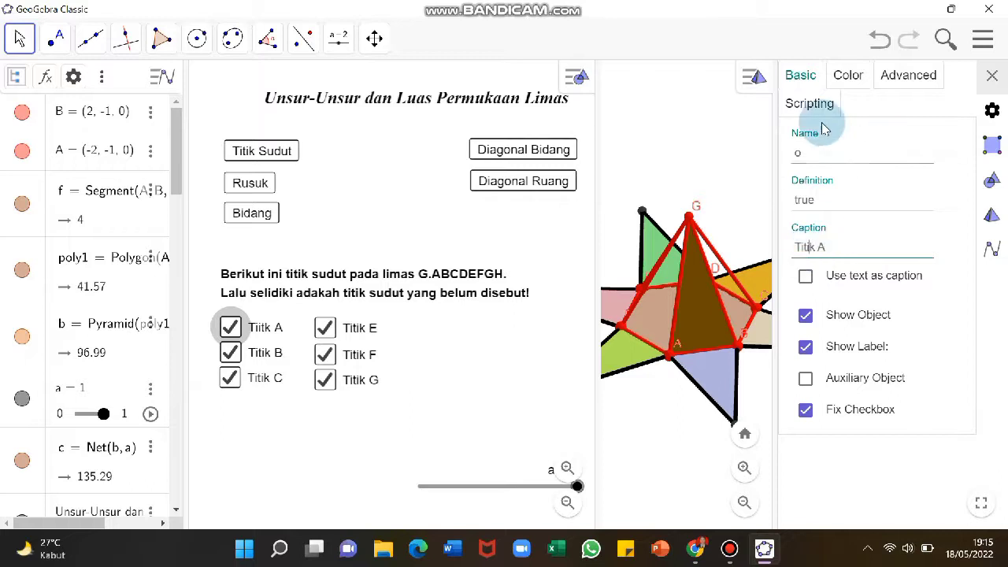
Paste e_1 ≟ 1 as the Titik A check box's condition to show object
{"action": "left_click", "coordinate": [906, 76]}
{"action": "left_click", "coordinate": [869, 159]}
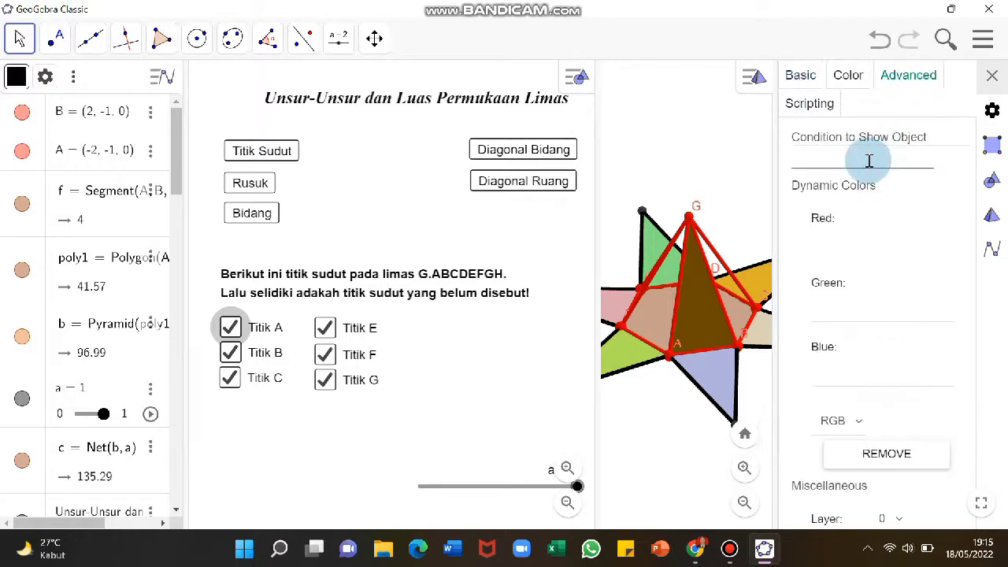
{"action": "key", "text": "ctrl+v"}
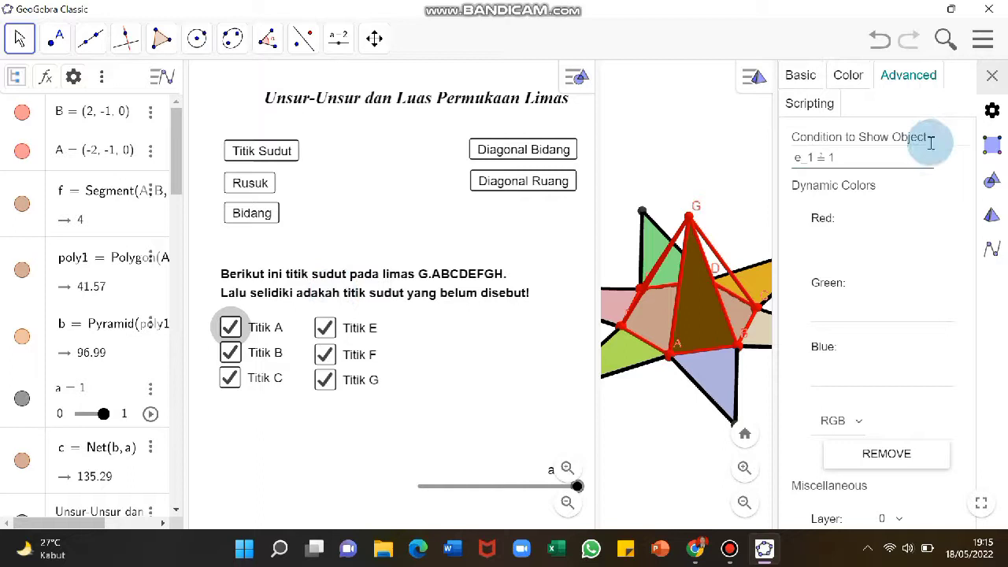
{"action": "left_click", "coordinate": [990, 82]}
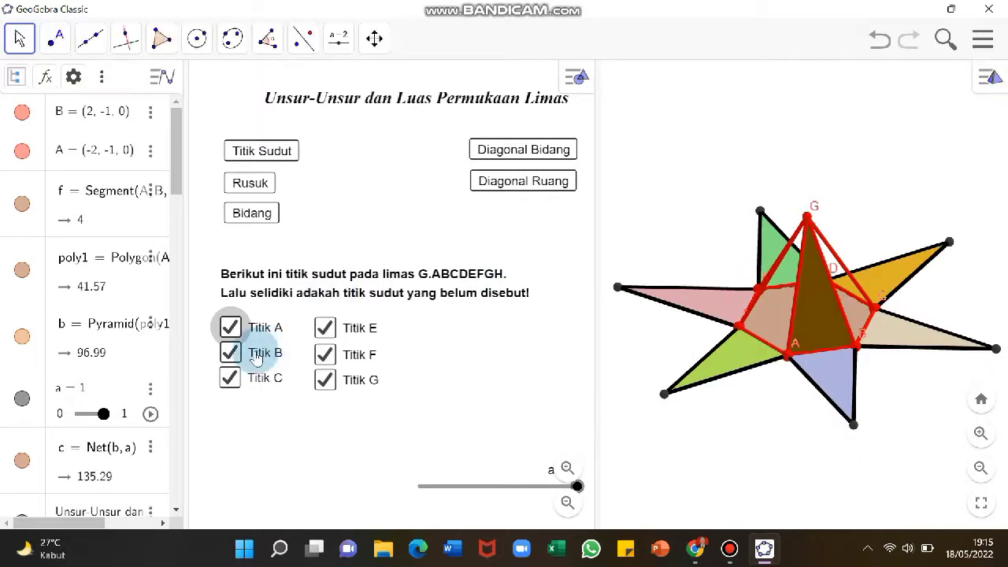
Paste e_1 ≟ 1 as the Titik B check box's condition to show object
{"action": "left_click", "coordinate": [258, 355]}
{"action": "right_click", "coordinate": [258, 355]}
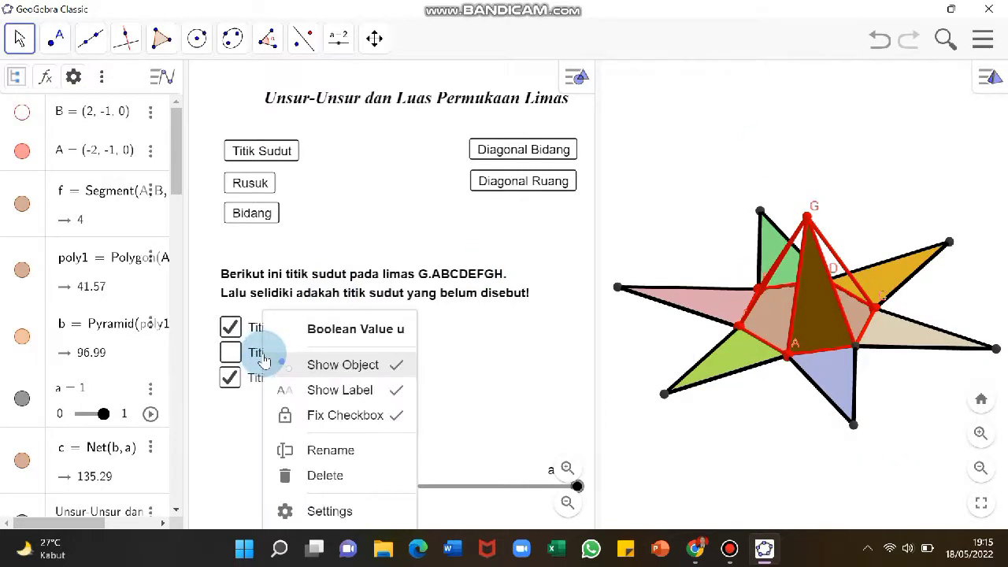
{"action": "left_click", "coordinate": [329, 511]}
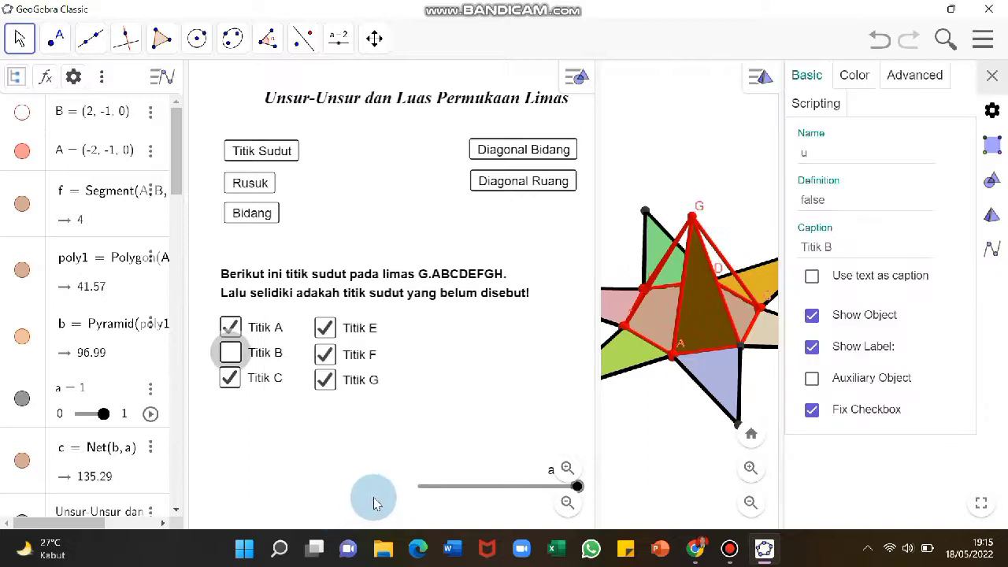
{"action": "left_click", "coordinate": [912, 75]}
{"action": "left_click", "coordinate": [823, 153]}
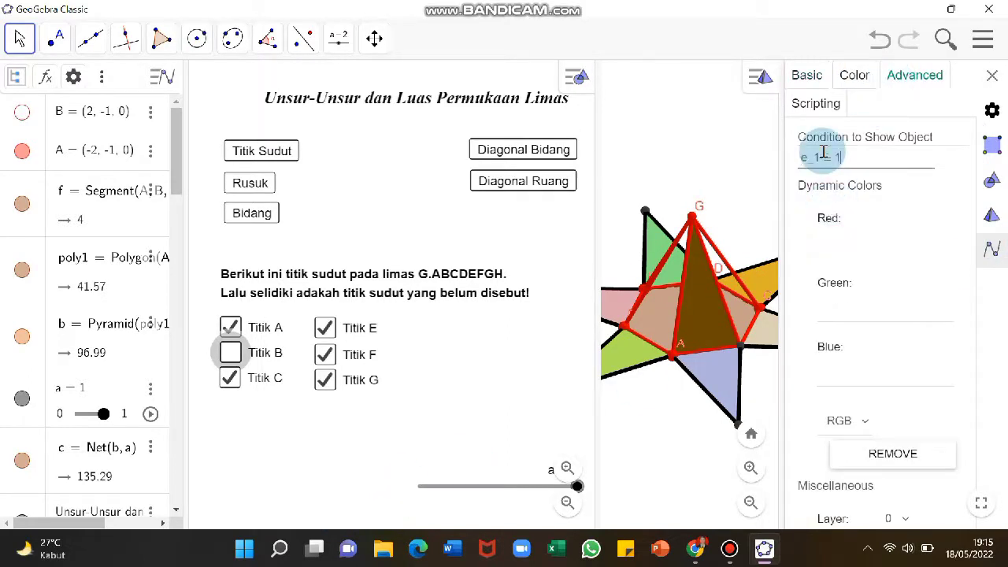
{"action": "left_click", "coordinate": [991, 75]}
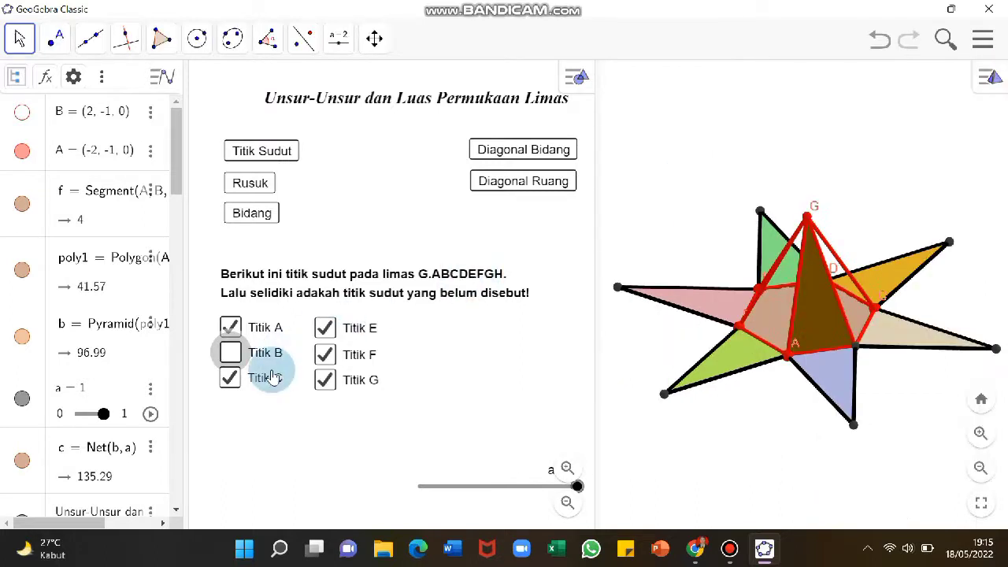
Paste e_1 ≟ 1 as the Titik C check box's condition to show object
{"action": "left_click", "coordinate": [271, 377]}
{"action": "right_click", "coordinate": [270, 377]}
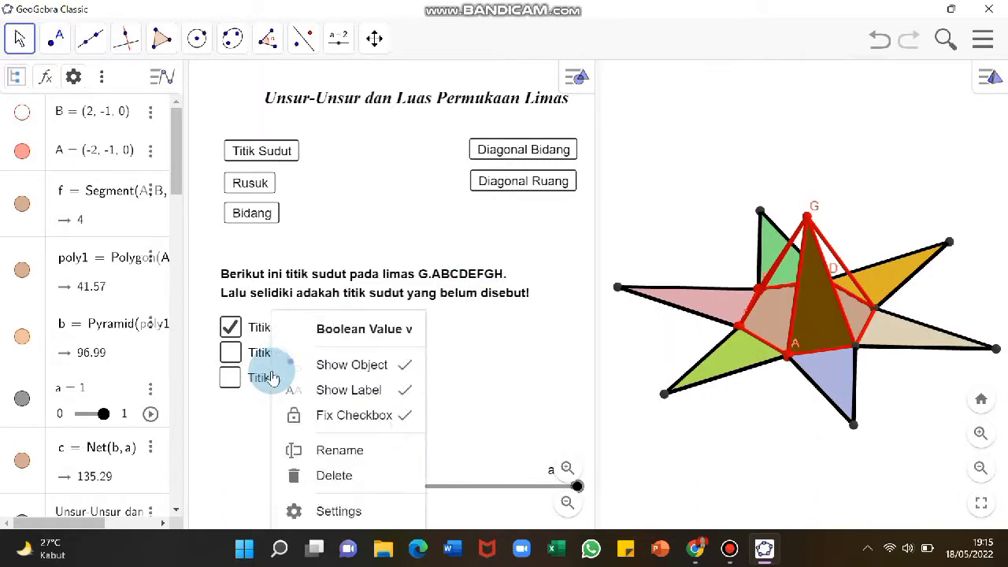
{"action": "left_click", "coordinate": [319, 511]}
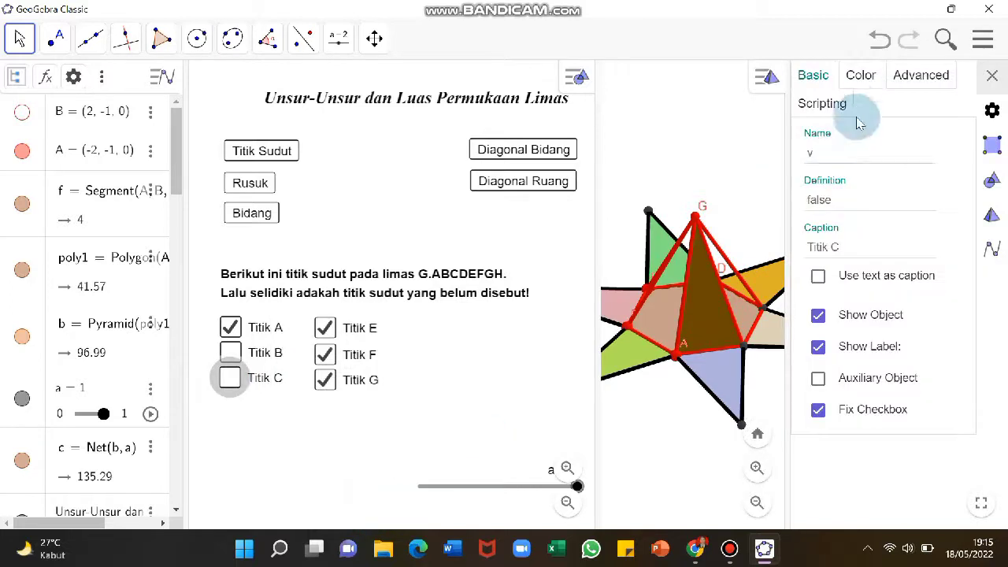
{"action": "left_click", "coordinate": [919, 75]}
{"action": "left_click", "coordinate": [877, 159]}
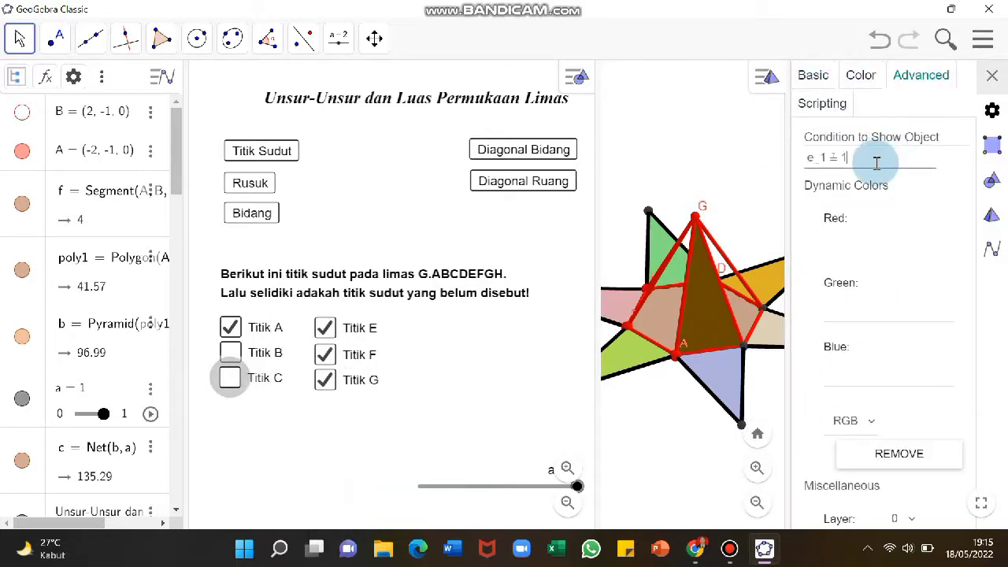
{"action": "left_click", "coordinate": [991, 75]}
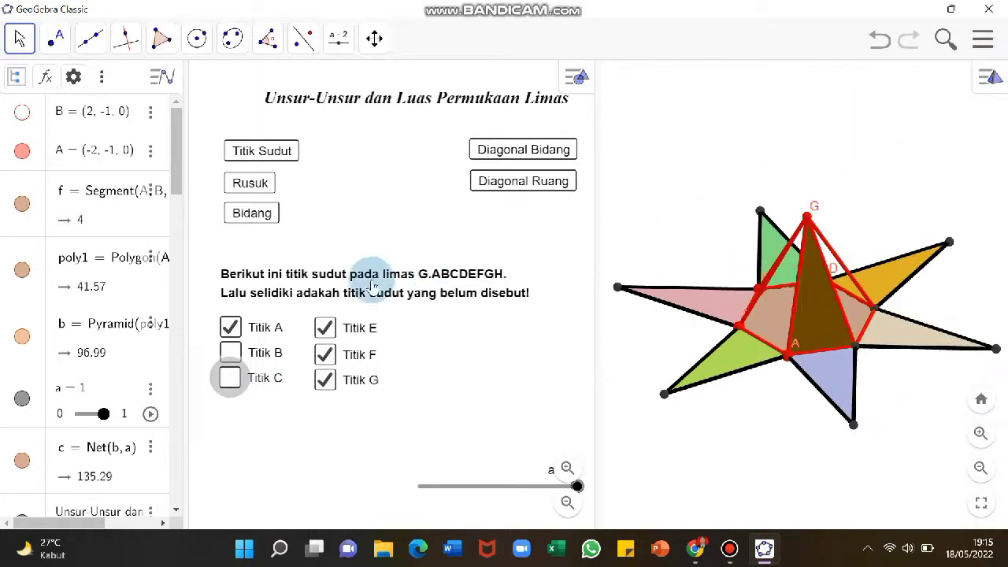
Paste e_1 ≟ 1 as the Titik E check box's condition to show object
{"action": "right_click", "coordinate": [356, 338]}
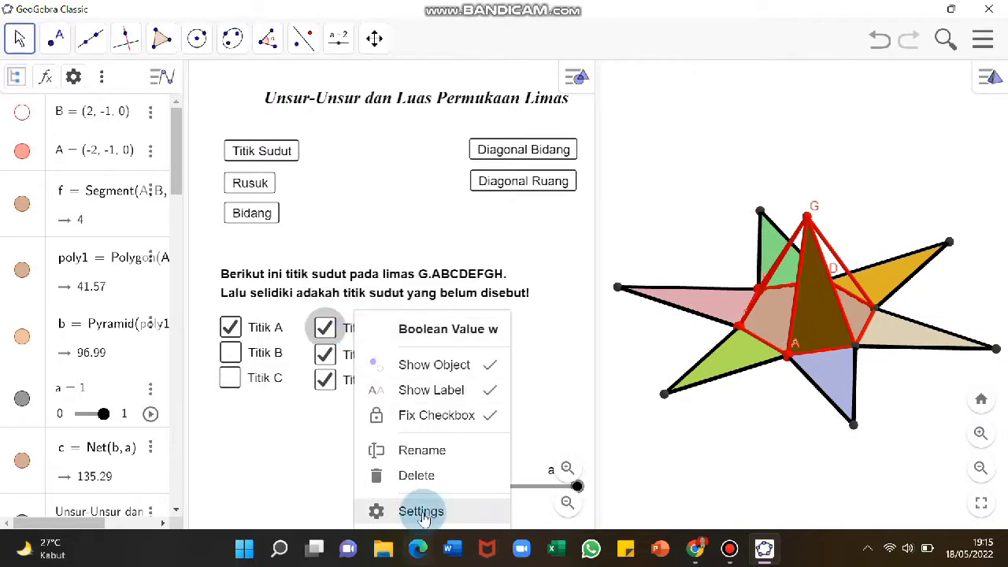
{"action": "left_click", "coordinate": [423, 513]}
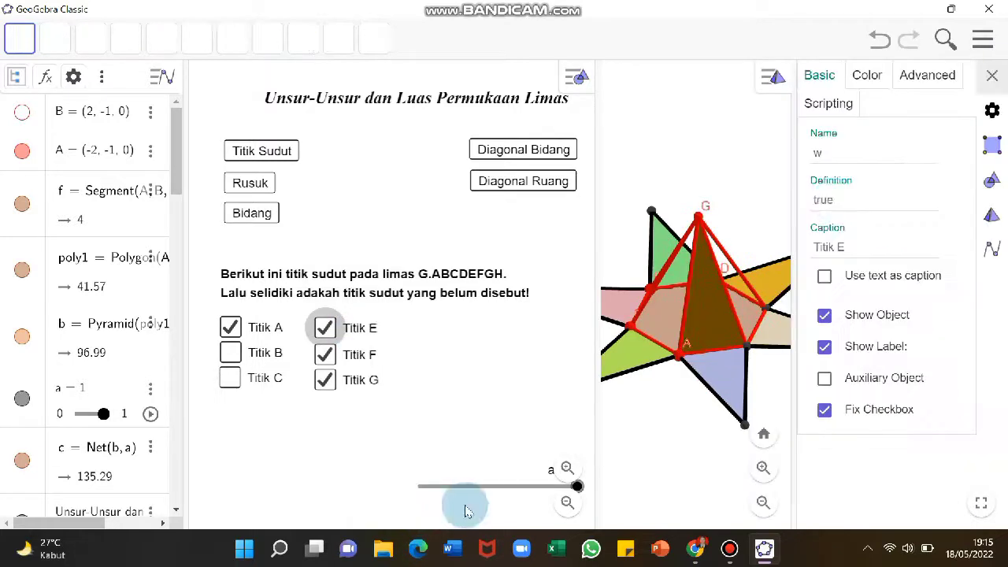
{"action": "left_click", "coordinate": [933, 79]}
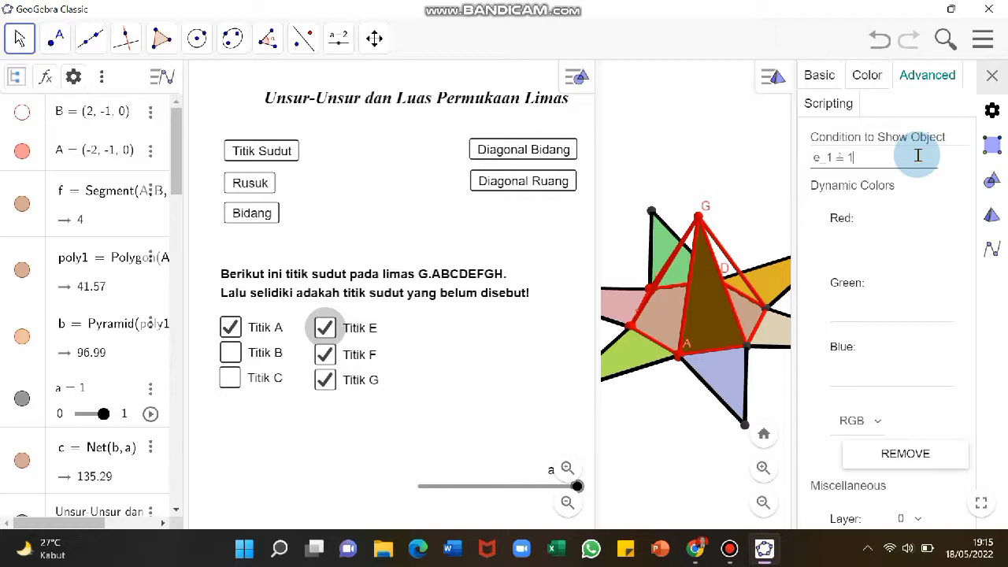
{"action": "left_click", "coordinate": [628, 180]}
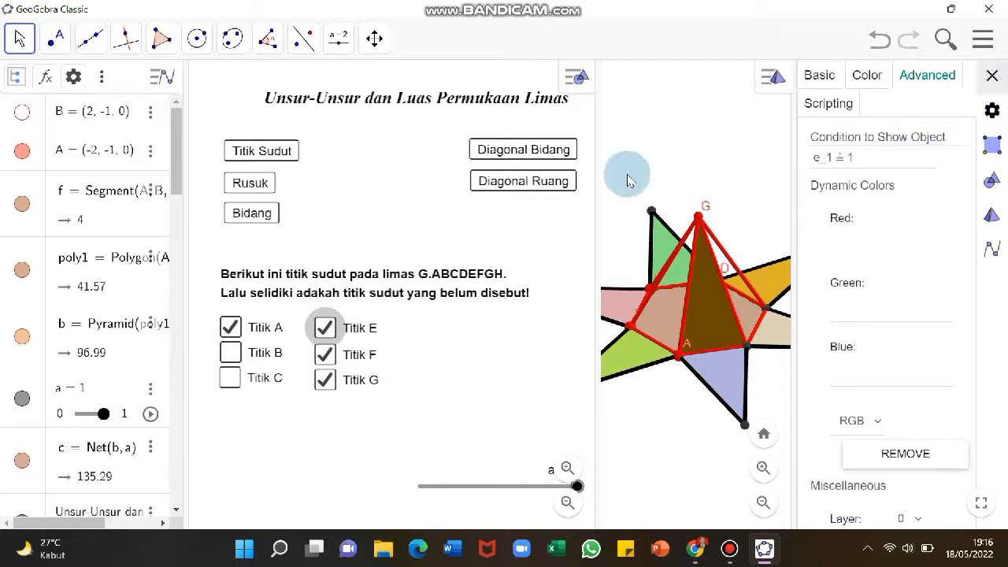
Paste e_1 ≟ 1 as the Titik F check box's condition to show object
{"action": "right_click", "coordinate": [362, 348]}
{"action": "left_click", "coordinate": [431, 511]}
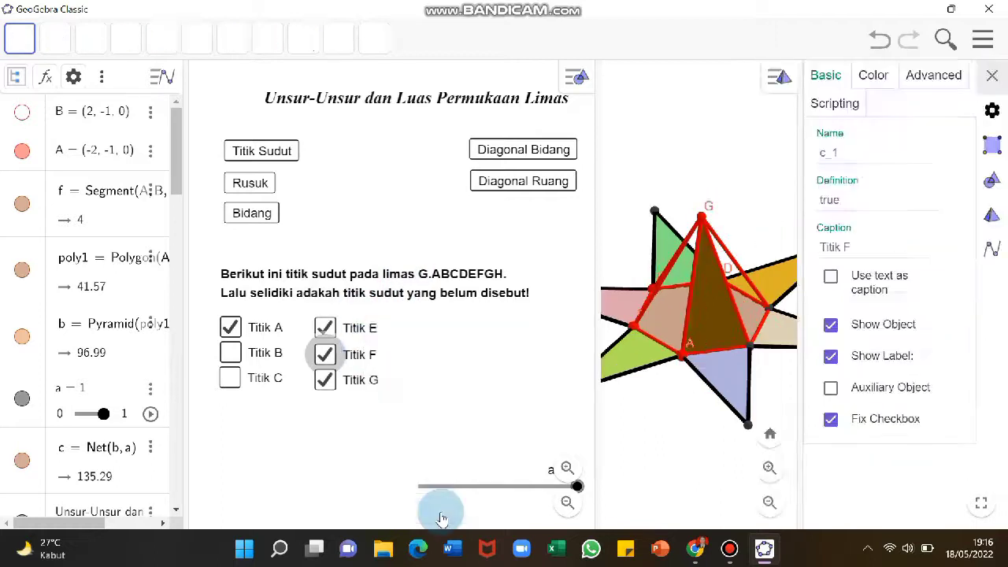
{"action": "left_click", "coordinate": [925, 75]}
{"action": "left_click", "coordinate": [897, 154]}
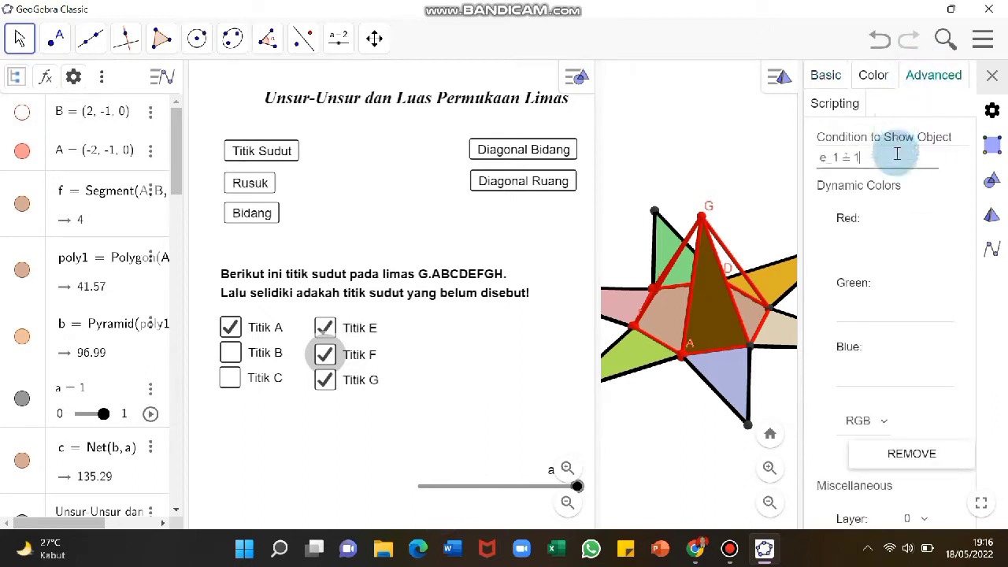
{"action": "left_click", "coordinate": [992, 75]}
Paste e_1 ≟ 1 as the Titik G check box's condition to show object, and tick Titik B and Titik C again
{"action": "right_click", "coordinate": [364, 383]}
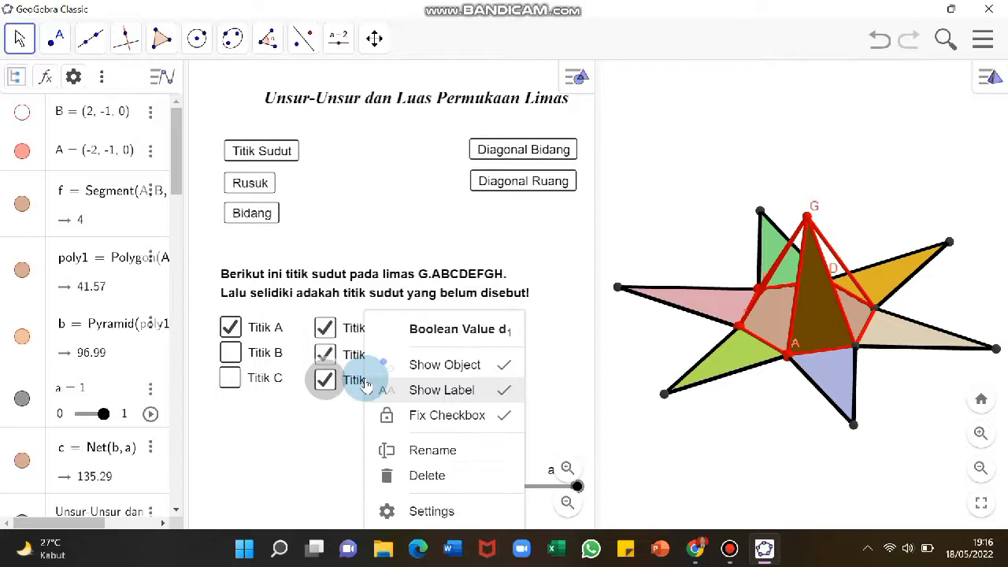
{"action": "left_click", "coordinate": [441, 511]}
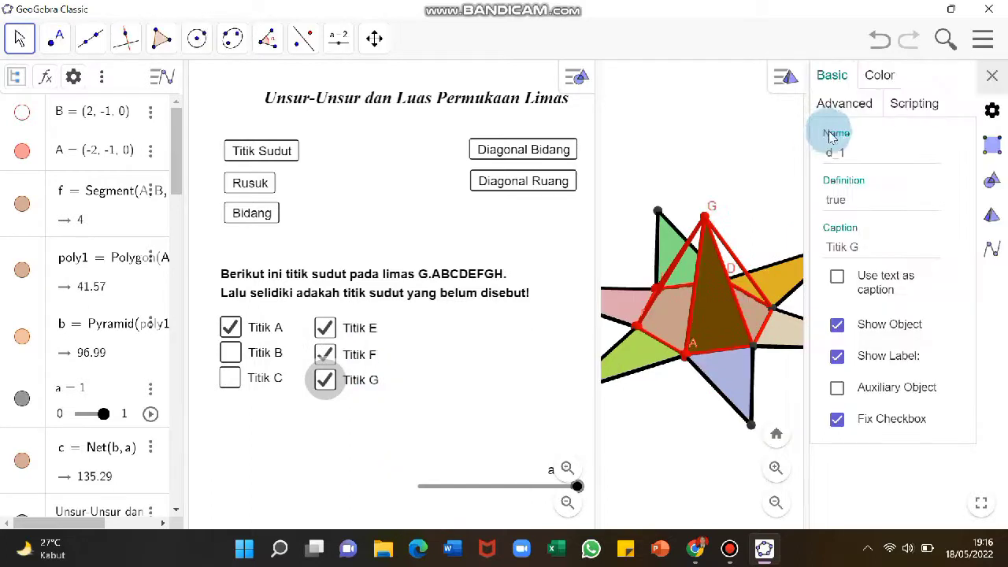
{"action": "left_click", "coordinate": [858, 110]}
{"action": "left_click", "coordinate": [847, 162]}
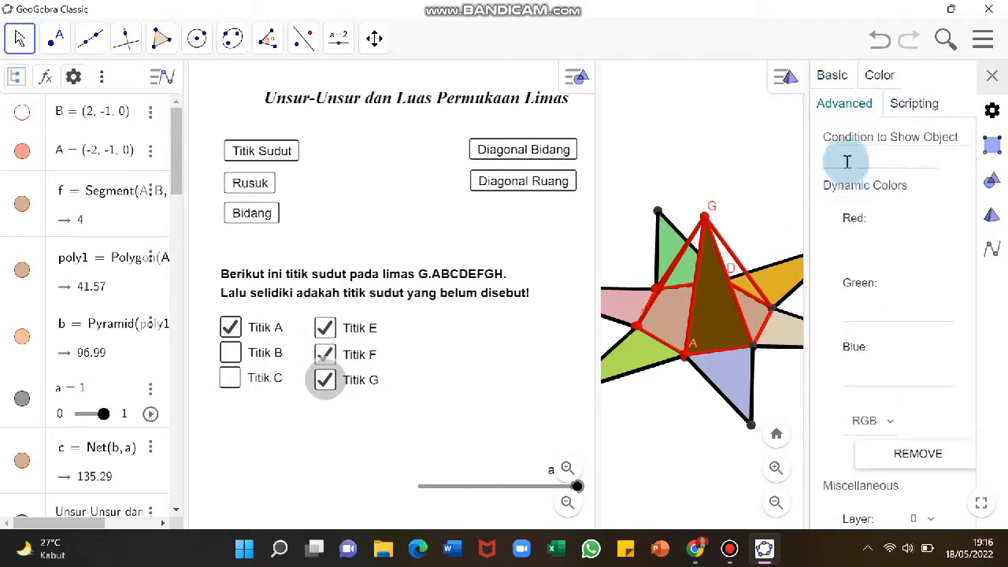
{"action": "left_click", "coordinate": [992, 76]}
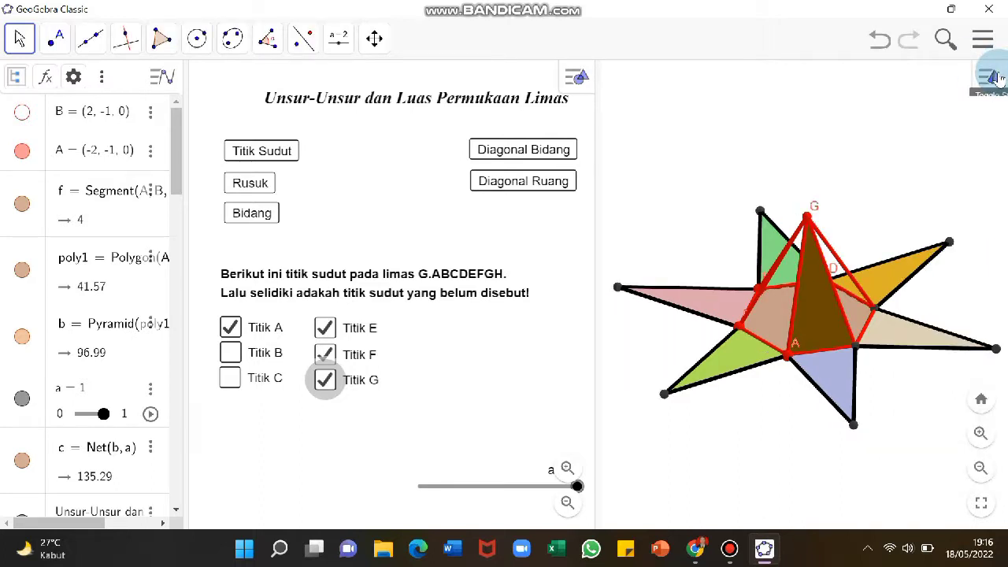
{"action": "left_click", "coordinate": [231, 356]}
{"action": "left_click", "coordinate": [231, 377]}
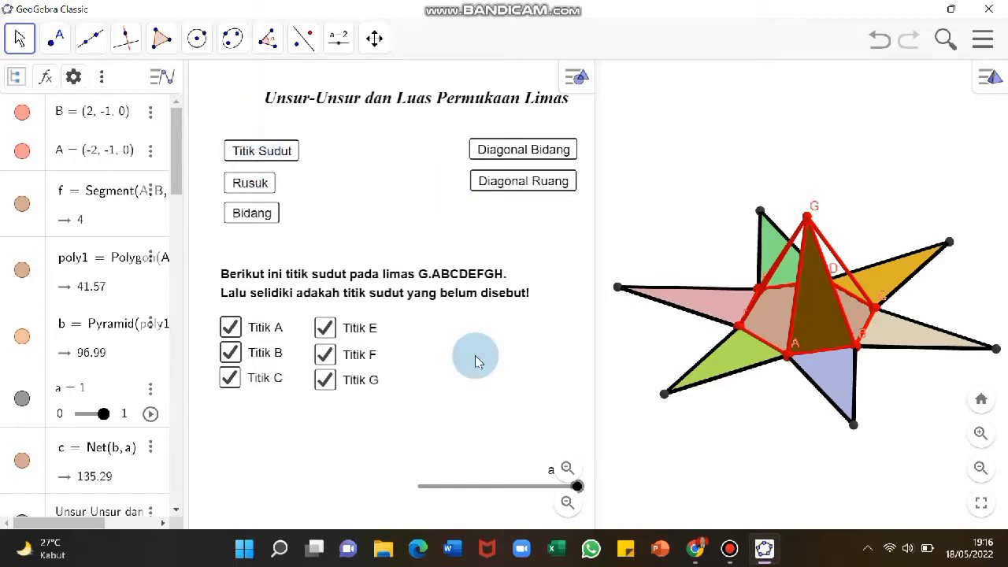
Create a button captioned Clear All below the Diagonal Ruang button, with a SetValue script acting on e_1
{"action": "left_click", "coordinate": [337, 41]}
{"action": "left_click", "coordinate": [386, 216]}
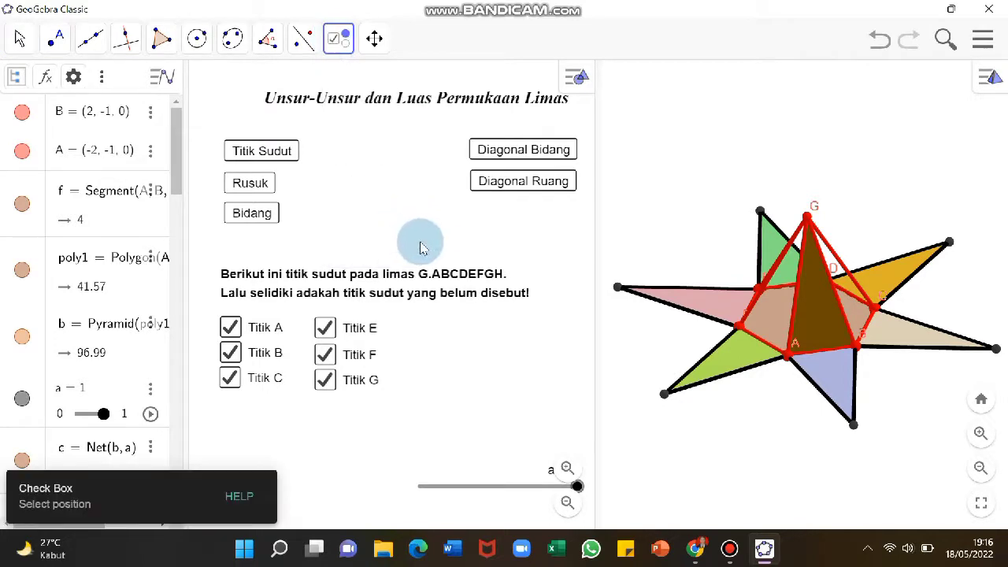
{"action": "left_click", "coordinate": [337, 38]}
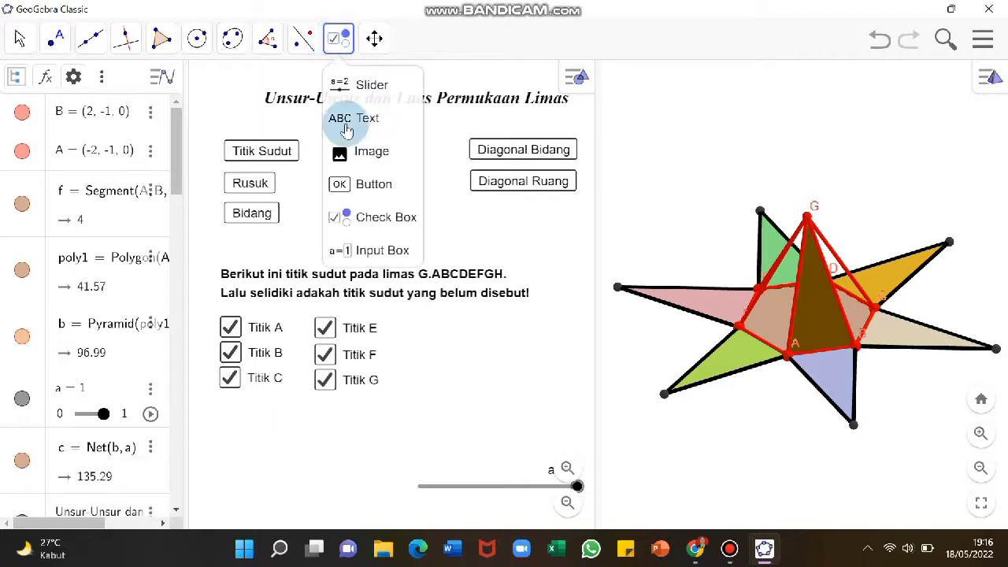
{"action": "left_click", "coordinate": [371, 182]}
{"action": "left_click", "coordinate": [510, 380]}
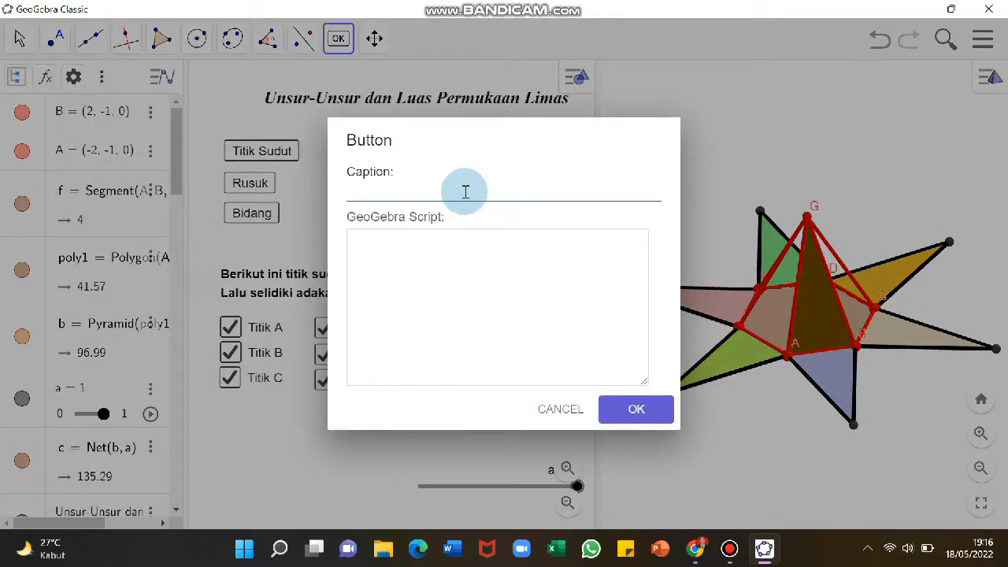
{"action": "type", "text": "Clear All"}
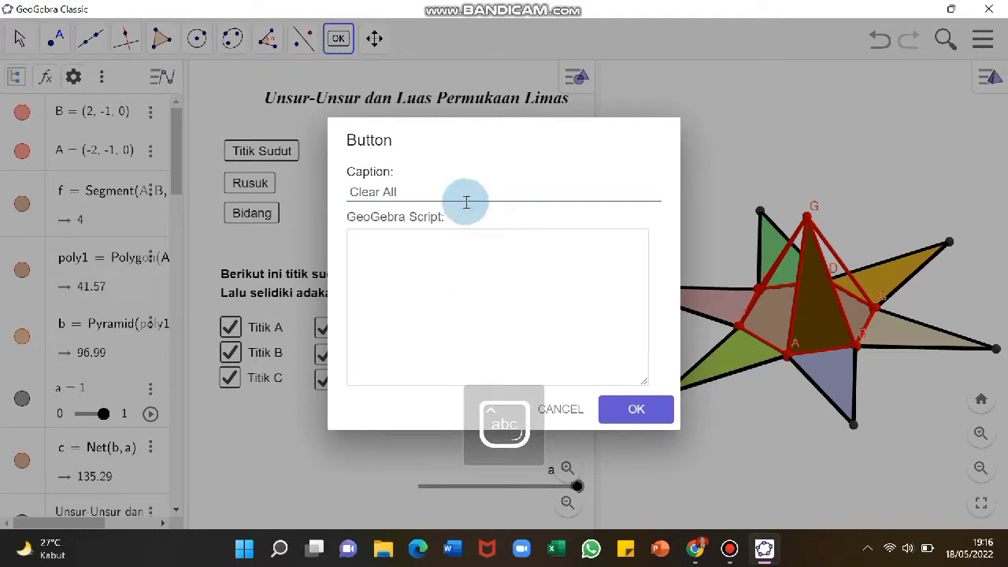
{"action": "left_click", "coordinate": [478, 281]}
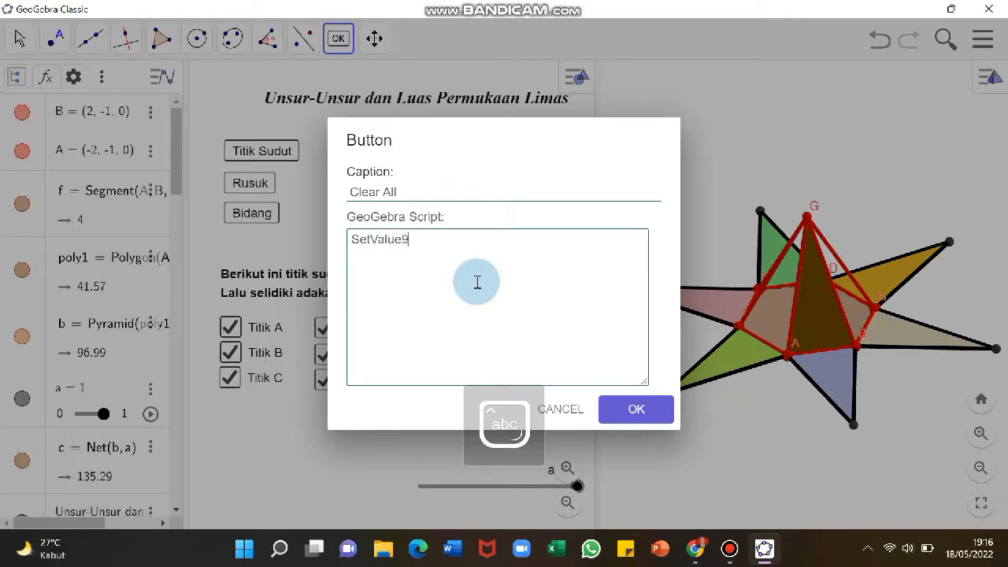
{"action": "type", "text": "SetValue()"}
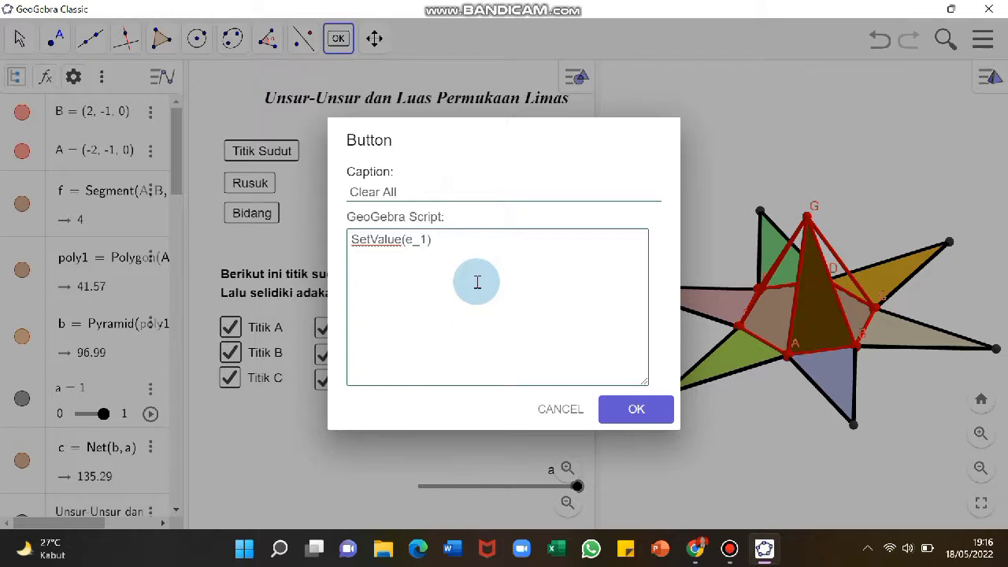
{"action": "key", "text": "Return"}
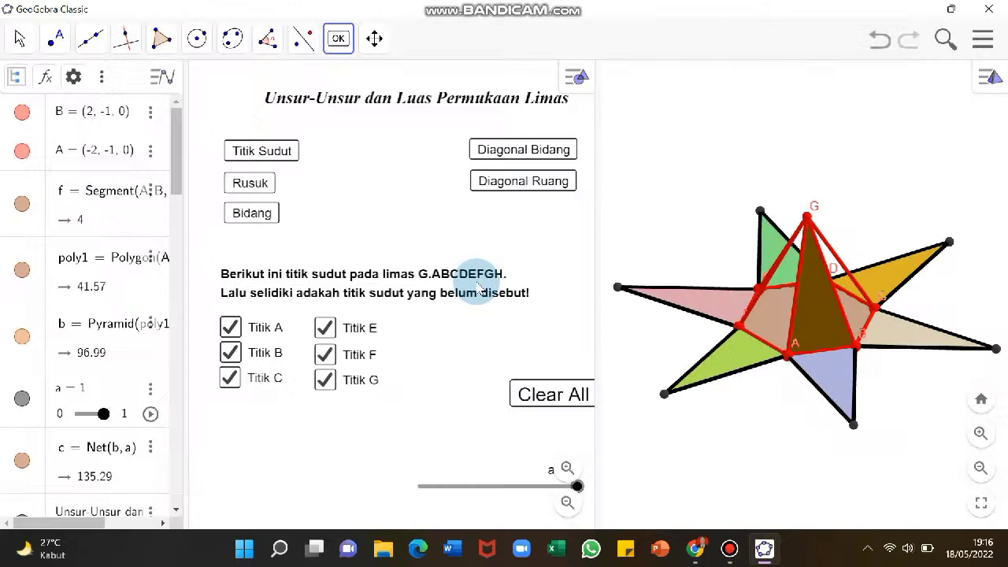
Unlock the Clear All button and move it fully into the graphics view, beside the Titik G check box
{"action": "right_click", "coordinate": [556, 399]}
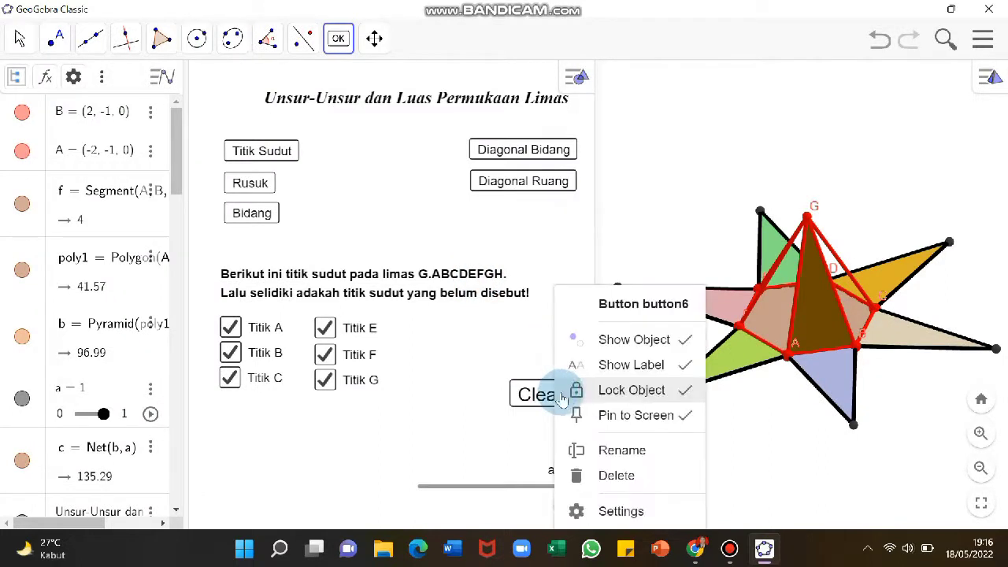
{"action": "left_click", "coordinate": [578, 387]}
{"action": "left_click_drag", "start_coordinate": [553, 399], "coordinate": [512, 390]}
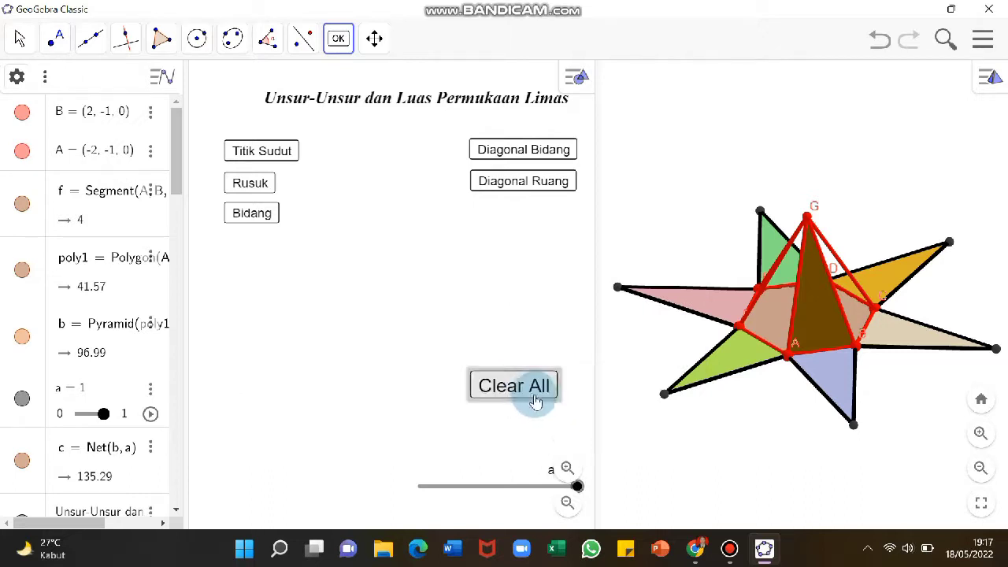
Test the Titik Sudut and Clear All buttons by showing and clearing the vertex text and check boxes
{"action": "left_click", "coordinate": [270, 150]}
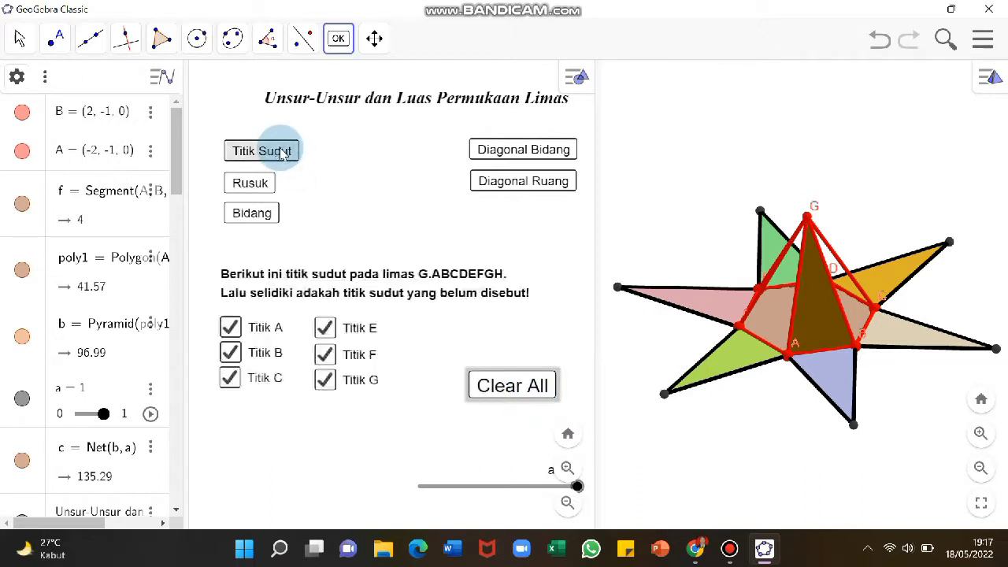
{"action": "left_click", "coordinate": [553, 417]}
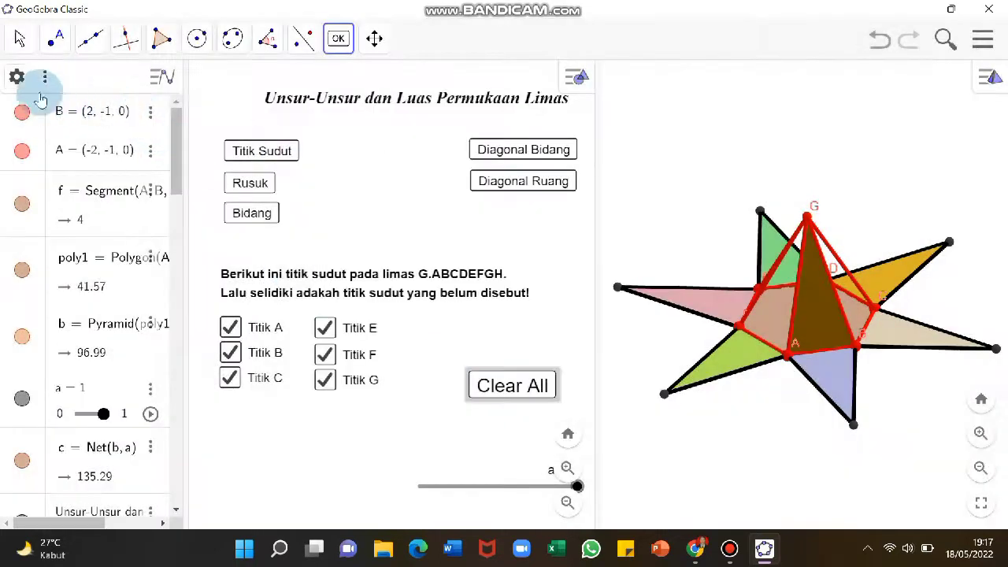
{"action": "left_click", "coordinate": [19, 38]}
{"action": "left_click", "coordinate": [240, 219]}
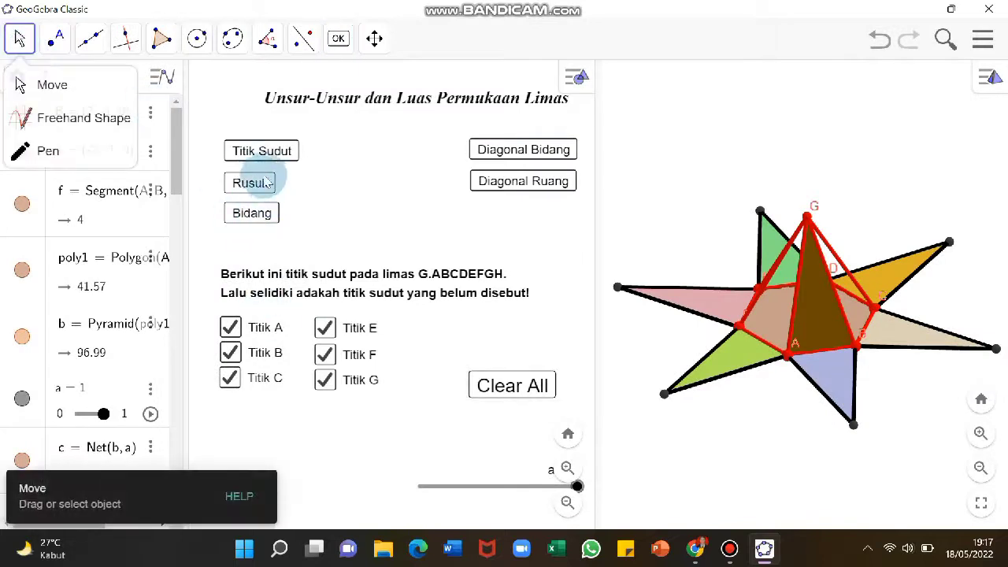
{"action": "left_click", "coordinate": [513, 386]}
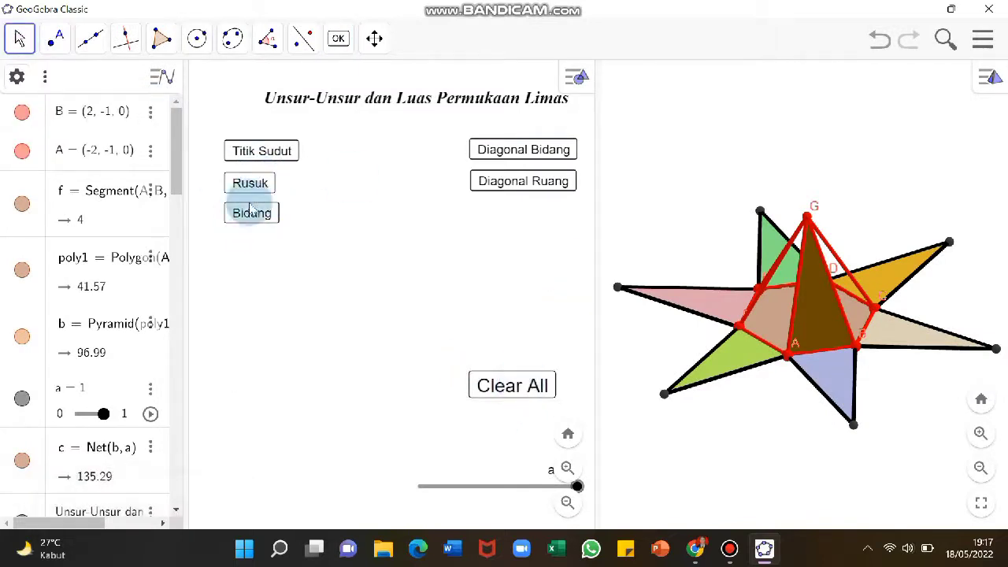
{"action": "left_click", "coordinate": [263, 151]}
Set the Clear All button's foreground colour to white after trying blue (0, 153, 255)
{"action": "right_click", "coordinate": [513, 386]}
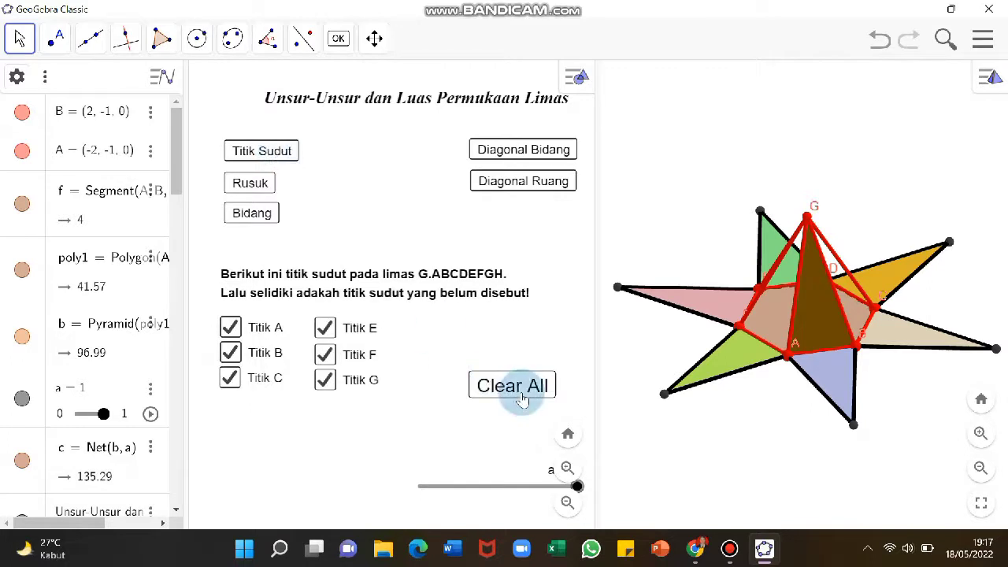
{"action": "left_click", "coordinate": [570, 496]}
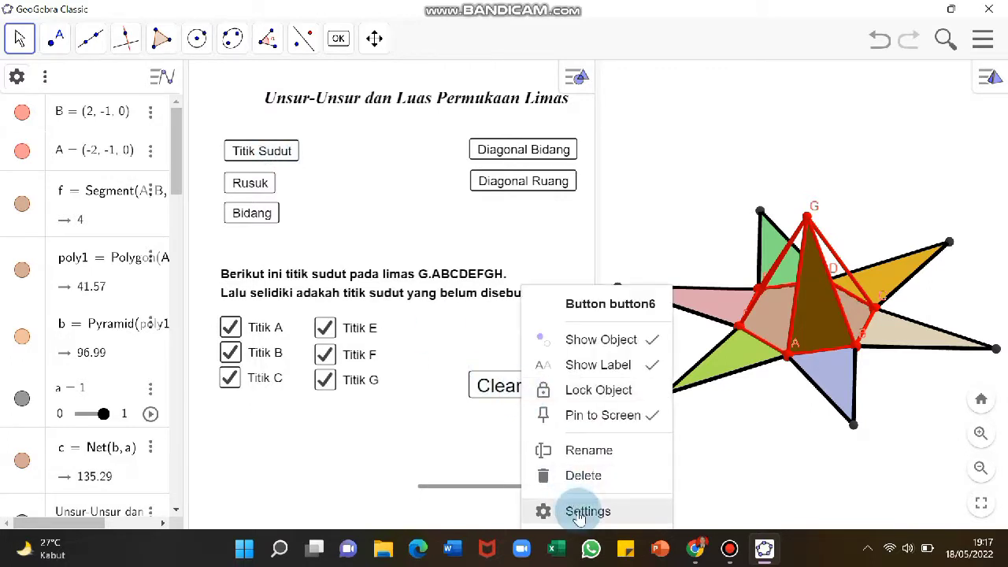
{"action": "left_click", "coordinate": [583, 512]}
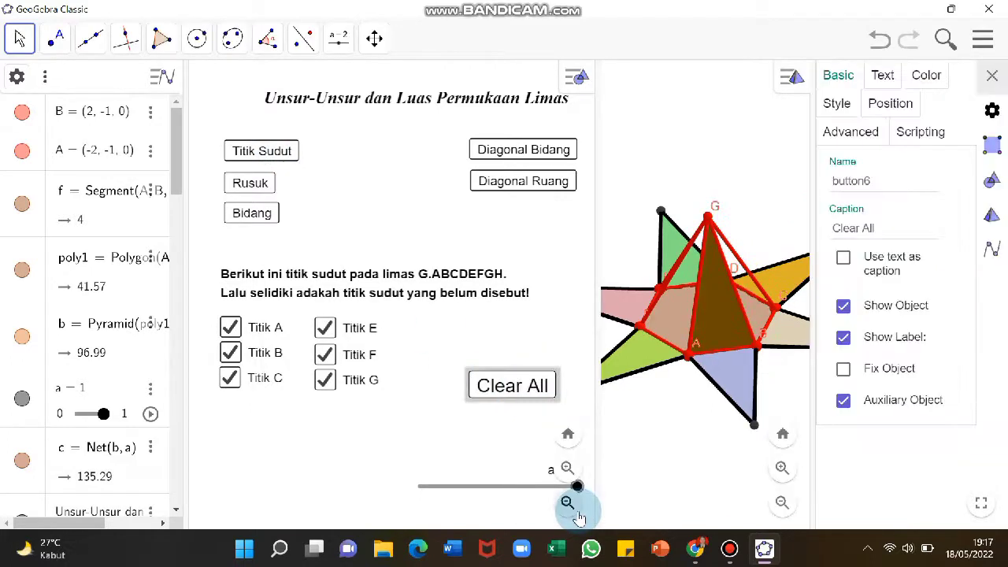
{"action": "left_click", "coordinate": [926, 79]}
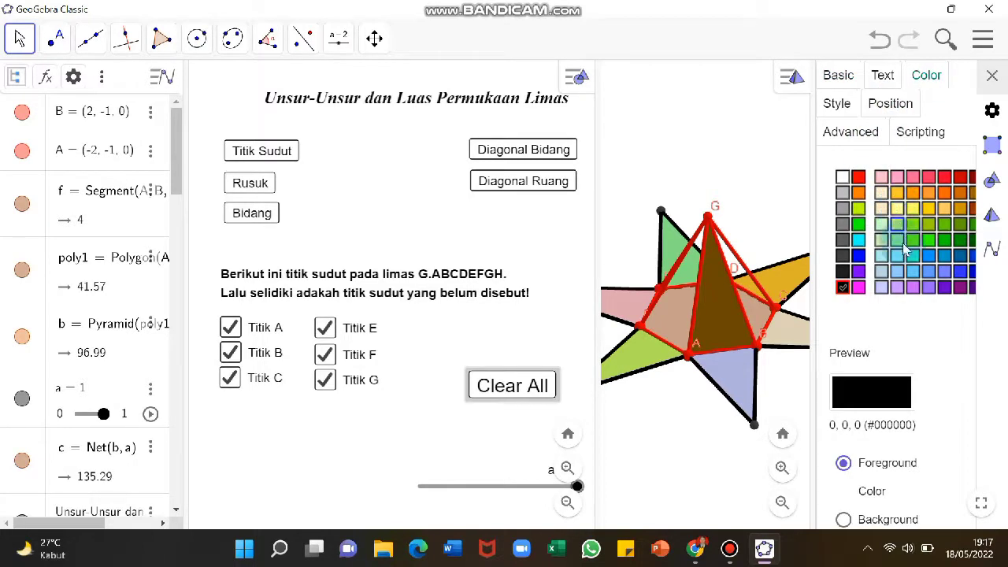
{"action": "left_click", "coordinate": [928, 256]}
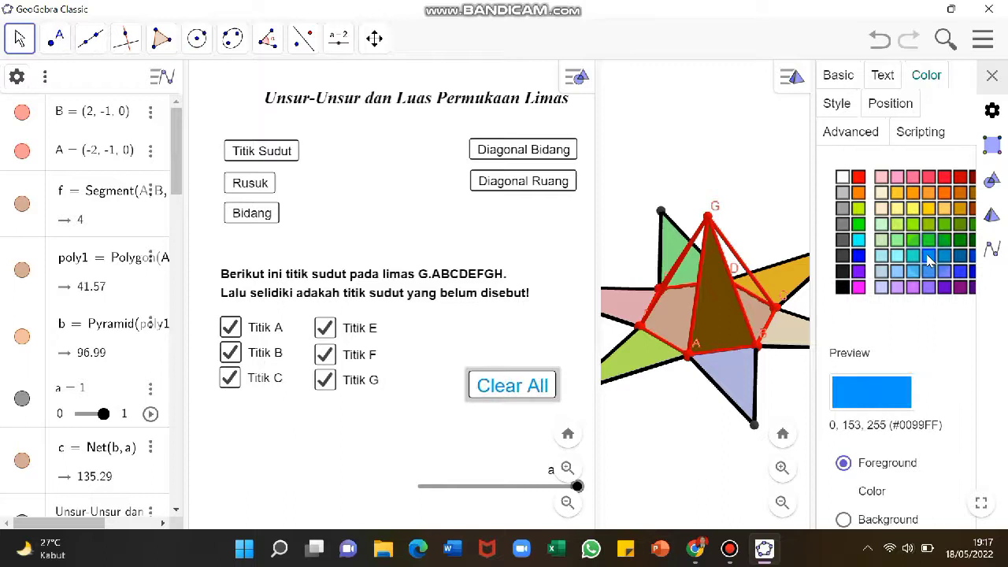
{"action": "left_click", "coordinate": [842, 176]}
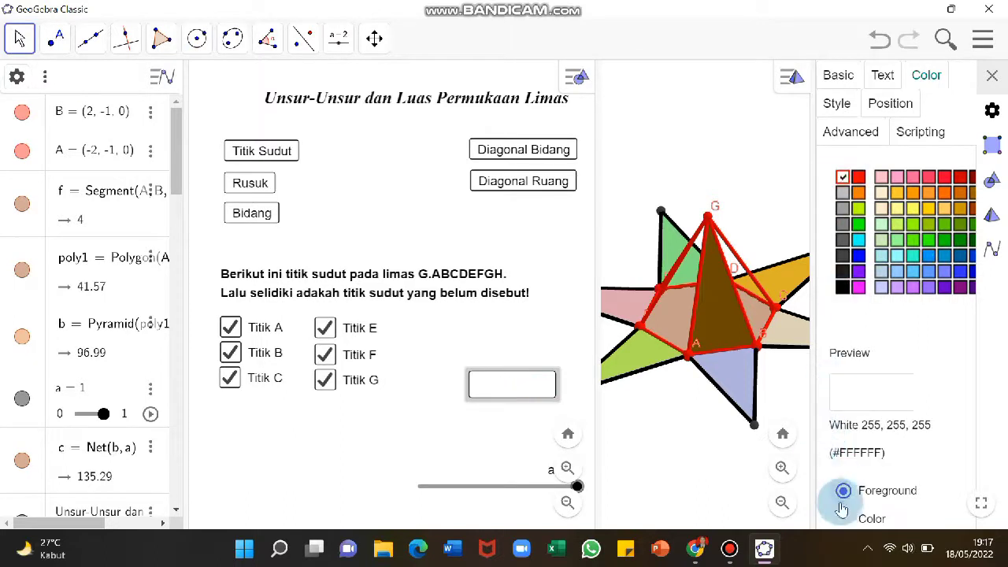
Try a light blue background with a black foreground on the Clear All button
{"action": "left_click_drag", "start_coordinate": [816, 479], "coordinate": [744, 463]}
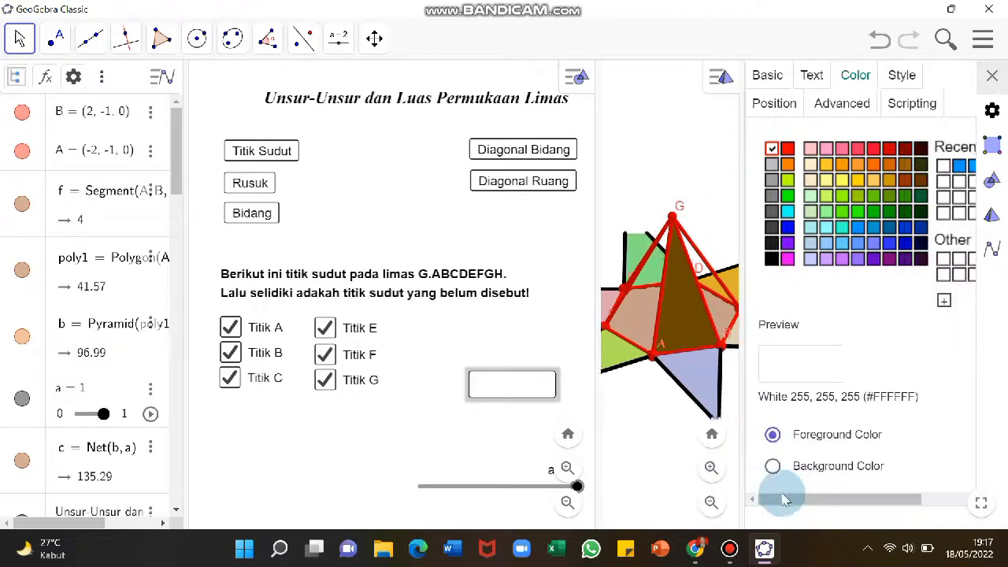
{"action": "left_click", "coordinate": [772, 465]}
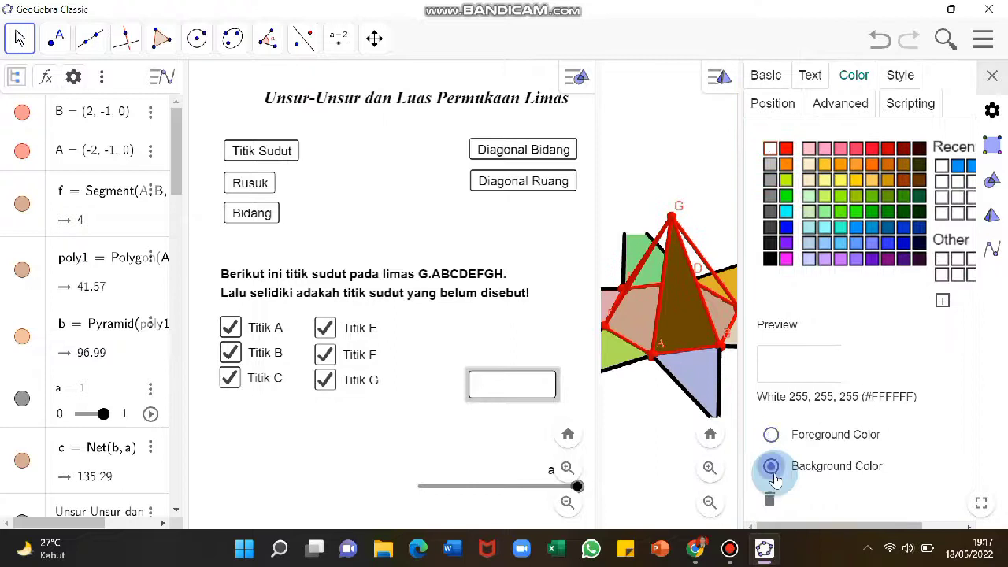
{"action": "left_click", "coordinate": [858, 246]}
{"action": "left_click", "coordinate": [872, 228]}
{"action": "left_click", "coordinate": [857, 243]}
{"action": "left_click", "coordinate": [771, 402]}
{"action": "left_click", "coordinate": [770, 256]}
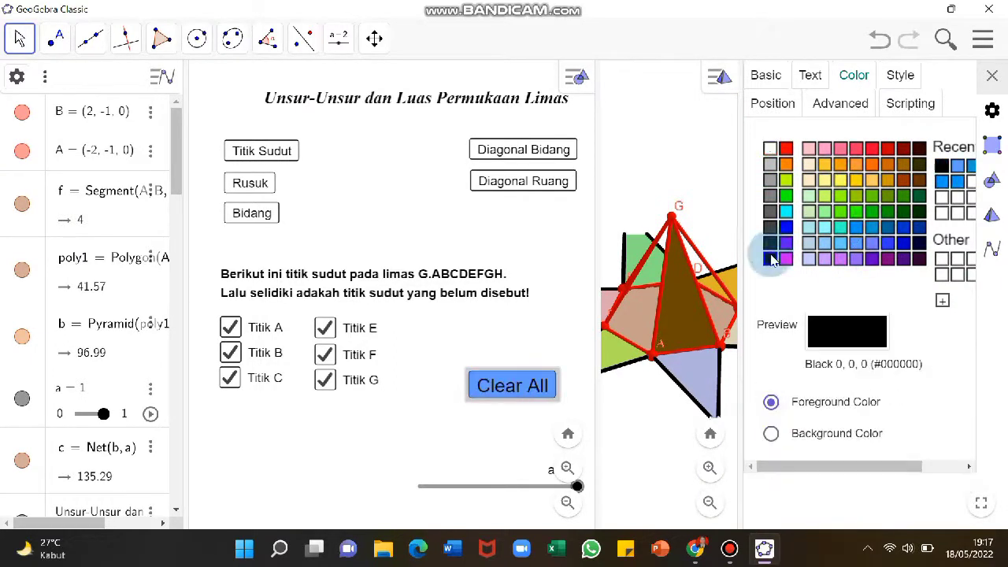
Set the Clear All button's foreground colour to white and its background colour to dark blue
{"action": "left_click", "coordinate": [772, 146]}
{"action": "left_click", "coordinate": [771, 433]}
{"action": "left_click", "coordinate": [889, 228]}
{"action": "left_click", "coordinate": [578, 277]}
Set the Clear All button's text size to Medium and run the button to clear the vertex text and check boxes
{"action": "right_click", "coordinate": [522, 391]}
{"action": "left_click", "coordinate": [567, 509]}
{"action": "left_click", "coordinate": [818, 76]}
{"action": "left_click", "coordinate": [901, 140]}
{"action": "left_click", "coordinate": [880, 228]}
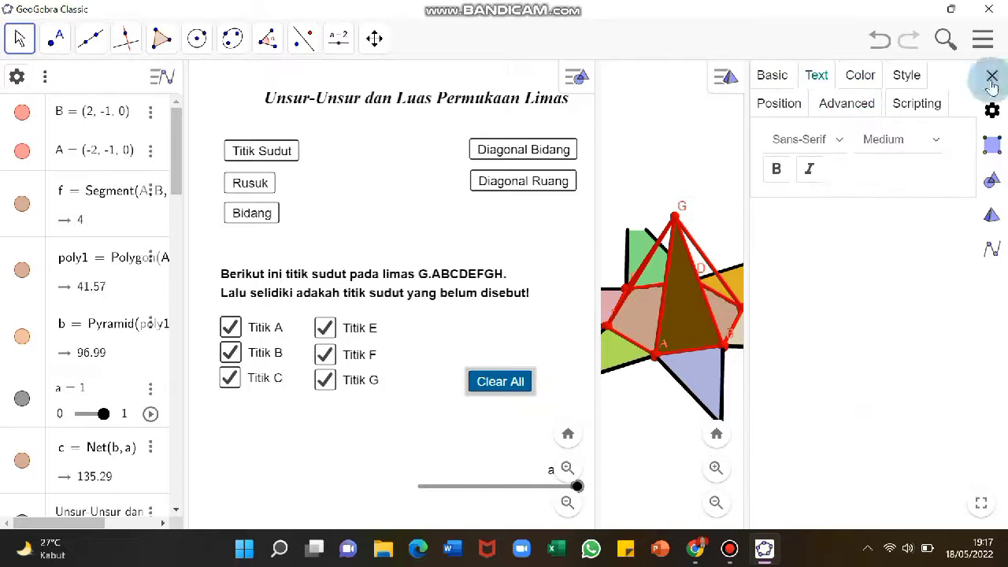
{"action": "left_click", "coordinate": [990, 79]}
{"action": "left_click", "coordinate": [514, 386]}
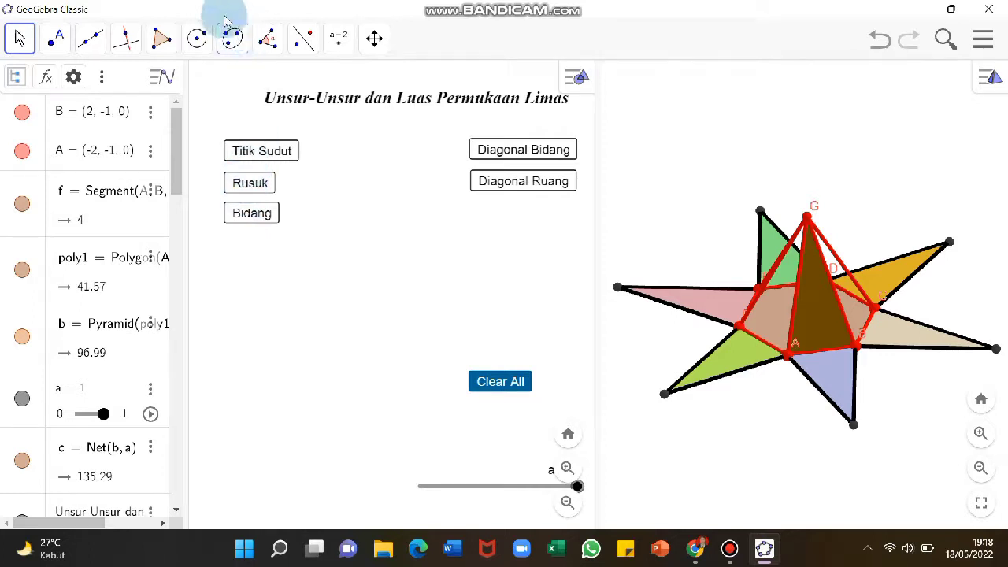
Place a check box in the cleared area below the Bidang button and caption it Rusuk AB
{"action": "left_click", "coordinate": [338, 37]}
{"action": "left_click", "coordinate": [362, 217]}
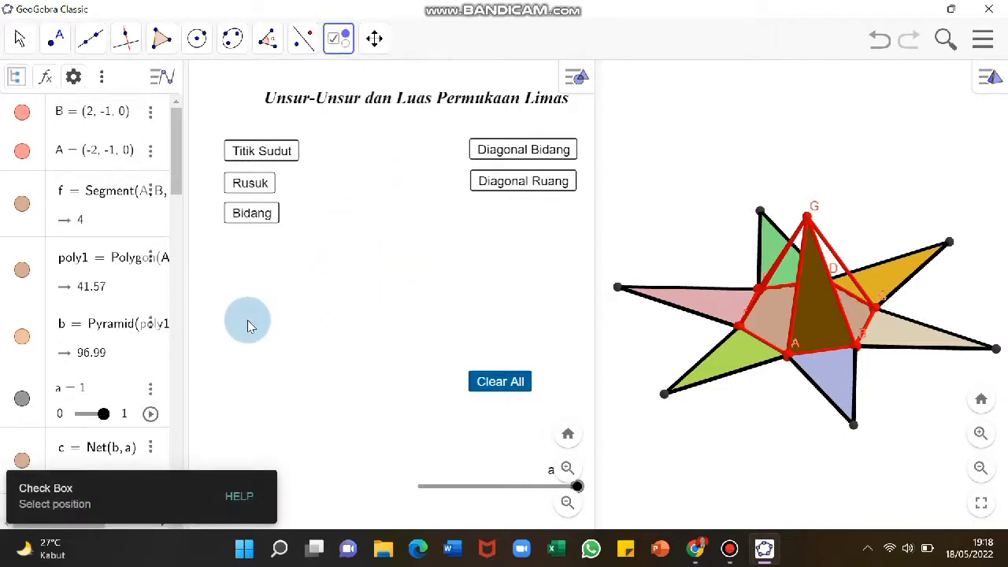
{"action": "left_click", "coordinate": [232, 302]}
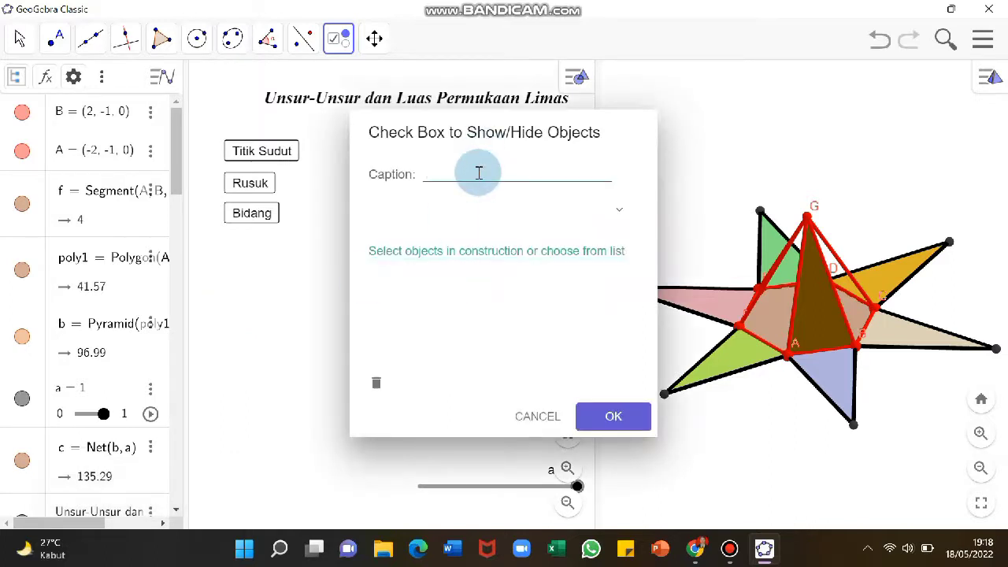
{"action": "type", "text": "Rusuk AB"}
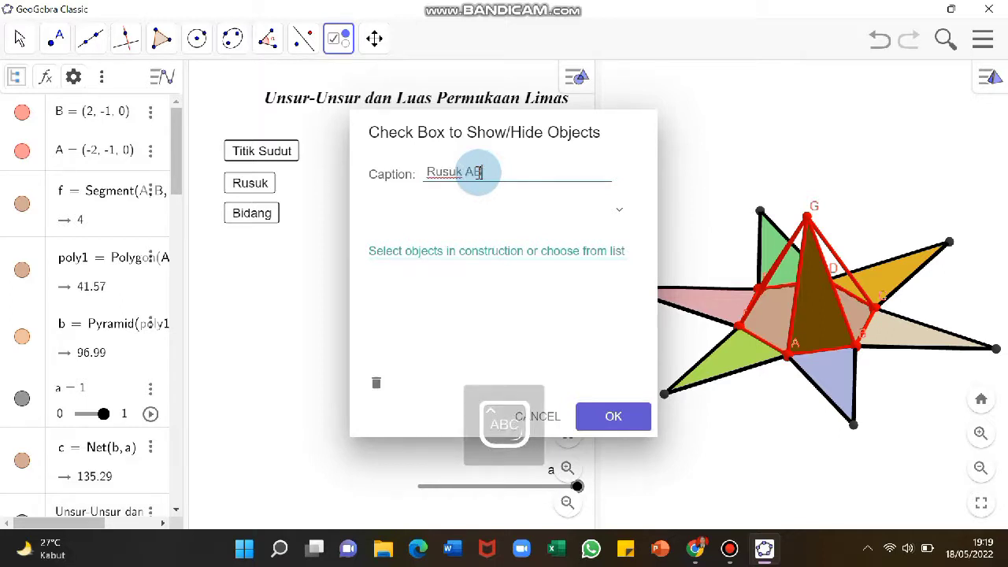
Create show/hide check boxes captioned "Rusuk AB", "Rusuk BC" and "Rusuk CD" one below another beneath the Bidang button
{"action": "key", "text": "Return"}
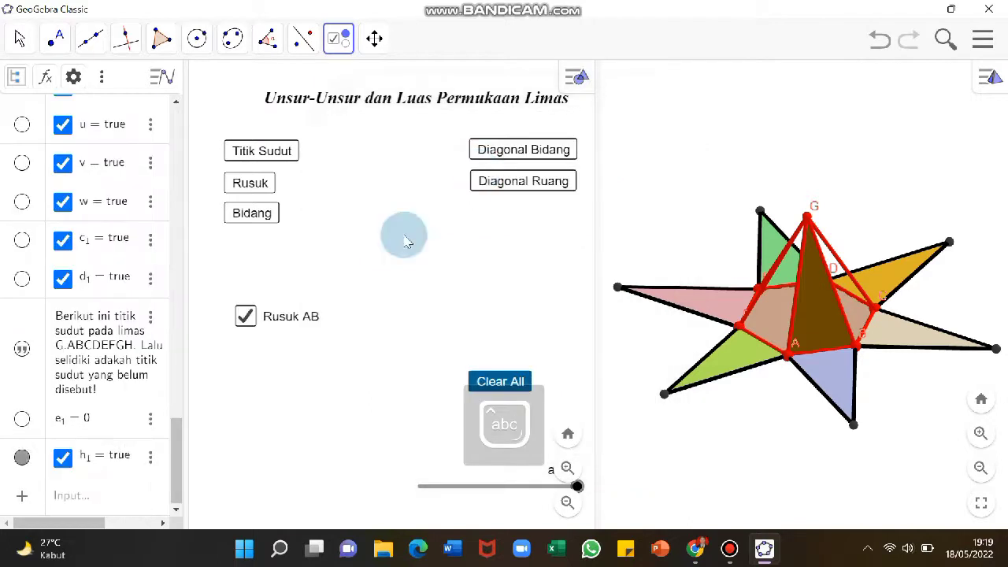
{"action": "left_click", "coordinate": [258, 345]}
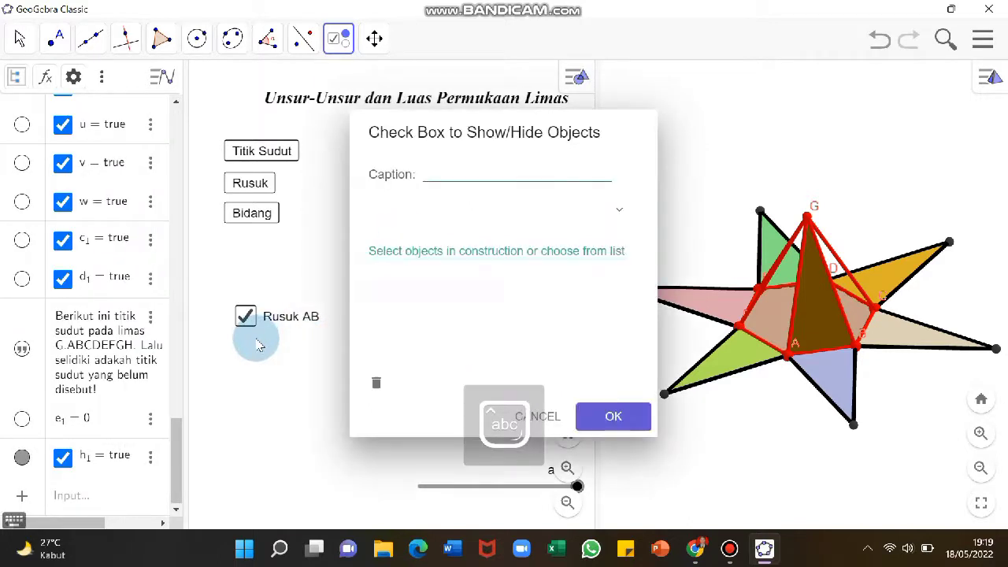
{"action": "left_click", "coordinate": [445, 175]}
{"action": "key", "text": "Caps_Lock"}
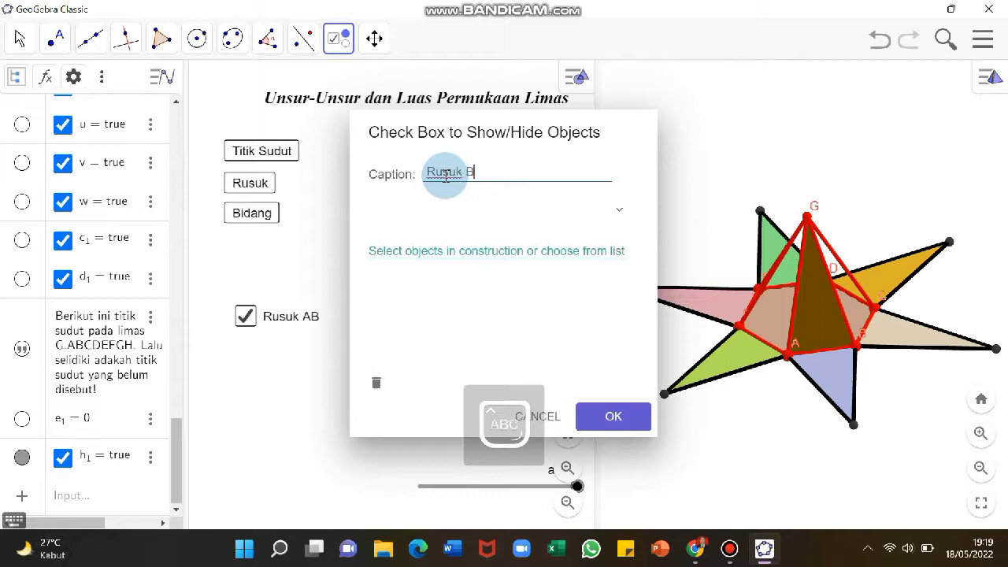
{"action": "type", "text": "Rusuk BC"}
{"action": "key", "text": "Return"}
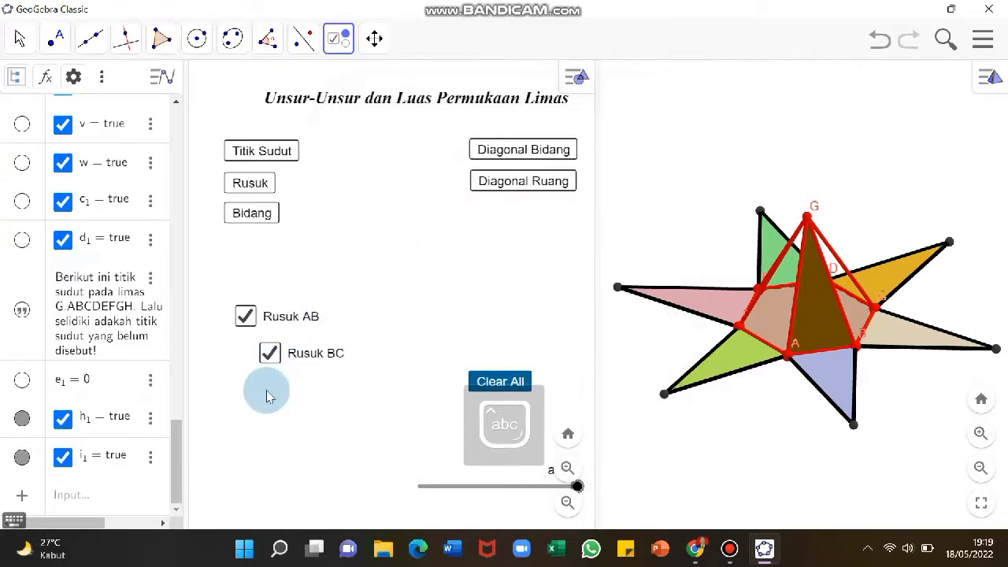
{"action": "left_click", "coordinate": [266, 396]}
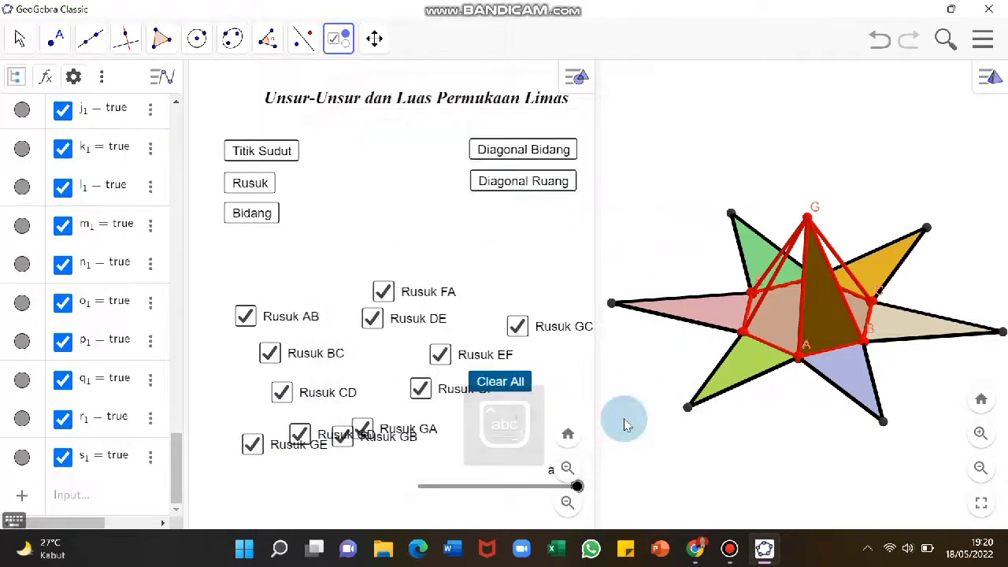
Arrange the Rusuk AB, BC, CD and DE check boxes in one evenly spaced column beneath the Bidang button
{"action": "key", "text": "Escape"}
{"action": "left_click_drag", "start_coordinate": [290, 317], "coordinate": [277, 301]}
{"action": "right_click", "coordinate": [319, 360]}
{"action": "left_click_drag", "start_coordinate": [319, 362], "coordinate": [288, 323]}
{"action": "left_click", "coordinate": [288, 323]}
{"action": "left_click_drag", "start_coordinate": [328, 389], "coordinate": [271, 356]}
{"action": "right_click", "coordinate": [295, 354]}
{"action": "left_click", "coordinate": [347, 415]}
{"action": "left_click_drag", "start_coordinate": [418, 323], "coordinate": [278, 380]}
{"action": "right_click", "coordinate": [277, 380]}
{"action": "left_click", "coordinate": [416, 419]}
Line up the Rusuk EF, FA, GA and GB check boxes in a second column beside the first one
{"action": "left_click_drag", "start_coordinate": [449, 354], "coordinate": [343, 300]}
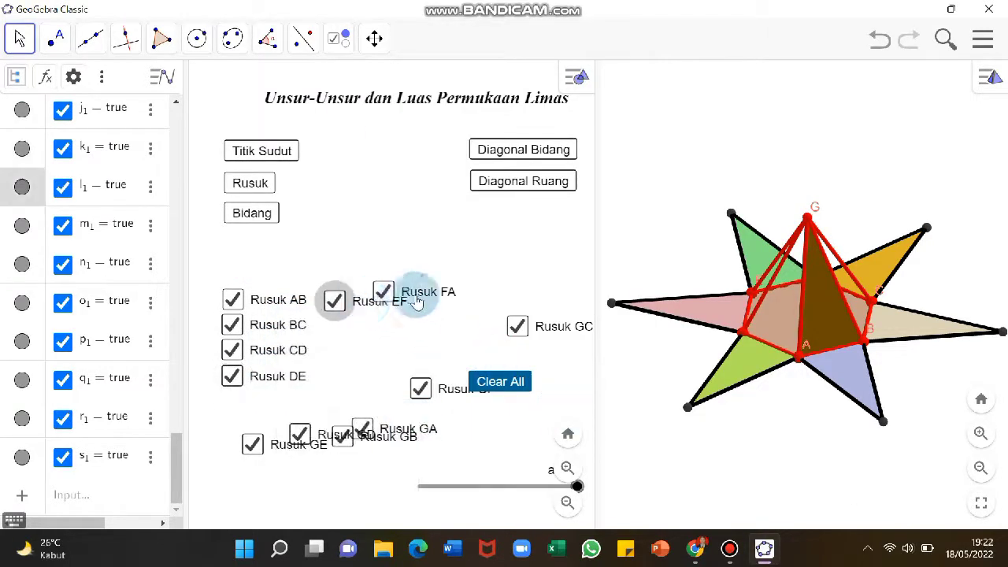
{"action": "left_click_drag", "start_coordinate": [447, 296], "coordinate": [399, 331]}
{"action": "left_click_drag", "start_coordinate": [415, 431], "coordinate": [389, 358]}
{"action": "left_click", "coordinate": [387, 360]}
{"action": "right_click", "coordinate": [386, 361]}
{"action": "left_click_drag", "start_coordinate": [329, 375], "coordinate": [347, 388]}
{"action": "left_click", "coordinate": [378, 362]}
{"action": "left_click", "coordinate": [367, 385]}
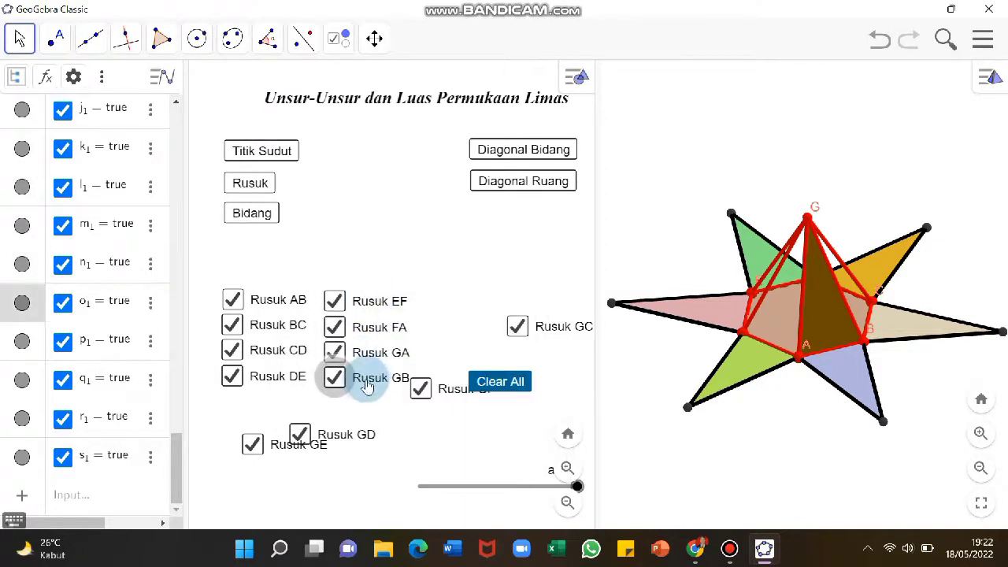
Place the Rusuk GC, GD, GE and GF check boxes in a third column and widen the 2D graphics view
{"action": "right_click", "coordinate": [532, 323]}
{"action": "left_click", "coordinate": [592, 422]}
{"action": "left_click_drag", "start_coordinate": [562, 333], "coordinate": [483, 308]}
{"action": "right_click", "coordinate": [347, 434]}
{"action": "left_click", "coordinate": [405, 418]}
{"action": "left_click", "coordinate": [493, 337]}
{"action": "left_click_drag", "start_coordinate": [324, 439], "coordinate": [464, 333]}
{"action": "left_click_drag", "start_coordinate": [297, 447], "coordinate": [503, 376]}
{"action": "right_click", "coordinate": [493, 384]}
{"action": "left_click", "coordinate": [543, 414]}
{"action": "scroll", "coordinate": [681, 369], "scroll_direction": "down", "scroll_amount": 4}
{"action": "left_click_drag", "start_coordinate": [682, 368], "coordinate": [683, 370]}
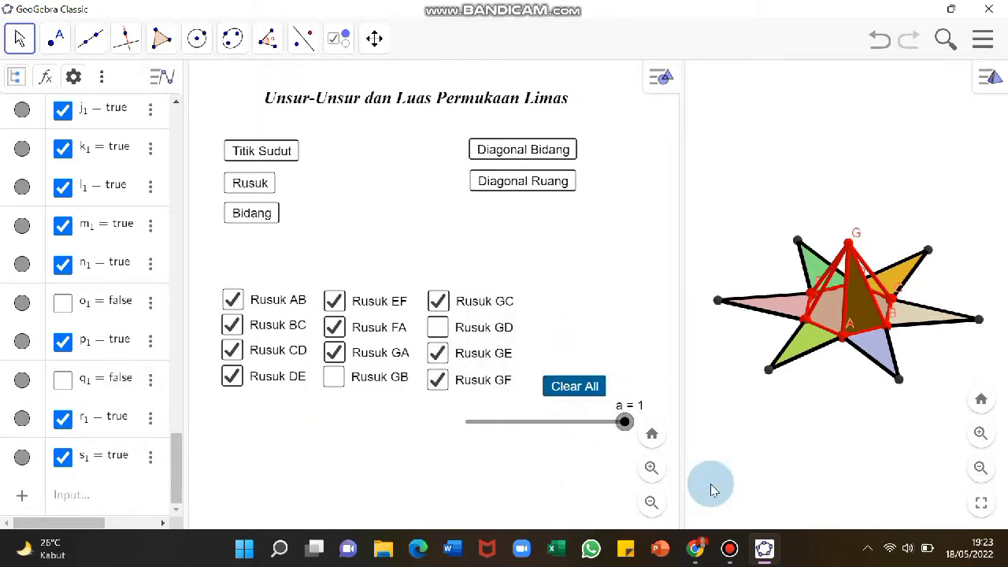
Add the bold text "Berikut ini adalah rusuk-rusuk pada limas G.ABCDEF" above the check boxes
{"action": "left_click", "coordinate": [341, 39]}
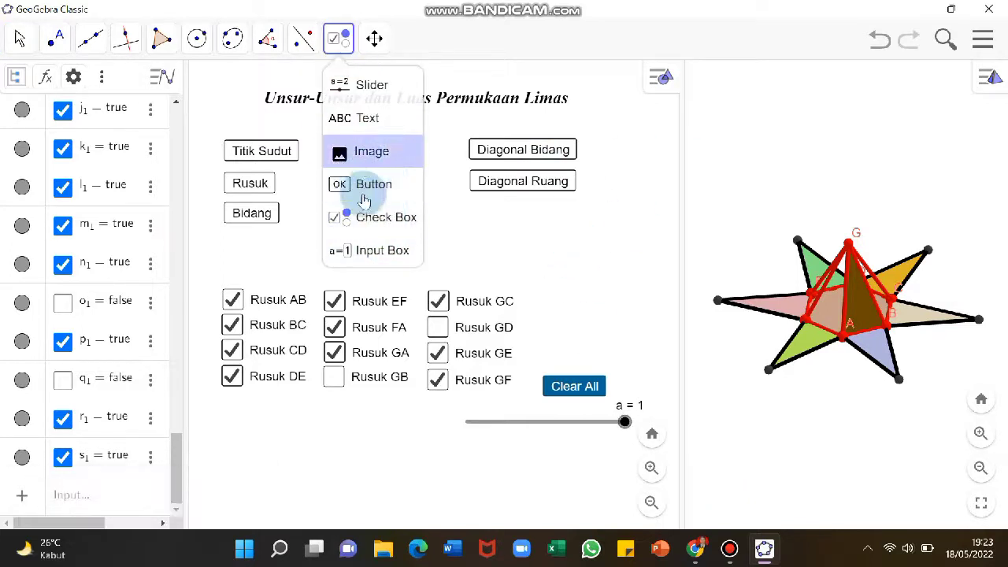
{"action": "left_click", "coordinate": [362, 122]}
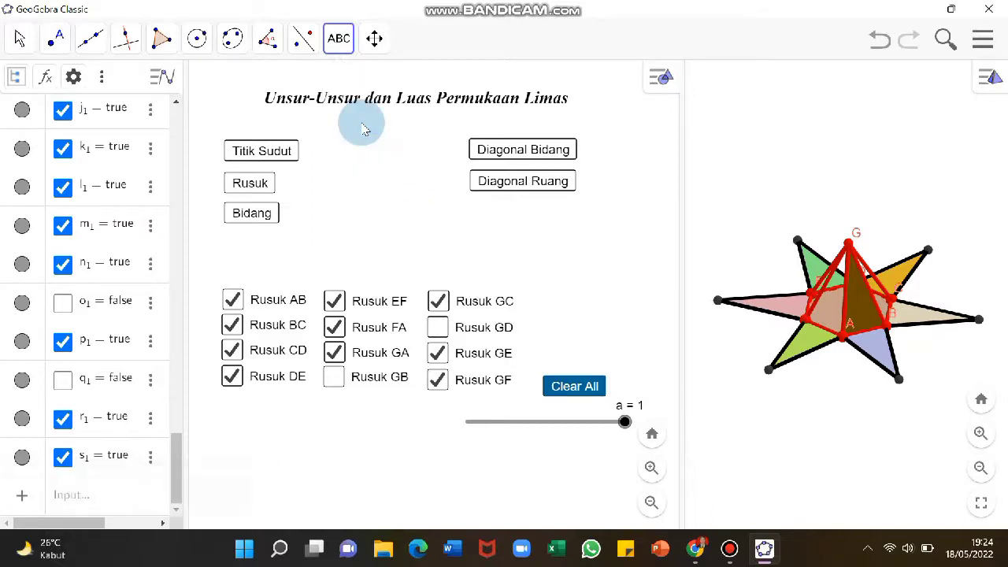
{"action": "left_click", "coordinate": [299, 263]}
{"action": "type", "text": "Berikut ini rusuk-rusuk pada"}
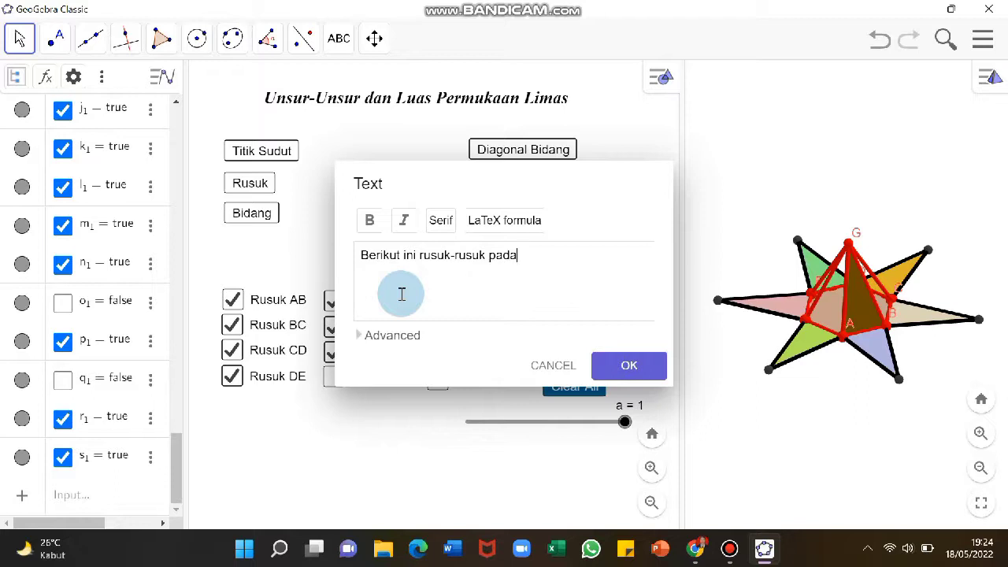
{"action": "type", "text": "lah"}
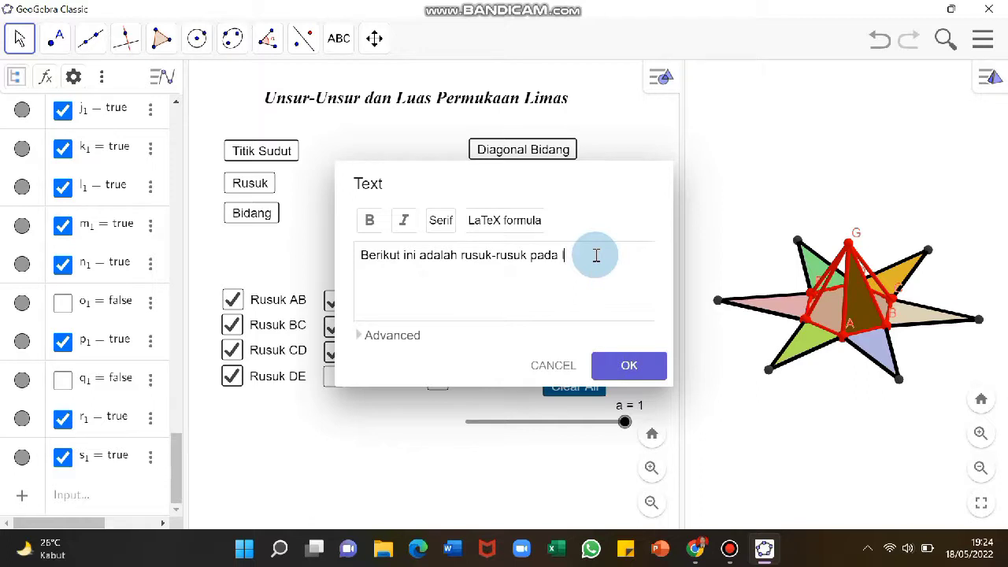
{"action": "key", "text": "Caps_Lock"}
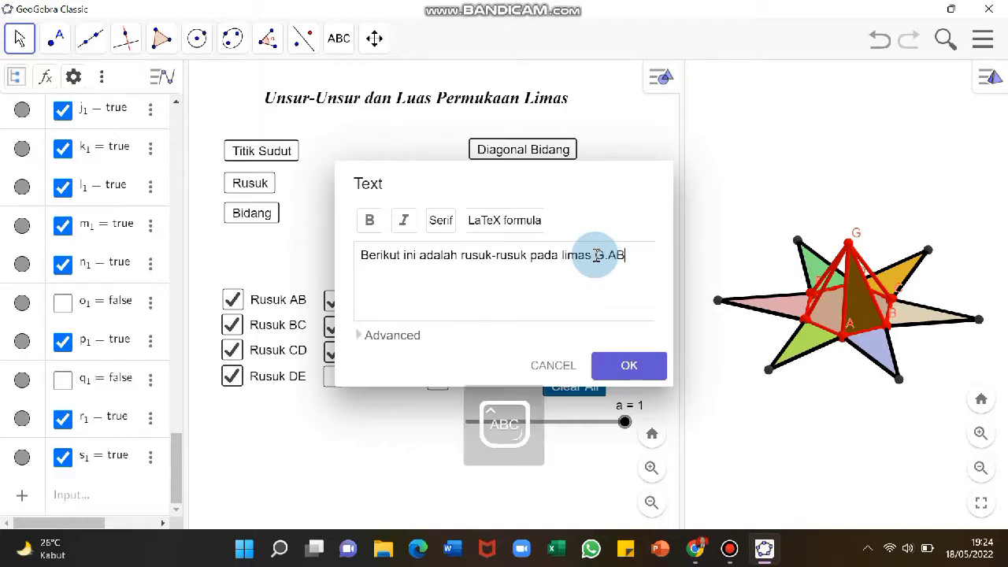
{"action": "key", "text": "Caps_Lock"}
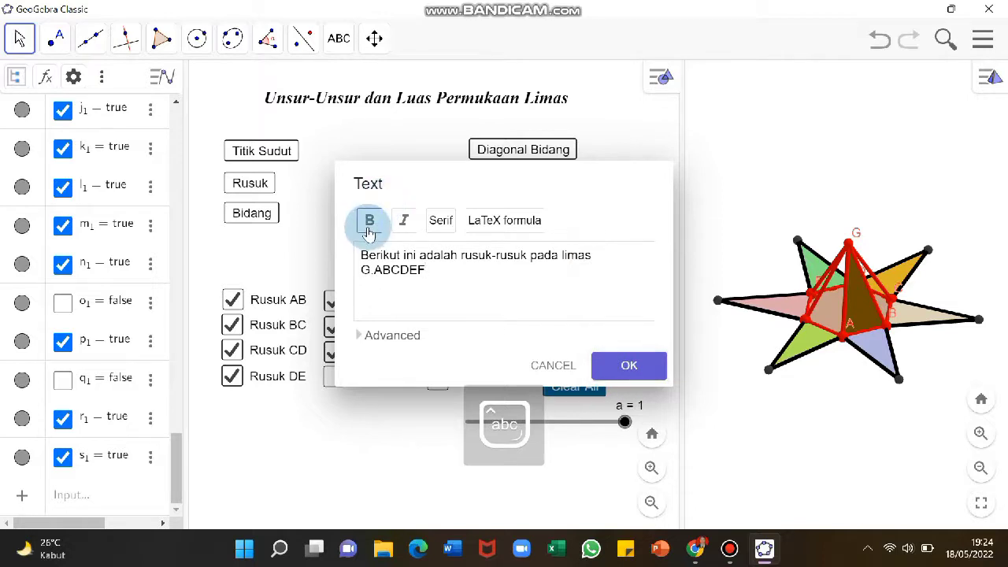
{"action": "left_click", "coordinate": [630, 365]}
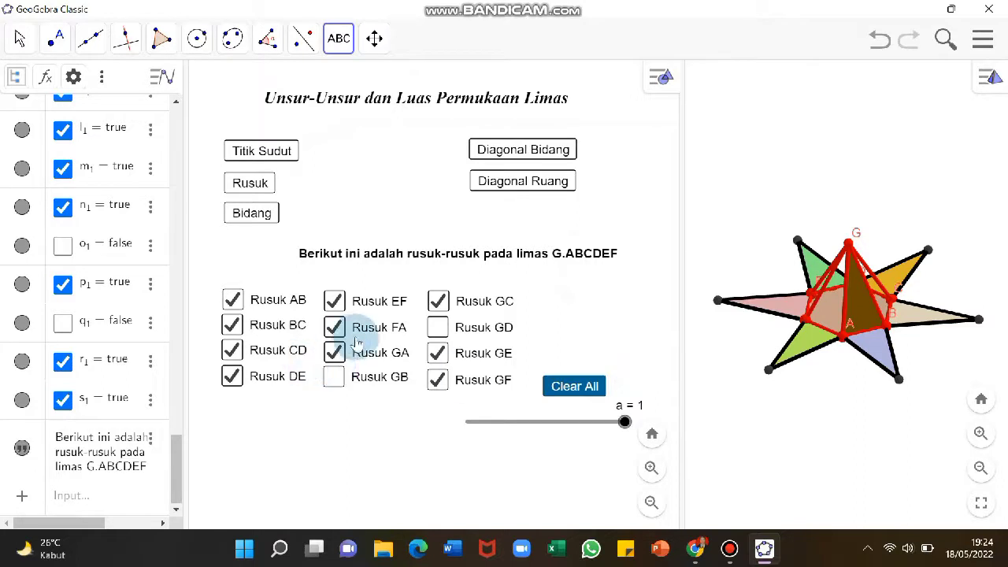
Align the new text with the first check box column and give it a light yellow background
{"action": "mouse_move", "coordinate": [312, 272]}
{"action": "left_mouse_down"}
{"action": "mouse_move", "coordinate": [322, 261]}
{"action": "mouse_move", "coordinate": [331, 269]}
{"action": "left_mouse_up"}
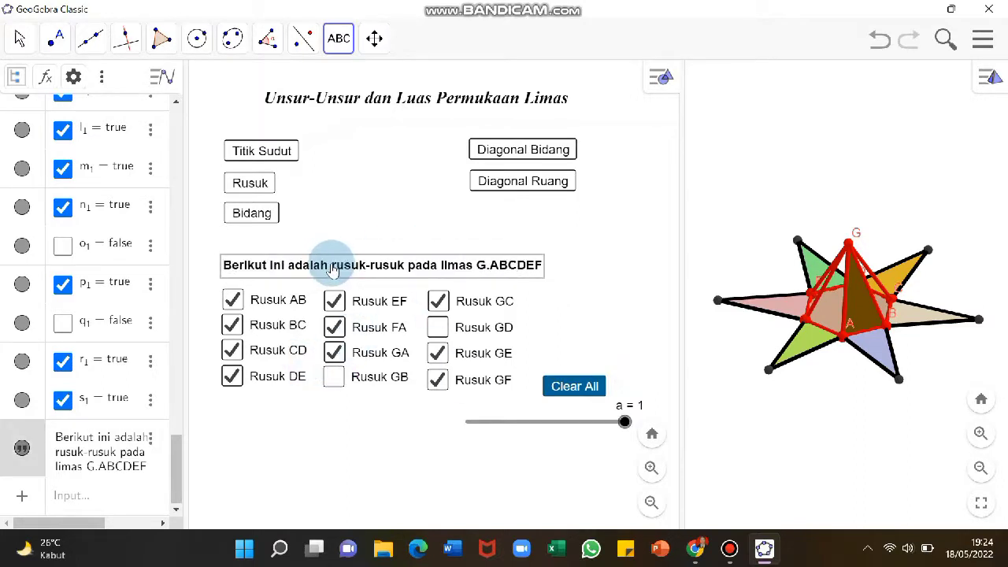
{"action": "right_click", "coordinate": [332, 269]}
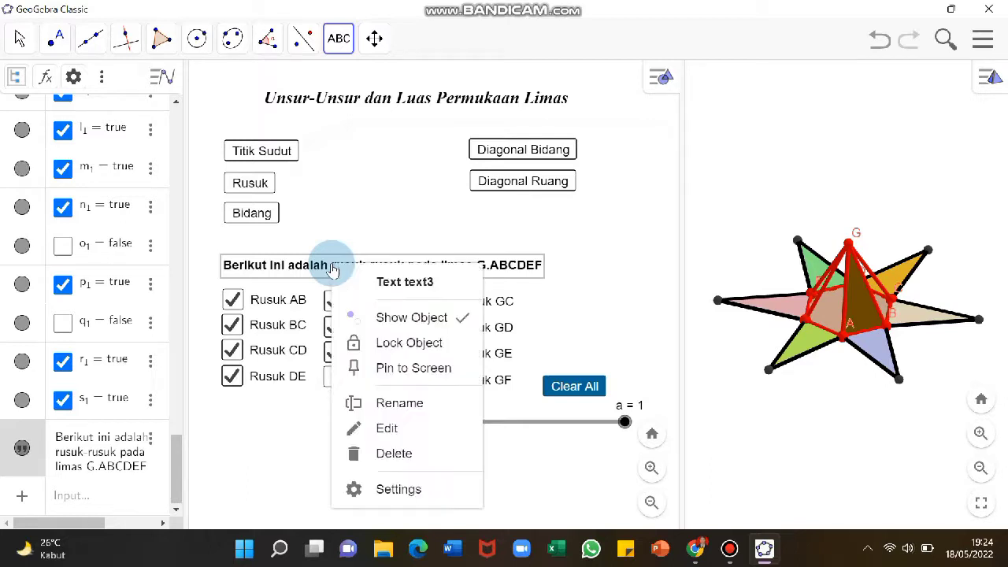
{"action": "left_click", "coordinate": [389, 488]}
{"action": "left_click", "coordinate": [933, 264]}
{"action": "left_click", "coordinate": [992, 75]}
{"action": "left_click", "coordinate": [571, 388]}
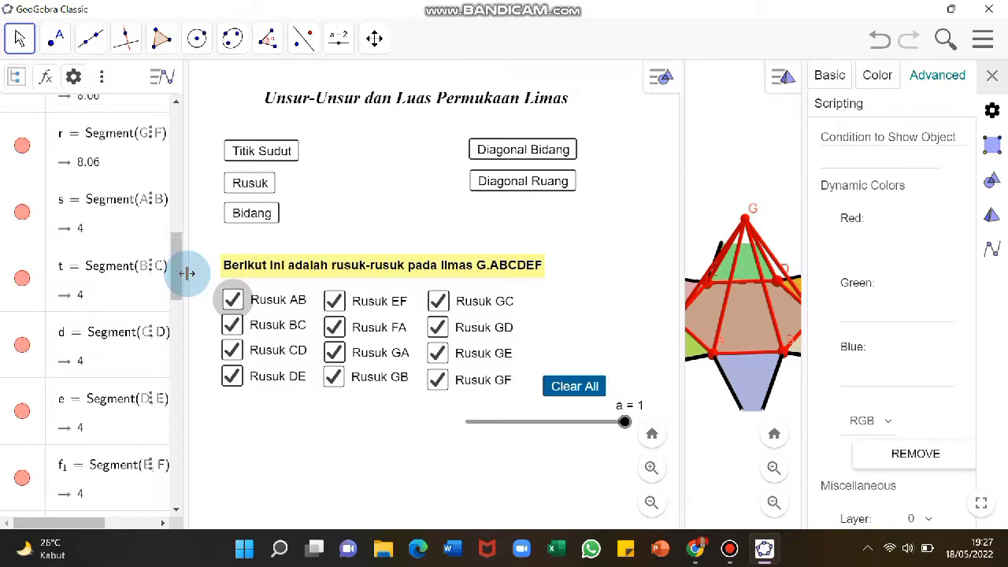
Open the advanced settings of segment s, the pyramid edge between A and B
{"action": "scroll", "coordinate": [180, 218], "scroll_direction": "up", "scroll_amount": 5}
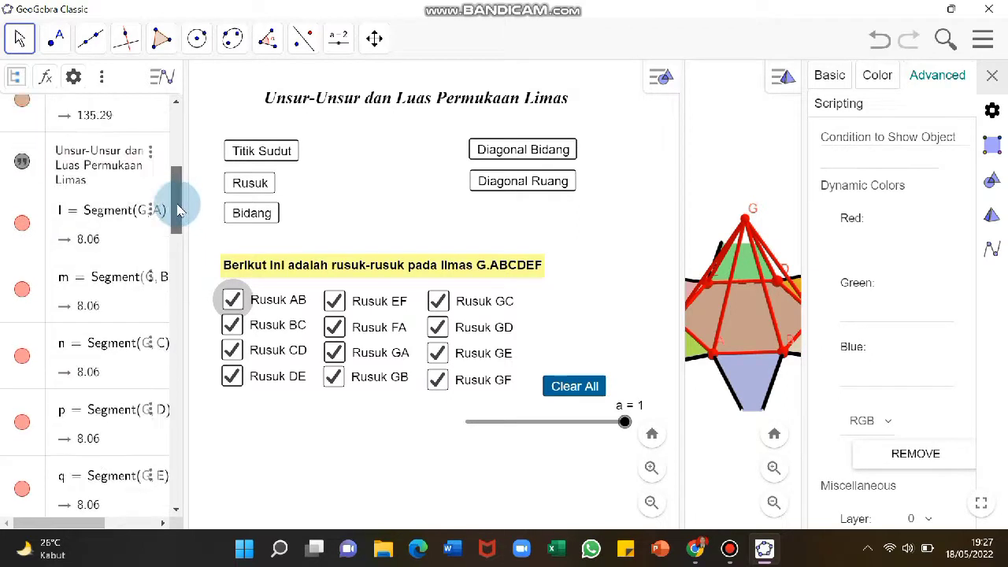
{"action": "scroll", "coordinate": [180, 215], "scroll_direction": "down", "scroll_amount": 1}
{"action": "left_click_drag", "start_coordinate": [178, 218], "coordinate": [910, 108]}
{"action": "left_click", "coordinate": [993, 75]}
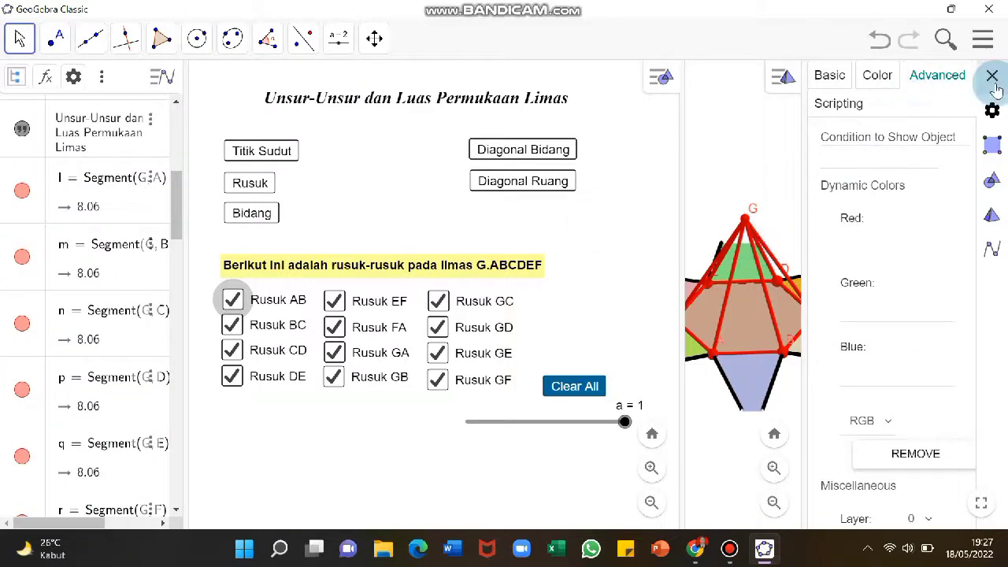
{"action": "left_click_drag", "start_coordinate": [177, 220], "coordinate": [165, 276]}
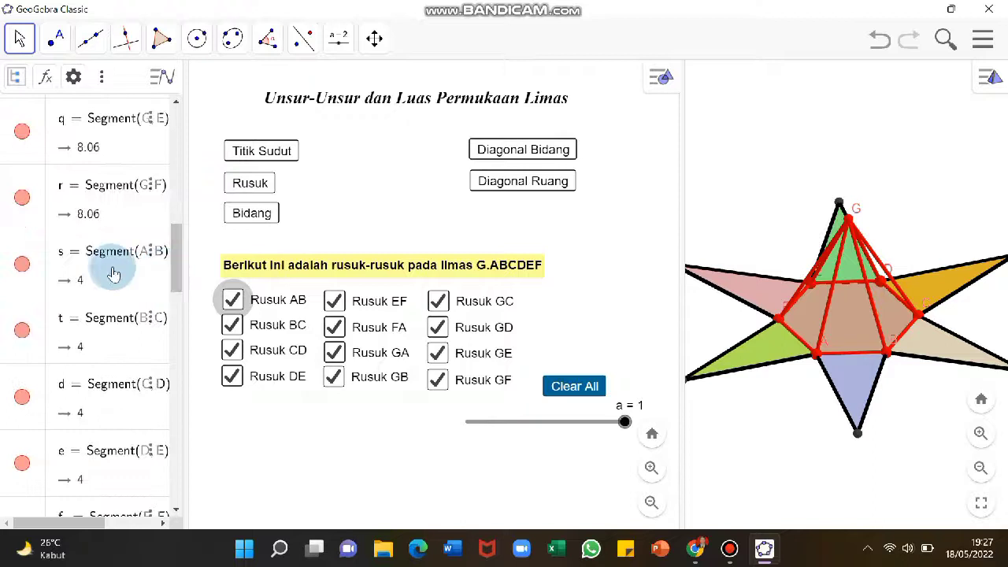
{"action": "left_click", "coordinate": [150, 251]}
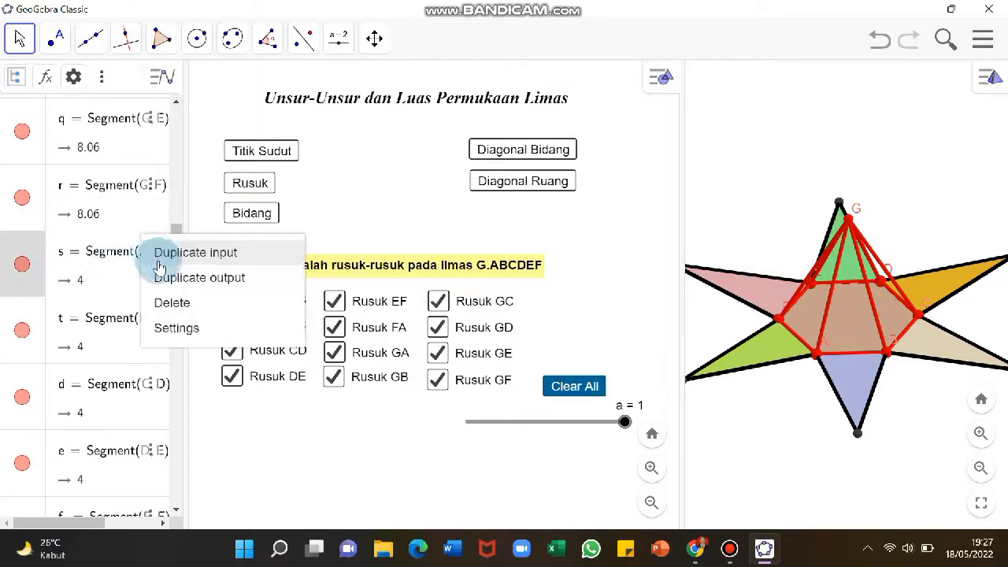
{"action": "left_click", "coordinate": [197, 329]}
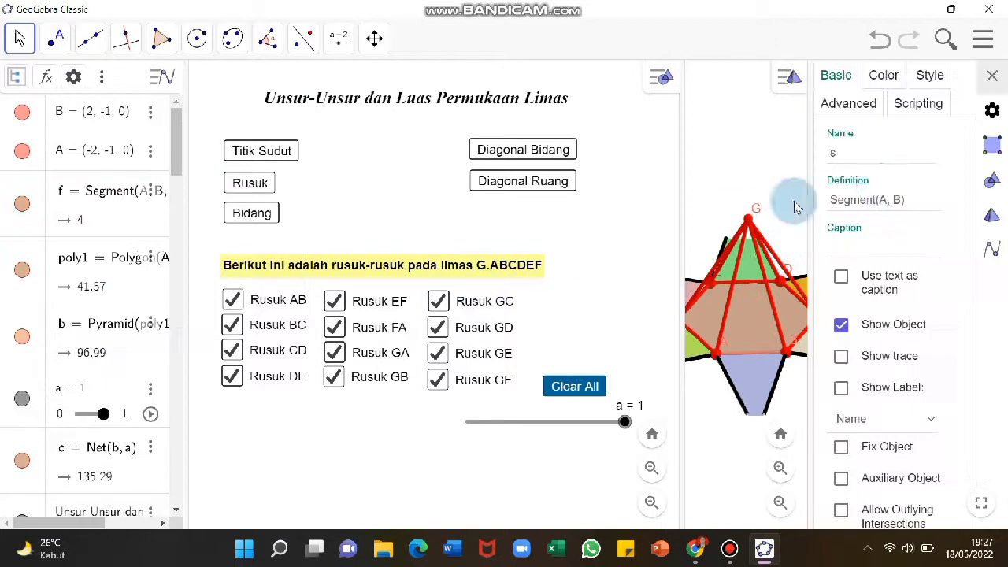
{"action": "left_click", "coordinate": [879, 105]}
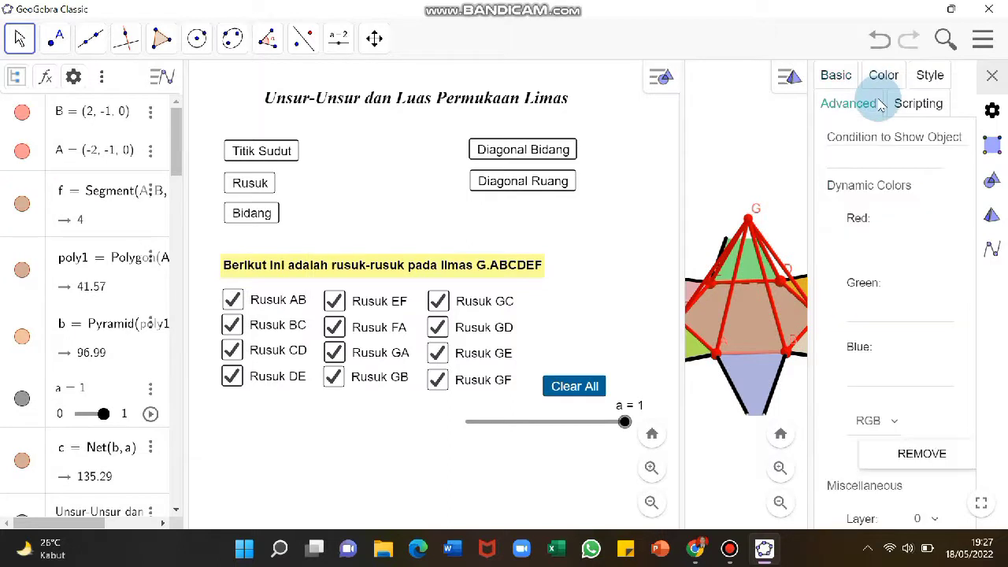
Set segment s's condition to show object to h_1==true, and toggle the Rusuk AB check box to test it
{"action": "left_click_drag", "start_coordinate": [176, 138], "coordinate": [154, 199]}
{"action": "left_click", "coordinate": [232, 300]}
{"action": "left_click", "coordinate": [232, 300]}
{"action": "right_click", "coordinate": [153, 199]}
{"action": "left_click", "coordinate": [208, 270]}
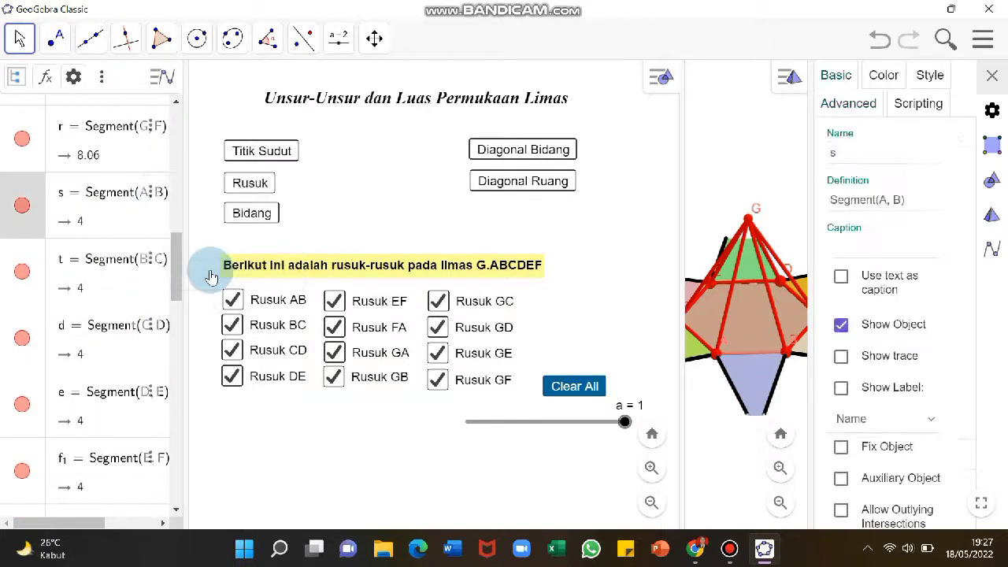
{"action": "left_click", "coordinate": [848, 104]}
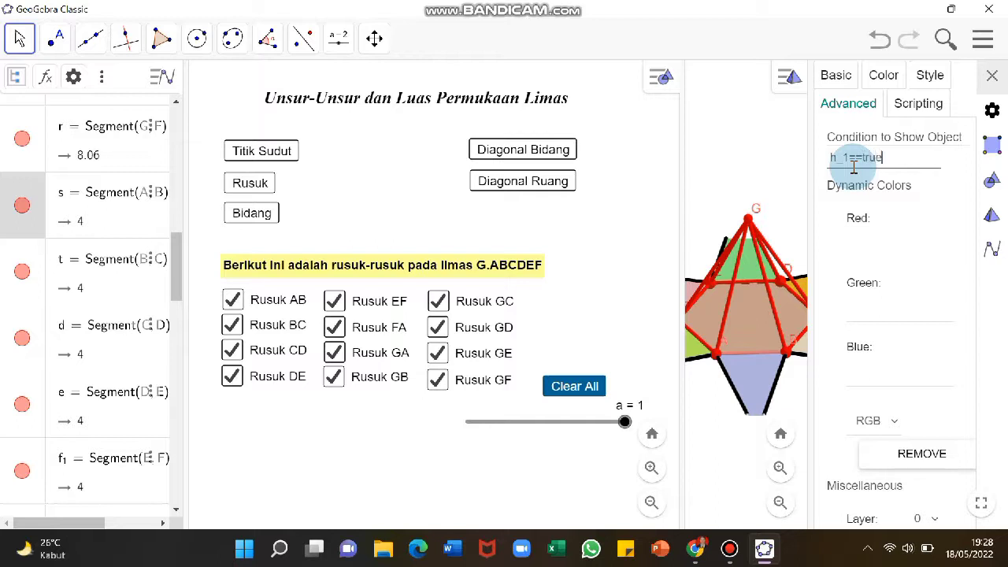
{"action": "left_click", "coordinate": [231, 299]}
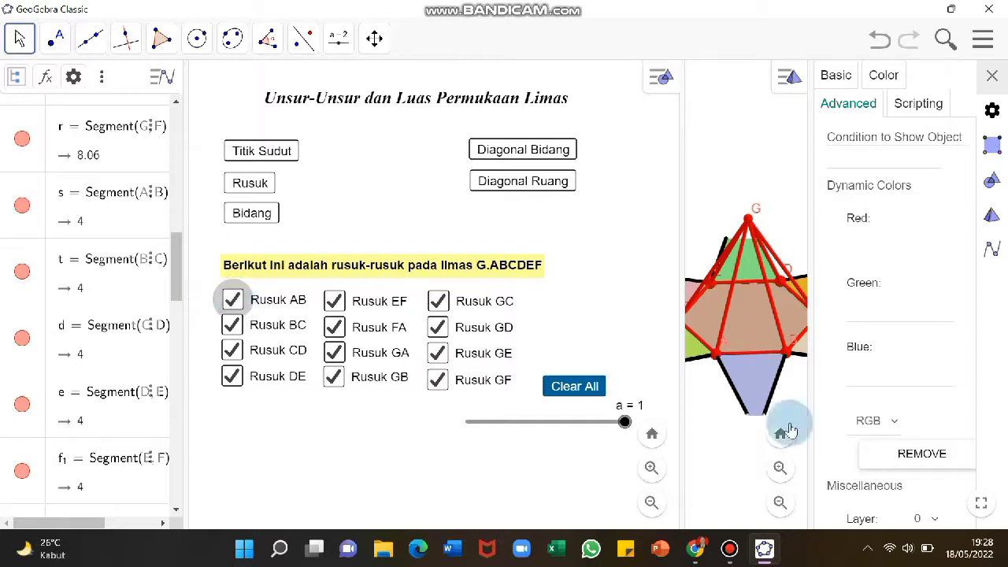
{"action": "left_click", "coordinate": [993, 78]}
{"action": "left_click", "coordinate": [231, 299]}
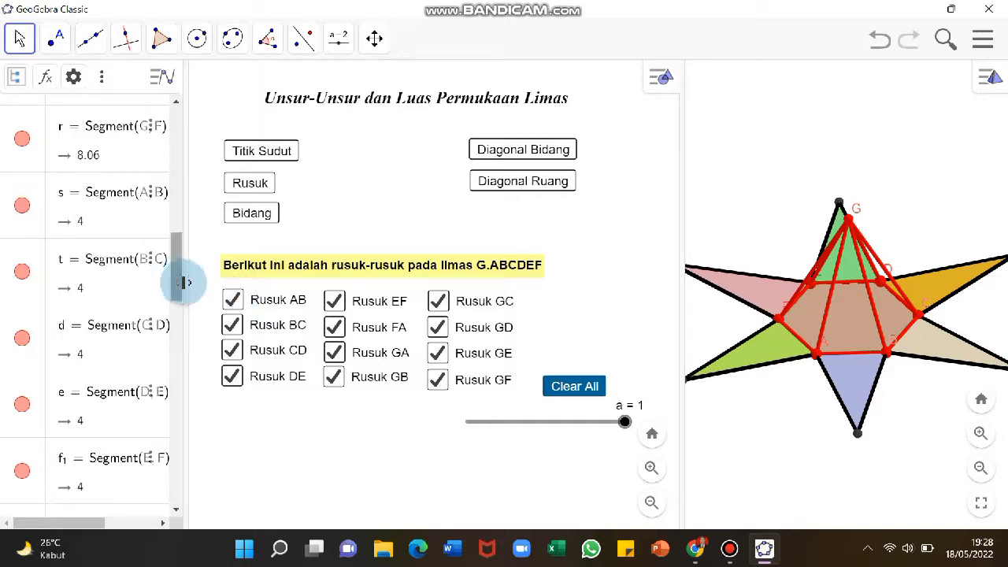
Set the line thickness of segment s, edge AB, to 8 and close its settings
{"action": "left_click", "coordinate": [154, 194]}
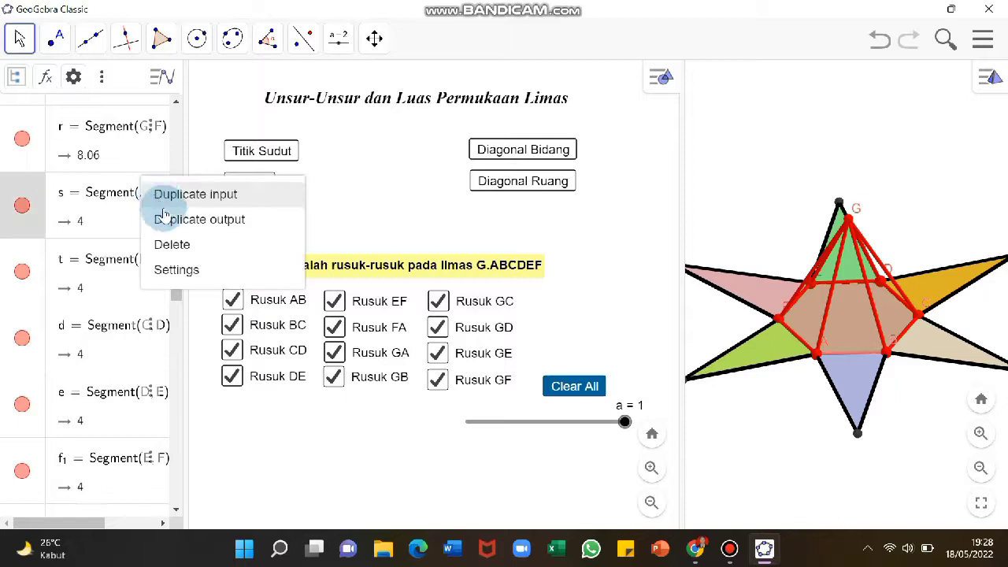
{"action": "left_click", "coordinate": [178, 269]}
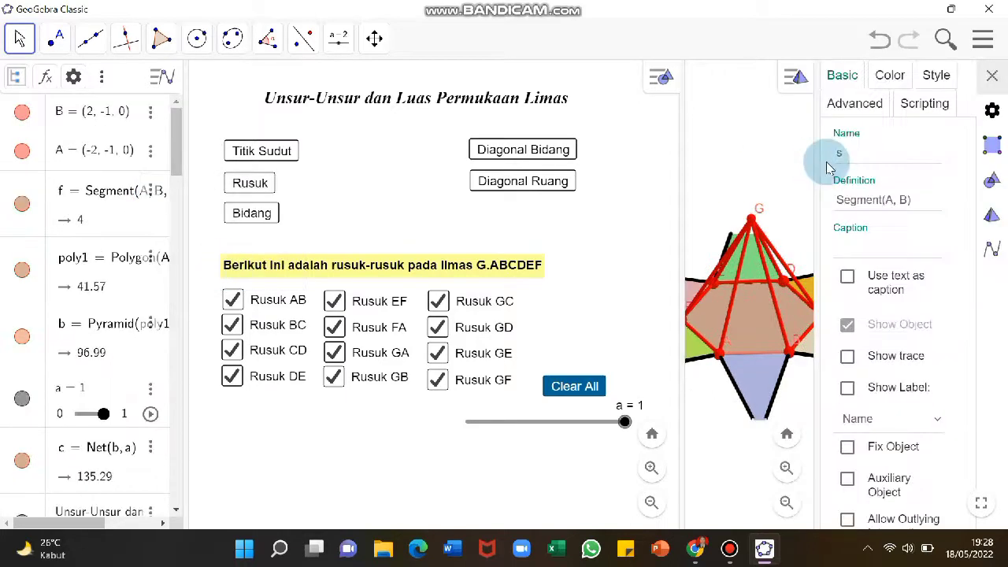
{"action": "left_click", "coordinate": [889, 75]}
{"action": "left_click_drag", "start_coordinate": [818, 182], "coordinate": [748, 183]}
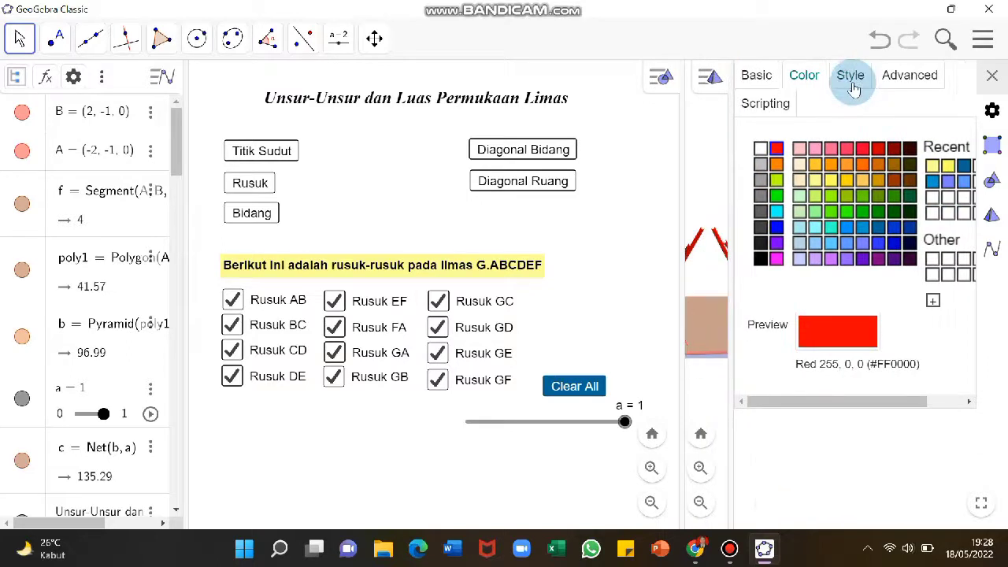
{"action": "left_click", "coordinate": [851, 77]}
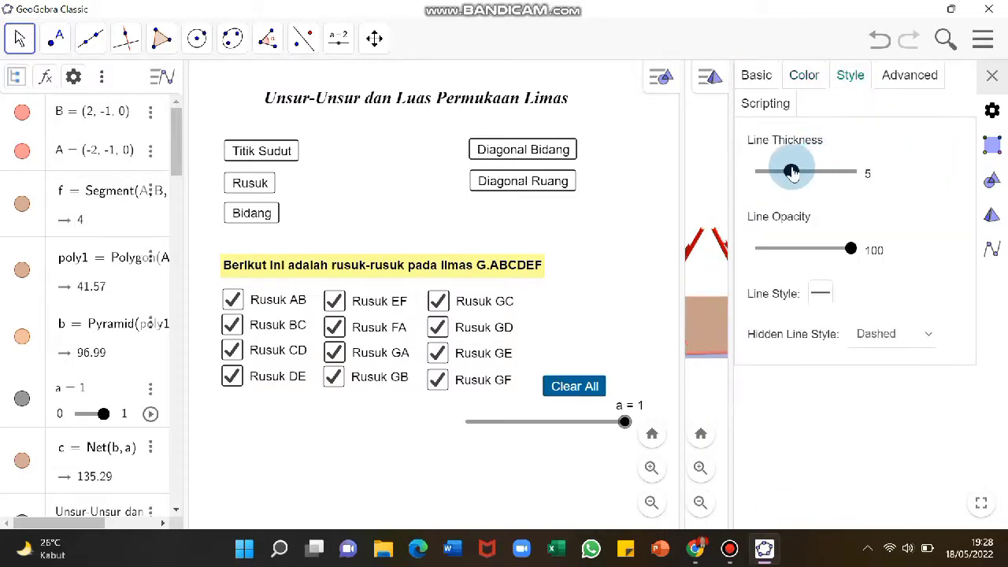
{"action": "left_click_drag", "start_coordinate": [792, 172], "coordinate": [811, 174]}
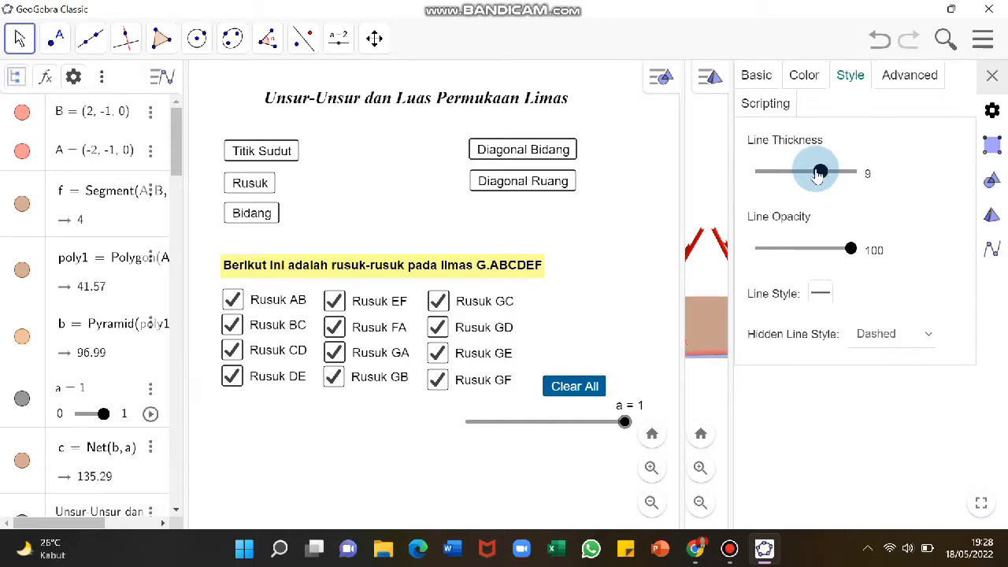
{"action": "left_click", "coordinate": [810, 174]}
{"action": "left_click", "coordinate": [991, 75]}
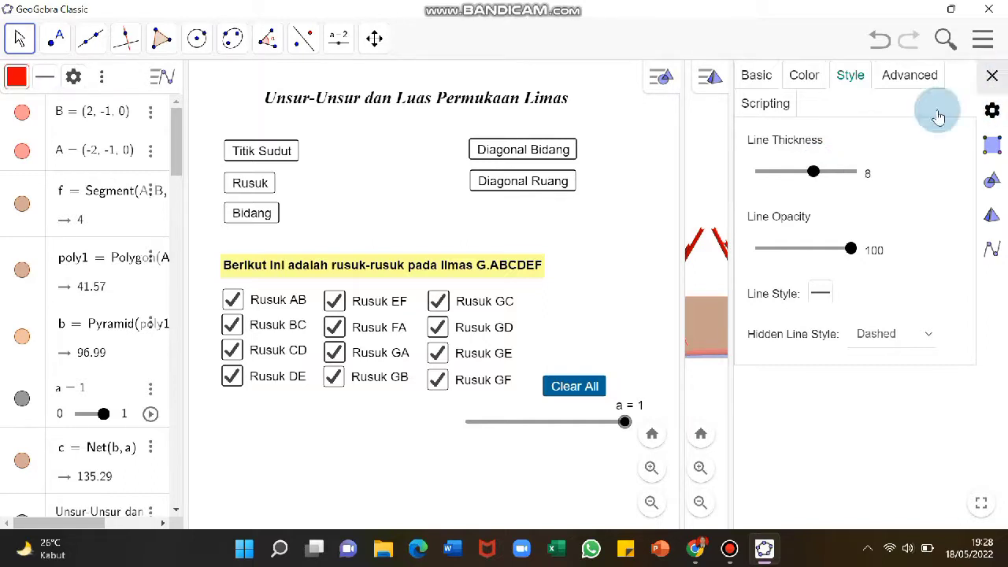
{"action": "left_click", "coordinate": [772, 400]}
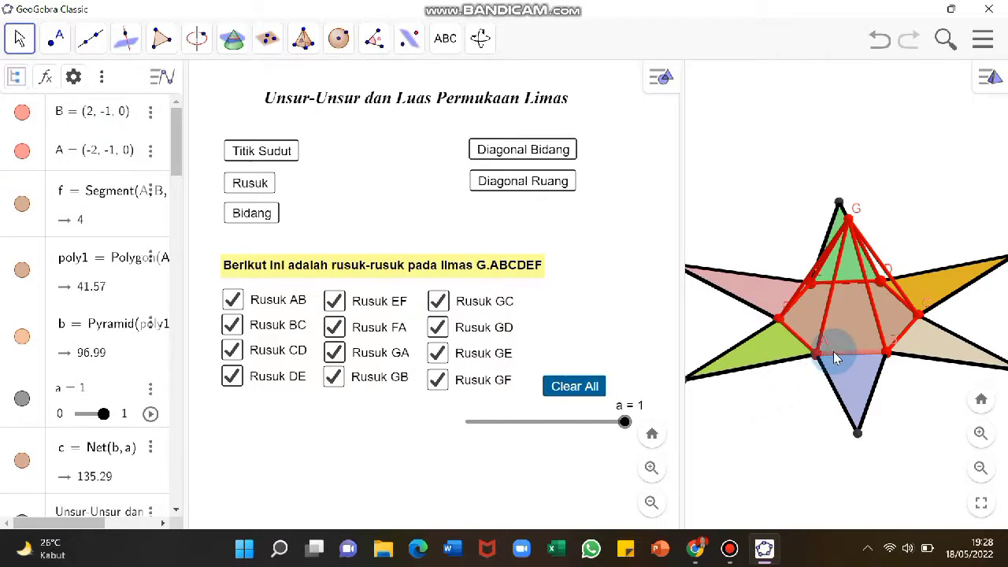
Toggle the Rusuk AB and Rusuk BC check boxes and match Rusuk BC to its Boolean value in the object list
{"action": "left_click", "coordinate": [232, 301]}
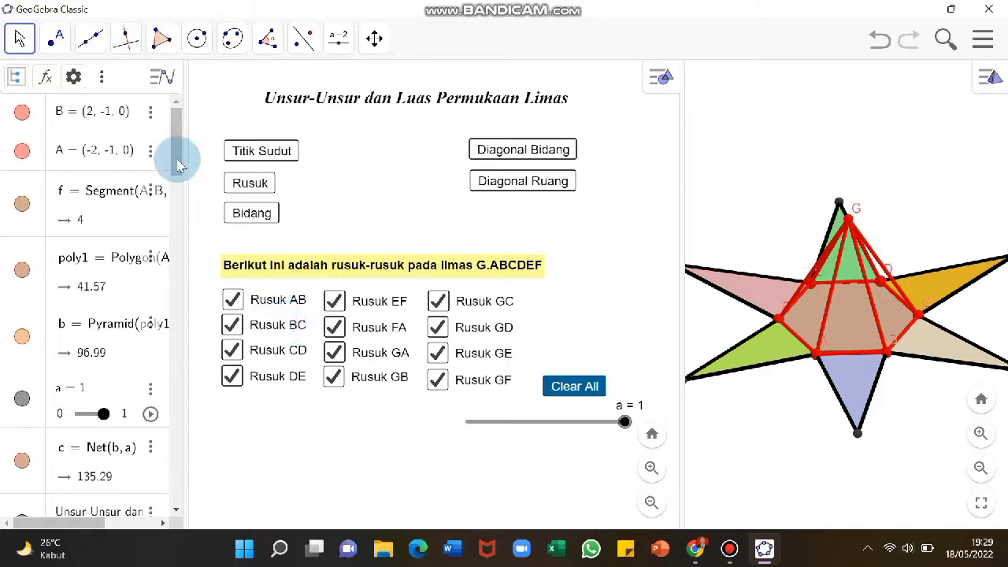
{"action": "scroll", "coordinate": [180, 426], "scroll_direction": "down", "scroll_amount": 5}
{"action": "scroll", "coordinate": [180, 426], "scroll_direction": "down", "scroll_amount": 10}
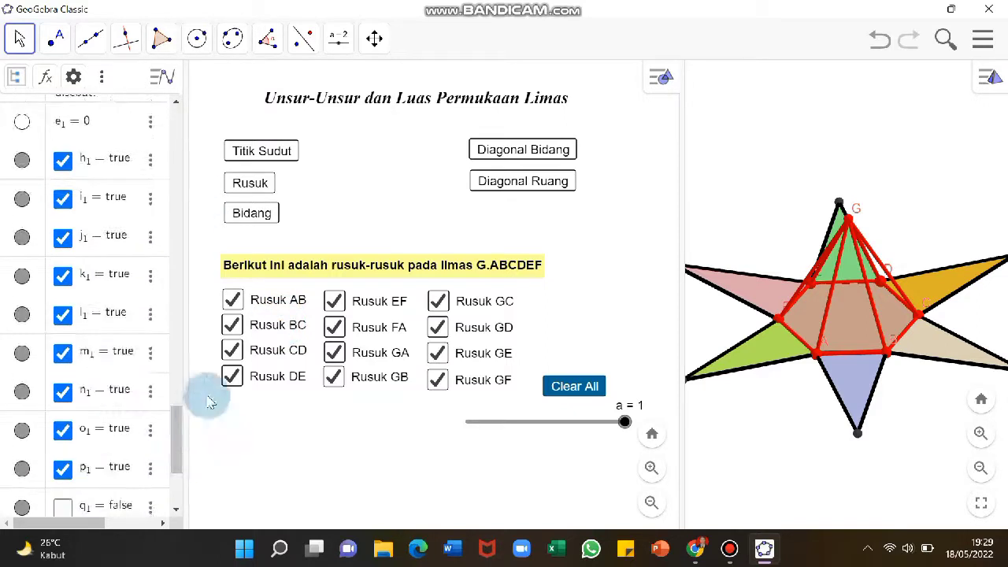
{"action": "left_click", "coordinate": [233, 330]}
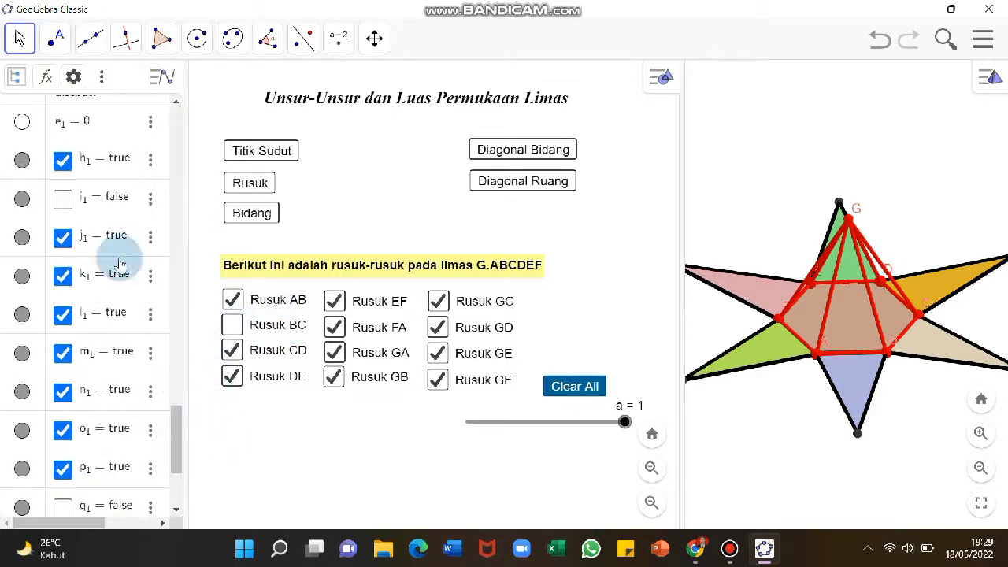
{"action": "left_click", "coordinate": [63, 201]}
Try to enter a condition to show object for segment t, the pyramid edge between B and C
{"action": "left_click_drag", "start_coordinate": [170, 439], "coordinate": [155, 246]}
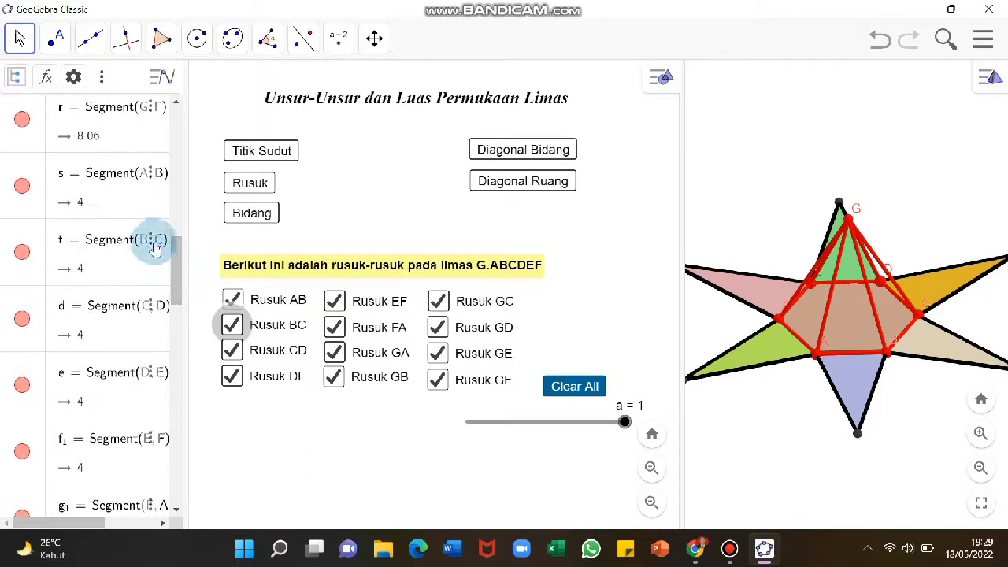
{"action": "right_click", "coordinate": [152, 245]}
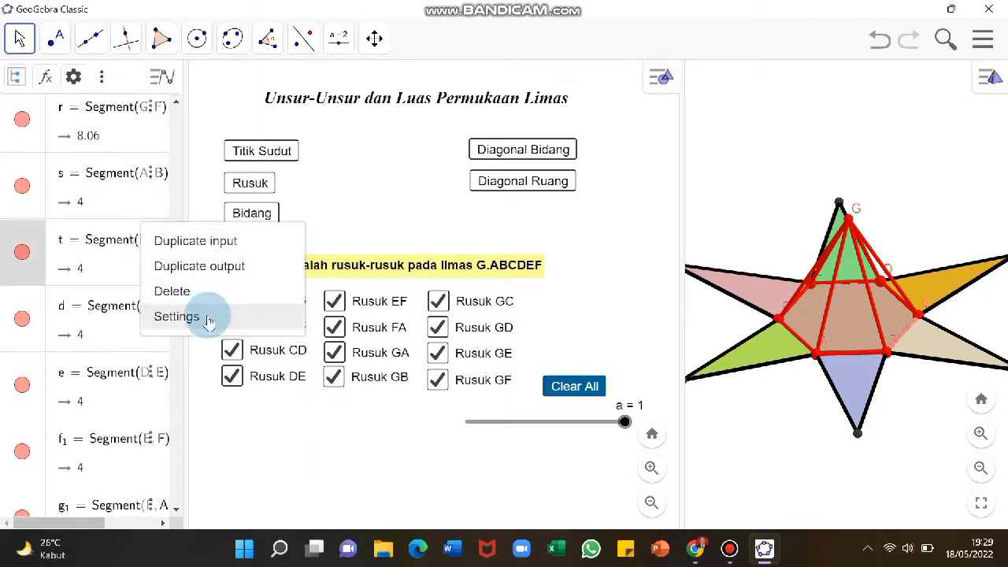
{"action": "left_click", "coordinate": [178, 316]}
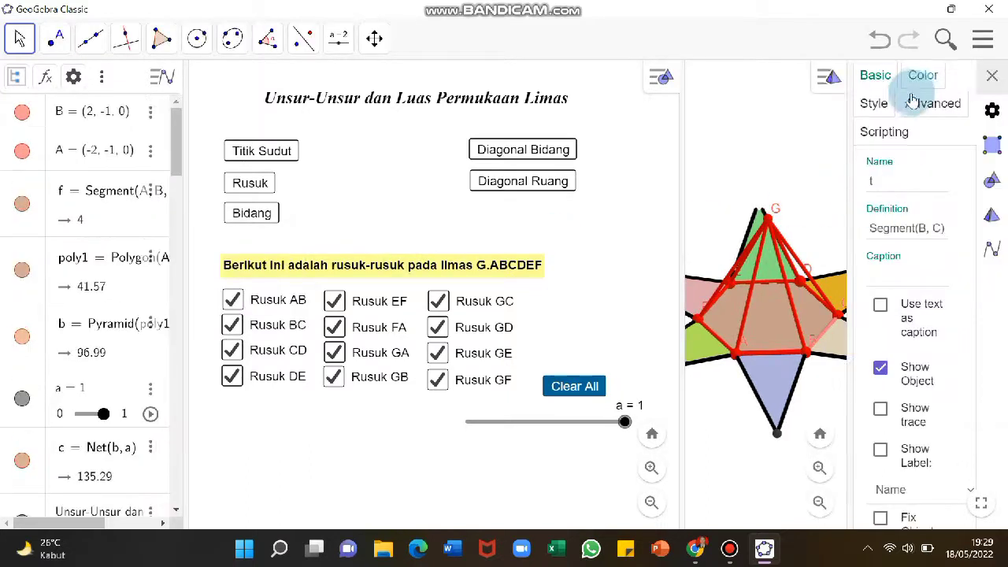
{"action": "left_click", "coordinate": [905, 110]}
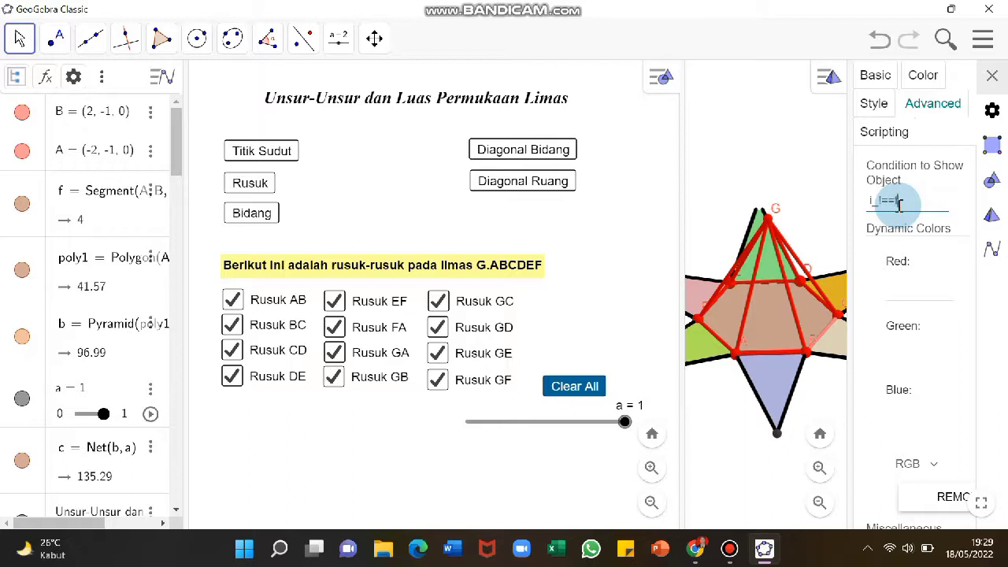
{"action": "left_click_drag", "start_coordinate": [175, 270], "coordinate": [175, 303]}
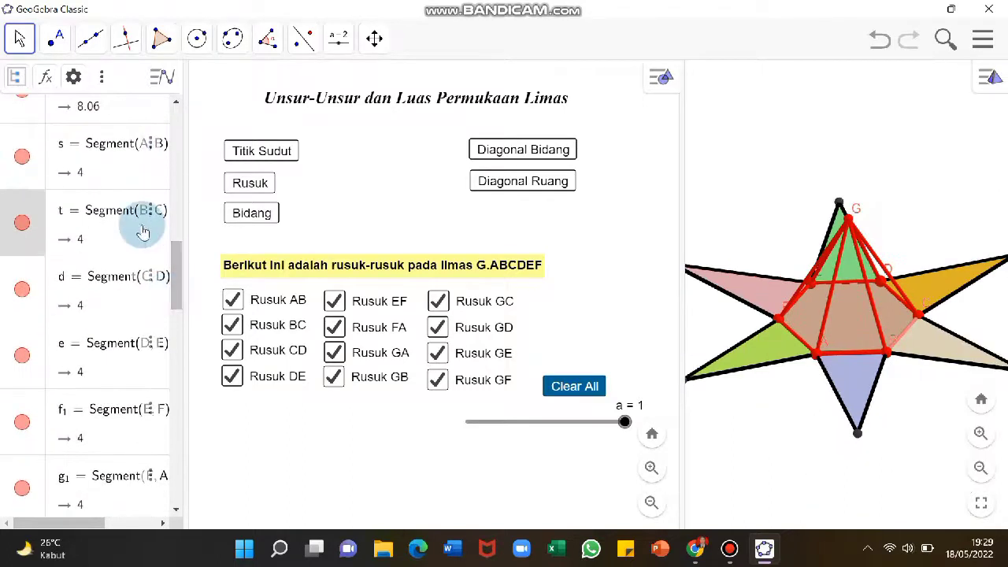
Set segment t's condition to show object to i_1==true, and toggle the Rusuk BC check box to test it
{"action": "left_click", "coordinate": [149, 211]}
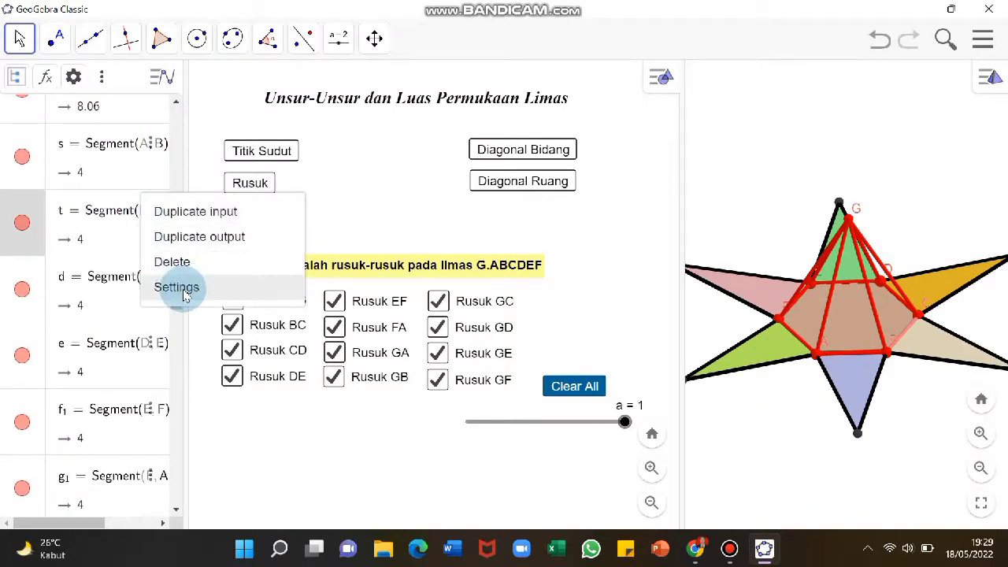
{"action": "left_click", "coordinate": [177, 287]}
{"action": "left_click", "coordinate": [905, 132]}
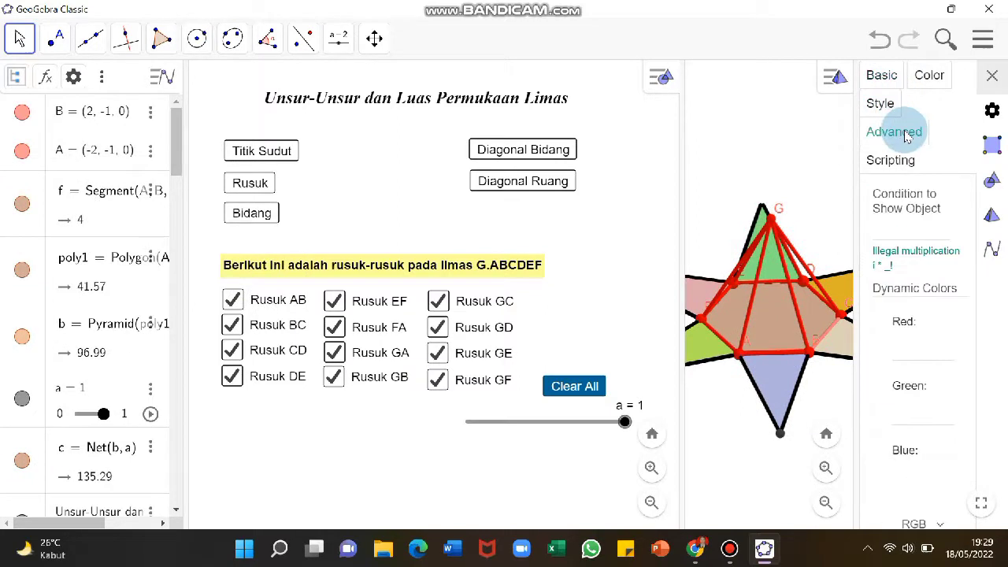
{"action": "left_click", "coordinate": [889, 246]}
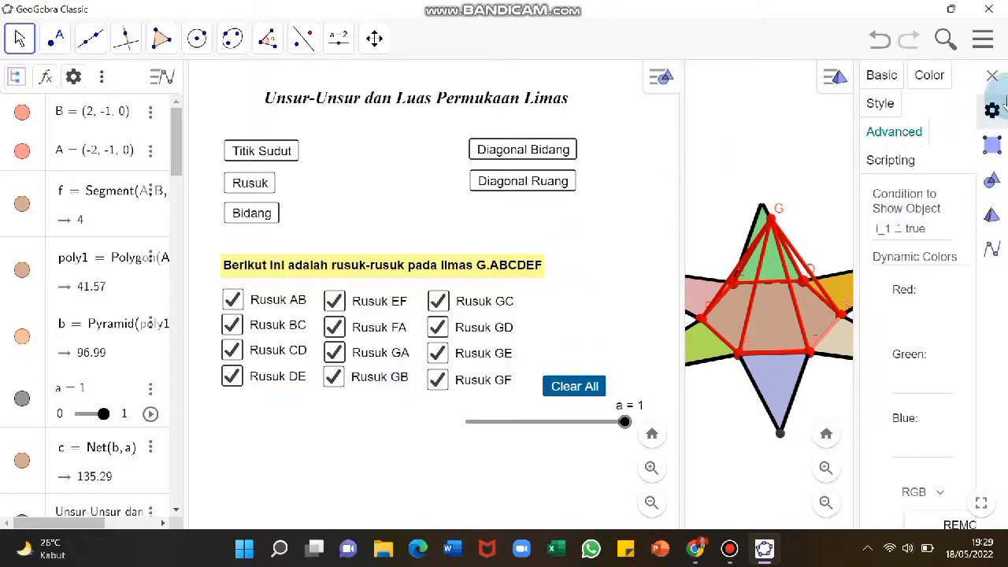
{"action": "left_click", "coordinate": [992, 76]}
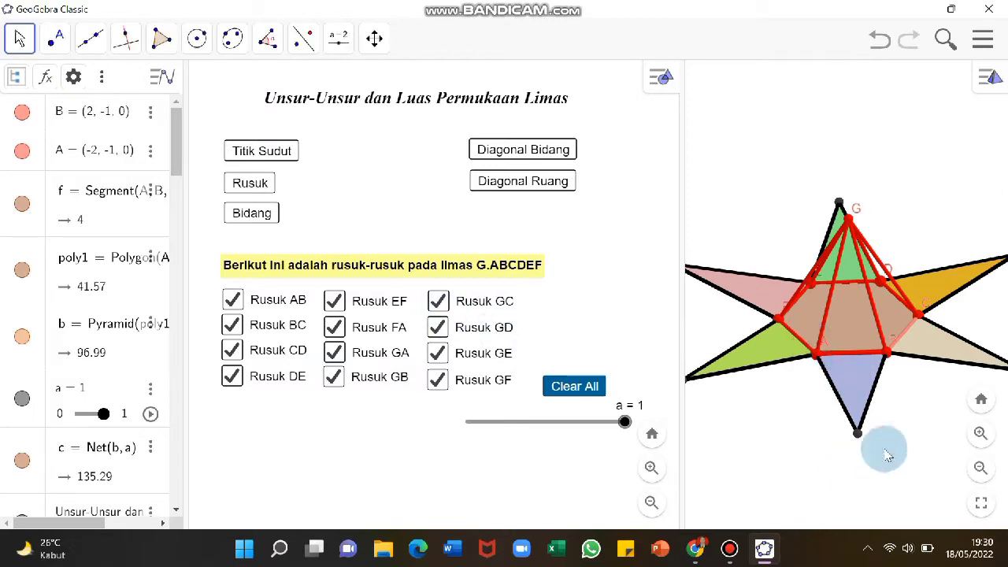
{"action": "left_click_drag", "start_coordinate": [882, 446], "coordinate": [839, 441]}
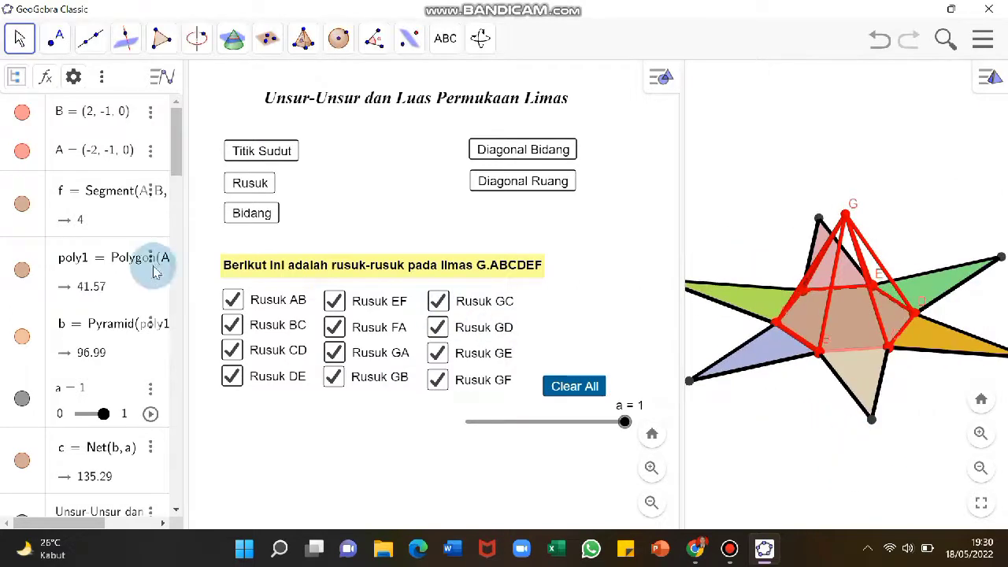
{"action": "left_click", "coordinate": [233, 326]}
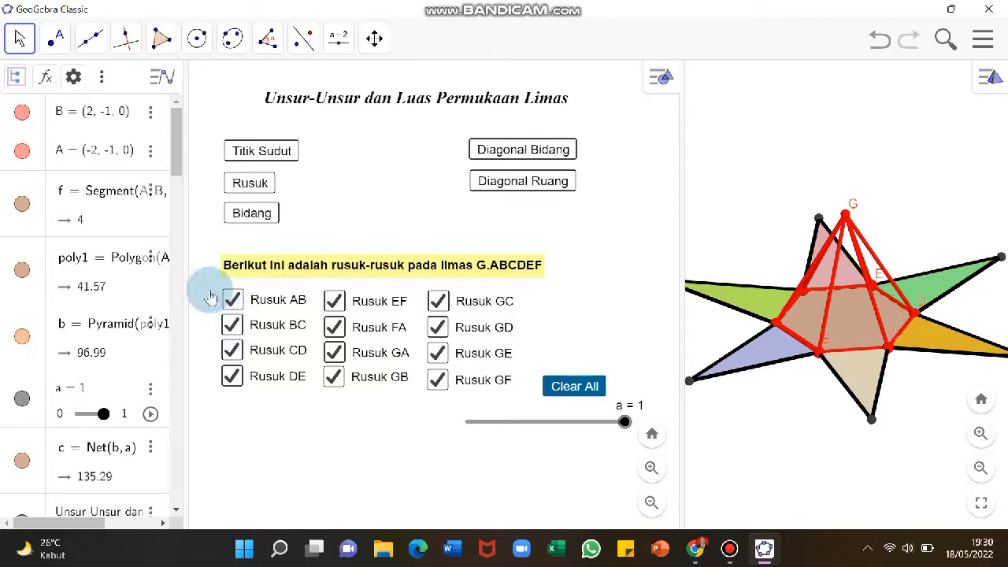
Reopen the settings of segment t, edge BC, and widen the Algebra view to fit the longer object definitions
{"action": "left_click_drag", "start_coordinate": [176, 162], "coordinate": [177, 195]}
{"action": "left_click_drag", "start_coordinate": [177, 195], "coordinate": [177, 271]}
{"action": "left_click", "coordinate": [150, 340]}
{"action": "left_click", "coordinate": [176, 417]}
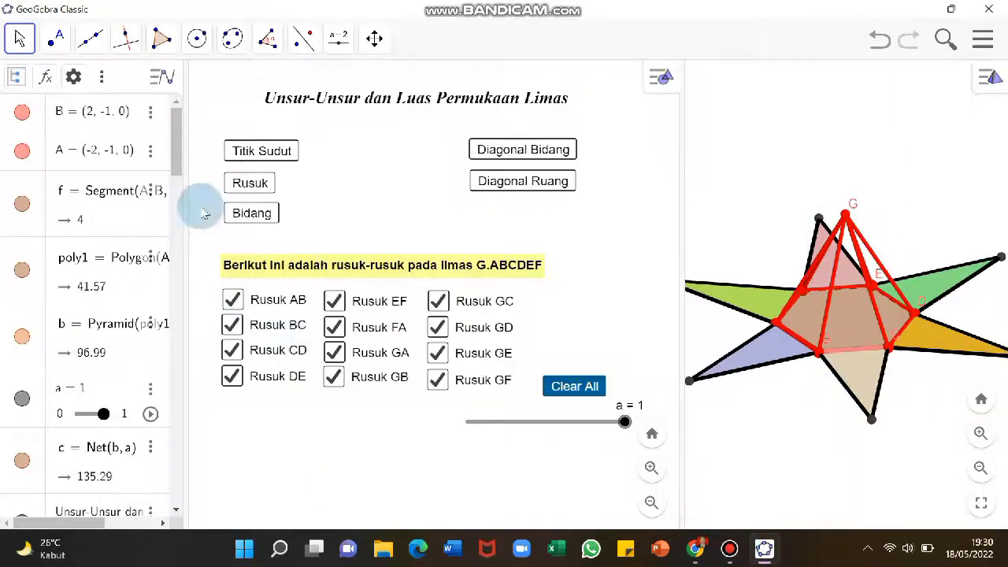
{"action": "left_click_drag", "start_coordinate": [176, 119], "coordinate": [176, 479]}
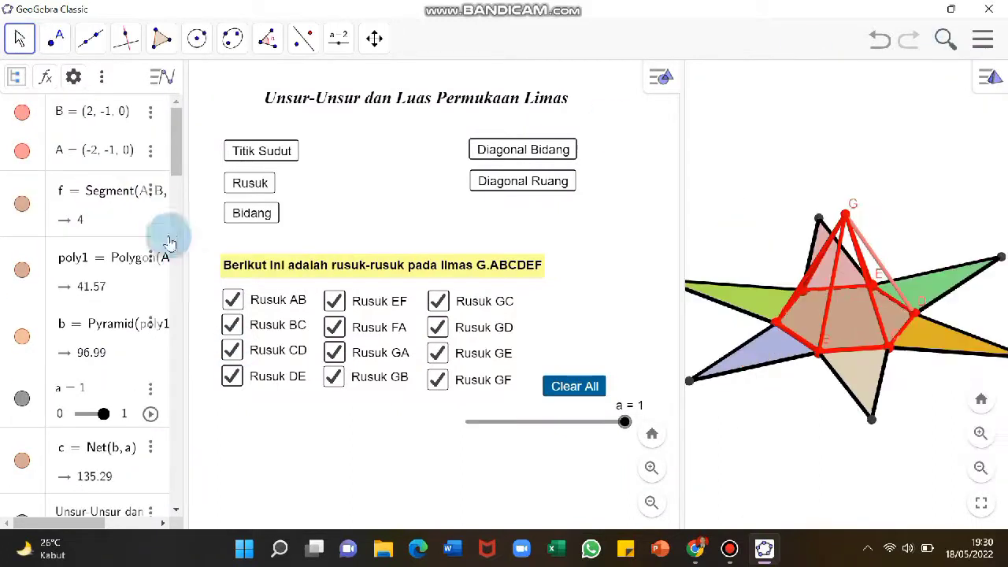
{"action": "left_click_drag", "start_coordinate": [171, 241], "coordinate": [238, 303]}
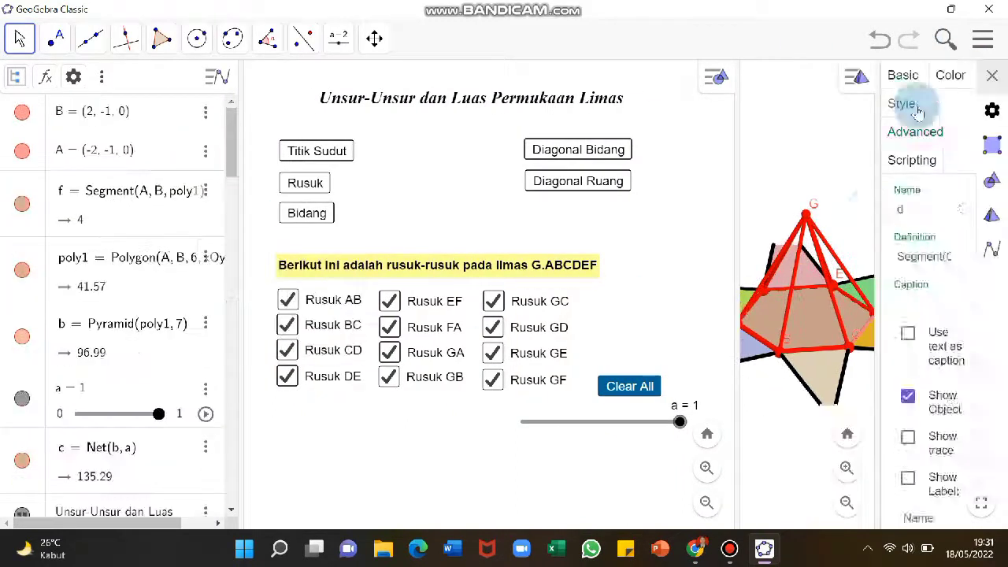
Base the condition to show object of segment d, edge CD, on j_1, then go through its style settings and close them
{"action": "left_click", "coordinate": [906, 131]}
{"action": "left_click", "coordinate": [877, 161]}
{"action": "left_click", "coordinate": [880, 187]}
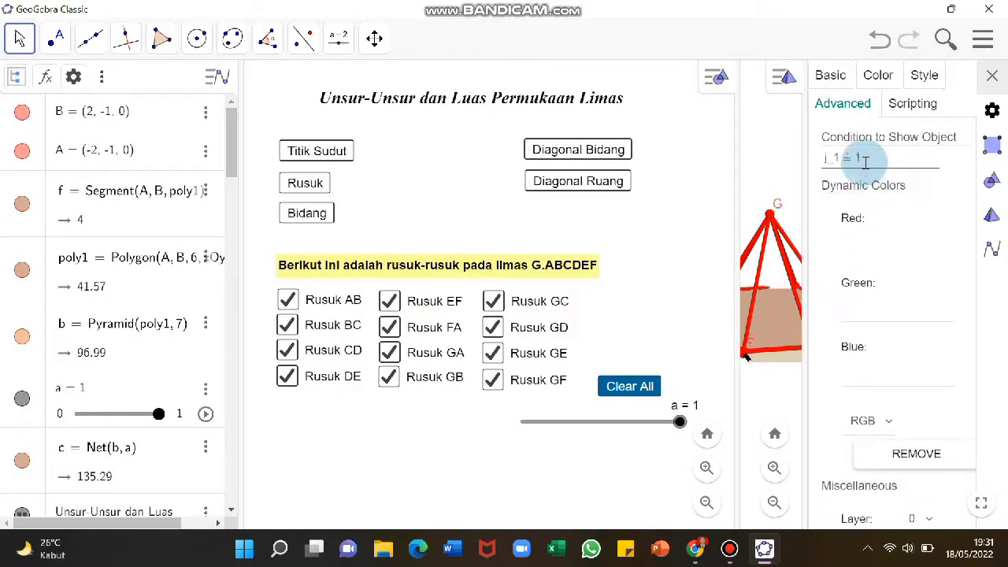
{"action": "left_click", "coordinate": [925, 75]}
{"action": "left_click", "coordinate": [991, 75]}
Uncheck Rusuk CD, Rusuk BC and Rusuk AB to test how the linked edges respond on the rotated pyramid
{"action": "left_click", "coordinate": [286, 350]}
{"action": "left_click", "coordinate": [287, 325]}
{"action": "left_click", "coordinate": [287, 300]}
{"action": "left_click_drag", "start_coordinate": [864, 440], "coordinate": [770, 424]}
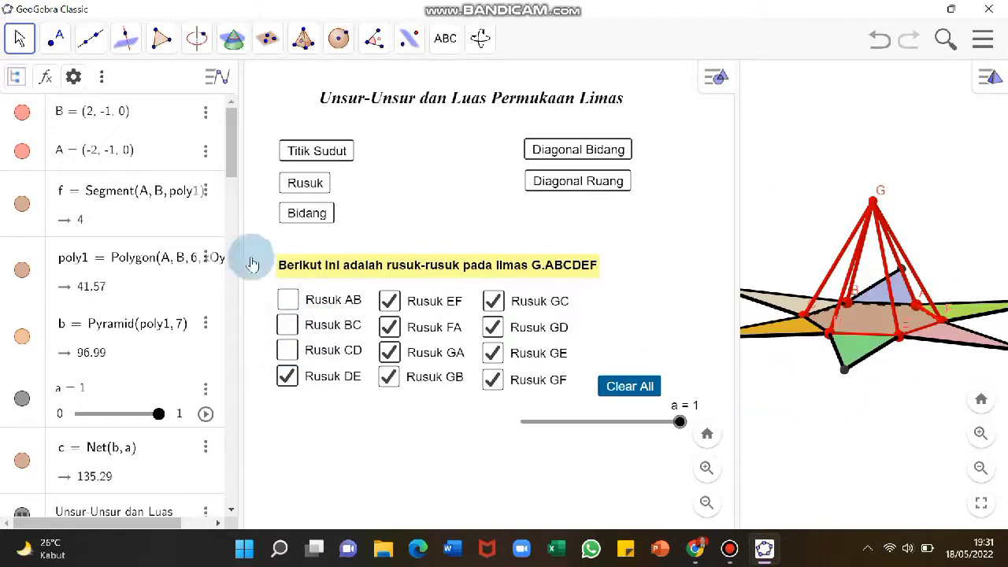
Toggle Rusuk DE to find its Boolean value, and check Rusuk AB, Rusuk BC and Rusuk CD again
{"action": "left_click_drag", "start_coordinate": [232, 144], "coordinate": [231, 354]}
{"action": "left_click", "coordinate": [287, 376]}
{"action": "left_click", "coordinate": [288, 300]}
{"action": "left_click", "coordinate": [288, 325]}
{"action": "left_click", "coordinate": [287, 350]}
{"action": "left_click", "coordinate": [287, 377]}
Link the visibility of edge DE to its check box through the condition to show object, and adjust its line style
{"action": "left_click", "coordinate": [915, 131]}
{"action": "left_click_drag", "start_coordinate": [878, 174], "coordinate": [768, 175]}
{"action": "left_click", "coordinate": [884, 75]}
{"action": "left_click", "coordinate": [866, 171]}
{"action": "left_click", "coordinate": [991, 75]}
{"action": "left_click_drag", "start_coordinate": [937, 401], "coordinate": [859, 405]}
Toggle the Rusuk EF check box to find its Boolean value, and locate the segment between E and F
{"action": "left_click_drag", "start_coordinate": [231, 144], "coordinate": [231, 398]}
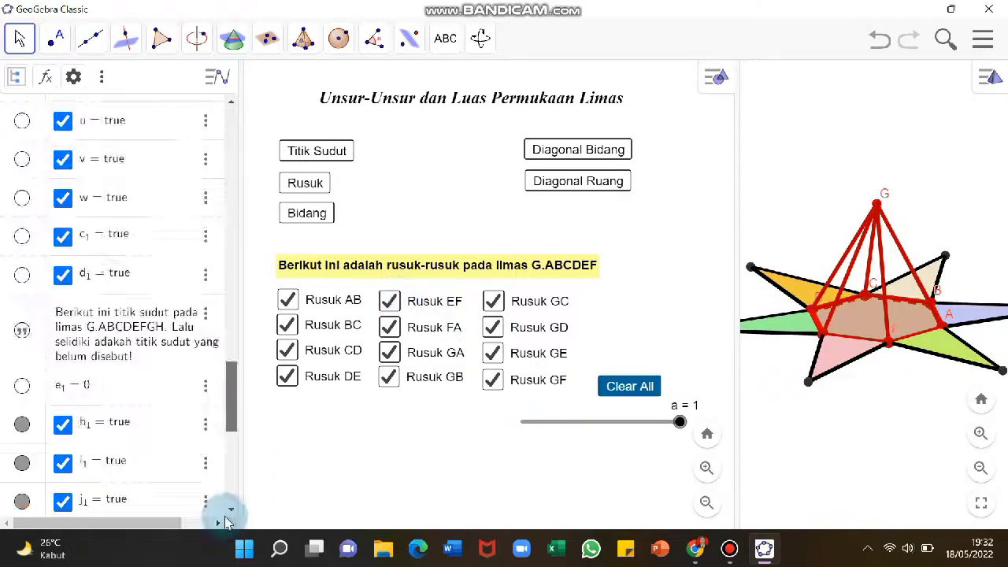
{"action": "left_click", "coordinate": [231, 510]}
{"action": "left_click", "coordinate": [390, 300]}
{"action": "left_click", "coordinate": [390, 300]}
{"action": "left_click_drag", "start_coordinate": [232, 455], "coordinate": [233, 470]}
Link the visibility of edge EF to its check box through the condition to show object, and adjust its line style
{"action": "left_click", "coordinate": [206, 235]}
{"action": "left_click", "coordinate": [272, 331]}
{"action": "left_click", "coordinate": [897, 135]}
{"action": "left_click_drag", "start_coordinate": [878, 162], "coordinate": [770, 162]}
{"action": "left_click", "coordinate": [805, 159]}
{"action": "left_click", "coordinate": [884, 75]}
{"action": "left_click", "coordinate": [990, 77]}
{"action": "left_click_drag", "start_coordinate": [895, 415], "coordinate": [858, 414]}
Identify the Boolean value of Rusuk FA, link edge FA's condition to show object to it, and adjust its line style
{"action": "left_click", "coordinate": [390, 327]}
{"action": "left_click_drag", "start_coordinate": [231, 143], "coordinate": [236, 295]}
{"action": "left_click", "coordinate": [390, 327]}
{"action": "left_click", "coordinate": [205, 329]}
{"action": "left_click", "coordinate": [256, 398]}
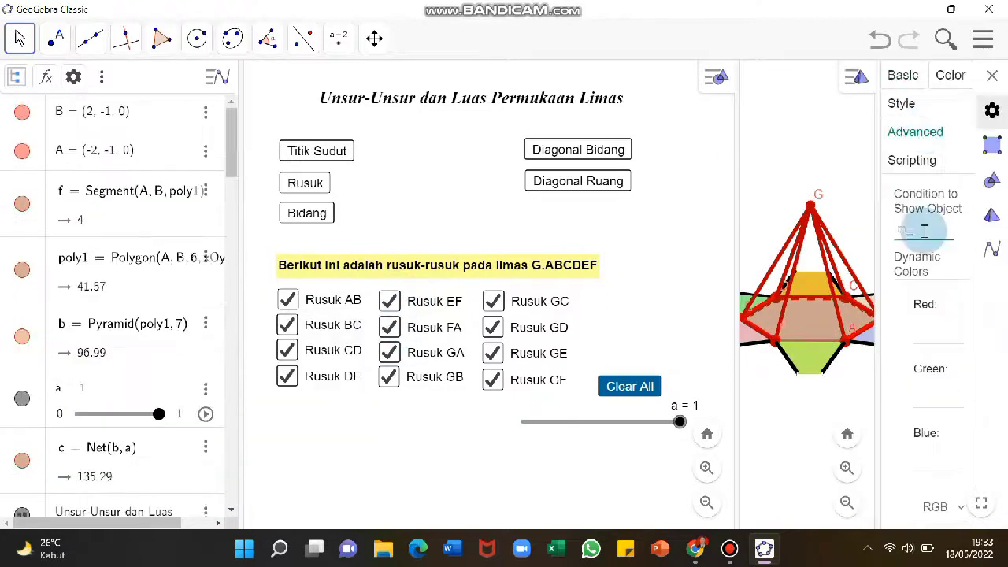
{"action": "left_click", "coordinate": [902, 101]}
{"action": "left_click", "coordinate": [991, 76]}
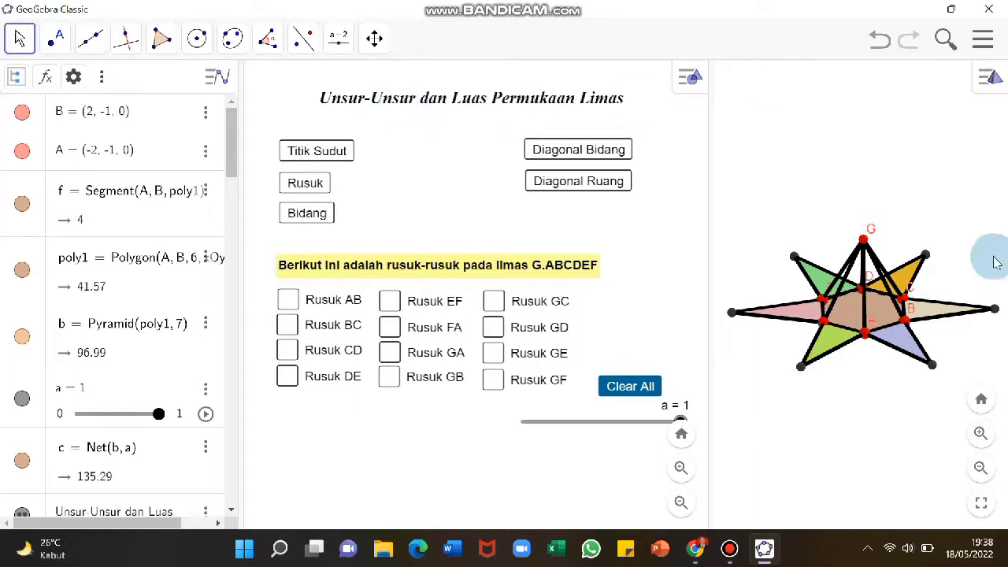
Check the boxes from Rusuk AB through Rusuk GB to test that each highlights its pyramid edge
{"action": "left_click", "coordinate": [930, 209]}
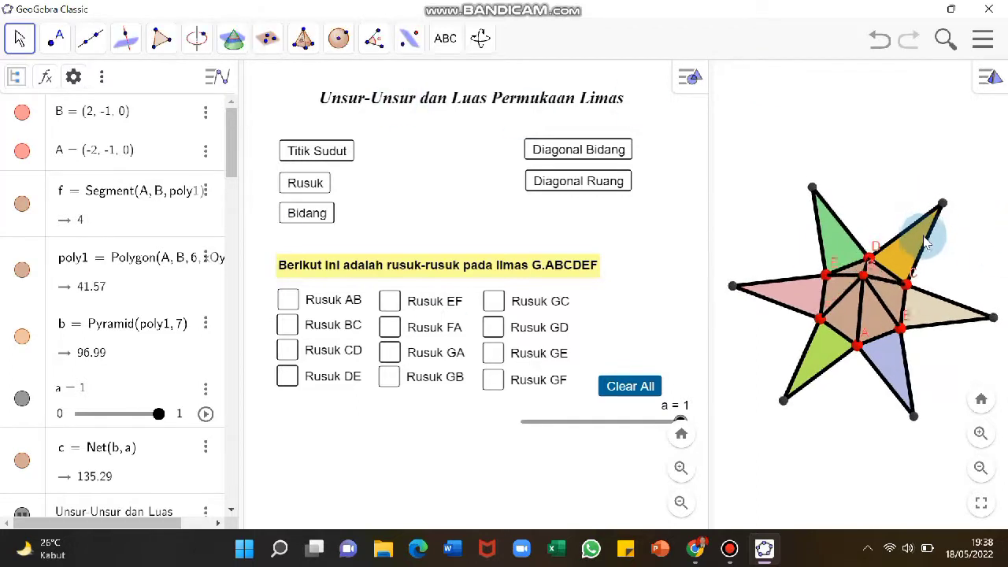
{"action": "left_click", "coordinate": [288, 301]}
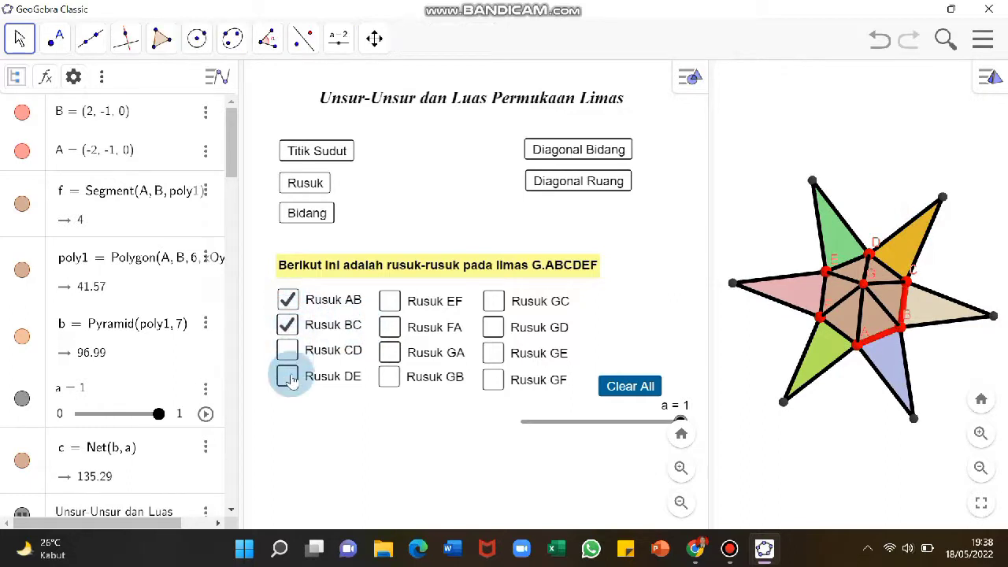
{"action": "left_click", "coordinate": [389, 327]}
{"action": "left_click", "coordinate": [389, 352]}
{"action": "left_click", "coordinate": [389, 376]}
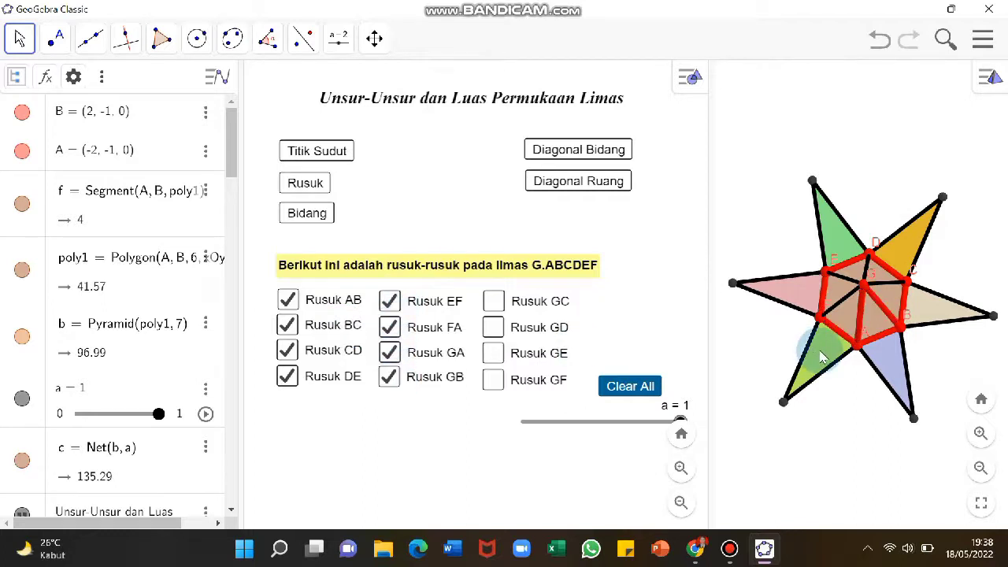
Check Rusuk GC, Rusuk GD, Rusuk GE and Rusuk GF, rotating the pyramid to inspect the highlighted edges
{"action": "left_click_drag", "start_coordinate": [848, 416], "coordinate": [747, 398]}
{"action": "left_click", "coordinate": [493, 301]}
{"action": "left_click", "coordinate": [493, 327]}
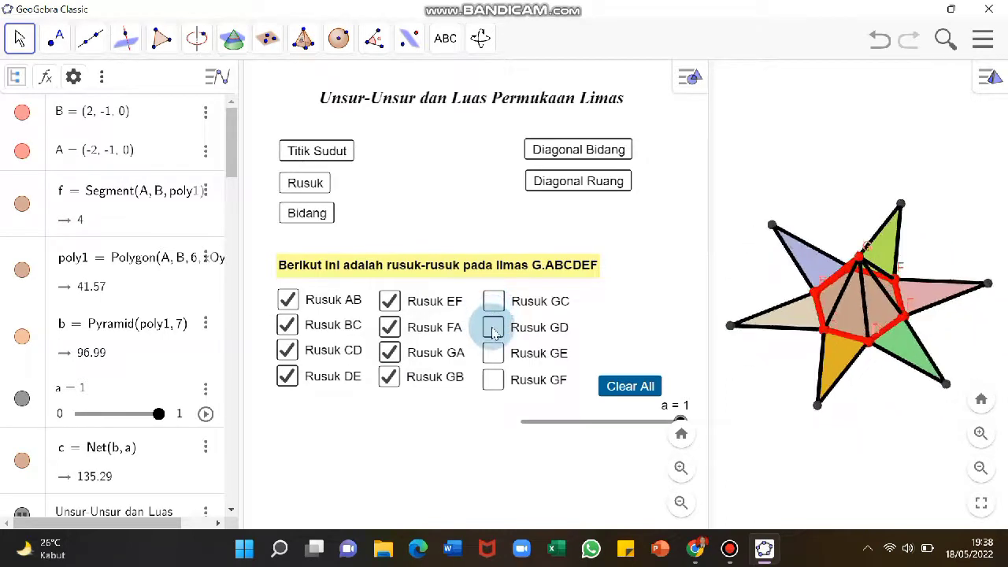
{"action": "left_click", "coordinate": [493, 381]}
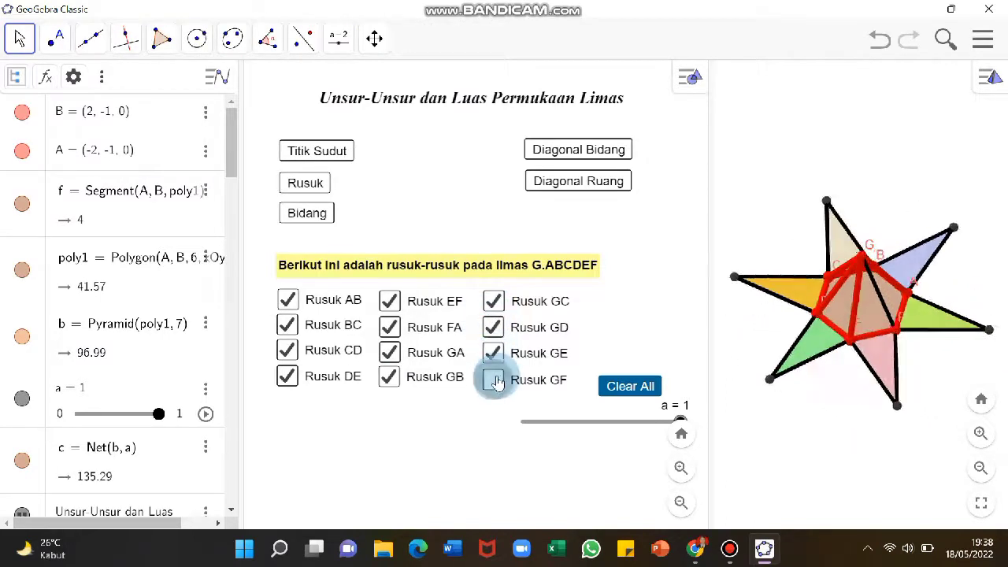
{"action": "left_click", "coordinate": [799, 448]}
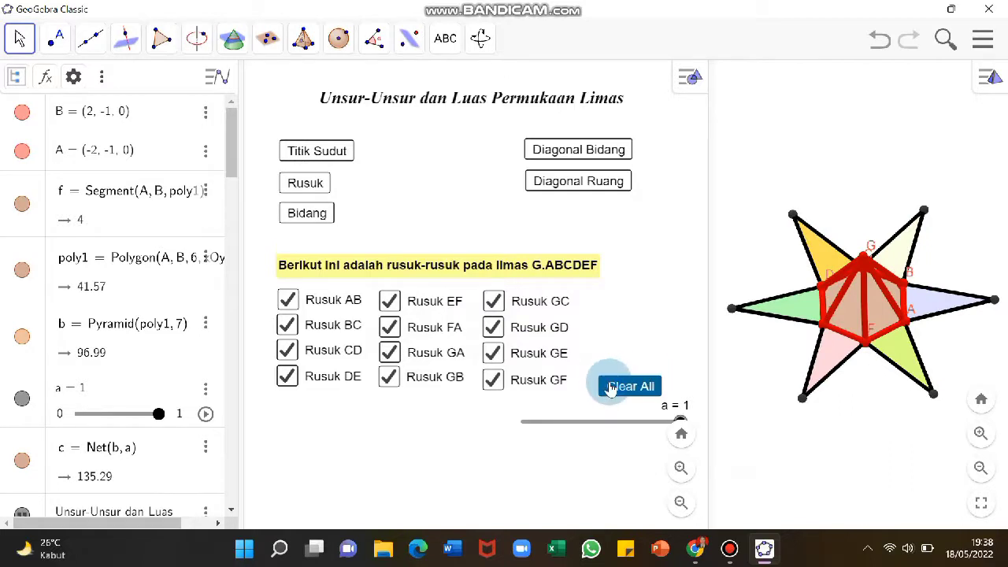
Create a new number with the value 1 at the end of the object list
{"action": "left_click_drag", "start_coordinate": [228, 153], "coordinate": [246, 524]}
{"action": "left_click", "coordinate": [128, 495]}
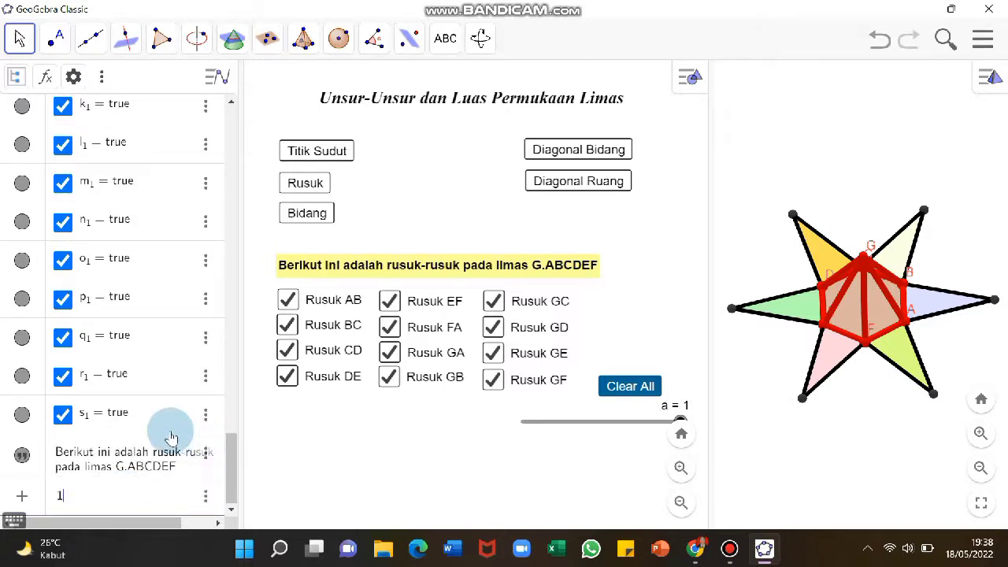
{"action": "type", "text": "1"}
{"action": "key", "text": "Return"}
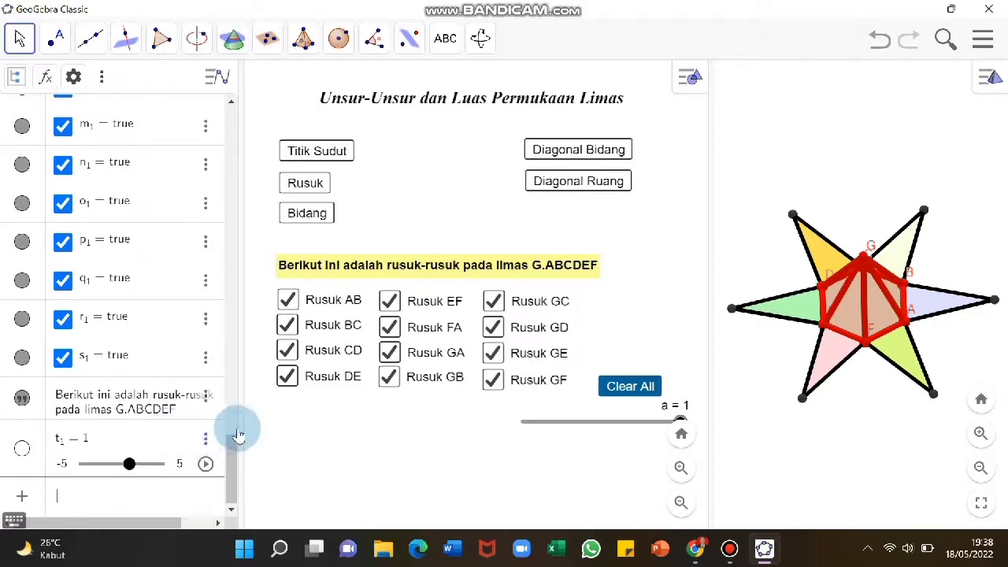
Turn off Show slider in Algebra View for the new number and close its settings
{"action": "left_click_drag", "start_coordinate": [241, 427], "coordinate": [260, 429]}
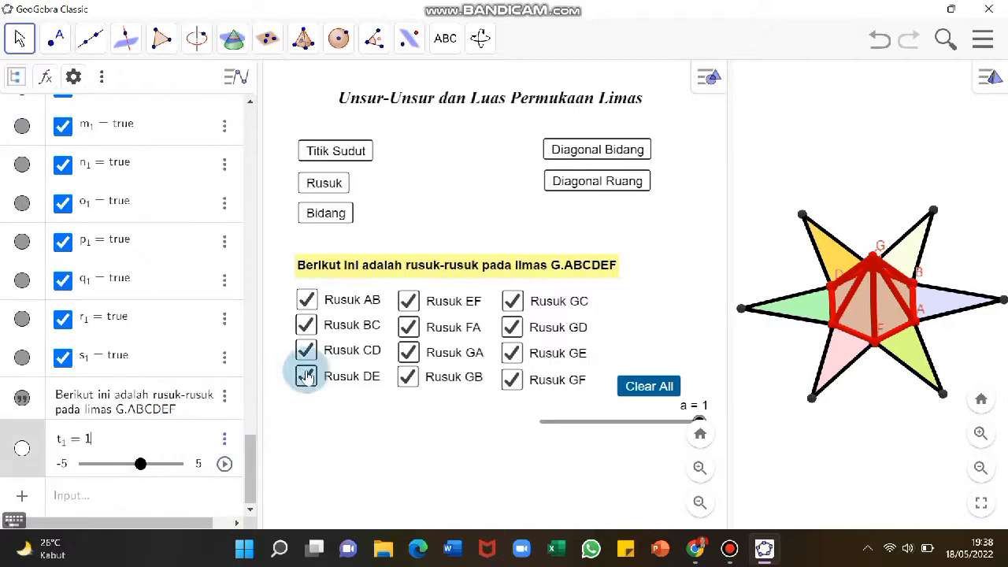
{"action": "left_click", "coordinate": [224, 441]}
{"action": "left_click", "coordinate": [251, 493]}
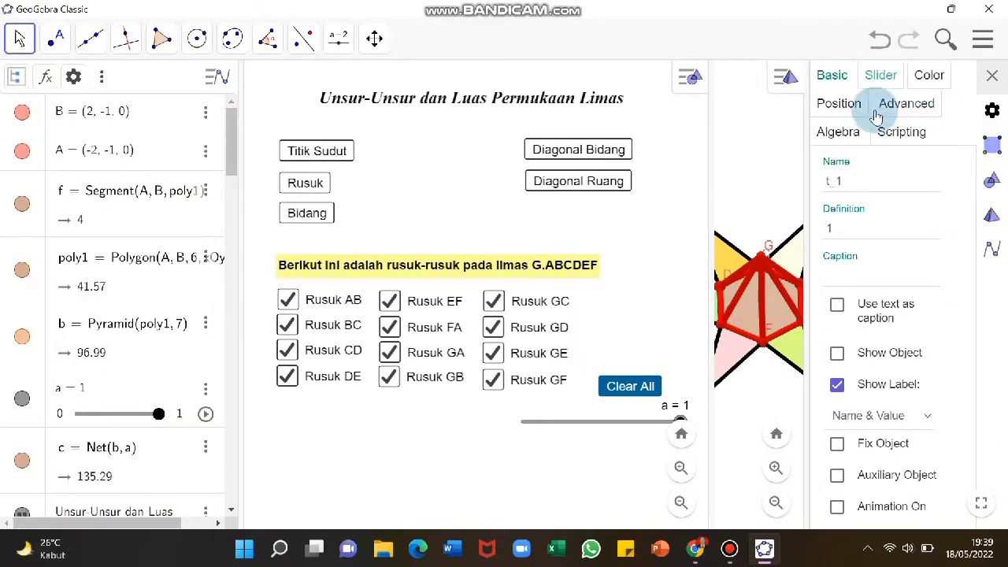
{"action": "left_click", "coordinate": [880, 75]}
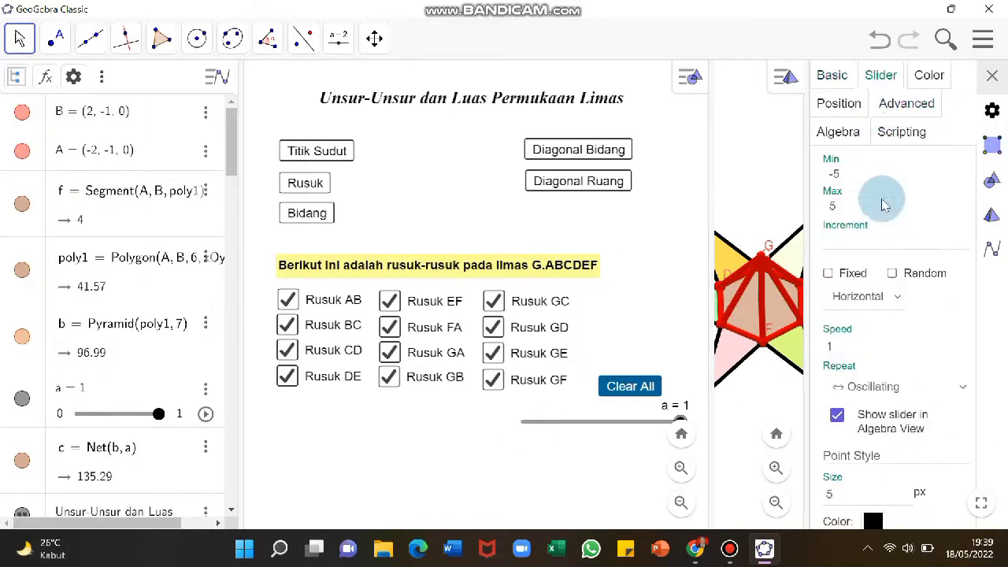
{"action": "left_click", "coordinate": [837, 414]}
{"action": "left_click", "coordinate": [989, 75]}
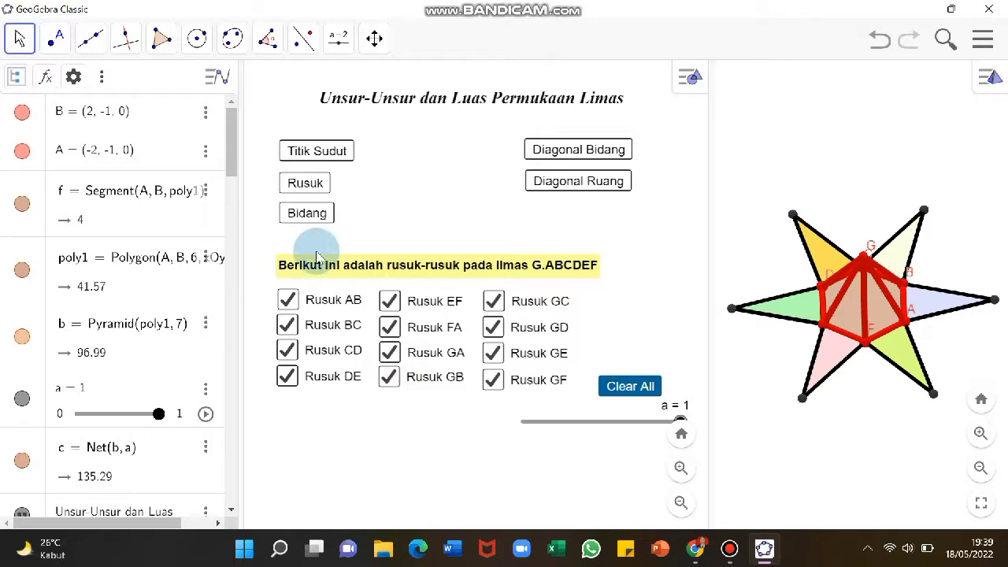
Give the Rusuk button the On Click script SetValue(t_1,1) and close its settings
{"action": "right_click", "coordinate": [296, 189]}
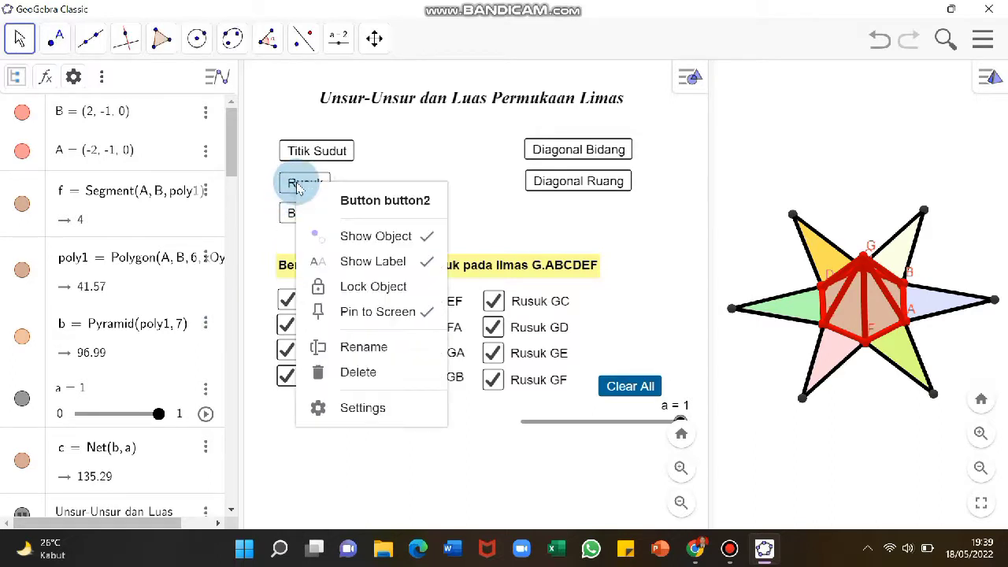
{"action": "left_click", "coordinate": [341, 421]}
{"action": "left_click", "coordinate": [914, 132]}
{"action": "left_click", "coordinate": [882, 203]}
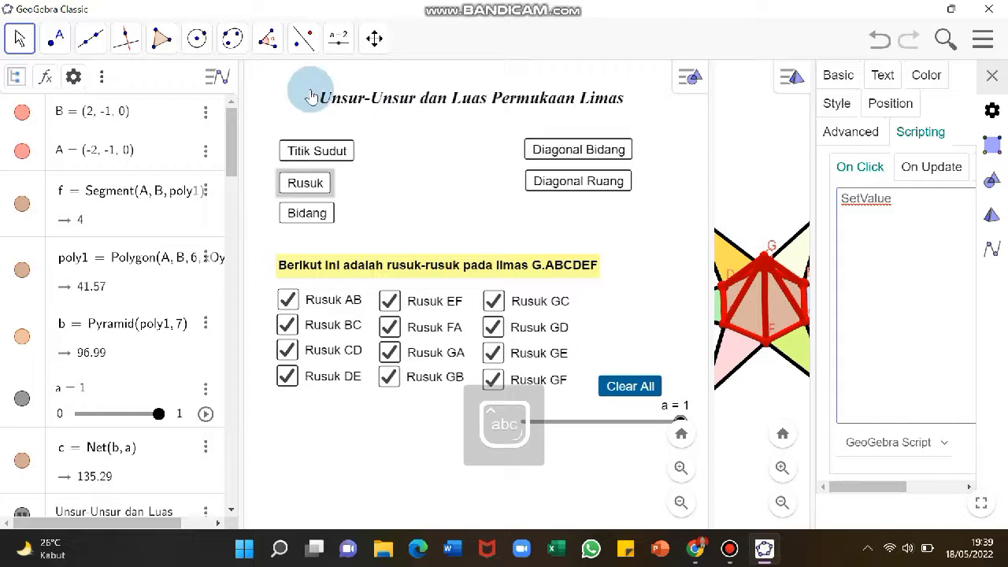
{"action": "left_click", "coordinate": [234, 493]}
{"action": "left_click_drag", "start_coordinate": [234, 492], "coordinate": [235, 498]}
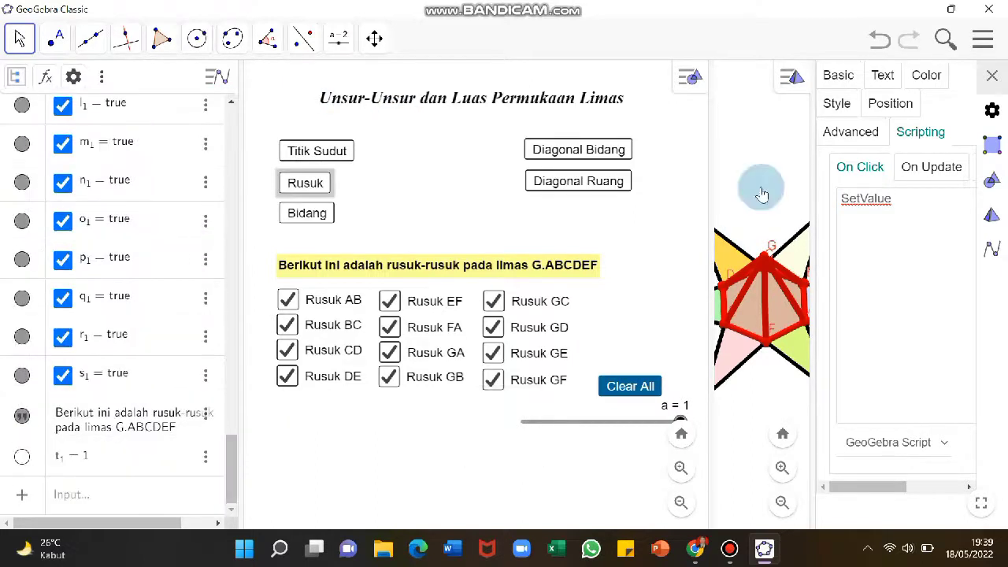
{"action": "left_click", "coordinate": [922, 197]}
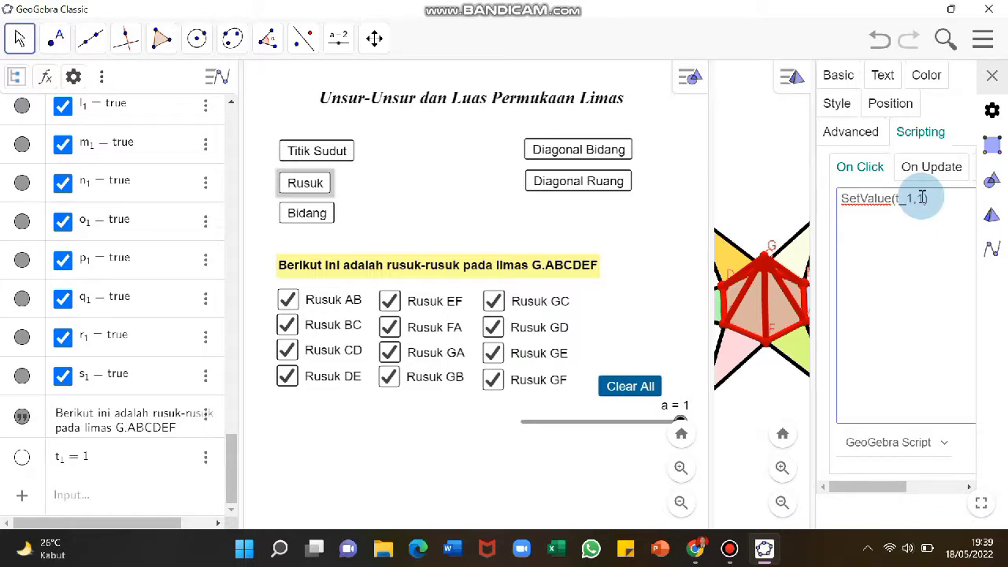
{"action": "left_click", "coordinate": [994, 83]}
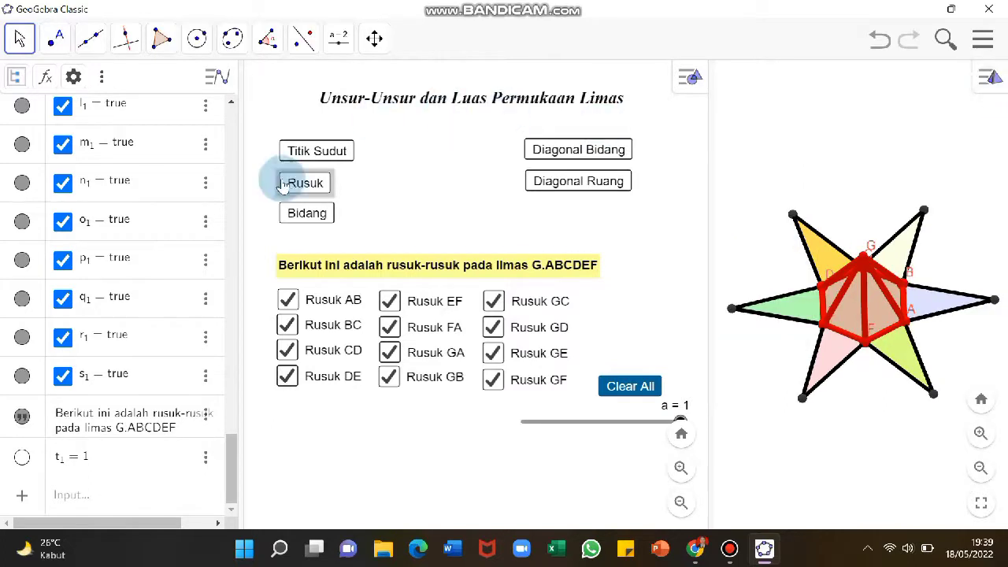
Set the edge heading text's condition to show object to t_1==1 and copy that condition
{"action": "right_click", "coordinate": [379, 271]}
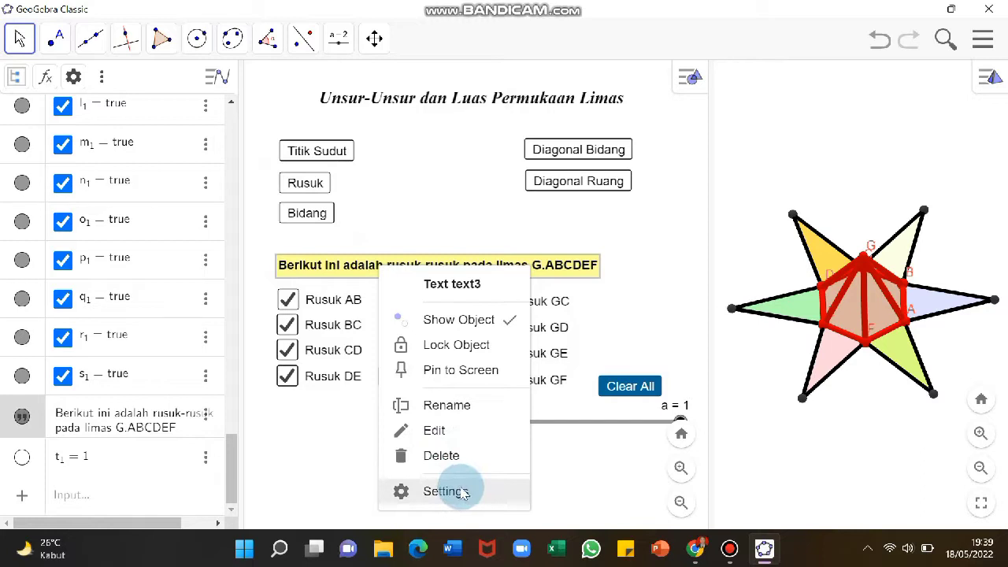
{"action": "left_click", "coordinate": [494, 491]}
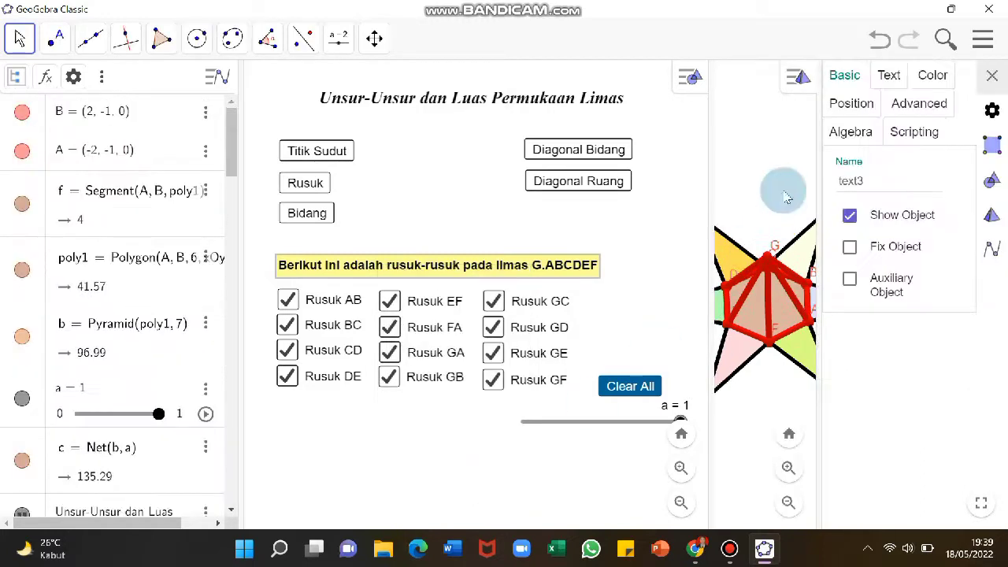
{"action": "left_click", "coordinate": [918, 104]}
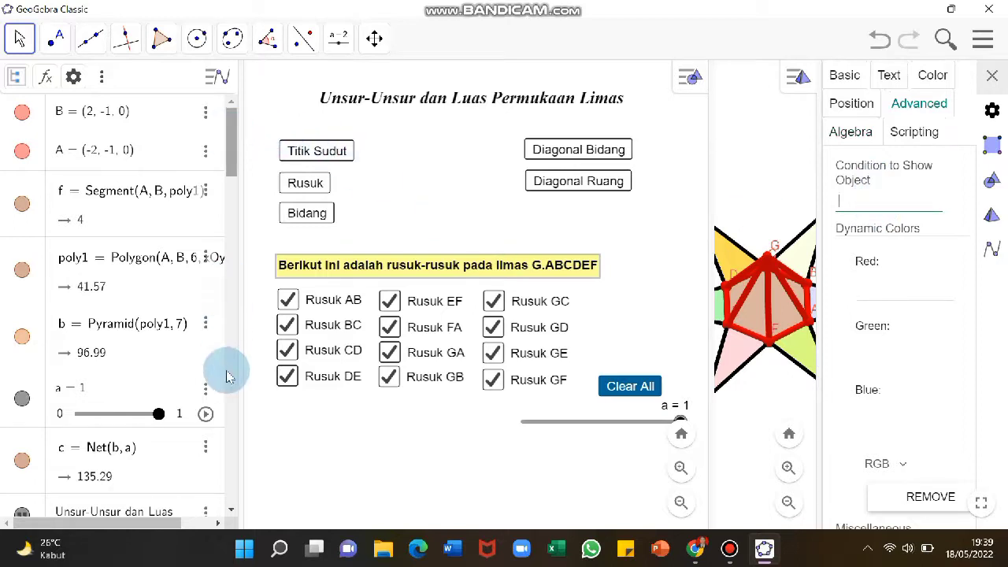
{"action": "scroll", "coordinate": [232, 472], "scroll_direction": "down", "scroll_amount": 10}
{"action": "scroll", "coordinate": [232, 473], "scroll_direction": "down", "scroll_amount": 5}
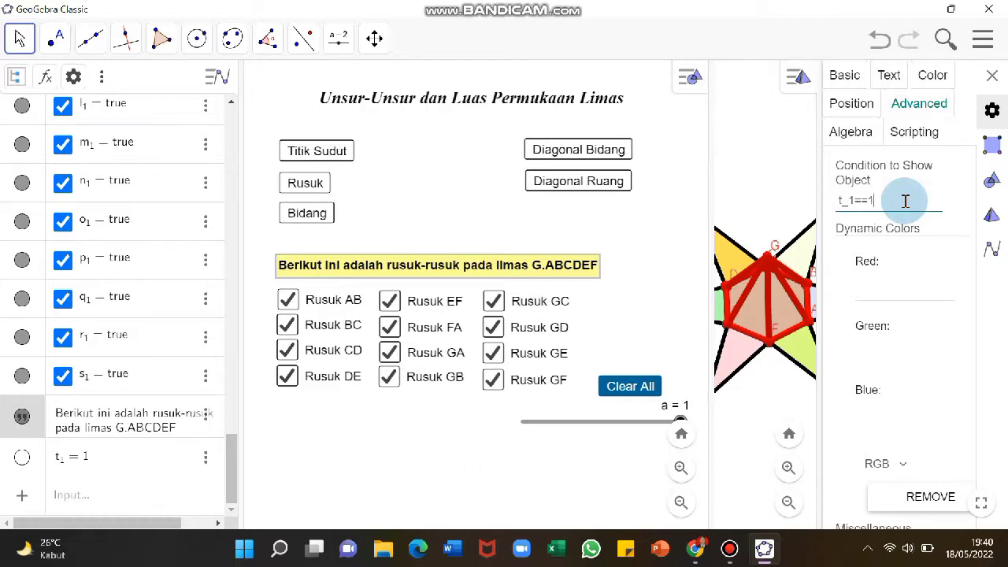
{"action": "left_click_drag", "start_coordinate": [905, 202], "coordinate": [839, 204]}
{"action": "key", "text": "ctrl+c"}
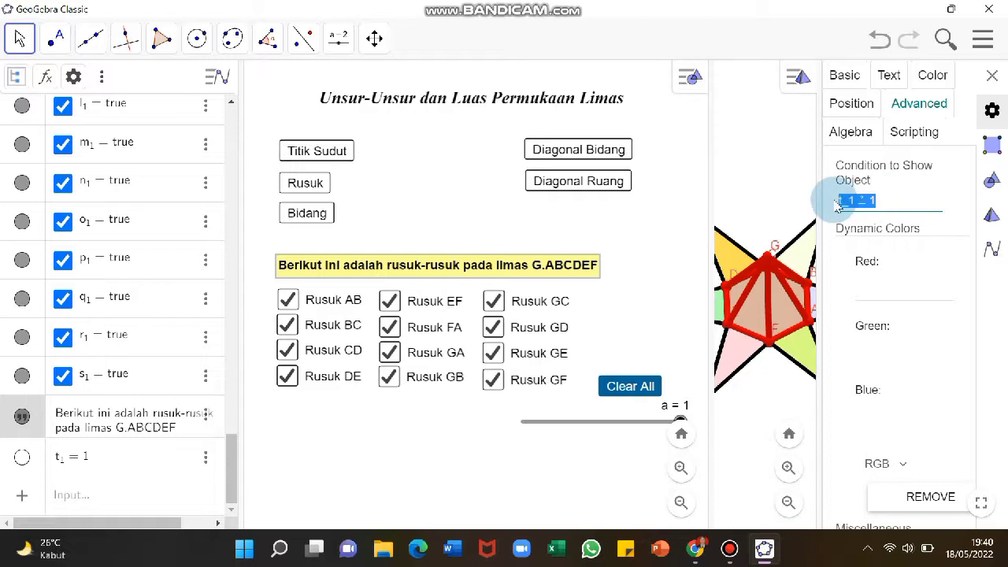
{"action": "left_click", "coordinate": [991, 79]}
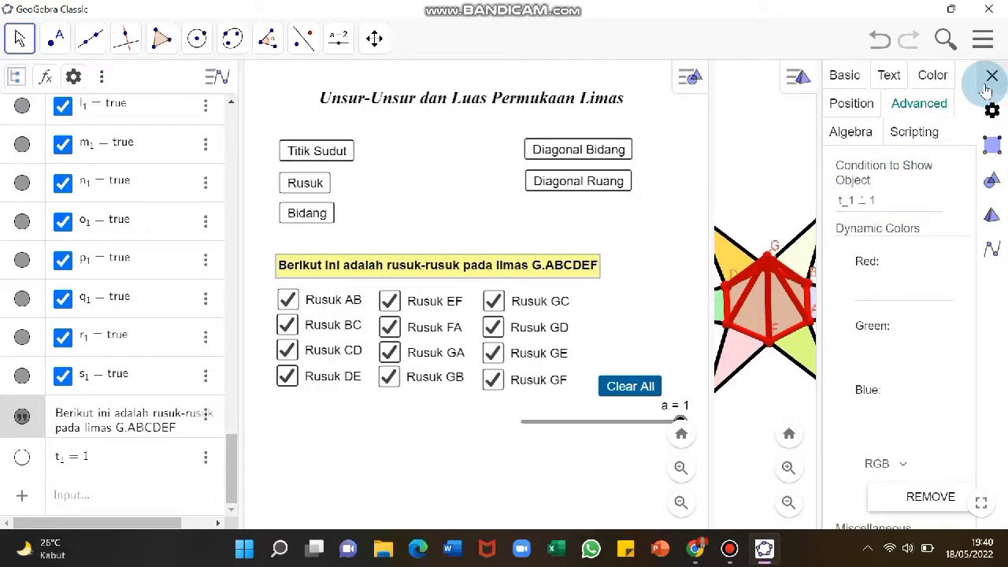
Apply the copied condition t_1 ≟ 1 to the Rusuk BC and Rusuk CD check boxes
{"action": "right_click", "coordinate": [319, 330]}
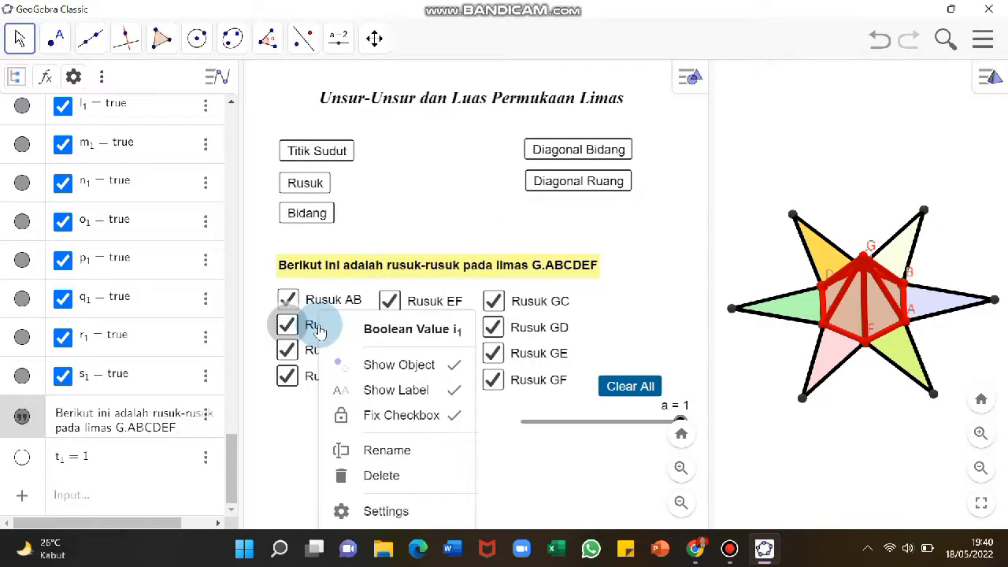
{"action": "left_click", "coordinate": [387, 511]}
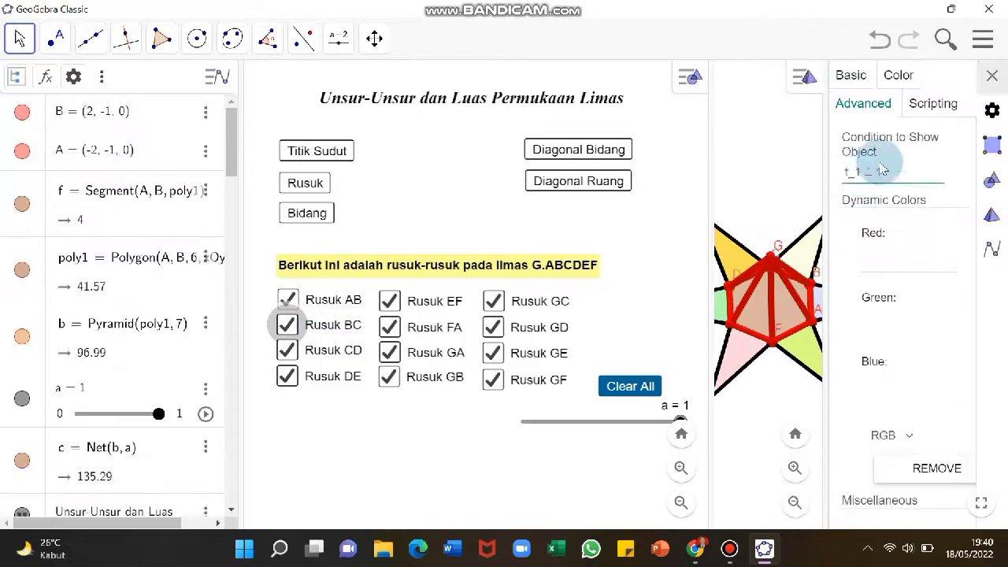
{"action": "left_click", "coordinate": [991, 77]}
{"action": "right_click", "coordinate": [344, 352]}
{"action": "left_click", "coordinate": [454, 511]}
{"action": "left_click", "coordinate": [875, 106]}
{"action": "left_click", "coordinate": [868, 172]}
{"action": "key", "text": "ctrl+v"}
{"action": "left_click", "coordinate": [990, 77]}
Apply the copied show condition to the Rusuk DE and Rusuk EF check boxes
{"action": "right_click", "coordinate": [325, 381]}
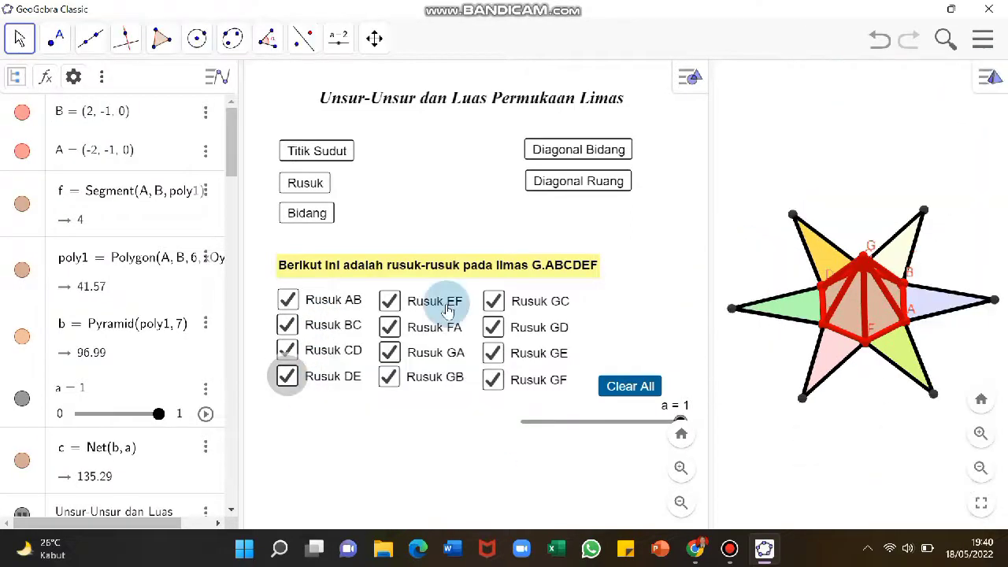
{"action": "right_click", "coordinate": [447, 308]}
{"action": "left_click", "coordinate": [513, 511]}
{"action": "left_click", "coordinate": [881, 105]}
{"action": "left_click", "coordinate": [893, 210]}
{"action": "key", "text": "ctrl+v"}
{"action": "left_click", "coordinate": [990, 78]}
Apply the same show condition to the Rusuk FA and Rusuk GA check boxes
{"action": "right_click", "coordinate": [425, 336]}
{"action": "left_click", "coordinate": [494, 511]}
{"action": "left_click", "coordinate": [890, 105]}
{"action": "left_click", "coordinate": [905, 201]}
{"action": "key", "text": "ctrl+v"}
{"action": "left_click", "coordinate": [991, 77]}
{"action": "right_click", "coordinate": [448, 376]}
{"action": "left_click", "coordinate": [513, 511]}
{"action": "left_click", "coordinate": [899, 104]}
{"action": "left_click", "coordinate": [914, 199]}
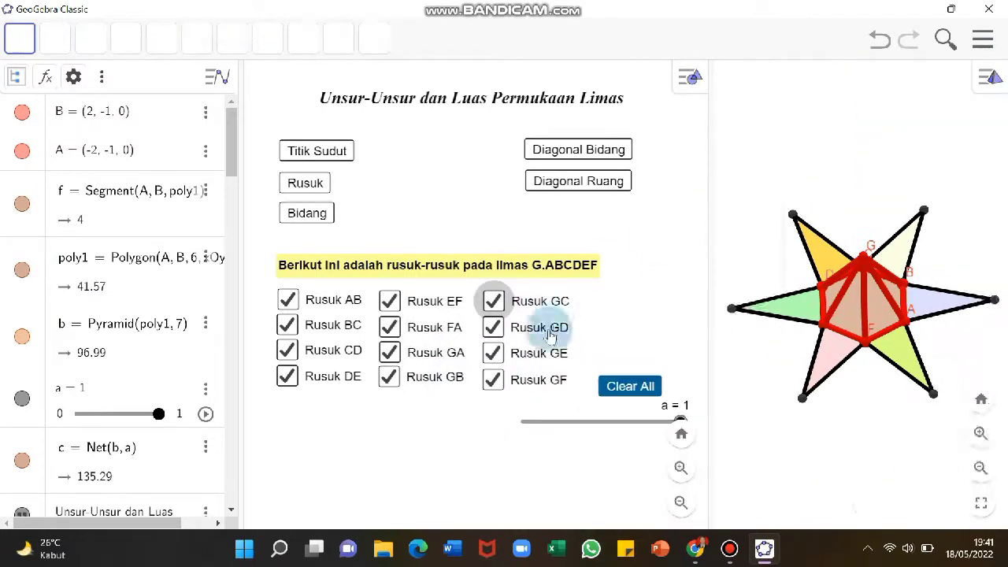
Apply the same show condition to the Rusuk GD, Rusuk GE and Rusuk GF check boxes
{"action": "right_click", "coordinate": [549, 336]}
{"action": "left_click", "coordinate": [618, 510]}
{"action": "left_click", "coordinate": [913, 103]}
{"action": "left_click", "coordinate": [929, 206]}
{"action": "key", "text": "ctrl+v"}
{"action": "left_click", "coordinate": [991, 77]}
{"action": "right_click", "coordinate": [539, 353]}
{"action": "left_click", "coordinate": [637, 508]}
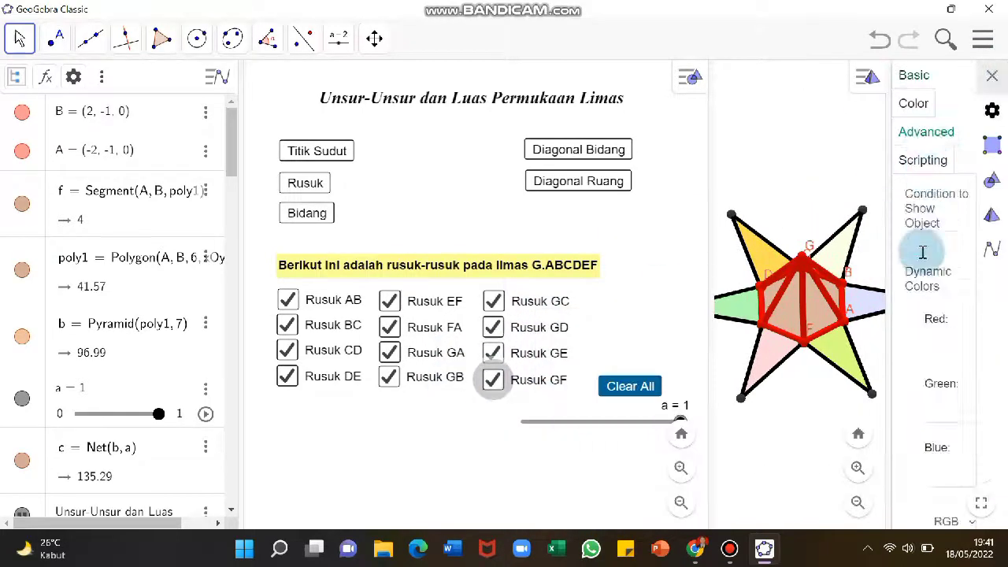
{"action": "left_click", "coordinate": [923, 251]}
{"action": "key", "text": "ctrl+v"}
{"action": "left_click", "coordinate": [990, 77]}
Add the line SetValue(t_1,0) to the Clear All button's On Click script and run the button
{"action": "right_click", "coordinate": [605, 386]}
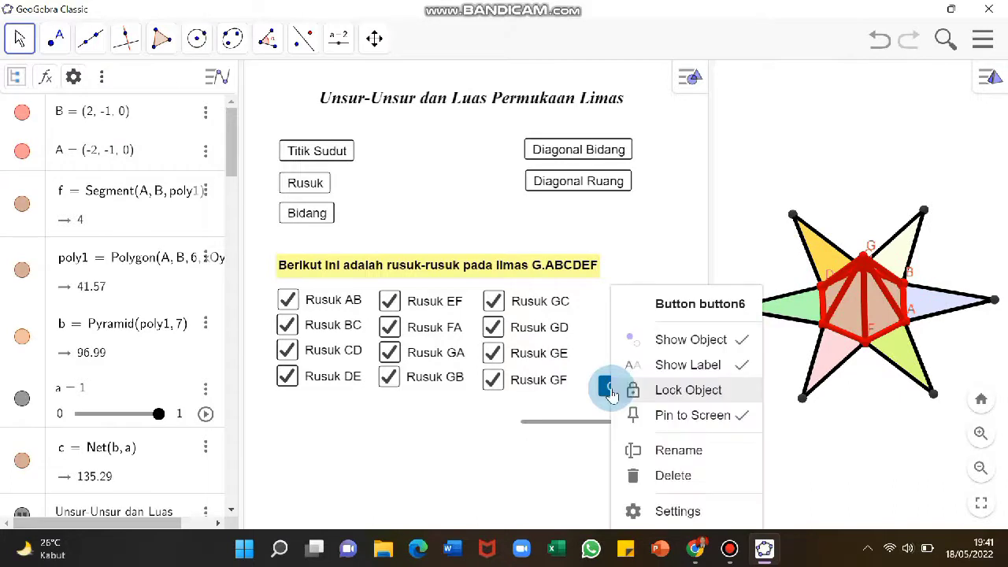
{"action": "left_click", "coordinate": [663, 512]}
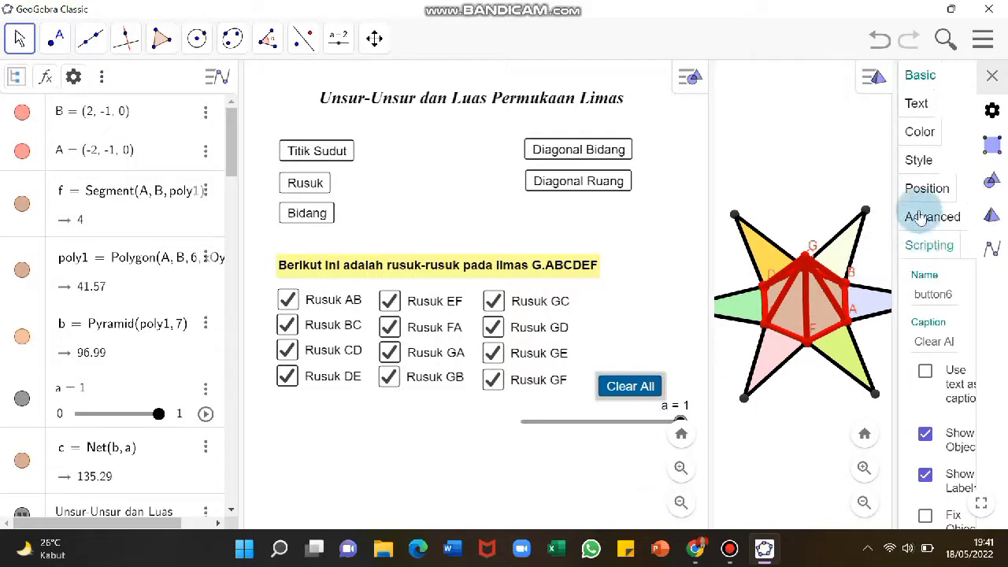
{"action": "left_click", "coordinate": [929, 244]}
{"action": "left_click_drag", "start_coordinate": [889, 236], "coordinate": [765, 232]}
{"action": "left_click", "coordinate": [811, 196]}
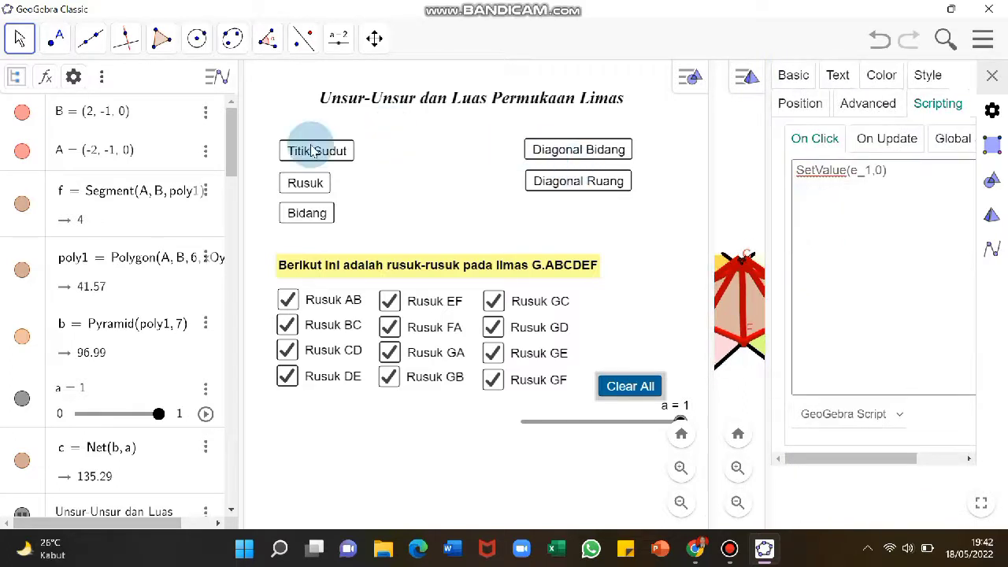
{"action": "left_click", "coordinate": [228, 472]}
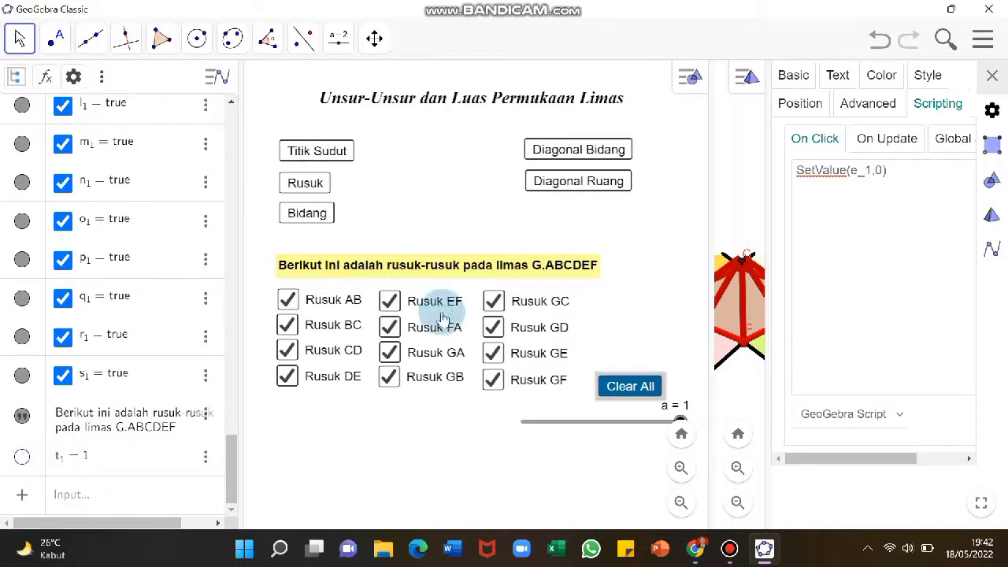
{"action": "left_click", "coordinate": [819, 190]}
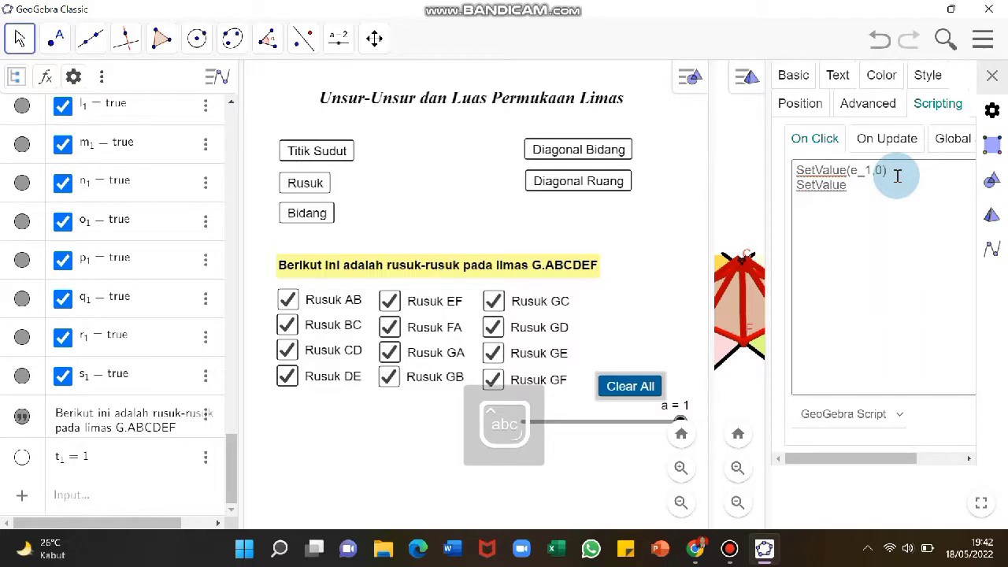
{"action": "type", "text": ")"}
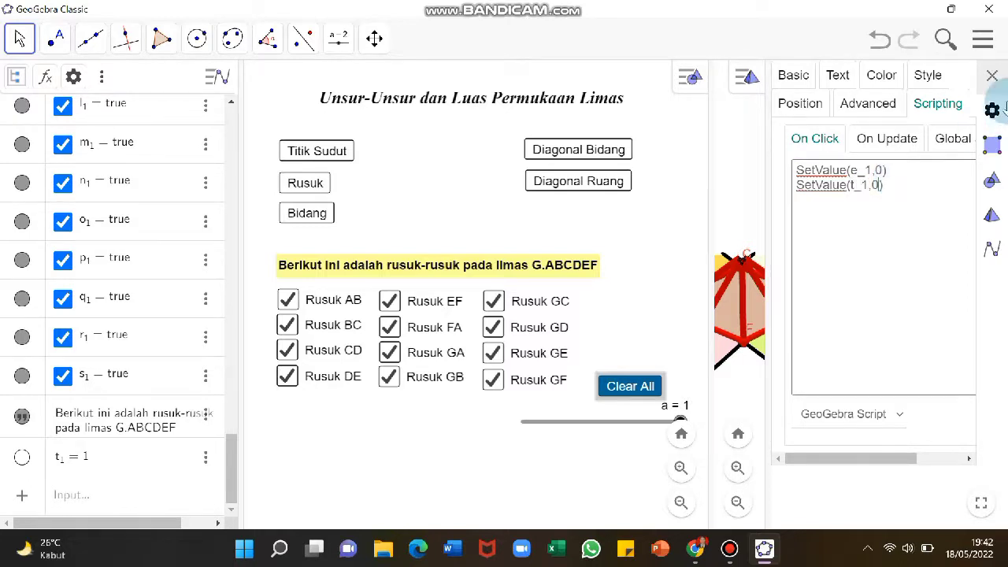
{"action": "left_click", "coordinate": [991, 75]}
{"action": "left_click", "coordinate": [630, 386]}
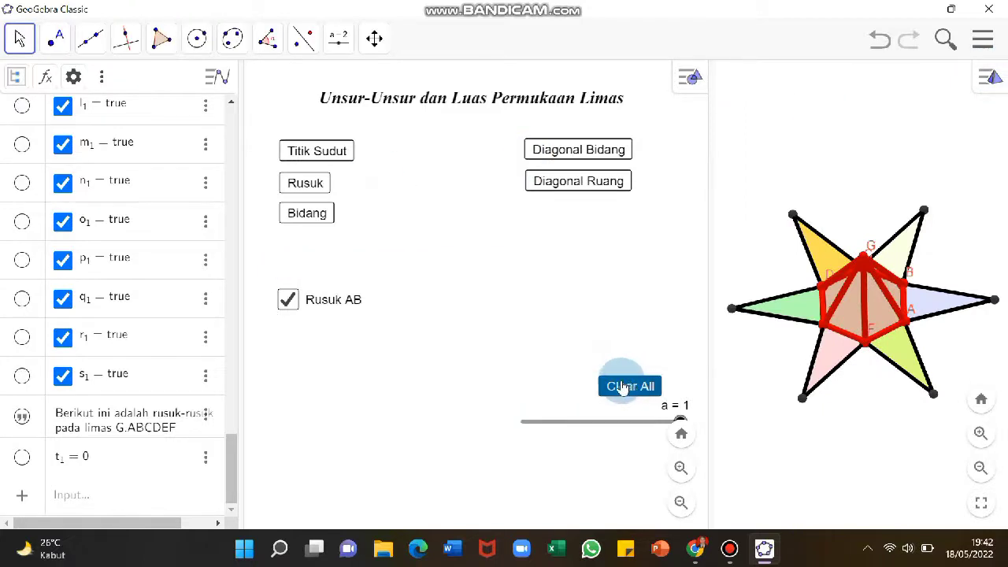
Set the Rusuk AB check box's condition to show object to t_1 ≟ 1 and close its settings
{"action": "right_click", "coordinate": [323, 307]}
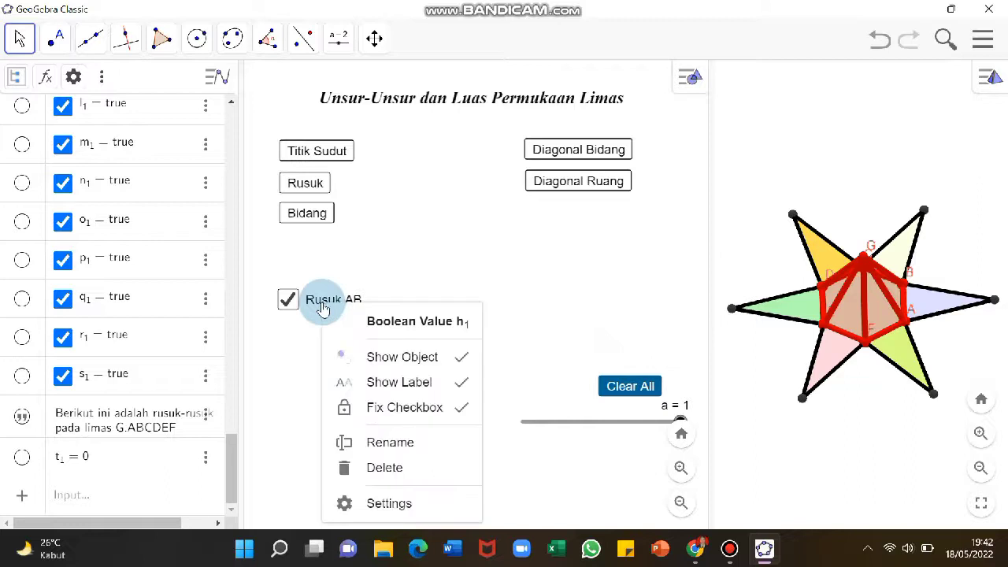
{"action": "left_click", "coordinate": [361, 510]}
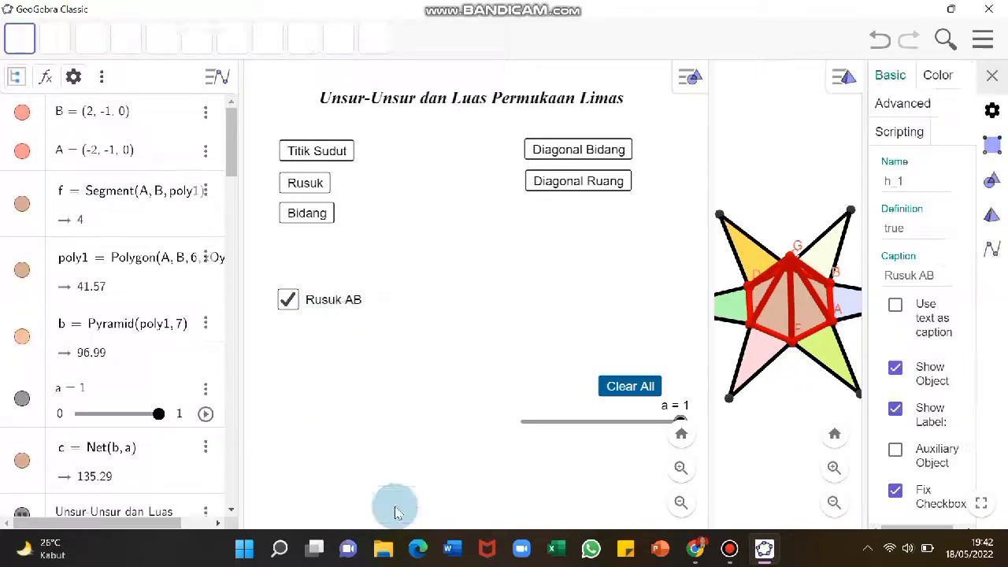
{"action": "left_click", "coordinate": [902, 108]}
{"action": "left_click", "coordinate": [903, 200]}
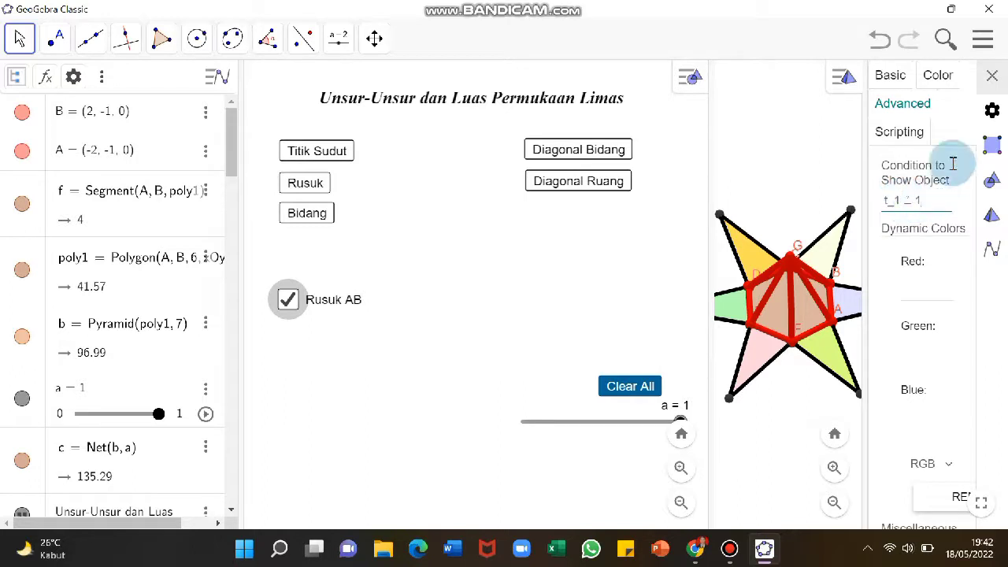
{"action": "left_click", "coordinate": [998, 84]}
{"action": "left_click", "coordinate": [996, 85]}
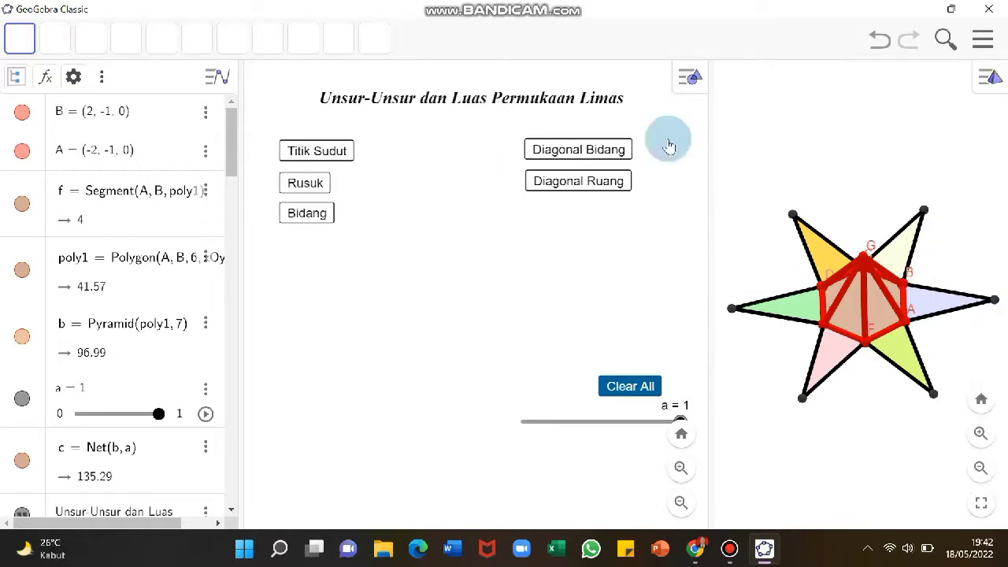
Test the Rusuk and Titik Sudut buttons, clearing the worksheet with Clear All after each one
{"action": "left_click", "coordinate": [319, 185]}
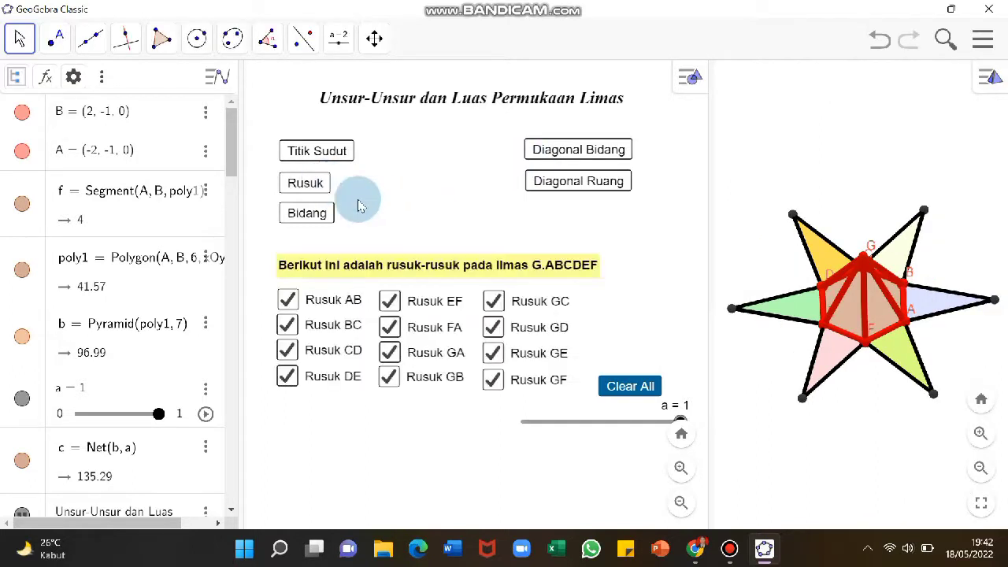
{"action": "left_click", "coordinate": [644, 385]}
{"action": "left_click", "coordinate": [329, 154]}
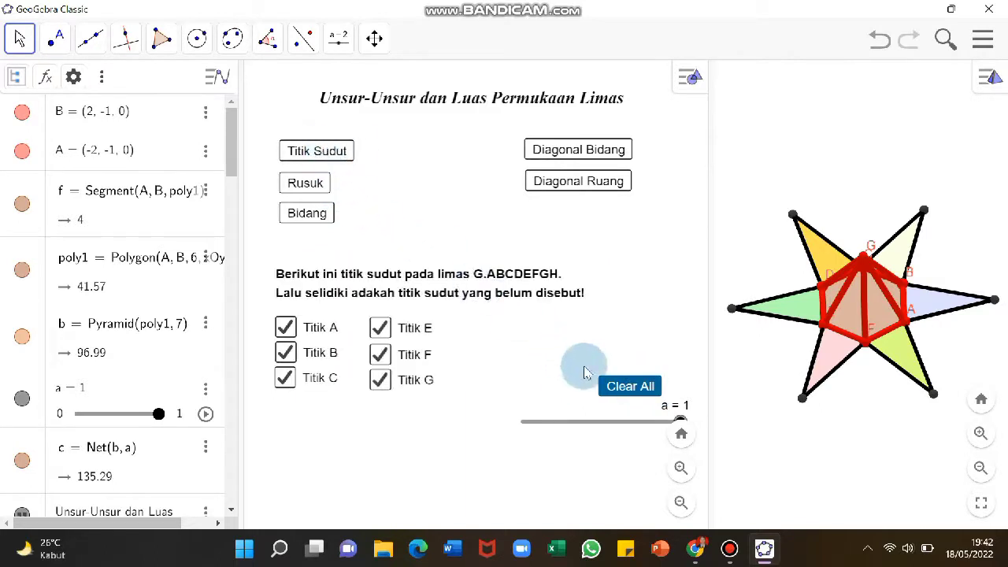
{"action": "left_click", "coordinate": [612, 385]}
Show the Titik Sudut group and give its explanation text a light yellow background
{"action": "left_click", "coordinate": [307, 152]}
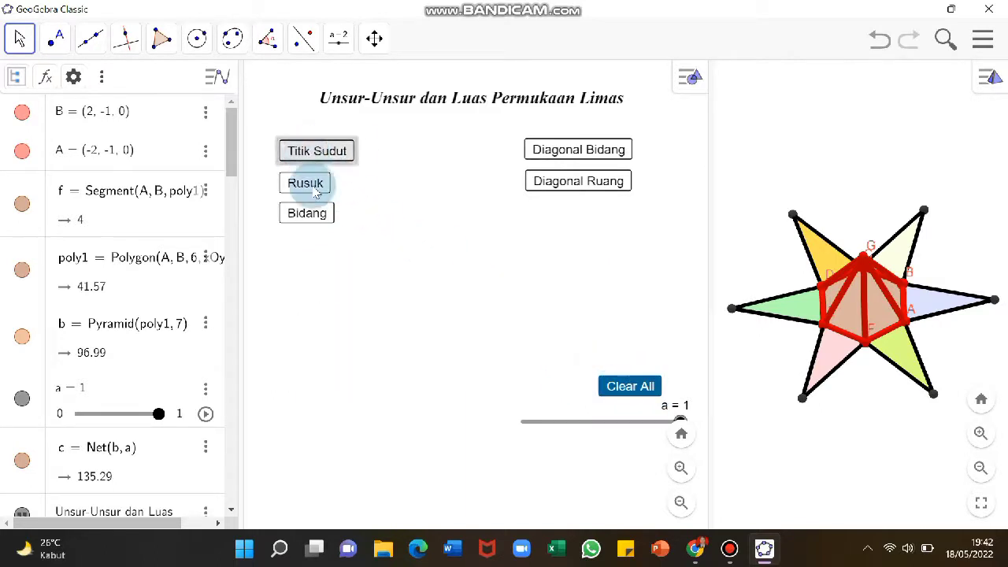
{"action": "right_click", "coordinate": [383, 295]}
{"action": "left_click", "coordinate": [439, 504]}
{"action": "left_click", "coordinate": [896, 104]}
{"action": "left_click", "coordinate": [955, 293]}
{"action": "left_click", "coordinate": [988, 75]}
{"action": "left_click", "coordinate": [595, 290]}
Test switching between the Rusuk and Titik Sudut groups with Clear All, ending with the Rusuk group displayed
{"action": "left_click", "coordinate": [612, 386]}
{"action": "left_click", "coordinate": [304, 187]}
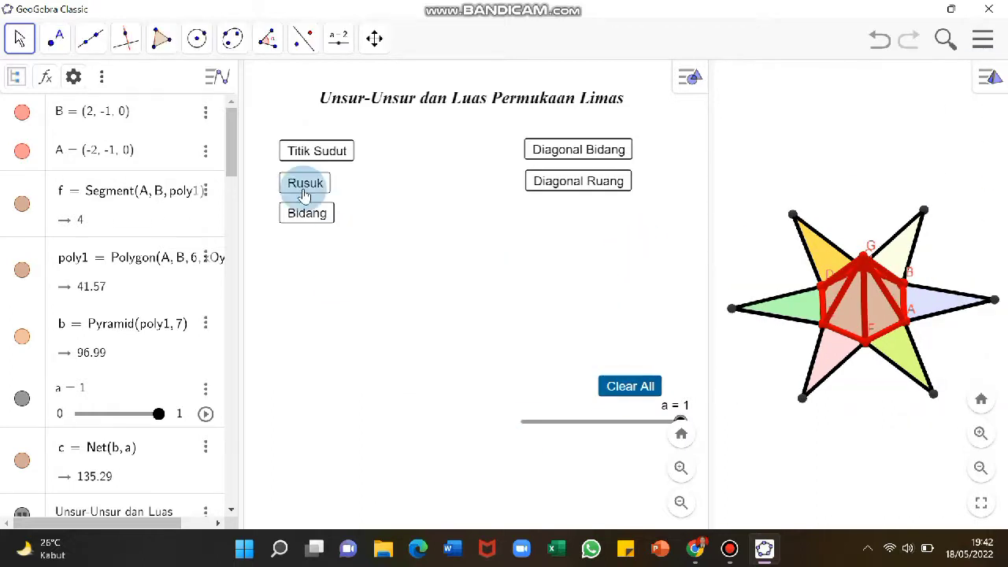
{"action": "left_click", "coordinate": [622, 386]}
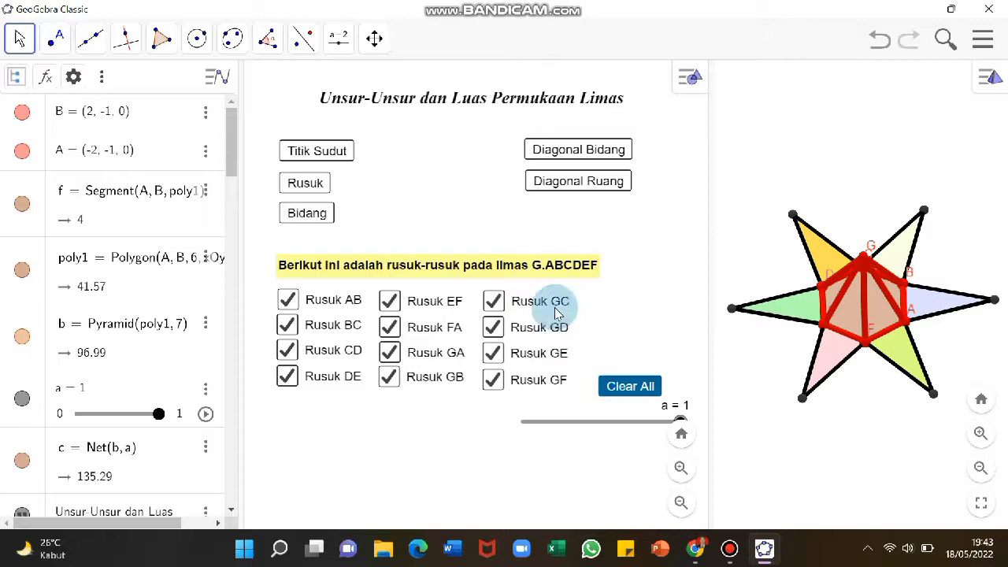
{"action": "left_click", "coordinate": [283, 212]}
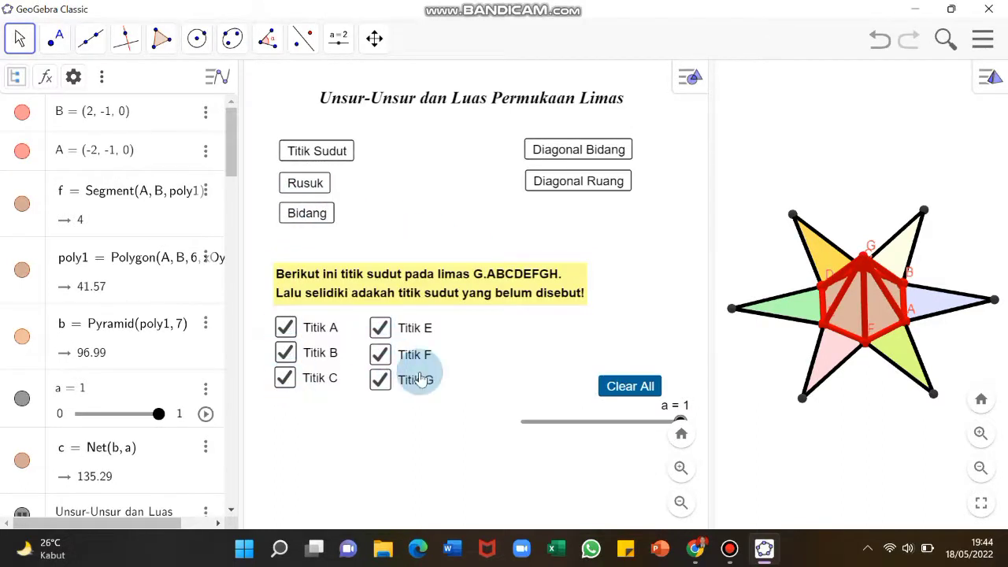
{"action": "left_click", "coordinate": [614, 387]}
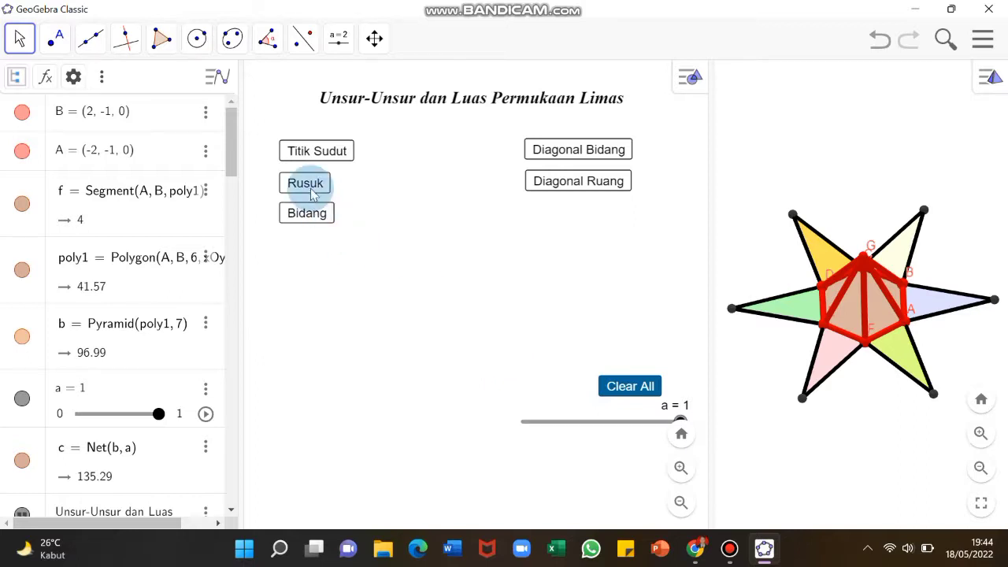
{"action": "left_click", "coordinate": [306, 187]}
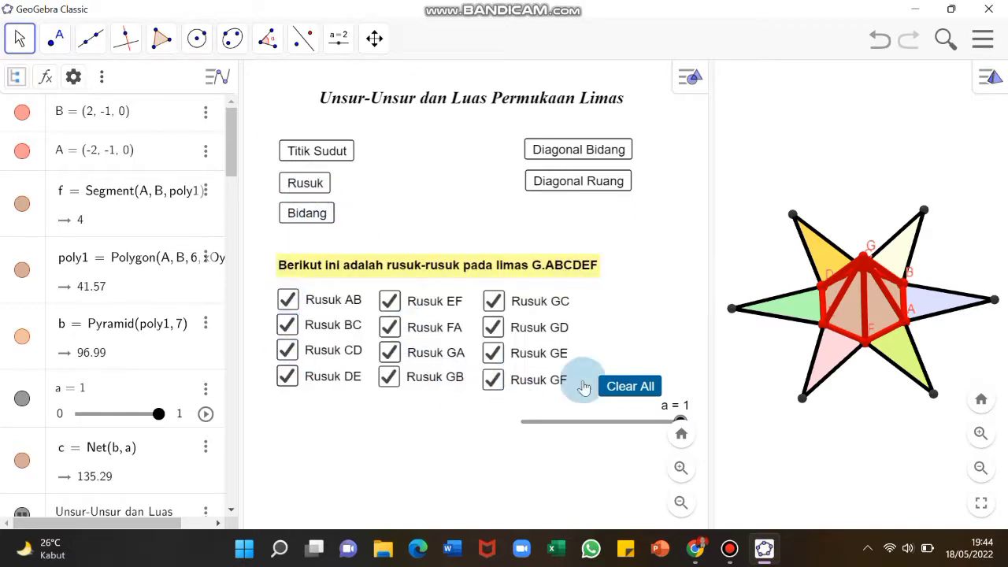
Clear the Rusuk group, show the Titik Sudut group, and open the Clear All button's On Click script
{"action": "left_click", "coordinate": [616, 384]}
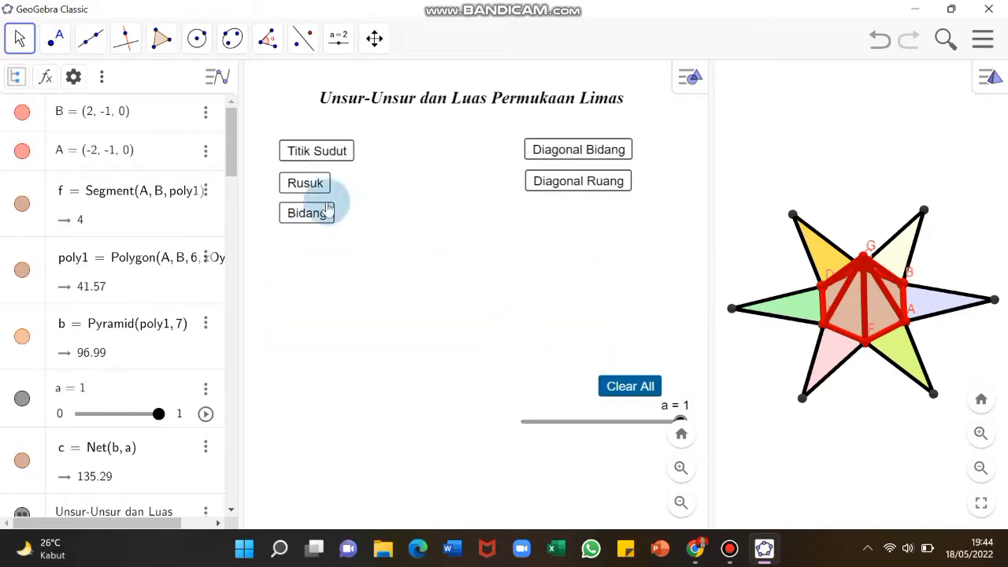
{"action": "left_click", "coordinate": [290, 153]}
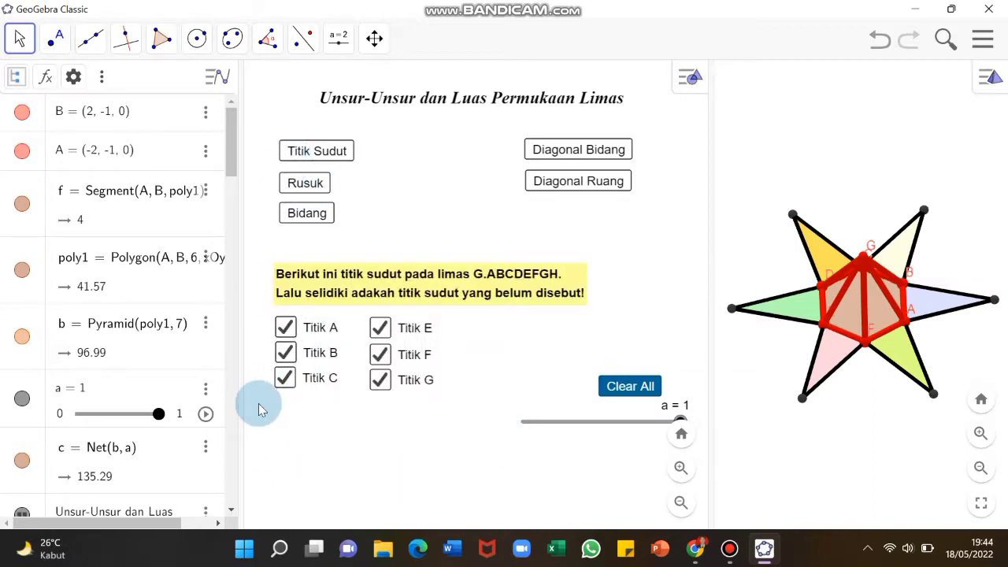
{"action": "right_click", "coordinate": [640, 387]}
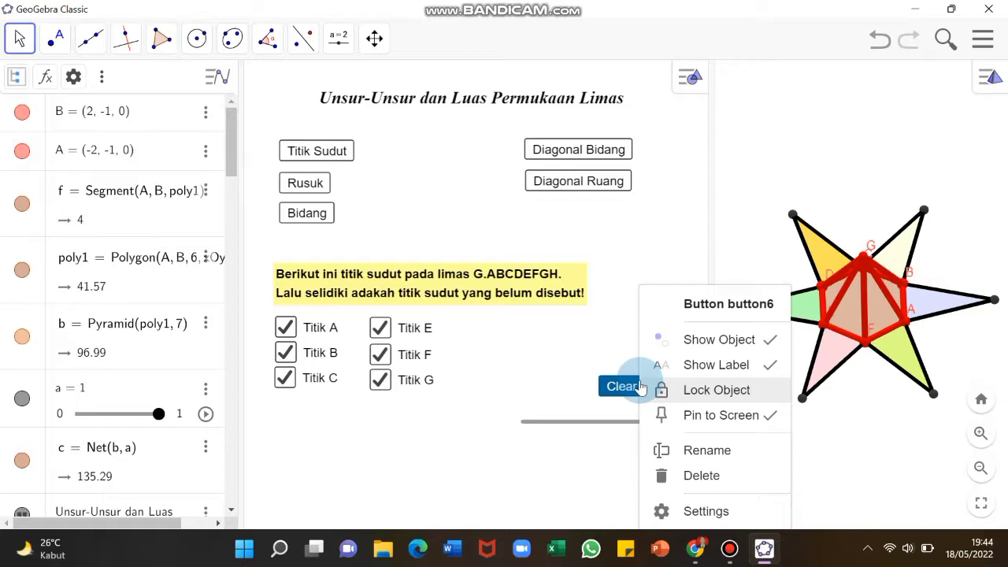
{"action": "left_click", "coordinate": [680, 516]}
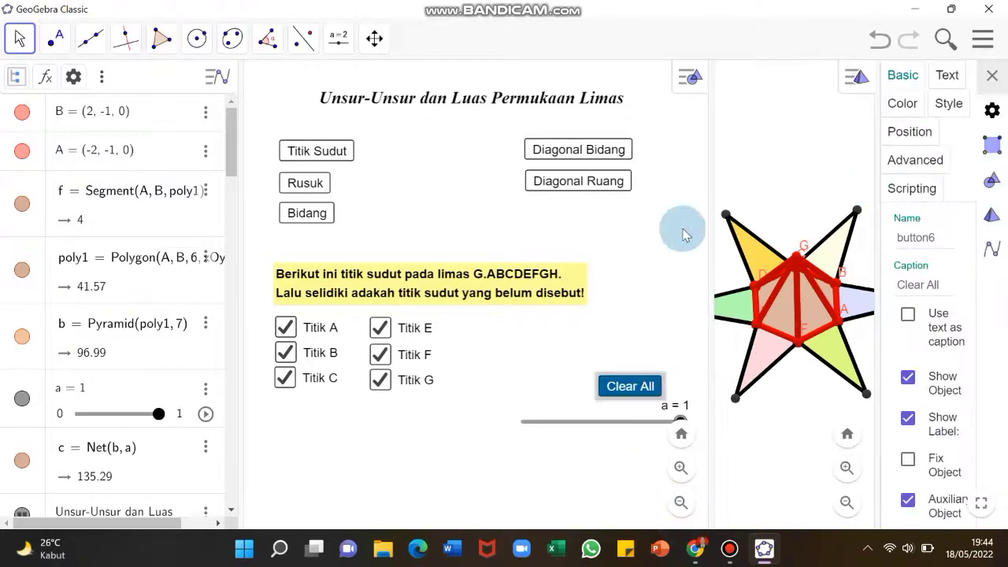
{"action": "left_click_drag", "start_coordinate": [240, 229], "coordinate": [168, 258]}
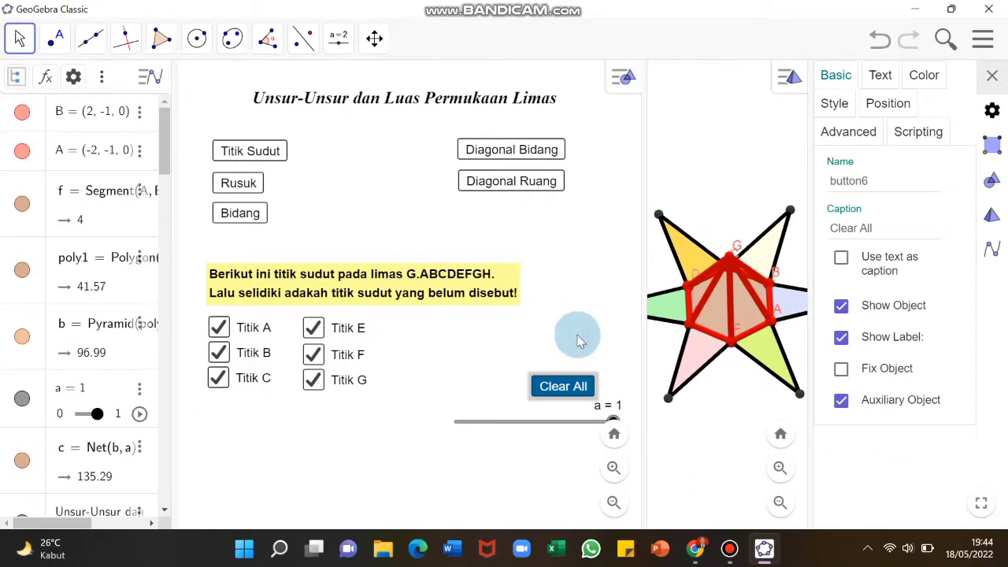
{"action": "left_click_drag", "start_coordinate": [646, 342], "coordinate": [600, 339]}
{"action": "left_click_drag", "start_coordinate": [634, 342], "coordinate": [615, 341]}
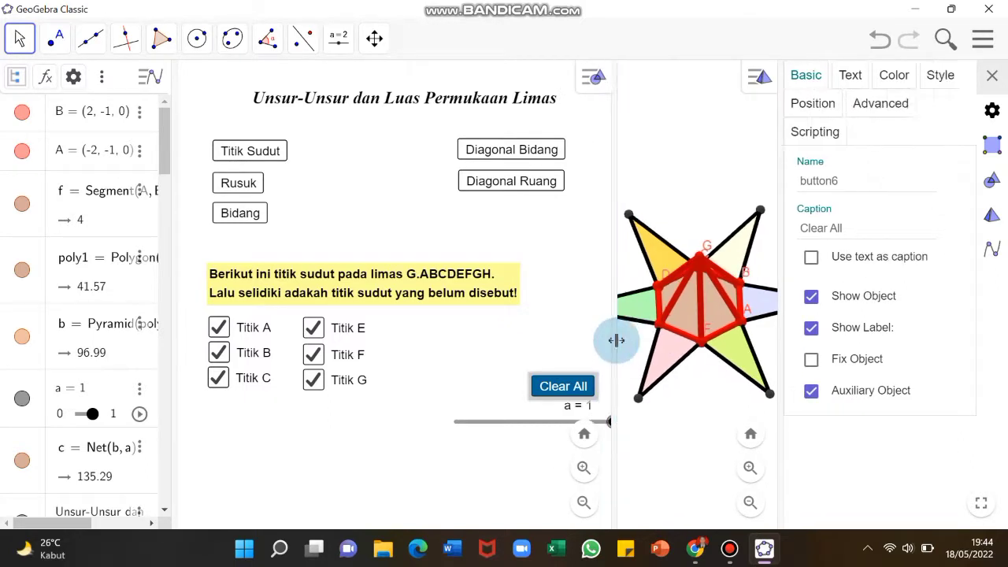
{"action": "left_click", "coordinate": [817, 131]}
{"action": "left_click_drag", "start_coordinate": [781, 175], "coordinate": [730, 174]}
{"action": "left_click", "coordinate": [789, 211]}
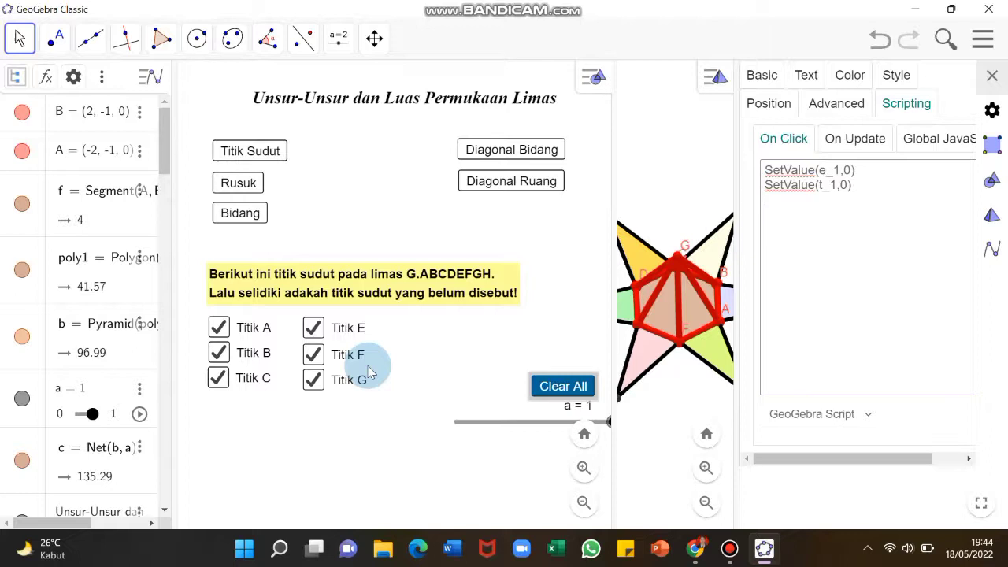
Add lines to the Clear All button's On Click script setting the check box variables o, u, v, w, c_1 and d_1 to false
{"action": "left_click_drag", "start_coordinate": [160, 152], "coordinate": [176, 411]}
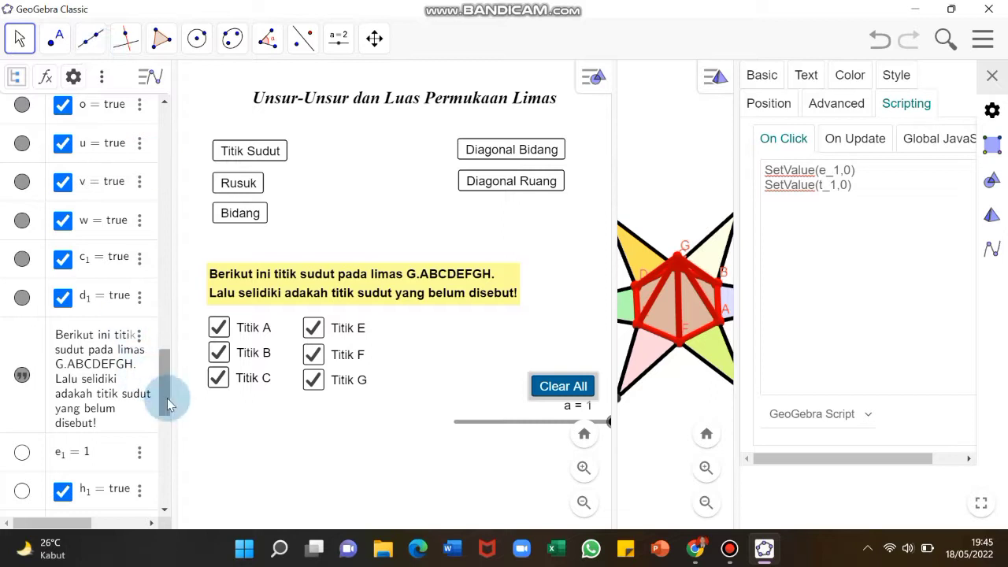
{"action": "scroll", "coordinate": [153, 445], "scroll_direction": "down", "scroll_amount": 5}
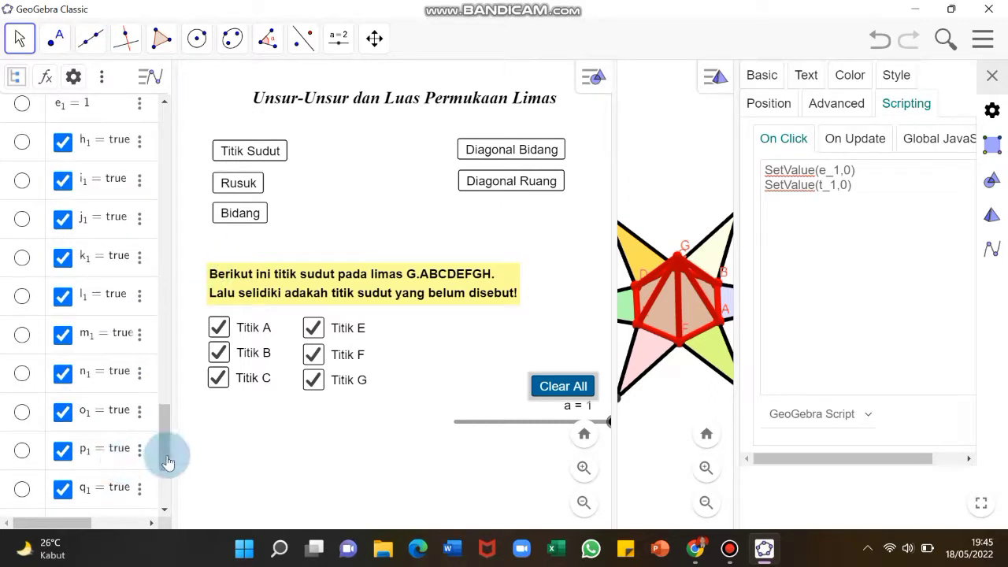
{"action": "scroll", "coordinate": [168, 449], "scroll_direction": "down", "scroll_amount": 5}
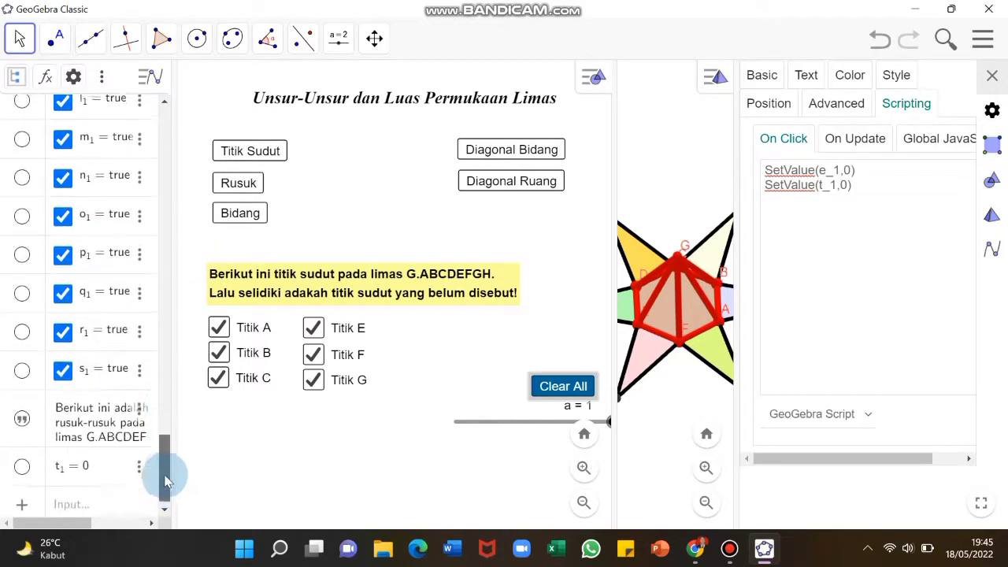
{"action": "left_click_drag", "start_coordinate": [165, 482], "coordinate": [164, 470]}
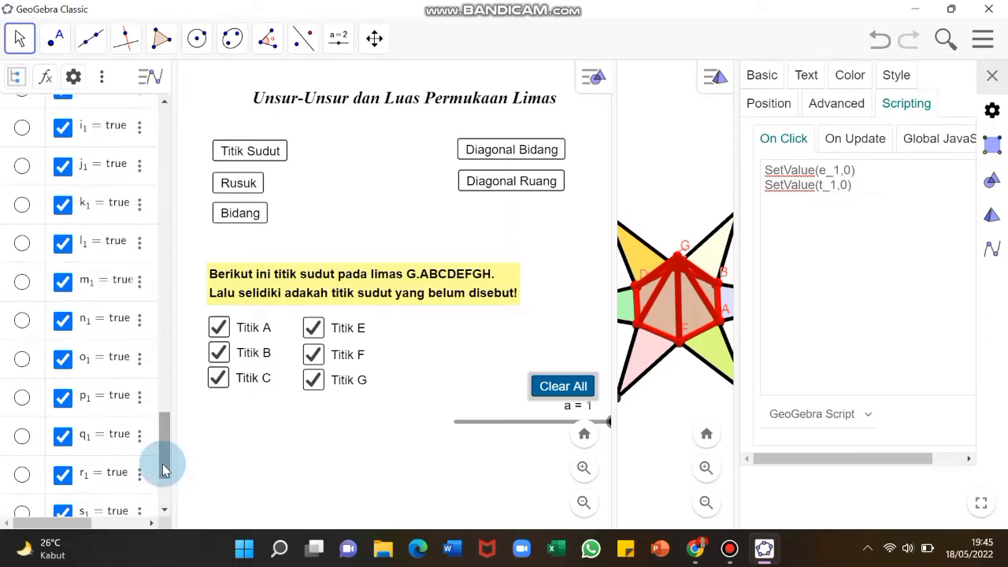
{"action": "left_click_drag", "start_coordinate": [164, 470], "coordinate": [155, 384]}
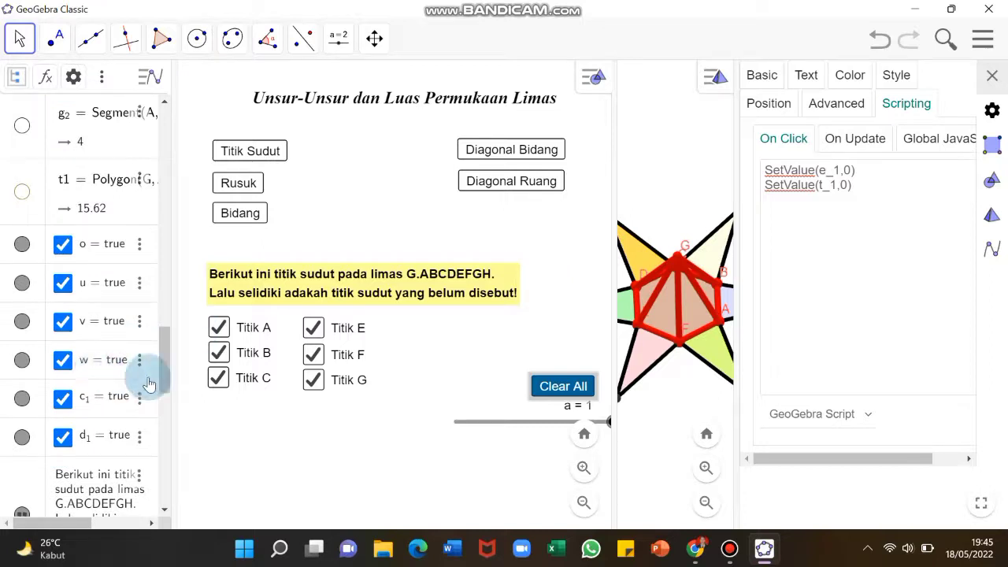
{"action": "left_click", "coordinate": [766, 224]}
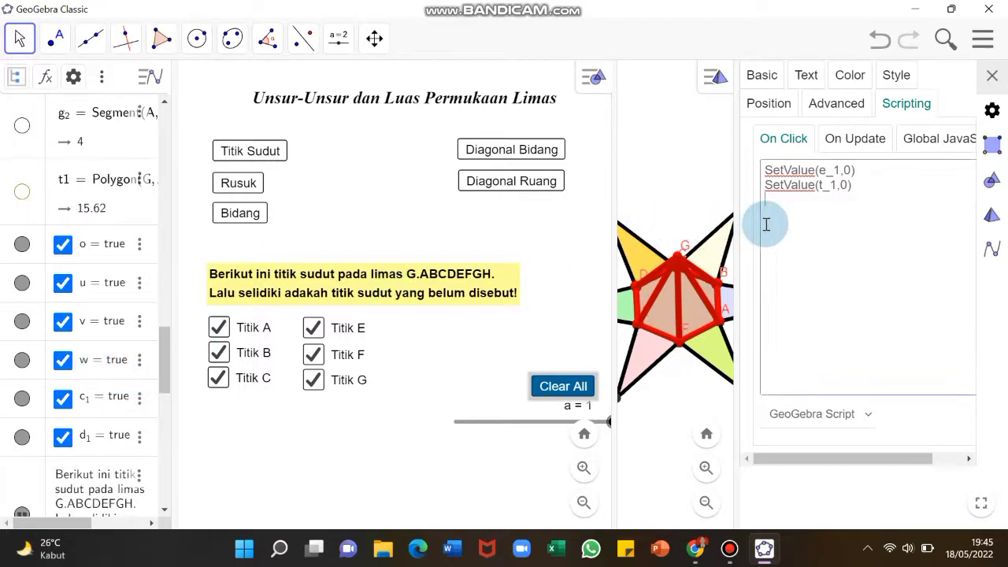
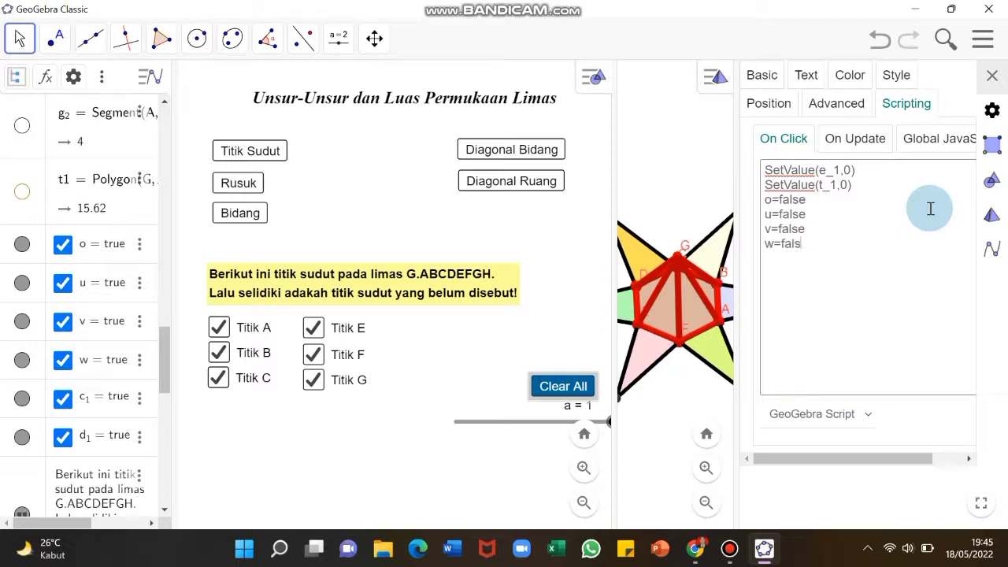
{"action": "type", "text": "=false"}
Continue the Clear All script with one line each setting h_1, i_1, j_1, k_1, l_1, m_1 and n_1 to false
{"action": "left_click_drag", "start_coordinate": [164, 373], "coordinate": [164, 452]}
{"action": "left_click", "coordinate": [827, 278]}
{"action": "key", "text": "Return"}
{"action": "type", "text": "h_1=false i_1=false"}
{"action": "key", "text": "Return"}
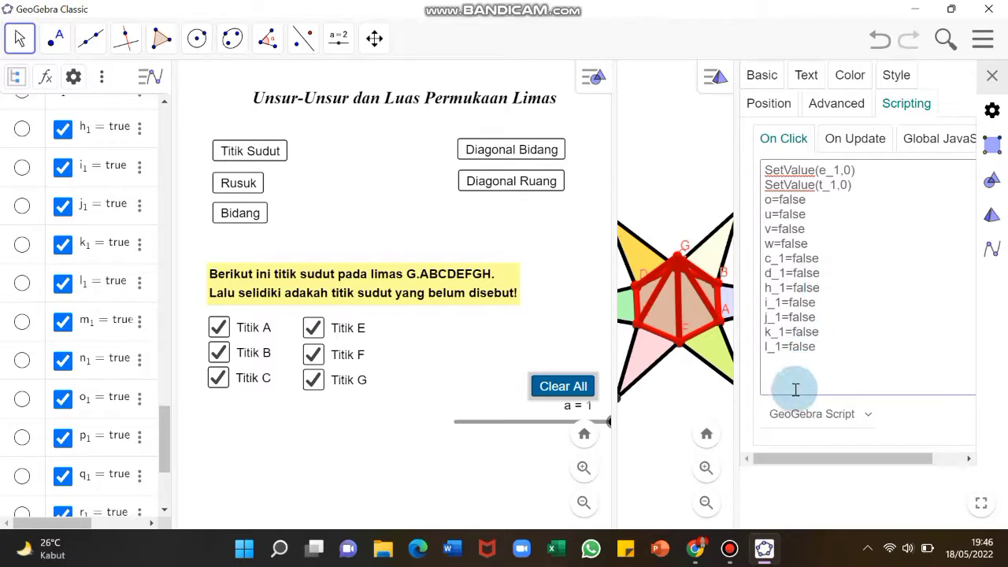
{"action": "key", "text": "Return"}
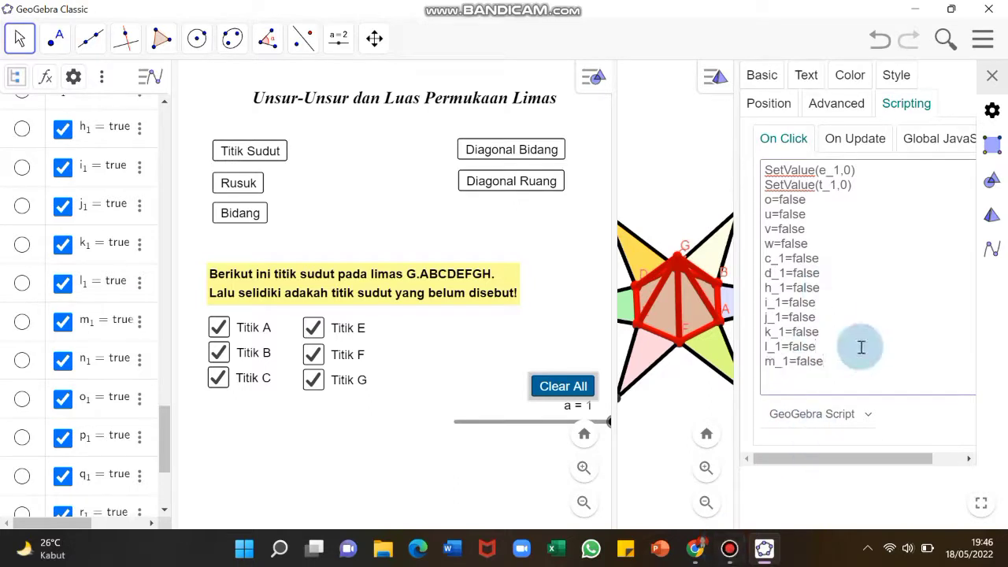
{"action": "type", "text": "=false"}
{"action": "key", "text": "Return"}
Complete the Clear All script with lines setting o_1, p_1, q_1, r_1 and s_1 to false, and close the settings
{"action": "scroll", "coordinate": [162, 433], "scroll_direction": "down", "scroll_amount": 5}
{"action": "type", "text": "o_1=false"}
{"action": "key", "text": "Return"}
{"action": "type", "text": "p_1=false"}
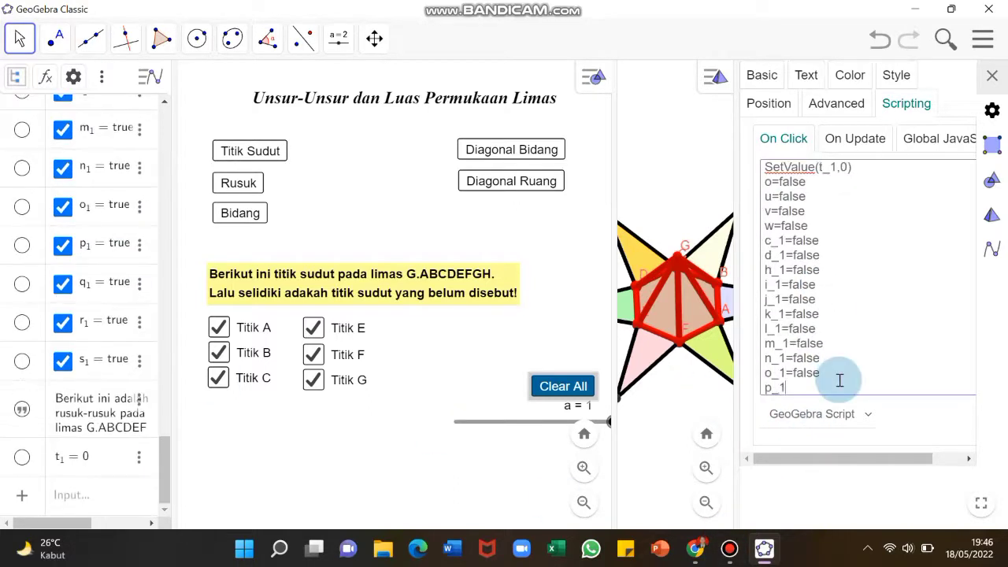
{"action": "key", "text": "Return"}
{"action": "type", "text": "q_1=false"}
{"action": "key", "text": "Return"}
{"action": "type", "text": "r_1=false"}
{"action": "key", "text": "Return"}
{"action": "type", "text": "s_1"}
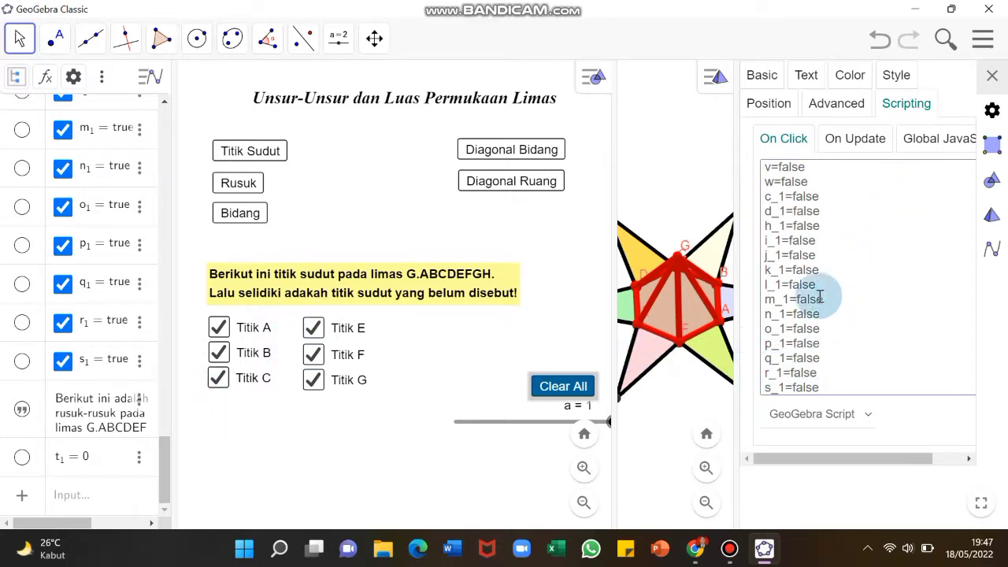
{"action": "left_click", "coordinate": [992, 76]}
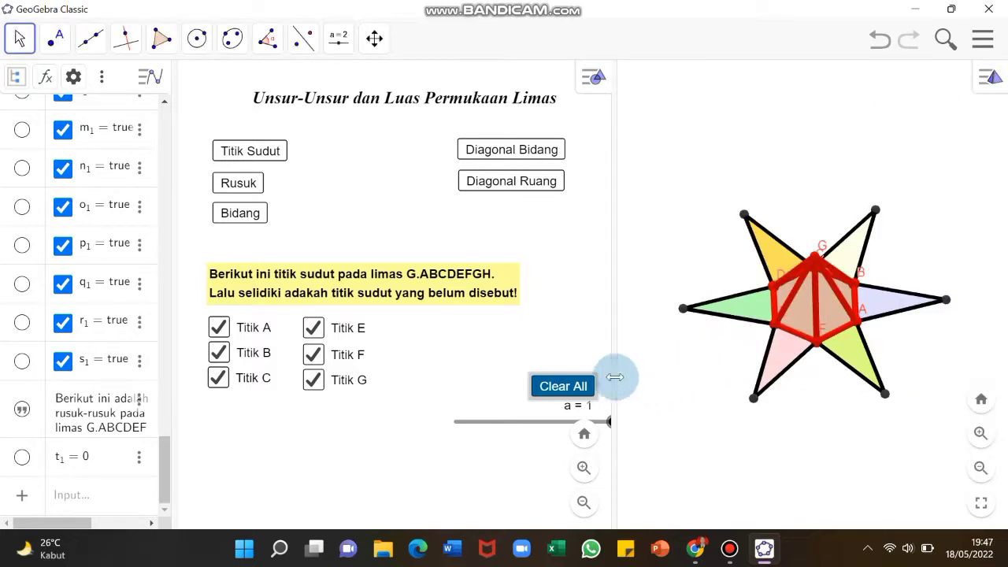
Widen the graphics view and test the Clear All button on the displayed Titik Sudut group
{"action": "left_click_drag", "start_coordinate": [614, 377], "coordinate": [719, 373]}
{"action": "left_click", "coordinate": [563, 386]}
{"action": "left_click", "coordinate": [560, 389]}
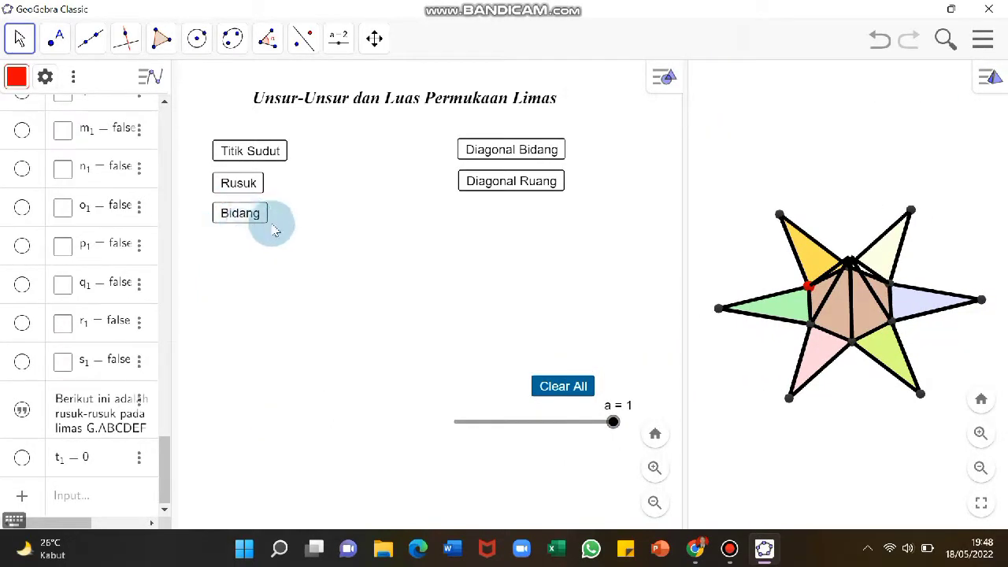
Show the pyramid face t1 = Polygon(G, A, B) in the 3D view and try the Bidang button
{"action": "mouse_move", "coordinate": [157, 477]}
{"action": "left_mouse_down"}
{"action": "mouse_move", "coordinate": [181, 233]}
{"action": "mouse_move", "coordinate": [171, 165]}
{"action": "mouse_move", "coordinate": [167, 482]}
{"action": "left_mouse_up"}
{"action": "left_click_drag", "start_coordinate": [173, 334], "coordinate": [244, 334]}
{"action": "left_click_drag", "start_coordinate": [233, 464], "coordinate": [234, 353]}
{"action": "left_click_drag", "start_coordinate": [913, 346], "coordinate": [835, 343]}
{"action": "left_click", "coordinate": [22, 281]}
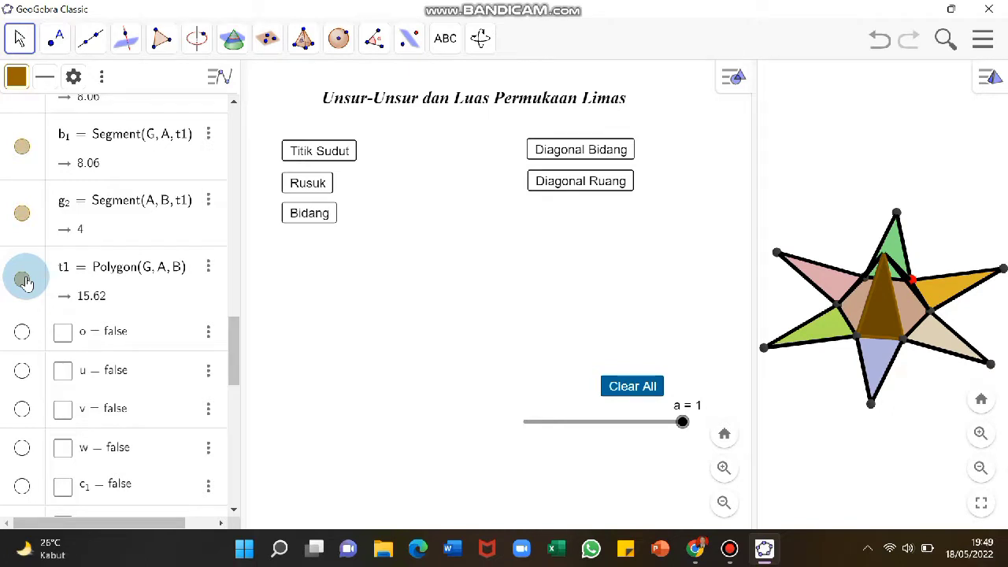
{"action": "left_click", "coordinate": [309, 214]}
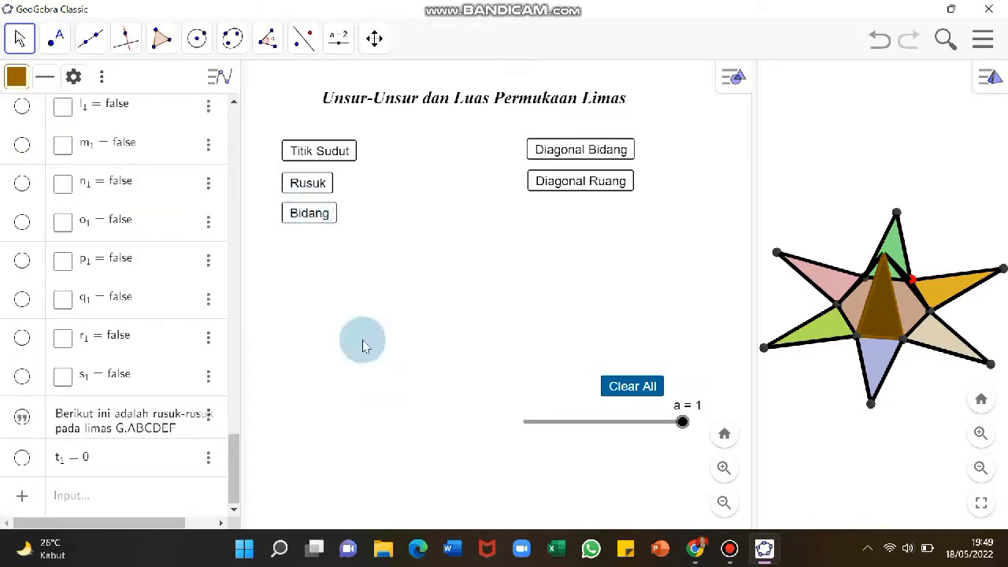
Create a check box captioned "Bidang ABG" below the Bidang button, without linking any objects
{"action": "left_click", "coordinate": [337, 43]}
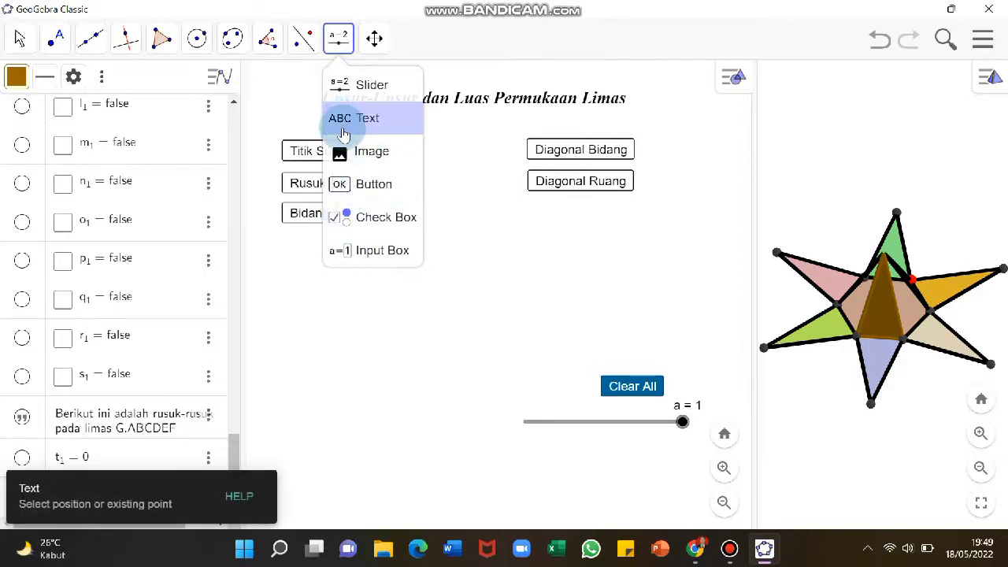
{"action": "left_click", "coordinate": [385, 217]}
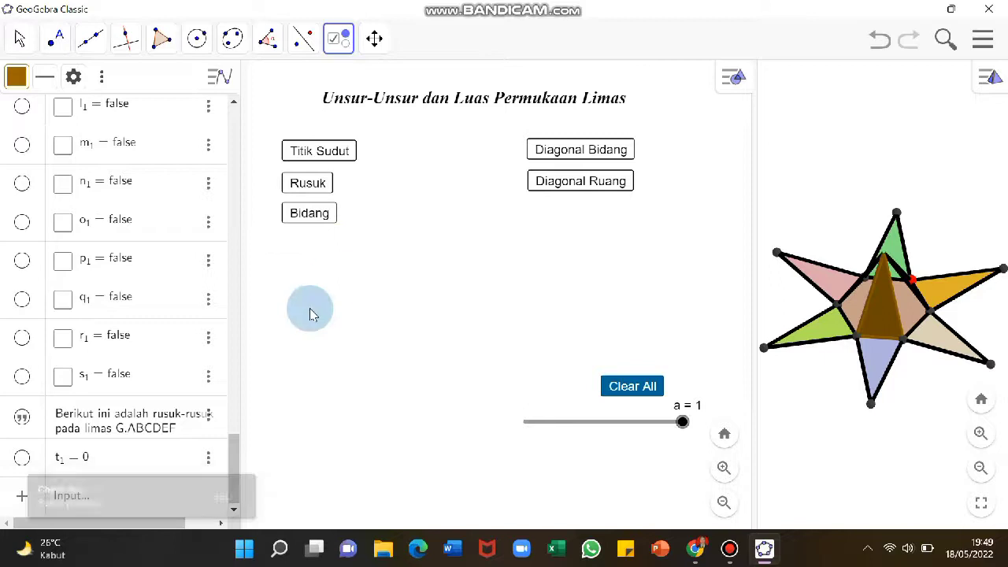
{"action": "left_click", "coordinate": [292, 299]}
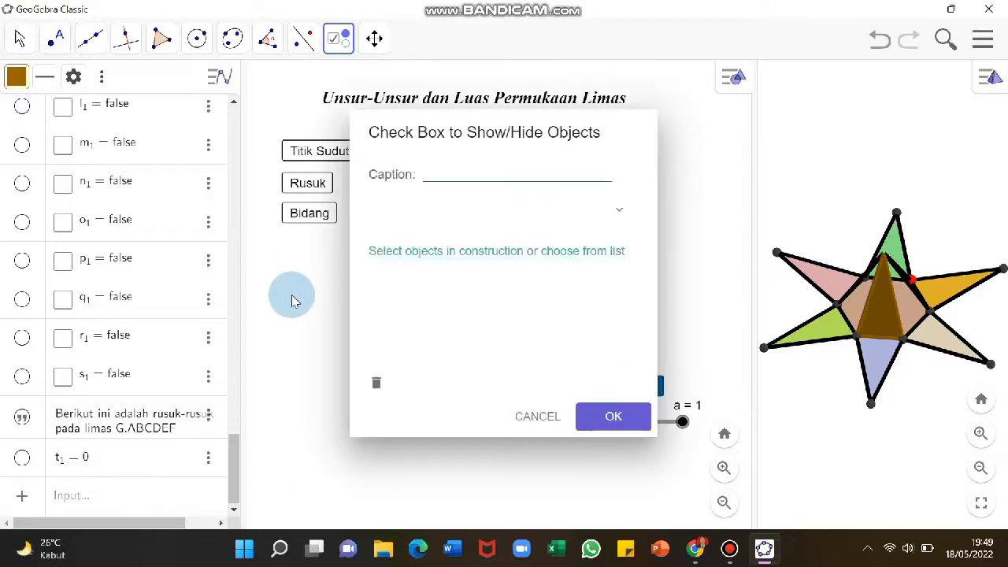
{"action": "left_click", "coordinate": [429, 183]}
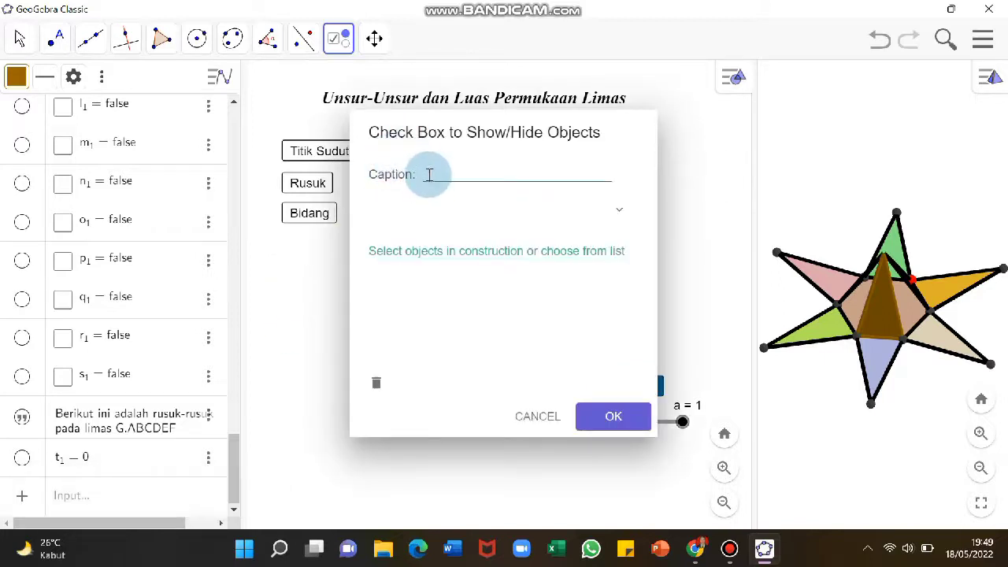
{"action": "key", "text": "Caps_Lock"}
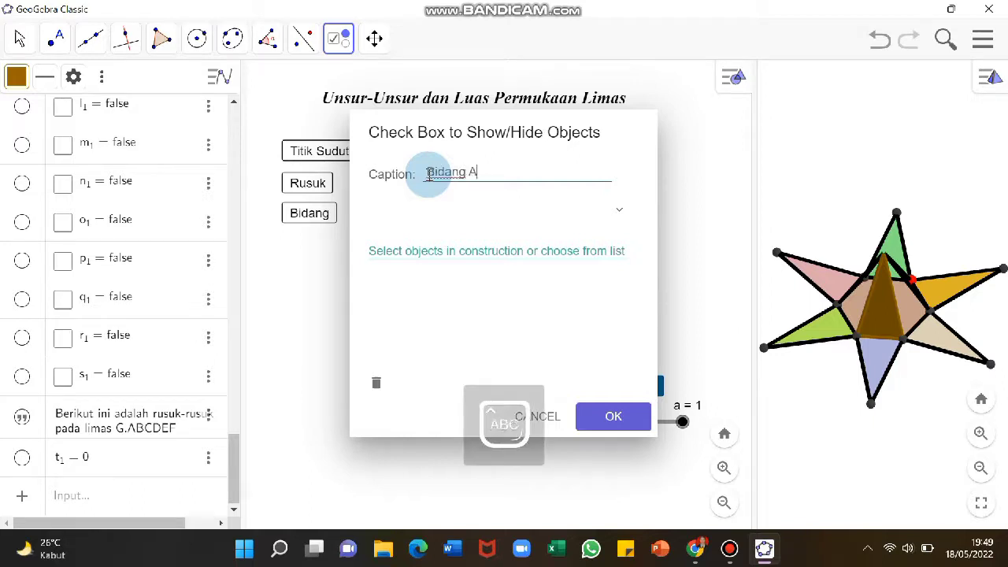
{"action": "left_click", "coordinate": [617, 433]}
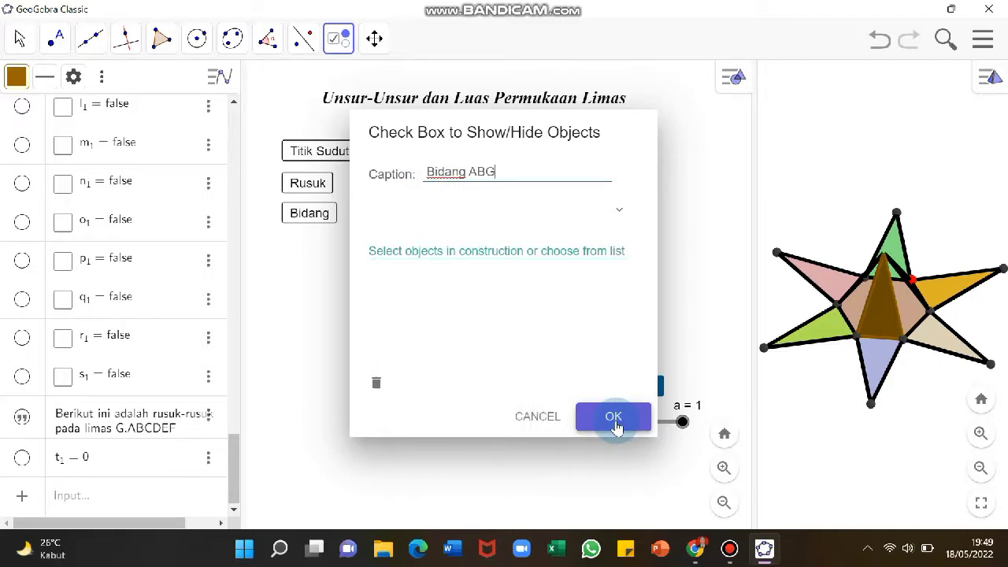
{"action": "left_click", "coordinate": [615, 425]}
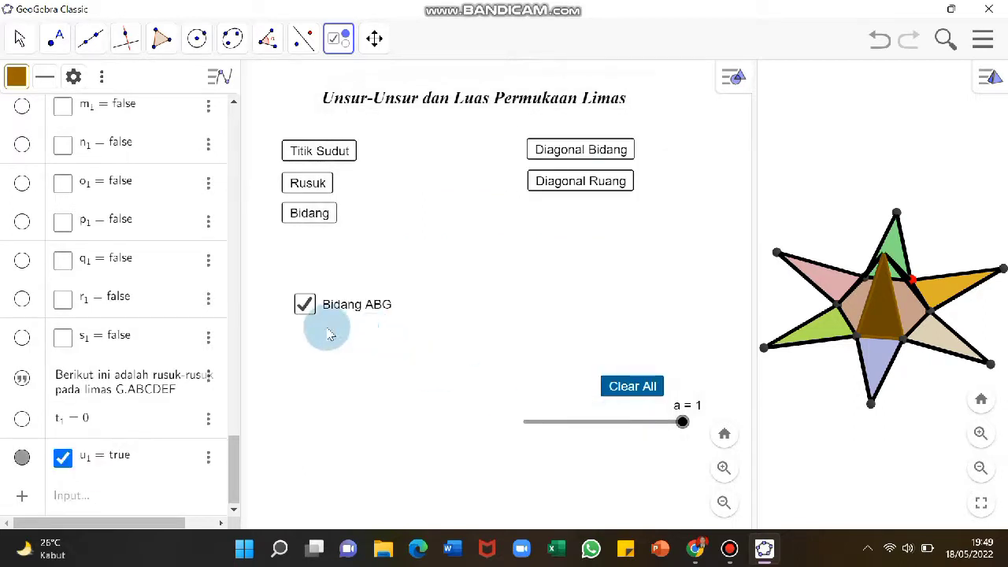
Create a check box captioned "Bidang GBC" just below the Bidang ABG check box, without linking any objects
{"action": "left_click", "coordinate": [339, 37]}
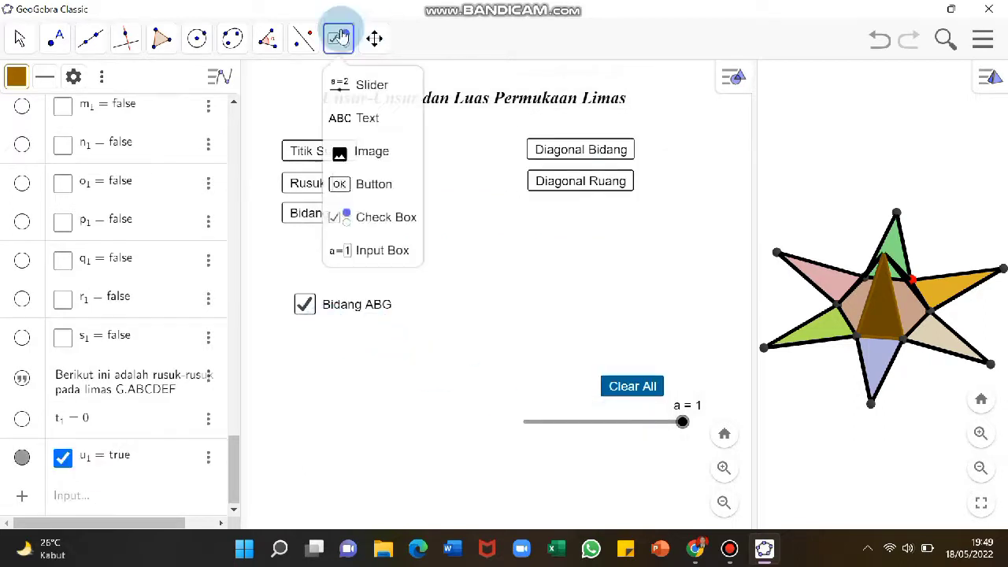
{"action": "left_click", "coordinate": [365, 221]}
{"action": "left_click", "coordinate": [366, 220]}
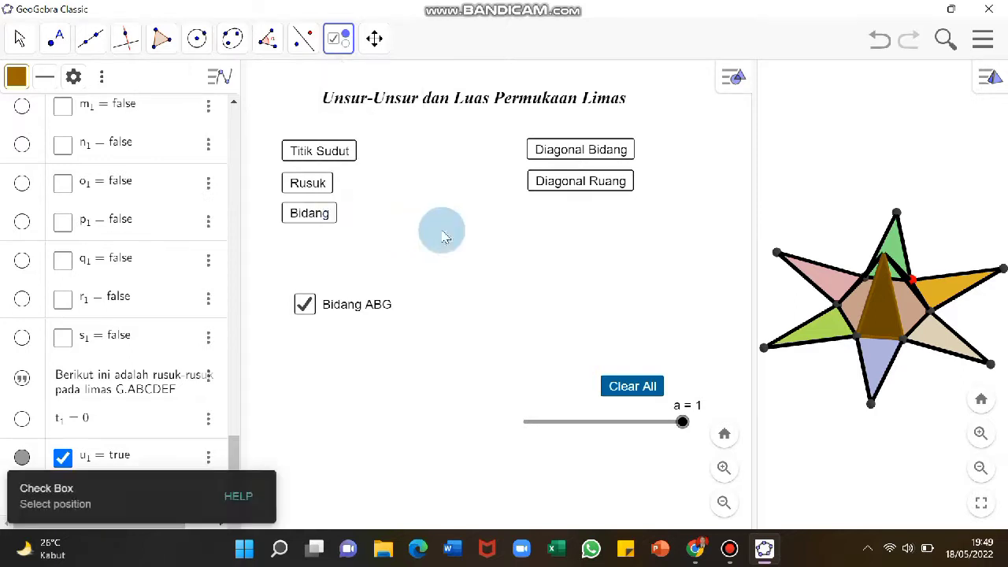
{"action": "left_click", "coordinate": [316, 334]}
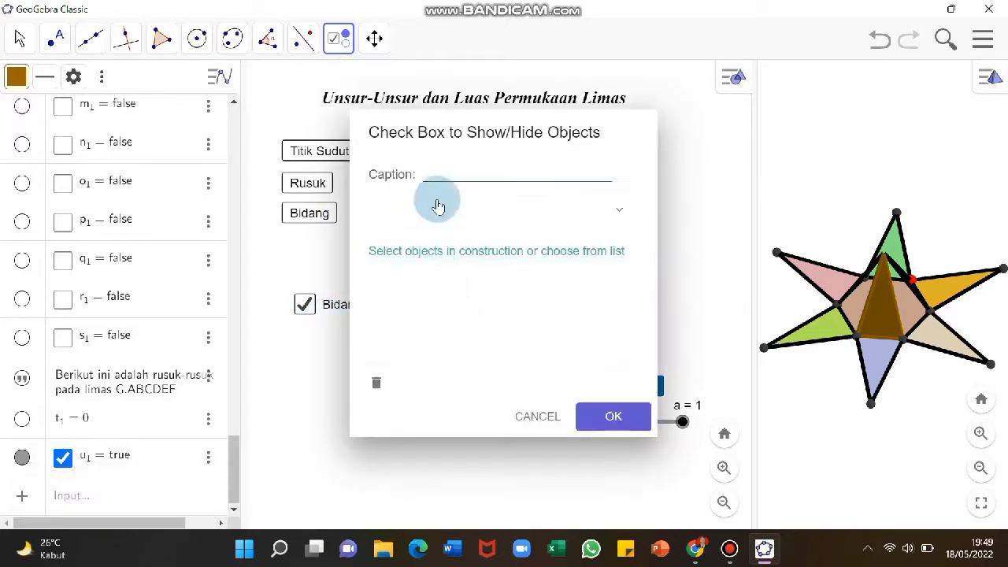
{"action": "type", "text": "Bidang GBC"}
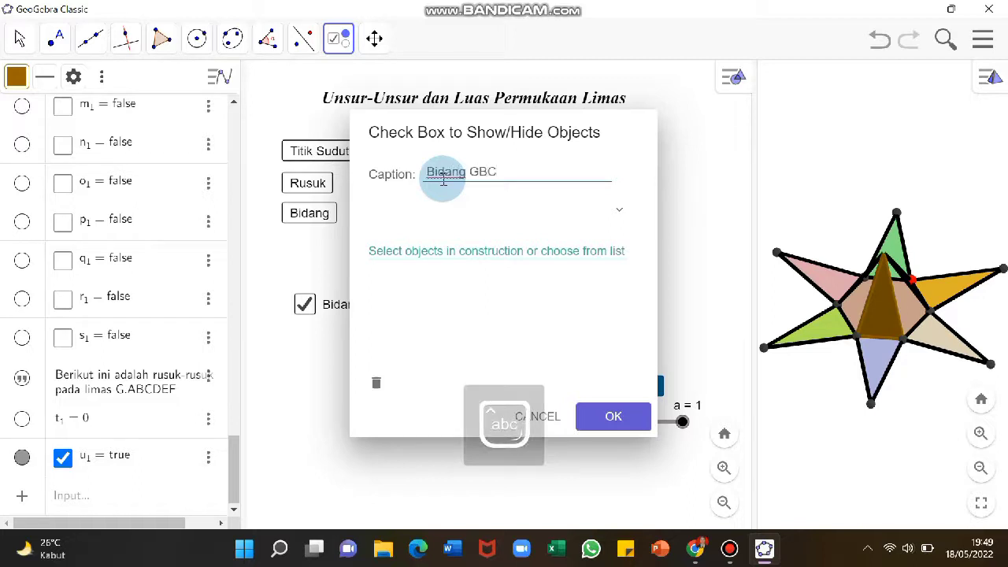
{"action": "left_click", "coordinate": [612, 415]}
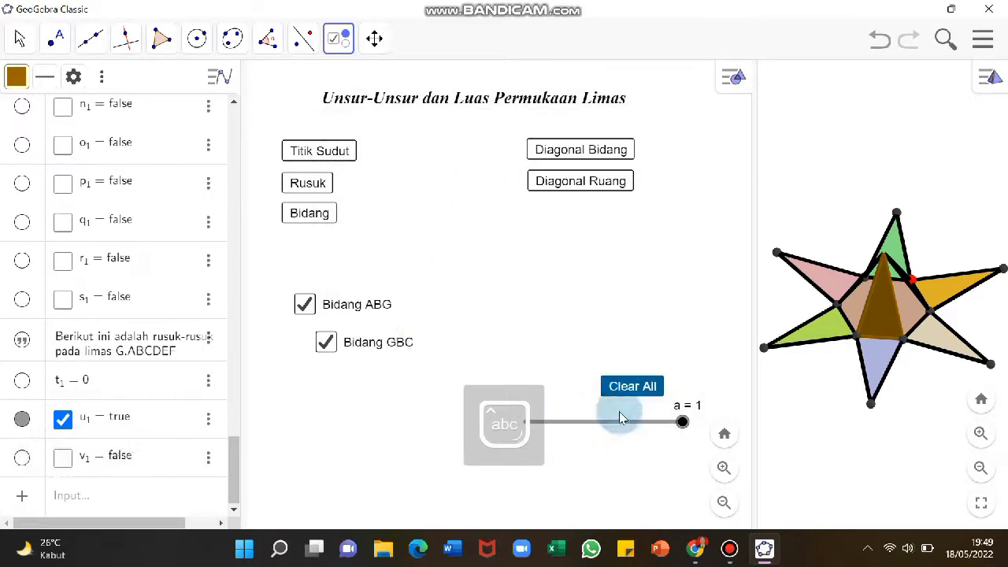
{"action": "right_click", "coordinate": [359, 312]}
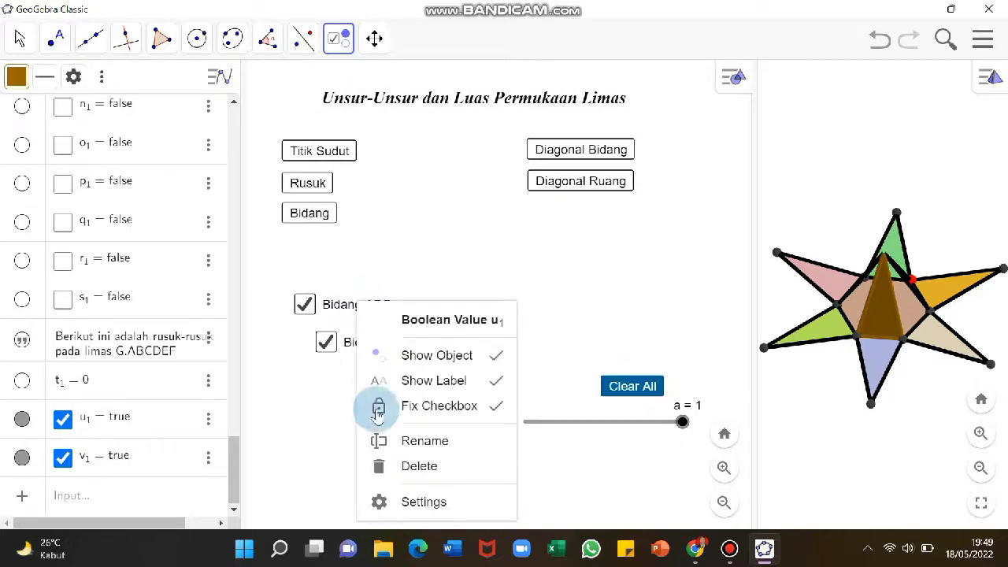
{"action": "left_click", "coordinate": [399, 441]}
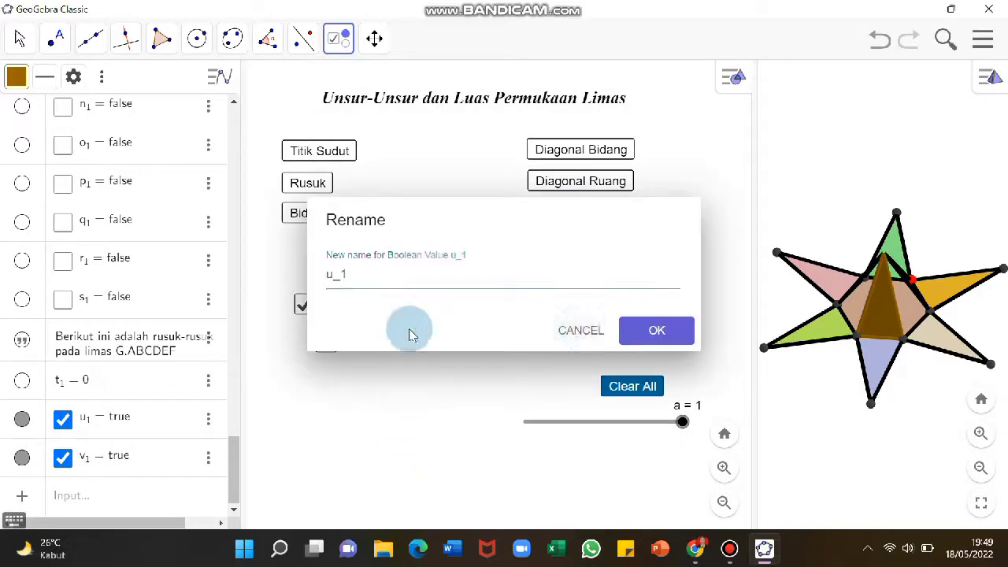
{"action": "key", "text": "Escape"}
{"action": "left_click", "coordinate": [356, 314]}
{"action": "left_click", "coordinate": [512, 414]}
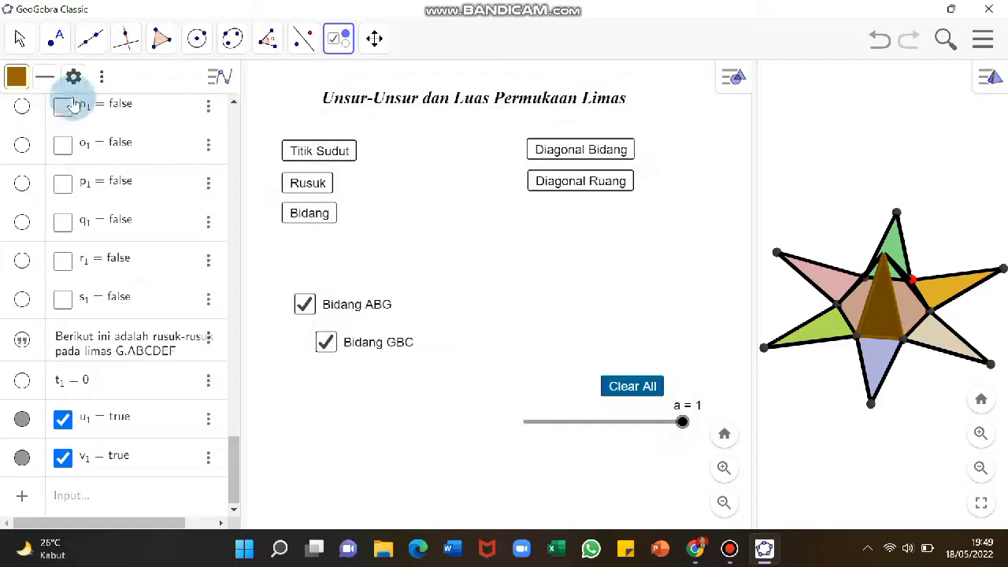
Uncheck the Bidang ABG check box and change its caption to "Bidang GAB"
{"action": "left_click", "coordinate": [20, 40]}
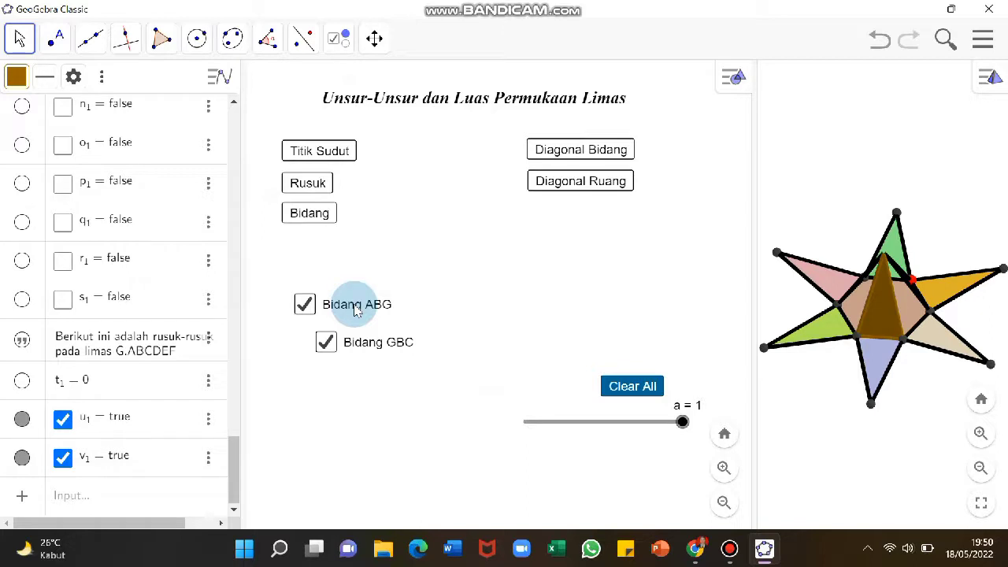
{"action": "left_click", "coordinate": [355, 307]}
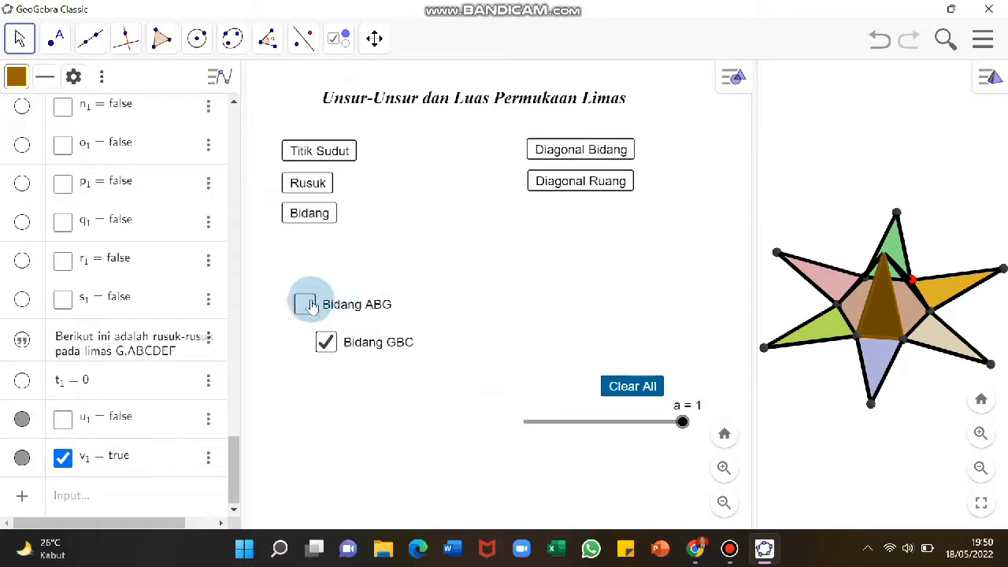
{"action": "right_click", "coordinate": [344, 313]}
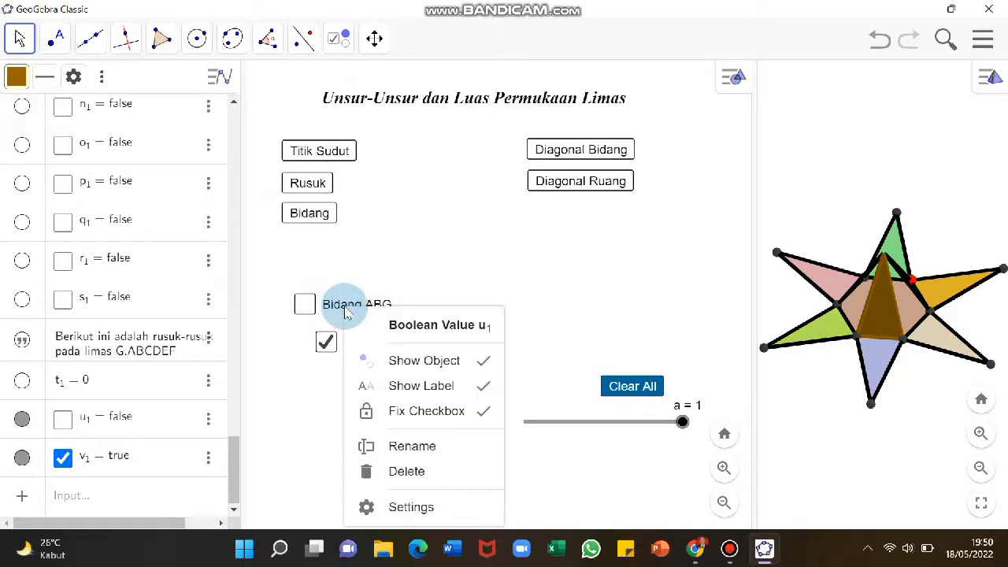
{"action": "left_click", "coordinate": [410, 507]}
{"action": "left_click", "coordinate": [835, 248]}
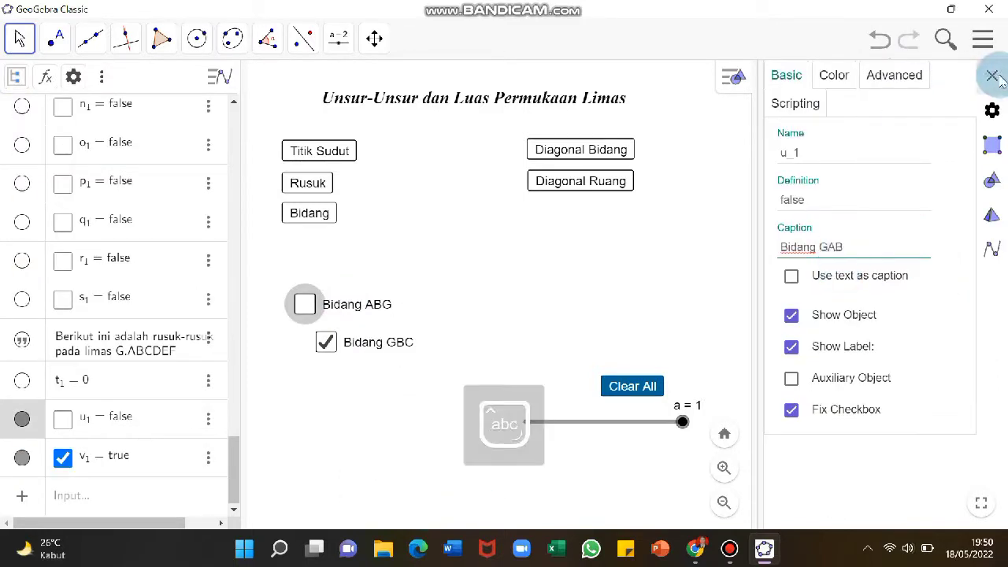
{"action": "left_click", "coordinate": [994, 76]}
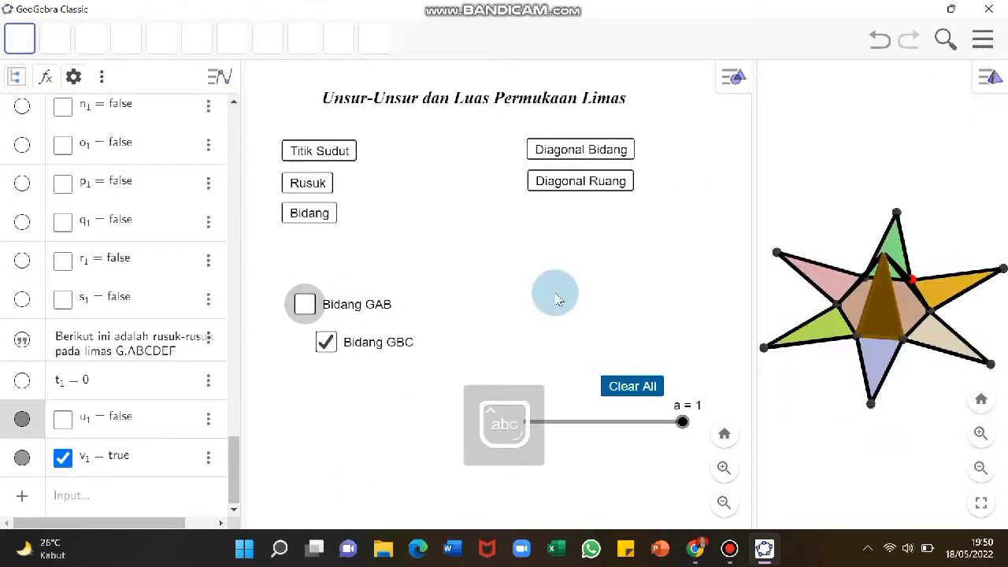
Unfix the Bidang GAB and Bidang GBC check boxes, align them in one column below the Bidang button, and uncheck Bidang GBC
{"action": "right_click", "coordinate": [374, 315]}
{"action": "left_click", "coordinate": [358, 315]}
{"action": "left_click_drag", "start_coordinate": [358, 315], "coordinate": [336, 338]}
{"action": "left_click", "coordinate": [331, 339]}
{"action": "right_click", "coordinate": [352, 342]}
{"action": "left_click", "coordinate": [429, 416]}
{"action": "left_click", "coordinate": [337, 338]}
{"action": "left_click", "coordinate": [347, 341]}
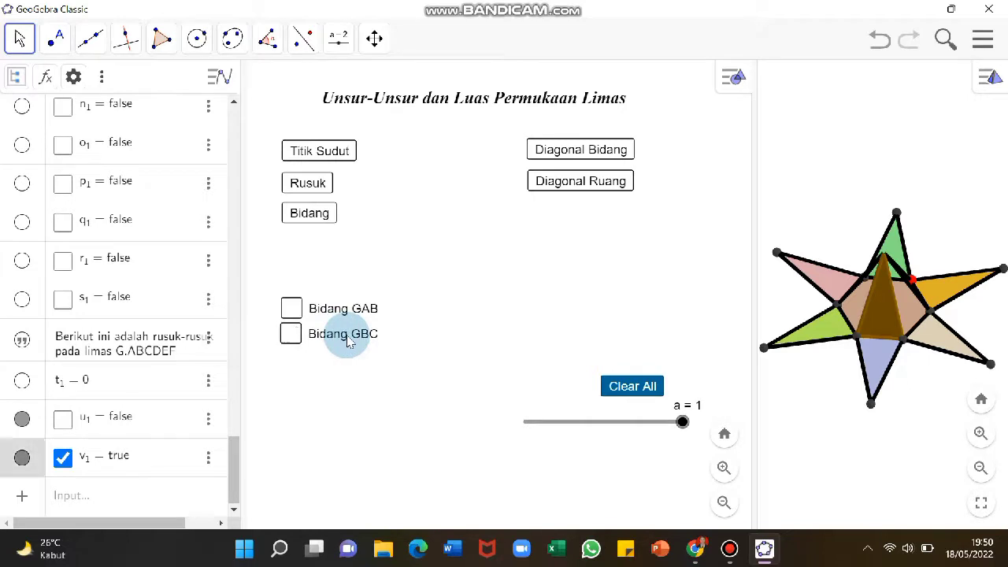
Fix the Bidang GBC and Bidang GAB check boxes in their new positions
{"action": "right_click", "coordinate": [349, 339]}
{"action": "left_click", "coordinate": [399, 415]}
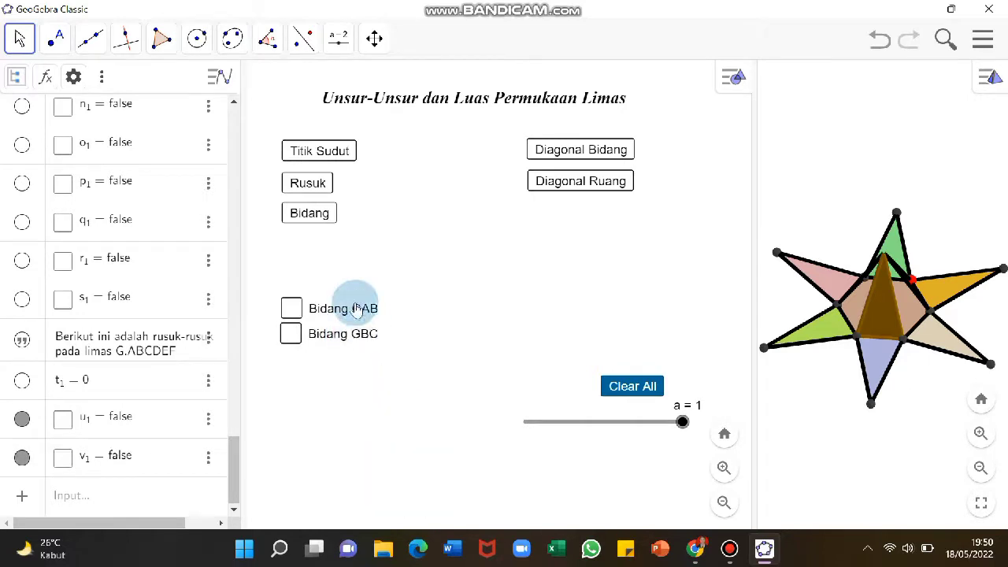
{"action": "right_click", "coordinate": [353, 308]}
{"action": "left_click", "coordinate": [409, 411]}
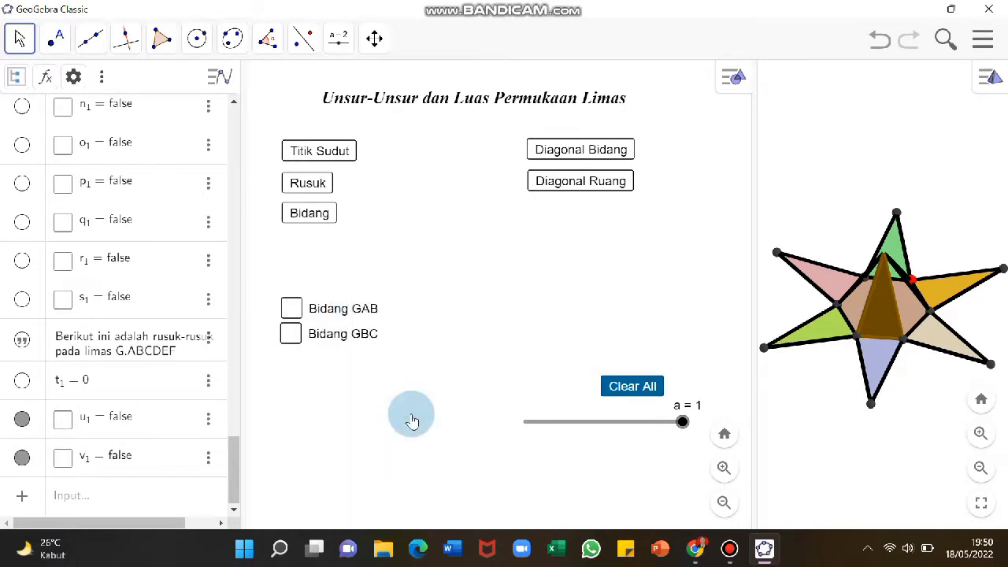
{"action": "left_click", "coordinate": [470, 244]}
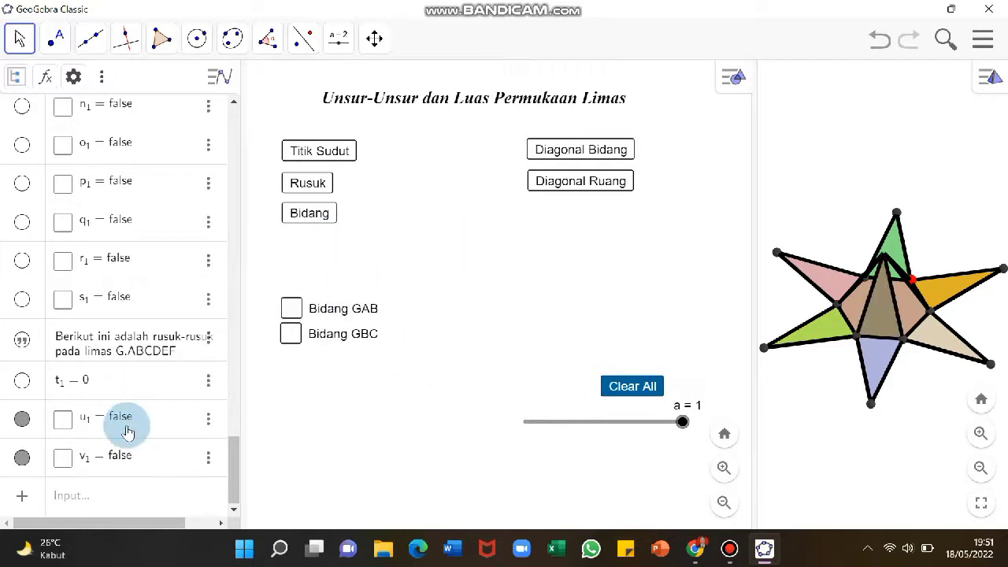
{"action": "left_click", "coordinate": [80, 498]}
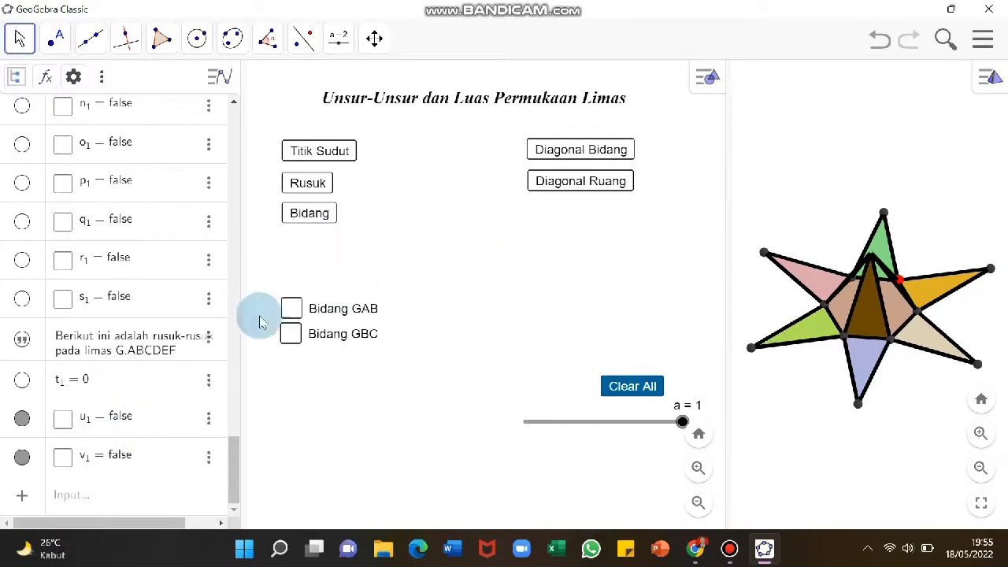
Check Bidang GAB, show the face t1 = Polygon(G, A, B), and set its condition to show object to u_1 = 1
{"action": "left_click", "coordinate": [291, 309]}
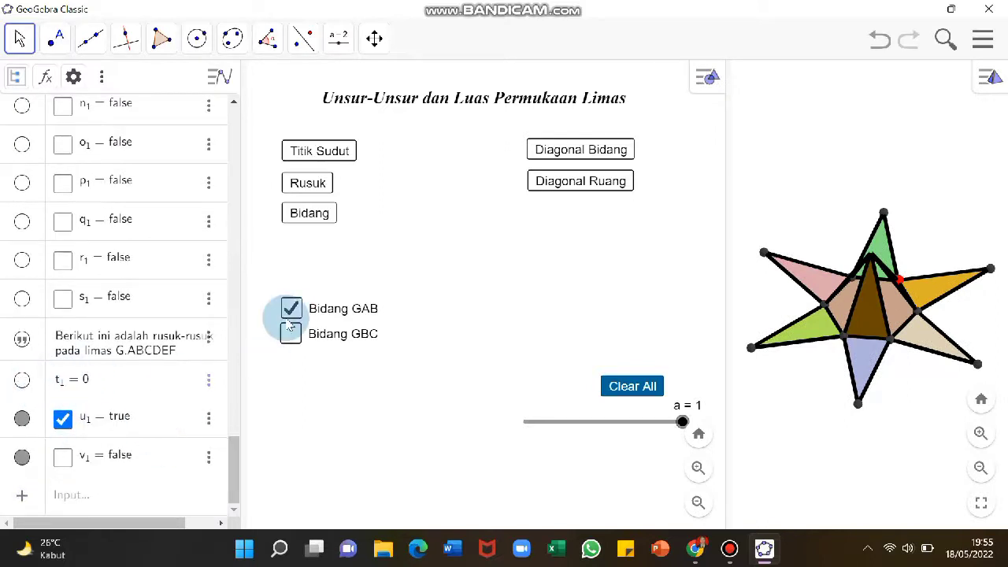
{"action": "left_click_drag", "start_coordinate": [234, 454], "coordinate": [233, 307]}
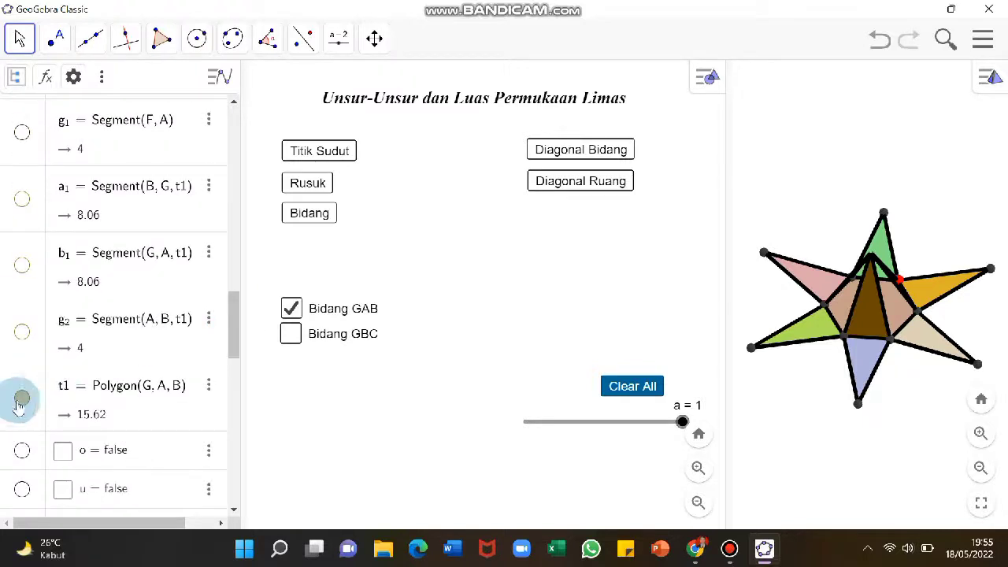
{"action": "left_click", "coordinate": [21, 400]}
{"action": "left_click", "coordinate": [208, 385]}
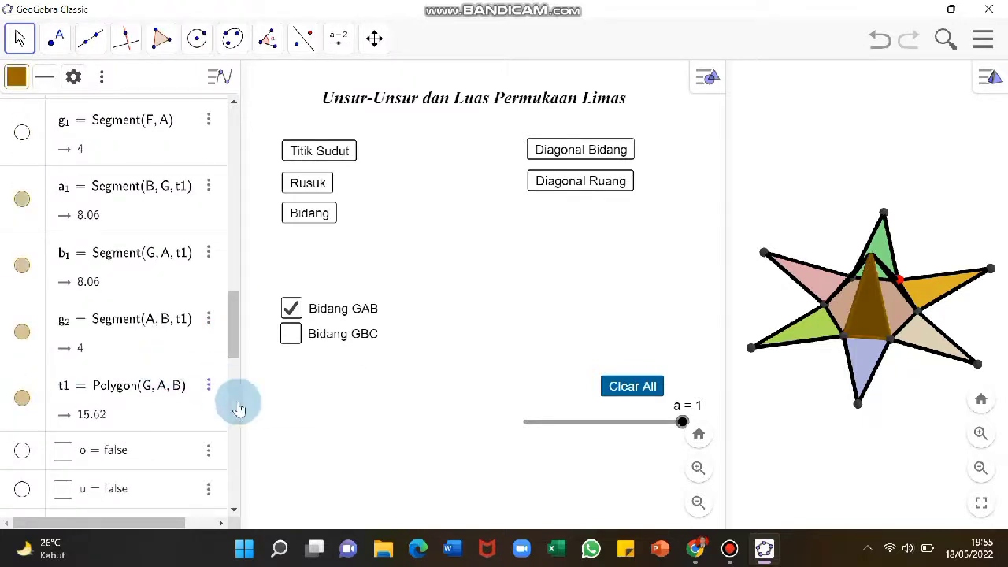
{"action": "left_click", "coordinate": [234, 463]}
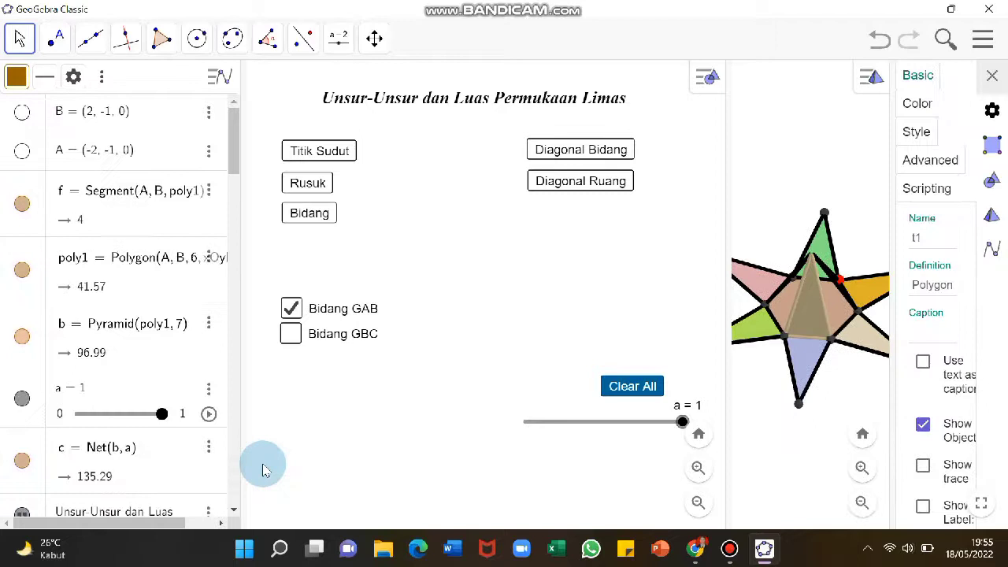
{"action": "left_click", "coordinate": [920, 160]}
{"action": "left_click_drag", "start_coordinate": [893, 191], "coordinate": [807, 192]}
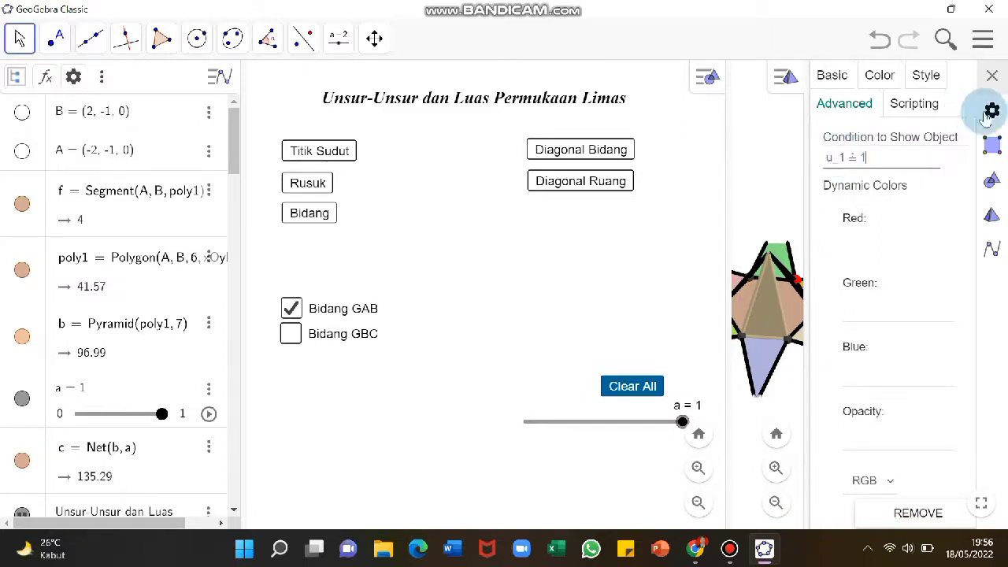
{"action": "left_click", "coordinate": [991, 75]}
Hide the t1 edge segments a1, b1 and g2, and test the face's visibility with the Bidang GAB check box
{"action": "left_click", "coordinate": [291, 308]}
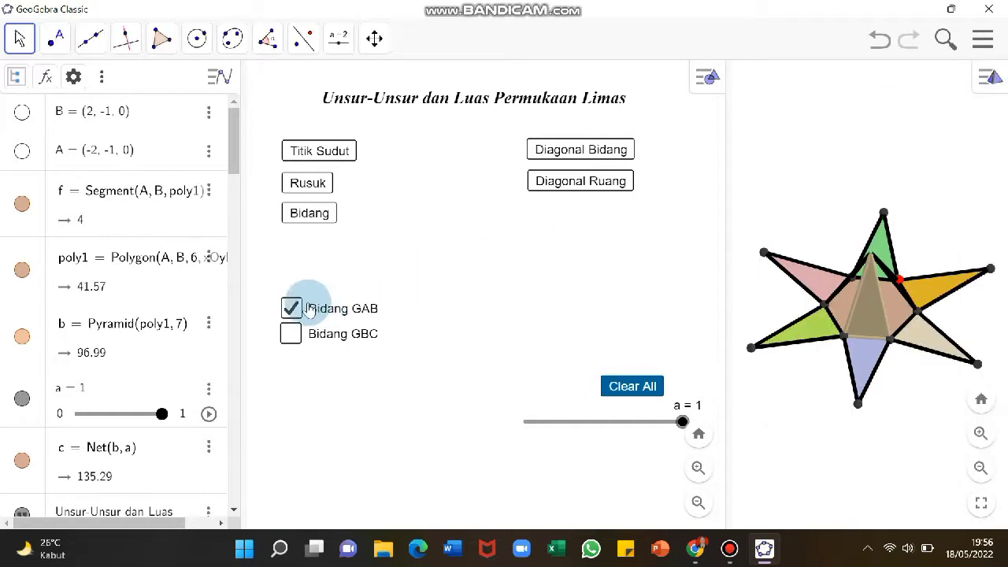
{"action": "left_click", "coordinate": [798, 324]}
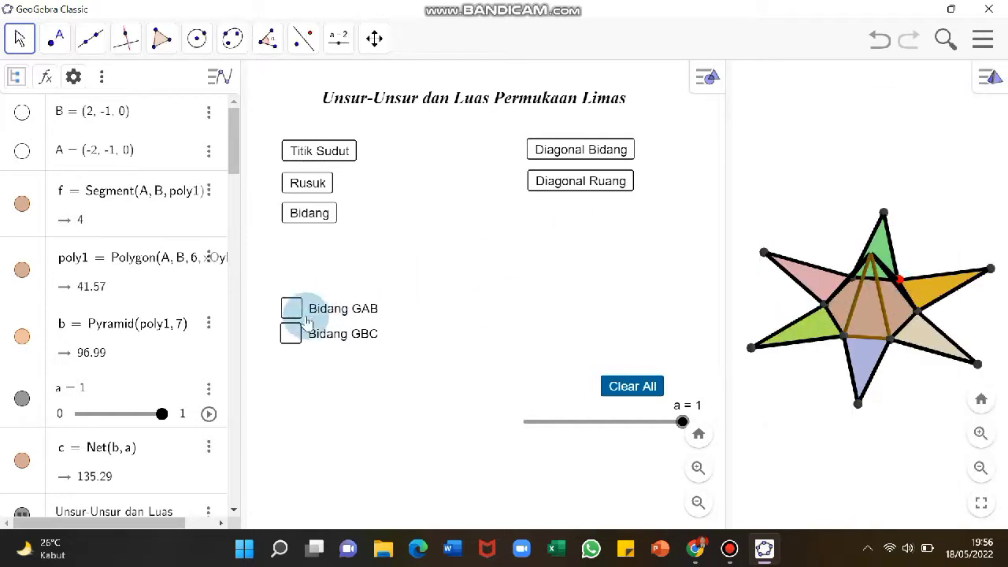
{"action": "left_click_drag", "start_coordinate": [236, 163], "coordinate": [239, 370]}
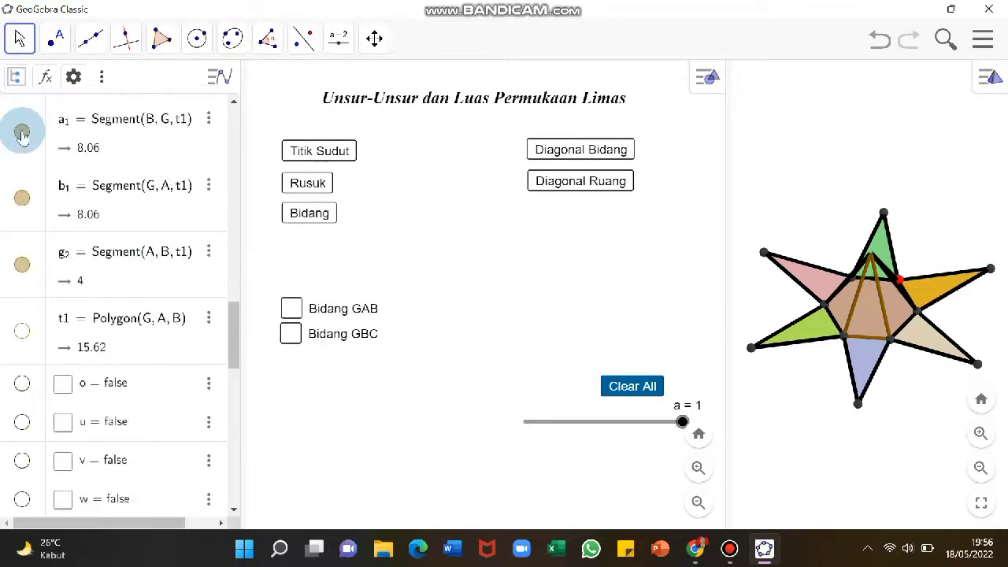
{"action": "left_click", "coordinate": [22, 131]}
{"action": "left_click", "coordinate": [23, 197]}
{"action": "left_click", "coordinate": [22, 264]}
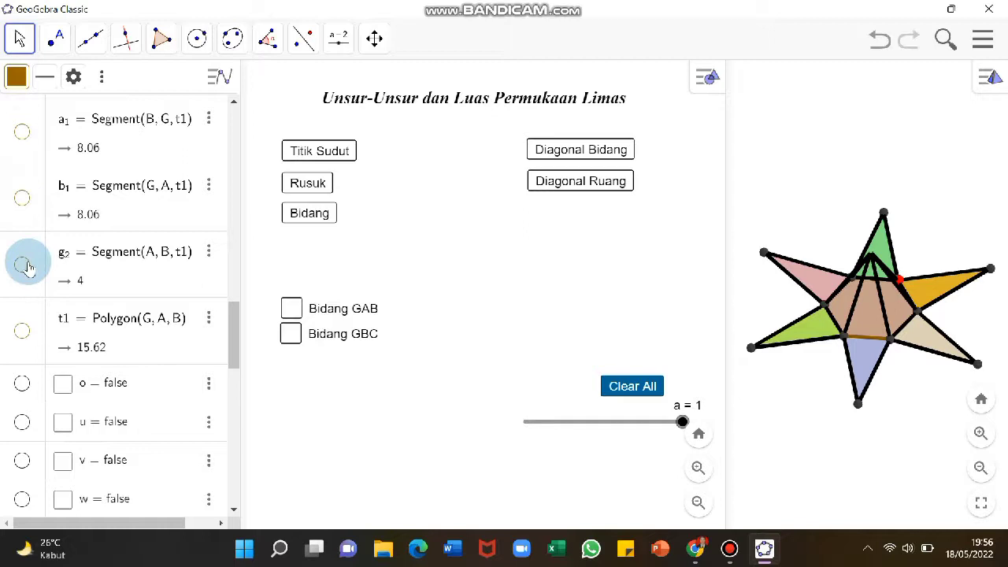
{"action": "left_click", "coordinate": [290, 308]}
{"action": "left_click", "coordinate": [291, 309]}
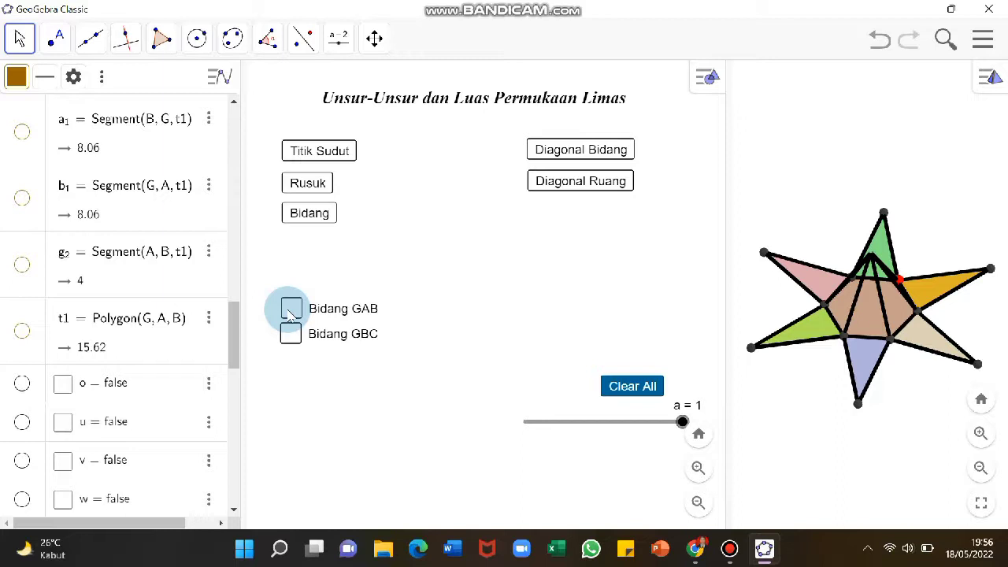
Start a text above the Bidang GAB check box with the first line "Berikut ini contoh bidang limas G.ABCDEF."
{"action": "left_click", "coordinate": [339, 38]}
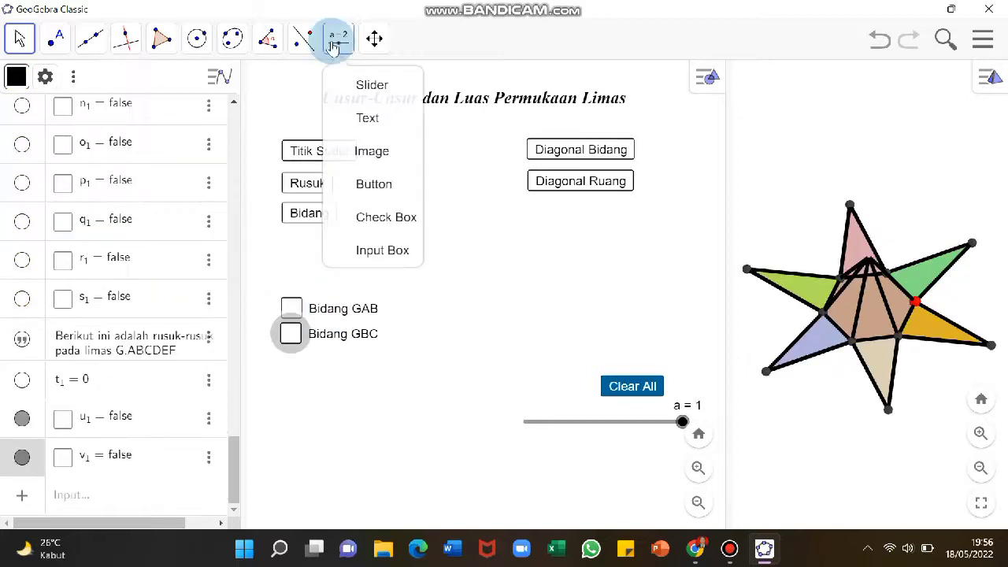
{"action": "left_click", "coordinate": [347, 124]}
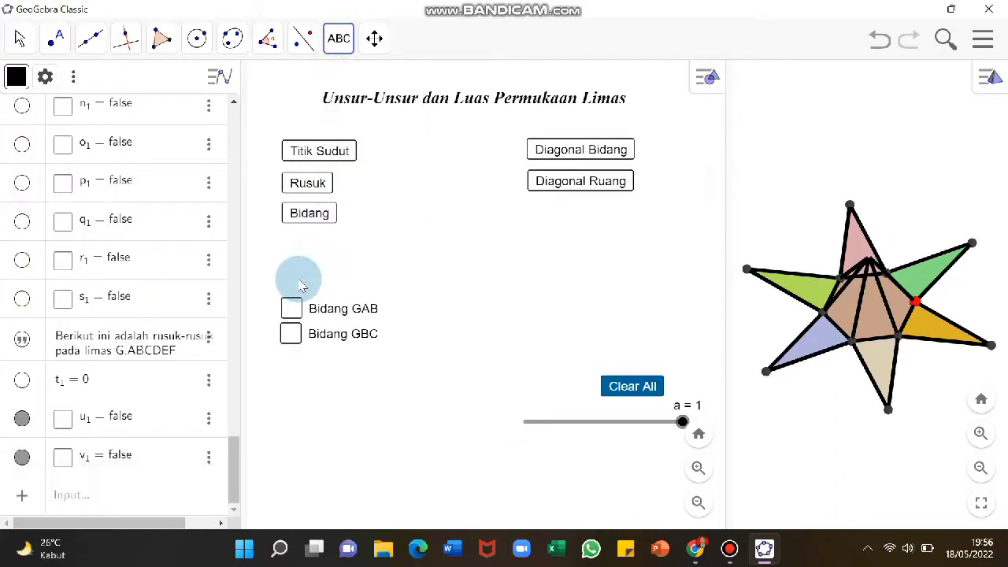
{"action": "left_click", "coordinate": [301, 285]}
{"action": "type", "text": "Berik"}
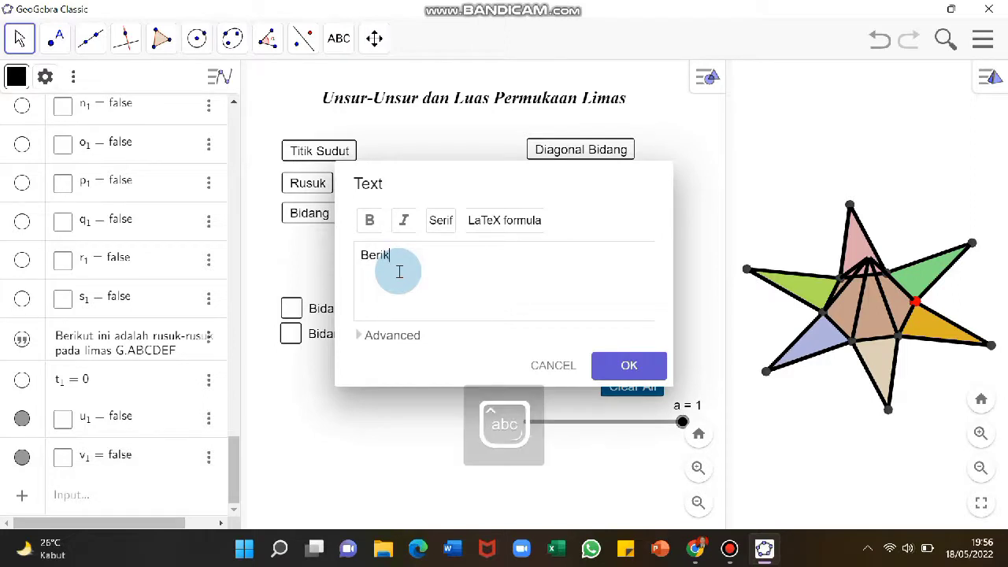
{"action": "type", "text": "ut ini contoh bidang"}
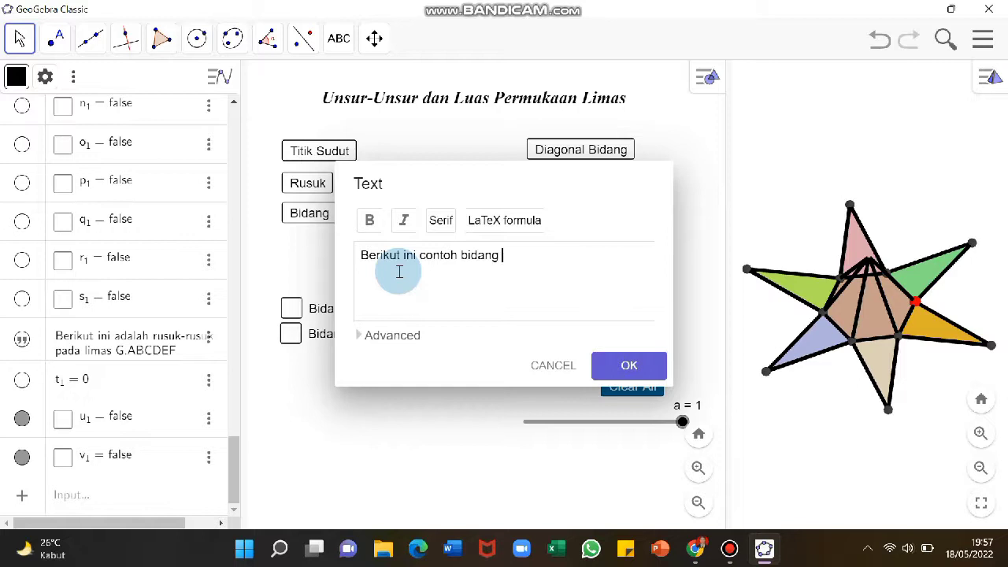
{"action": "type", "text": "limas G"}
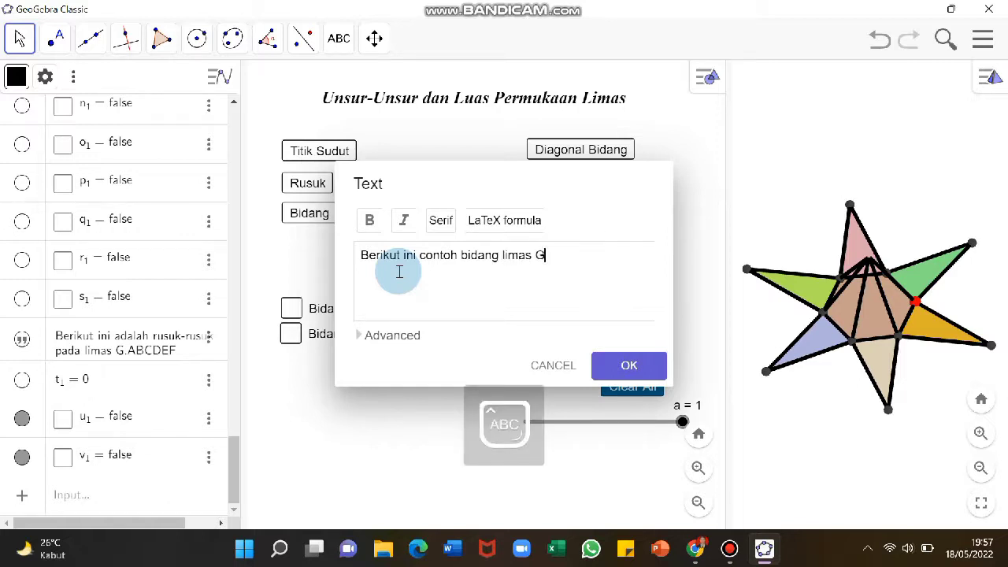
{"action": "type", "text": ".ABCDEF."}
{"action": "key", "text": "Return"}
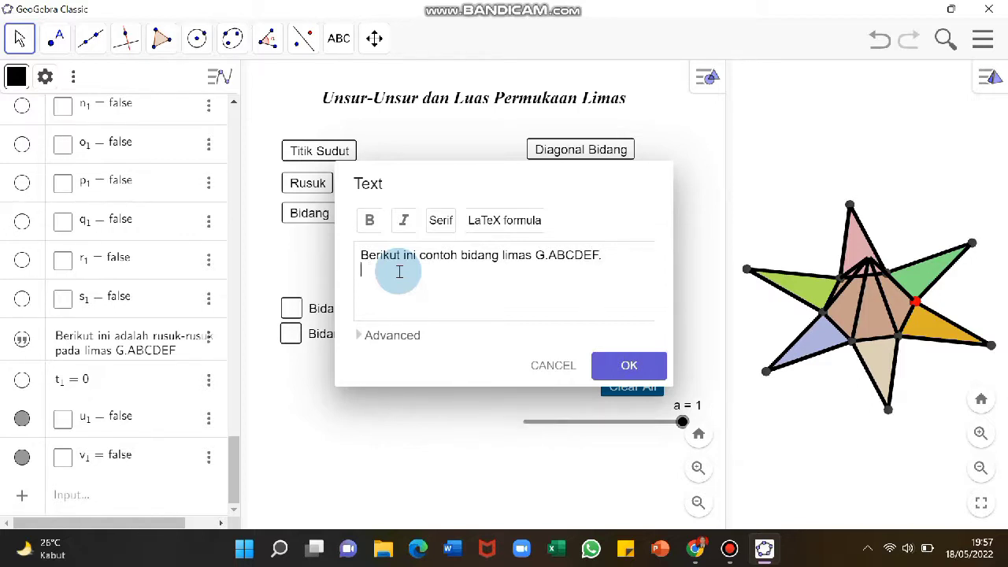
Add the second line "Analisis bidang apa saja yang belum disebut!", insert "sebagian" before "contoh" in the first line, and place the text
{"action": "key", "text": "Caps_Lock"}
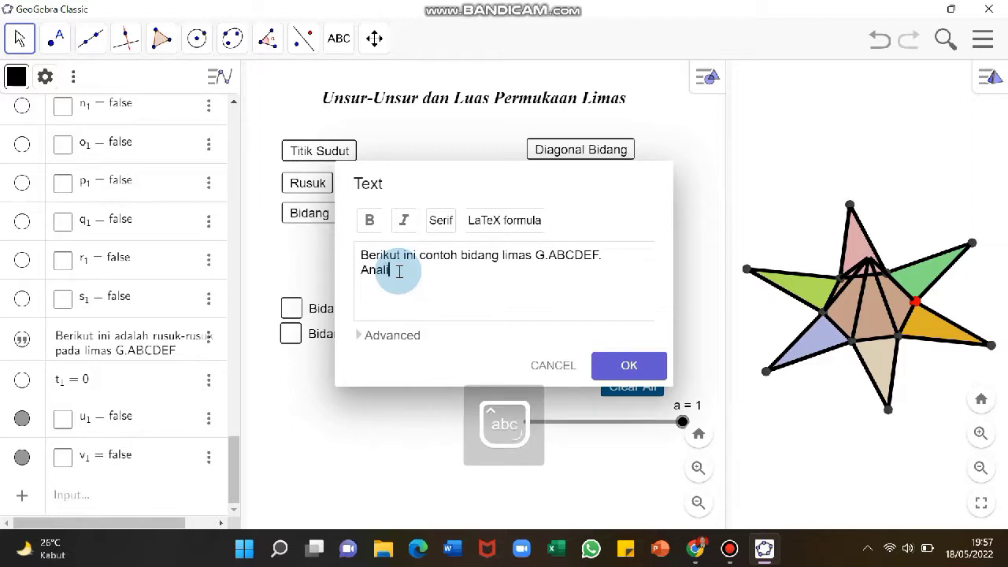
{"action": "type", "text": "Analisis "}
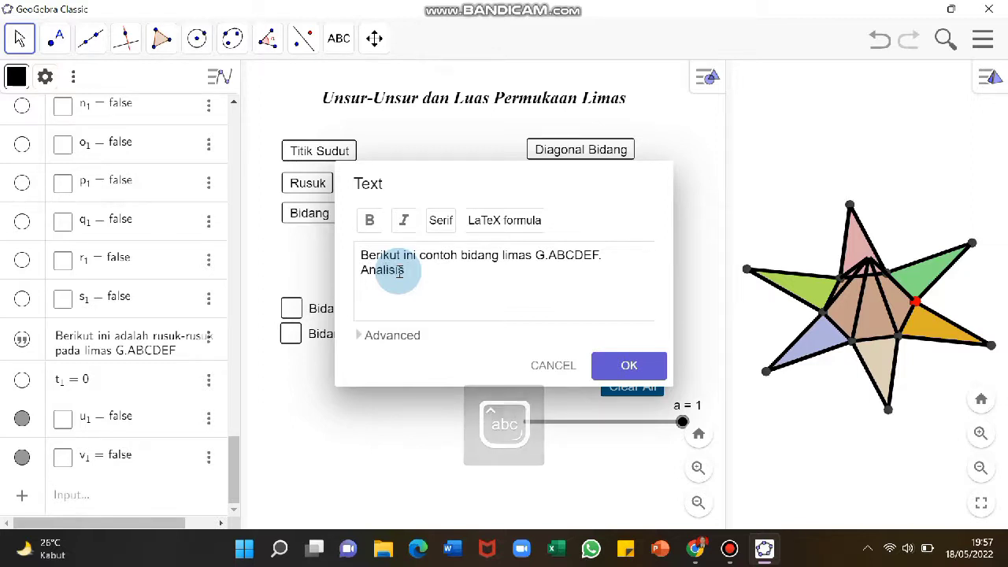
{"action": "type", "text": "bidang apa saja yang belum disebut! ("}
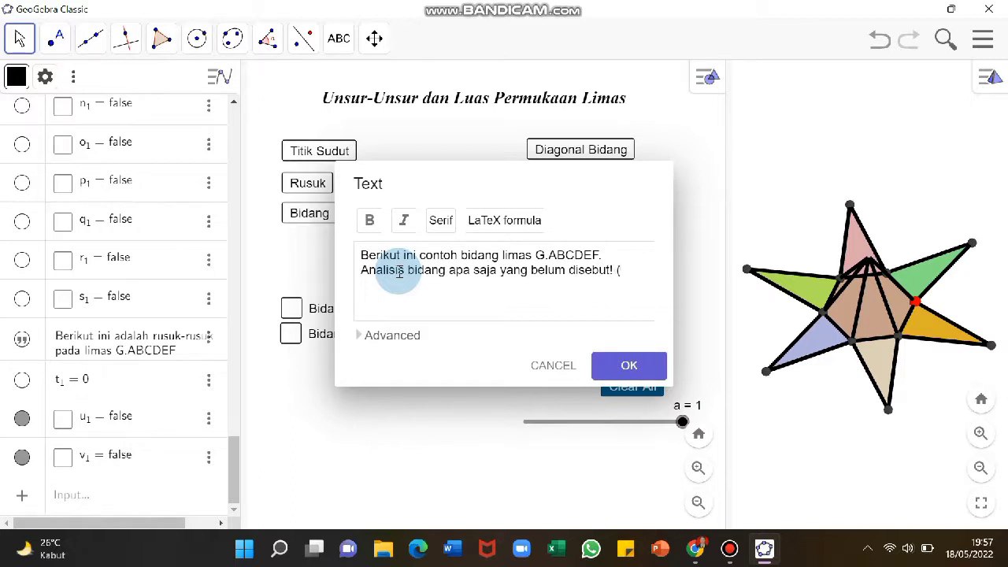
{"action": "key", "text": "BackSpace"}
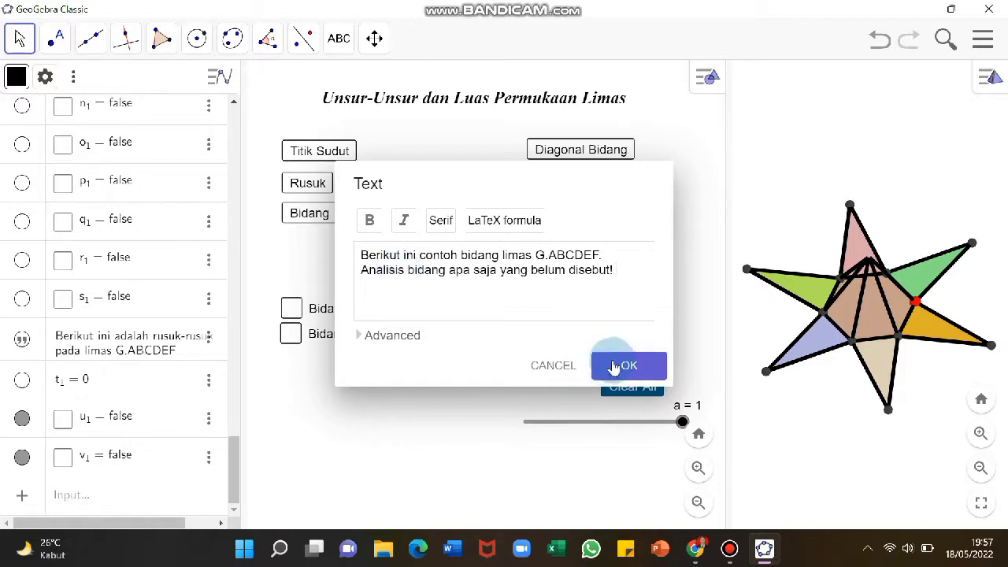
{"action": "left_click", "coordinate": [419, 255]}
{"action": "type", "text": "bebagian"}
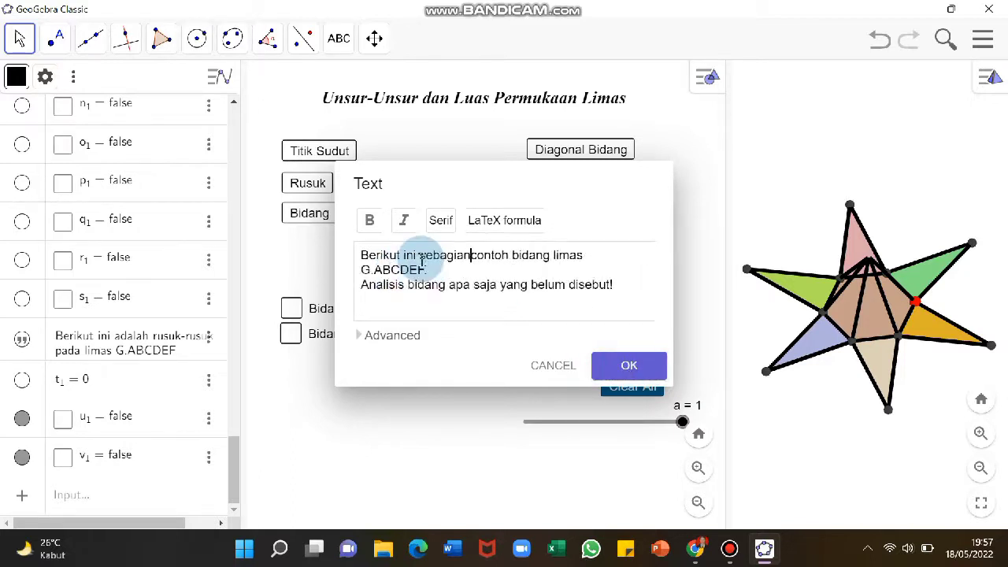
{"action": "left_click", "coordinate": [622, 366]}
Give the explanatory text about the faces a yellow background and make it bold
{"action": "right_click", "coordinate": [311, 274]}
{"action": "left_click", "coordinate": [342, 299]}
{"action": "right_click", "coordinate": [339, 288]}
{"action": "left_click", "coordinate": [371, 516]}
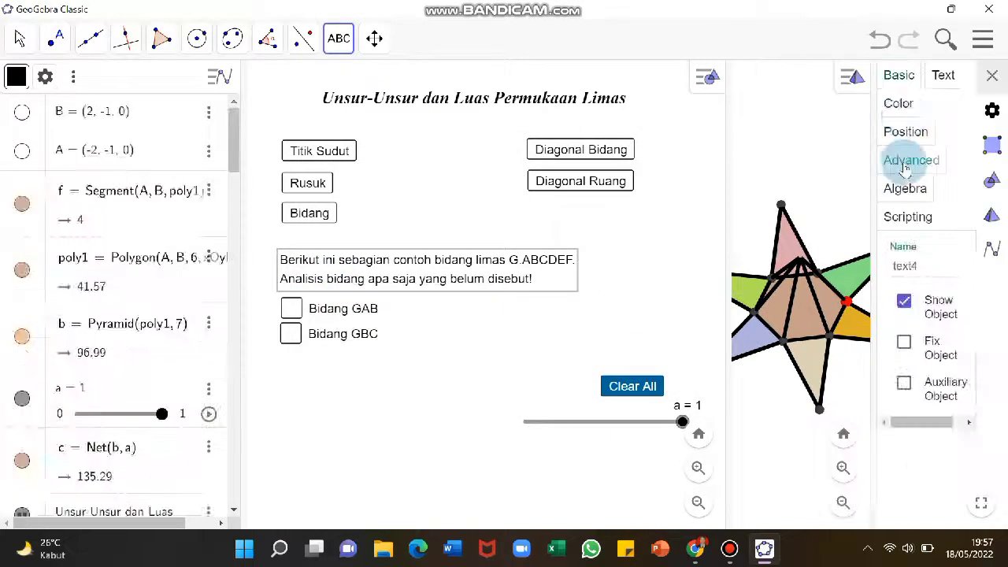
{"action": "left_click", "coordinate": [900, 103]}
{"action": "left_click", "coordinate": [957, 294]}
{"action": "left_click", "coordinate": [942, 76]}
{"action": "left_click", "coordinate": [905, 317]}
{"action": "left_click", "coordinate": [992, 77]}
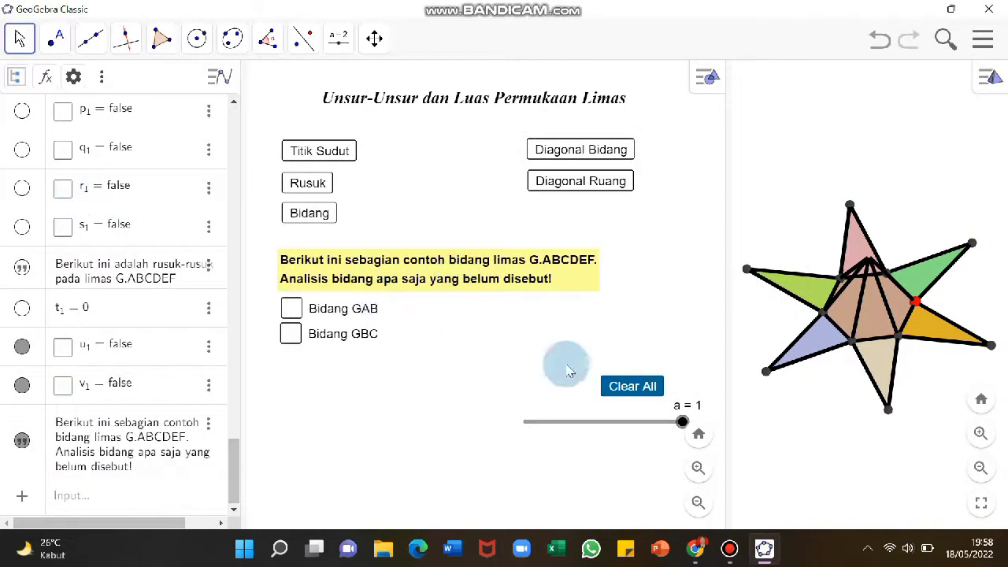
Create a control number with the value 1 and turn off its slider display in the Algebra View
{"action": "left_click", "coordinate": [194, 496]}
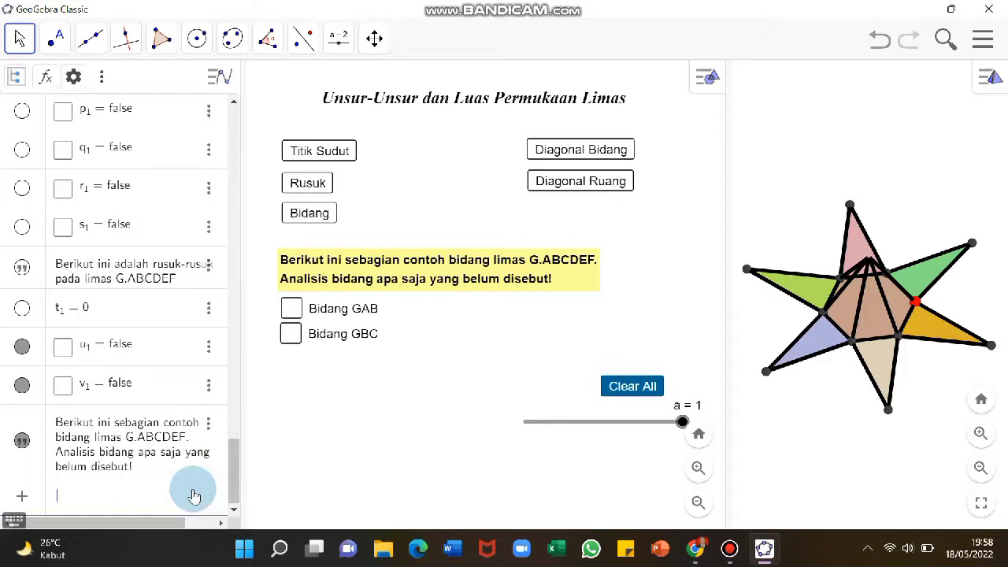
{"action": "type", "text": "1"}
{"action": "key", "text": "Return"}
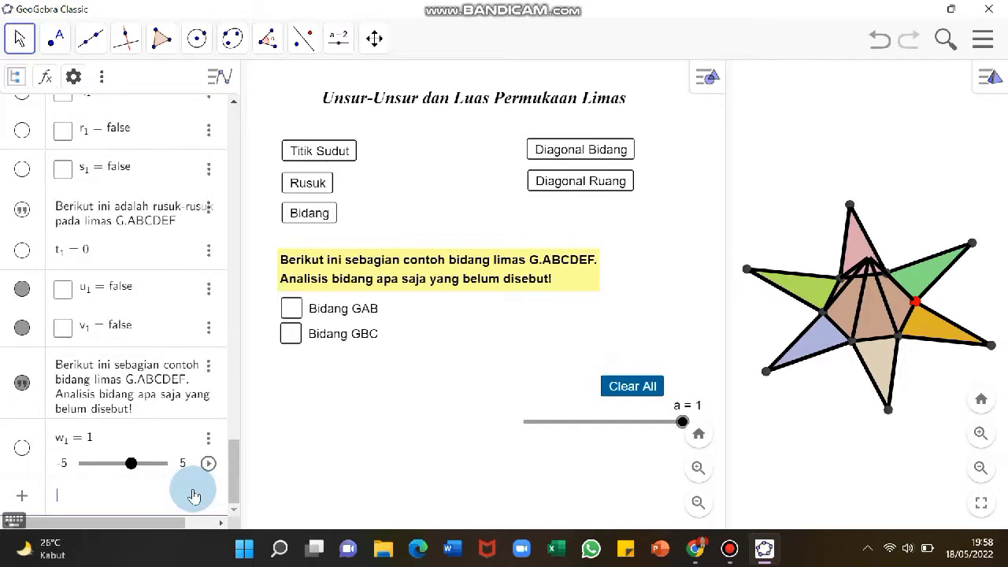
{"action": "left_click", "coordinate": [209, 434]}
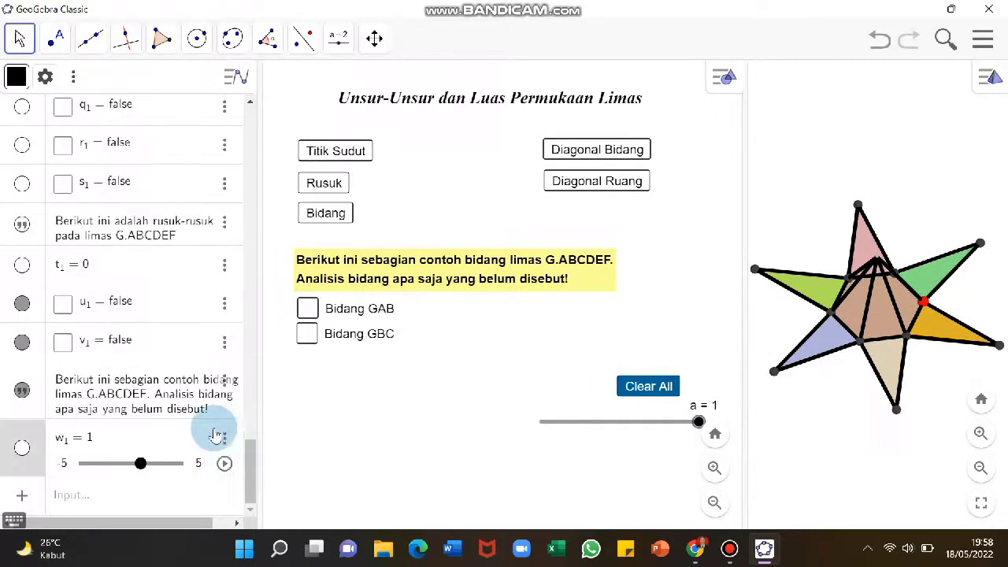
{"action": "left_click", "coordinate": [224, 439]}
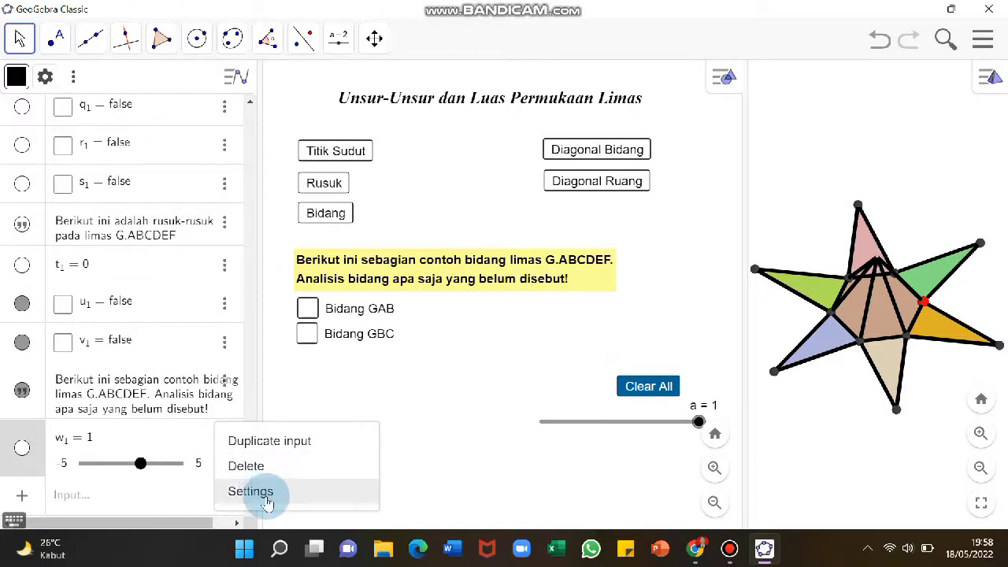
{"action": "left_click", "coordinate": [266, 501]}
{"action": "left_click", "coordinate": [937, 75]}
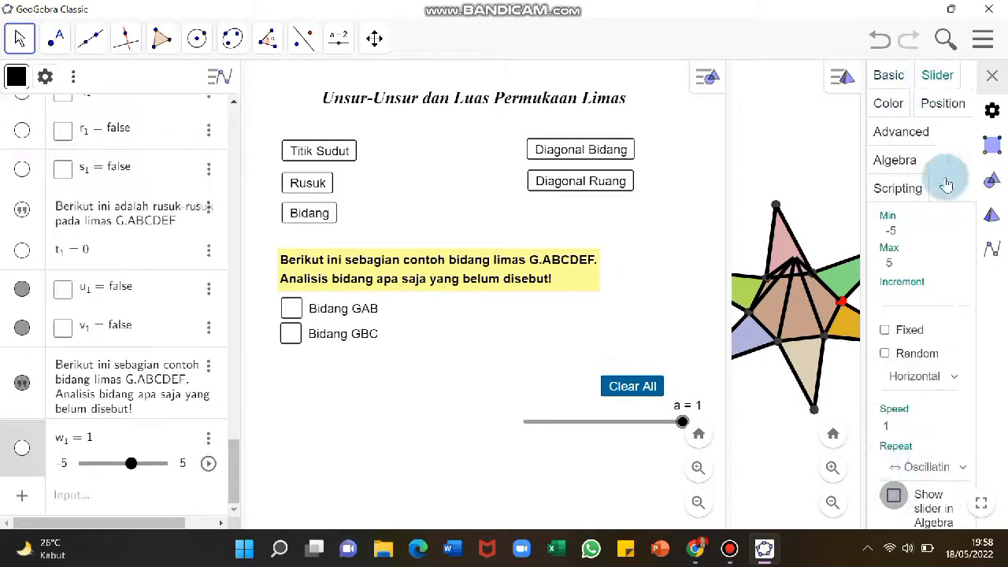
{"action": "left_click", "coordinate": [992, 77]}
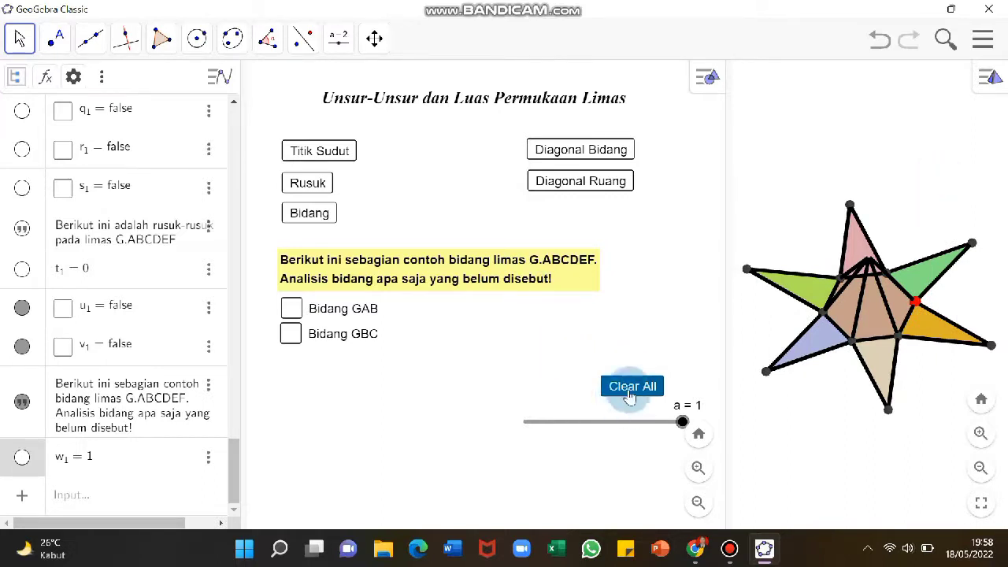
Set the yellow face text's condition to show object to w_1 = 1
{"action": "right_click", "coordinate": [443, 270]}
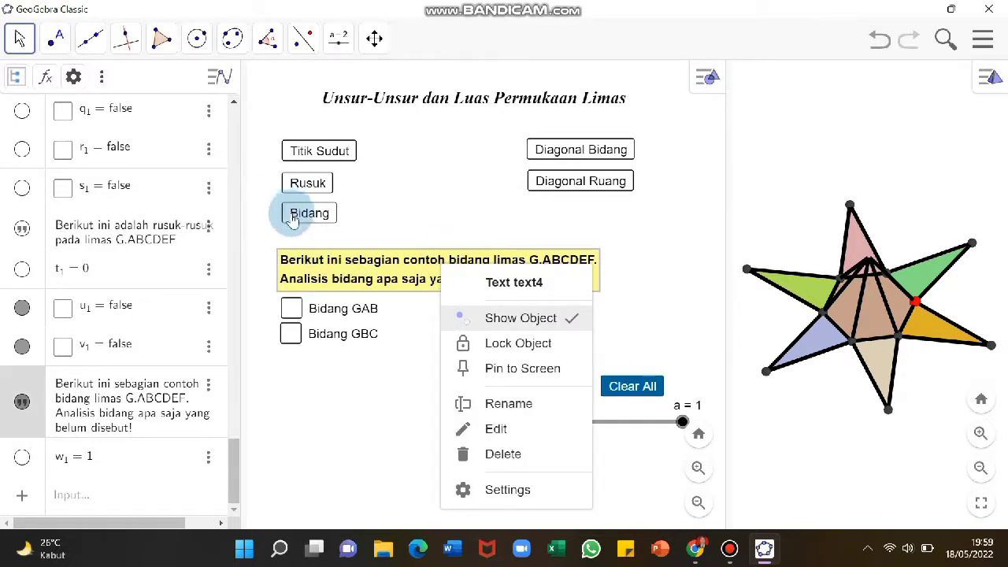
{"action": "left_click", "coordinate": [508, 490]}
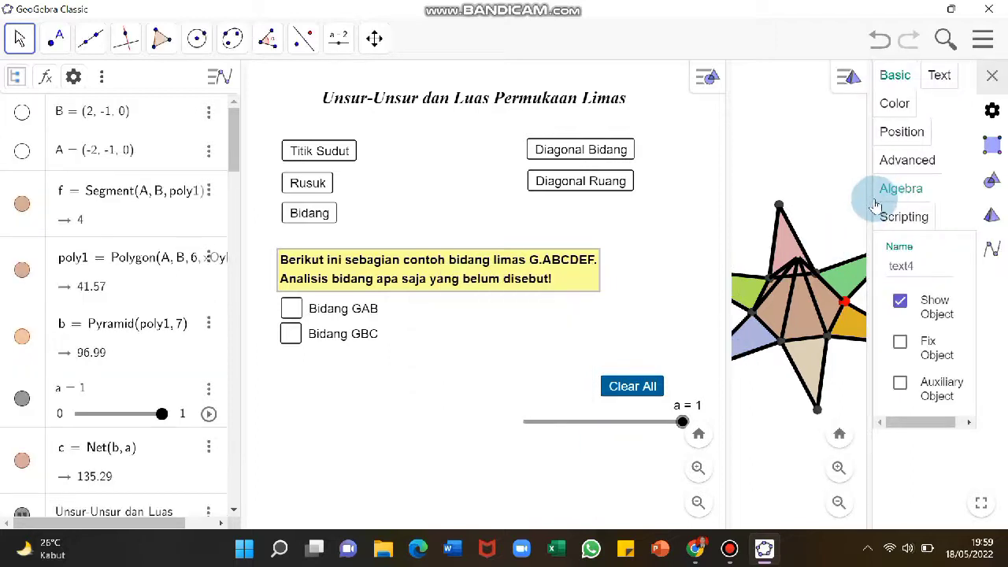
{"action": "left_click_drag", "start_coordinate": [870, 198], "coordinate": [803, 192]}
{"action": "left_click", "coordinate": [832, 130]}
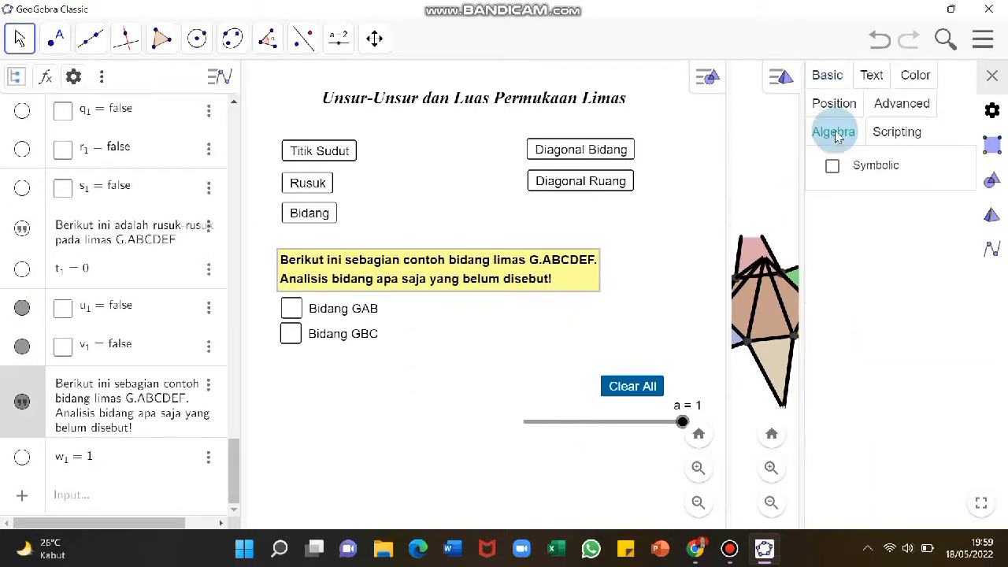
{"action": "left_click", "coordinate": [900, 105]}
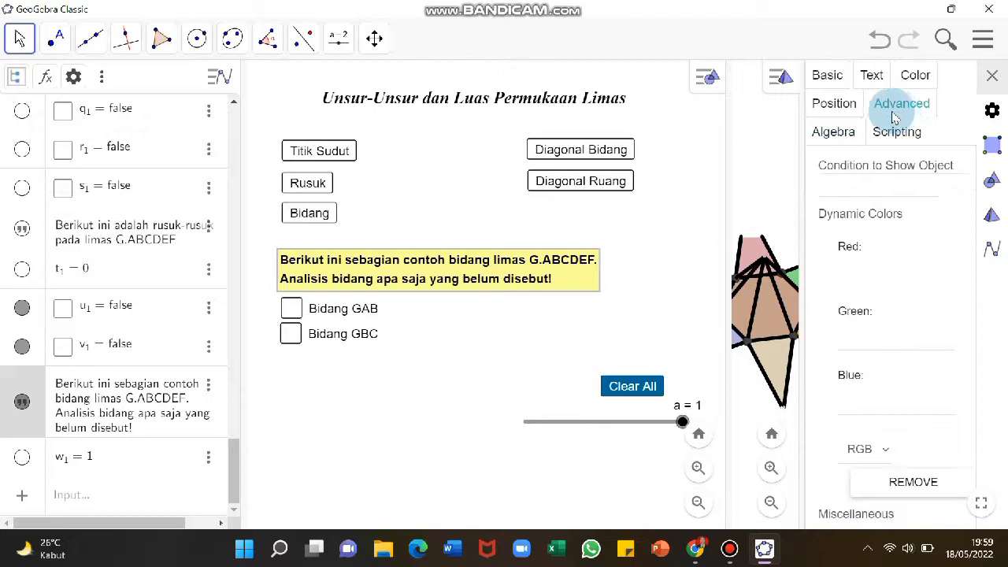
{"action": "left_click", "coordinate": [892, 186]}
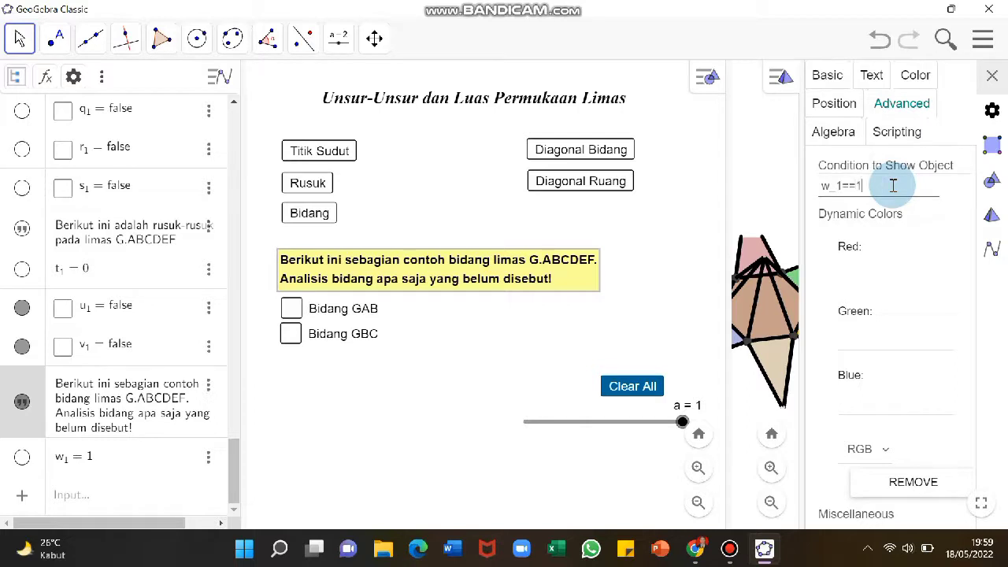
{"action": "left_click", "coordinate": [992, 78]}
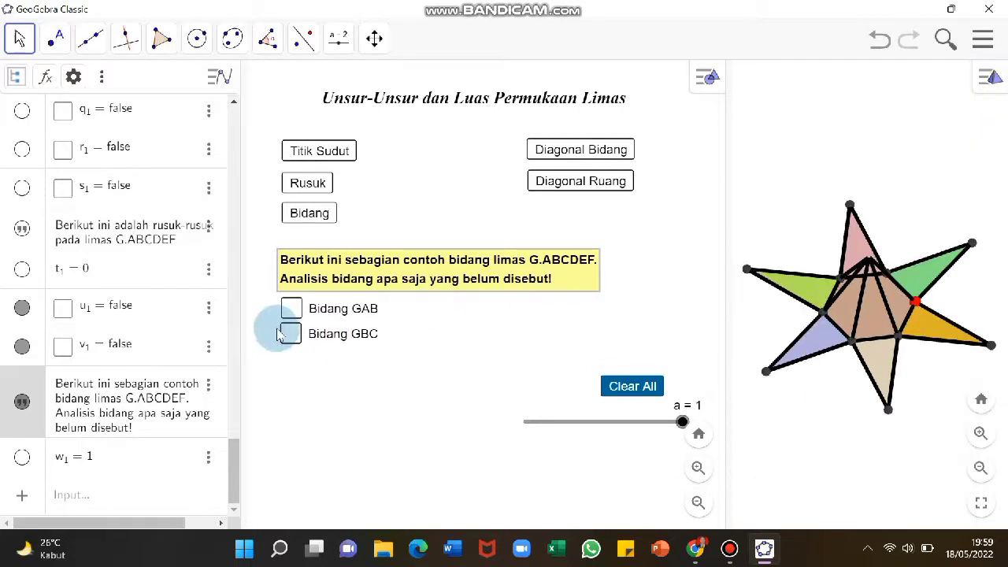
Set the condition to show object of the Bidang GAB and Bidang GBC check boxes to w_1 = 1
{"action": "right_click", "coordinate": [336, 313]}
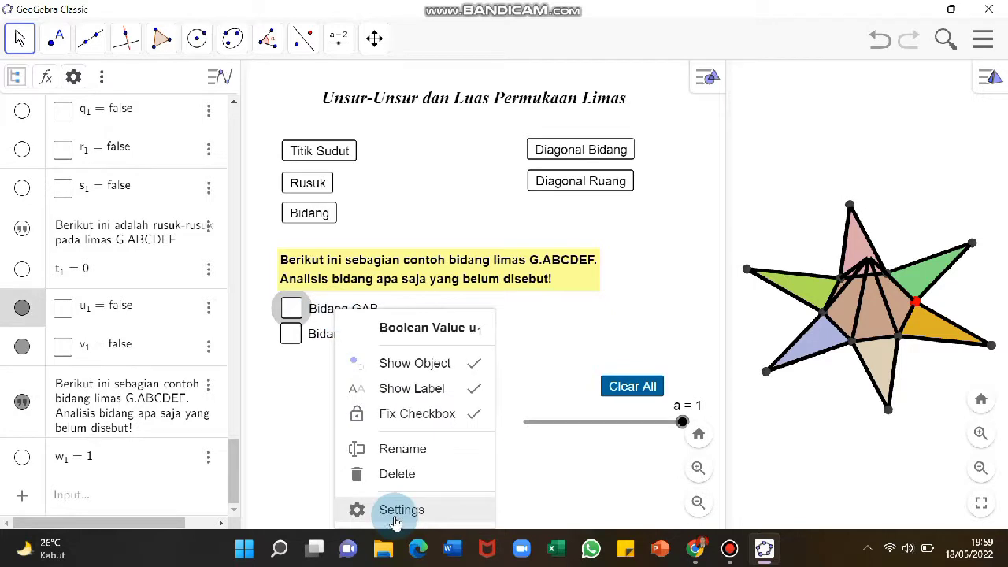
{"action": "left_click", "coordinate": [397, 512]}
{"action": "left_click", "coordinate": [918, 110]}
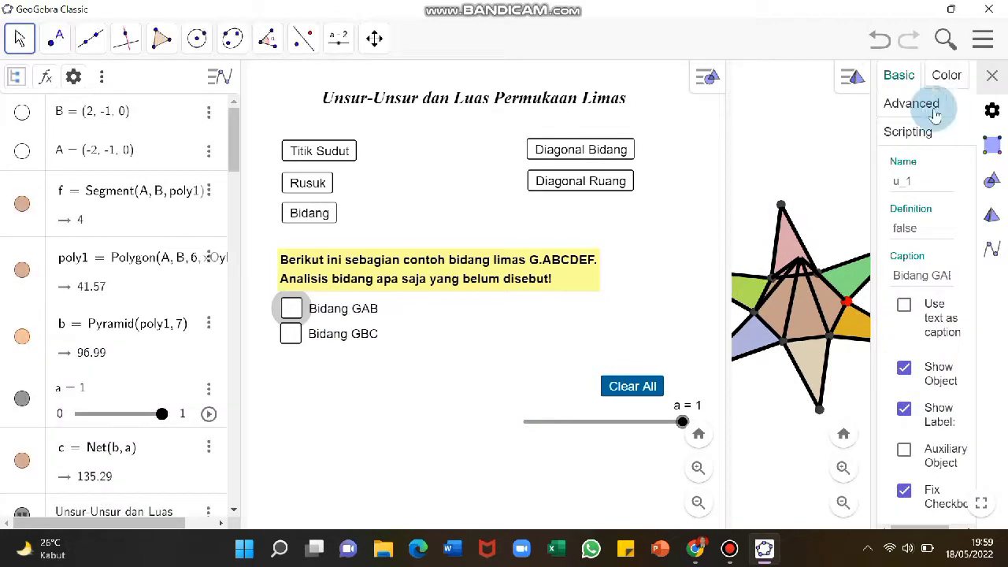
{"action": "left_click", "coordinate": [904, 205]}
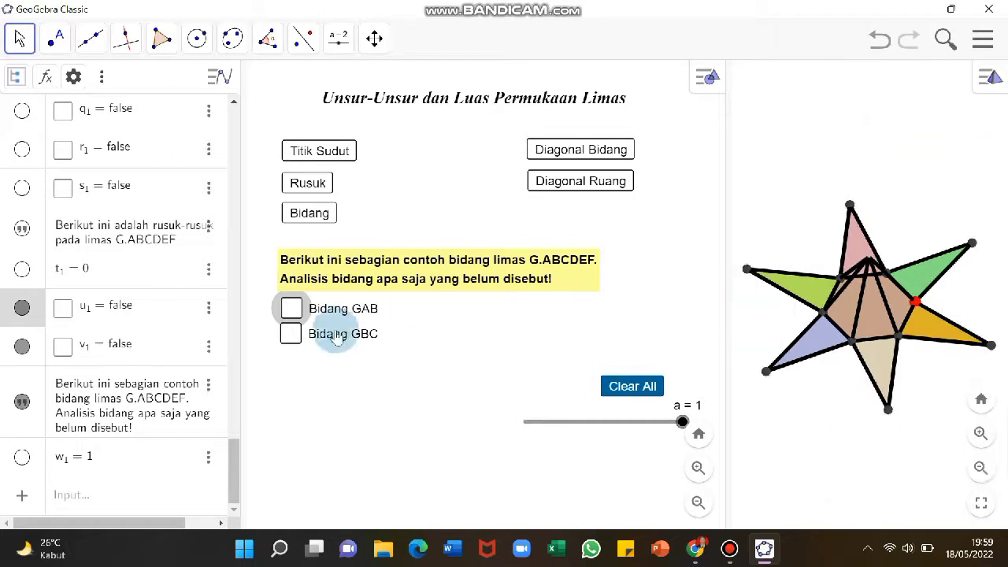
{"action": "left_click", "coordinate": [291, 333]}
{"action": "left_click", "coordinate": [916, 234]}
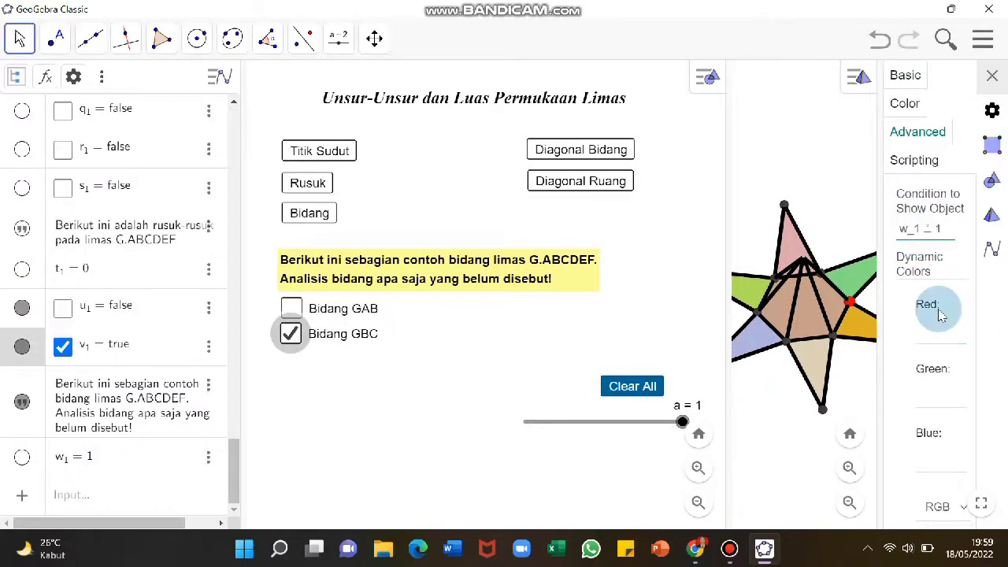
{"action": "left_click", "coordinate": [991, 76]}
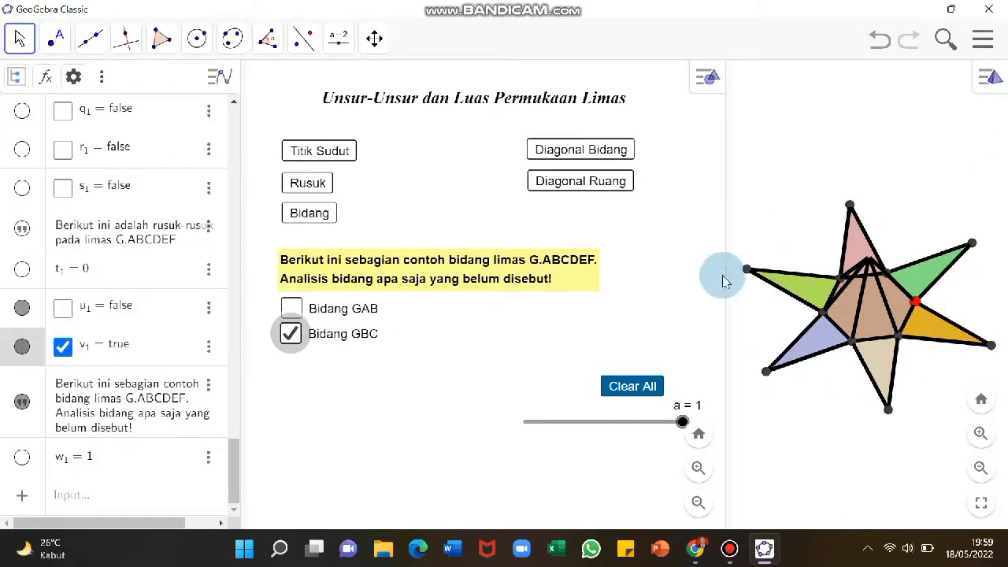
Give the Bidang button an On Click script with a SetValue command for w_1
{"action": "right_click", "coordinate": [308, 211]}
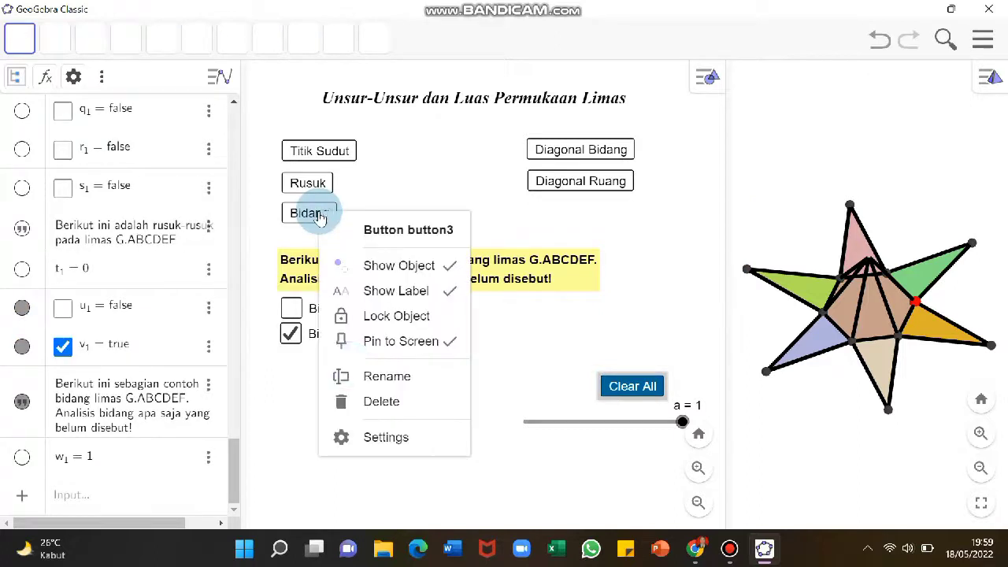
{"action": "left_click", "coordinate": [402, 438]}
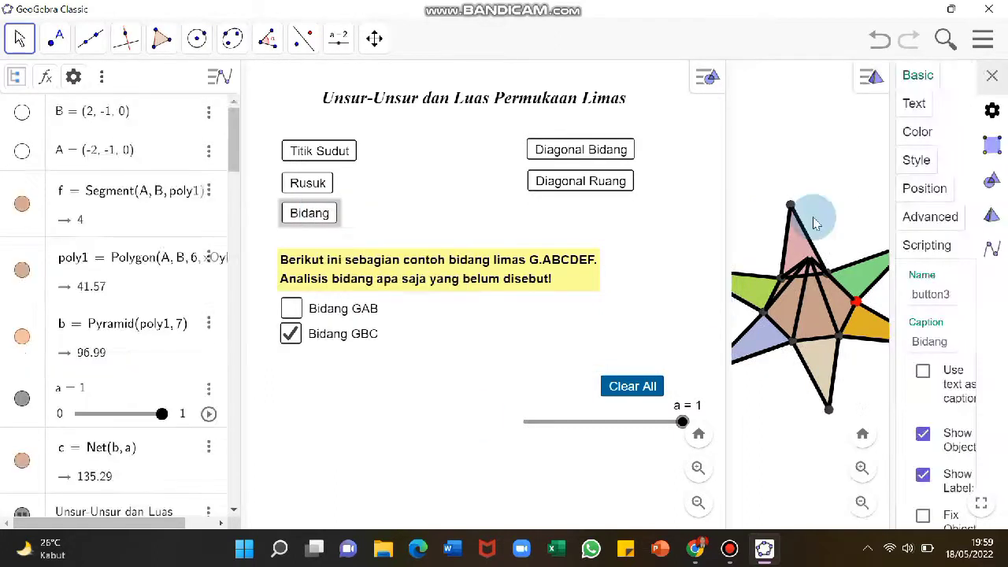
{"action": "left_click", "coordinate": [923, 243]}
{"action": "left_click_drag", "start_coordinate": [891, 237], "coordinate": [726, 236]}
{"action": "left_click", "coordinate": [803, 199]}
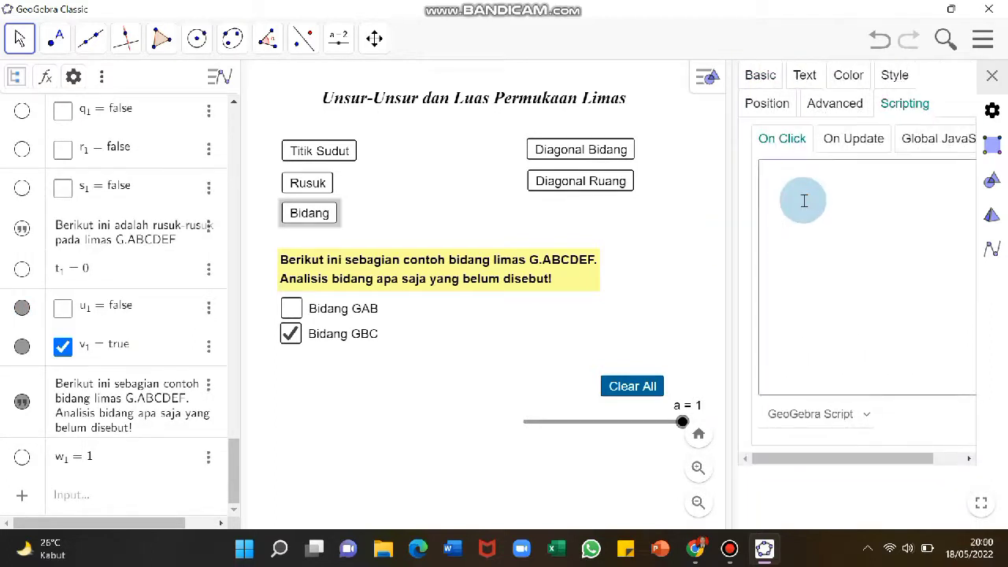
{"action": "type", "text": "SetValue"}
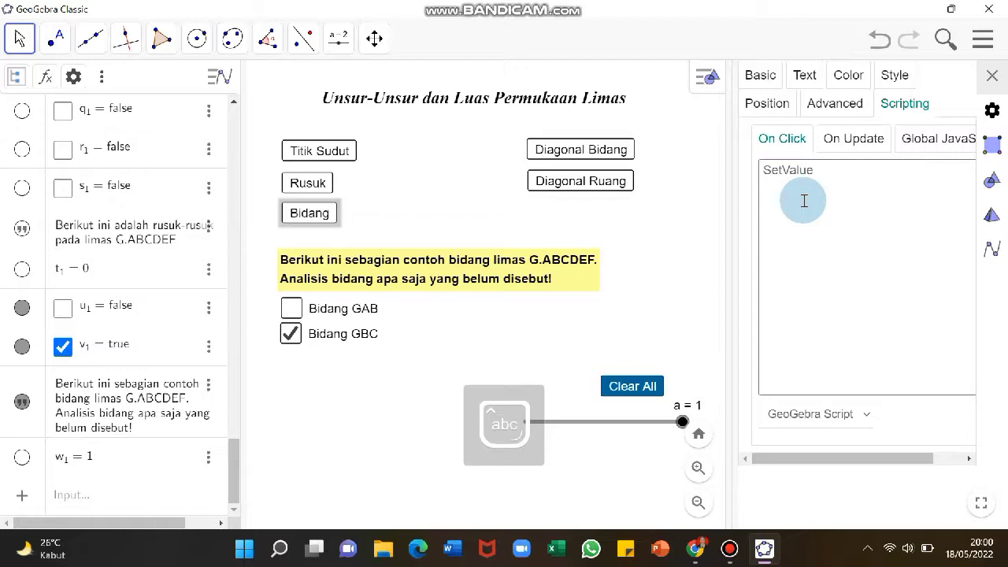
{"action": "type", "text": "(w_q"}
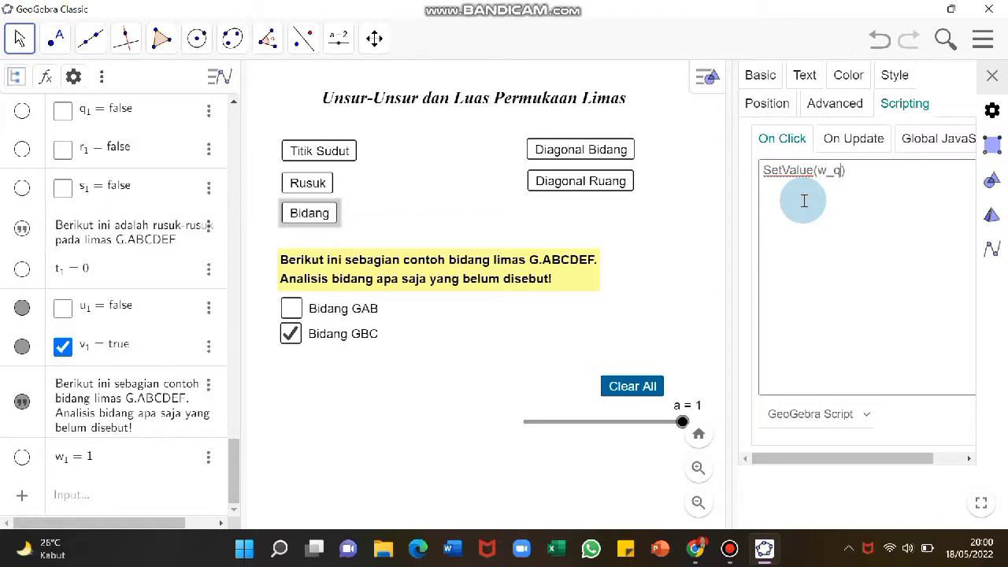
{"action": "left_click", "coordinate": [992, 75]}
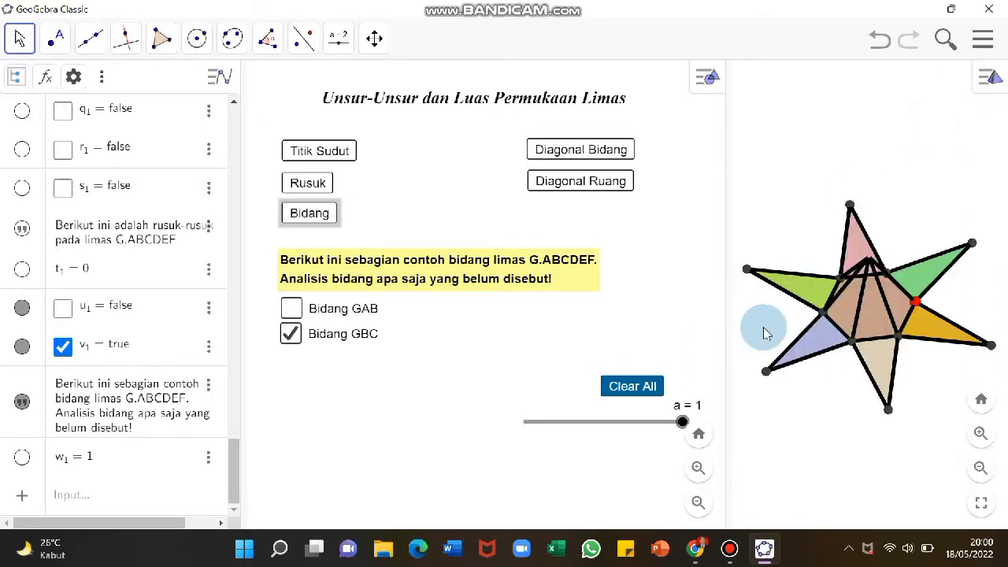
Add the line SetValue(w_1,0) below SetValue(t_1,0) in the Clear All button's On Click script
{"action": "right_click", "coordinate": [641, 386]}
{"action": "left_click", "coordinate": [687, 511]}
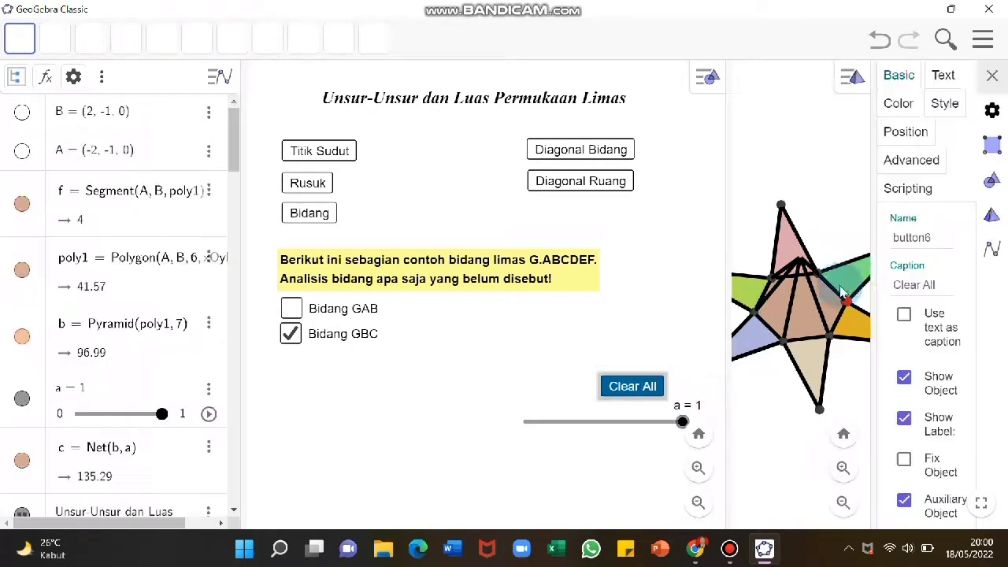
{"action": "left_click", "coordinate": [917, 191]}
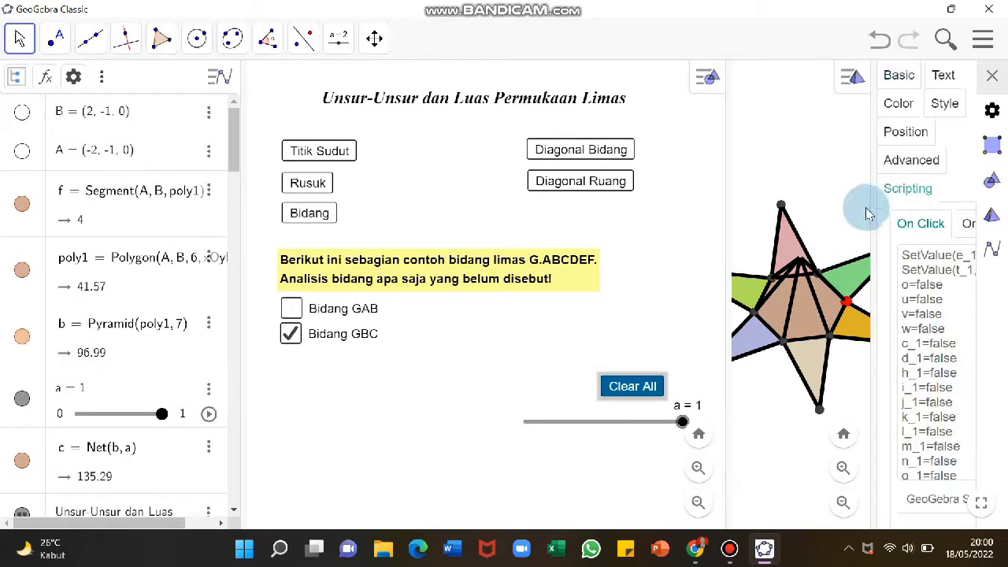
{"action": "left_click_drag", "start_coordinate": [872, 218], "coordinate": [758, 212]}
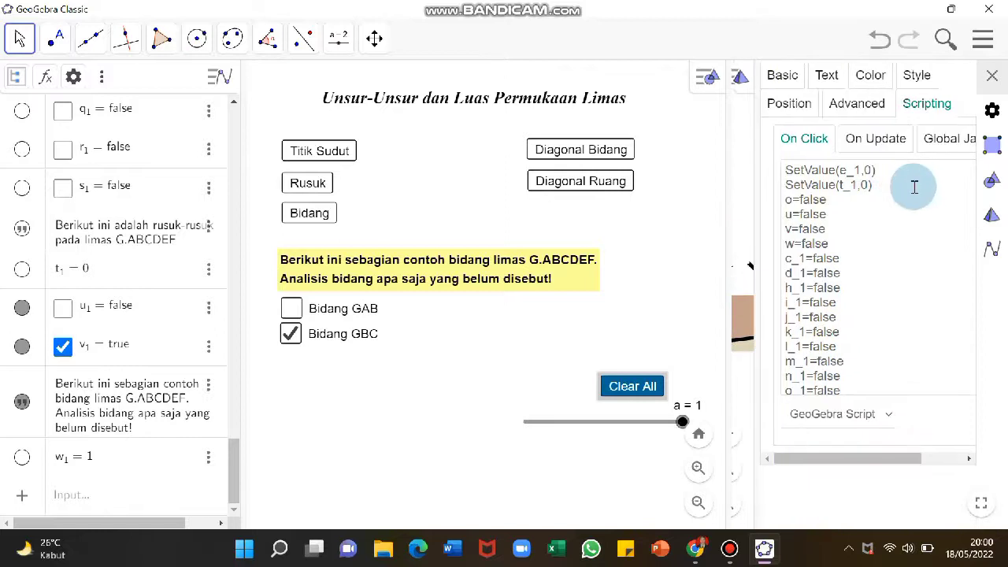
{"action": "left_click", "coordinate": [914, 186]}
{"action": "key", "text": "Return"}
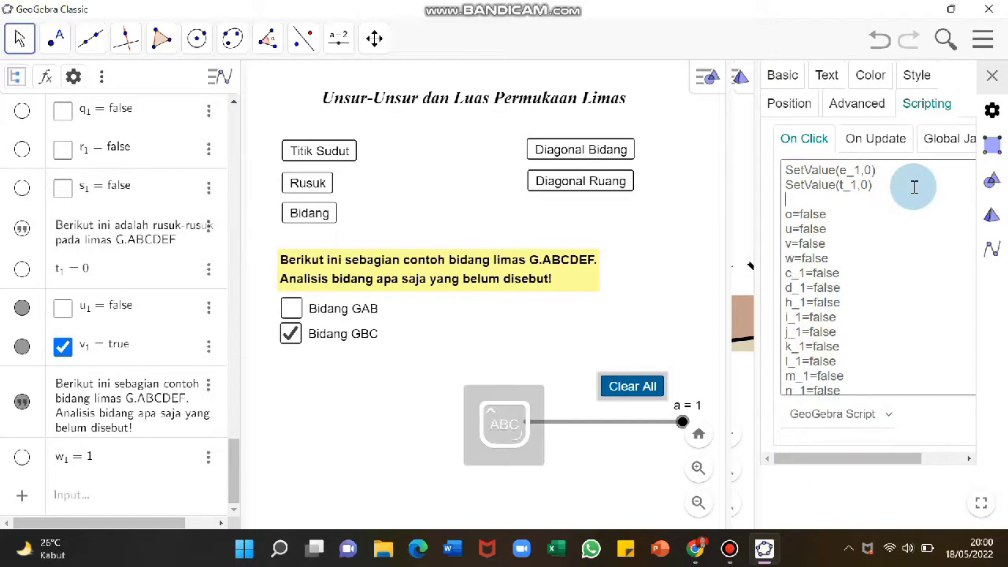
{"action": "type", "text": "SetValue(w_1,0)"}
{"action": "key", "text": "Return"}
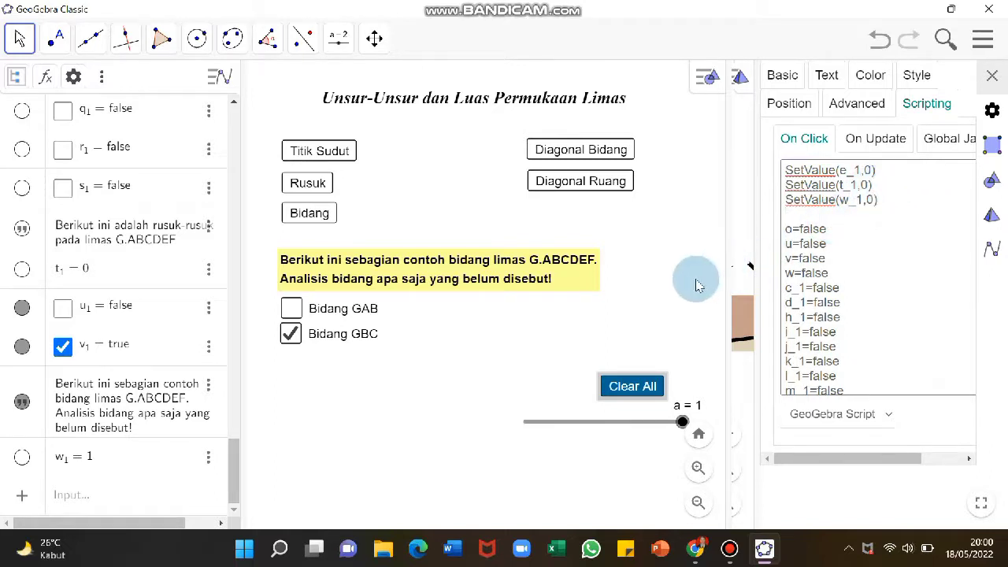
Check Bidang GAB alongside Bidang GBC and test the Clear All button
{"action": "left_click", "coordinate": [69, 314]}
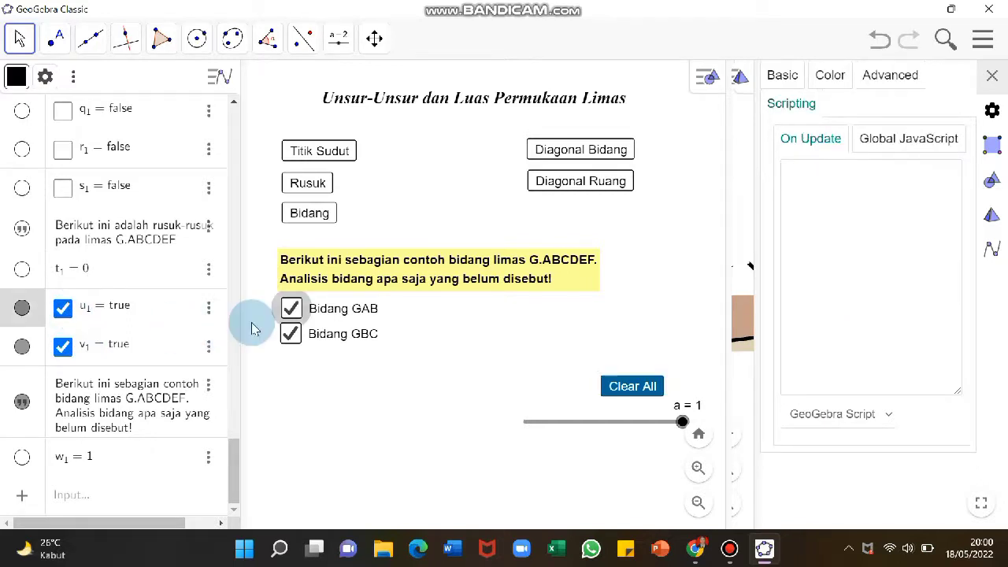
{"action": "left_click", "coordinate": [992, 75]}
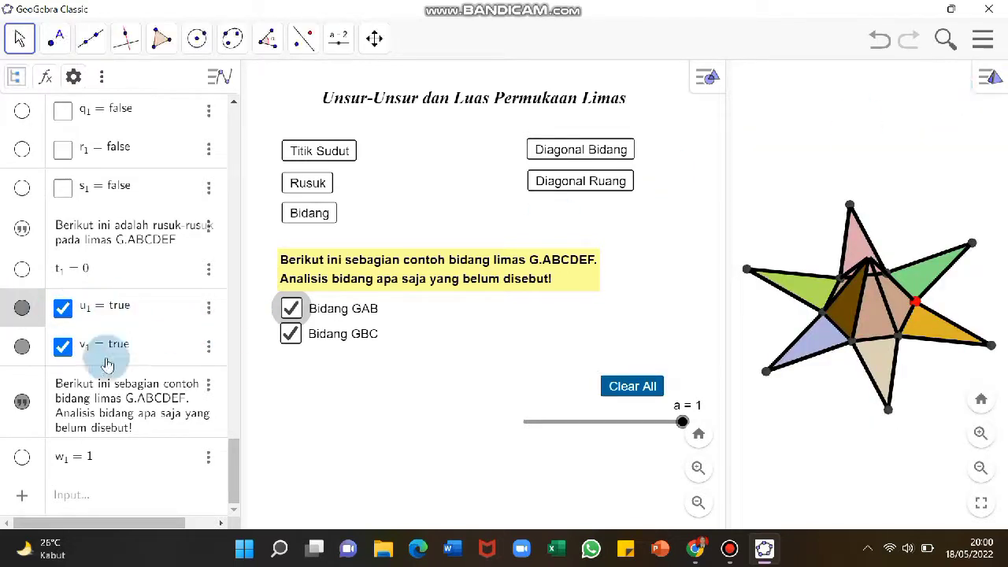
{"action": "left_click", "coordinate": [635, 385]}
Add the lines u_1=false and v_1=false below SetValue(w_1,0) in the Clear All button's On Click script
{"action": "right_click", "coordinate": [635, 386]}
{"action": "left_click", "coordinate": [703, 512]}
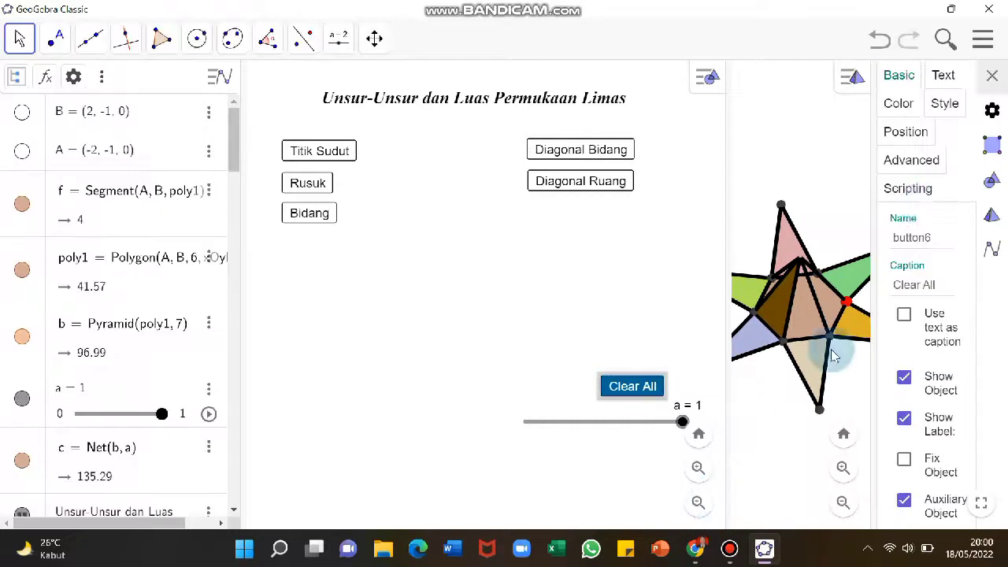
{"action": "left_click", "coordinate": [936, 162]}
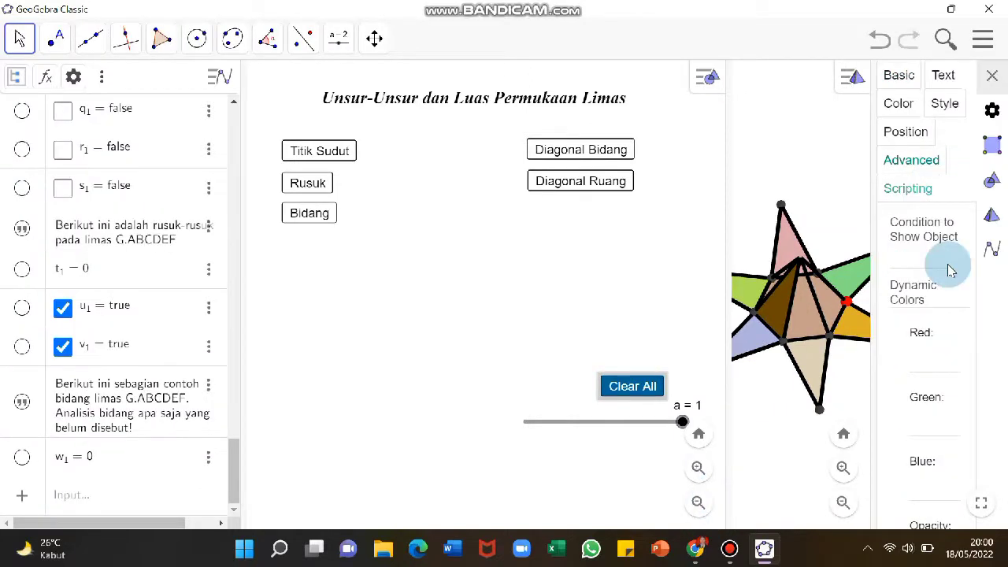
{"action": "left_click", "coordinate": [909, 190]}
{"action": "left_click_drag", "start_coordinate": [875, 229], "coordinate": [819, 226]}
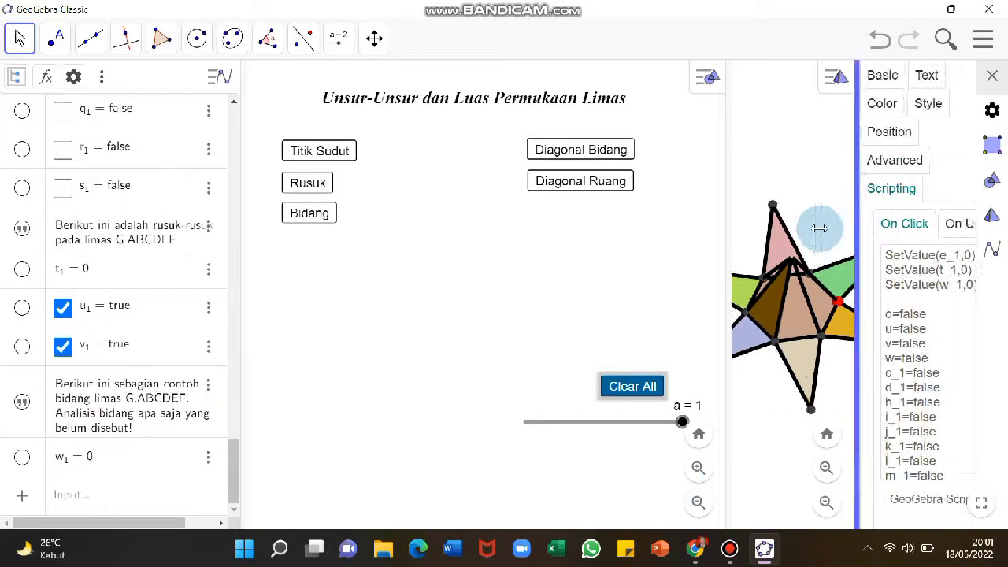
{"action": "left_click", "coordinate": [859, 241]}
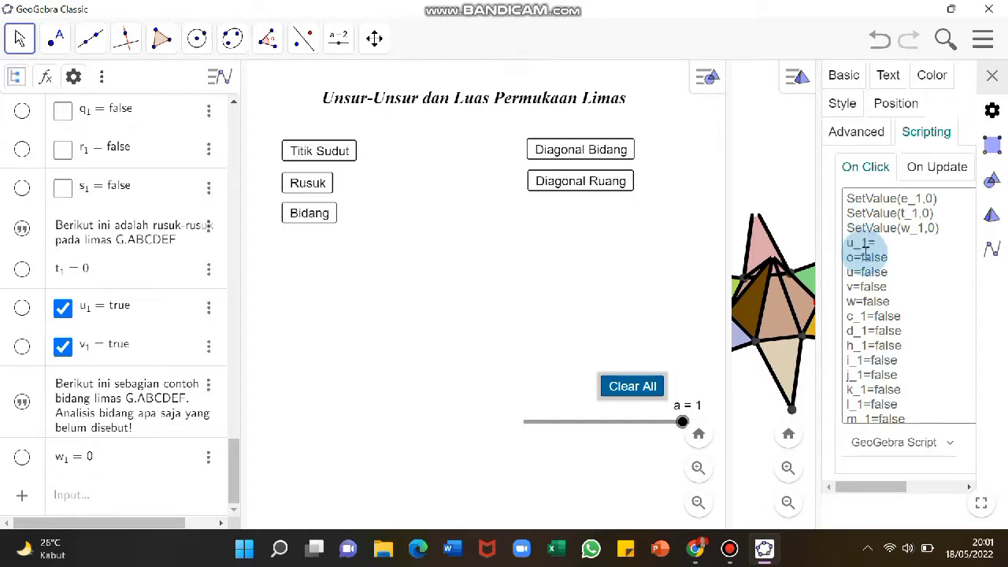
{"action": "key", "text": "Return"}
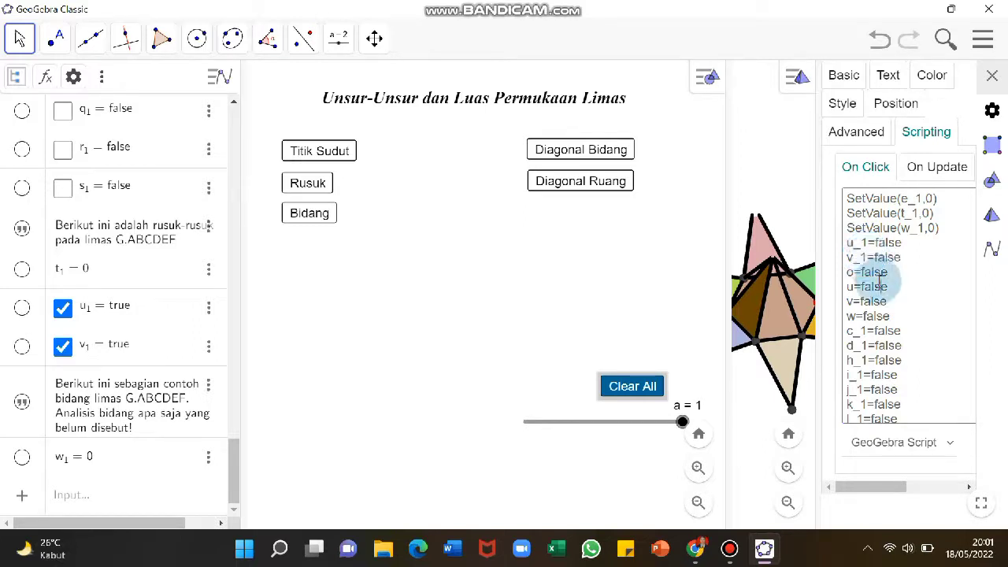
{"action": "left_click", "coordinate": [990, 76]}
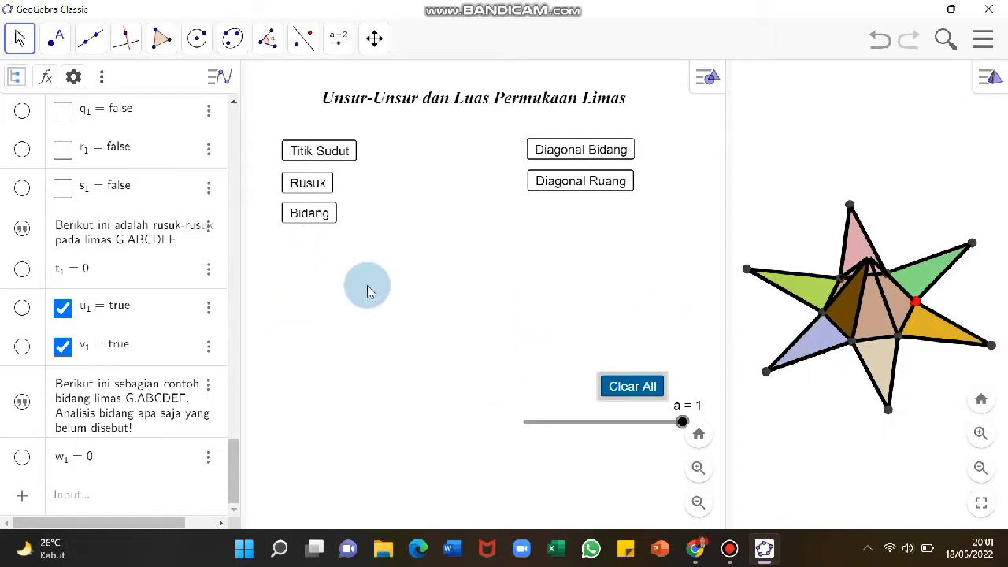
Test the Titik Sudut, Rusuk and Bidang buttons with Clear All, and toggle the Bidang GAB check box
{"action": "left_click", "coordinate": [316, 161]}
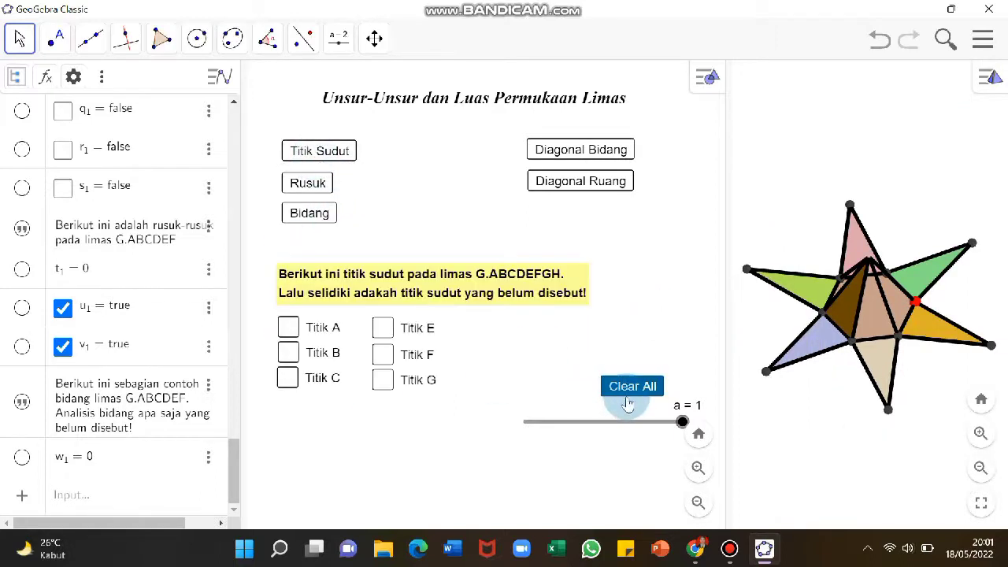
{"action": "left_click", "coordinate": [312, 183]}
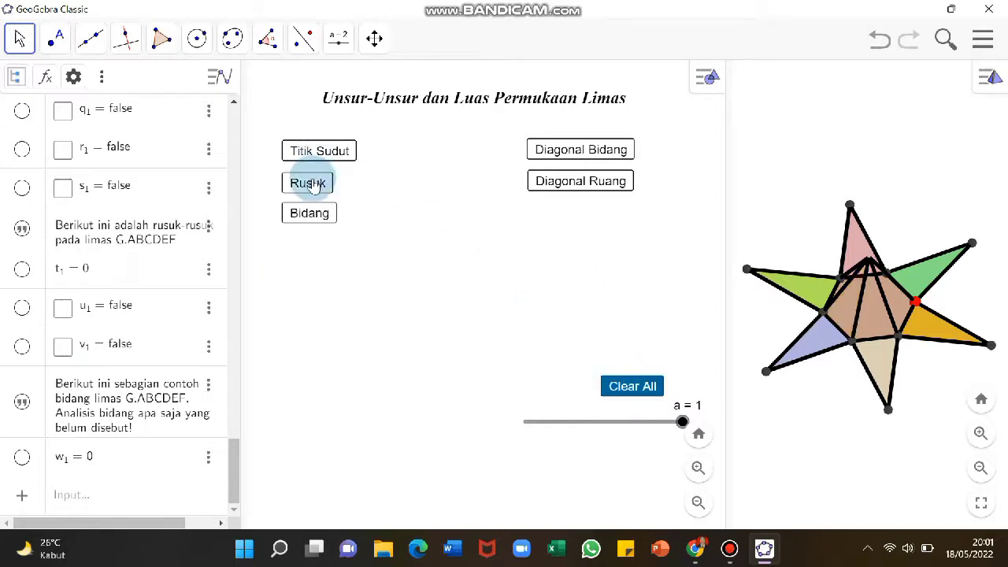
{"action": "left_click", "coordinate": [618, 384]}
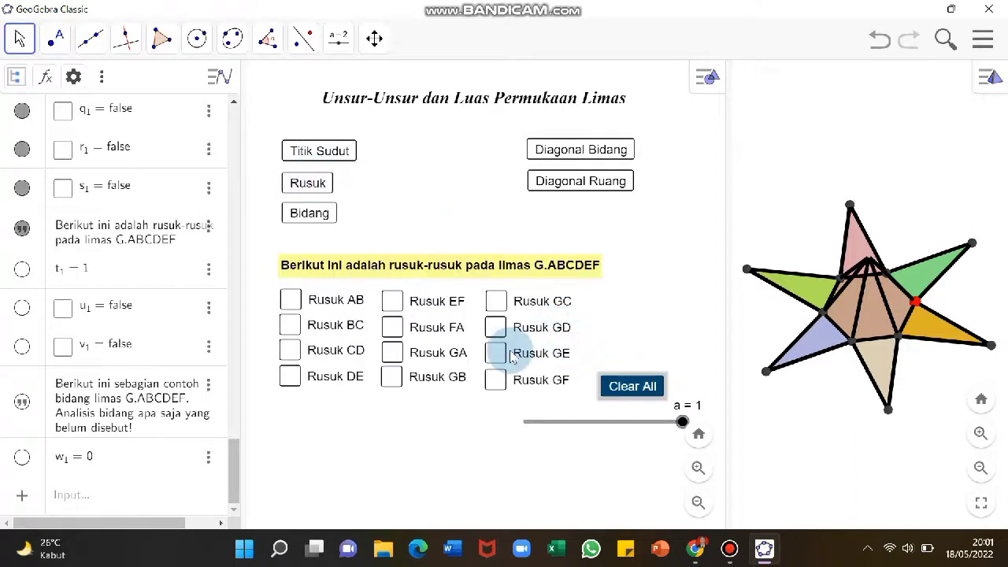
{"action": "left_click", "coordinate": [304, 219]}
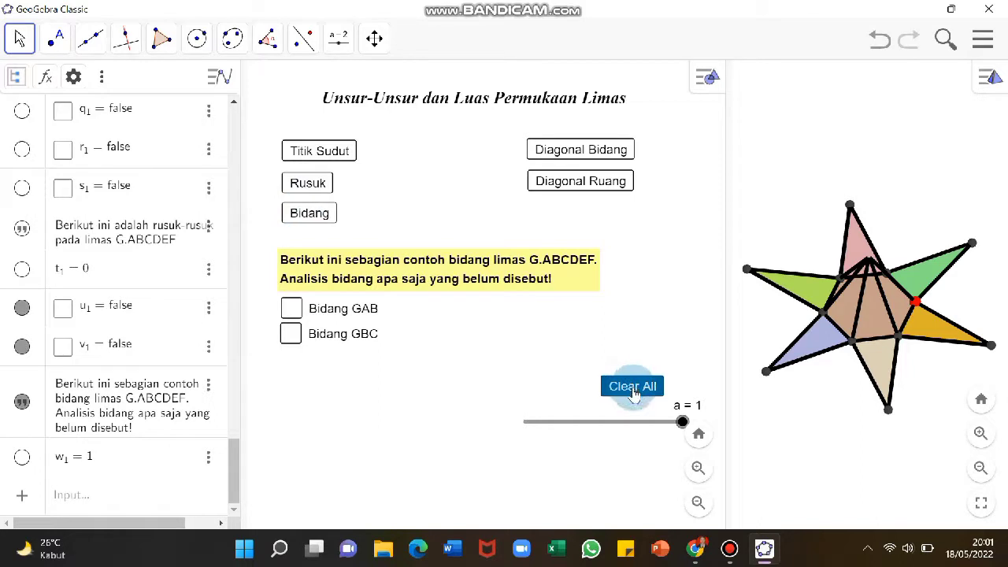
{"action": "left_click", "coordinate": [292, 308]}
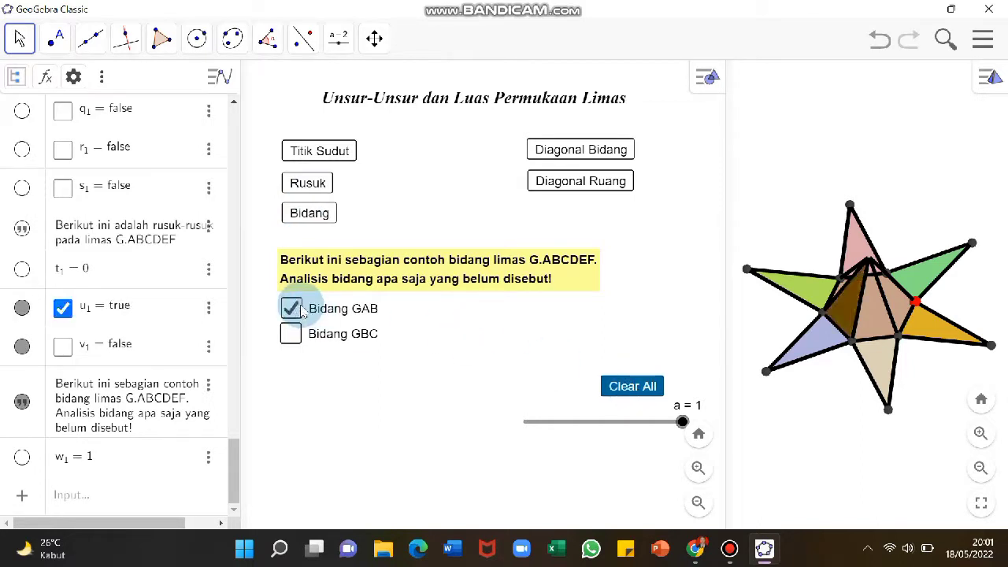
{"action": "left_click", "coordinate": [292, 308]}
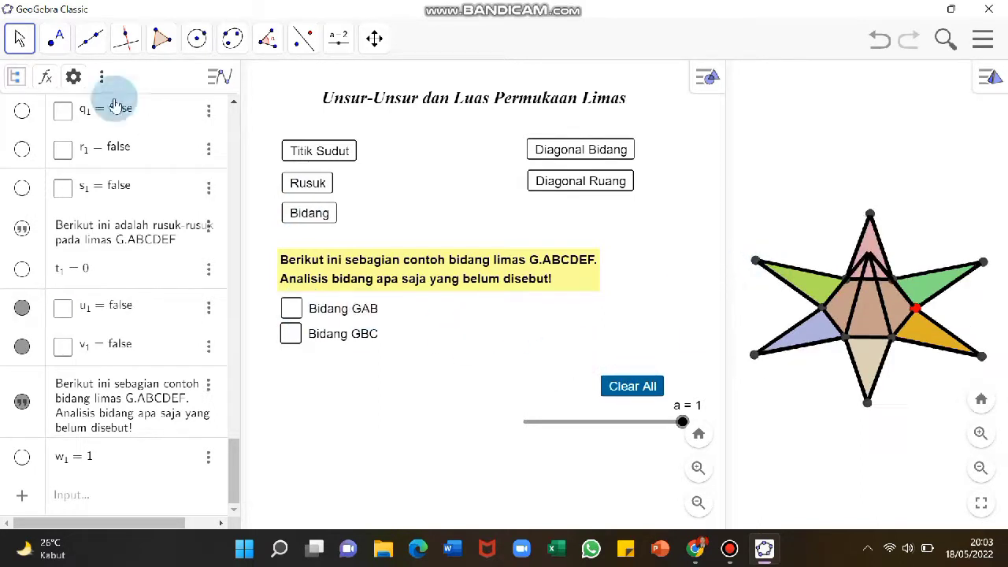
Draw a triangle on the pyramid's front face from the apex to two base vertices with the Polygon tool, and hide the apex point's label
{"action": "left_click", "coordinate": [160, 38]}
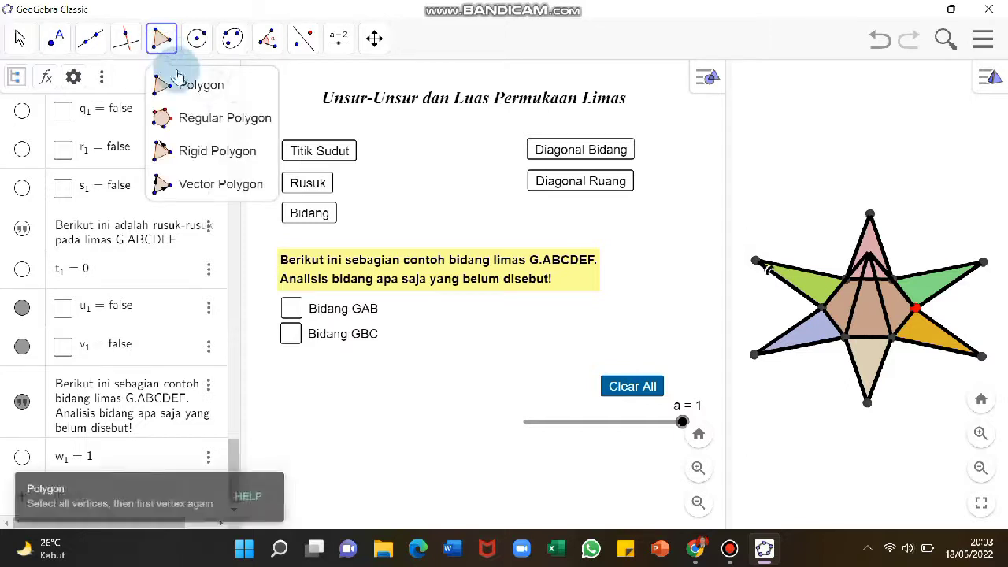
{"action": "left_click", "coordinate": [175, 84]}
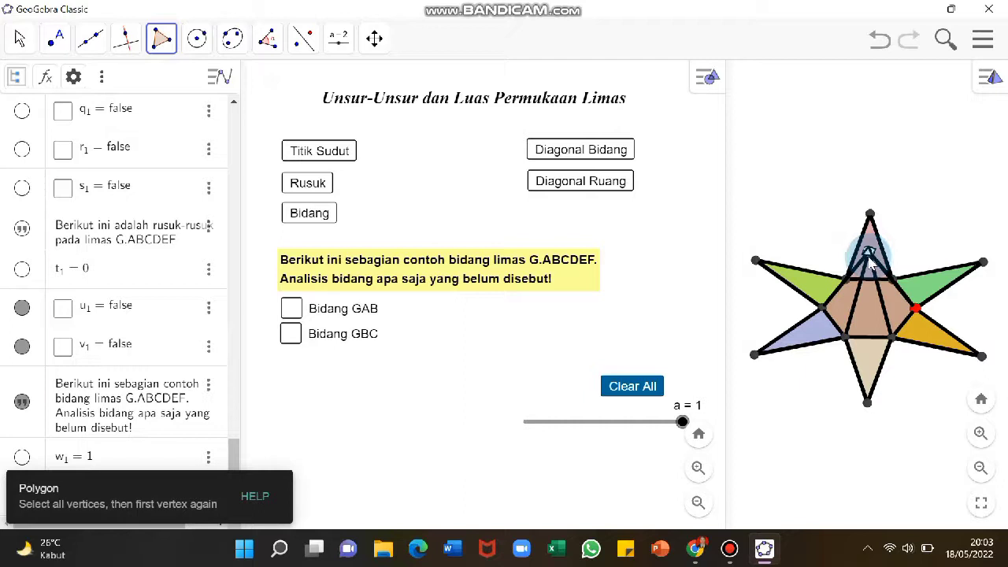
{"action": "left_click", "coordinate": [868, 260]}
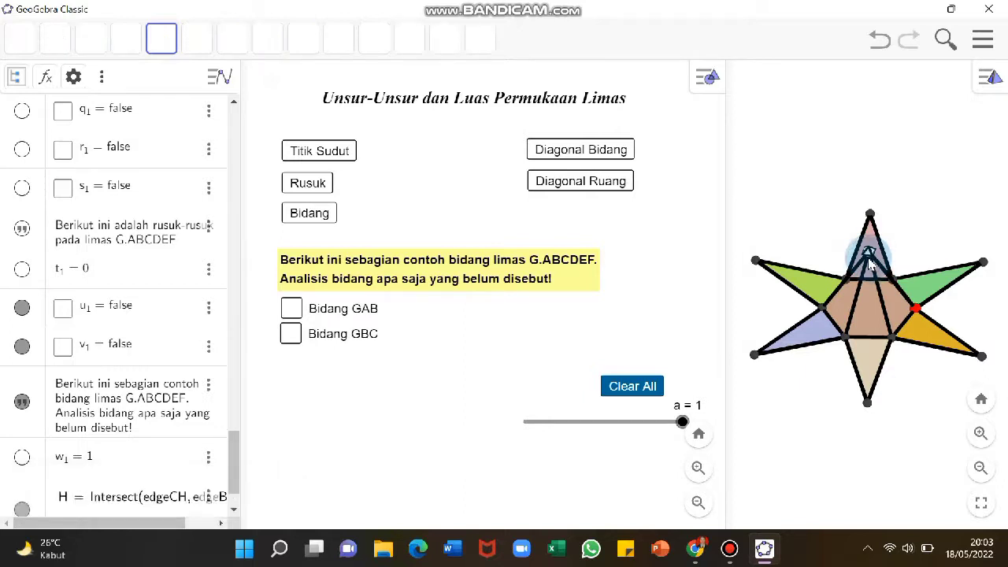
{"action": "left_click", "coordinate": [844, 338]}
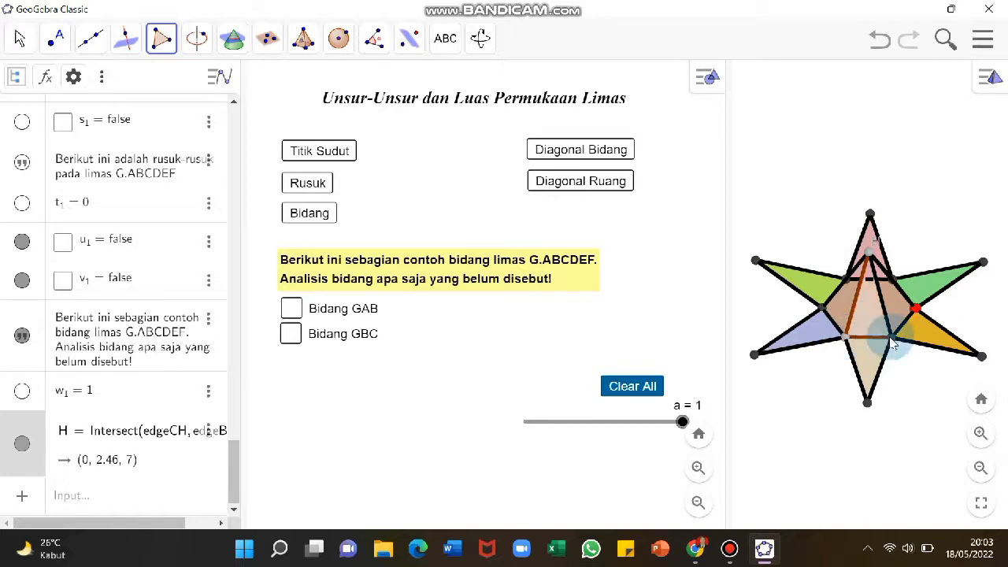
{"action": "left_click", "coordinate": [891, 337]}
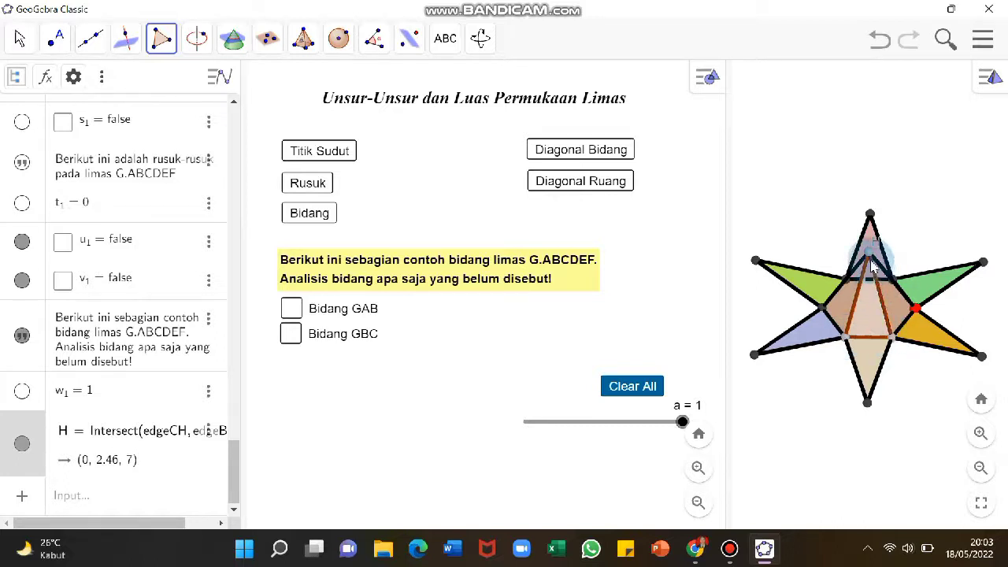
{"action": "left_click", "coordinate": [871, 263]}
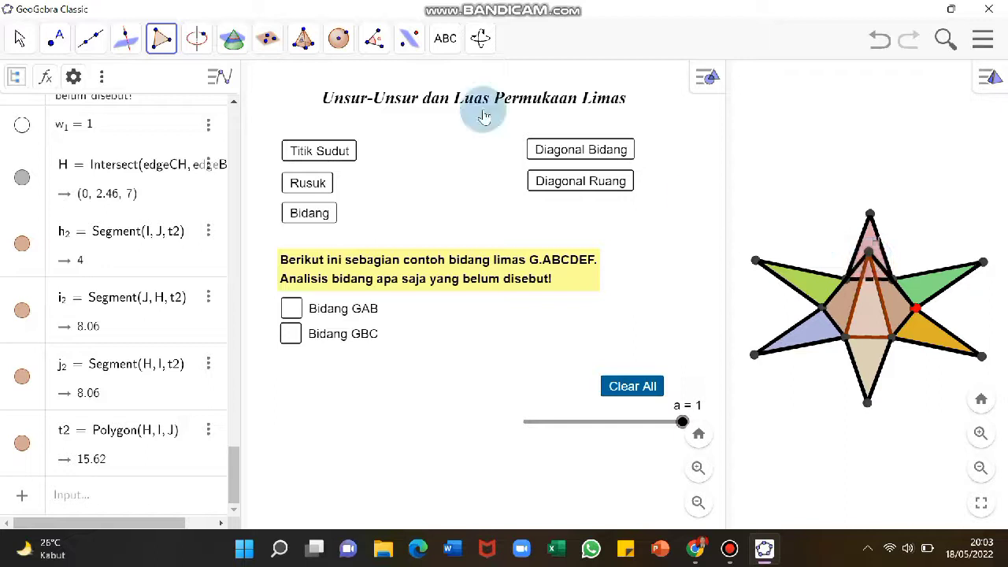
{"action": "left_click", "coordinate": [20, 37]}
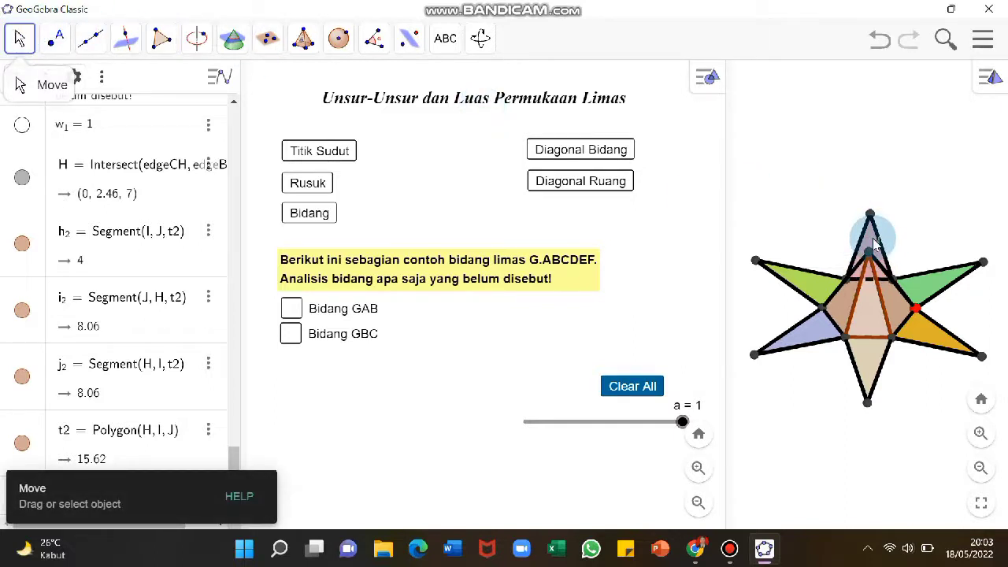
{"action": "right_click", "coordinate": [877, 248]}
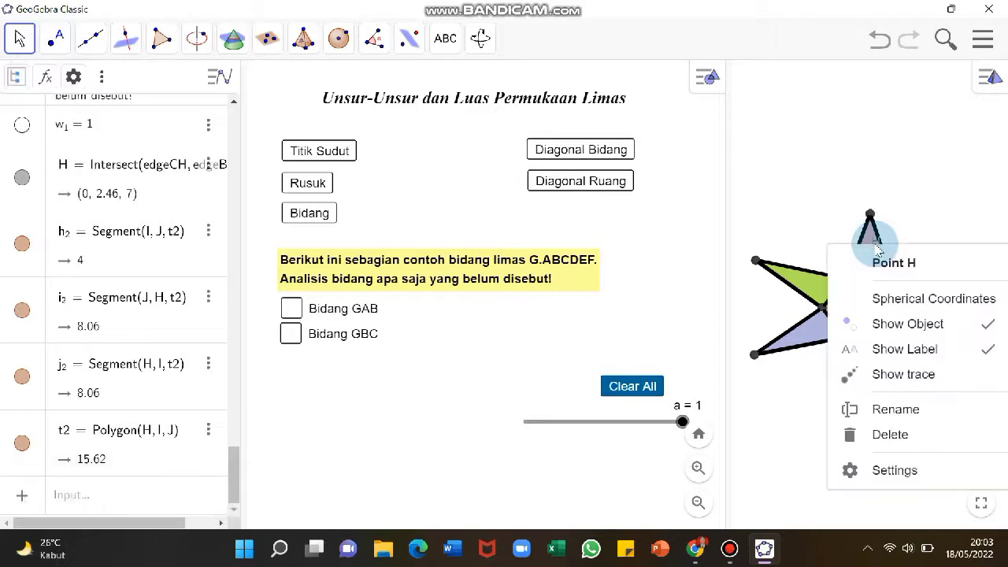
{"action": "left_click", "coordinate": [885, 348]}
Hide the new triangle's edge segments and colour its face dark brown with opacity 100
{"action": "left_click_drag", "start_coordinate": [832, 389], "coordinate": [837, 365]}
{"action": "left_click", "coordinate": [866, 328]}
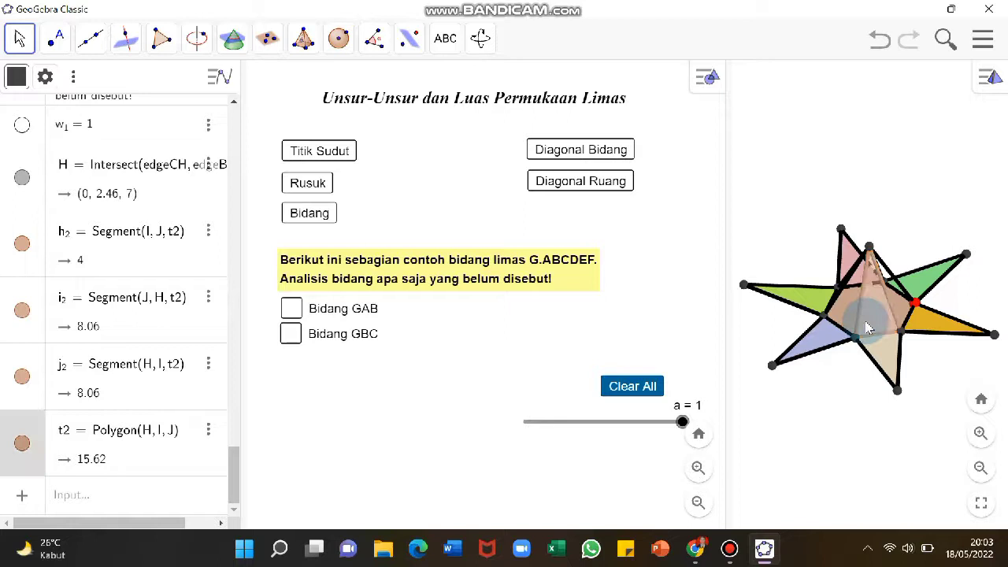
{"action": "right_click", "coordinate": [866, 328]}
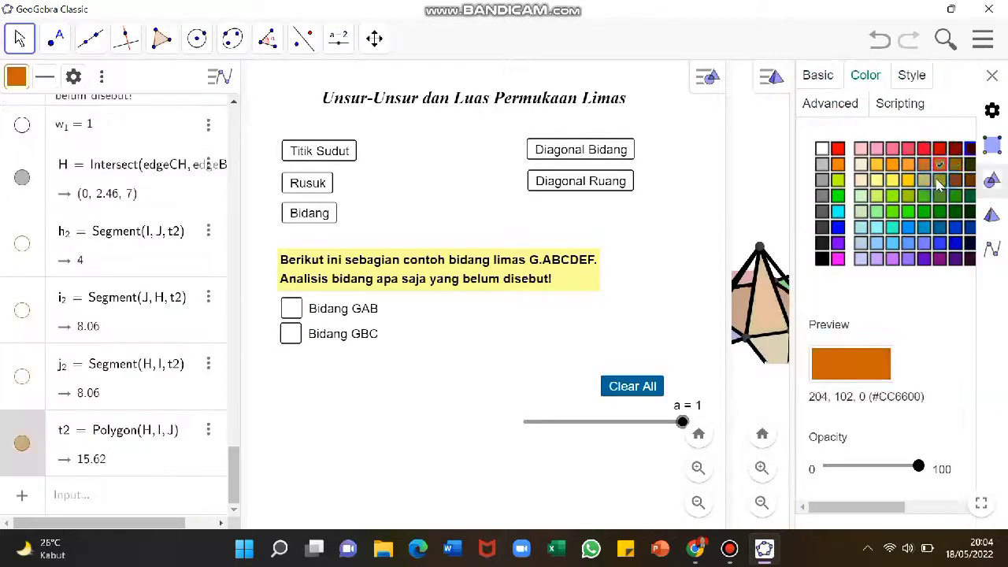
{"action": "left_click", "coordinate": [955, 164]}
{"action": "left_click", "coordinate": [992, 76]}
Check Bidang GBC and set the condition to show object of polygon t2 to v_1==true
{"action": "left_click", "coordinate": [290, 333]}
{"action": "mouse_move", "coordinate": [234, 490]}
{"action": "left_mouse_down"}
{"action": "mouse_move", "coordinate": [236, 438]}
{"action": "mouse_move", "coordinate": [234, 491]}
{"action": "mouse_move", "coordinate": [217, 419]}
{"action": "mouse_move", "coordinate": [234, 409]}
{"action": "mouse_move", "coordinate": [234, 486]}
{"action": "left_mouse_up"}
{"action": "left_click", "coordinate": [210, 432]}
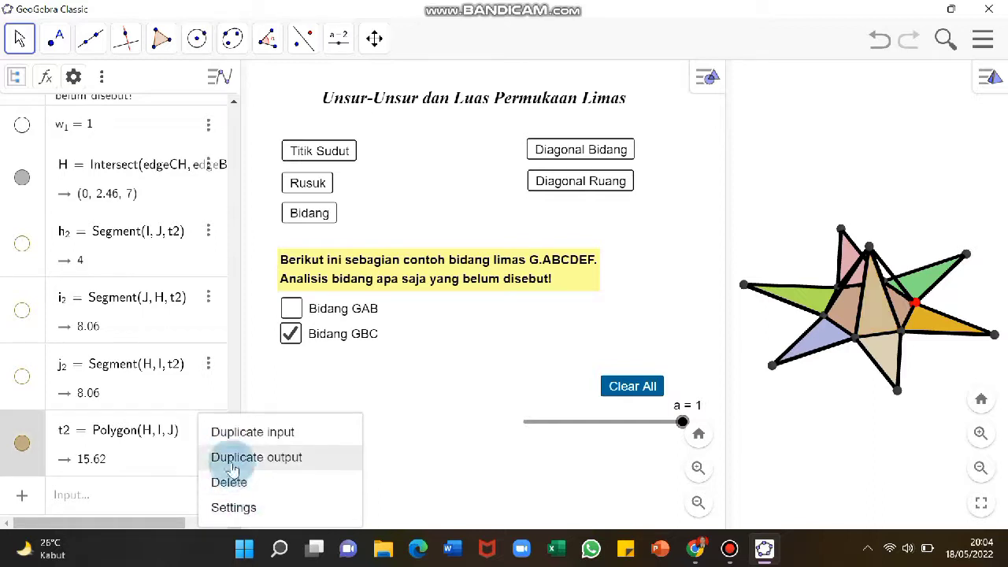
{"action": "left_click", "coordinate": [233, 507]}
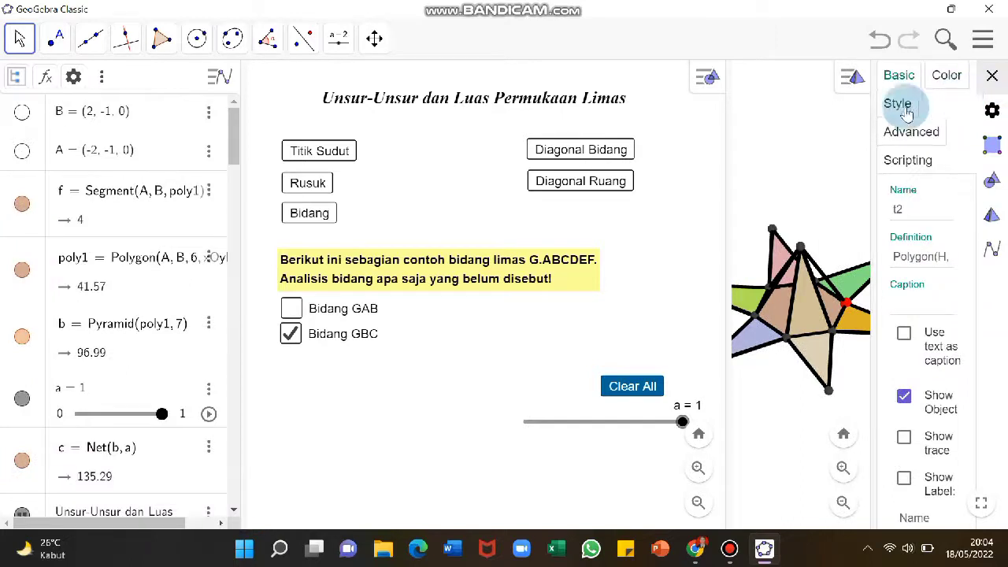
{"action": "left_click", "coordinate": [913, 132]}
{"action": "left_click", "coordinate": [917, 235]}
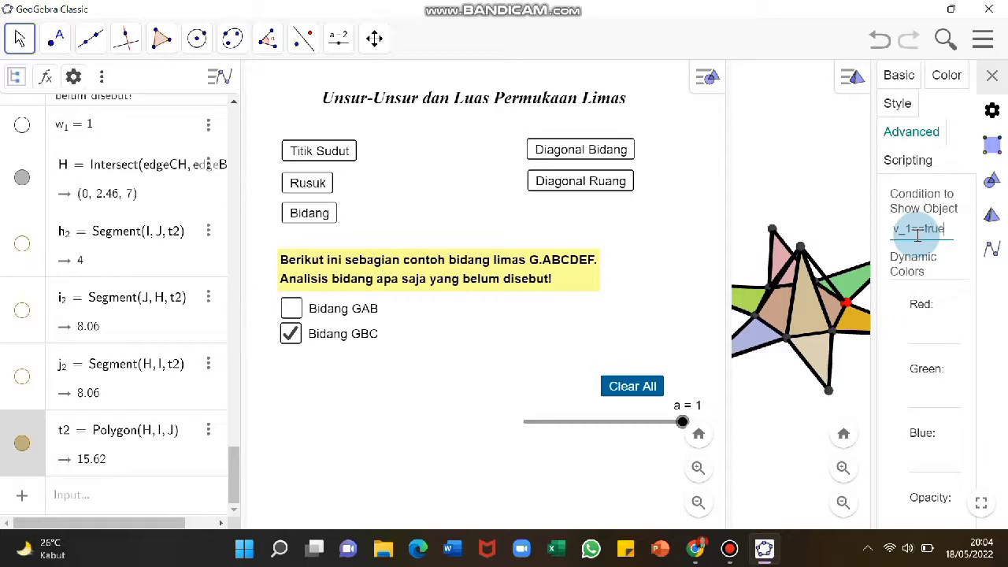
{"action": "left_click", "coordinate": [992, 75]}
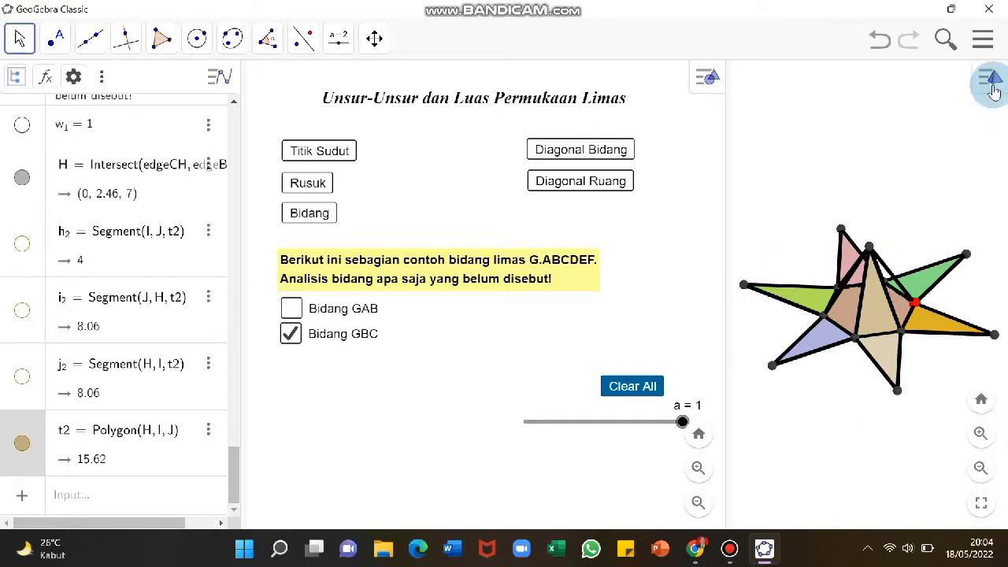
Test the Bidang GBC and Bidang GAB check boxes together with the Clear All and Bidang buttons
{"action": "left_click", "coordinate": [291, 336]}
{"action": "left_click", "coordinate": [290, 336]}
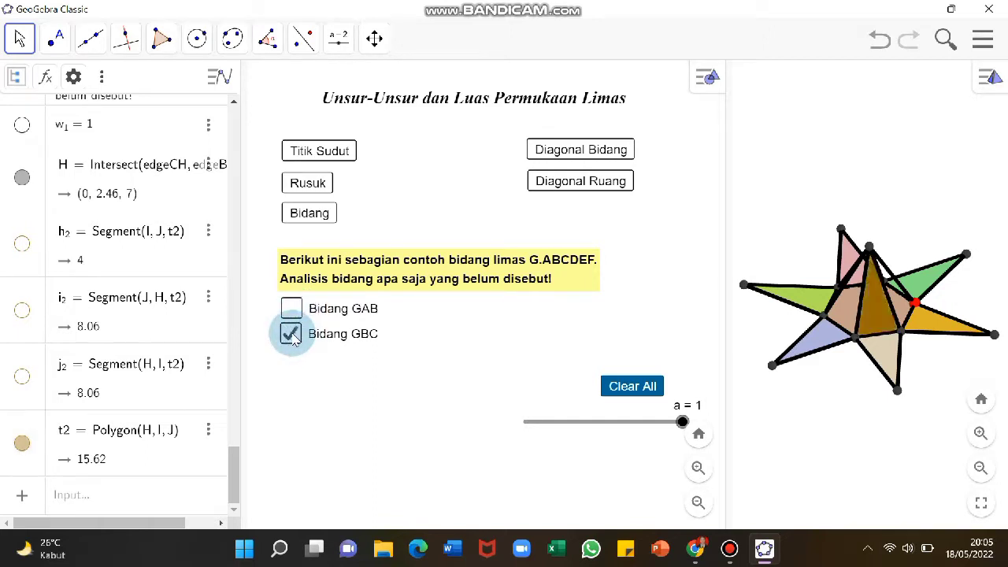
{"action": "left_click", "coordinate": [290, 309]}
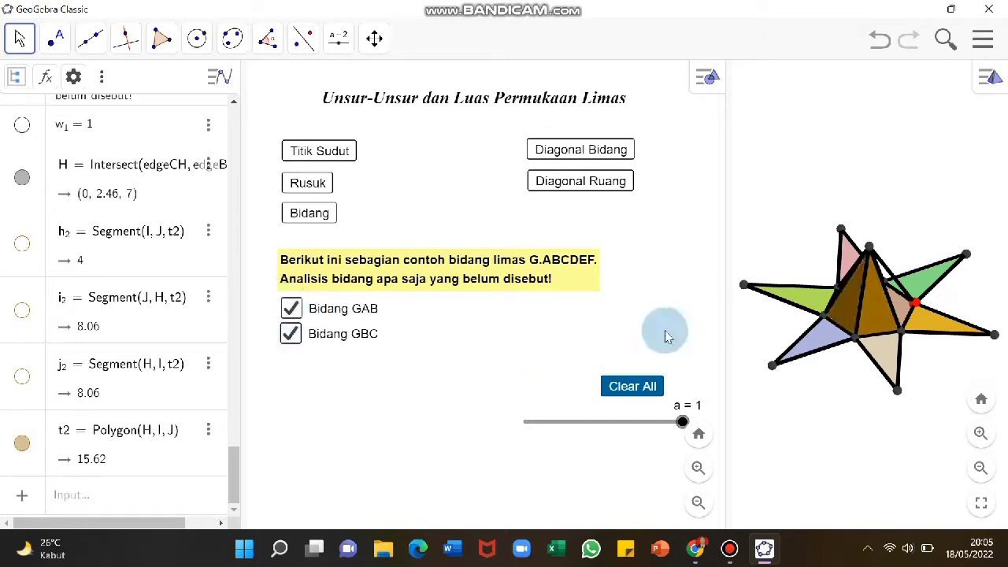
{"action": "left_click", "coordinate": [645, 392]}
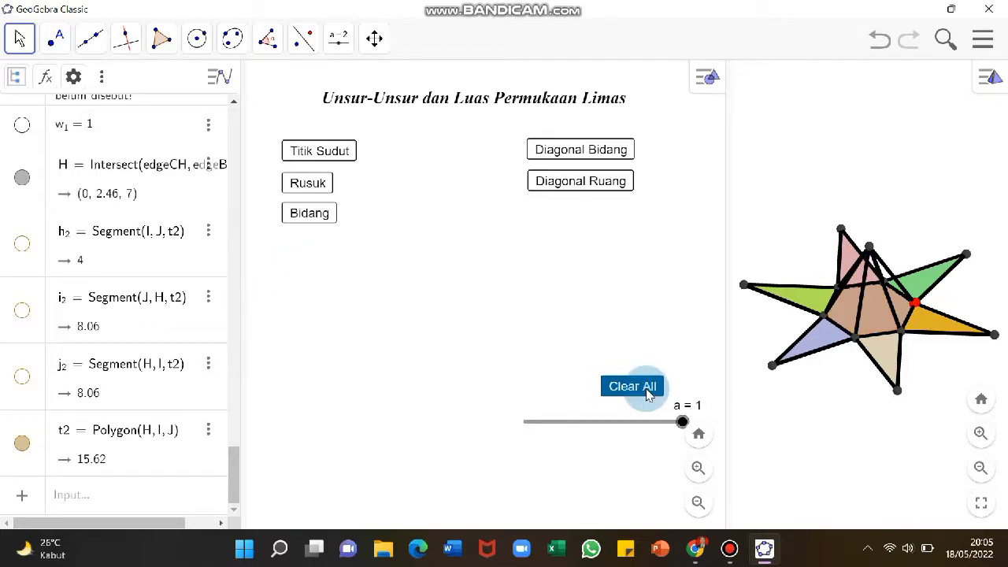
{"action": "left_click", "coordinate": [308, 223]}
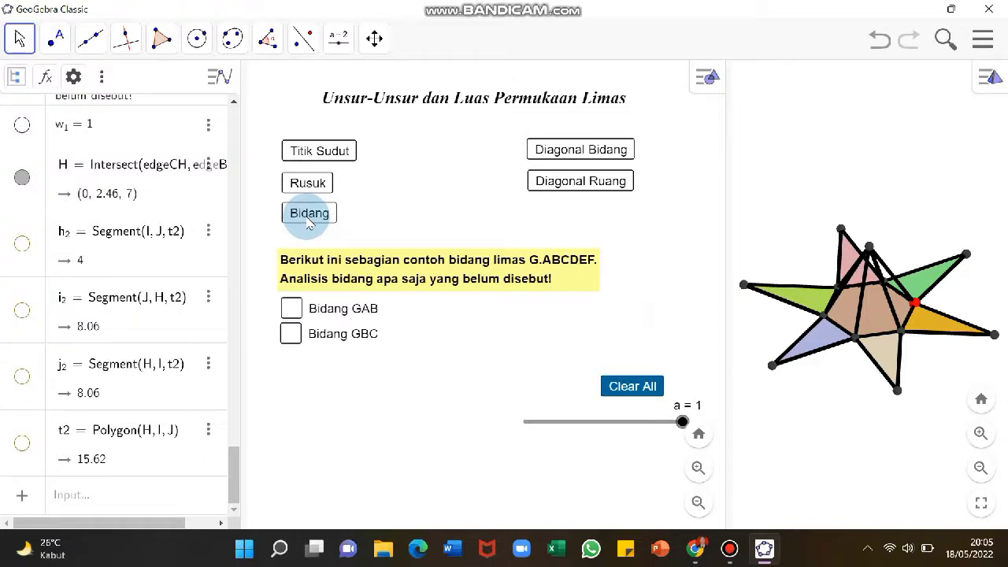
{"action": "left_click", "coordinate": [307, 218]}
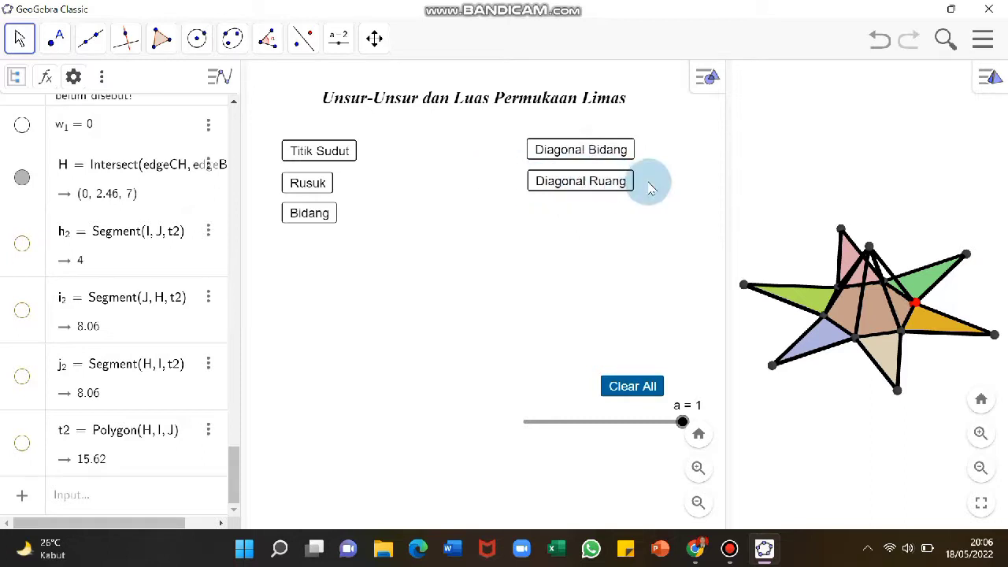
Give the title text "Unsur-Unsur dan Luas Permukaan Limas" a light yellow background colour (#FFFF66)
{"action": "right_click", "coordinate": [536, 104]}
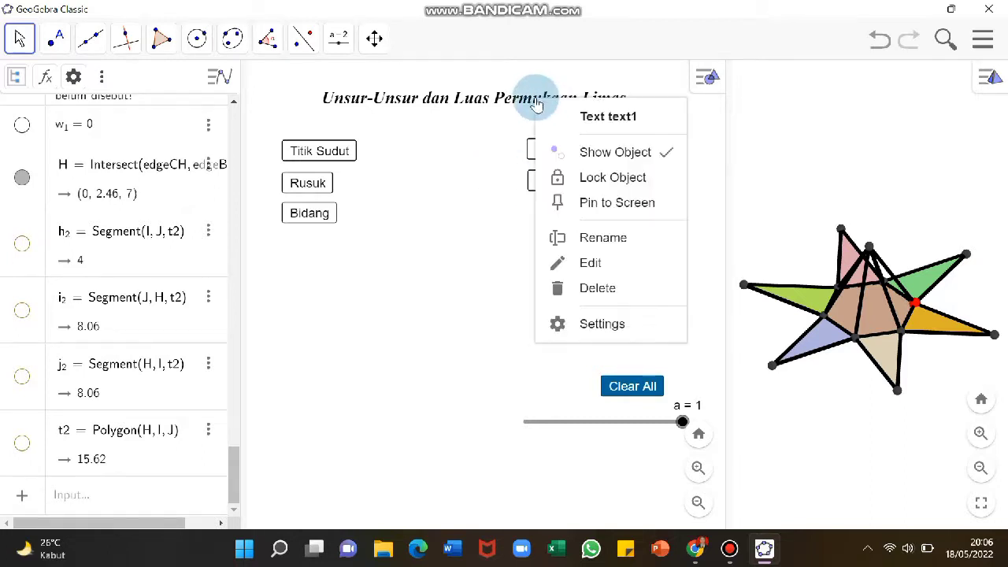
{"action": "left_click", "coordinate": [618, 327]}
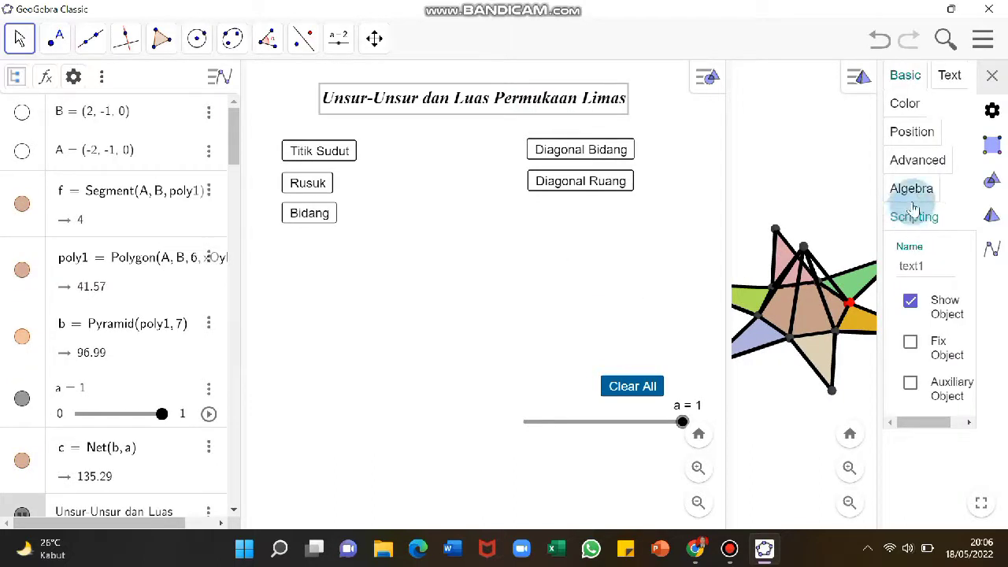
{"action": "left_click_drag", "start_coordinate": [877, 198], "coordinate": [811, 189]}
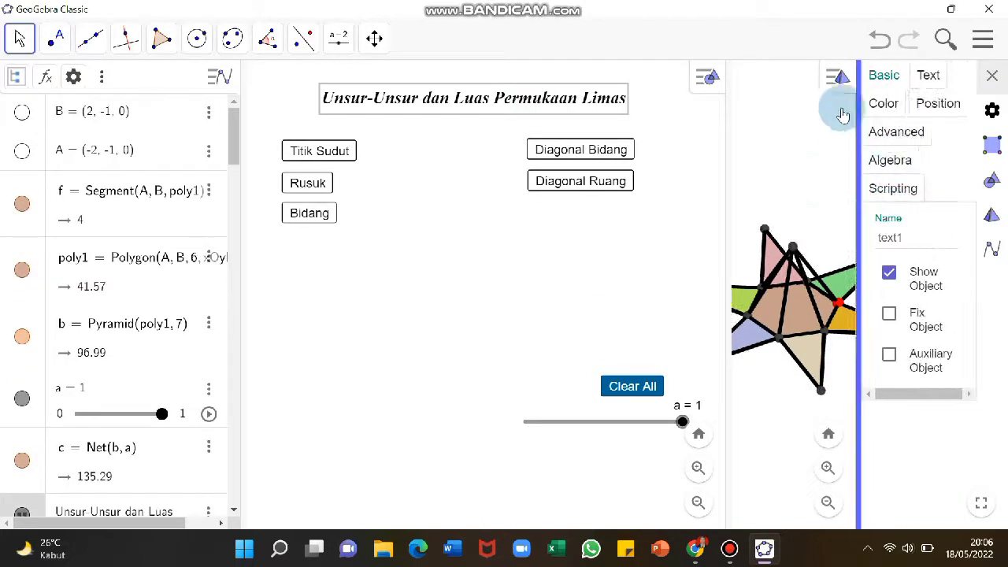
{"action": "left_click", "coordinate": [919, 75]}
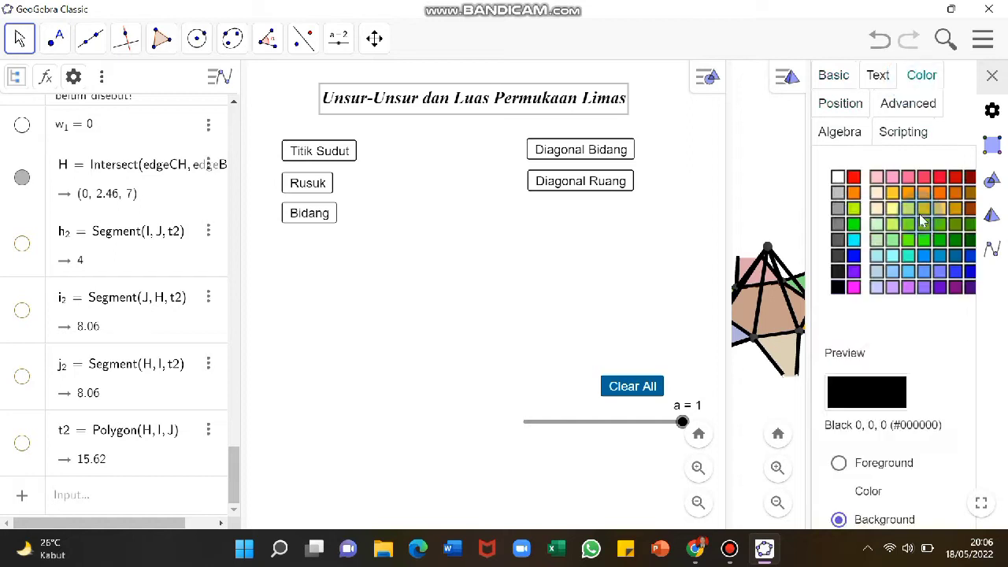
{"action": "left_click", "coordinate": [924, 209]}
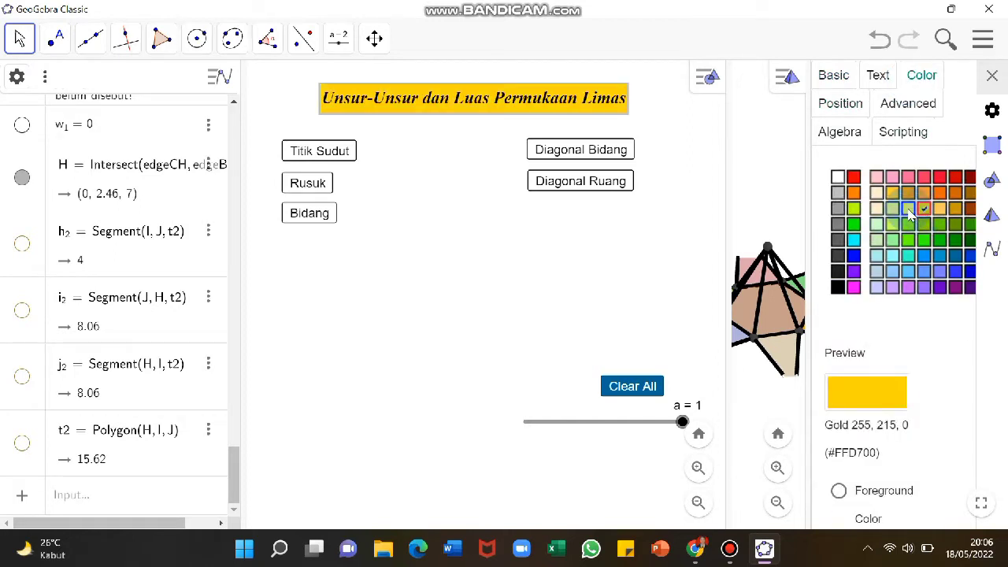
{"action": "left_click", "coordinate": [907, 210]}
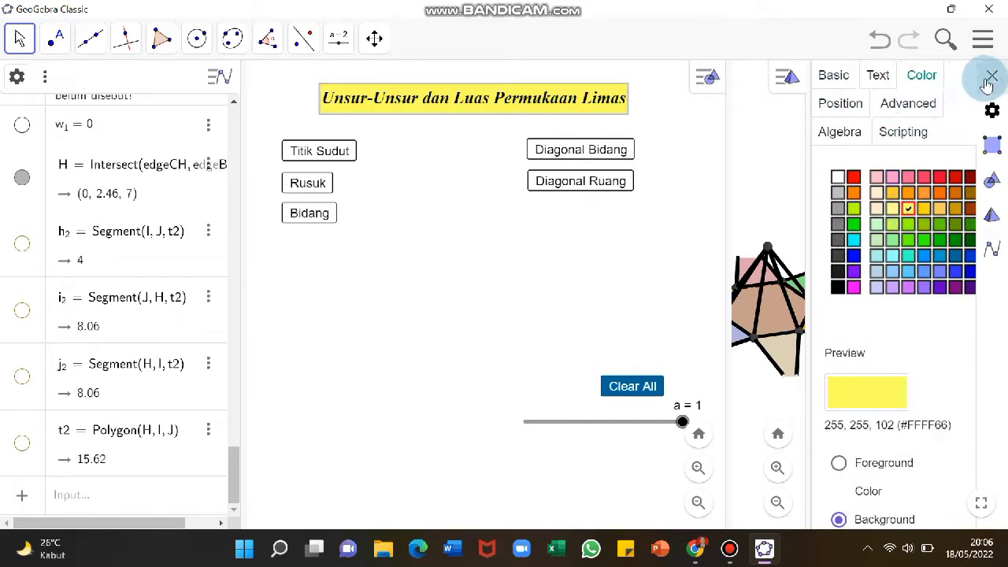
{"action": "left_click", "coordinate": [991, 76]}
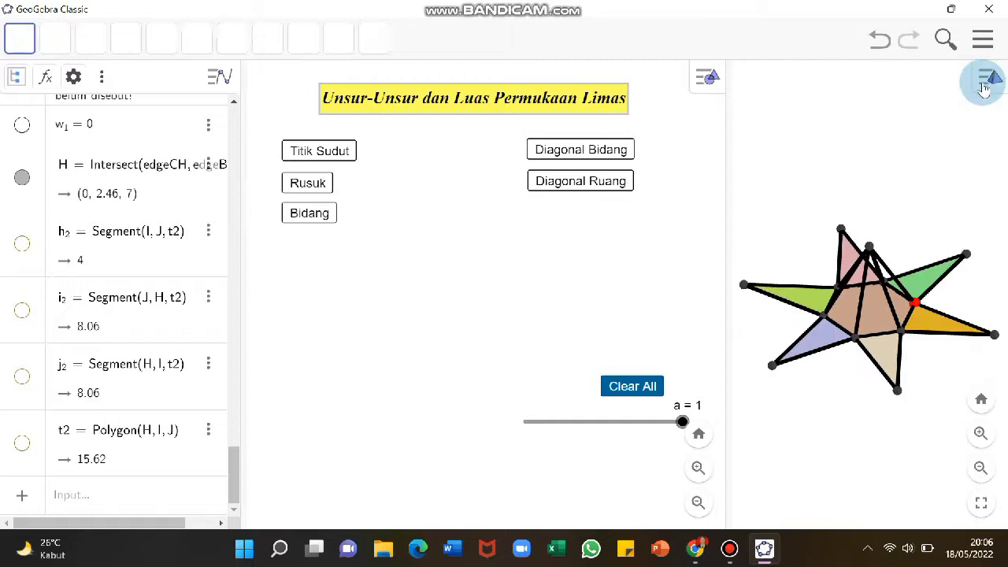
{"action": "right_click", "coordinate": [496, 282]}
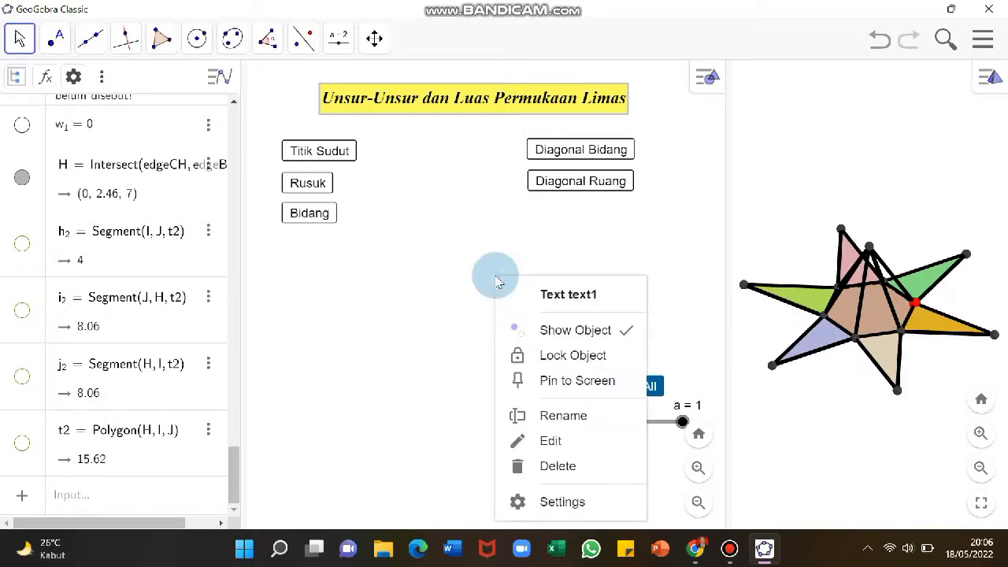
{"action": "left_click", "coordinate": [562, 501]}
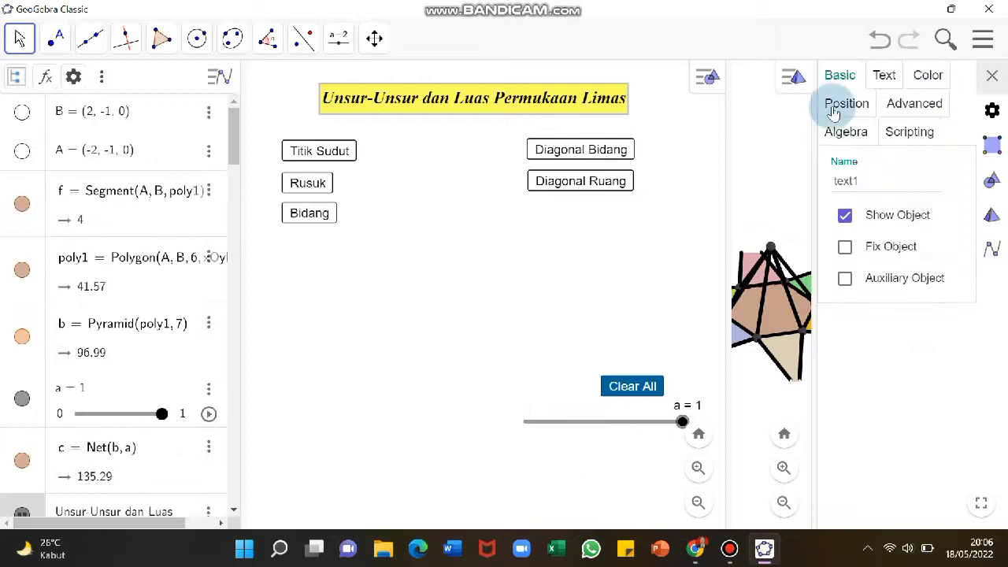
{"action": "left_click", "coordinate": [910, 82]}
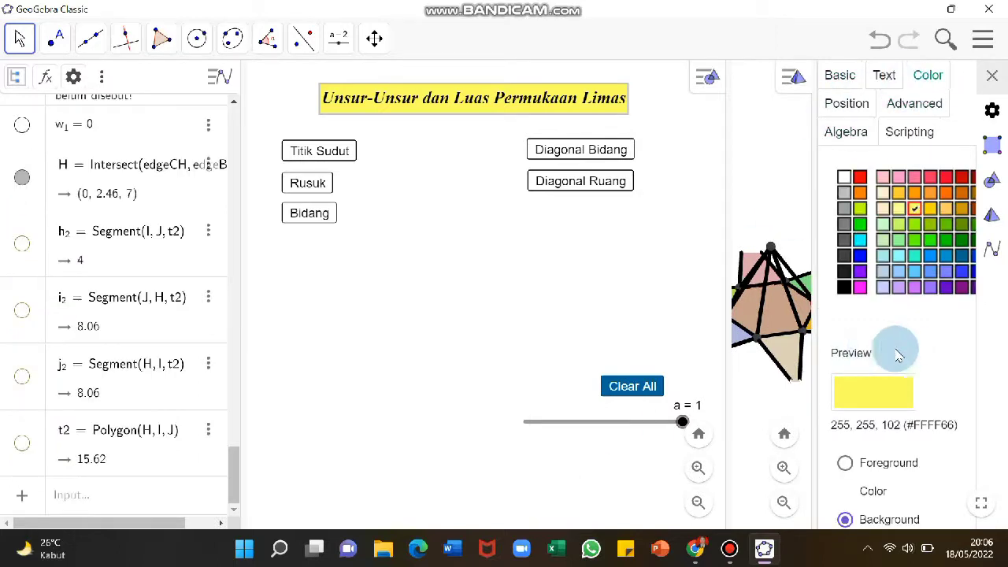
{"action": "left_click_drag", "start_coordinate": [817, 379], "coordinate": [767, 355]}
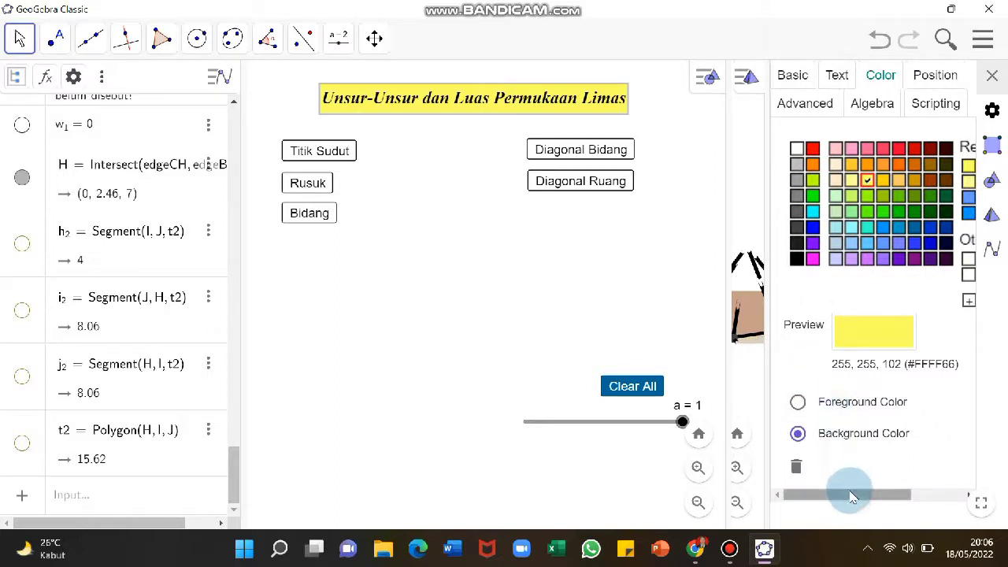
{"action": "mouse_move", "coordinate": [849, 492]}
{"action": "left_mouse_down"}
{"action": "mouse_move", "coordinate": [862, 496]}
{"action": "mouse_move", "coordinate": [857, 490]}
{"action": "left_mouse_up"}
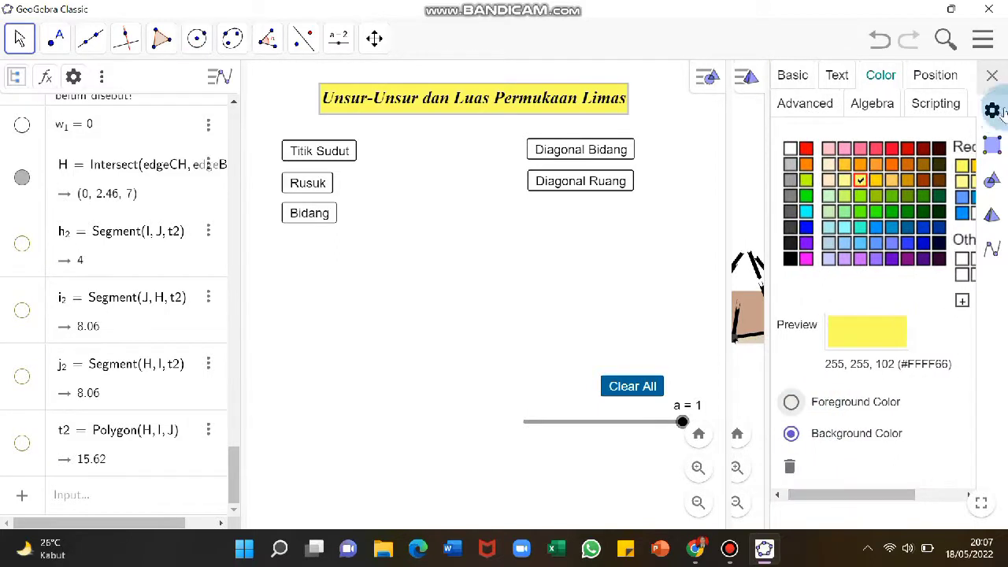
{"action": "left_click", "coordinate": [991, 75]}
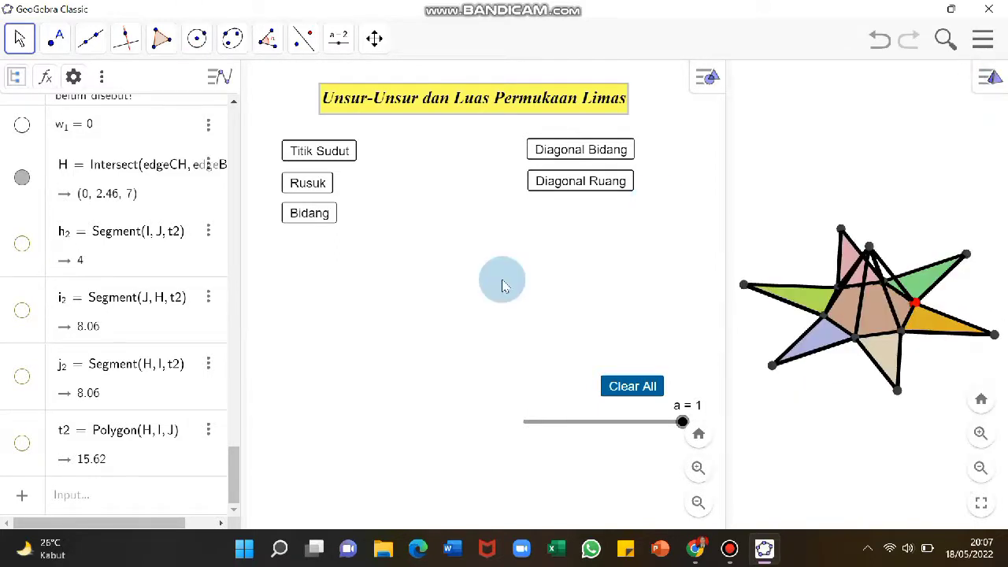
Set the background colour of the 2D Graphics view to dark gold 204, 153, 0 (#CC9900)
{"action": "right_click", "coordinate": [431, 281]}
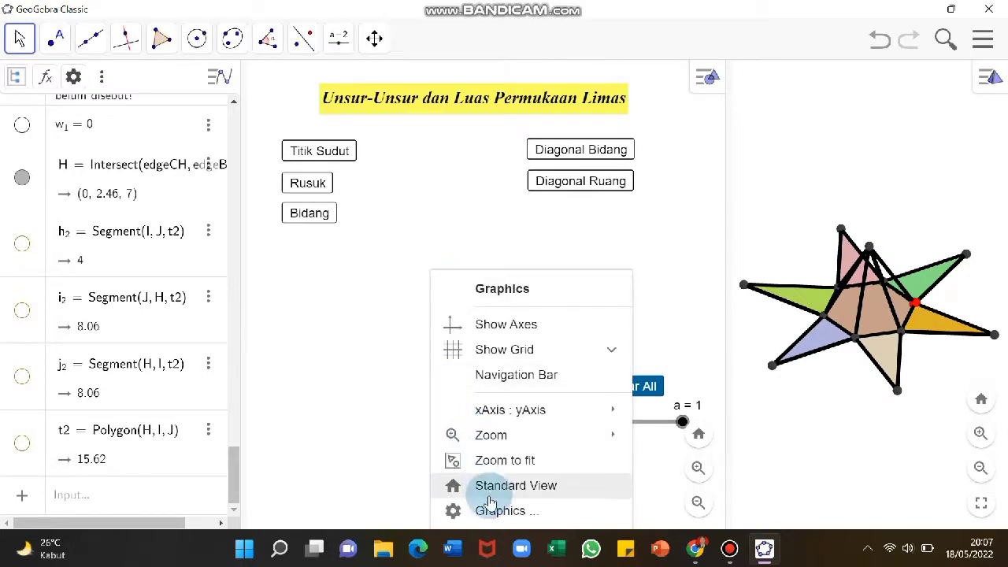
{"action": "left_click", "coordinate": [496, 511]}
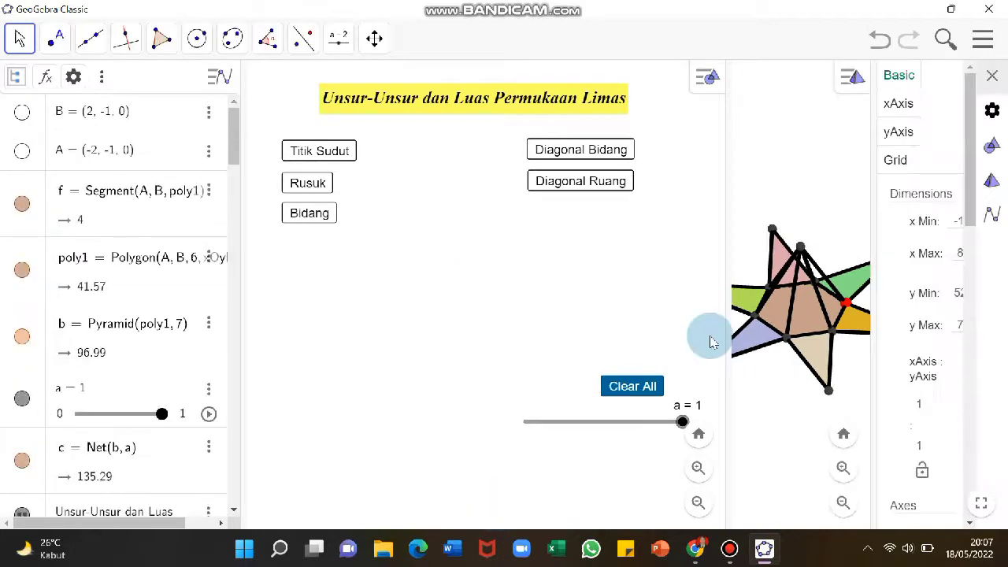
{"action": "left_click_drag", "start_coordinate": [874, 299], "coordinate": [724, 270]}
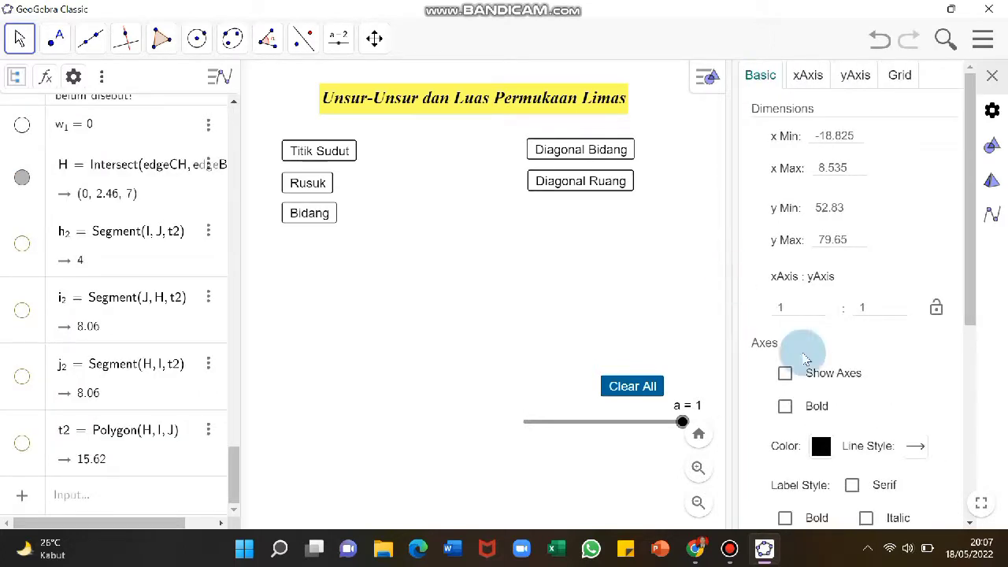
{"action": "left_click_drag", "start_coordinate": [972, 239], "coordinate": [951, 403]}
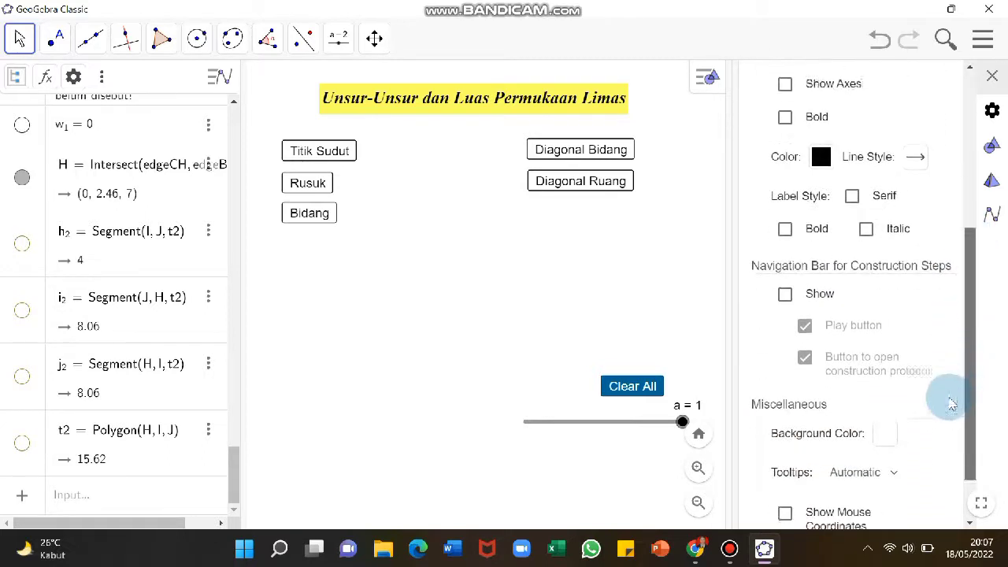
{"action": "scroll", "coordinate": [906, 378], "scroll_direction": "down", "scroll_amount": 1}
{"action": "left_click", "coordinate": [880, 366]}
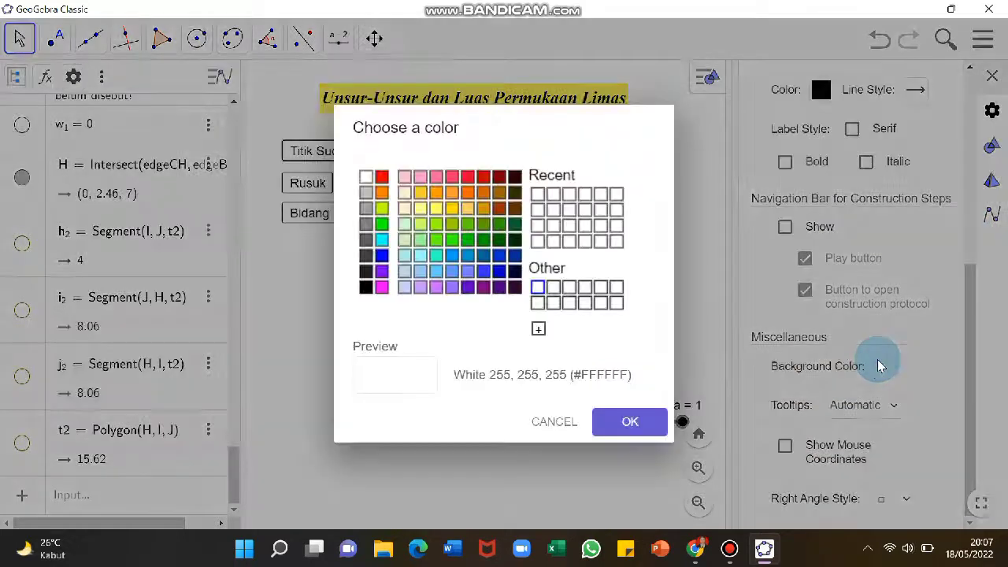
{"action": "left_click", "coordinate": [453, 210]}
{"action": "left_click", "coordinate": [479, 209]}
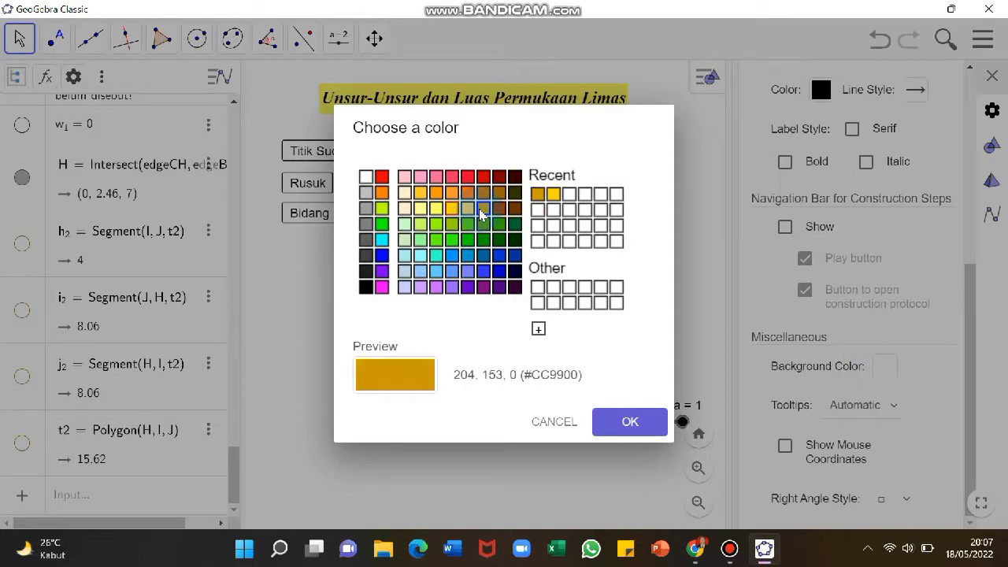
{"action": "left_click", "coordinate": [620, 421]}
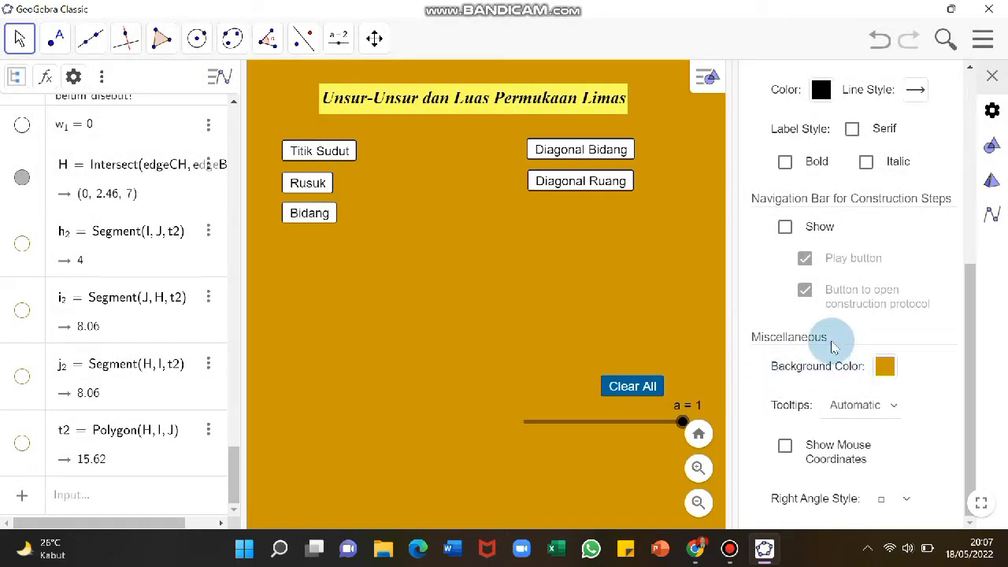
{"action": "left_click", "coordinate": [887, 376]}
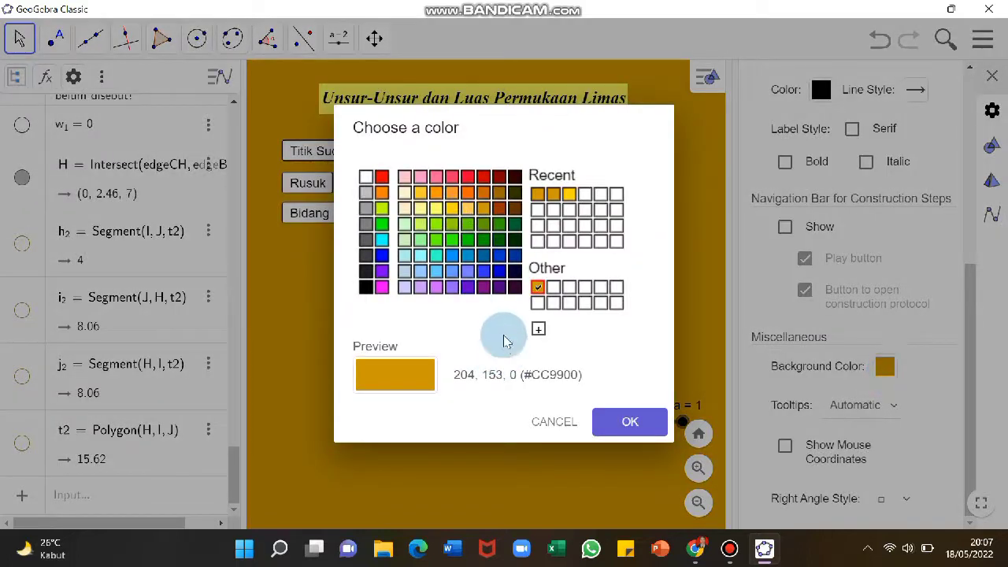
{"action": "left_click", "coordinate": [484, 209]}
{"action": "left_click", "coordinate": [629, 422]}
{"action": "left_click", "coordinate": [992, 76]}
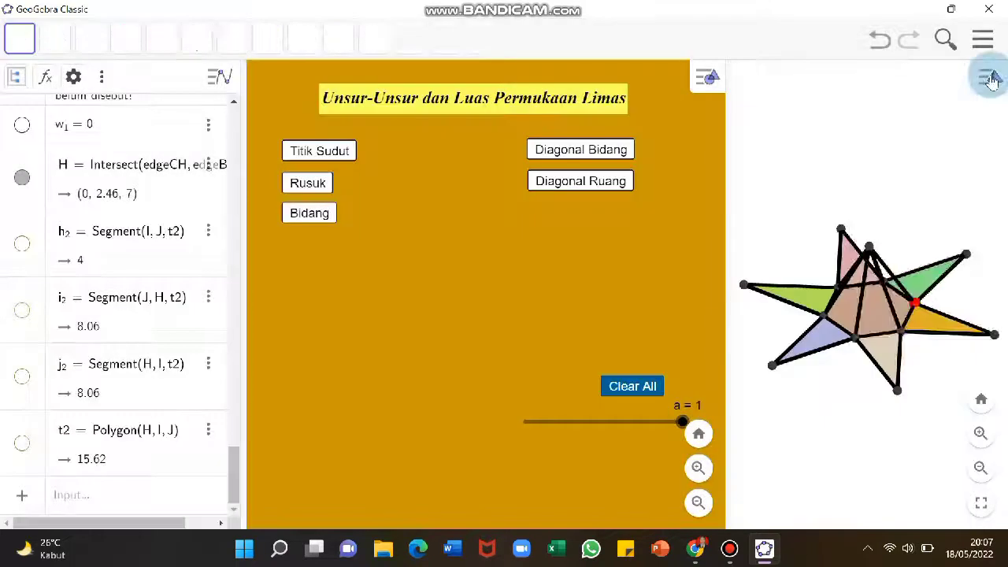
Set the background colour of the 3D Graphics view to light yellow 255, 255, 102 (#FFFF66)
{"action": "right_click", "coordinate": [913, 138]}
{"action": "right_click", "coordinate": [823, 182]}
{"action": "left_click", "coordinate": [887, 384]}
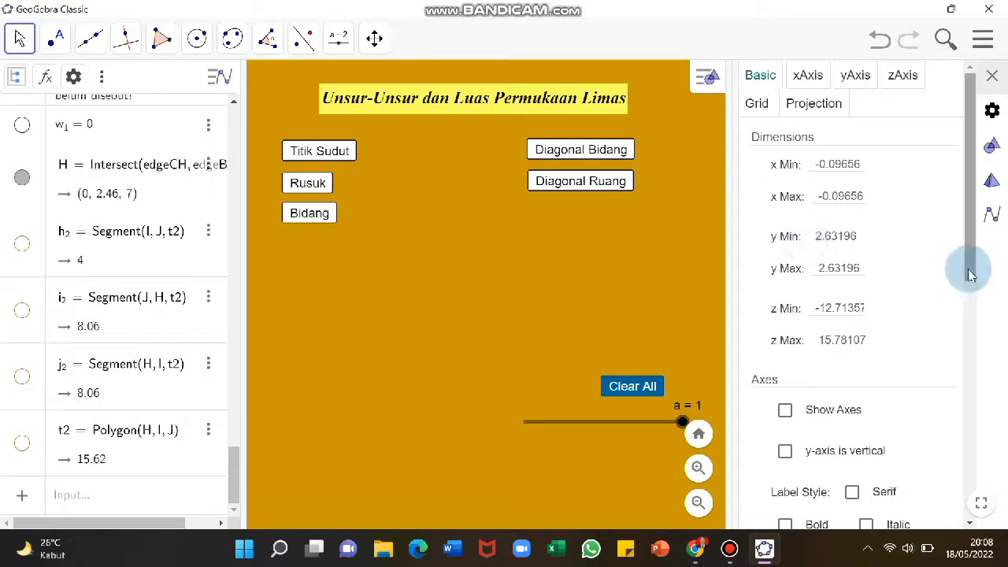
{"action": "scroll", "coordinate": [952, 452], "scroll_direction": "down", "scroll_amount": 5}
{"action": "scroll", "coordinate": [945, 441], "scroll_direction": "down", "scroll_amount": 2}
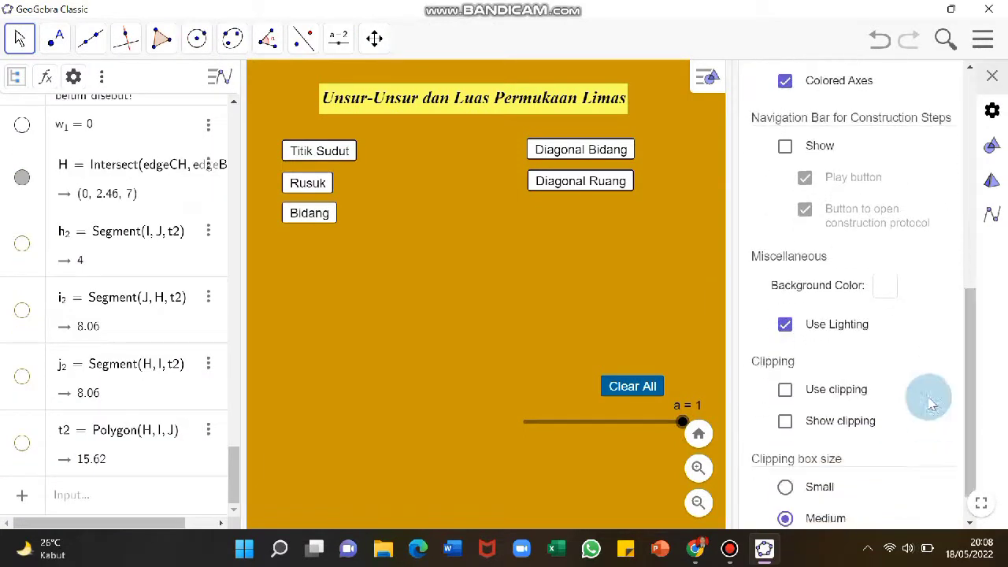
{"action": "left_click", "coordinate": [884, 287]}
{"action": "left_click", "coordinate": [436, 208]}
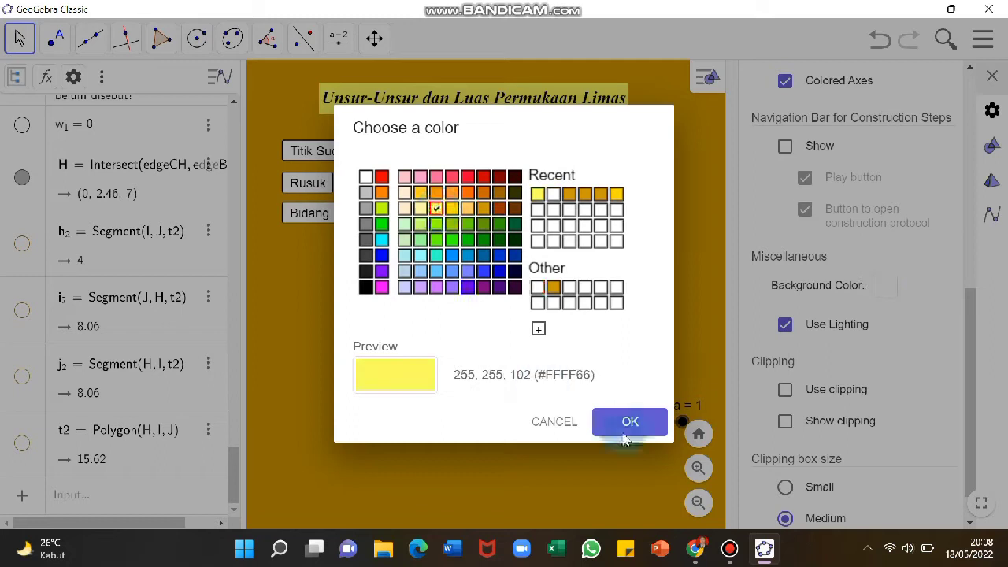
{"action": "left_click", "coordinate": [629, 422]}
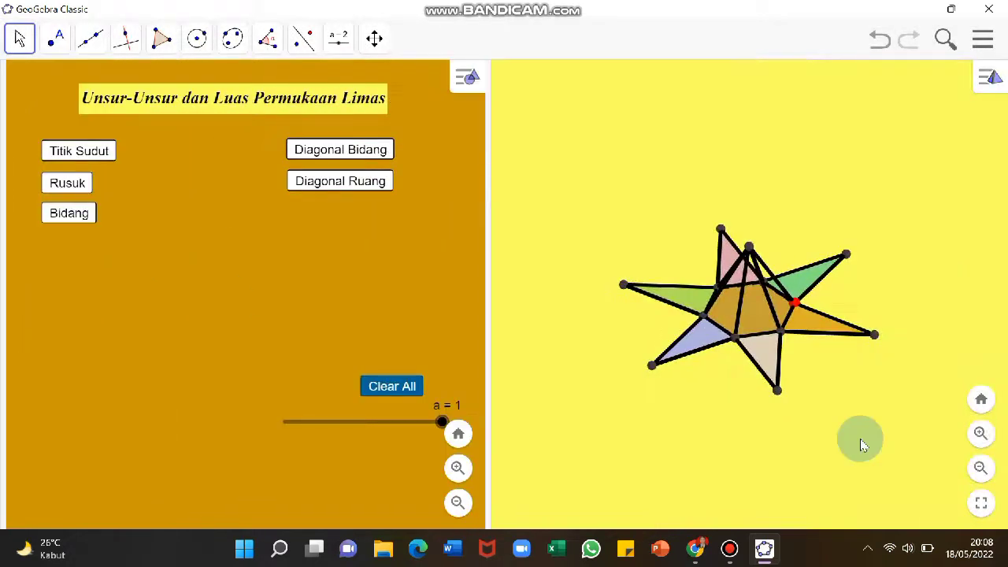
Enlarge the pyramid in the 3D view and widen the 2D Graphics view beside it
{"action": "left_click", "coordinate": [981, 433]}
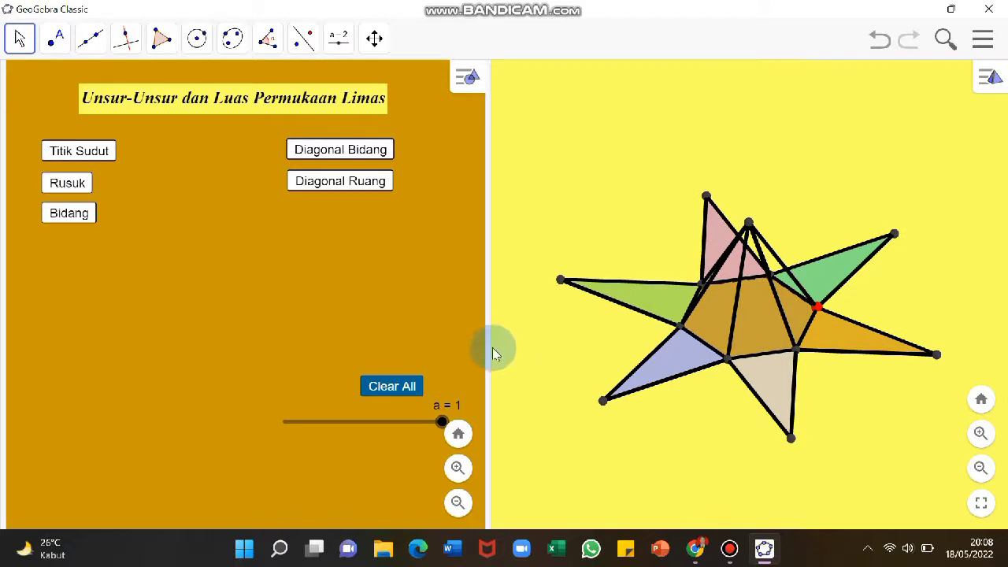
{"action": "left_click_drag", "start_coordinate": [491, 346], "coordinate": [496, 347]}
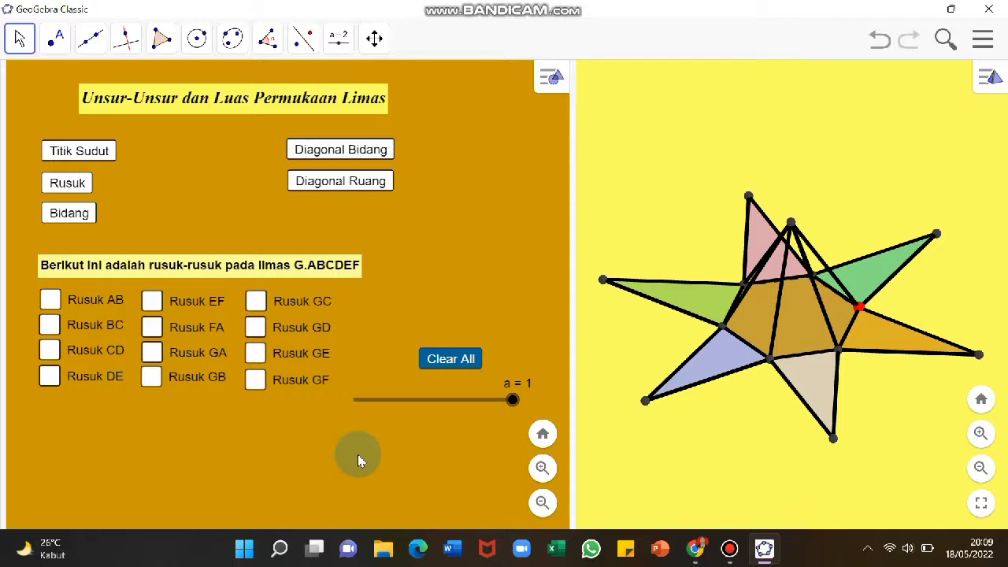
Add the italic text "Geser slider ini untuk mempermudah ilustrasi luas permukaan!" and place it below the Rusuk check boxes
{"action": "left_click", "coordinate": [340, 43]}
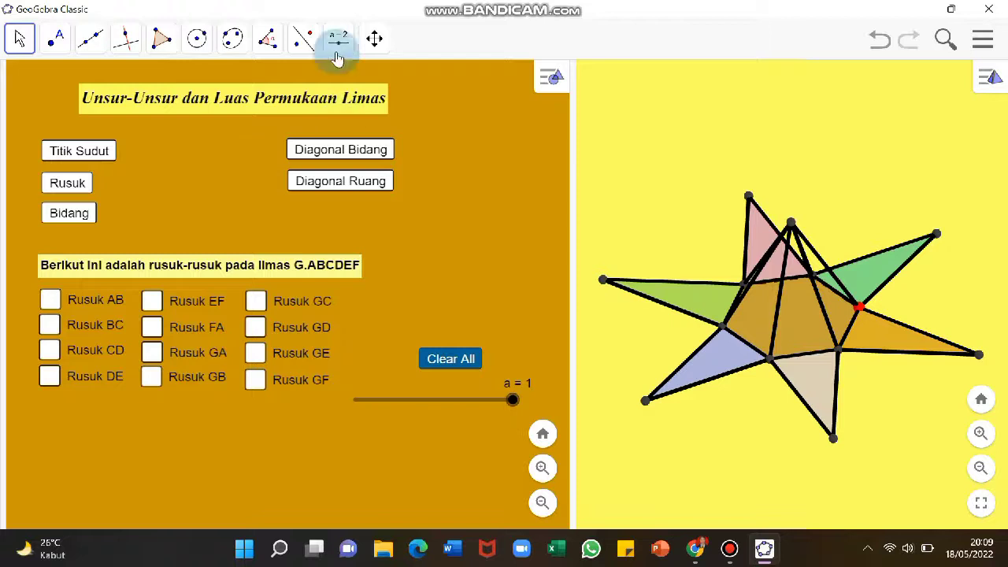
{"action": "left_click", "coordinate": [367, 117]}
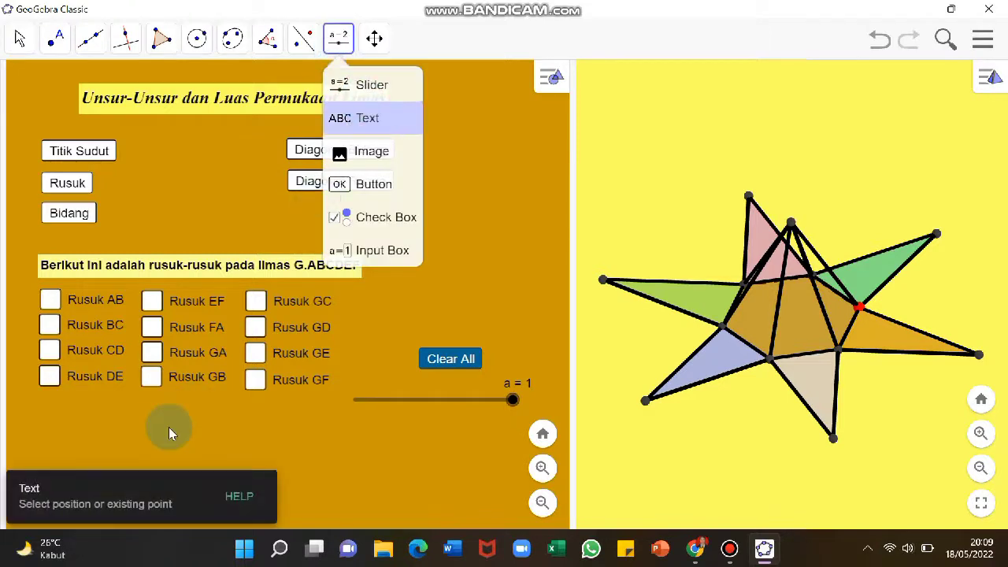
{"action": "left_click", "coordinate": [98, 421]}
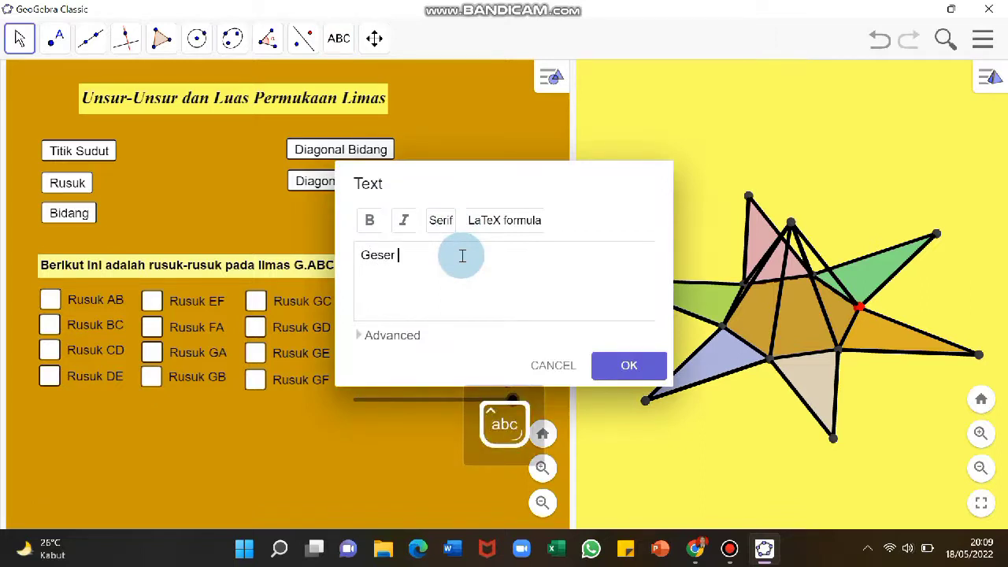
{"action": "type", "text": "Geser slider ini untuk mempermudah ilustrasi luas permukaan!"}
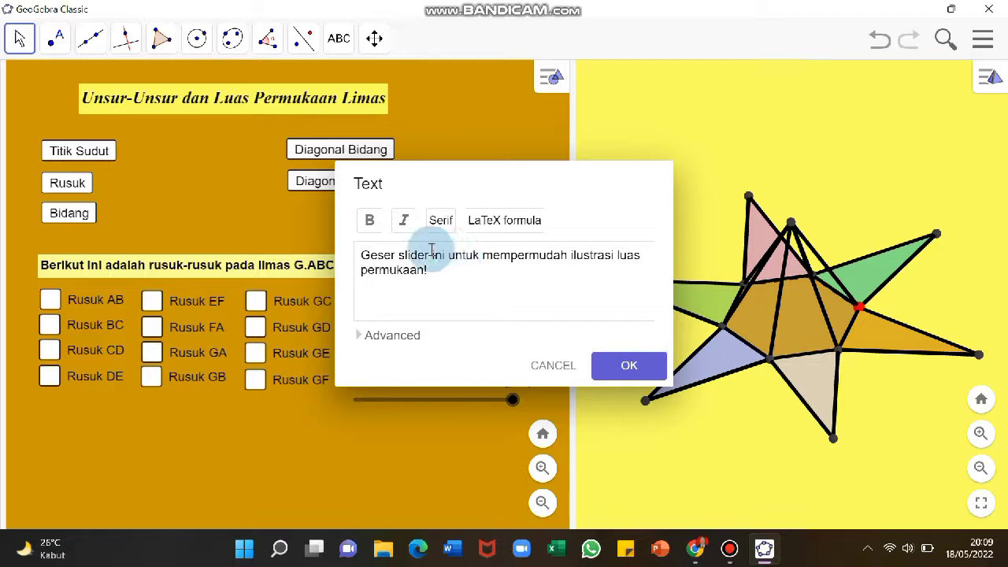
{"action": "triple_click", "coordinate": [401, 258]}
{"action": "left_click", "coordinate": [403, 220]}
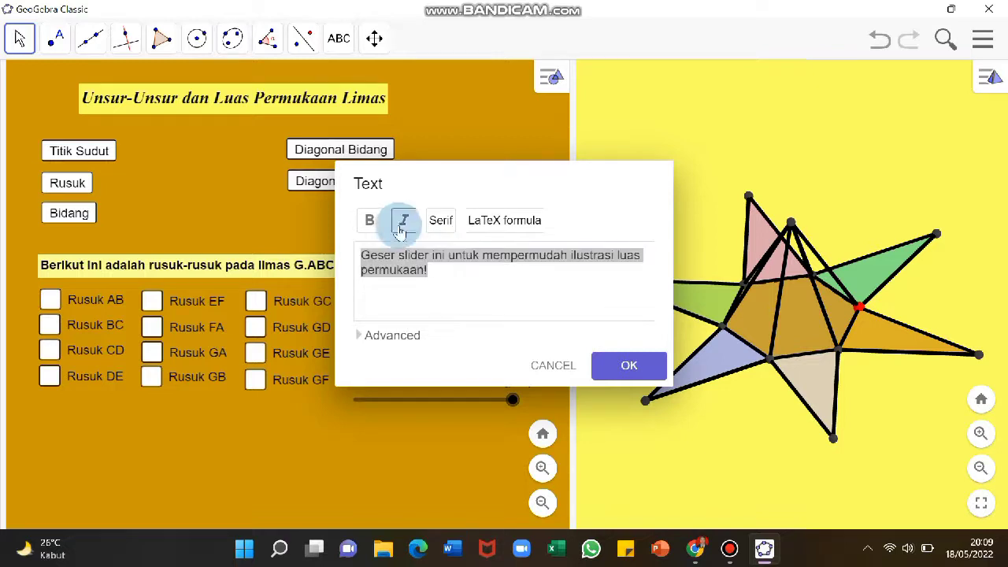
{"action": "left_click", "coordinate": [627, 367]}
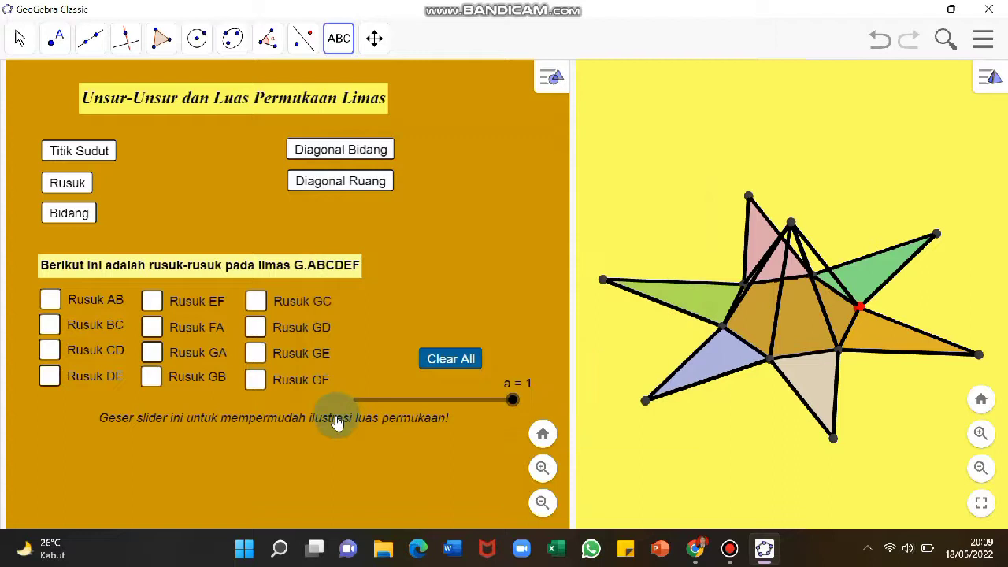
{"action": "left_click_drag", "start_coordinate": [307, 429], "coordinate": [264, 438]}
Open the slider instruction text's settings, try the Very Small font size and return it to Small
{"action": "right_click", "coordinate": [265, 437]}
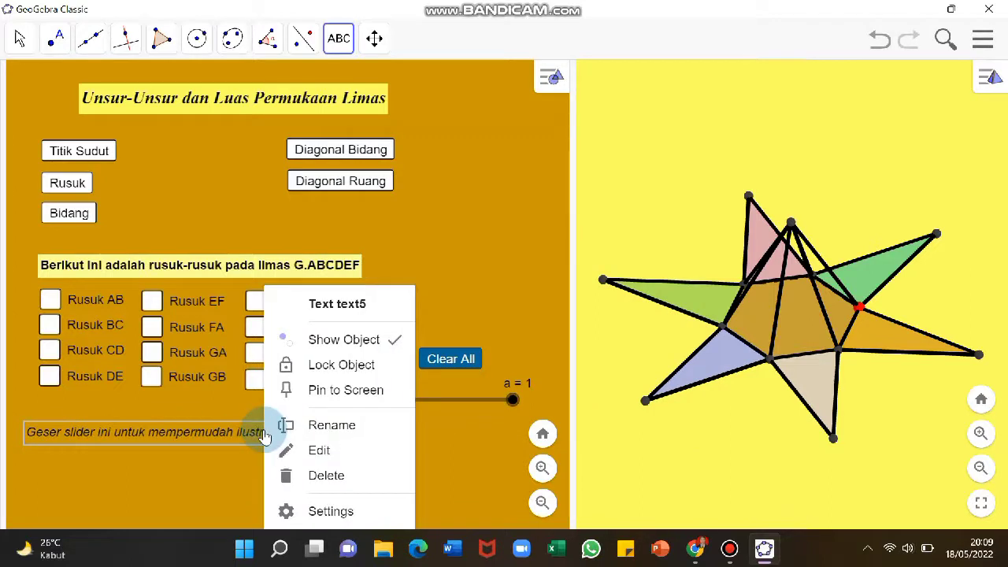
{"action": "left_click", "coordinate": [331, 512]}
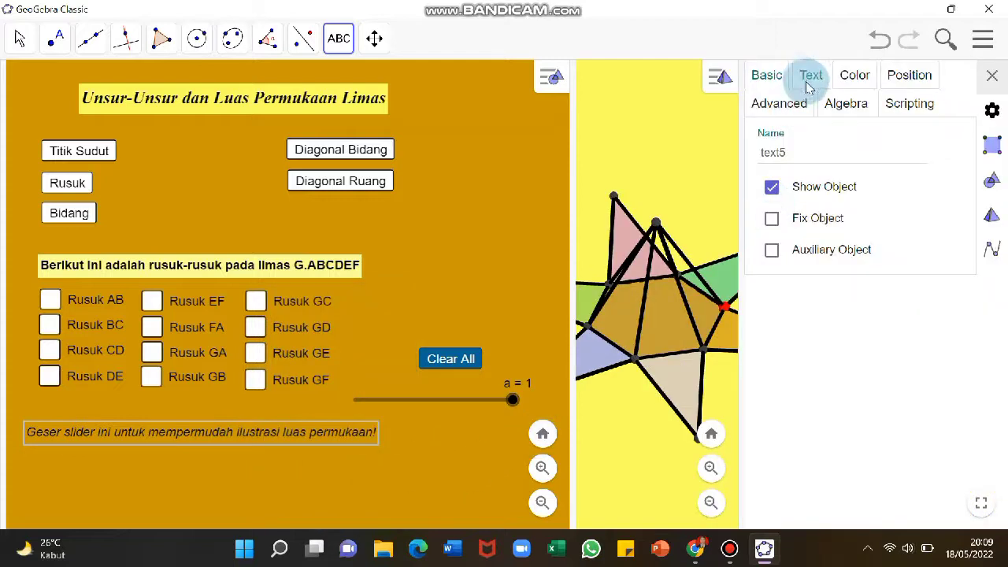
{"action": "left_click", "coordinate": [811, 78]}
{"action": "left_click", "coordinate": [894, 140]}
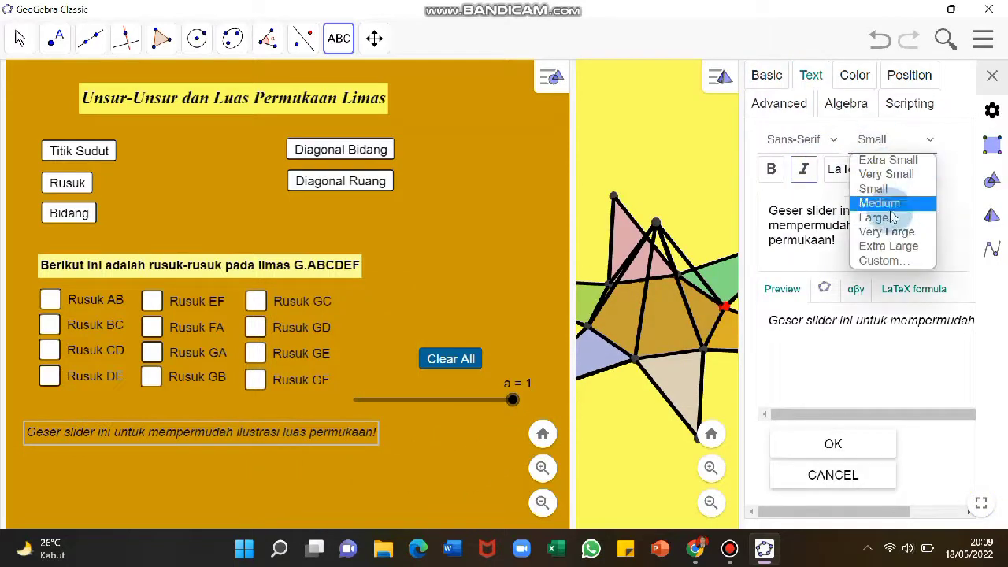
{"action": "left_click", "coordinate": [881, 172]}
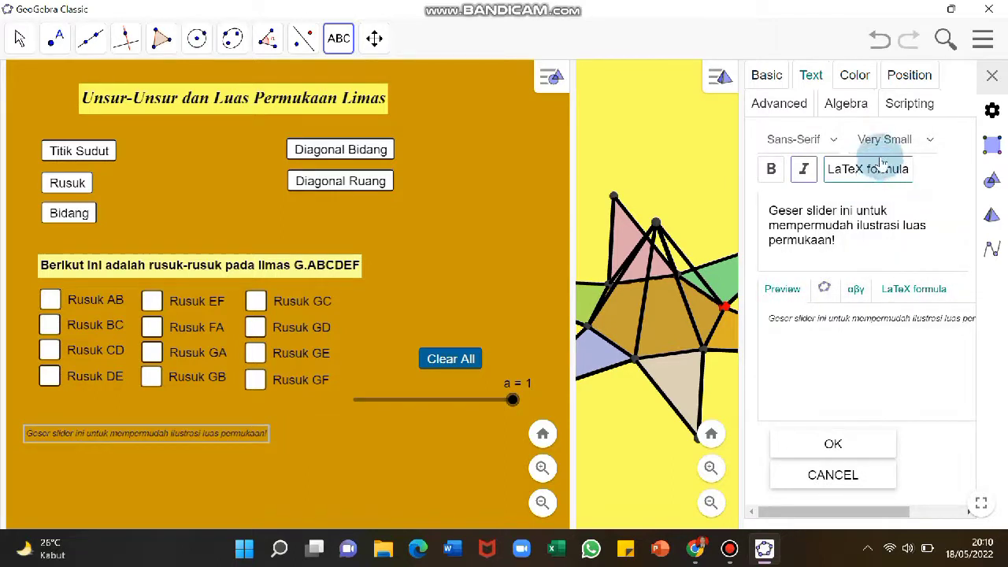
{"action": "left_click", "coordinate": [882, 139]}
{"action": "left_click", "coordinate": [883, 175]}
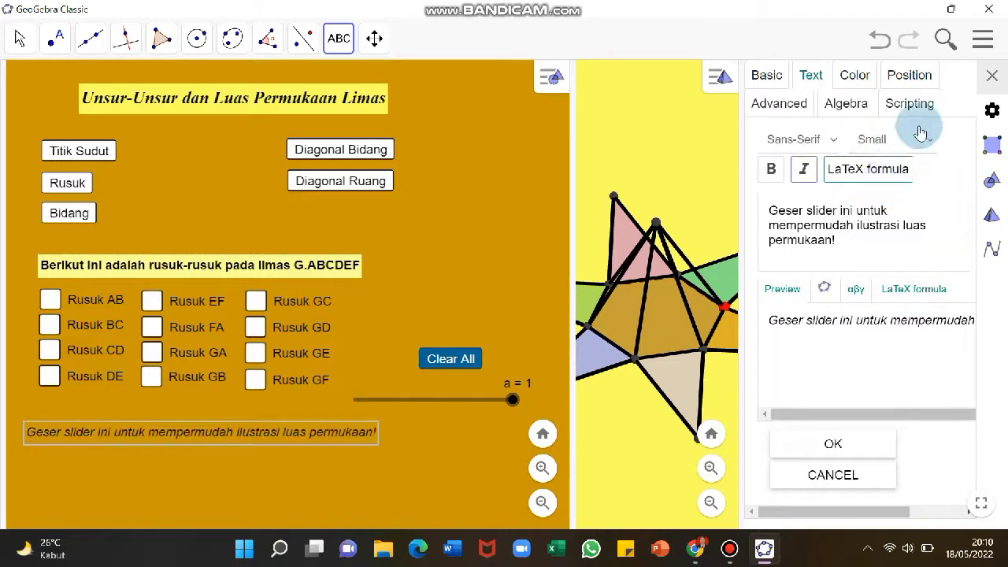
Give the slider instruction text a white foreground and a brown 153, 51, 0 (#993300) background
{"action": "left_click", "coordinate": [852, 77]}
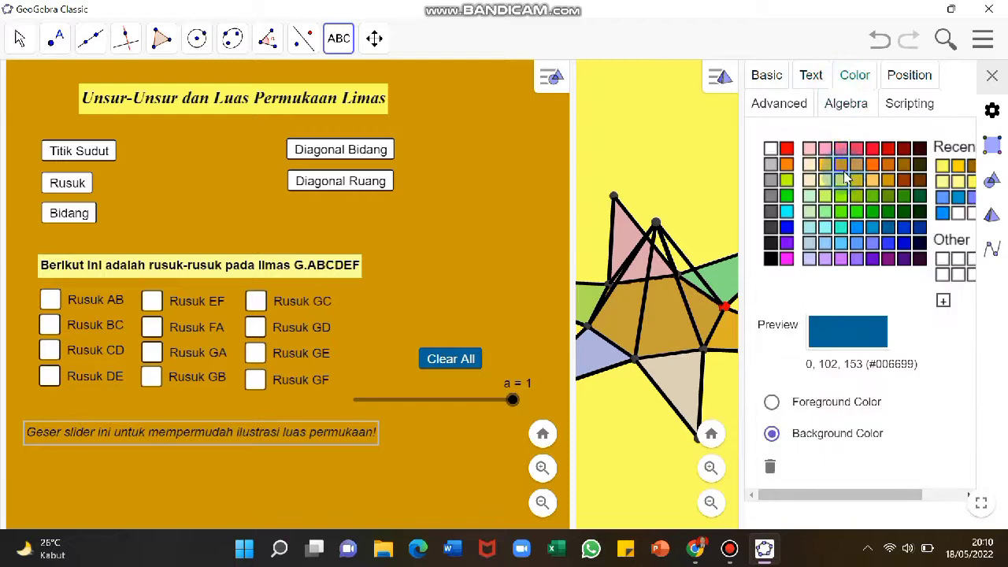
{"action": "left_click", "coordinate": [904, 148]}
{"action": "left_click", "coordinate": [771, 406]}
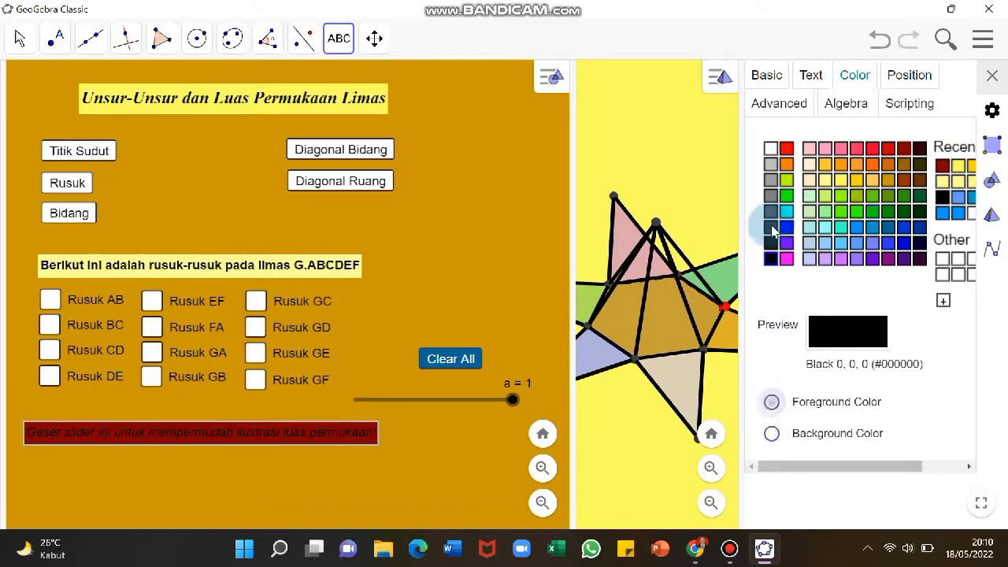
{"action": "left_click", "coordinate": [769, 152]}
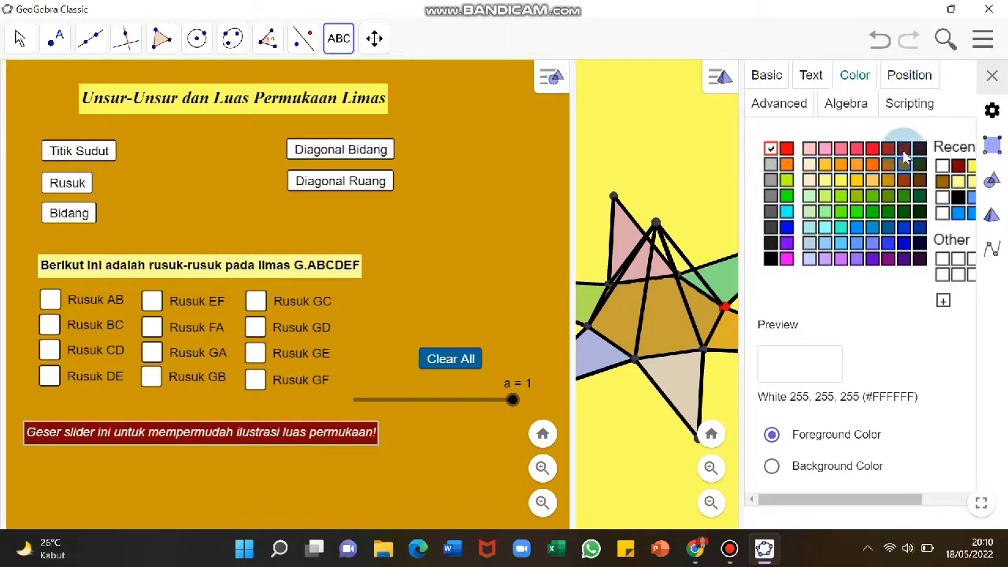
{"action": "left_click", "coordinate": [771, 465]}
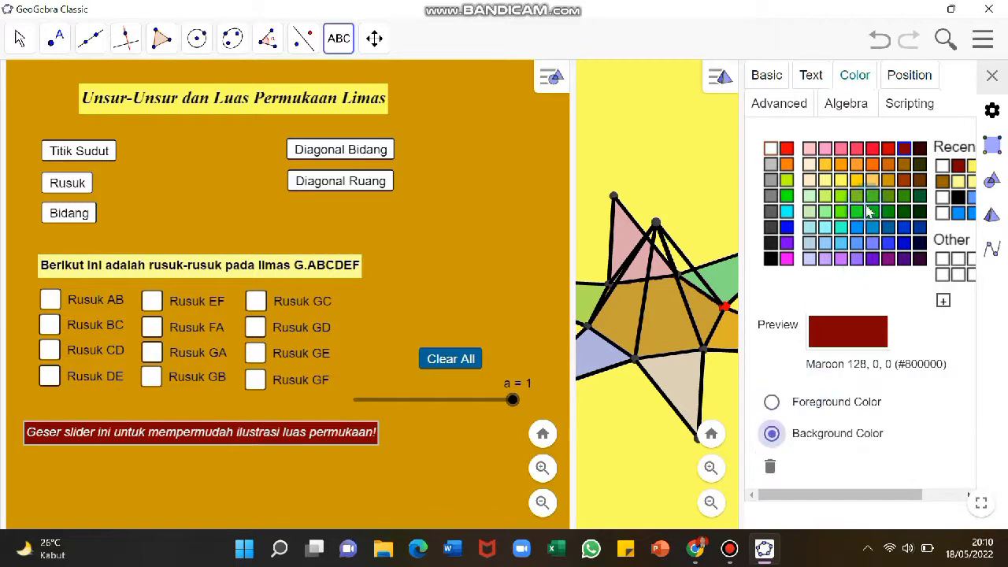
{"action": "left_click", "coordinate": [903, 181]}
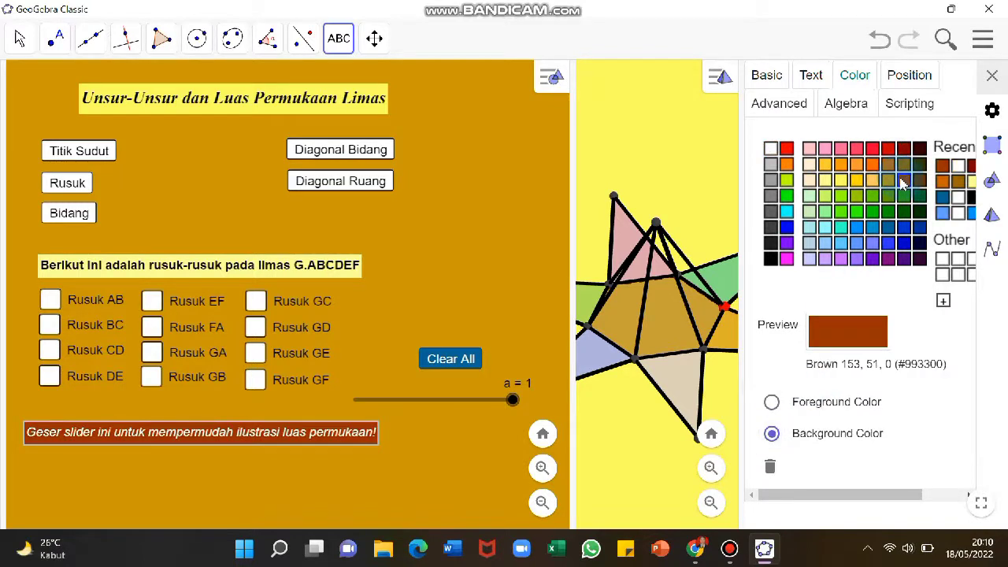
{"action": "left_click", "coordinate": [994, 77]}
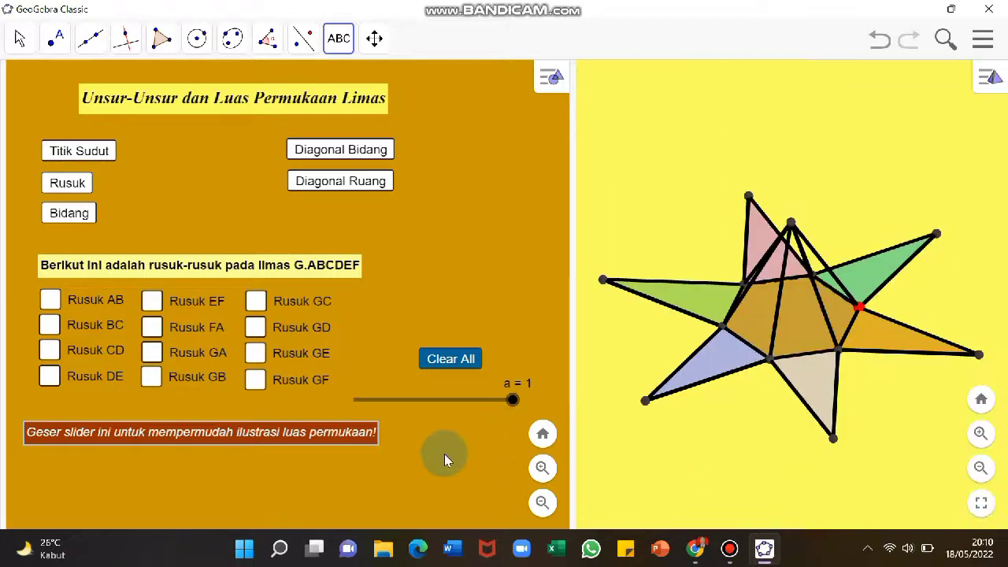
{"action": "left_click", "coordinate": [444, 454]}
{"action": "left_click", "coordinate": [554, 367]}
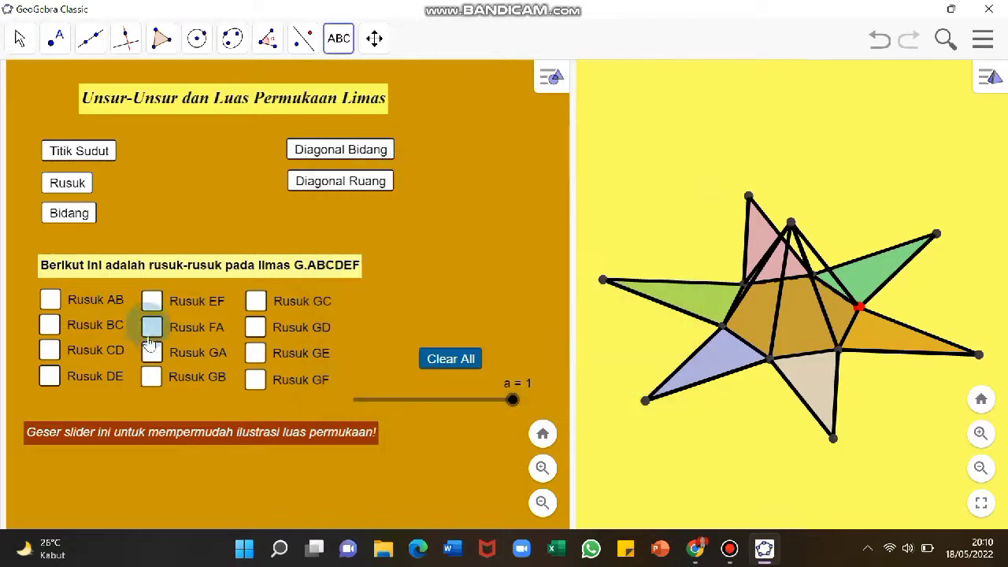
Start a text below the slider instruction with the title "Luas Permukaan Limas" and formula lines beginning "= luas alas"
{"action": "left_click", "coordinate": [155, 486]}
{"action": "left_click", "coordinate": [423, 287]}
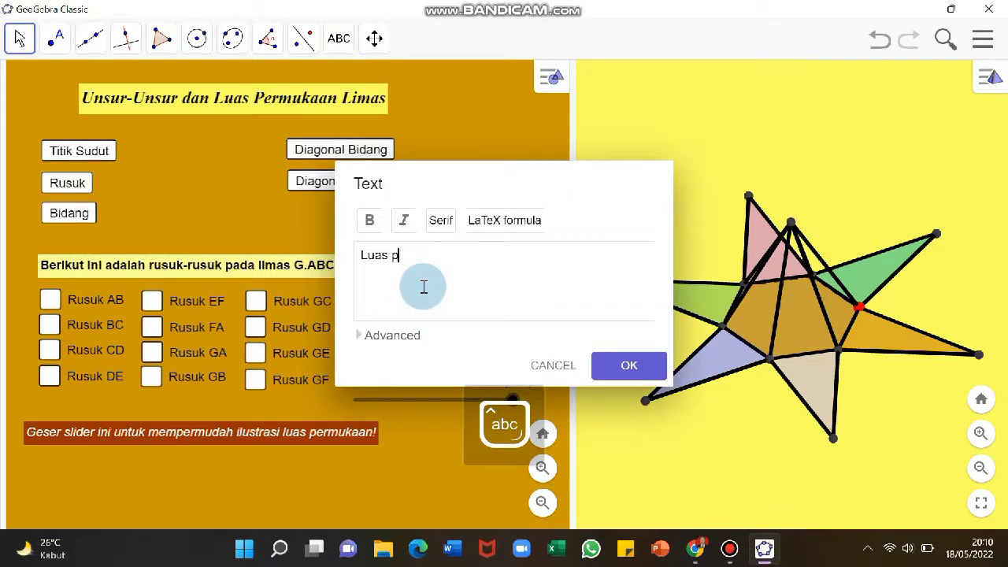
{"action": "type", "text": "Limas"}
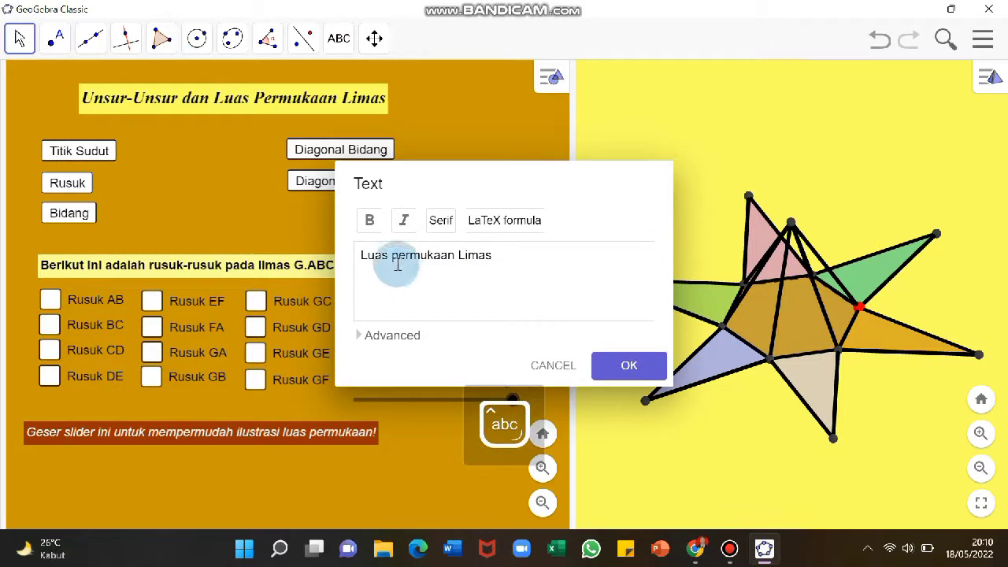
{"action": "key", "text": "BackSpace"}
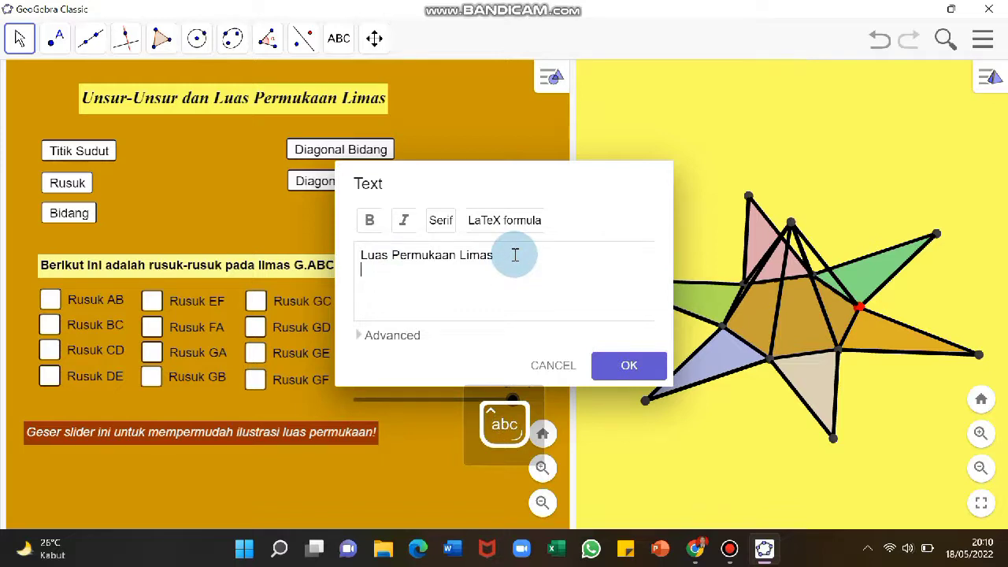
{"action": "type", "text": "lua"}
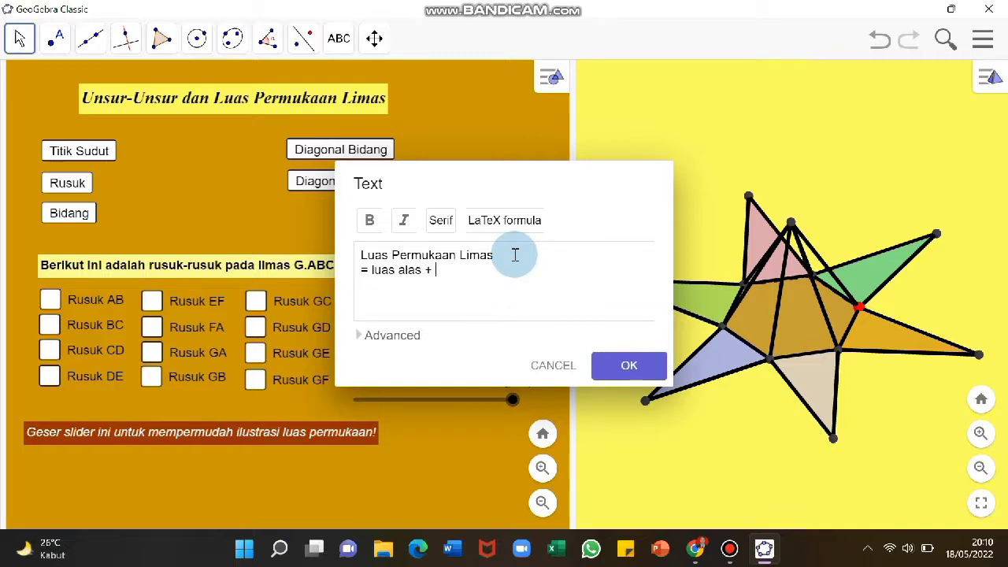
{"action": "type", "text": "s alas segi enam ("}
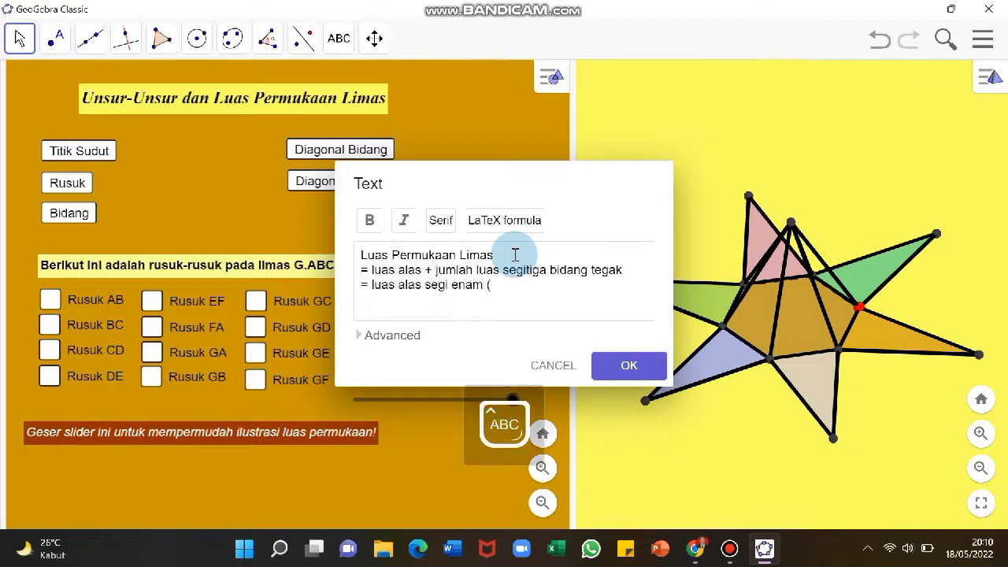
Remove the general formula line, complete the other as "= luas alas segi enam (ABCDEF) + luas 6 segitiga bidang tegak" and place the text beneath the slider instruction
{"action": "left_click_drag", "start_coordinate": [622, 270], "coordinate": [361, 271]}
{"action": "key", "text": "BackSpace"}
{"action": "key", "text": "BackSpace"}
{"action": "left_click", "coordinate": [566, 272]}
{"action": "type", "text": "segitig"}
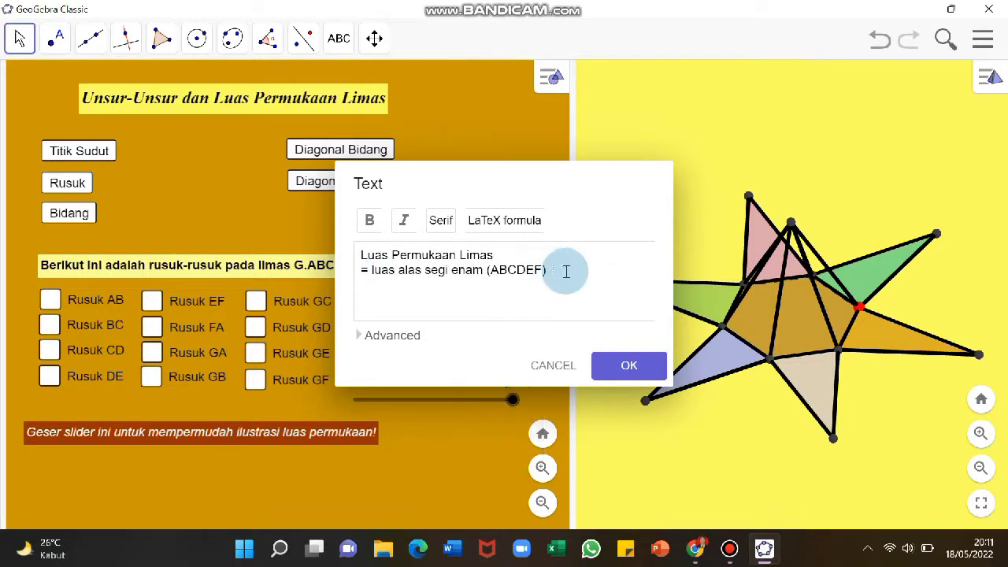
{"action": "type", "text": "a bidang tegak"}
{"action": "left_click", "coordinate": [624, 365]}
{"action": "left_click_drag", "start_coordinate": [279, 482], "coordinate": [246, 477]}
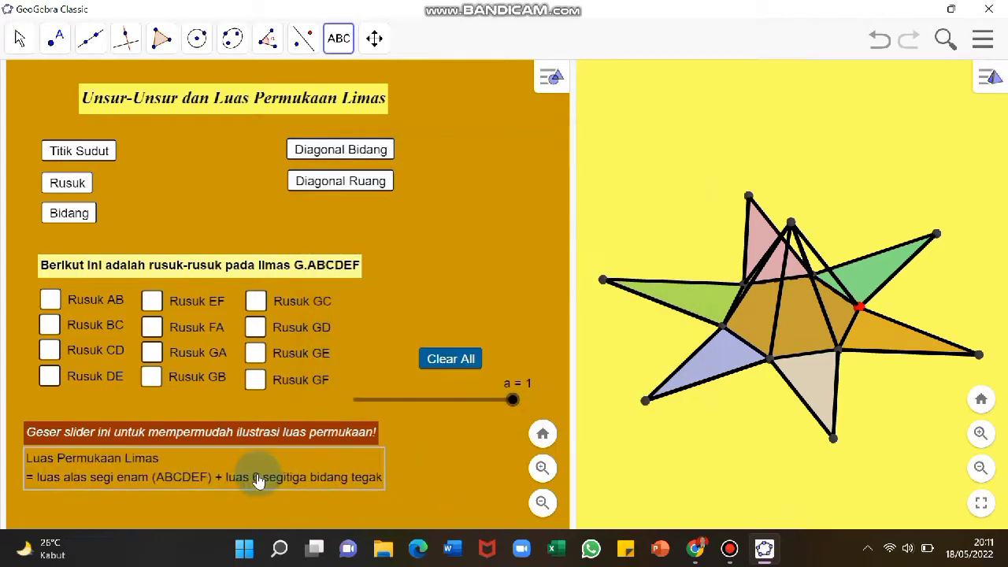
Give the surface area text a pale orange background and a dark brown foreground colour
{"action": "right_click", "coordinate": [259, 477]}
{"action": "left_click", "coordinate": [296, 510]}
{"action": "left_click", "coordinate": [861, 76]}
{"action": "left_click", "coordinate": [817, 209]}
{"action": "left_click", "coordinate": [778, 165]}
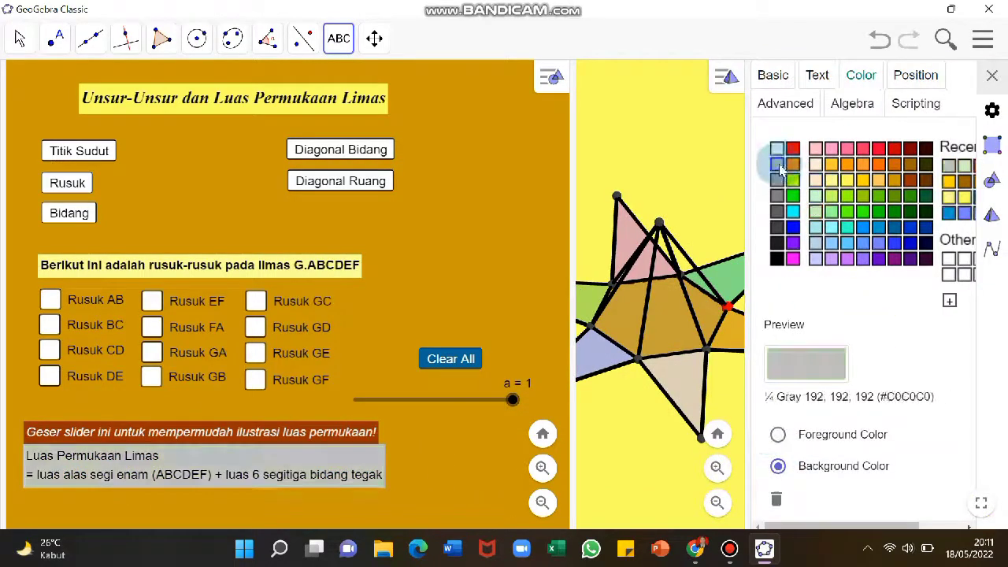
{"action": "left_click", "coordinate": [816, 166]}
{"action": "left_click", "coordinate": [780, 433]}
{"action": "left_click", "coordinate": [926, 163]}
{"action": "left_click", "coordinate": [992, 75]}
Insert a new line "= luas alas segi enam" under the surface area text's title, copying the phrase from the existing formula
{"action": "double_click", "coordinate": [194, 463]}
{"action": "left_click", "coordinate": [507, 254]}
{"action": "key", "text": "Return"}
{"action": "type", "text": "="}
{"action": "left_click_drag", "start_coordinate": [483, 285], "coordinate": [373, 284]}
{"action": "key", "text": "ctrl+c"}
{"action": "left_click", "coordinate": [370, 270]}
{"action": "key", "text": "ctrl+v"}
{"action": "left_click", "coordinate": [494, 257]}
{"action": "key", "text": "Return"}
Complete the new formula line with "+ jumlah luas segitiga bidang tegak" and apply the edited text
{"action": "left_click", "coordinate": [485, 270]}
{"action": "type", "text": "+"}
{"action": "key", "text": "Return"}
{"action": "type", "text": "jumlah l"}
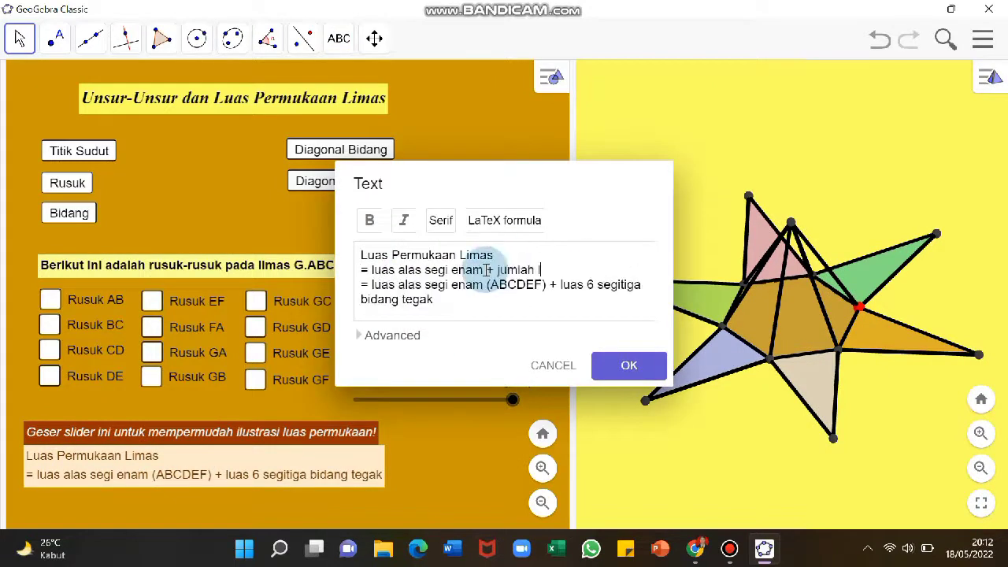
{"action": "type", "text": "uas segitiga bidang tegak"}
{"action": "left_click", "coordinate": [637, 361]}
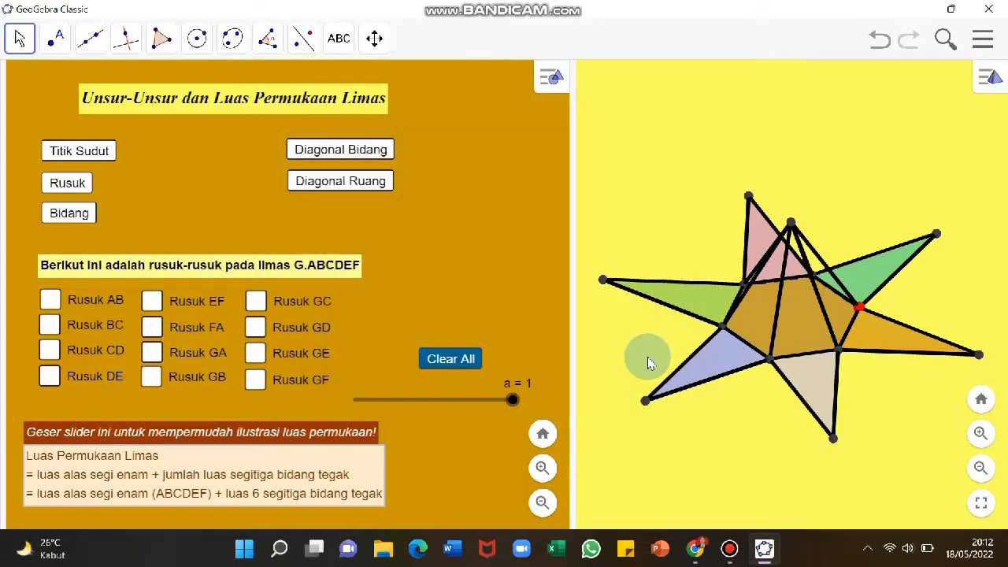
Lock both the slider instruction text and the surface area text in place
{"action": "right_click", "coordinate": [344, 440]}
{"action": "left_click", "coordinate": [383, 363]}
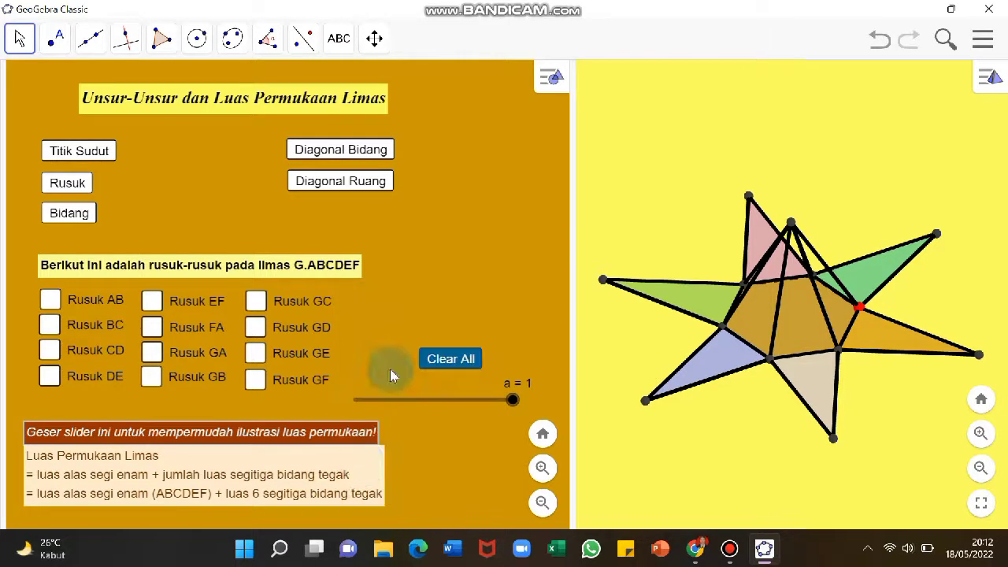
{"action": "right_click", "coordinate": [363, 473]}
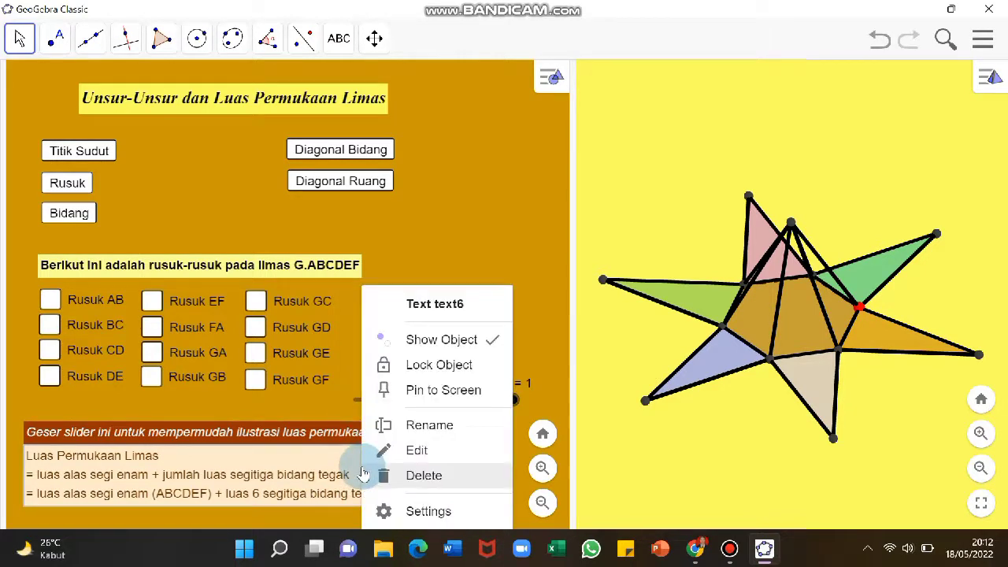
{"action": "left_click", "coordinate": [386, 362]}
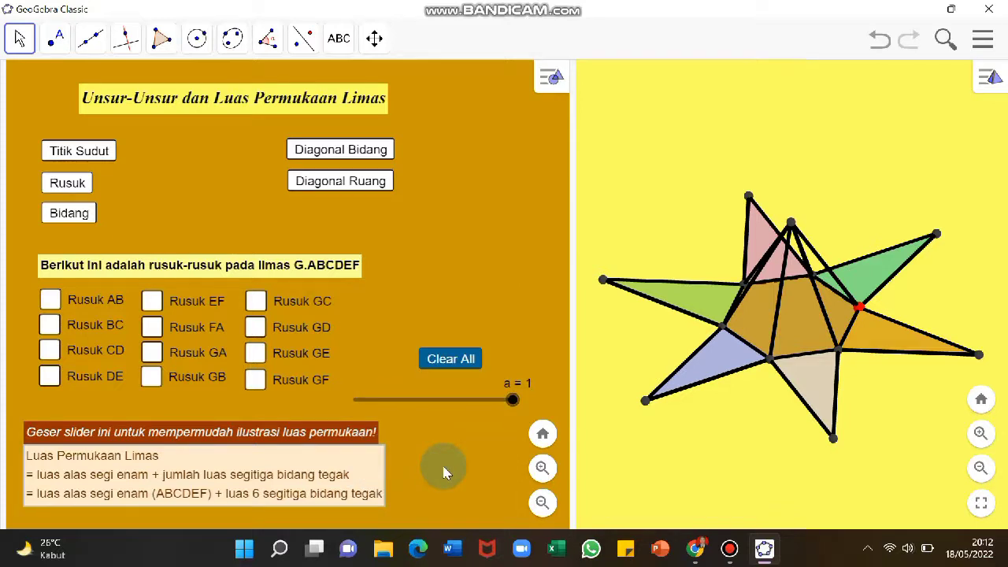
Test slider a by folding the pyramid's net and unfolding it back to a = 1, viewing it from another angle
{"action": "left_click_drag", "start_coordinate": [513, 400], "coordinate": [386, 395]}
{"action": "left_click_drag", "start_coordinate": [482, 397], "coordinate": [614, 398]}
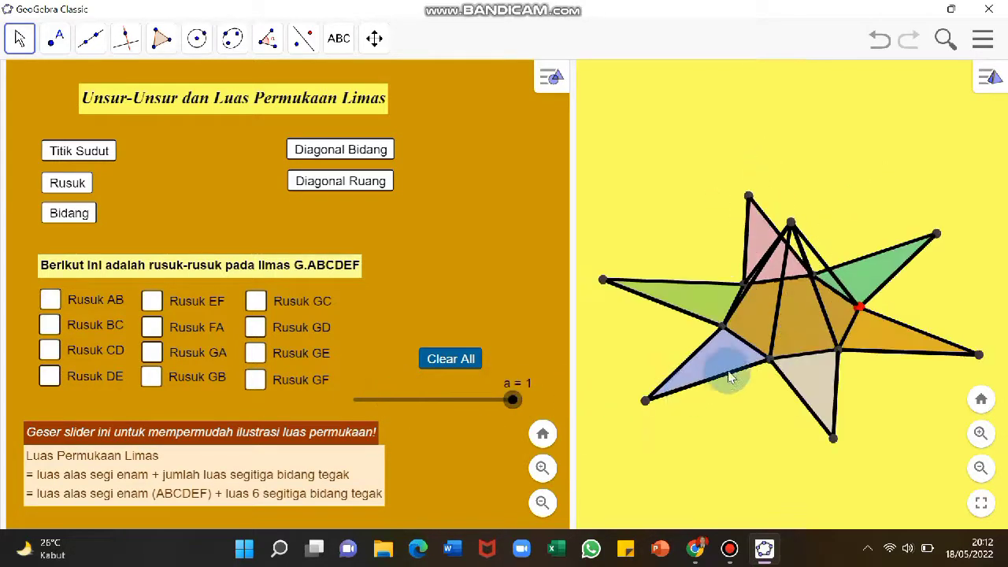
{"action": "left_click_drag", "start_coordinate": [716, 421], "coordinate": [728, 305]}
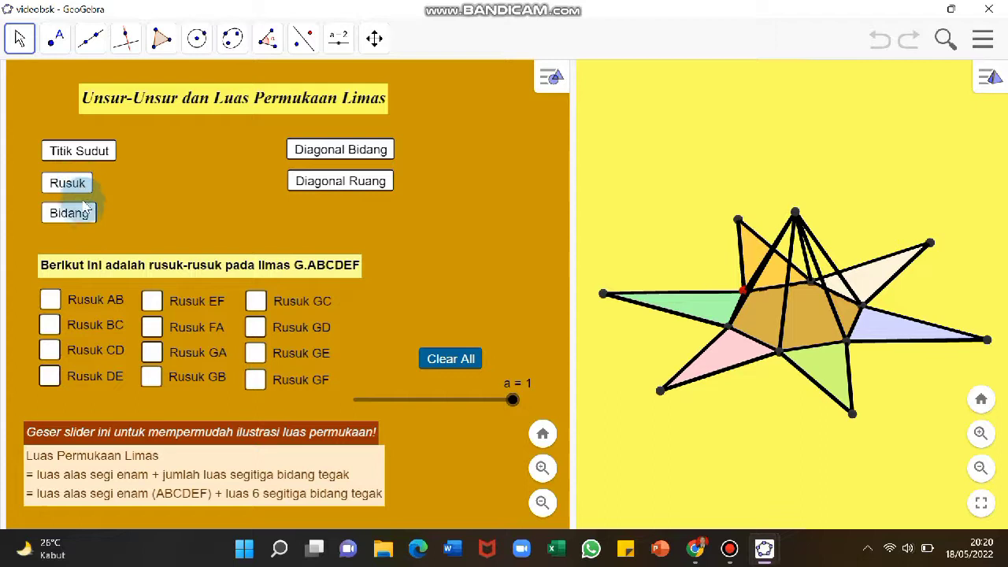
Test the Titik Sudut button and clear all displayed texts and check boxes with Clear All
{"action": "left_click", "coordinate": [83, 154]}
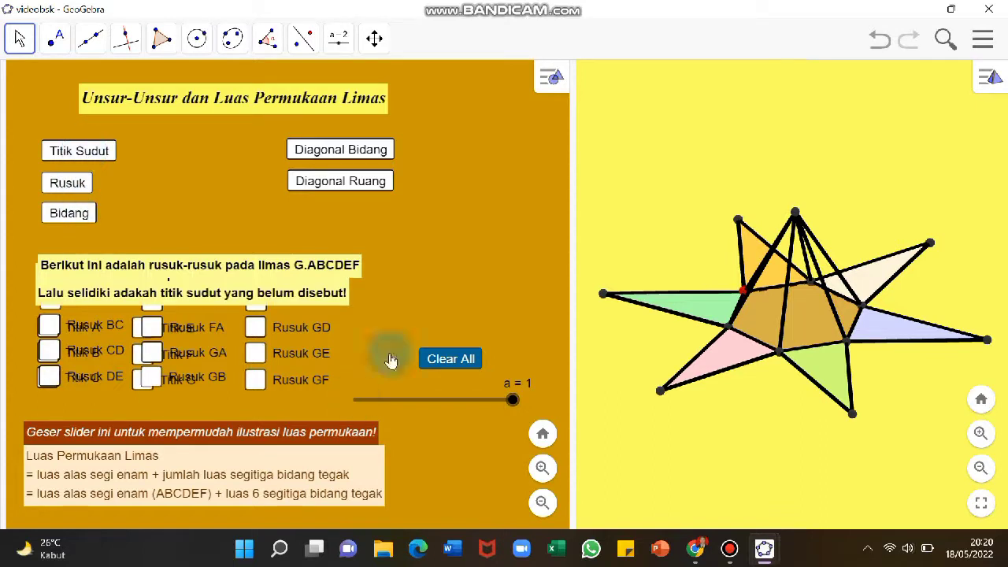
{"action": "left_click", "coordinate": [470, 360]}
{"action": "left_click", "coordinate": [471, 360]}
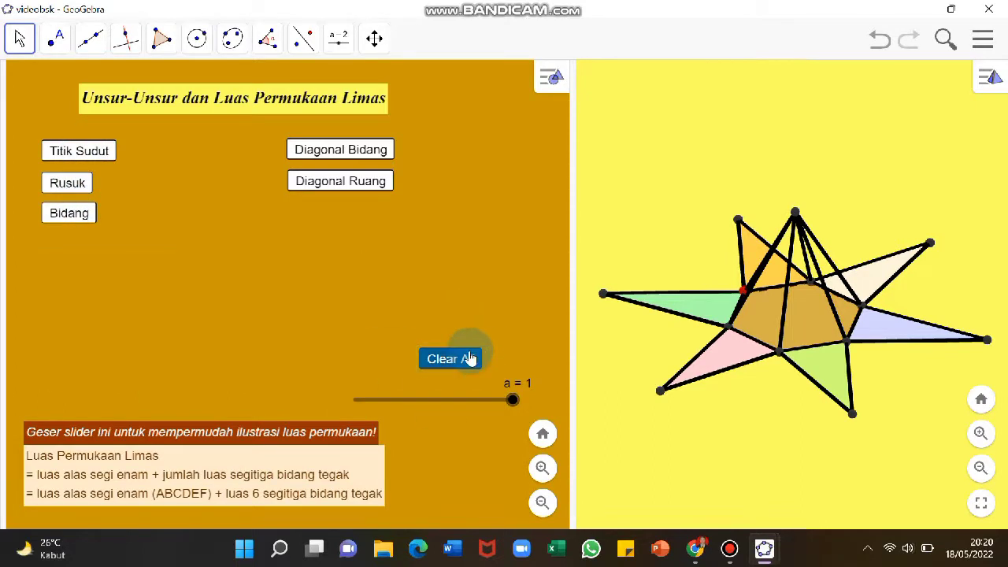
Copy the entire On Click script of the Clear All button and close its settings
{"action": "right_click", "coordinate": [469, 360]}
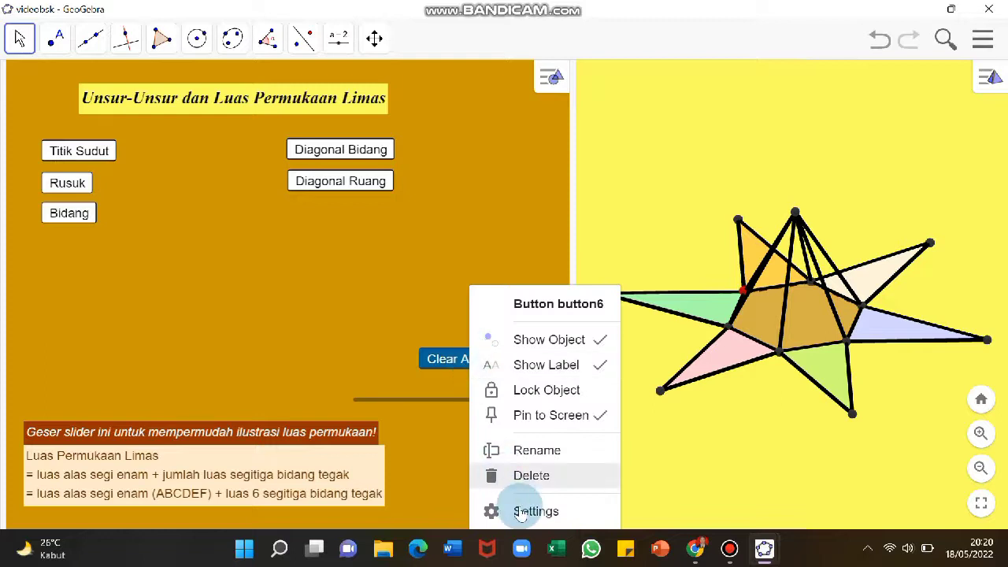
{"action": "left_click", "coordinate": [515, 511]}
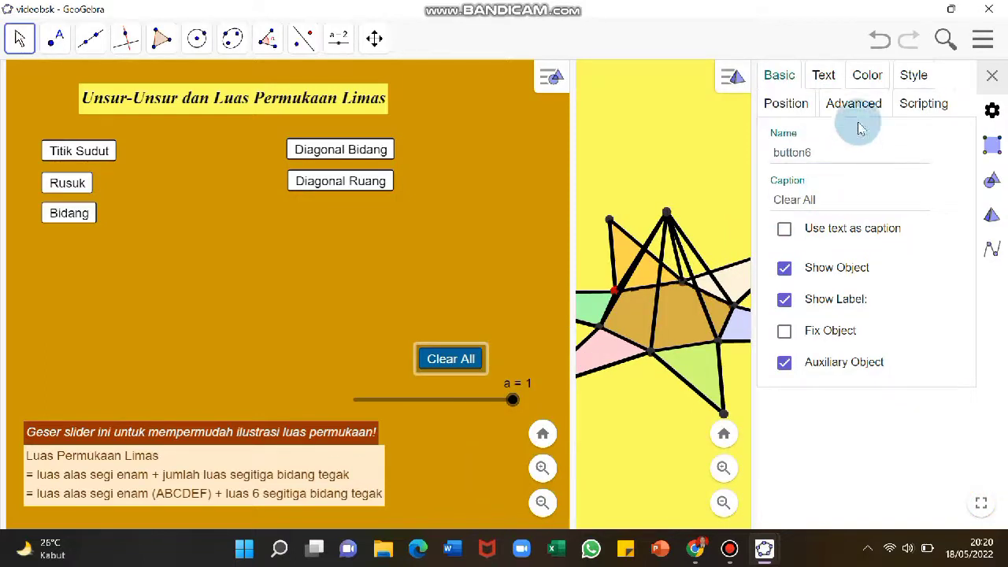
{"action": "left_click", "coordinate": [921, 104]}
{"action": "left_click", "coordinate": [825, 300]}
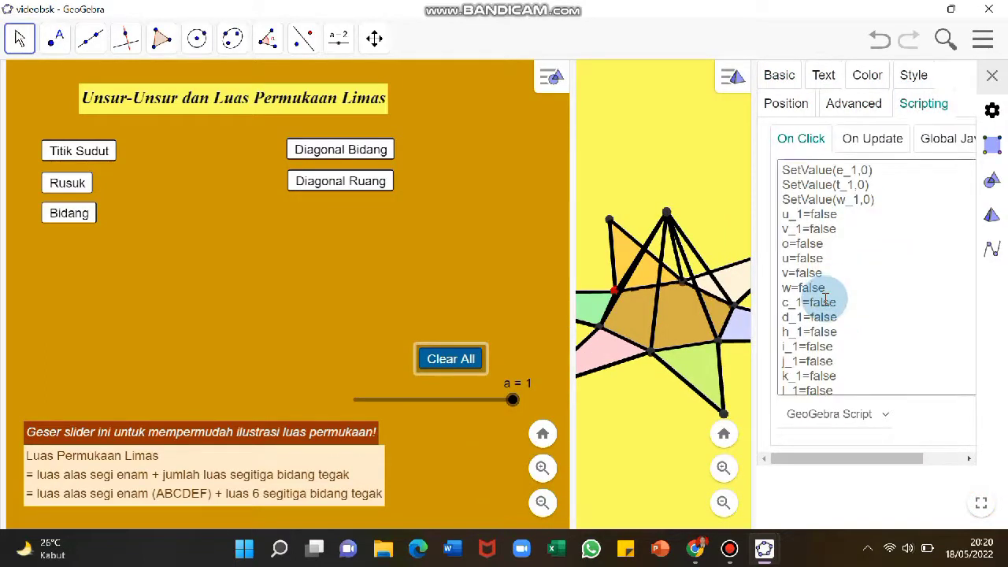
{"action": "key", "text": "ctrl+a"}
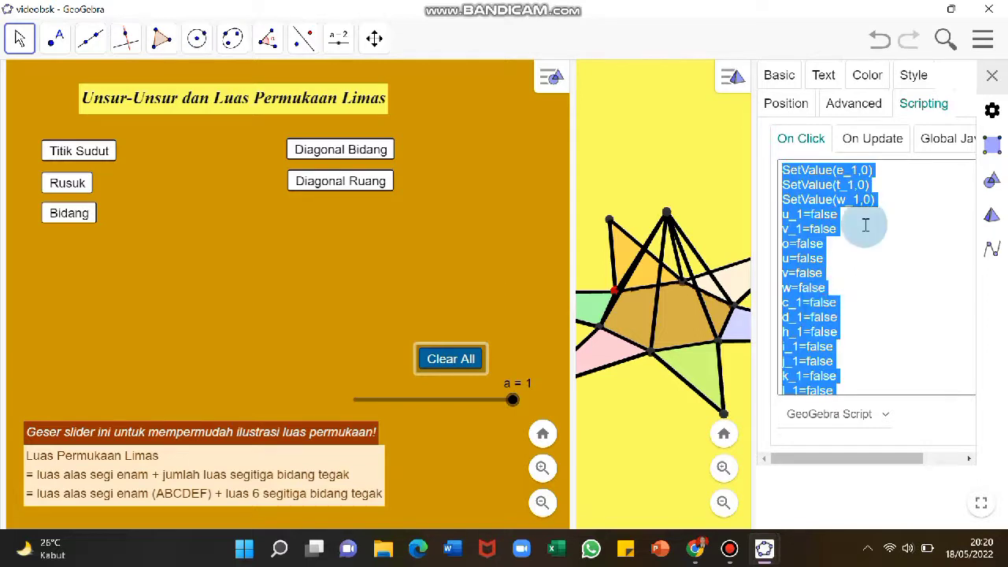
{"action": "left_click", "coordinate": [992, 78]}
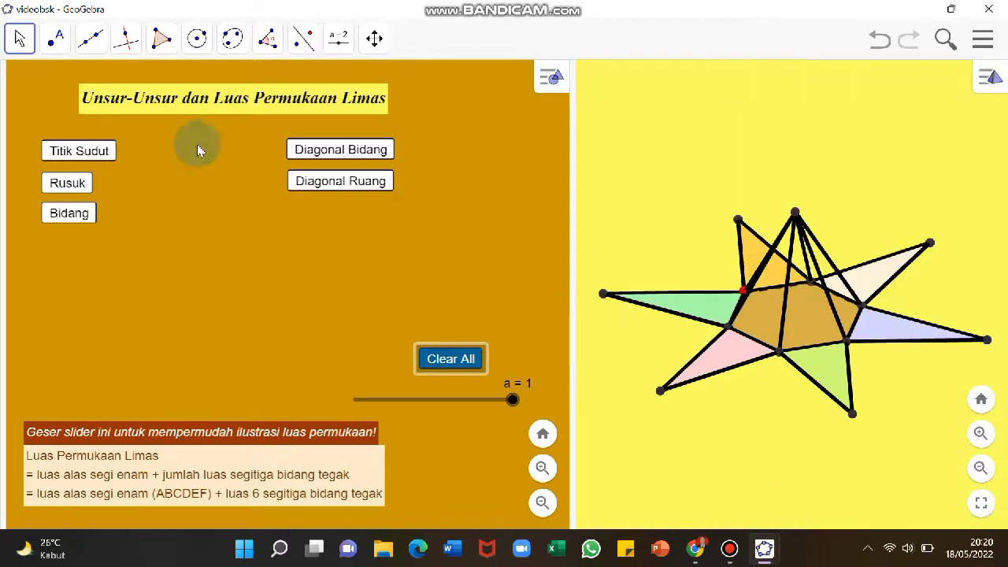
Paste the copied Clear All script below SetValue(t_1,1) in the Rusuk button's On Click script
{"action": "right_click", "coordinate": [71, 183]}
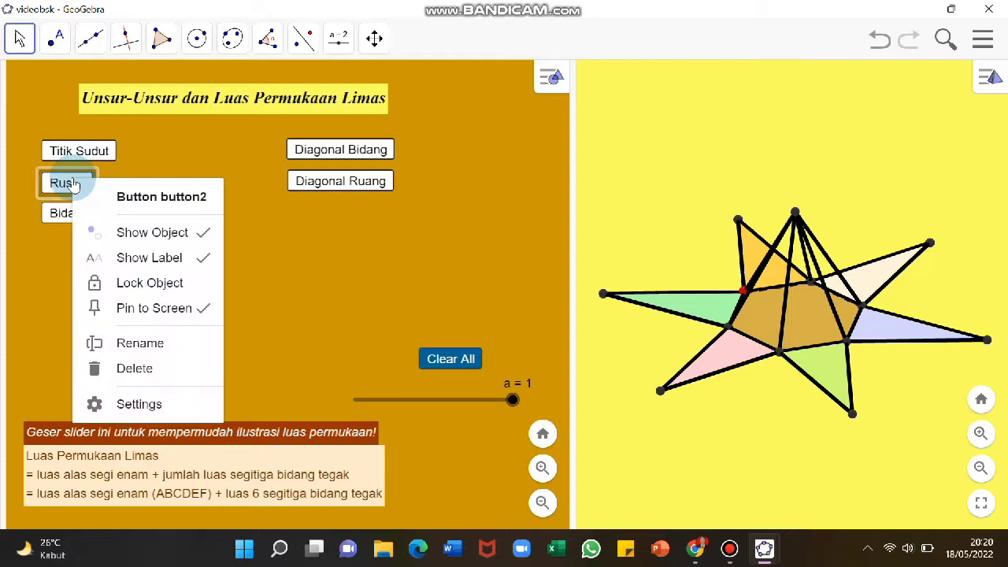
{"action": "left_click", "coordinate": [140, 406]}
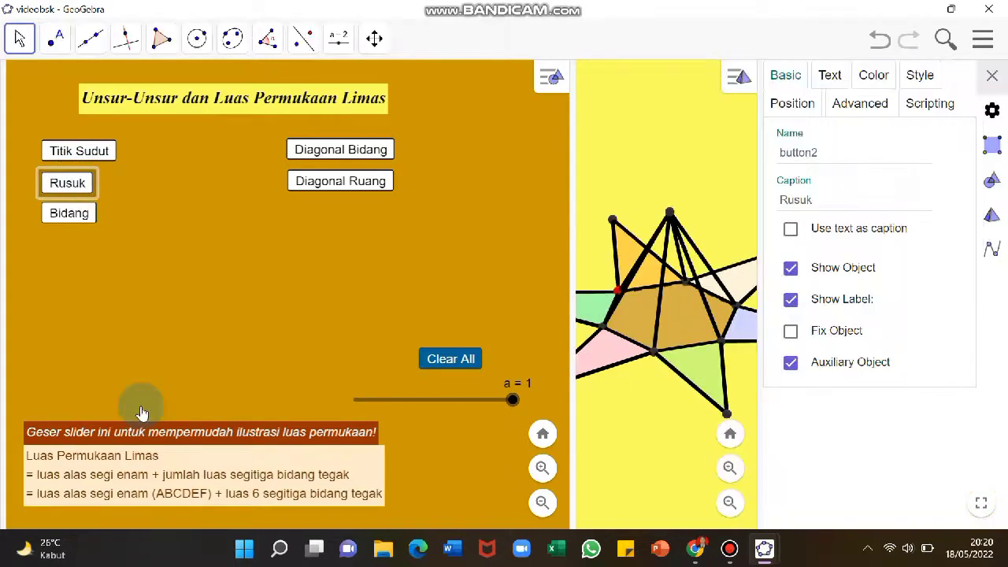
{"action": "left_click", "coordinate": [883, 110]}
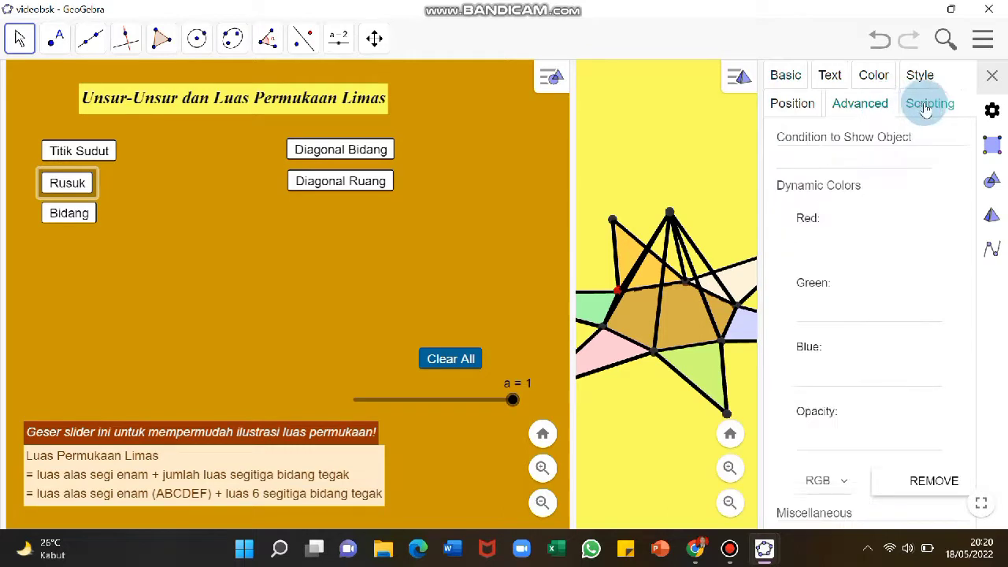
{"action": "left_click", "coordinate": [927, 107]}
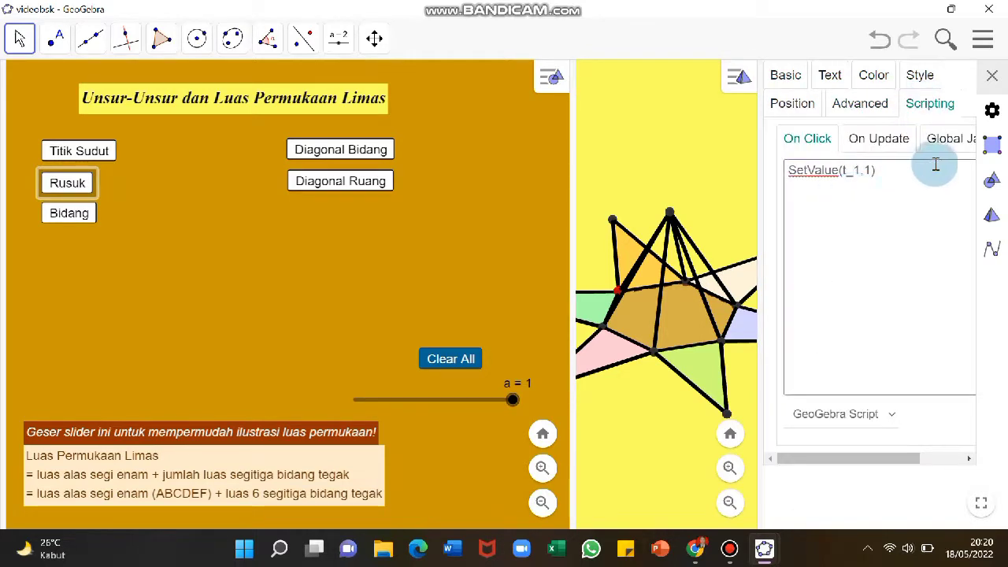
{"action": "key", "text": "ctrl+v"}
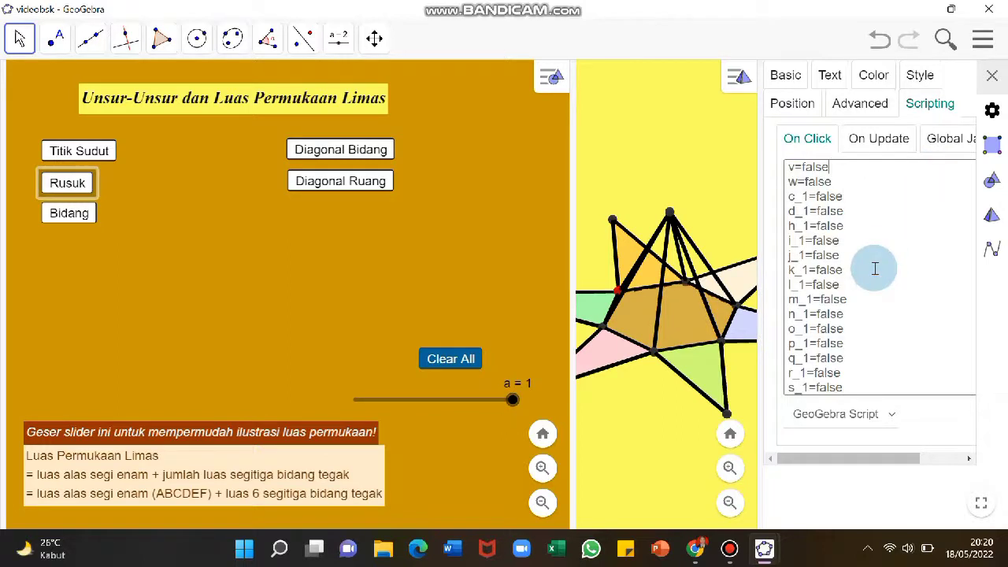
Delete the SetValue(t_1,0) line from the Rusuk button's script and close its settings
{"action": "key", "text": "ctrl+Home"}
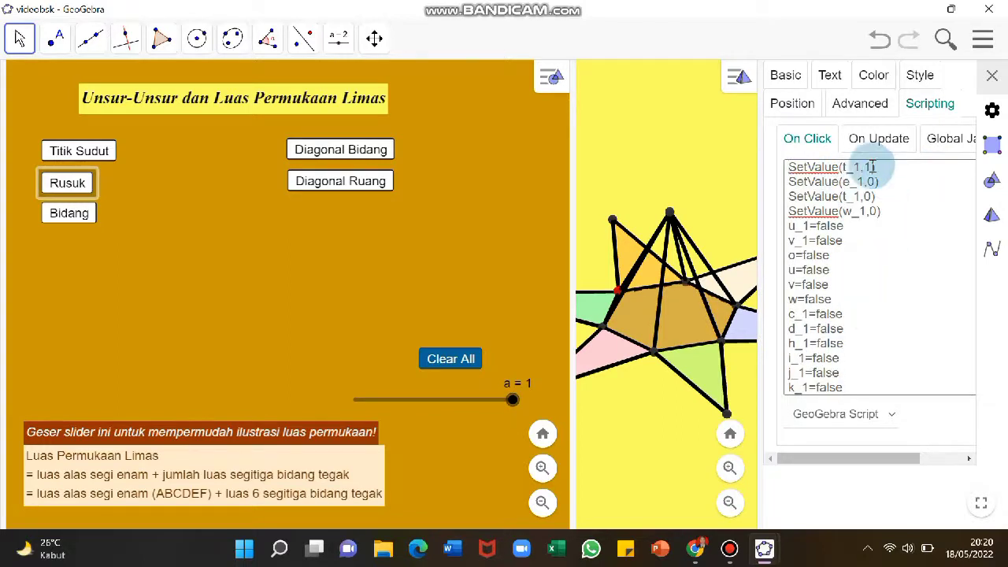
{"action": "left_click_drag", "start_coordinate": [877, 196], "coordinate": [785, 196]}
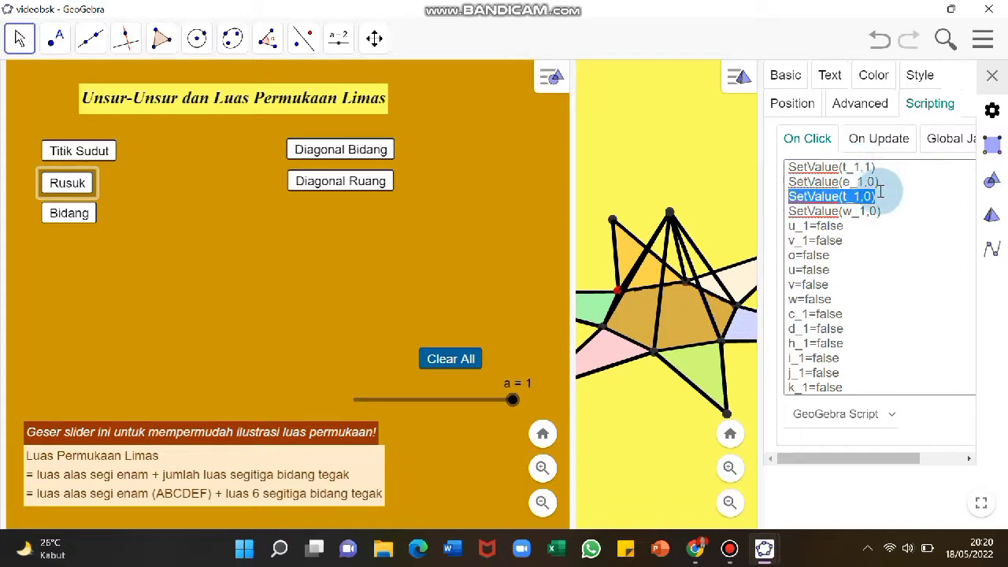
{"action": "key", "text": "BackSpace"}
{"action": "key", "text": "BackSpace"}
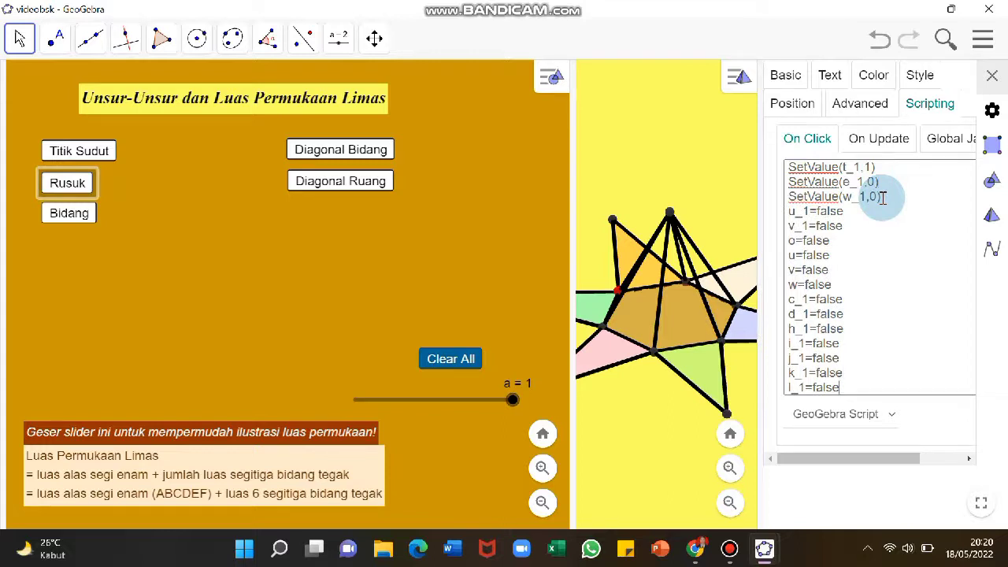
{"action": "scroll", "coordinate": [883, 198], "scroll_direction": "down", "scroll_amount": 2}
{"action": "left_click", "coordinate": [993, 80]}
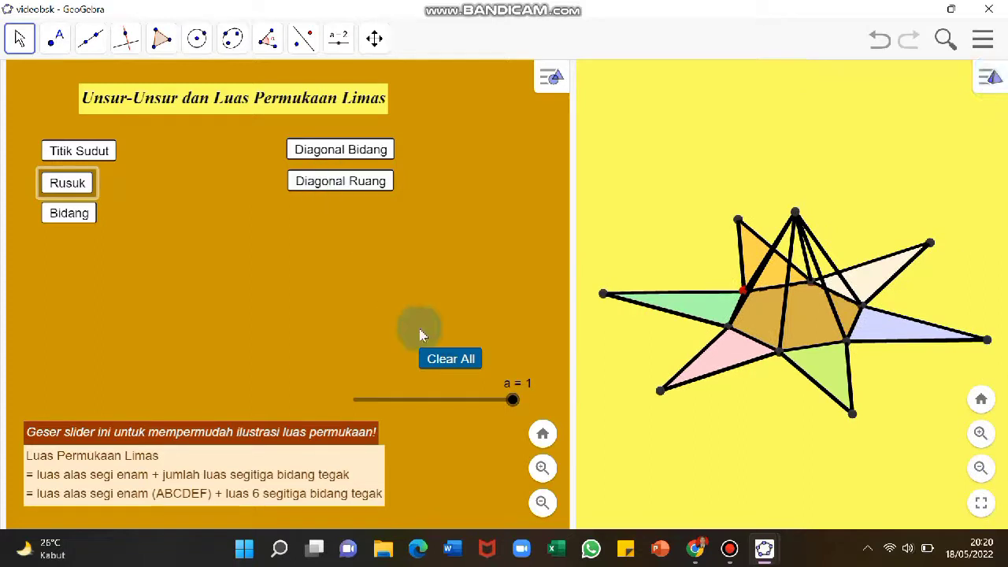
Test the Titik Sudut, Rusuk and Bidang buttons in sequence, and clear the displayed items with Clear All
{"action": "left_click", "coordinate": [101, 151]}
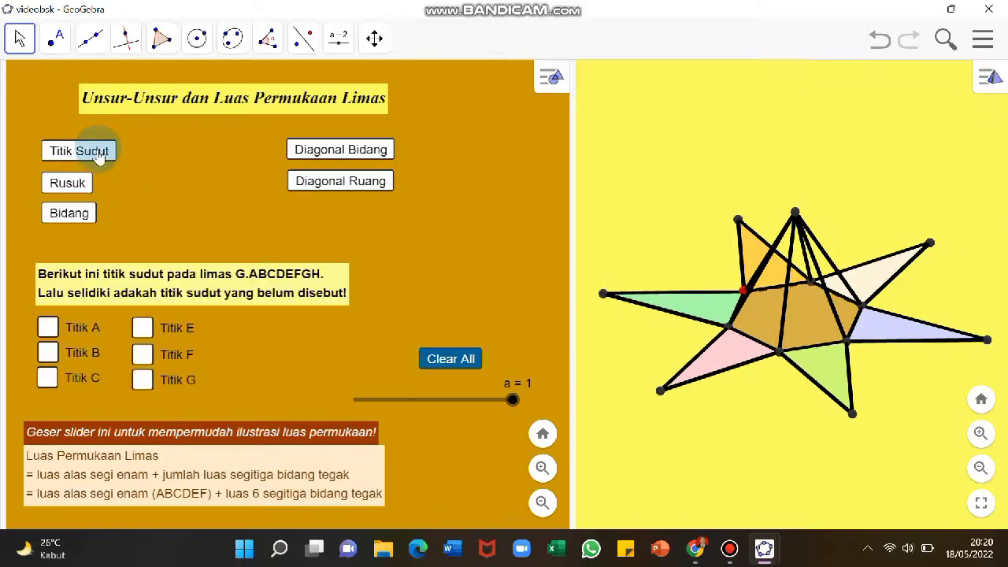
{"action": "left_click", "coordinate": [69, 183]}
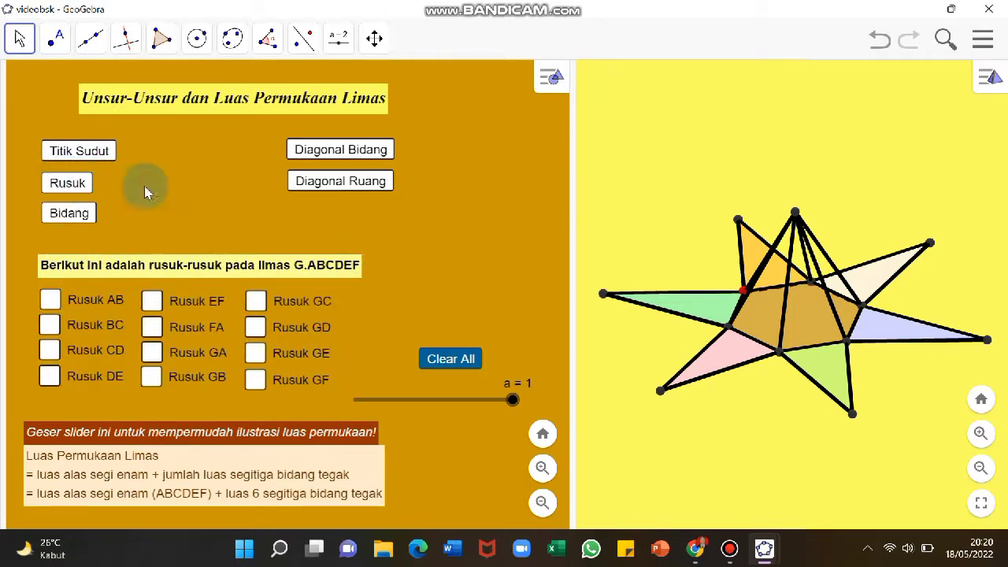
{"action": "left_click", "coordinate": [62, 221]}
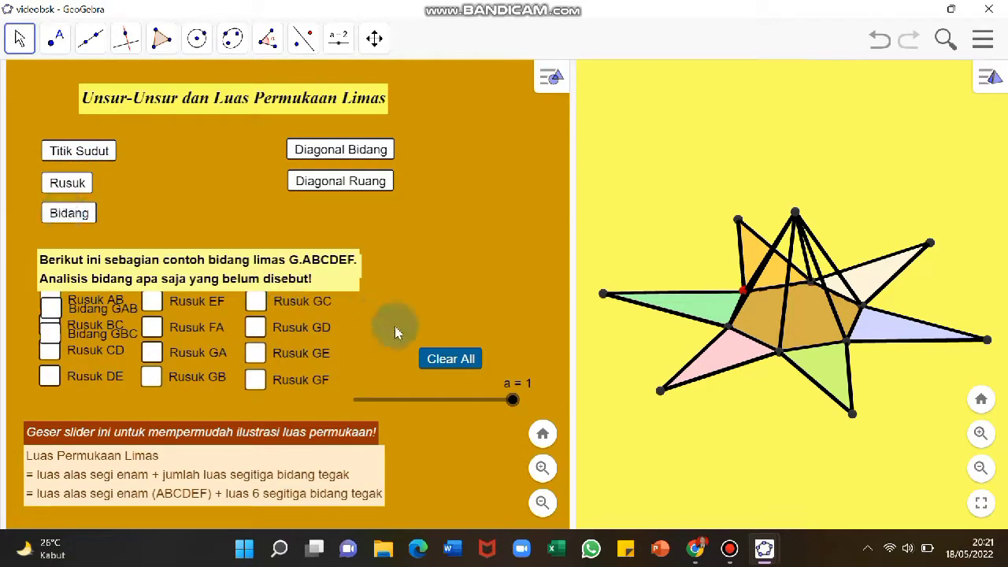
{"action": "left_click", "coordinate": [439, 358]}
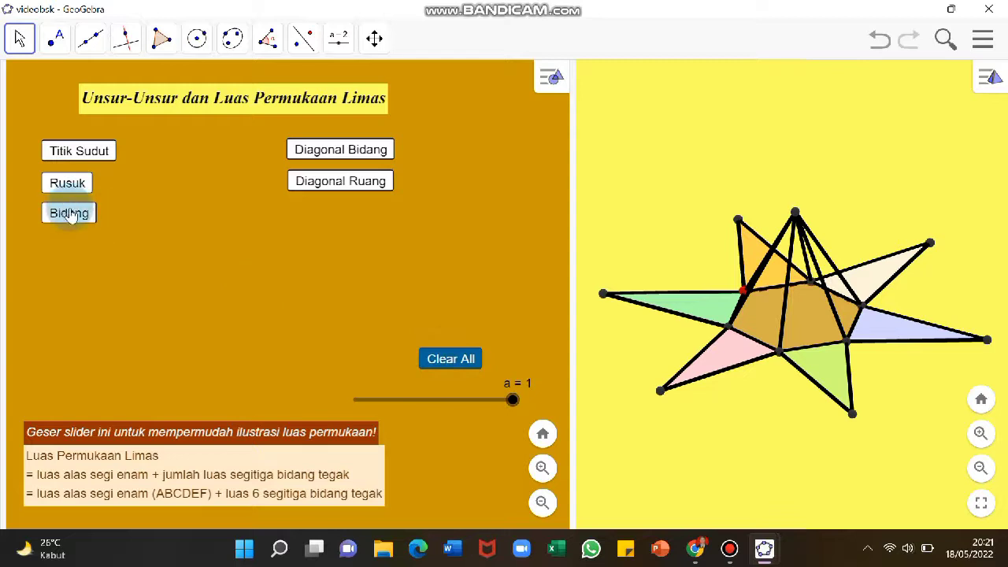
{"action": "left_click", "coordinate": [464, 362]}
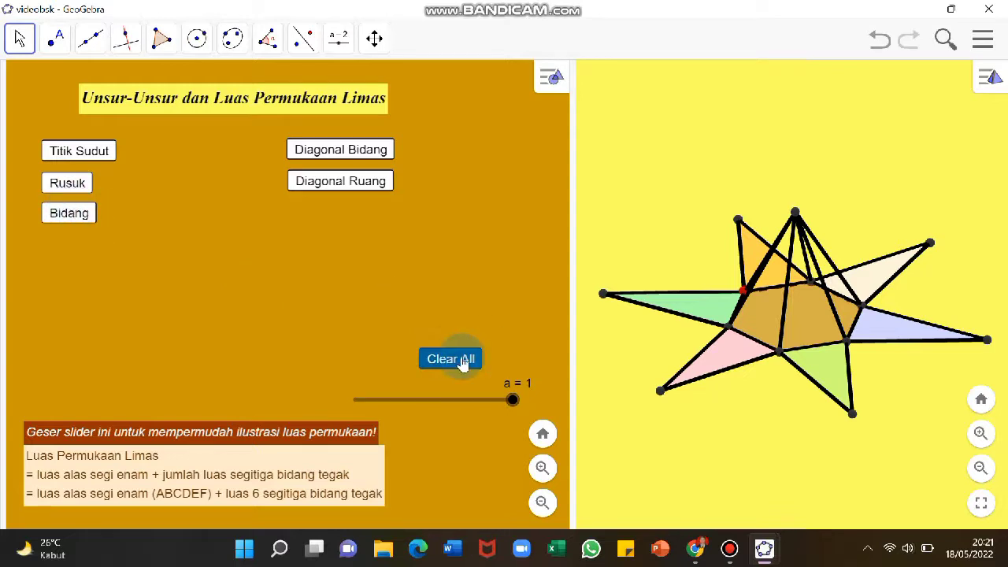
Paste the copied Clear All script below SetValue(w_1,1) in the Bidang button's On Click script
{"action": "right_click", "coordinate": [77, 226]}
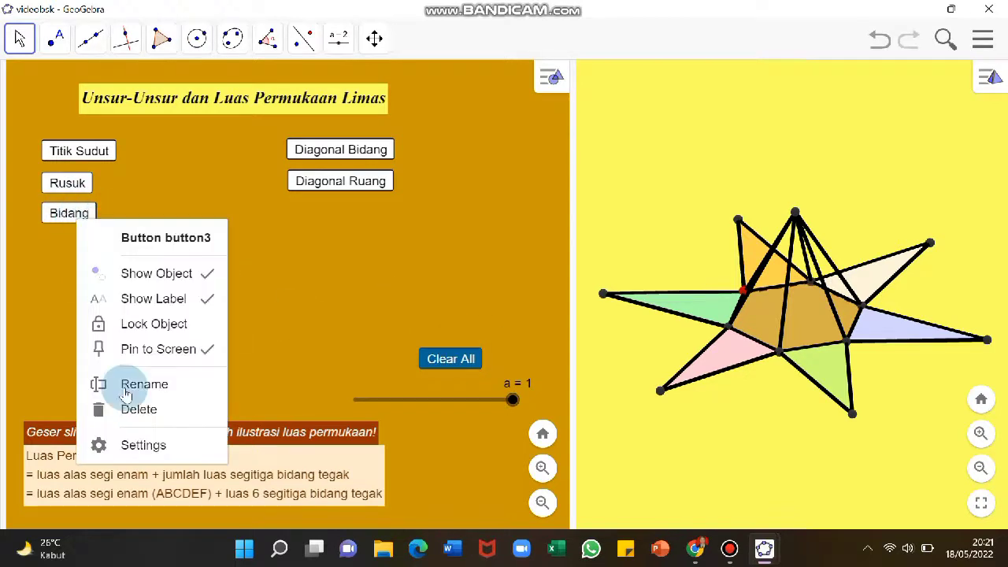
{"action": "left_click", "coordinate": [142, 446]}
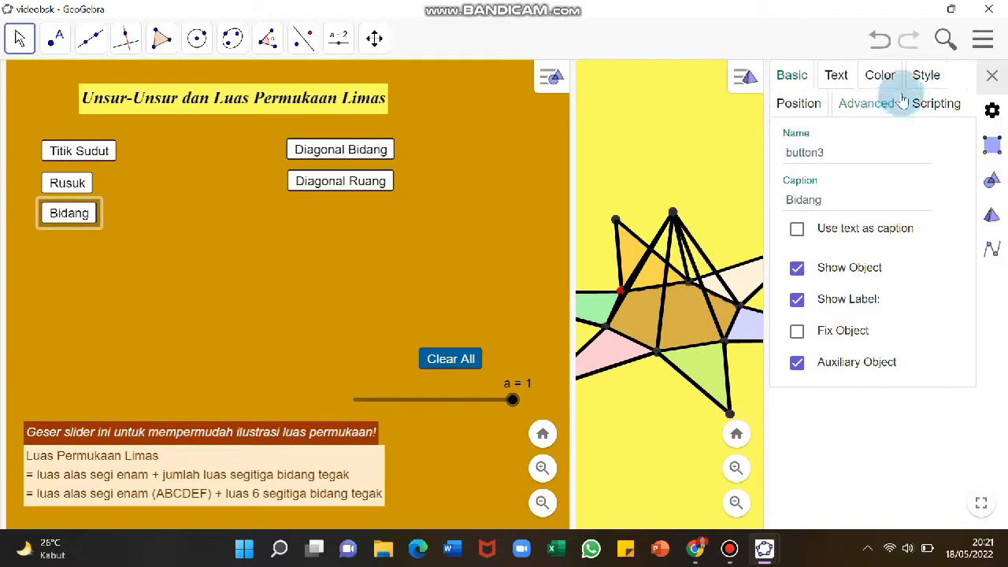
{"action": "left_click", "coordinate": [929, 106]}
{"action": "left_click", "coordinate": [889, 169]}
{"action": "key", "text": "Return"}
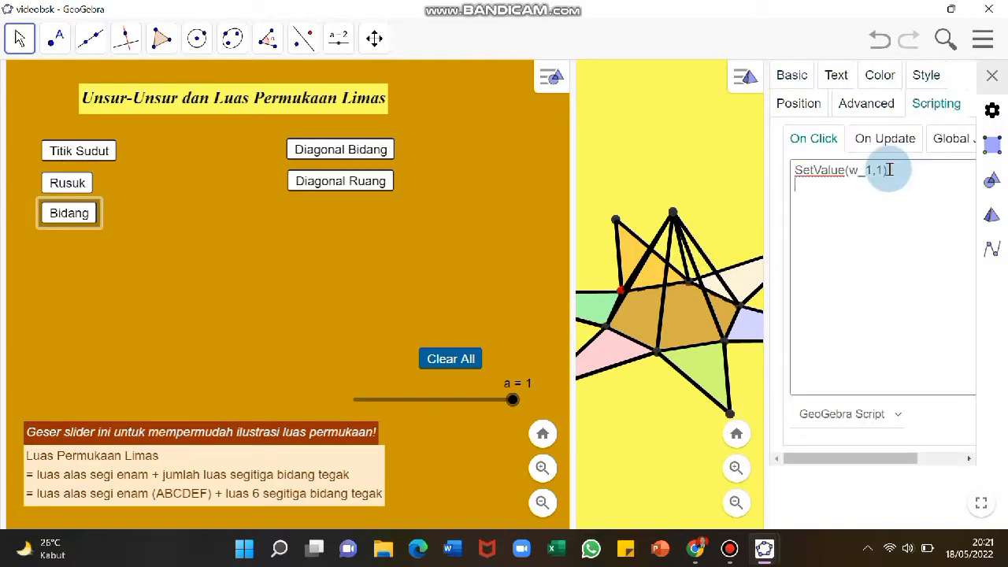
{"action": "key", "text": "ctrl+v"}
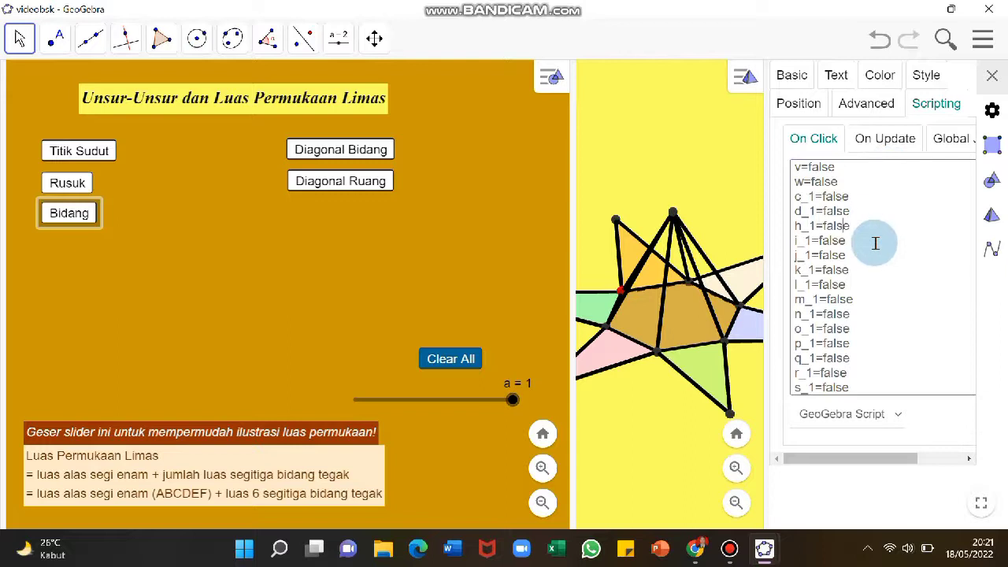
Delete the SetValue(w_1,0) line from the Bidang button's script and close its settings
{"action": "scroll", "coordinate": [875, 244], "scroll_direction": "up", "scroll_amount": 3}
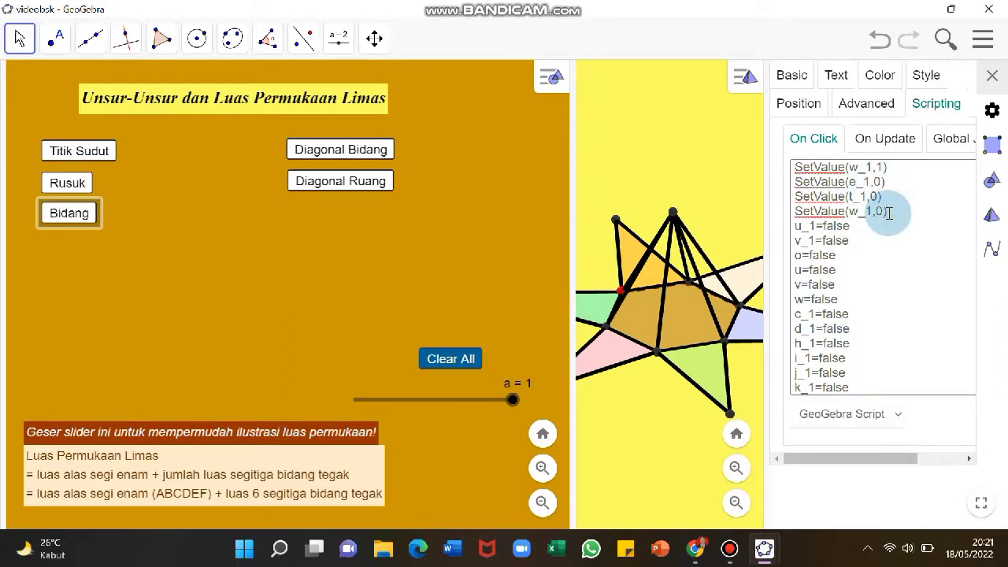
{"action": "left_click", "coordinate": [888, 212]}
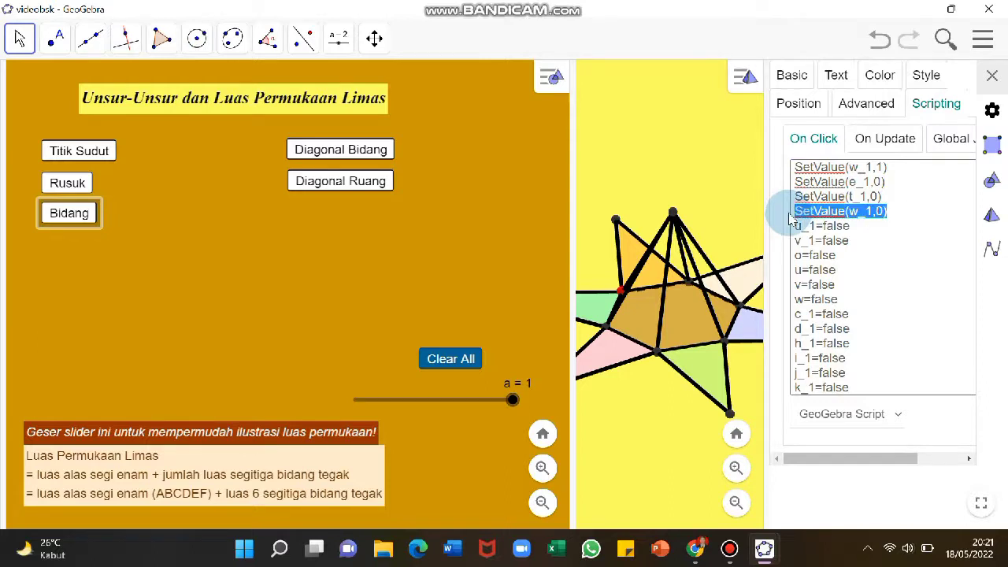
{"action": "key", "text": "Delete"}
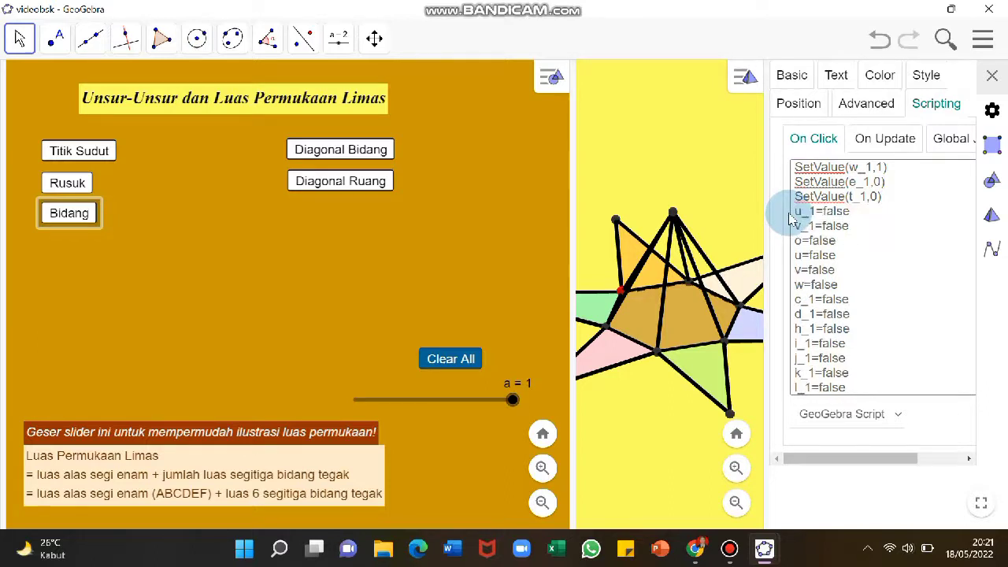
{"action": "left_click", "coordinate": [993, 77]}
Test switching from the Rusuk items to the Bidang items, and clear the display with Clear All
{"action": "left_click", "coordinate": [68, 183]}
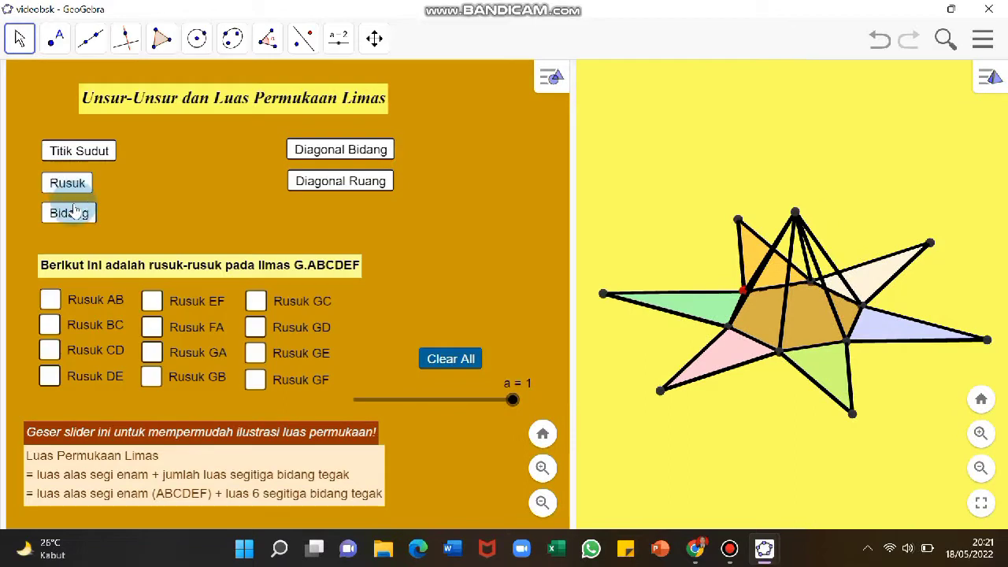
{"action": "left_click", "coordinate": [75, 215]}
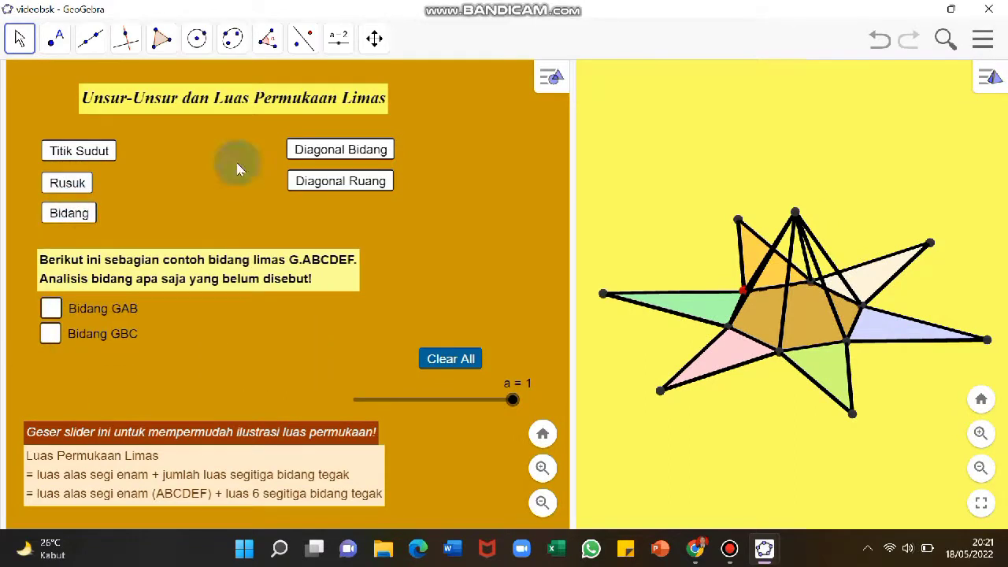
{"action": "left_click", "coordinate": [450, 359]}
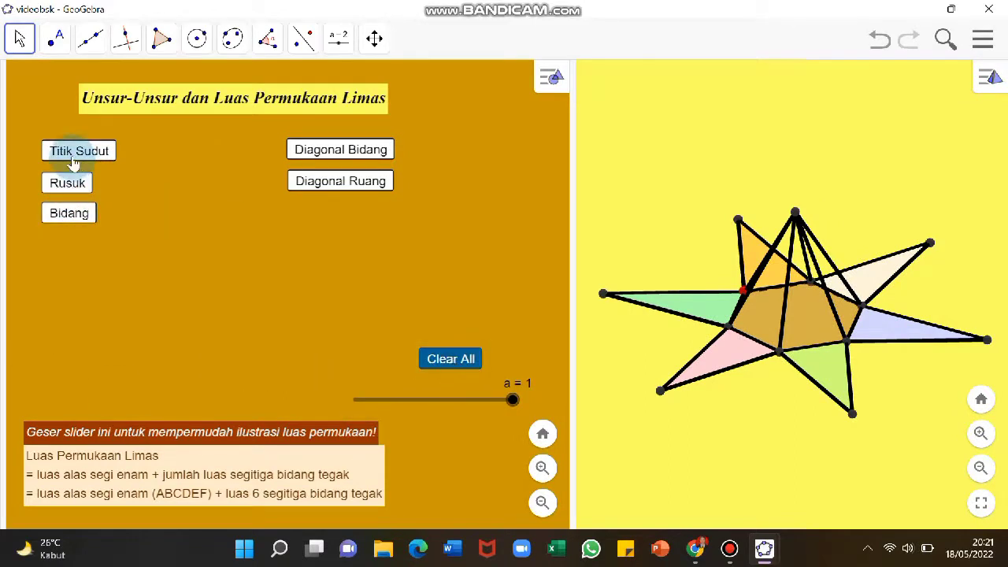
Test the Titik Sudut, Rusuk and Bidang buttons in varying order, and reset the display with Clear All
{"action": "left_click", "coordinate": [72, 154]}
{"action": "left_click", "coordinate": [71, 186]}
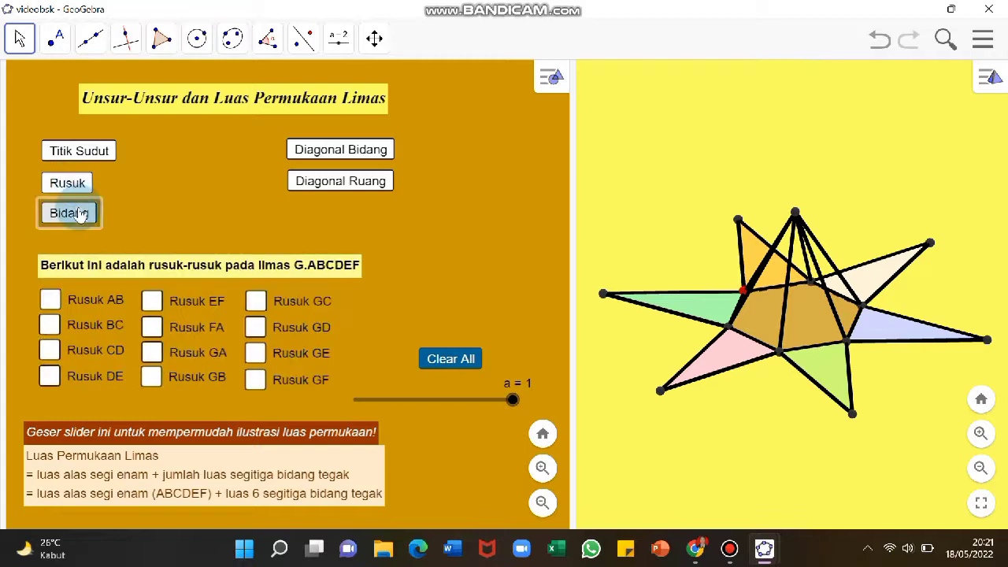
{"action": "left_click", "coordinate": [71, 212]}
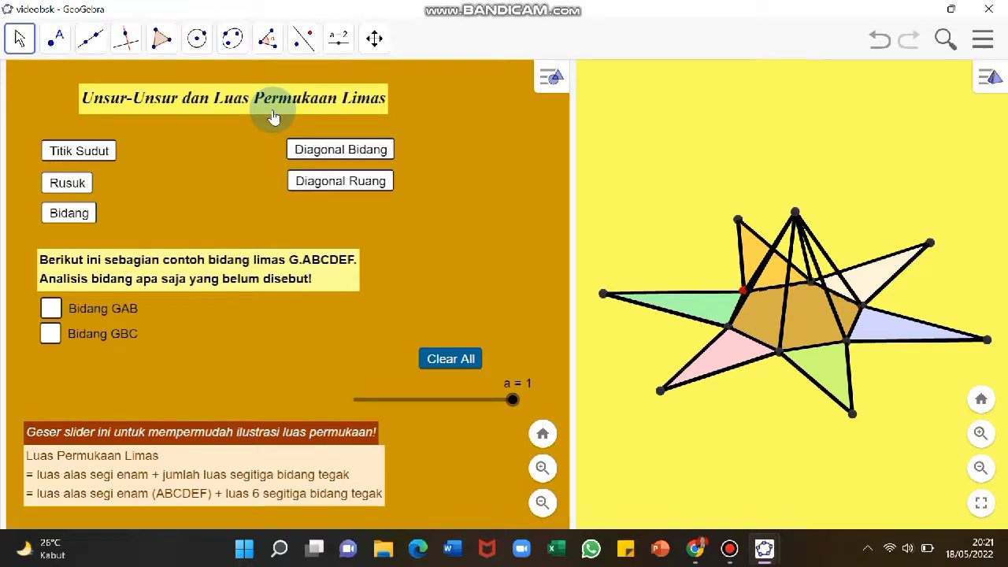
{"action": "left_click", "coordinate": [72, 149]}
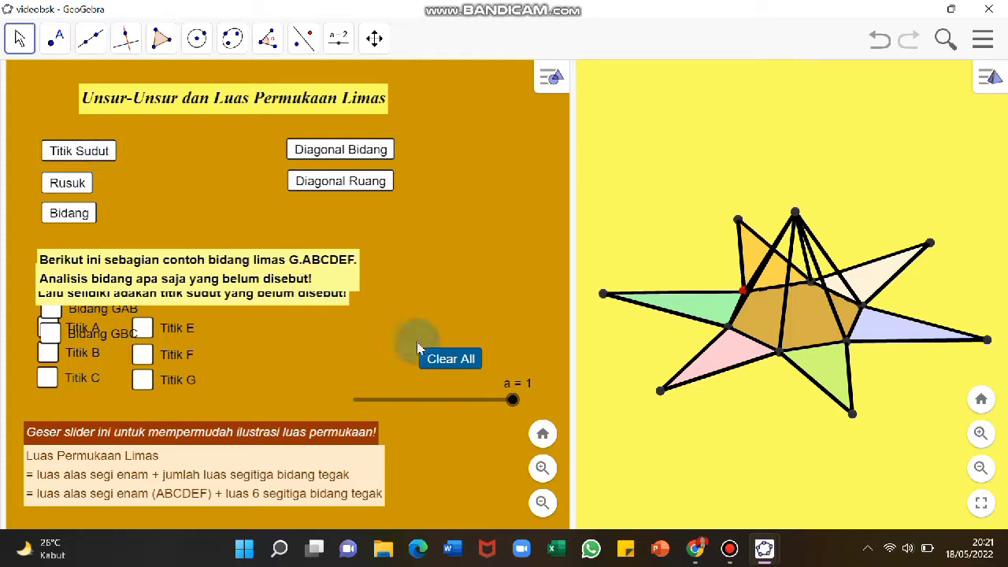
{"action": "left_click", "coordinate": [68, 214]}
{"action": "left_click", "coordinate": [68, 183]}
{"action": "left_click", "coordinate": [76, 154]}
{"action": "left_click", "coordinate": [66, 212]}
{"action": "left_click", "coordinate": [434, 359]}
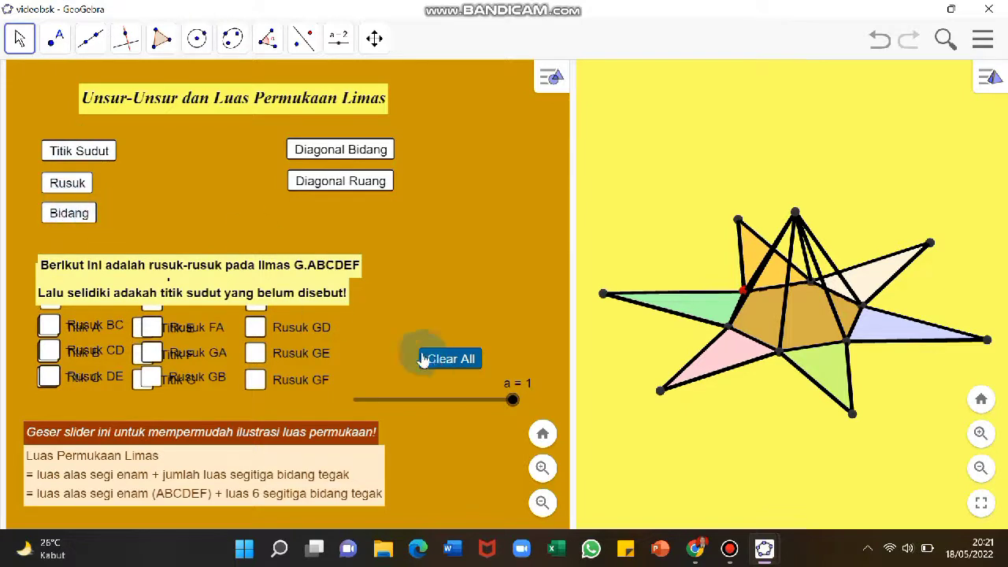
Paste the copied Clear All script below SetValue(e_1,1) in the Titik Sudut button's On Click script
{"action": "left_click", "coordinate": [75, 152]}
{"action": "right_click", "coordinate": [81, 153]}
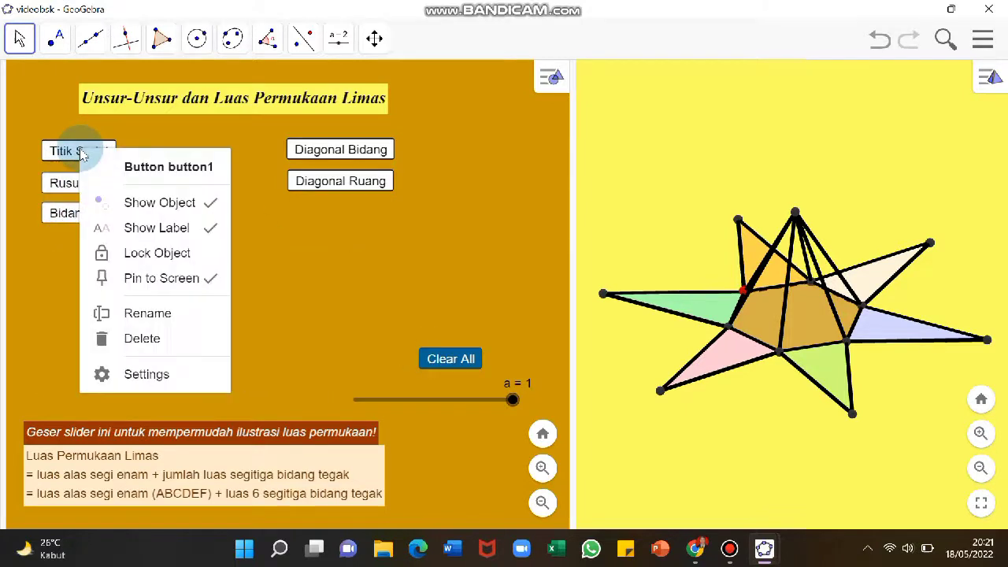
{"action": "left_click", "coordinate": [181, 378]}
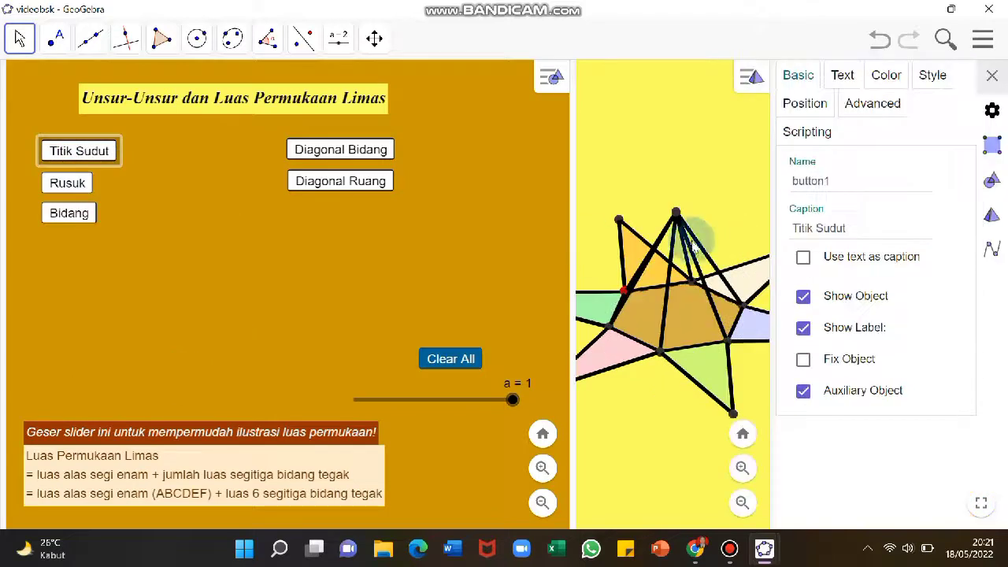
{"action": "left_click", "coordinate": [811, 128]}
{"action": "left_click", "coordinate": [823, 219]}
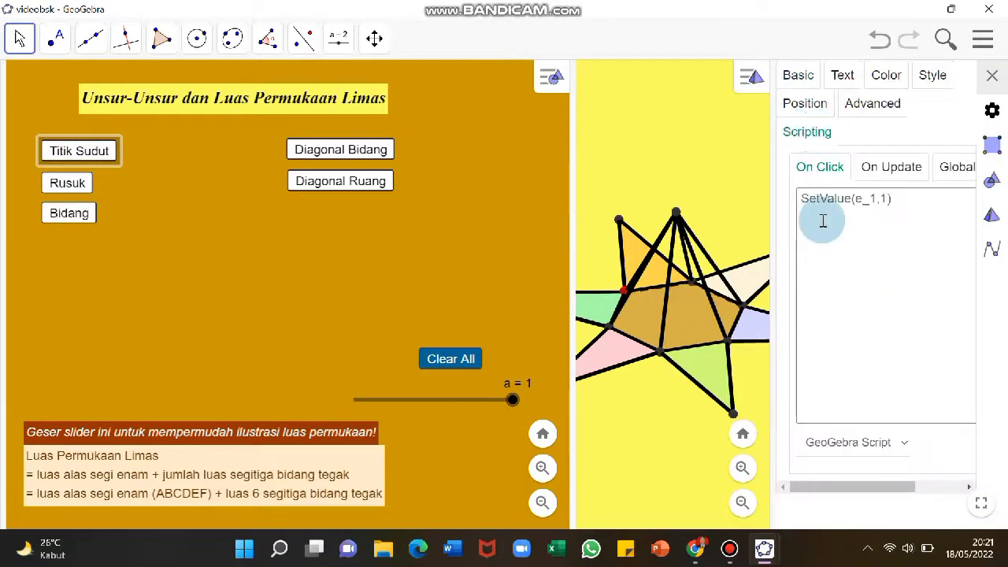
{"action": "key", "text": "ctrl+v"}
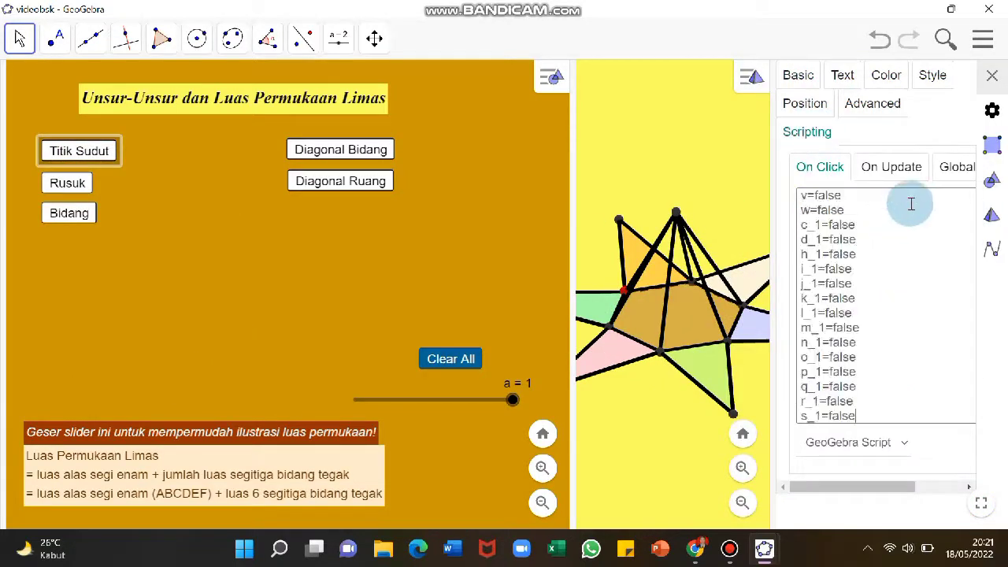
Delete the SetValue(e_1,0) line from the Titik Sudut button's script and close its settings
{"action": "scroll", "coordinate": [906, 223], "scroll_direction": "up", "scroll_amount": 3}
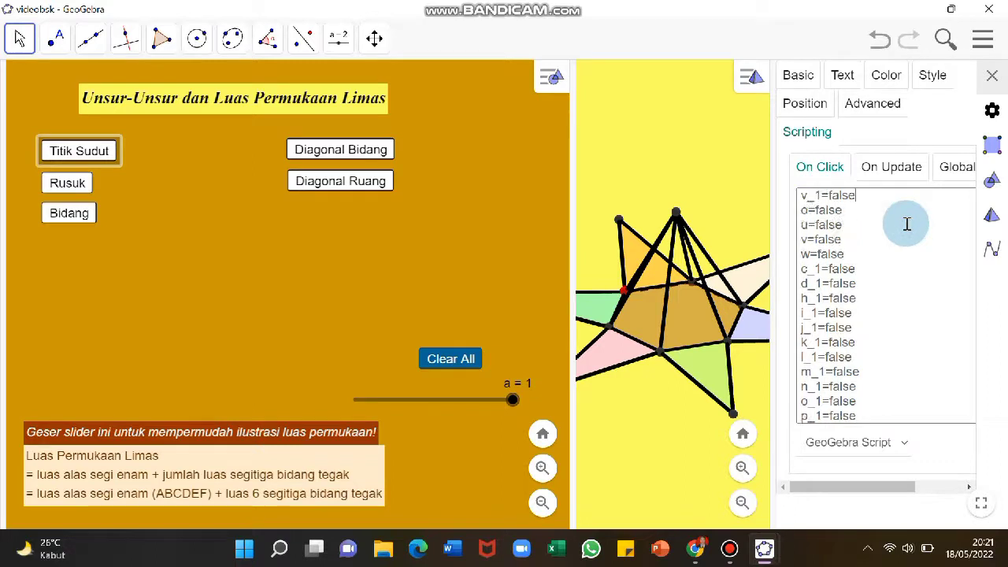
{"action": "left_click", "coordinate": [903, 210]}
{"action": "left_click", "coordinate": [804, 209], "text": "shift"}
{"action": "key", "text": "BackSpace"}
{"action": "key", "text": "BackSpace"}
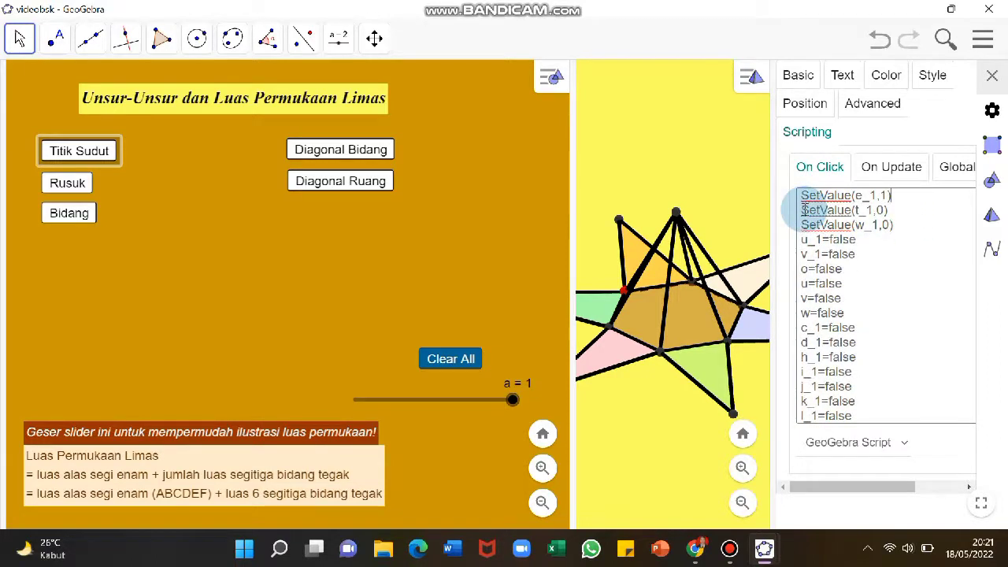
{"action": "left_click", "coordinate": [993, 83]}
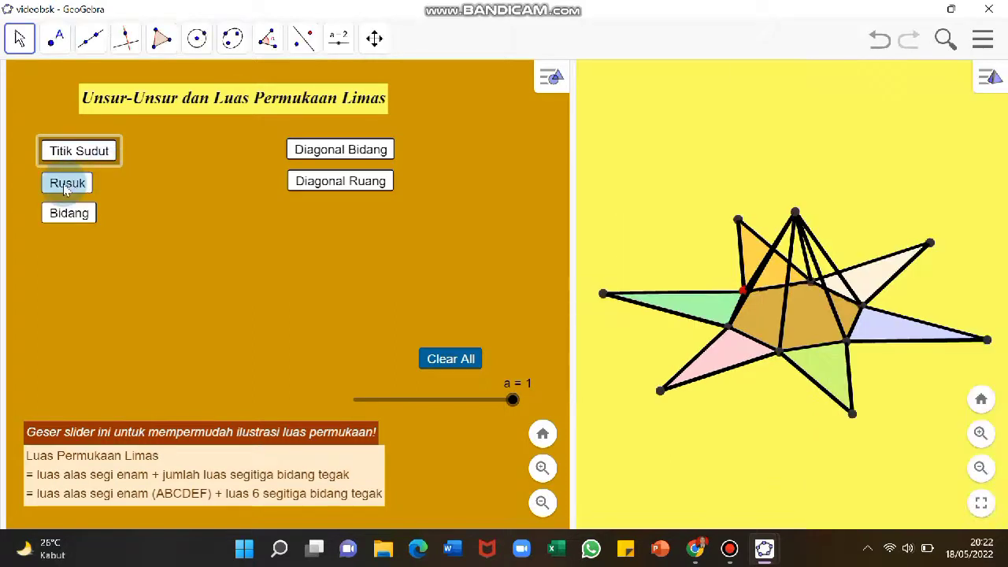
Test switching between the Rusuk, Bidang and Titik Sudut items, reset them with Clear All, and try slider a at its maximum
{"action": "left_click", "coordinate": [73, 186]}
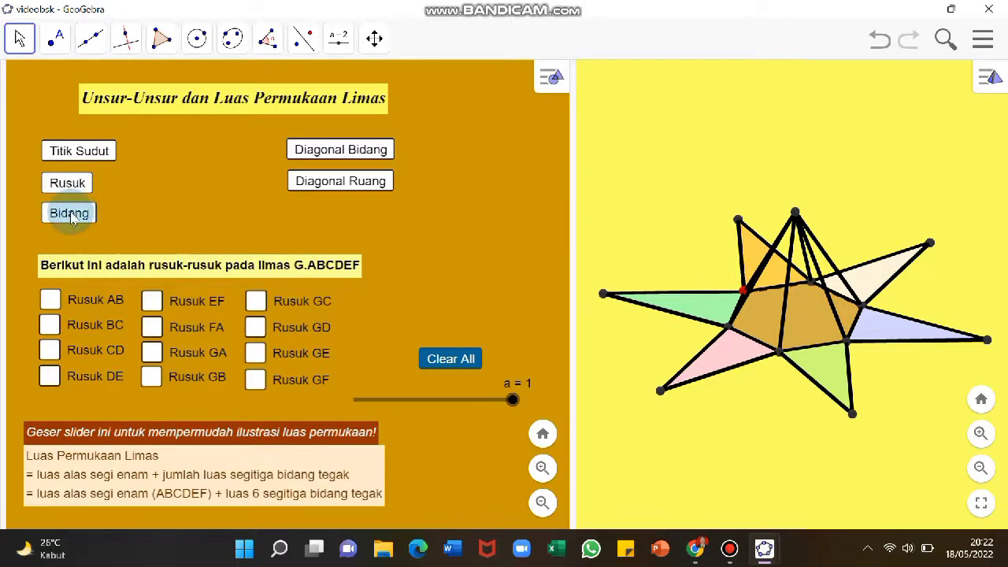
{"action": "left_click", "coordinate": [70, 218]}
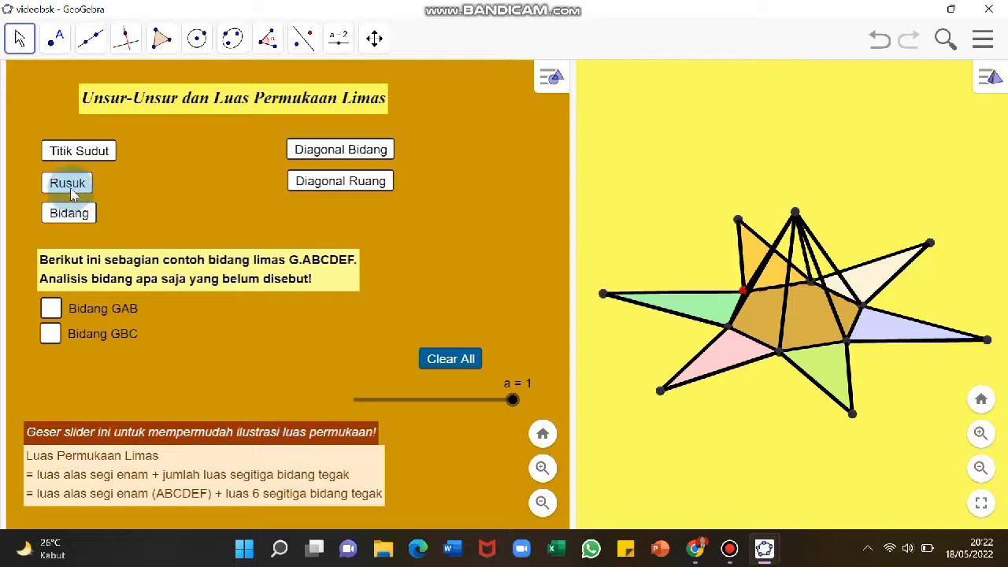
{"action": "left_click", "coordinate": [70, 185]}
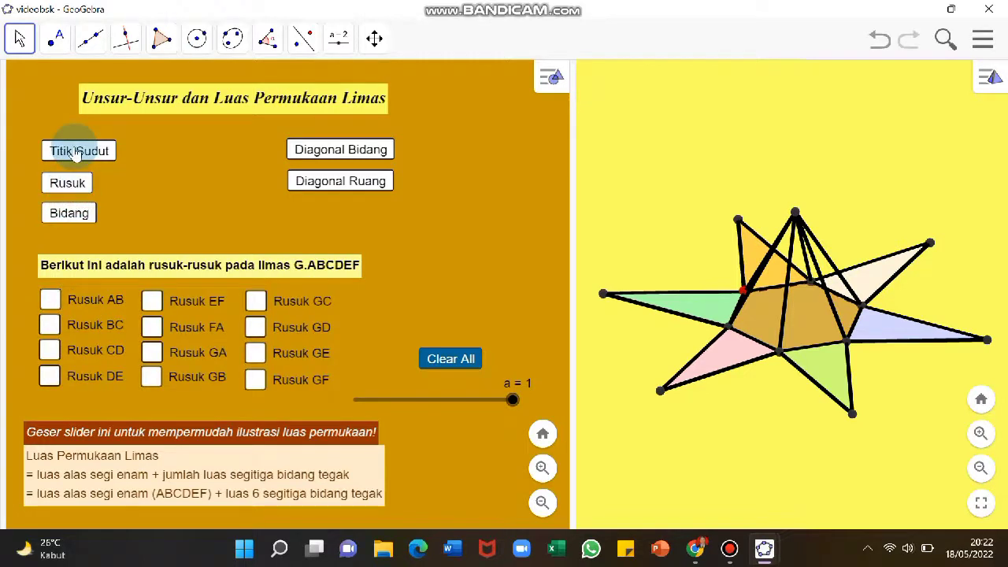
{"action": "left_click", "coordinate": [77, 152]}
{"action": "left_click", "coordinate": [450, 360]}
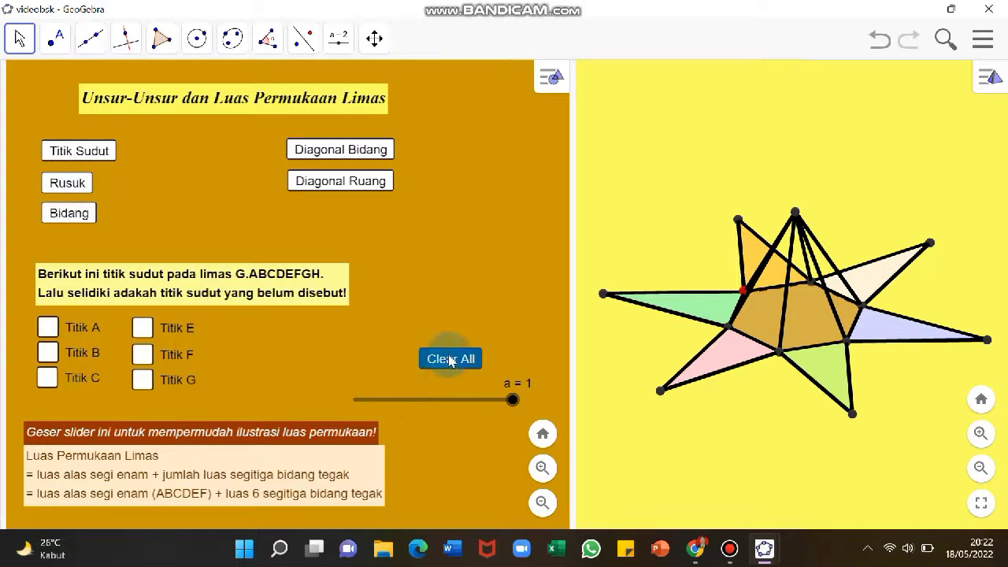
{"action": "left_click", "coordinate": [514, 400]}
{"action": "left_click_drag", "start_coordinate": [515, 402], "coordinate": [573, 400]}
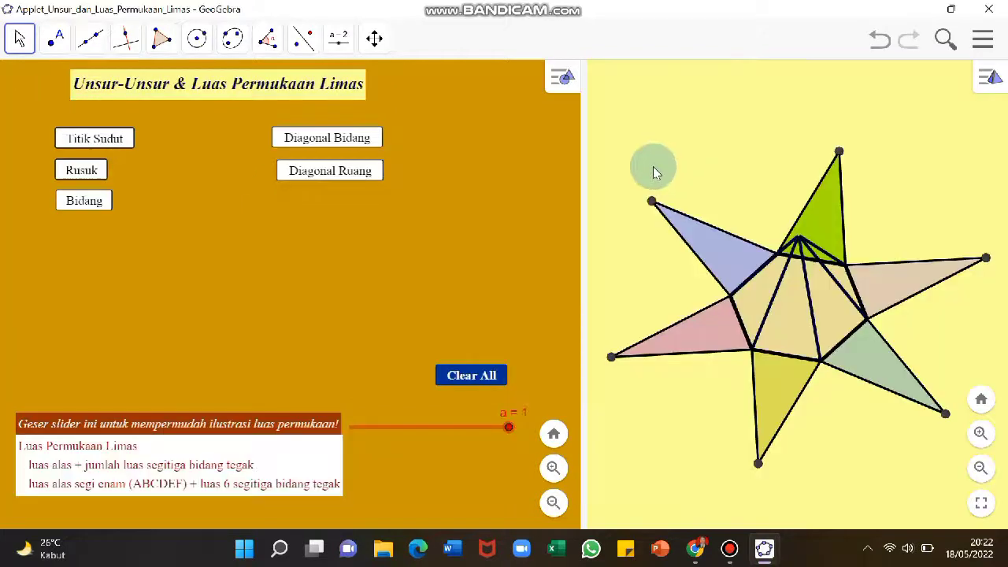
In the Applet_Unsur_dan_Luas_Permukaan_Limas file, show the Titik Sudut items and highlight points A, B, C, E, F and G
{"action": "left_click", "coordinate": [119, 147]}
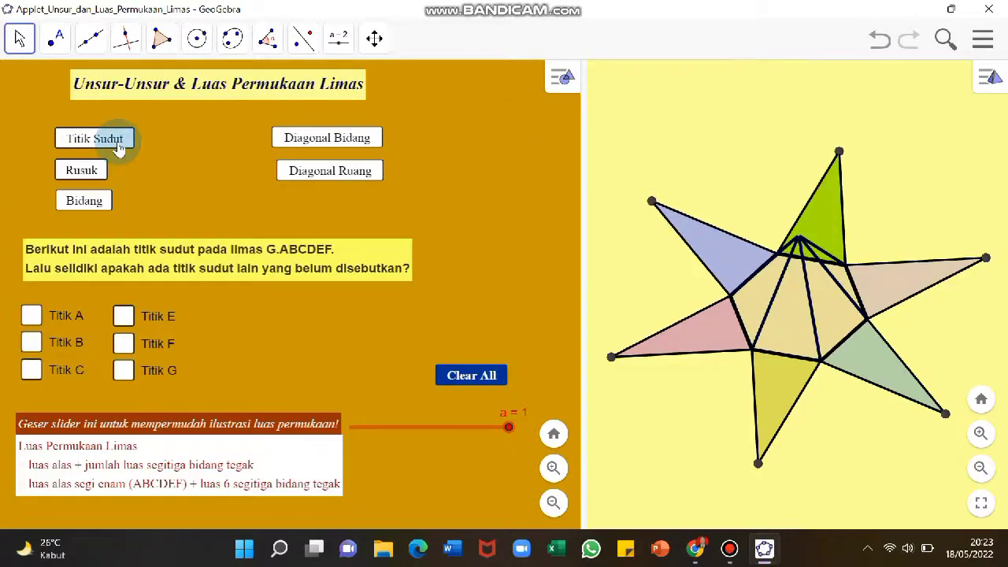
{"action": "left_click", "coordinate": [29, 317]}
{"action": "left_click", "coordinate": [31, 343]}
{"action": "left_click", "coordinate": [33, 371]}
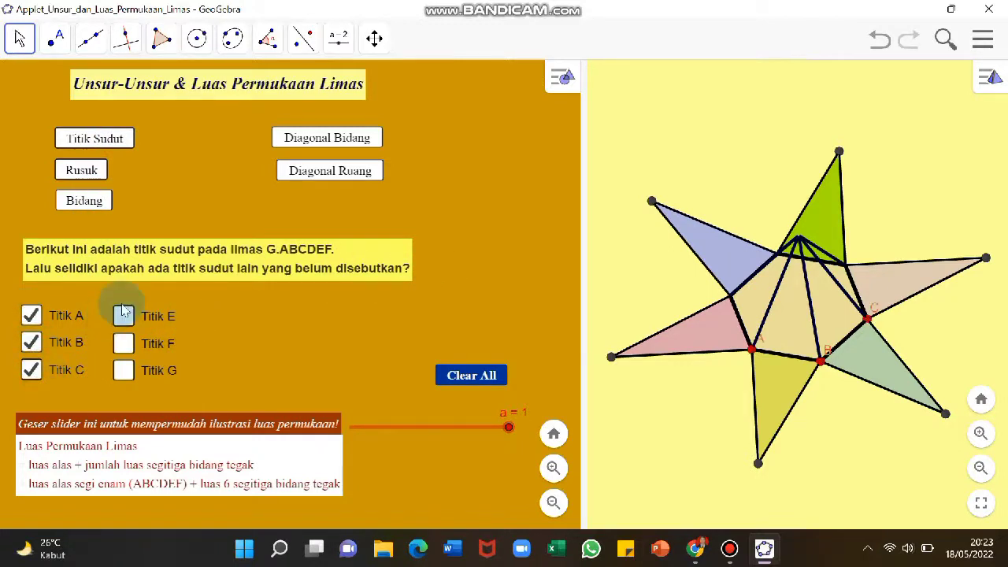
{"action": "left_click", "coordinate": [124, 315]}
{"action": "left_click", "coordinate": [123, 343]}
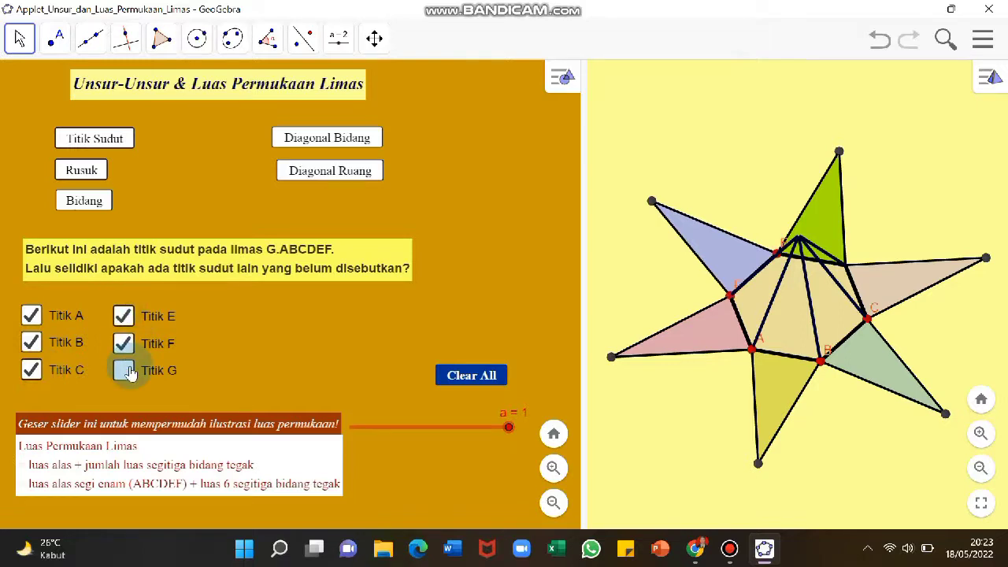
{"action": "left_click", "coordinate": [123, 371]}
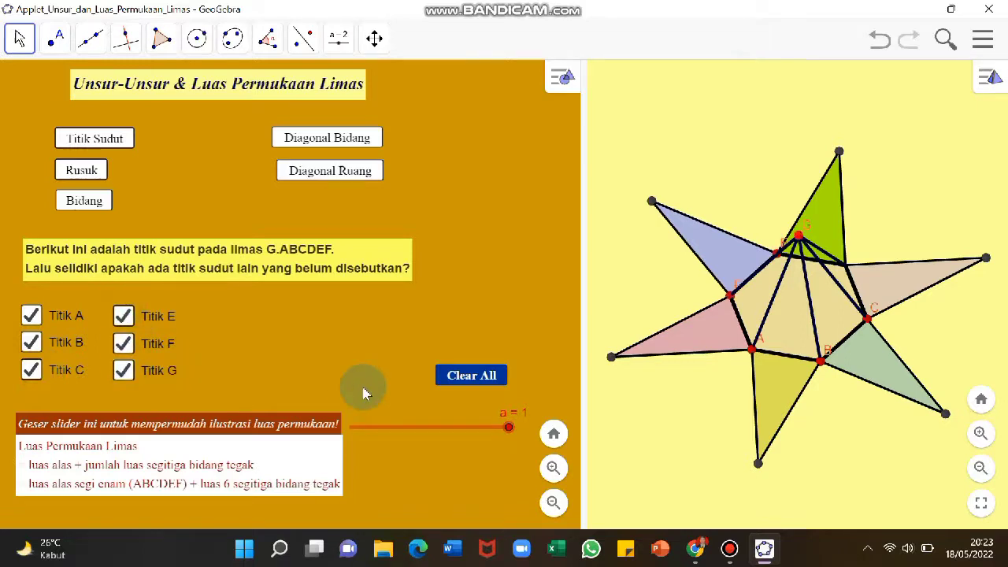
Test the Rusuk items by highlighting edges AB, FA, GA and GD, and reset the display with Clear All
{"action": "left_click", "coordinate": [78, 172]}
{"action": "left_click", "coordinate": [33, 299]}
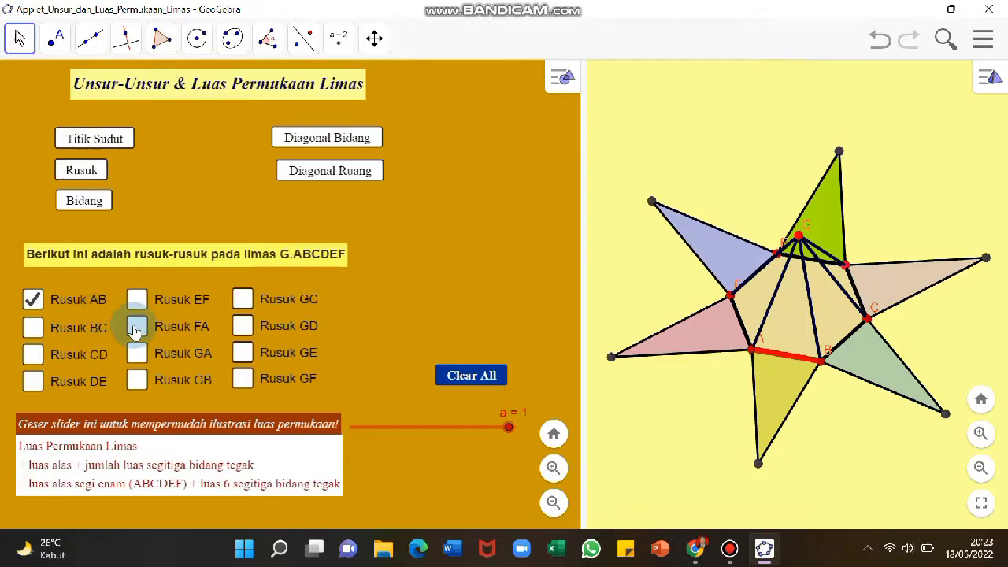
{"action": "left_click", "coordinate": [138, 354]}
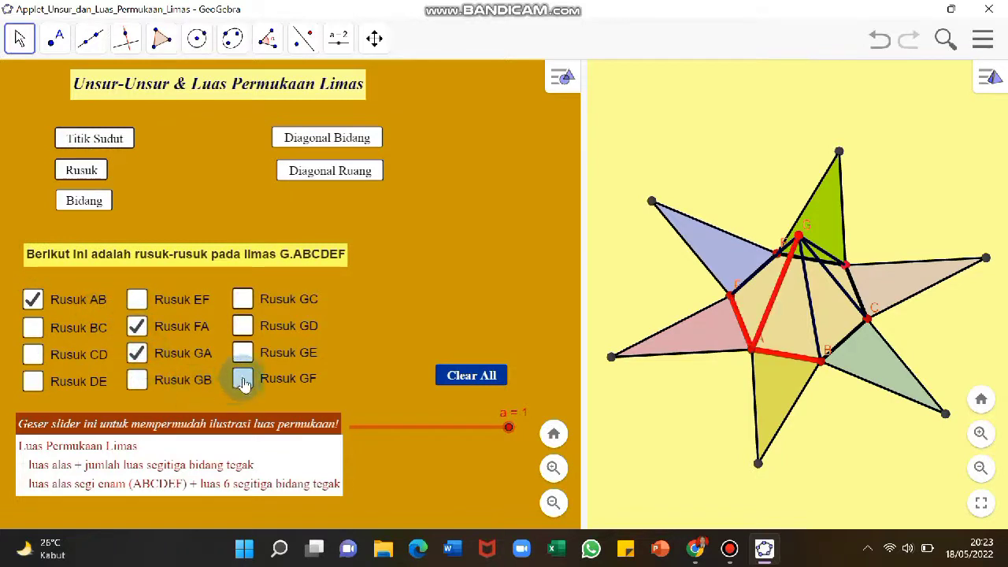
{"action": "left_click", "coordinate": [244, 327]}
{"action": "left_click", "coordinate": [463, 381]}
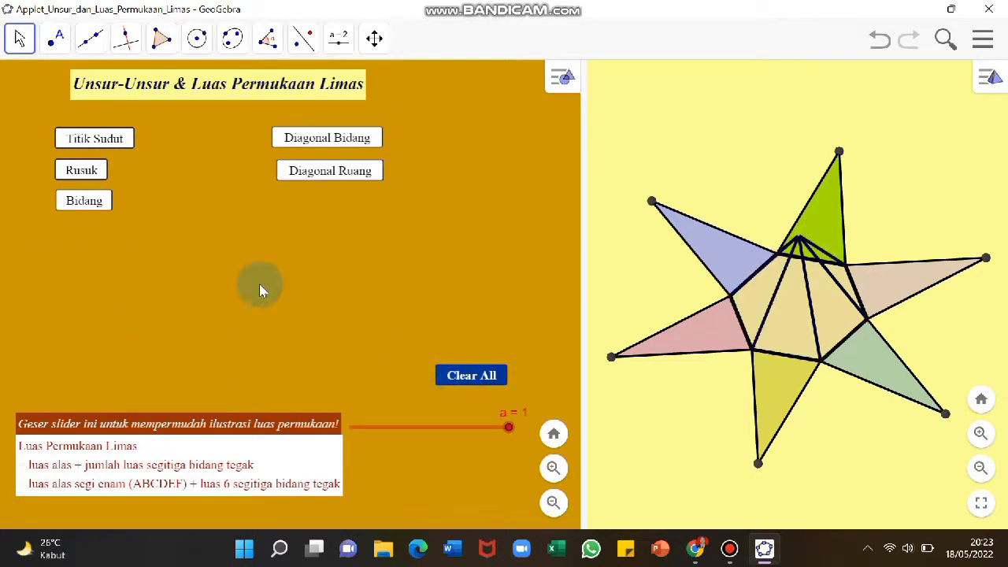
Show the Bidang items and highlight faces GAB and GBC on the pyramid
{"action": "left_click", "coordinate": [93, 203]}
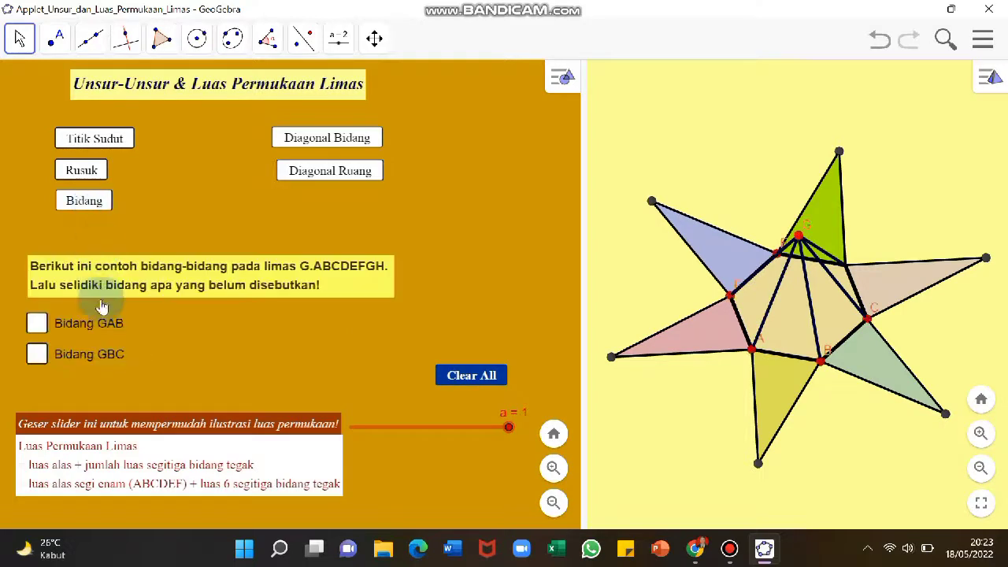
{"action": "left_click", "coordinate": [37, 324]}
{"action": "left_click", "coordinate": [37, 354]}
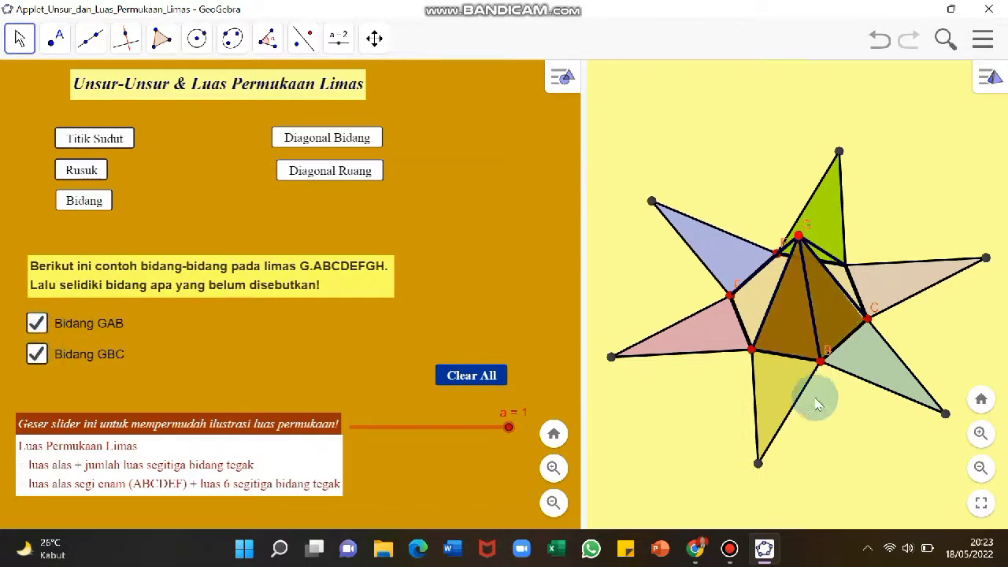
Test the Diagonal Bidang and Diagonal Ruang items with their Tidak ada checkboxes
{"action": "left_click", "coordinate": [307, 136]}
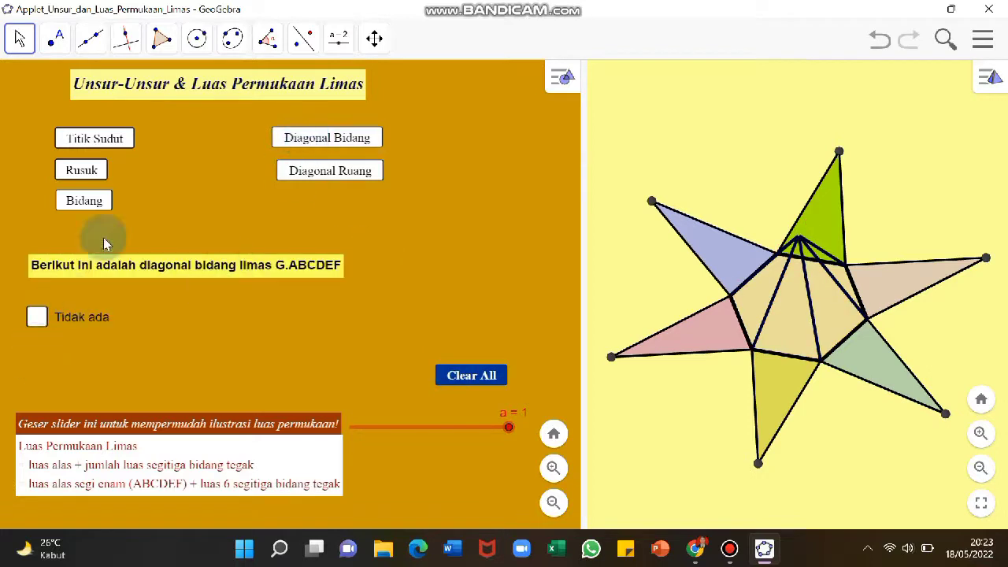
{"action": "left_click", "coordinate": [36, 316]}
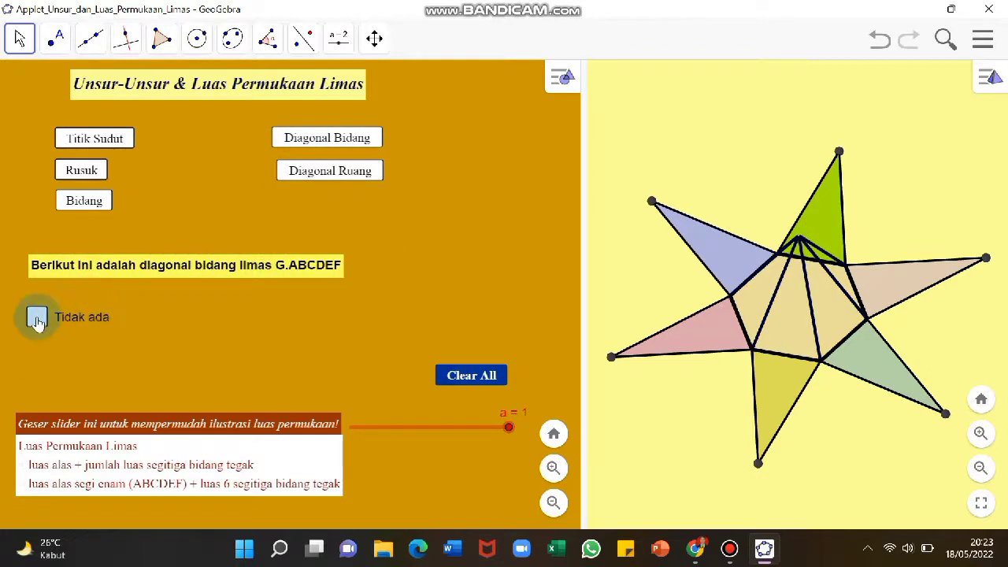
{"action": "left_click", "coordinate": [303, 172]}
{"action": "left_click", "coordinate": [36, 317]}
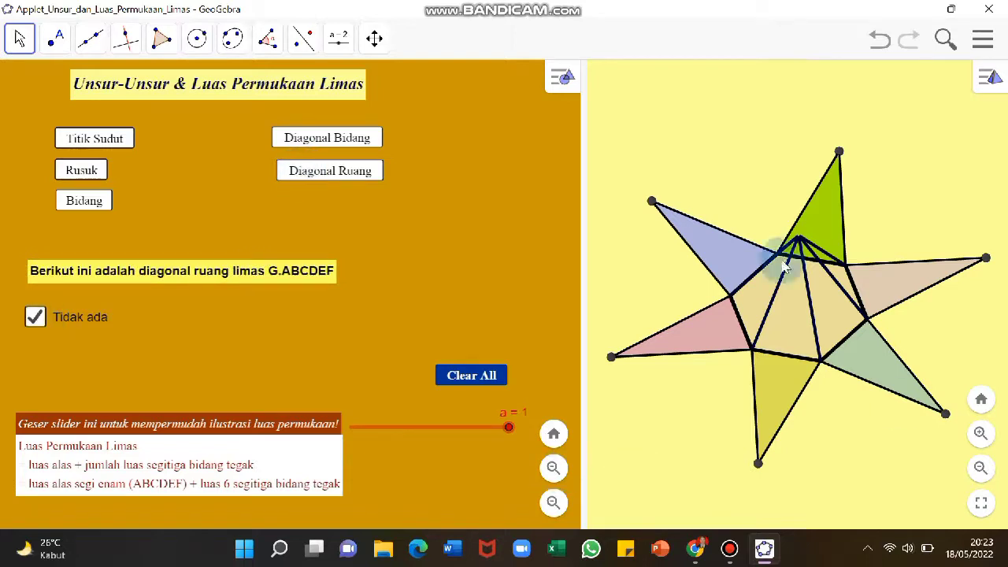
Reset the display with Clear All and set slider a to 0 to fold the net into the closed pyramid
{"action": "left_click", "coordinate": [449, 376]}
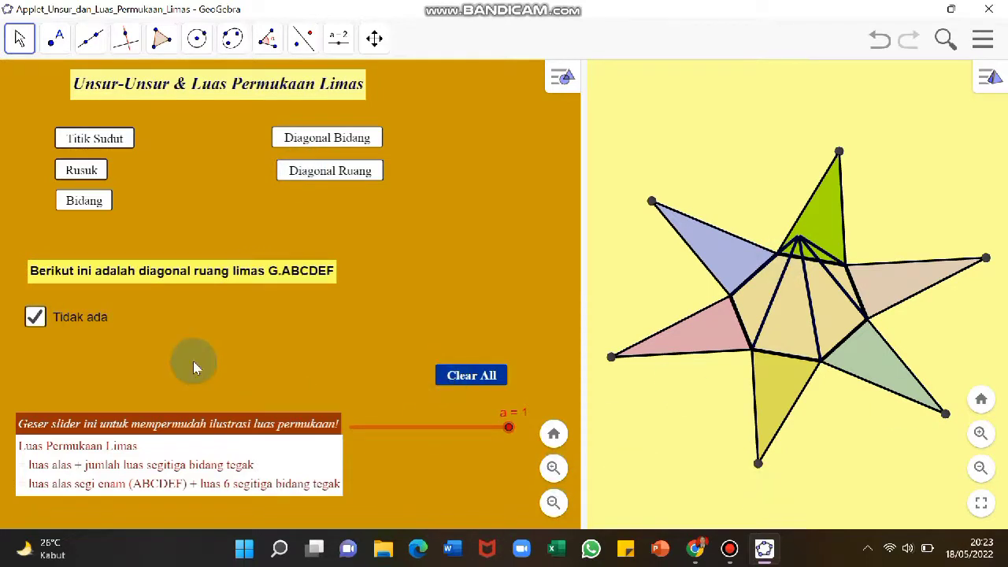
{"action": "left_click_drag", "start_coordinate": [509, 431], "coordinate": [300, 423]}
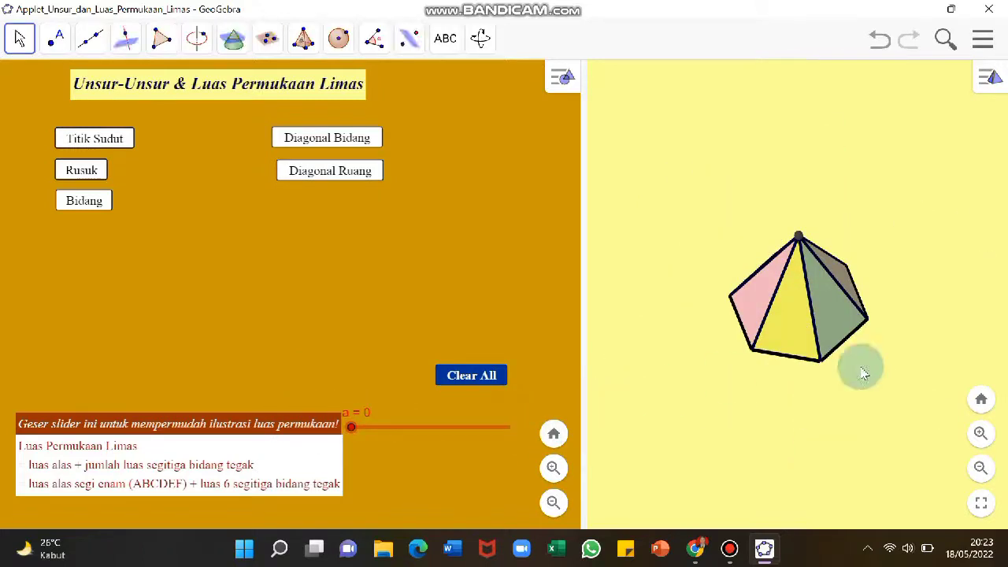